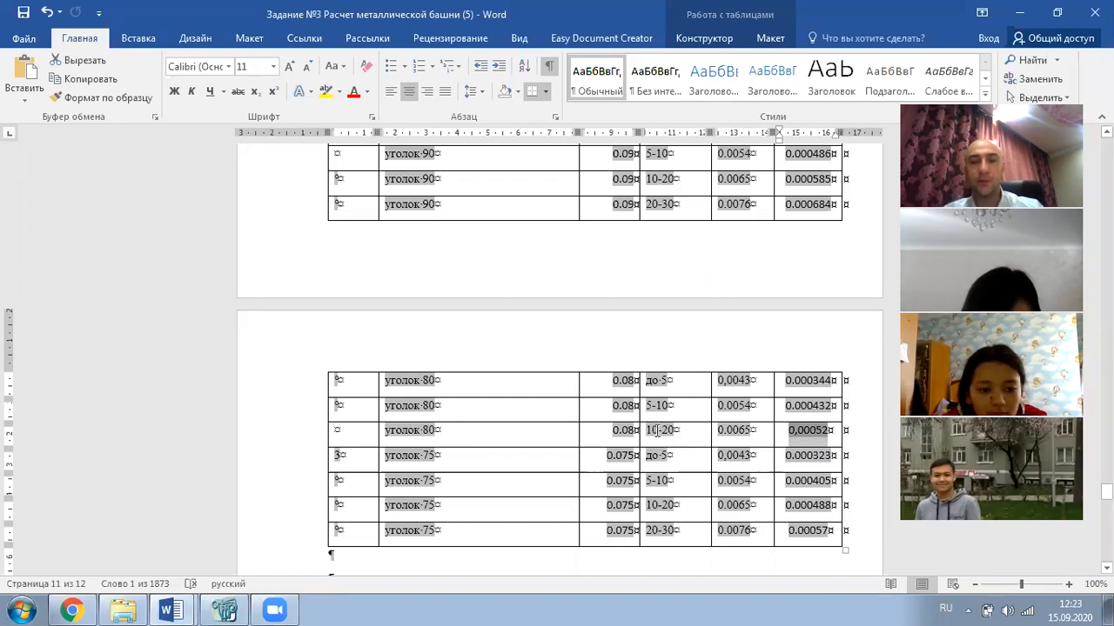
- Select the 0,00052 ice load for angle 80, 10-20 in Word and return to the LIRA-SAPR tower
{"action": "left_click", "coordinate": [829, 430]}
{"action": "left_click_drag", "start_coordinate": [831, 430], "coordinate": [788, 432]}
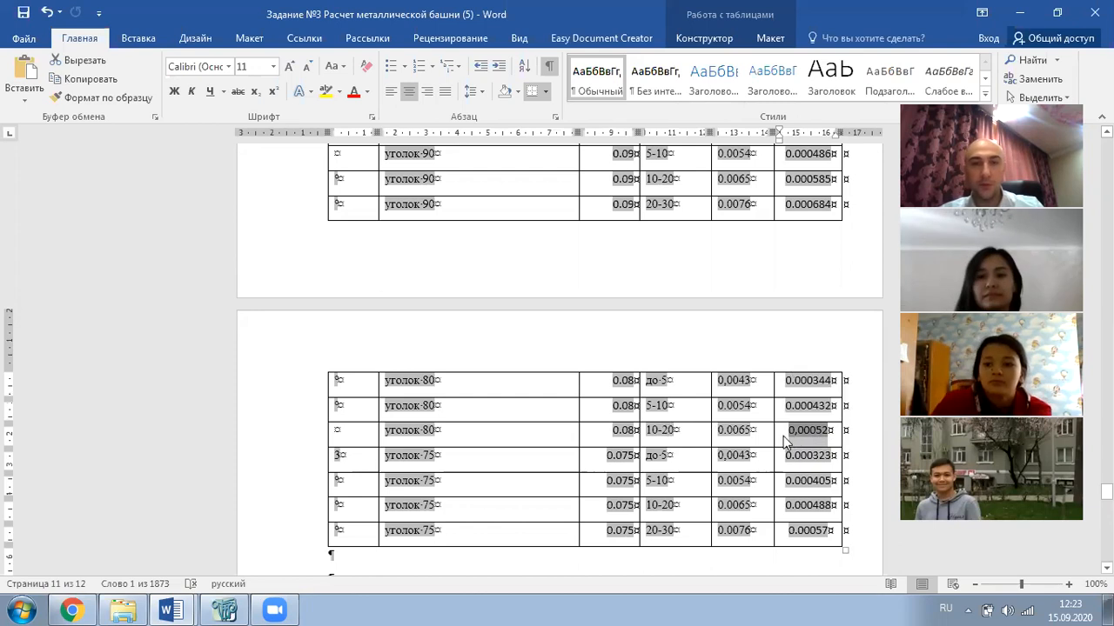
{"action": "left_click", "coordinate": [222, 604]}
{"action": "middle_click_drag", "start_coordinate": [561, 354], "coordinate": [501, 381]}
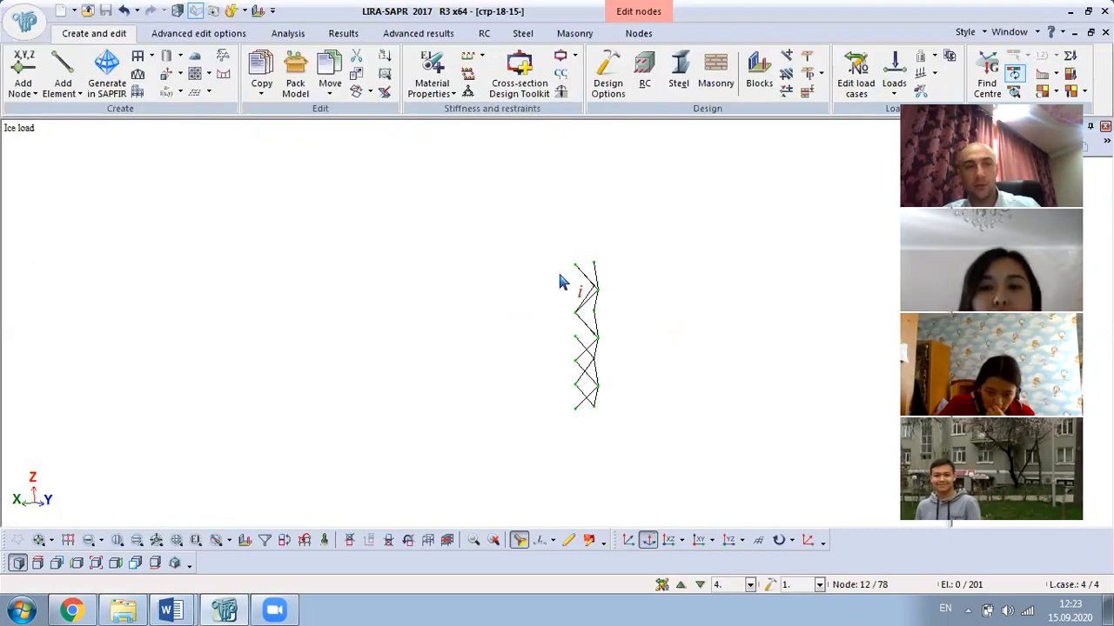
- Try to apply a uniform 0,00052 kN/m Z load on bars; a nothing-selected warning appears
{"action": "key", "text": "ctrl+a"}
{"action": "middle_click_drag", "start_coordinate": [612, 338], "coordinate": [663, 371]}
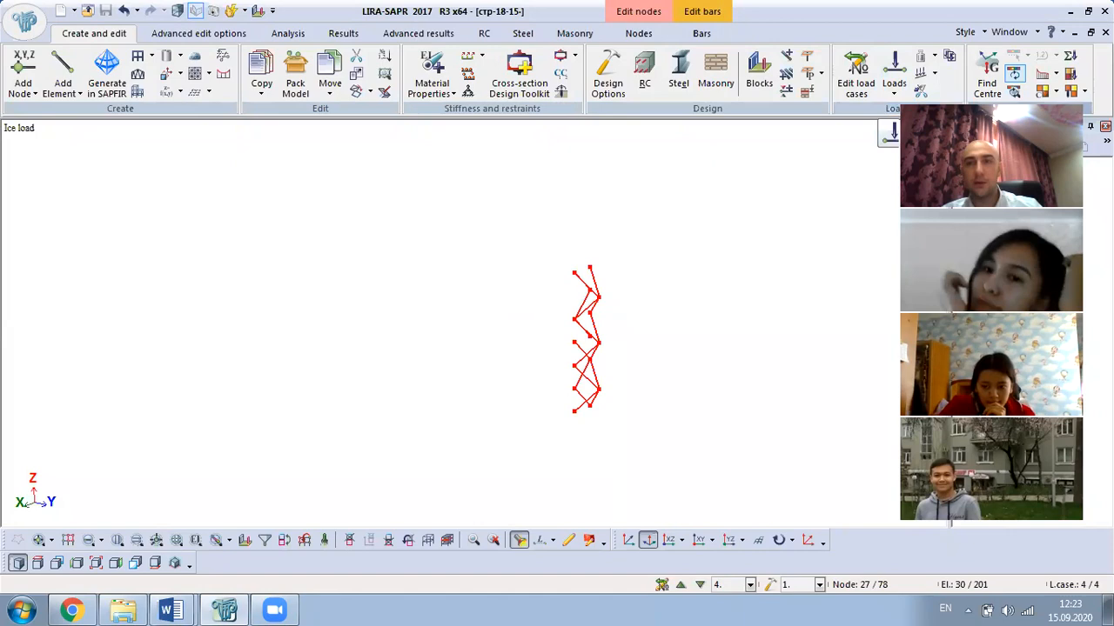
{"action": "left_click_drag", "start_coordinate": [967, 109], "coordinate": [993, 175]}
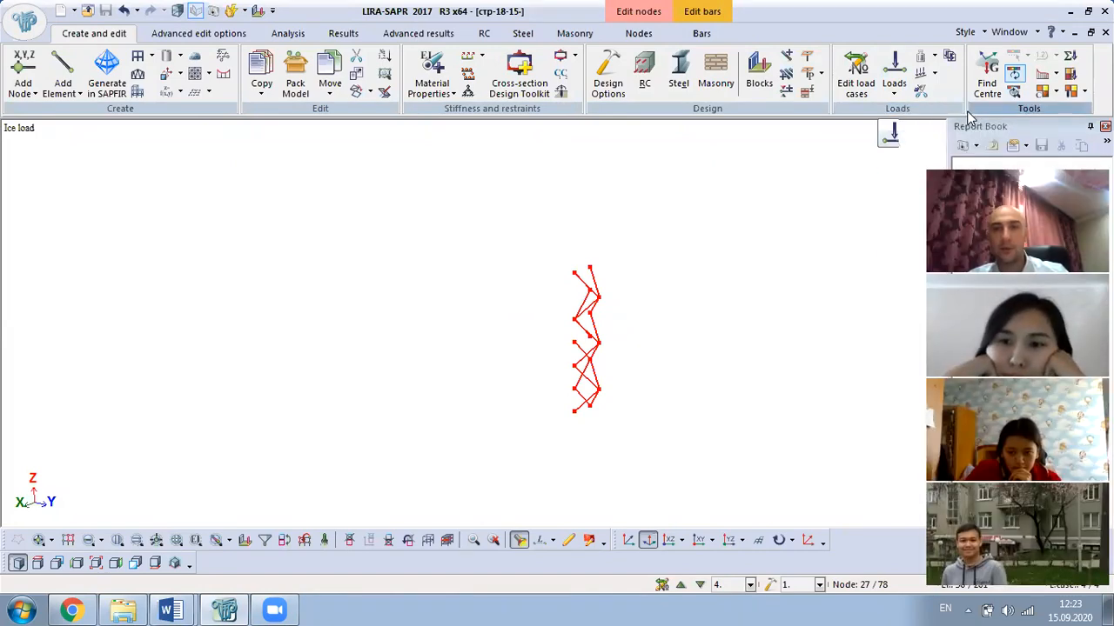
{"action": "left_click", "coordinate": [893, 82]}
{"action": "left_click", "coordinate": [940, 154]}
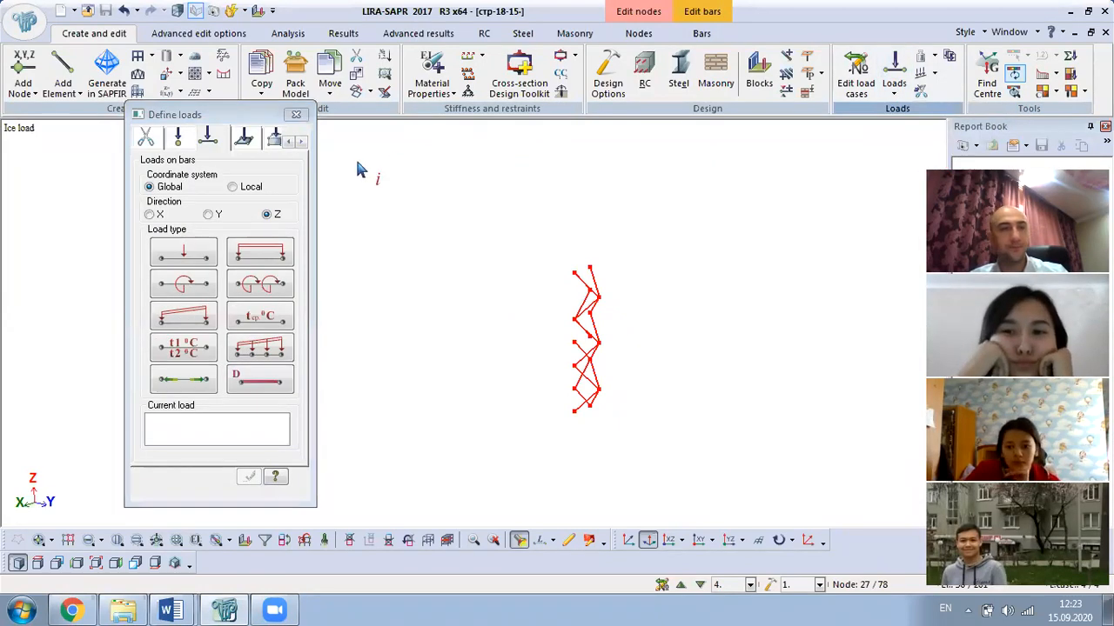
{"action": "left_click", "coordinate": [260, 252]}
{"action": "type", "text": "0,00052"}
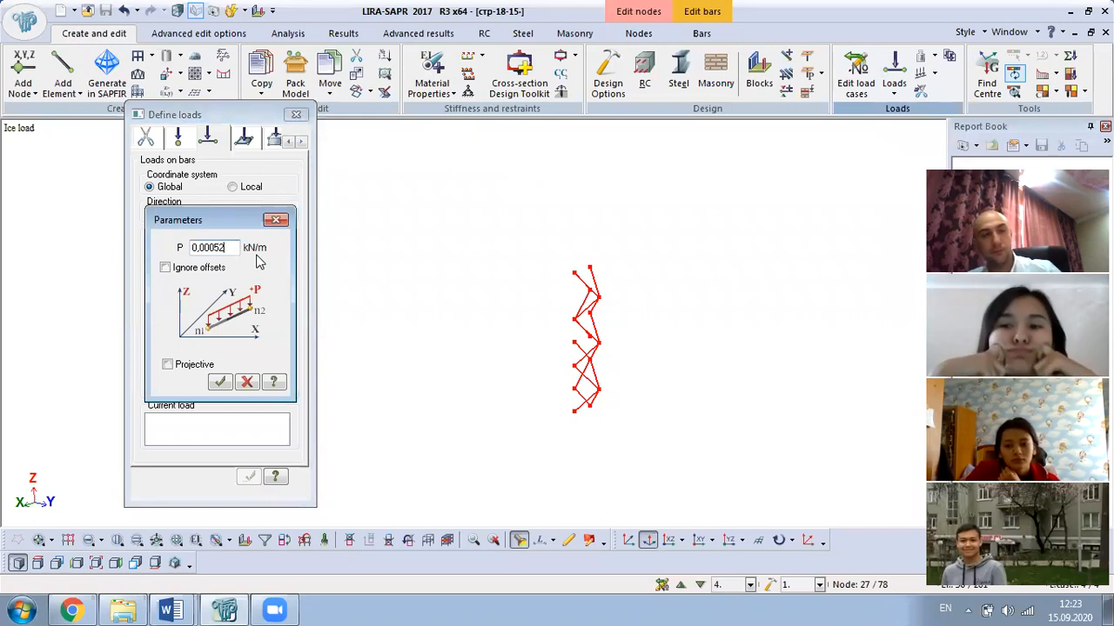
{"action": "left_click", "coordinate": [220, 383]}
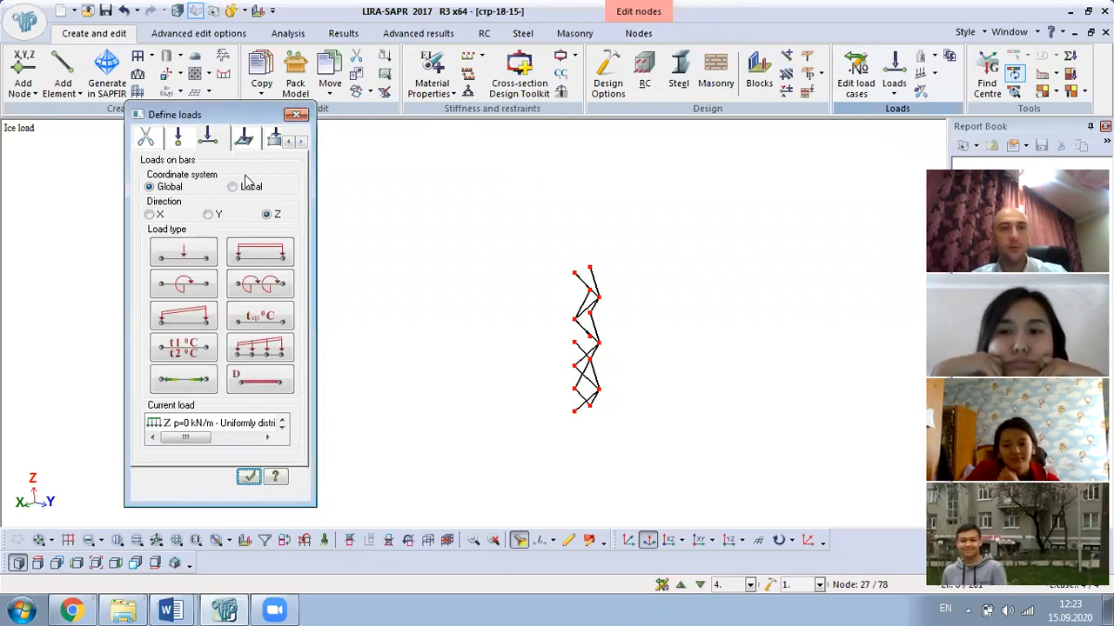
{"action": "left_click", "coordinate": [247, 476]}
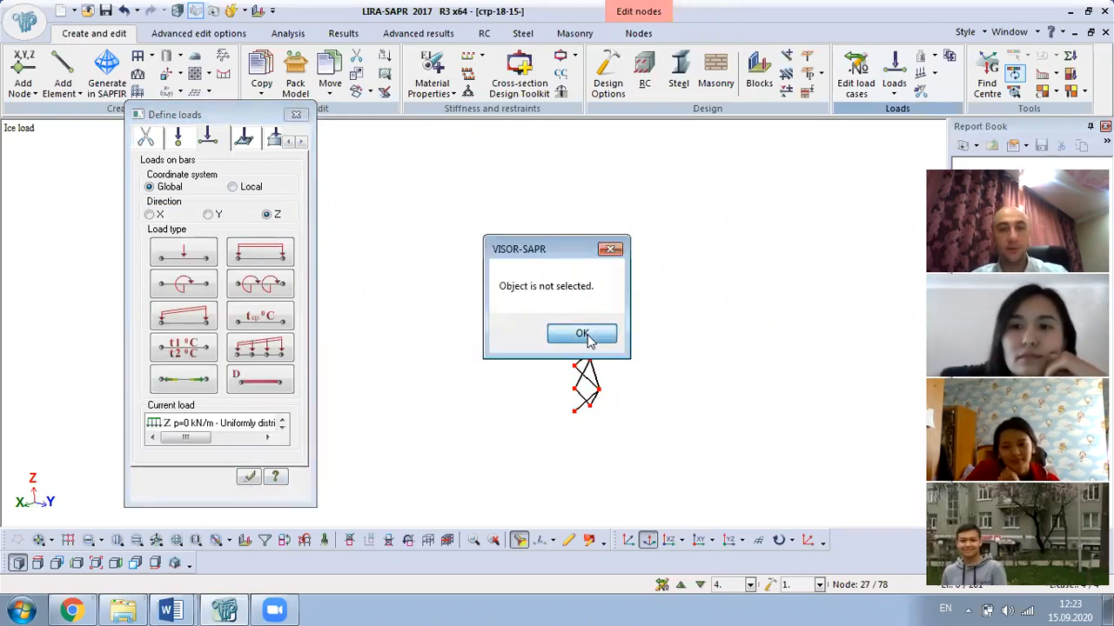
{"action": "left_click", "coordinate": [590, 339]}
- Re-enter the uniform bar load, correcting 0.00002 to the pasted 0.00052 kN/m
{"action": "key", "text": "ctrl+a"}
{"action": "left_click", "coordinate": [264, 252]}
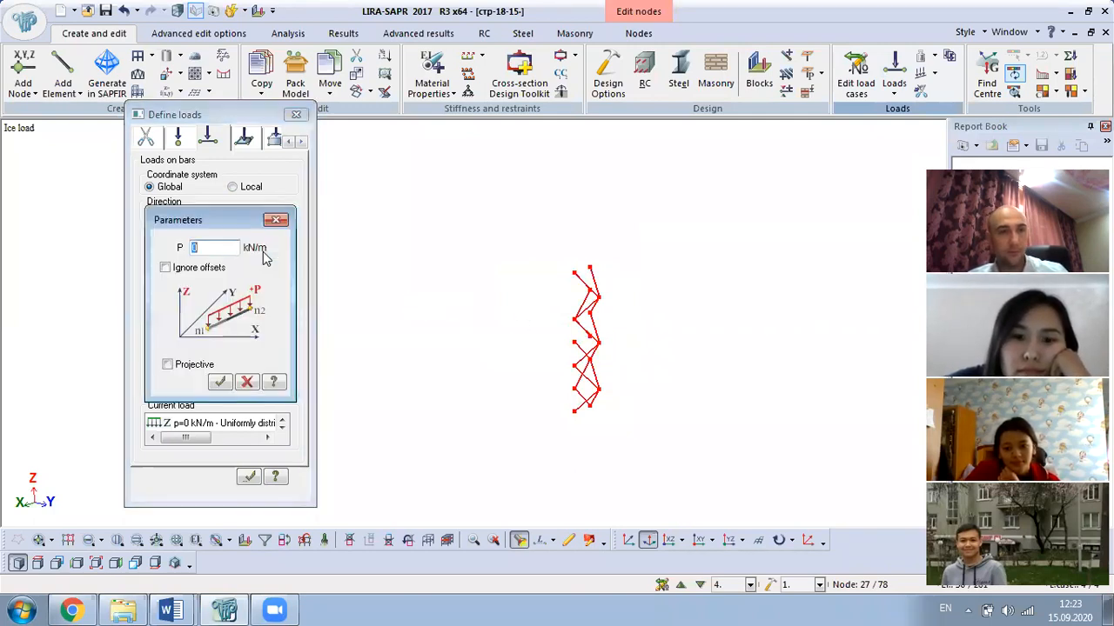
{"action": "type", "text": "0.00002"}
{"action": "left_click", "coordinate": [220, 383]}
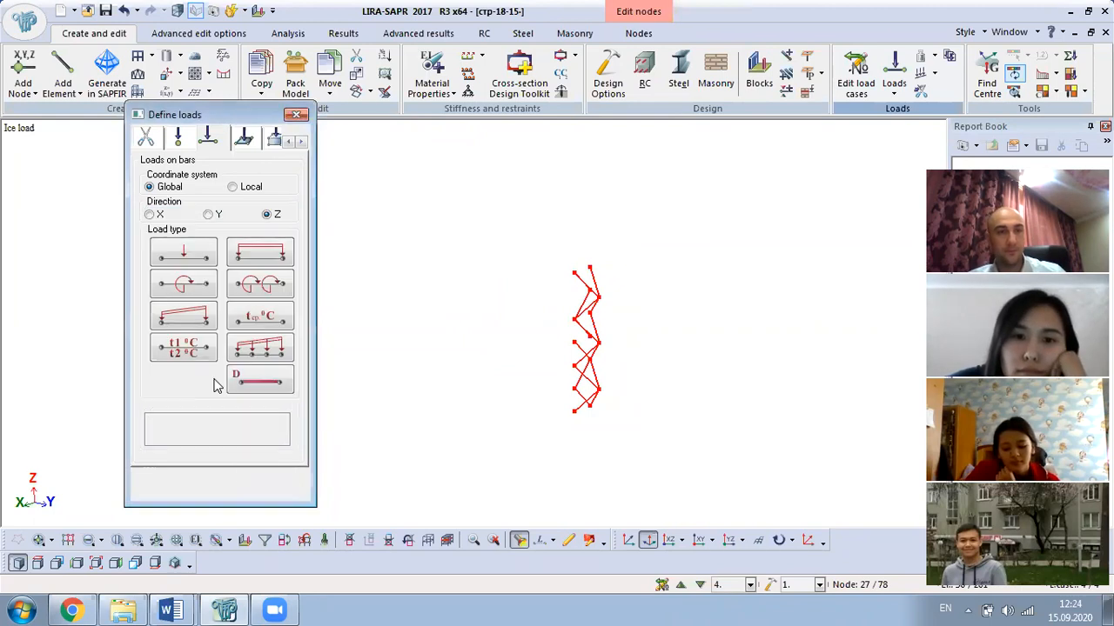
{"action": "middle_click_drag", "start_coordinate": [528, 382], "coordinate": [410, 398]}
{"action": "middle_click_drag", "start_coordinate": [476, 285], "coordinate": [661, 318]}
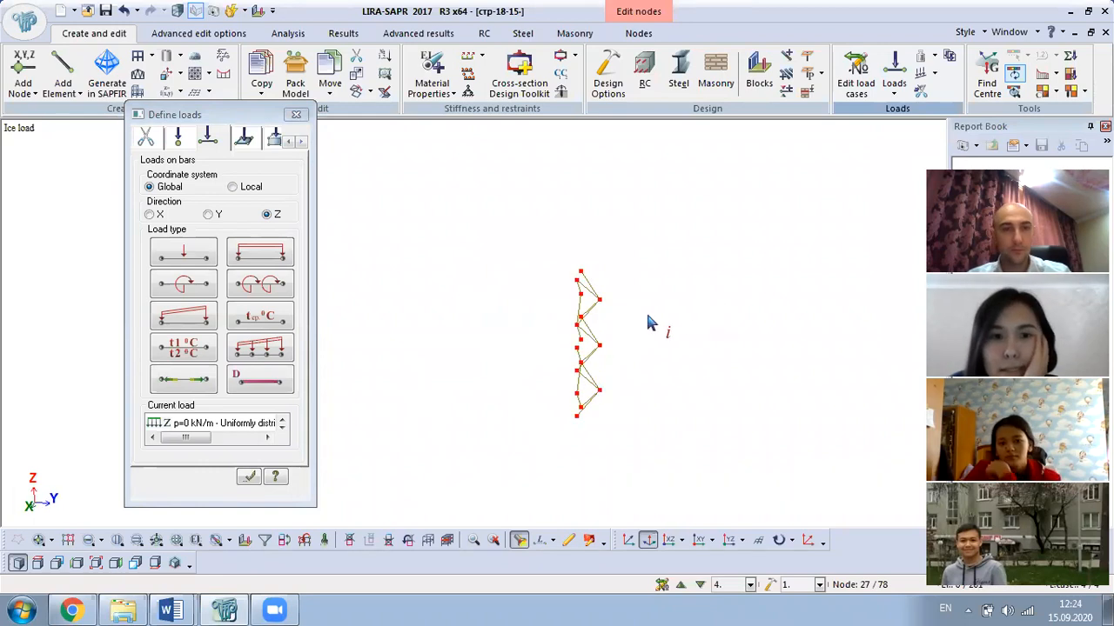
{"action": "left_click", "coordinate": [263, 246]}
{"action": "type", "text": "0.00052"}
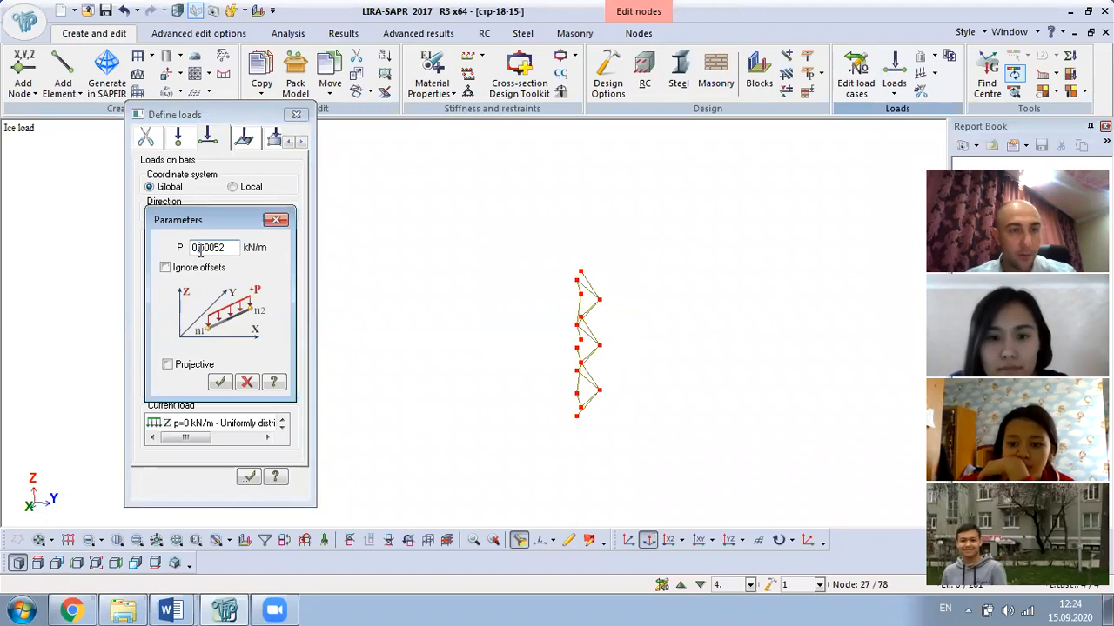
{"action": "left_click", "coordinate": [220, 382]}
{"action": "left_click", "coordinate": [249, 477]}
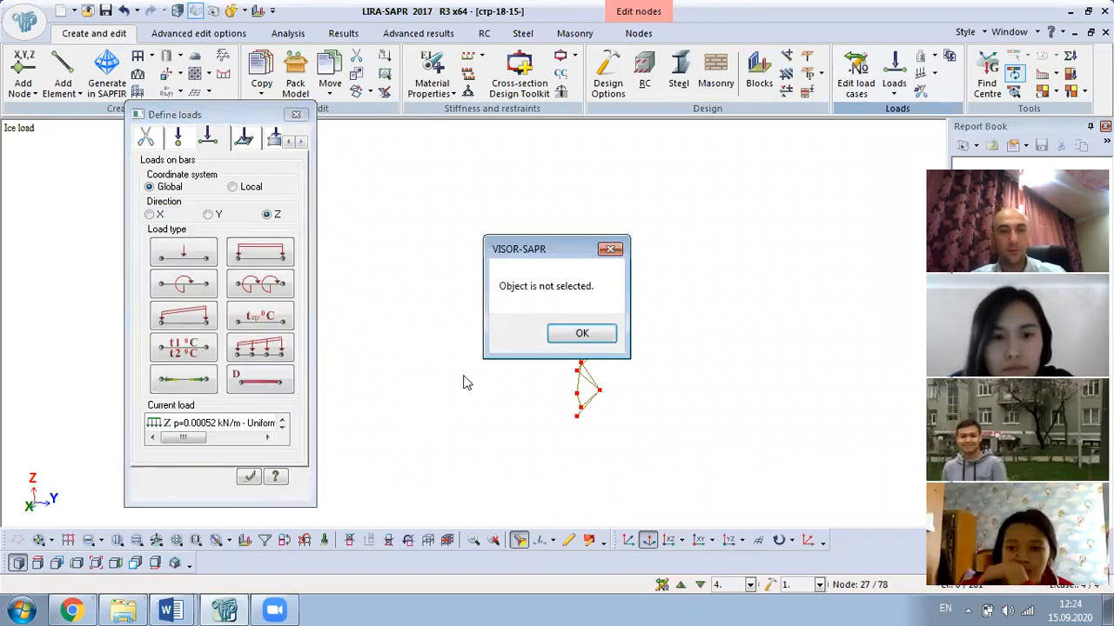
{"action": "left_click", "coordinate": [582, 333]}
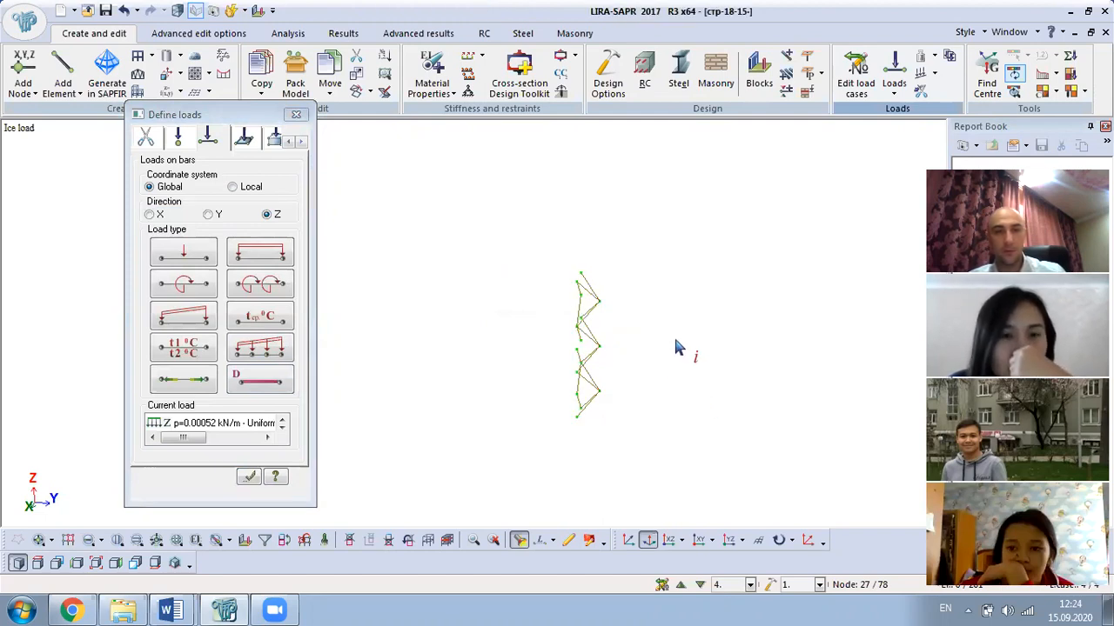
- Reselect all bars and apply the 0.00052 kN/m uniformly distributed load
{"action": "key", "text": "ctrl+a"}
{"action": "scroll", "coordinate": [599, 401], "scroll_direction": "up", "scroll_amount": 2}
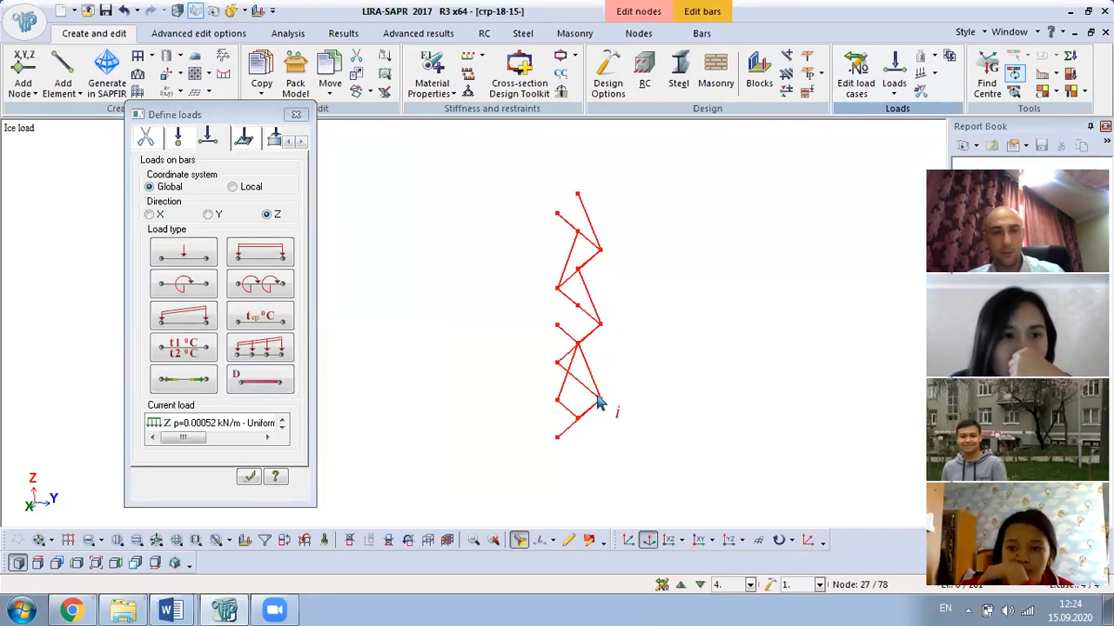
{"action": "double_click", "coordinate": [241, 252]}
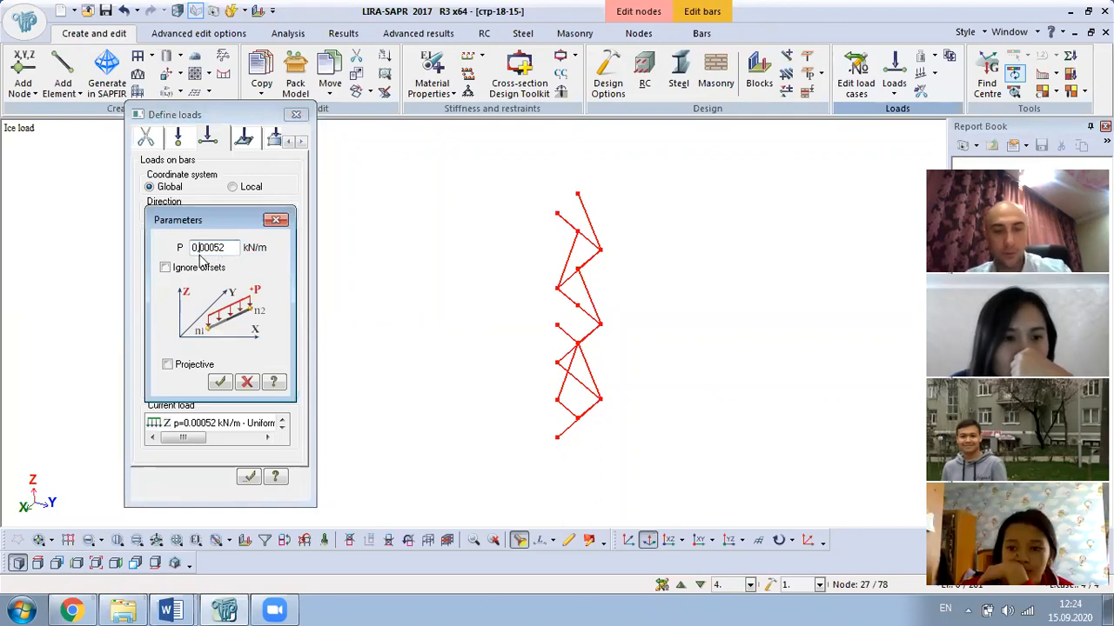
{"action": "left_click", "coordinate": [220, 382]}
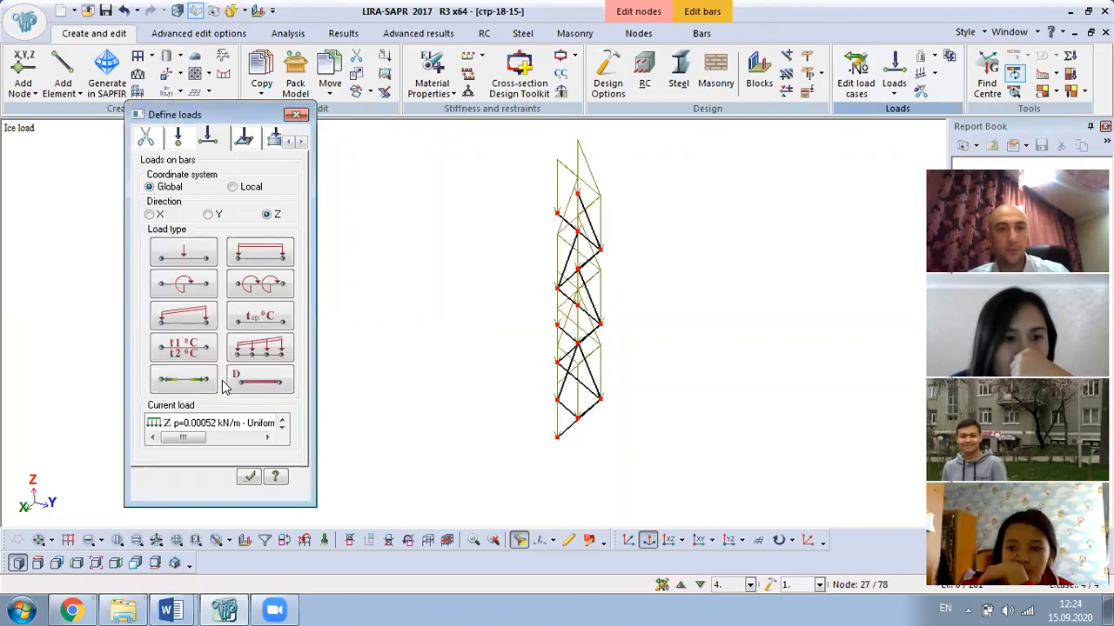
{"action": "scroll", "coordinate": [588, 381], "scroll_direction": "down", "scroll_amount": 2}
{"action": "left_click", "coordinate": [296, 114]}
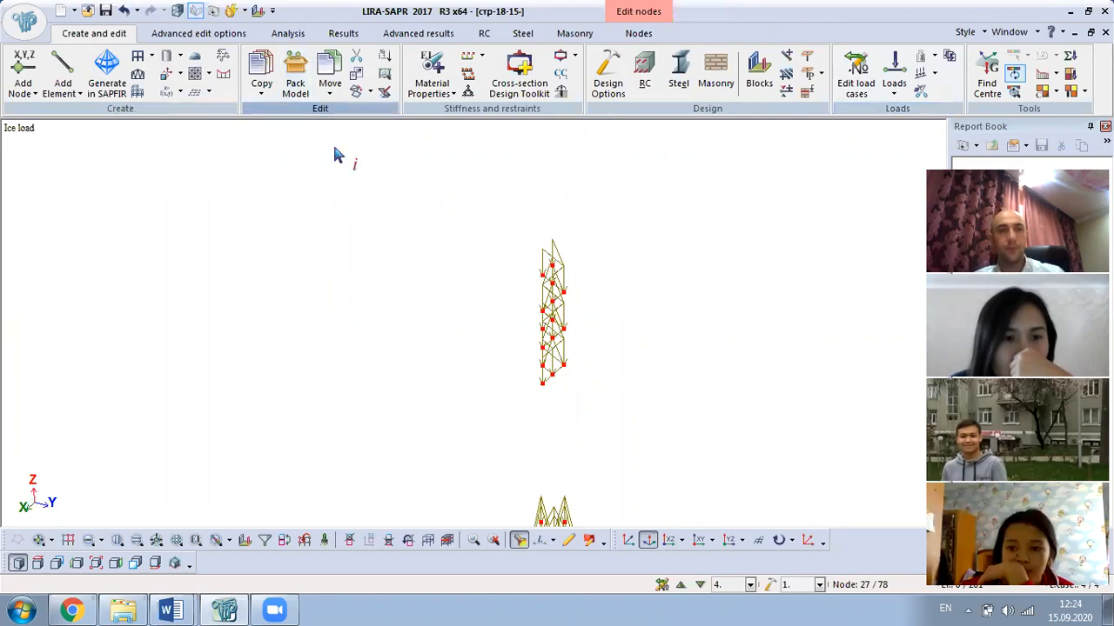
- Restore the full tower model in view
{"action": "middle_click_drag", "start_coordinate": [544, 289], "coordinate": [458, 311]}
{"action": "scroll", "coordinate": [458, 311], "scroll_direction": "down", "scroll_amount": 2}
{"action": "scroll", "coordinate": [519, 456], "scroll_direction": "up", "scroll_amount": 6}
{"action": "middle_click_drag", "start_coordinate": [519, 456], "coordinate": [607, 434]}
{"action": "right_click", "coordinate": [281, 209]}
{"action": "left_click", "coordinate": [383, 317]}
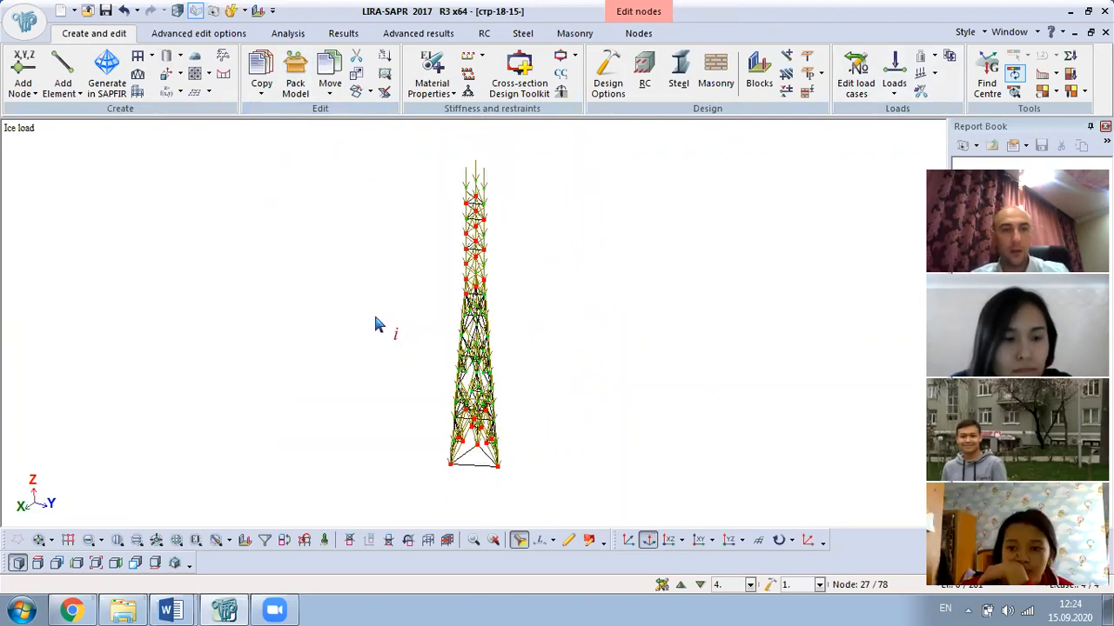
{"action": "middle_click_drag", "start_coordinate": [380, 318], "coordinate": [400, 296]}
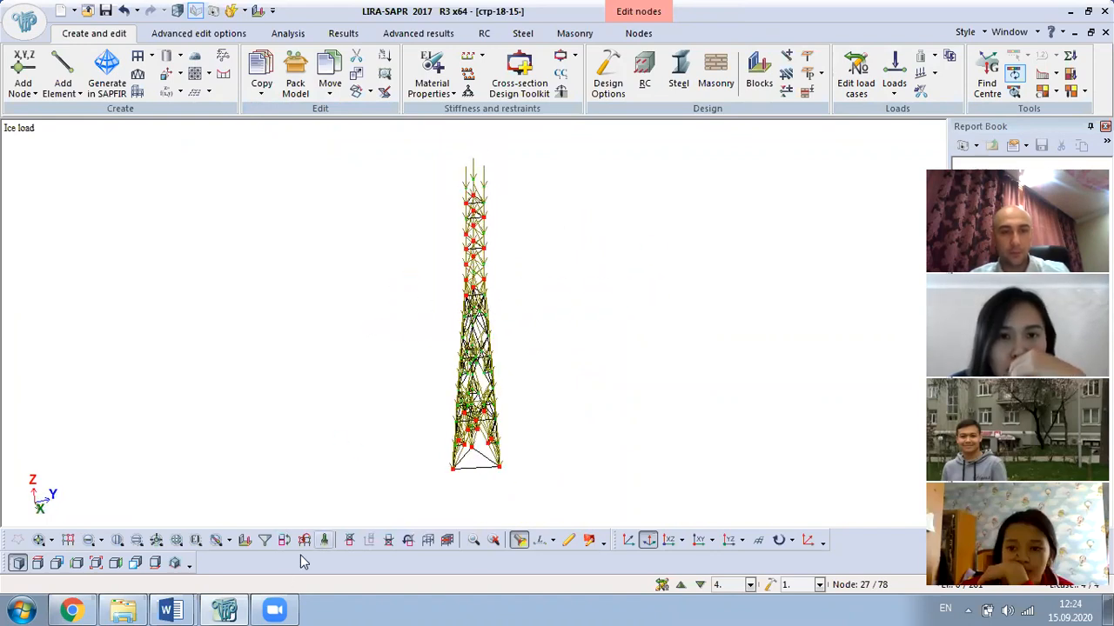
{"action": "left_click", "coordinate": [173, 609]}
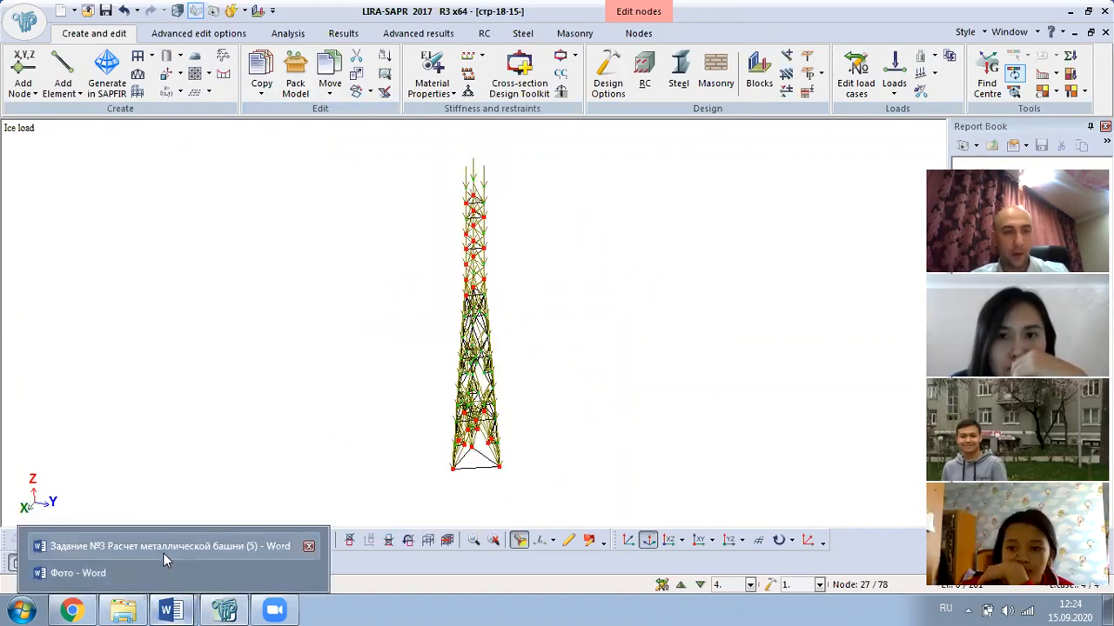
- Select 0.000323 for angle 75, up to 5 in the Word table, then return to LIRA-SAPR
{"action": "left_click", "coordinate": [162, 552]}
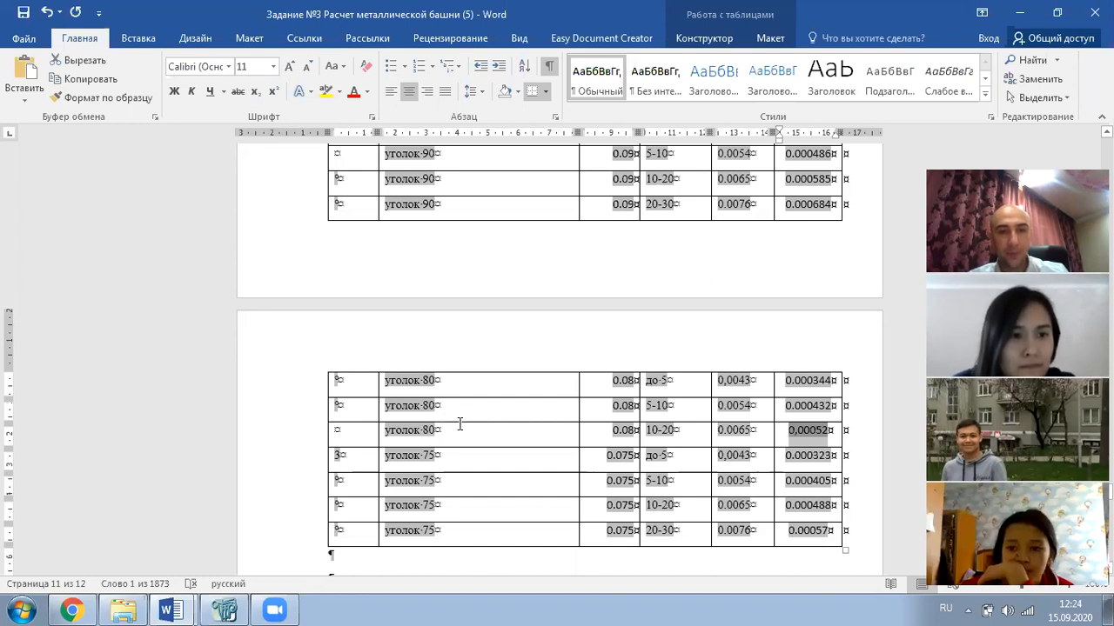
{"action": "scroll", "coordinate": [459, 424], "scroll_direction": "down", "scroll_amount": 2}
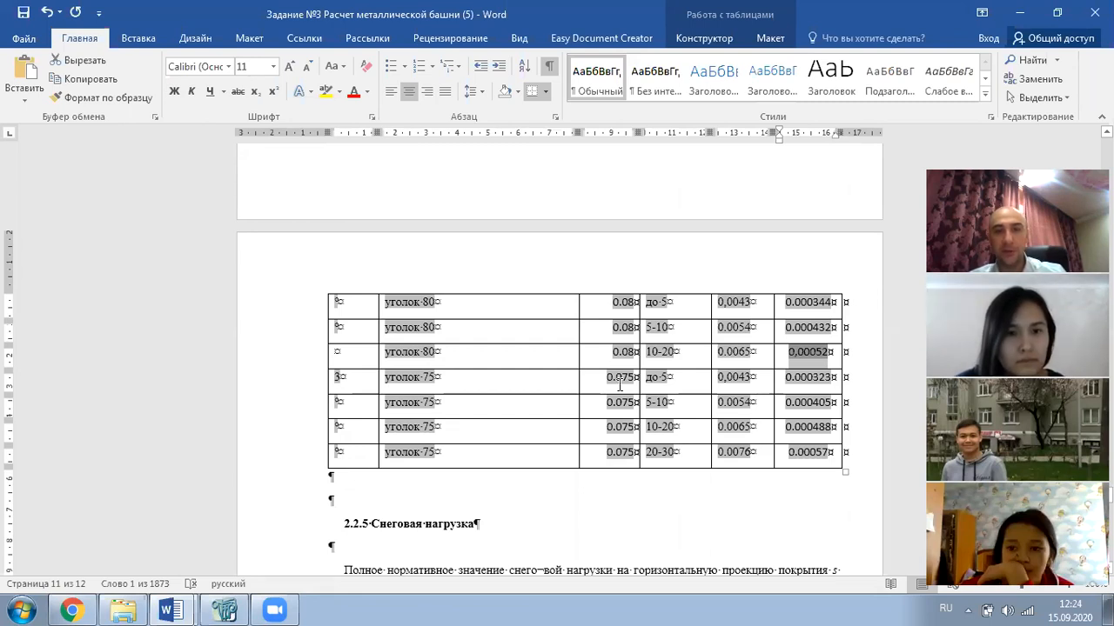
{"action": "left_click_drag", "start_coordinate": [835, 381], "coordinate": [774, 381]}
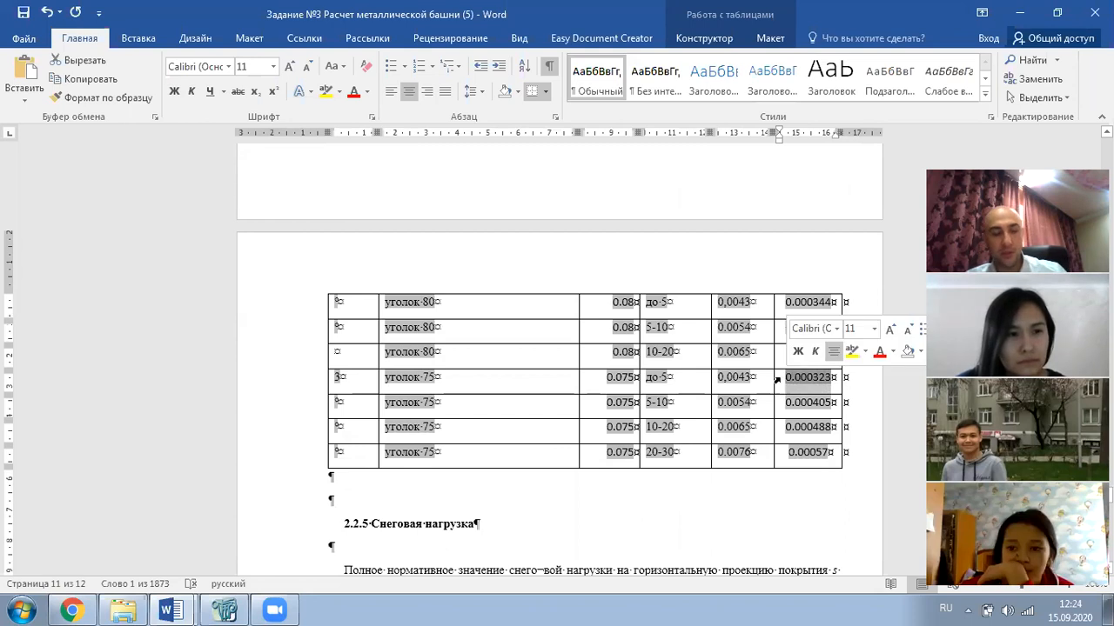
{"action": "left_click", "coordinate": [231, 609]}
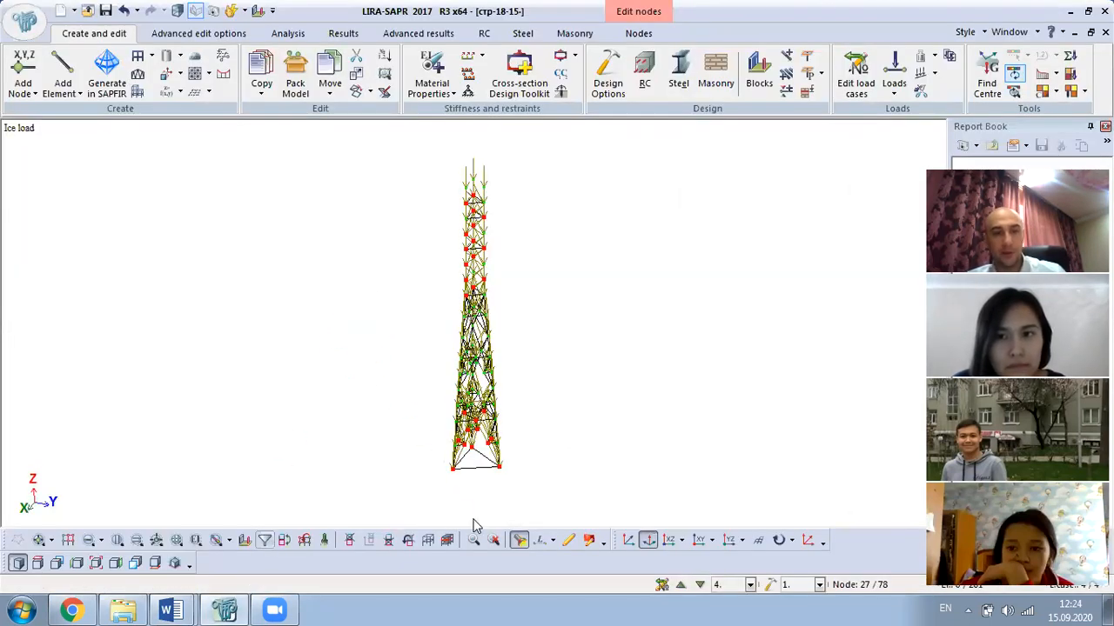
- Filter elements by stiffness 1. Angle 75 x 75 x 5 (РП-1) and select all matching bars
{"action": "key", "text": "Escape"}
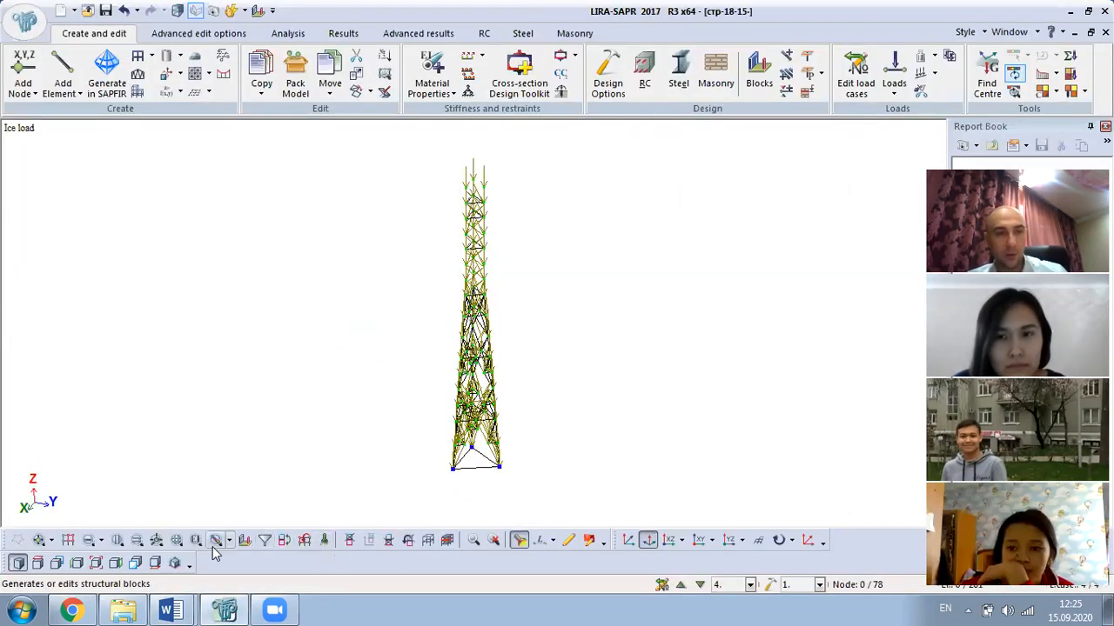
{"action": "left_click", "coordinate": [264, 540]}
{"action": "left_click", "coordinate": [45, 156]}
{"action": "left_click", "coordinate": [28, 319]}
{"action": "left_click", "coordinate": [104, 319]}
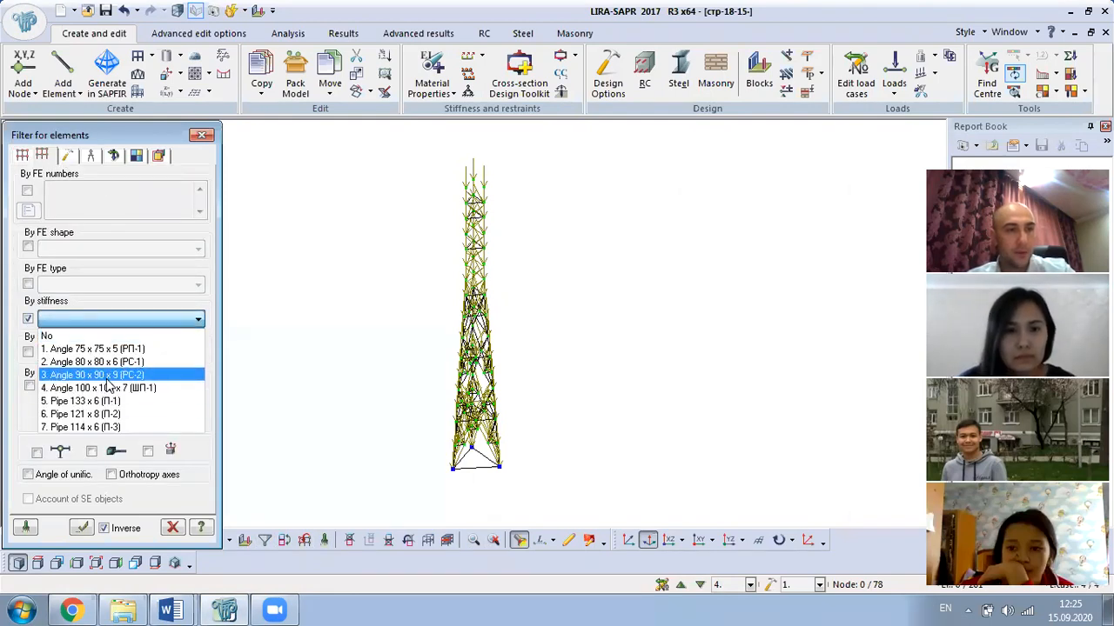
{"action": "left_click", "coordinate": [96, 349]}
{"action": "left_click", "coordinate": [80, 528]}
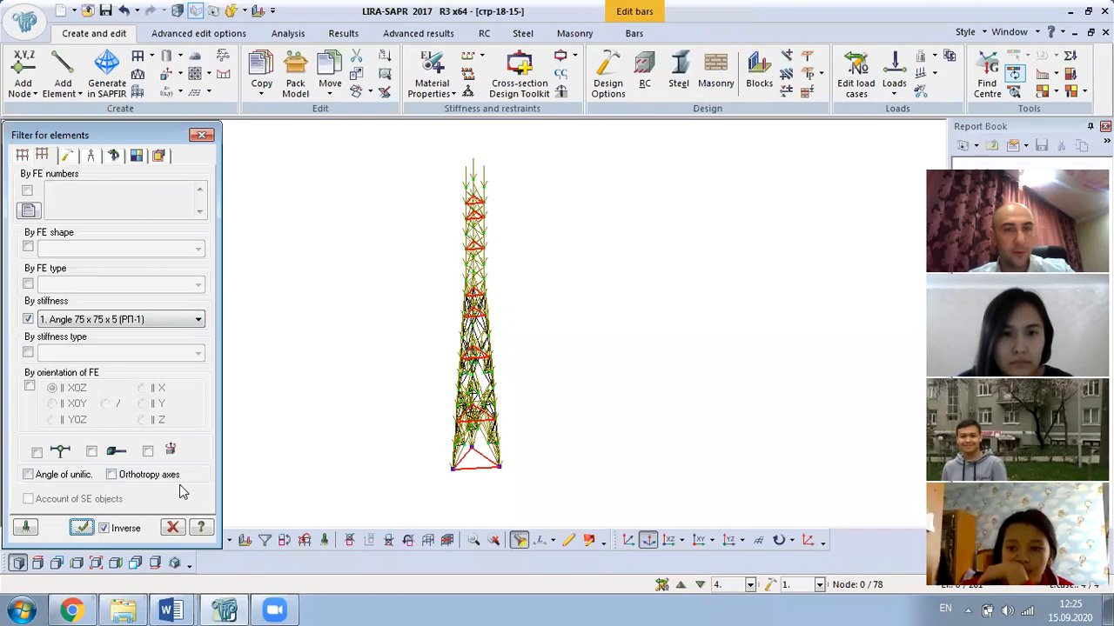
{"action": "right_click", "coordinate": [390, 241]}
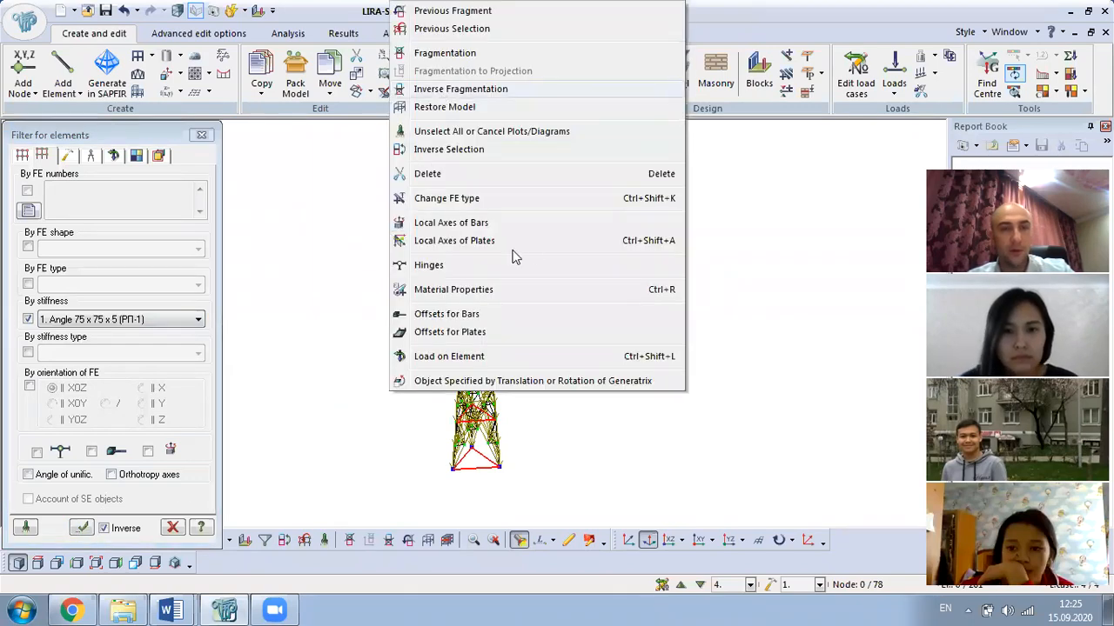
{"action": "left_click", "coordinate": [551, 88]}
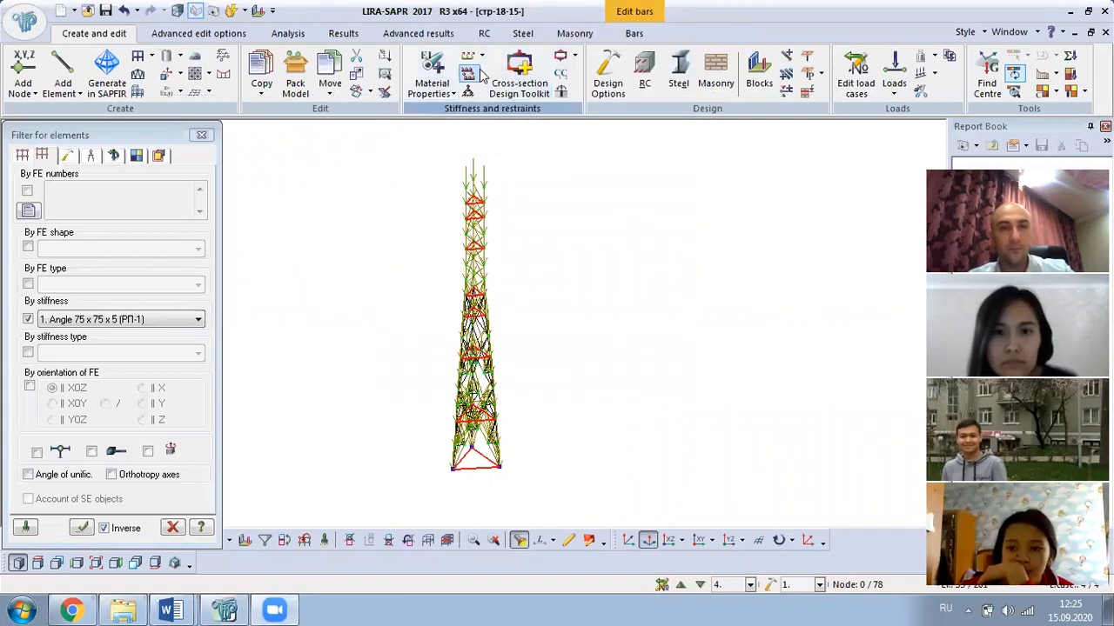
{"action": "right_click", "coordinate": [522, 223]}
- Fragment the view to the Angle 75 x 75 x 5 frames, inspect bar 51, and close the element filter
{"action": "left_click", "coordinate": [578, 54]}
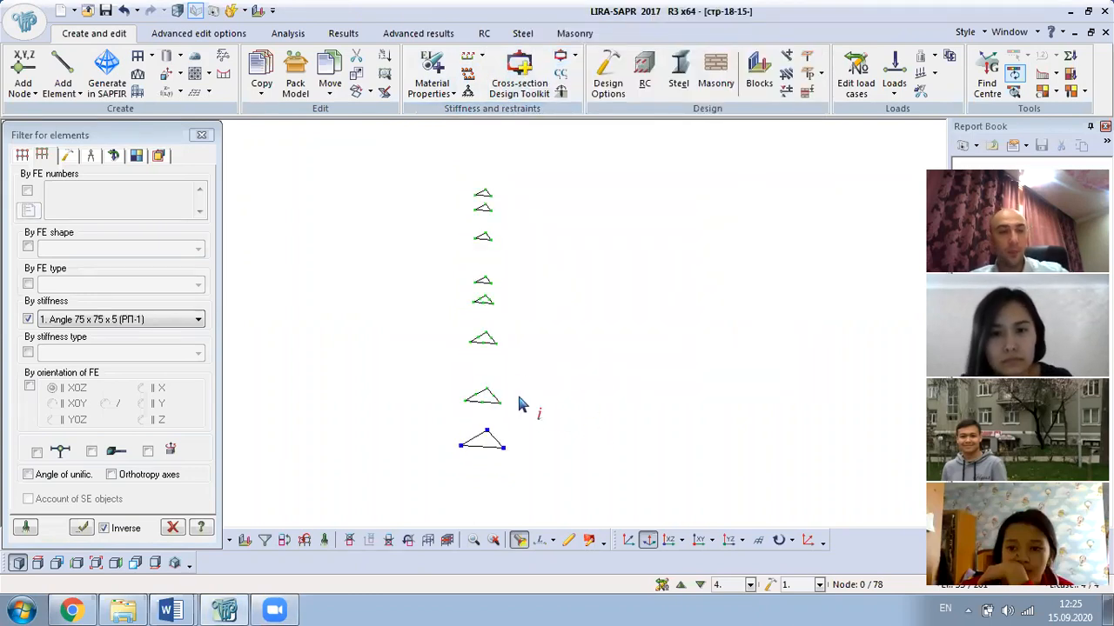
{"action": "middle_click_drag", "start_coordinate": [506, 454], "coordinate": [535, 421]}
{"action": "scroll", "coordinate": [499, 424], "scroll_direction": "up", "scroll_amount": 2}
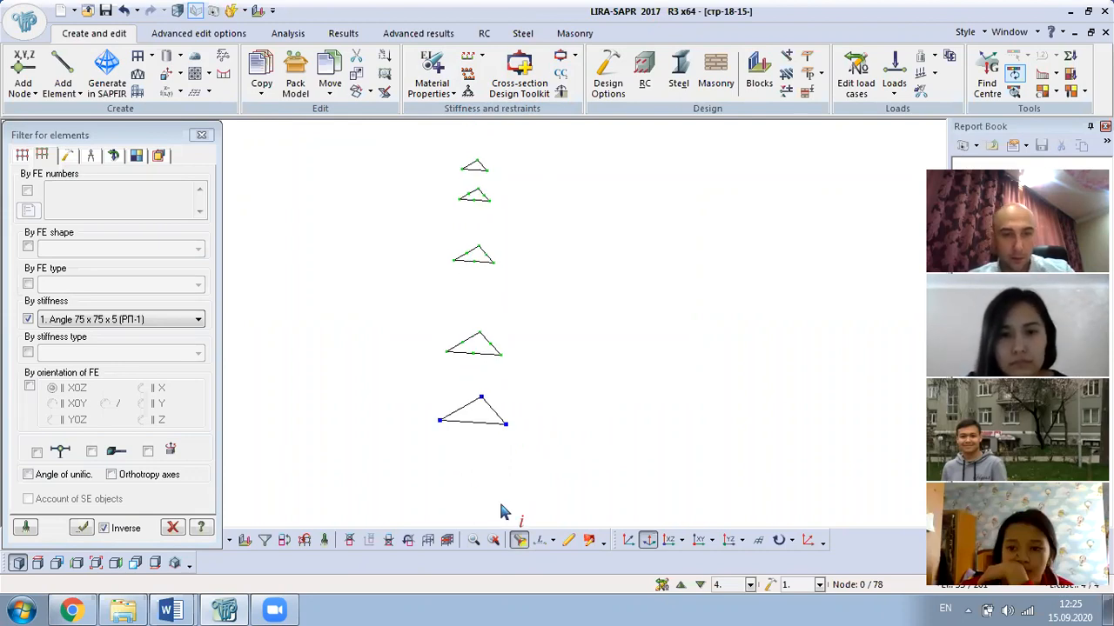
{"action": "left_click", "coordinate": [472, 346]}
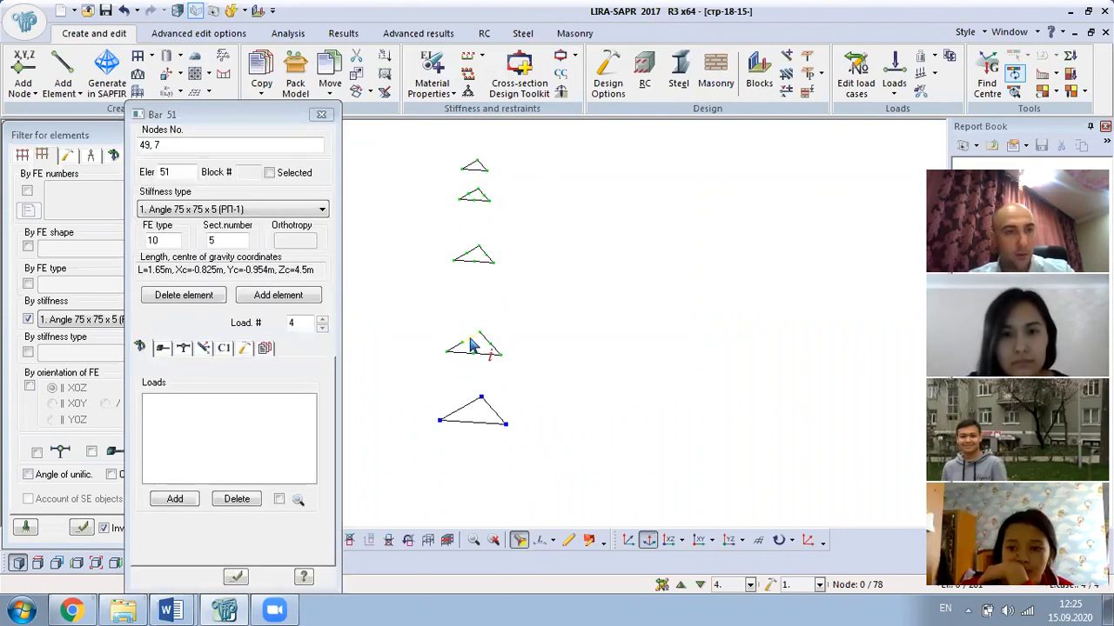
{"action": "left_click", "coordinate": [320, 115]}
{"action": "scroll", "coordinate": [498, 393], "scroll_direction": "up", "scroll_amount": 2}
{"action": "scroll", "coordinate": [459, 357], "scroll_direction": "down", "scroll_amount": 2}
{"action": "middle_click_drag", "start_coordinate": [517, 367], "coordinate": [378, 425]}
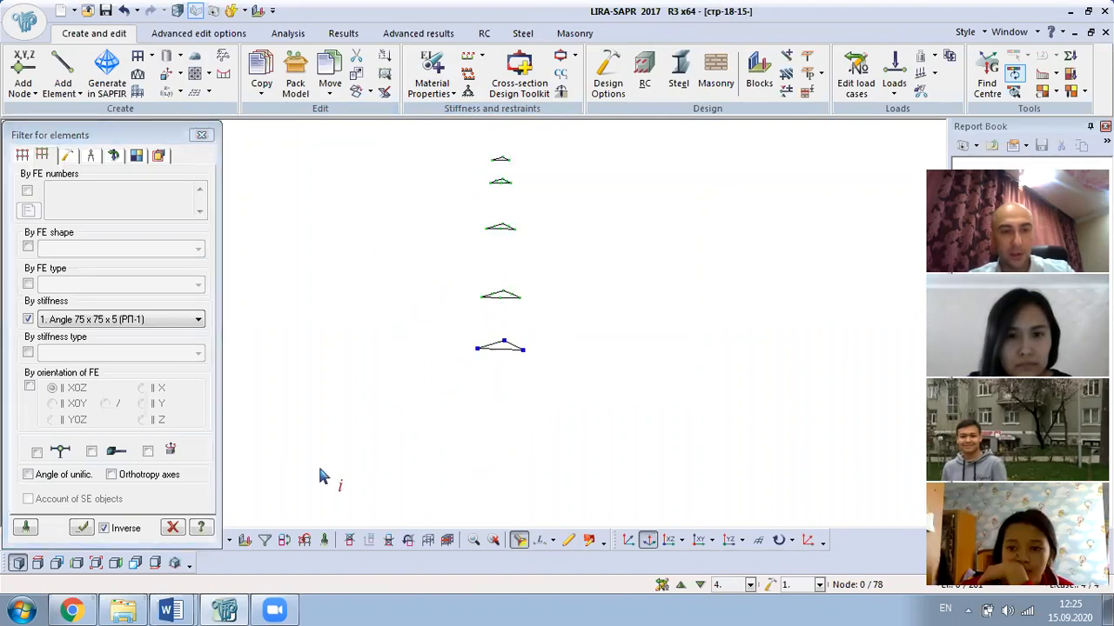
{"action": "left_click", "coordinate": [201, 135]}
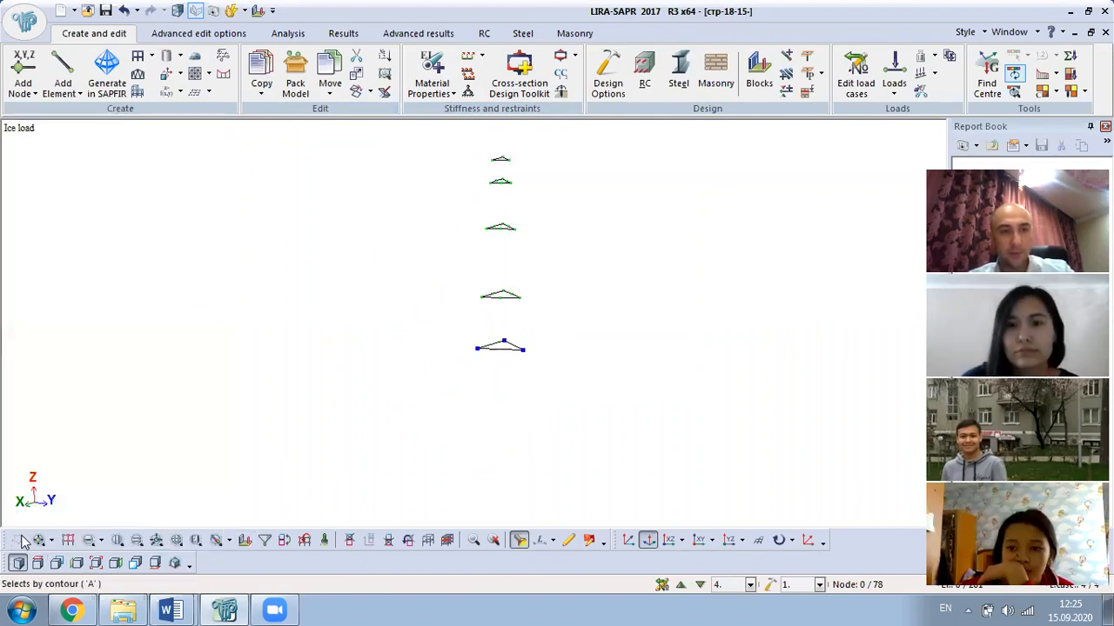
- Check the lower triangular frames, inspecting node 8's coordinates, and clear the selection
{"action": "left_click", "coordinate": [87, 540]}
{"action": "left_click_drag", "start_coordinate": [423, 270], "coordinate": [631, 405]}
{"action": "scroll", "coordinate": [557, 299], "scroll_direction": "up", "scroll_amount": 6}
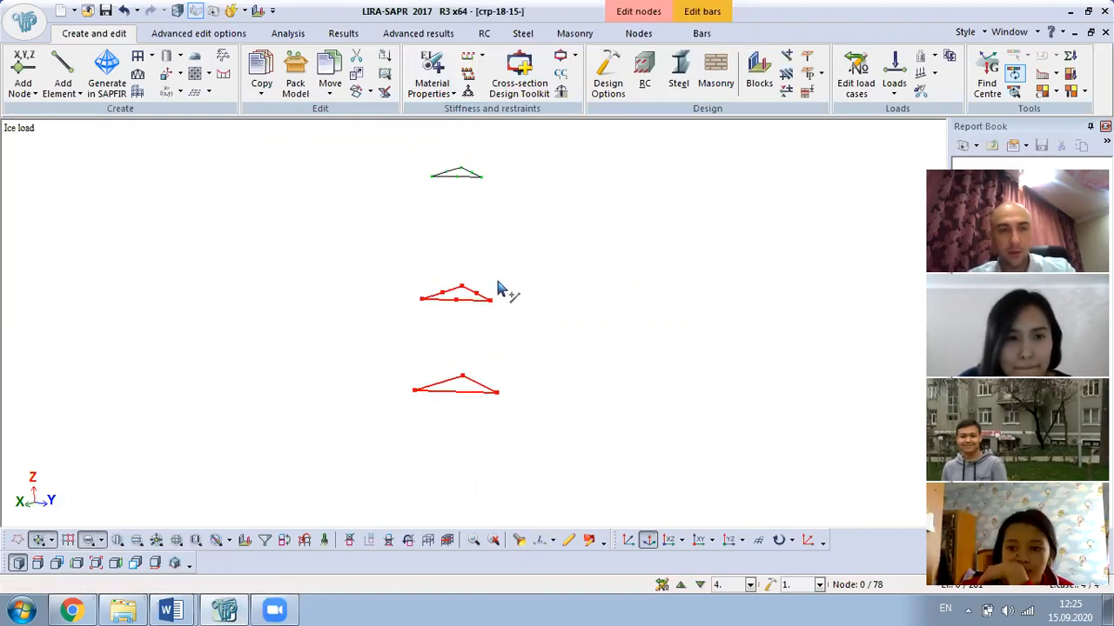
{"action": "scroll", "coordinate": [425, 301], "scroll_direction": "up", "scroll_amount": 4}
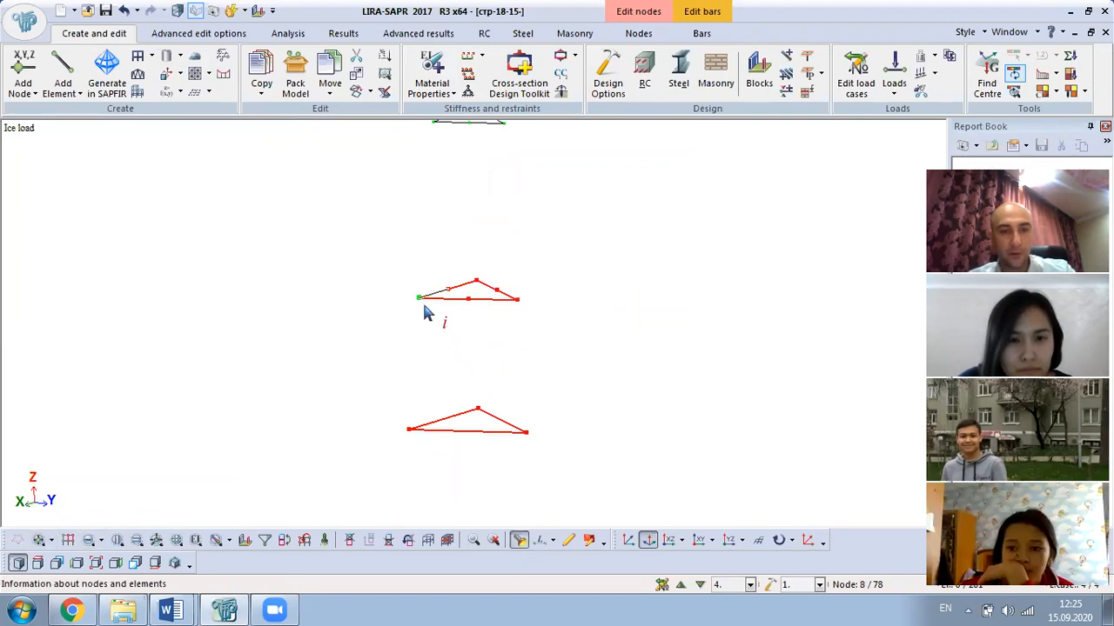
{"action": "left_click", "coordinate": [420, 299]}
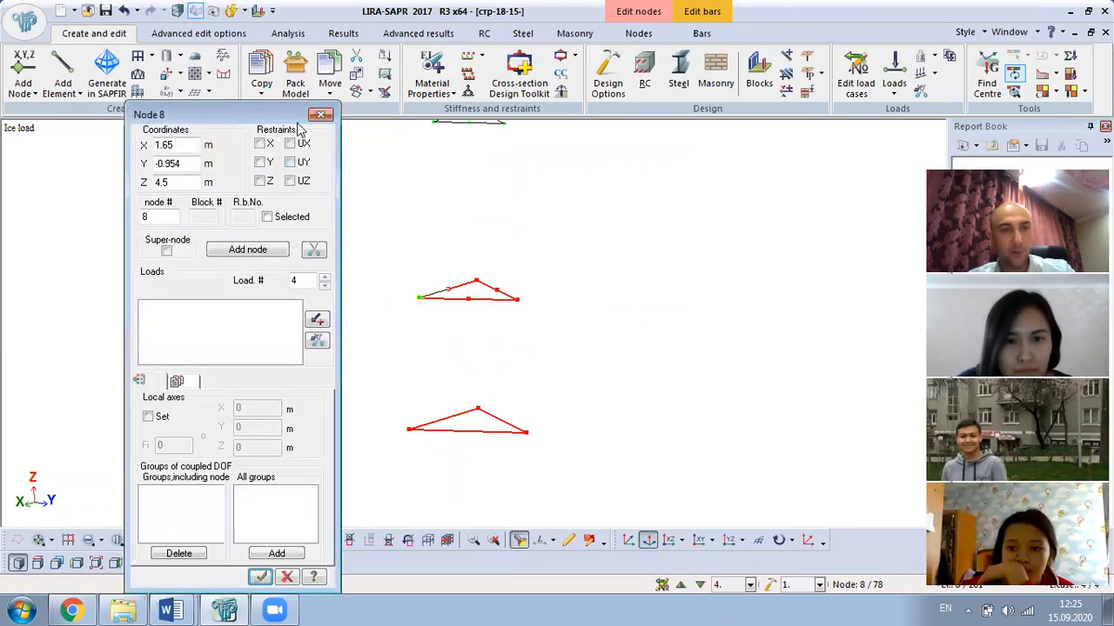
{"action": "left_click", "coordinate": [320, 115]}
{"action": "left_click", "coordinate": [324, 541]}
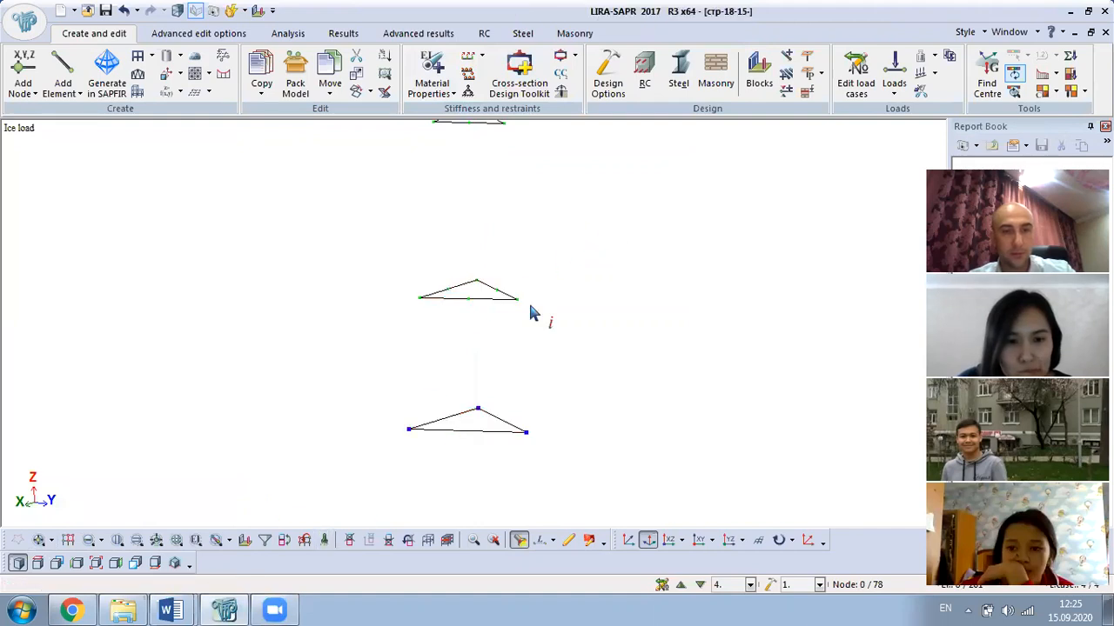
- Box-select the two lowest triangular frames and apply a 0.000323 kN/m uniform Z bar load
{"action": "left_click", "coordinate": [39, 541]}
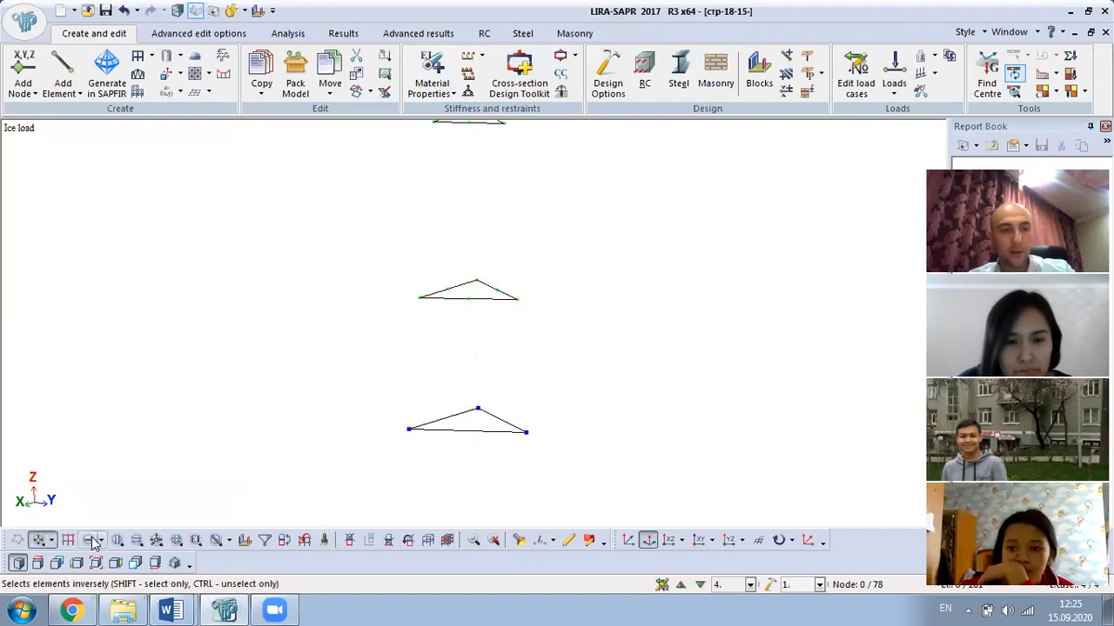
{"action": "left_click_drag", "start_coordinate": [352, 250], "coordinate": [627, 489]}
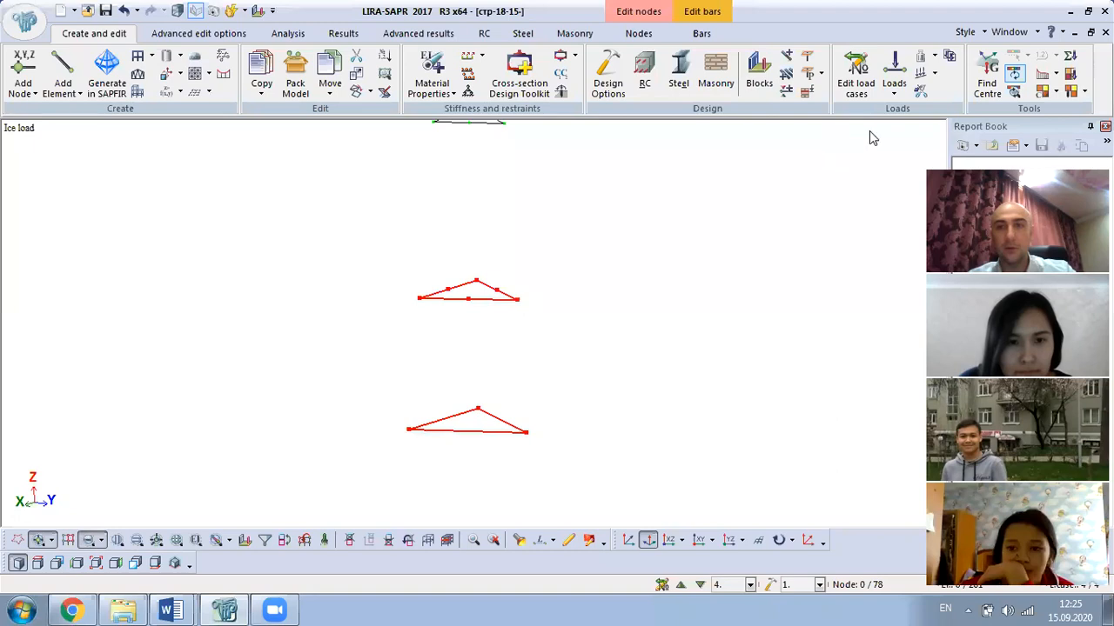
{"action": "left_click", "coordinate": [894, 78]}
{"action": "left_click", "coordinate": [931, 153]}
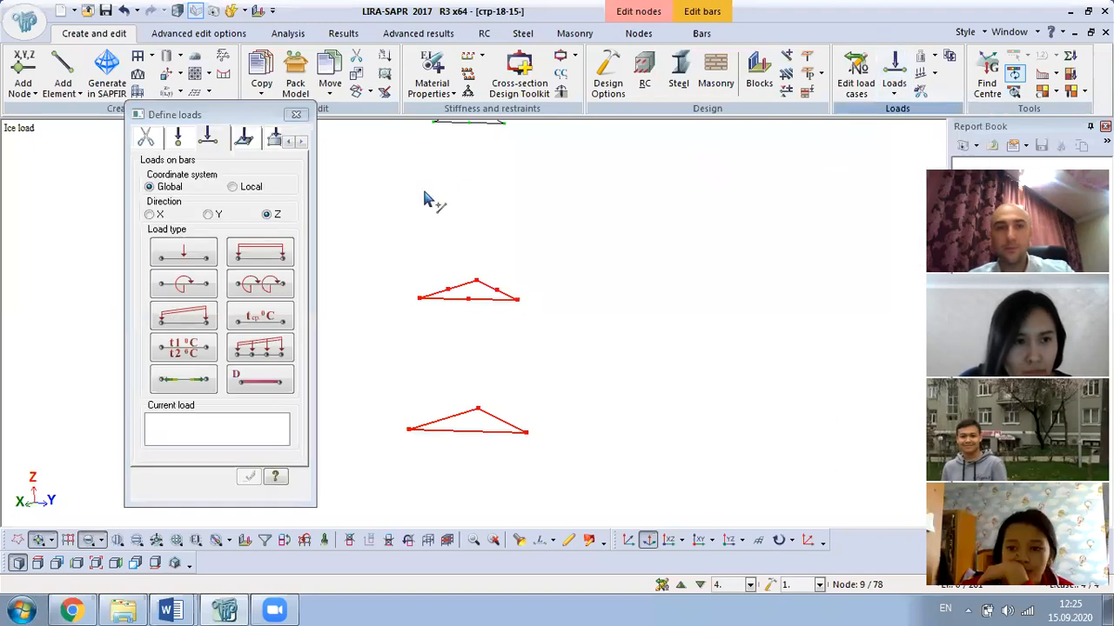
{"action": "left_click", "coordinate": [260, 253]}
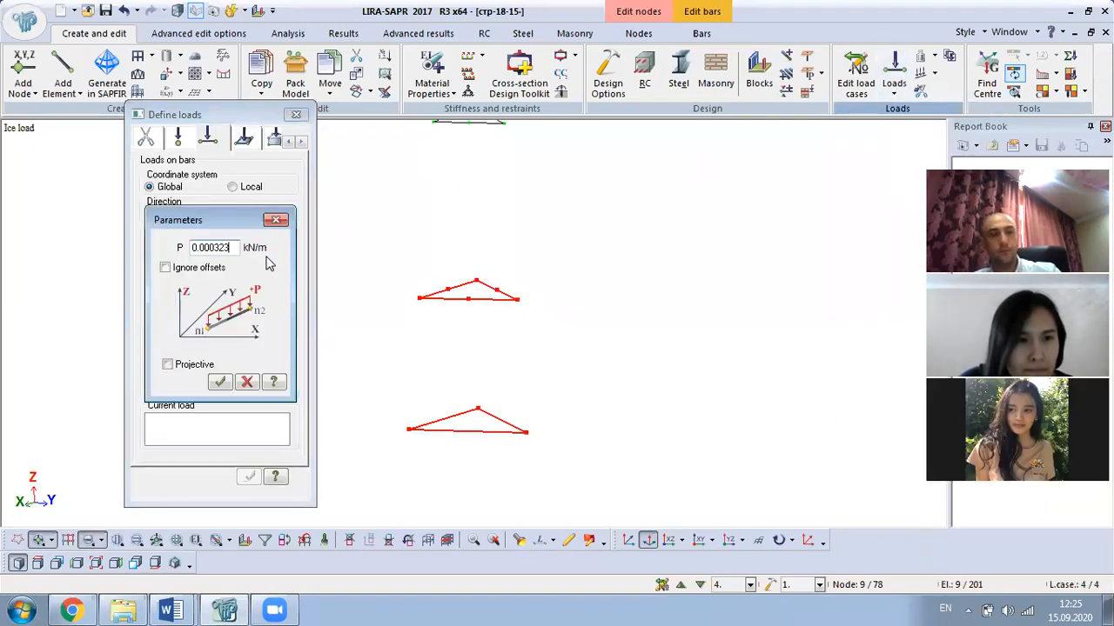
{"action": "left_click", "coordinate": [222, 383]}
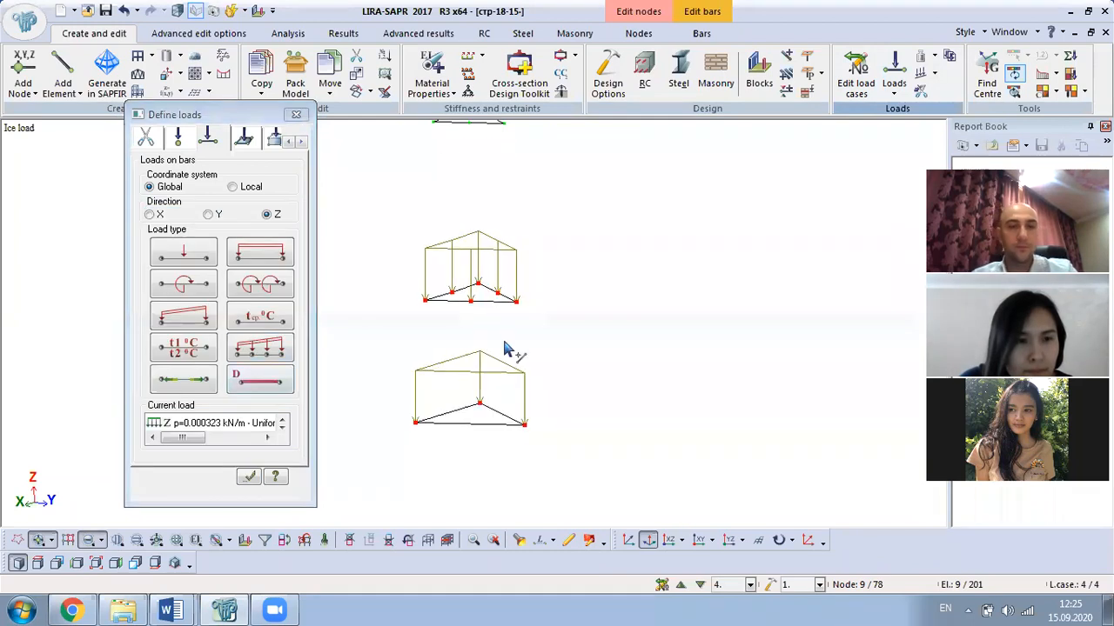
{"action": "left_click", "coordinate": [297, 115]}
{"action": "left_click_drag", "start_coordinate": [497, 174], "coordinate": [450, 350]}
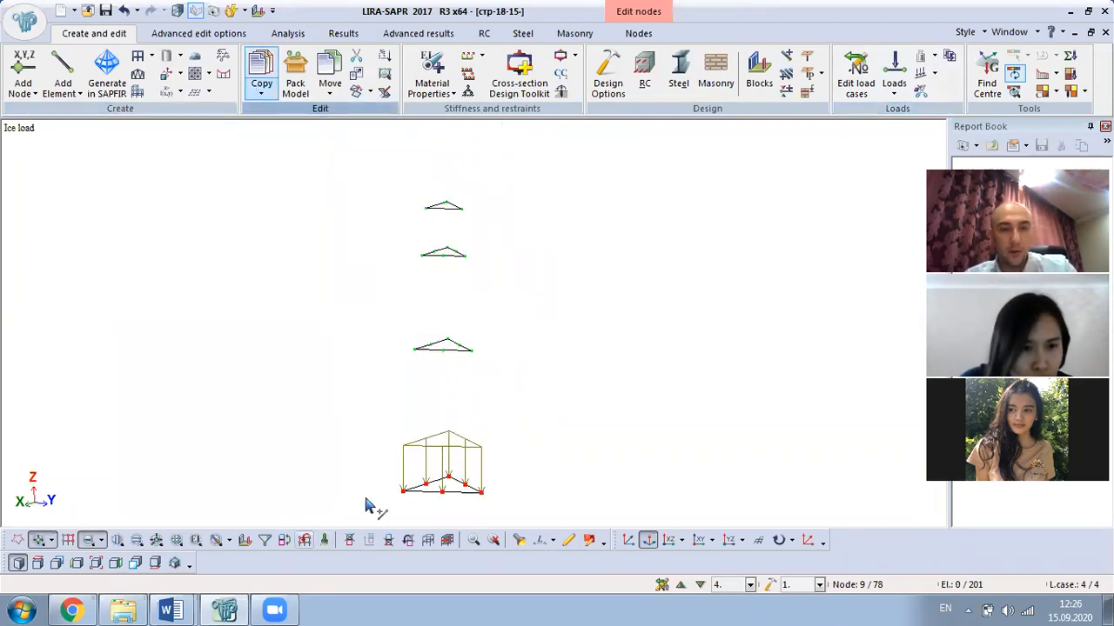
{"action": "left_click", "coordinate": [519, 541]}
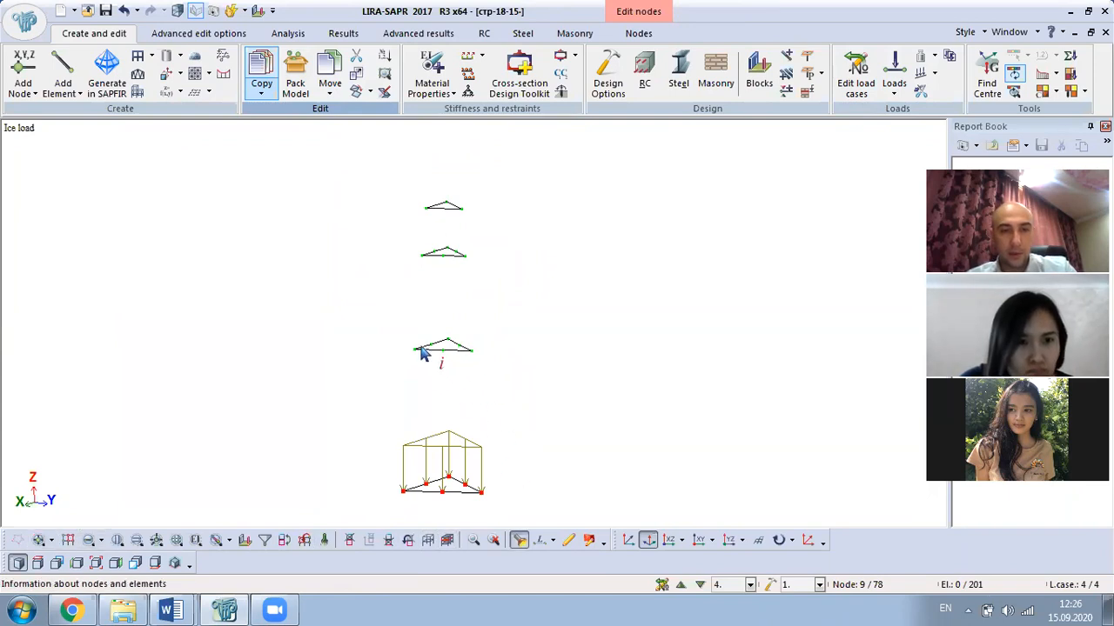
- Check heights of nodes 20 and 26 (Z 14.5 m), then select 0.000488 for 10–20 in Word
{"action": "left_click", "coordinate": [415, 352]}
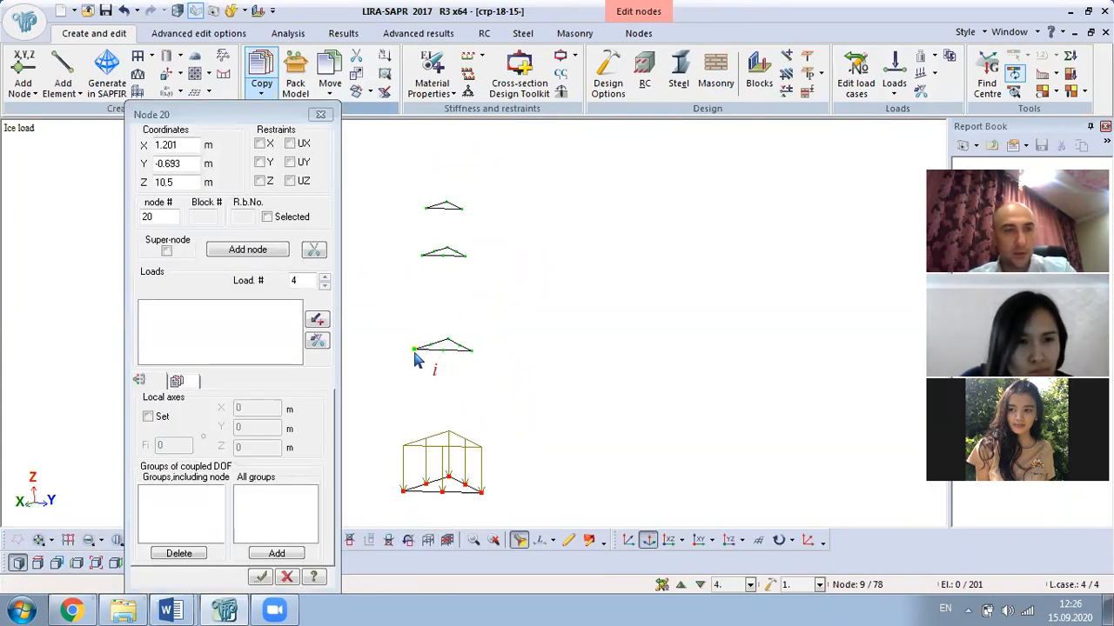
{"action": "left_click", "coordinate": [423, 259]}
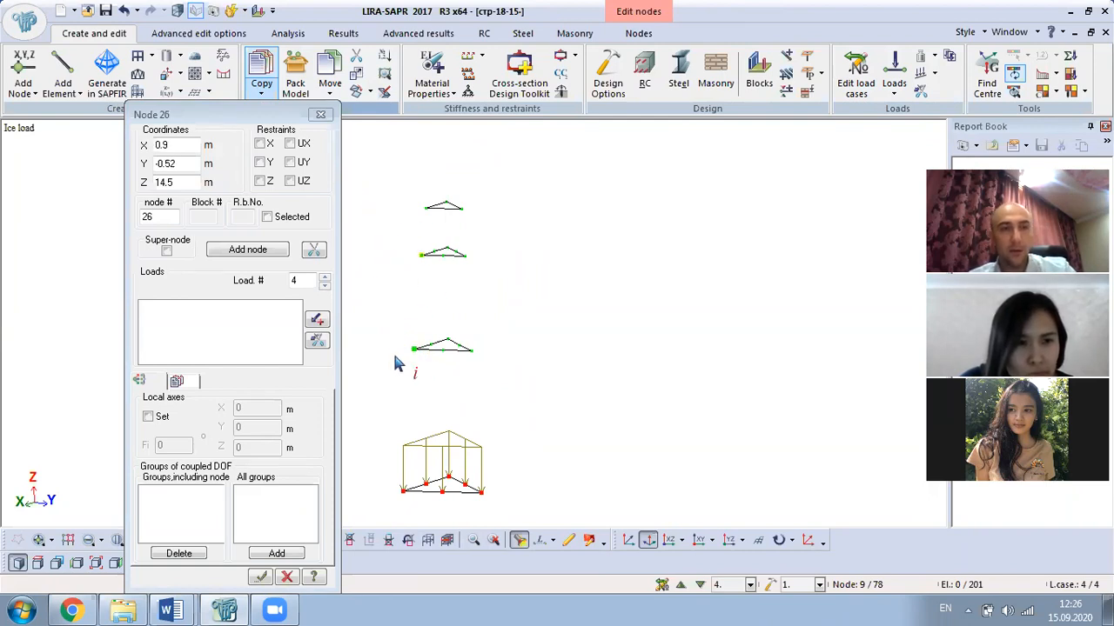
{"action": "left_click", "coordinate": [170, 609]}
{"action": "left_click", "coordinate": [145, 546]}
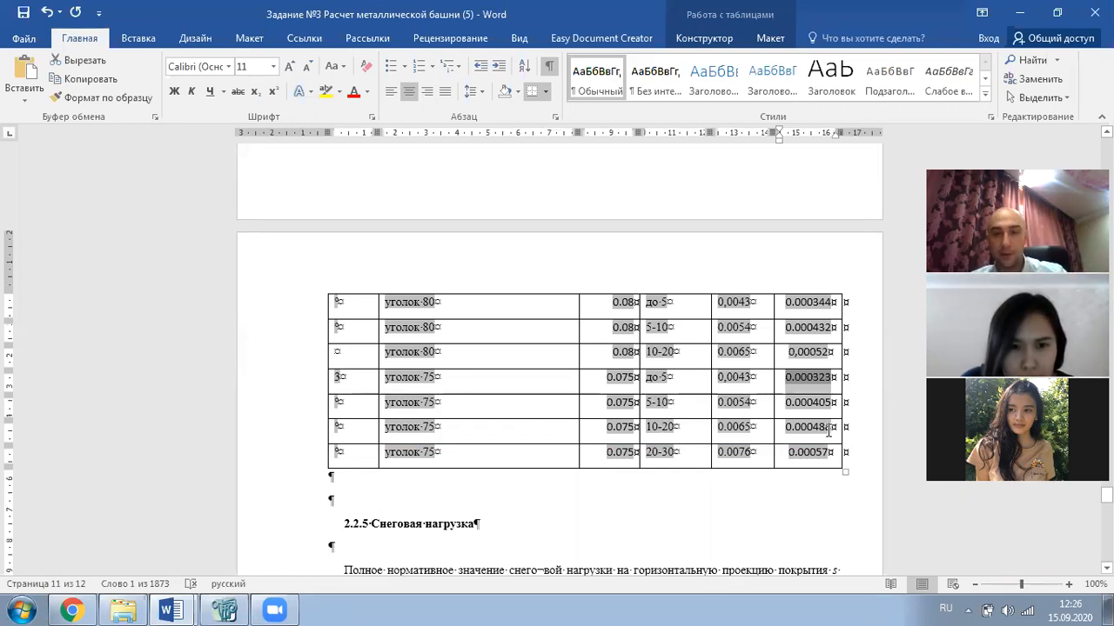
{"action": "left_click_drag", "start_coordinate": [833, 428], "coordinate": [795, 427]}
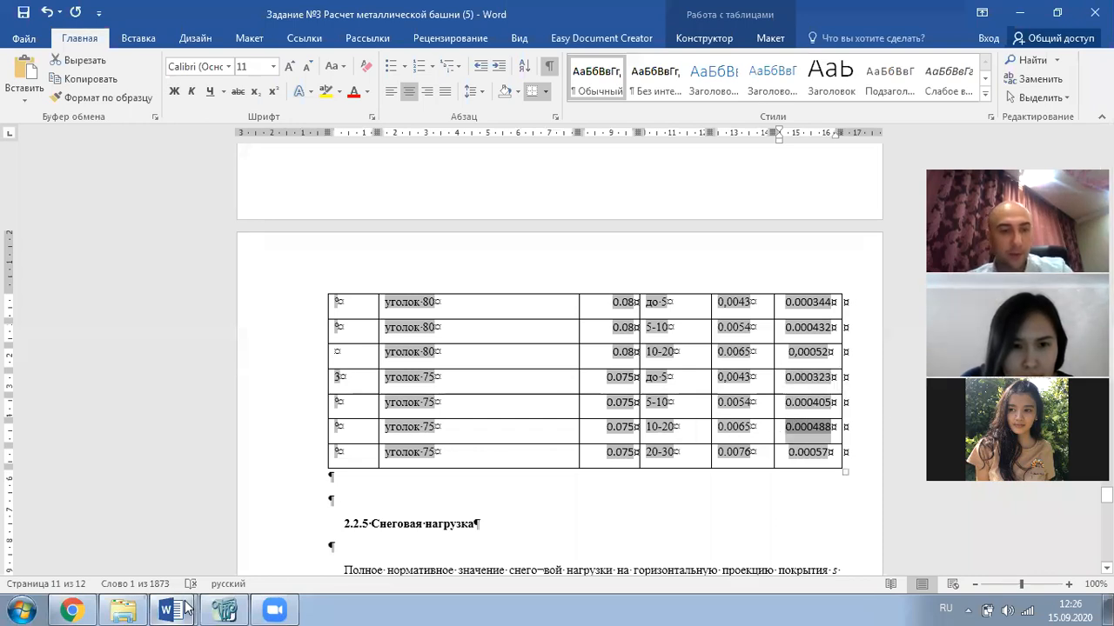
{"action": "left_click", "coordinate": [224, 611]}
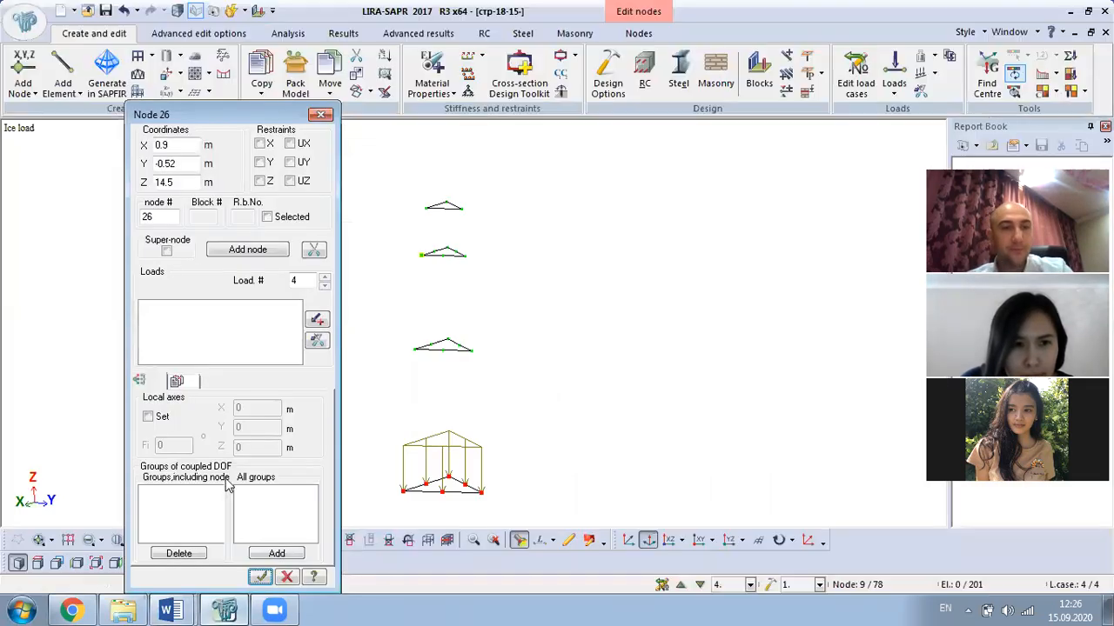
- Select the middle two triangular frames and apply a 0.000488 kN/m uniform bar load
{"action": "left_click", "coordinate": [321, 114]}
{"action": "left_click", "coordinate": [38, 539]}
{"action": "left_click", "coordinate": [88, 539]}
{"action": "left_click_drag", "start_coordinate": [503, 236], "coordinate": [321, 379]}
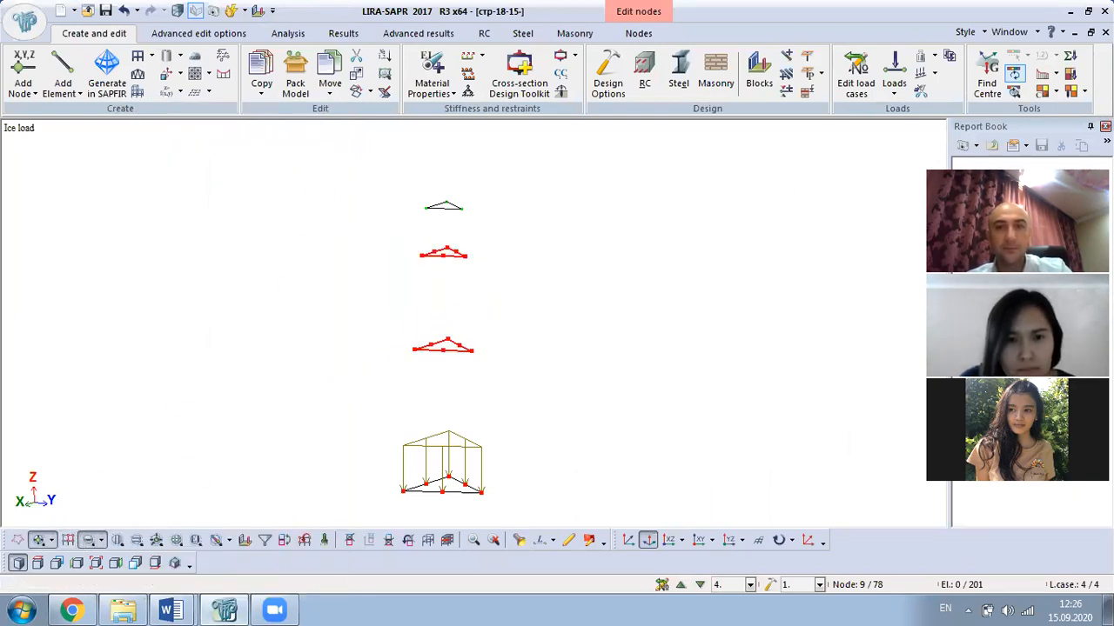
{"action": "left_click", "coordinate": [897, 91]}
{"action": "left_click", "coordinate": [914, 154]}
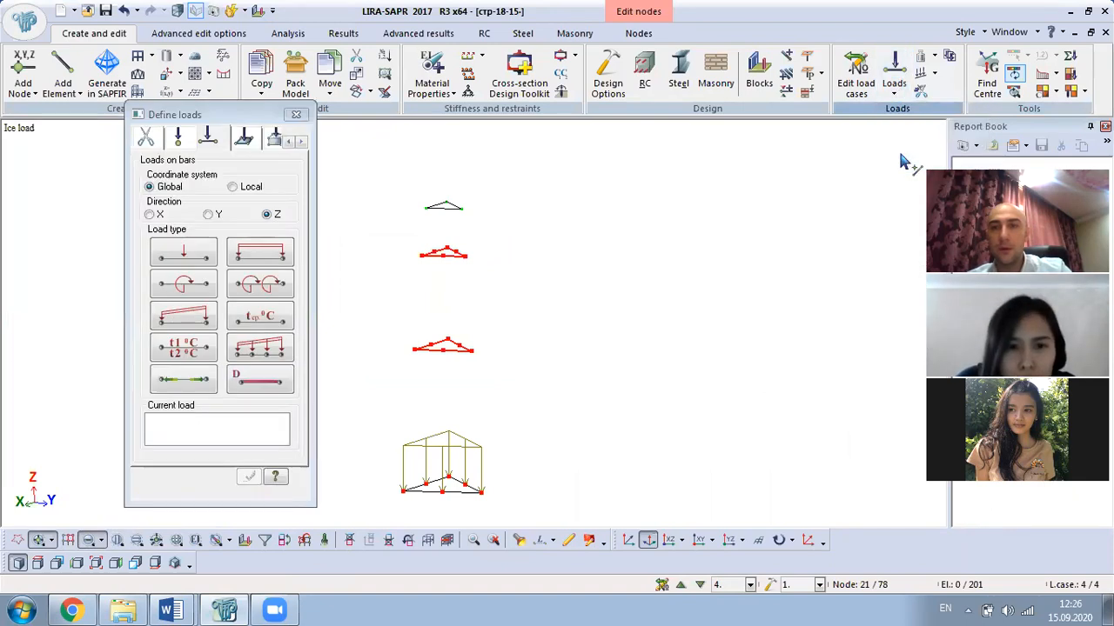
{"action": "left_click", "coordinate": [265, 252]}
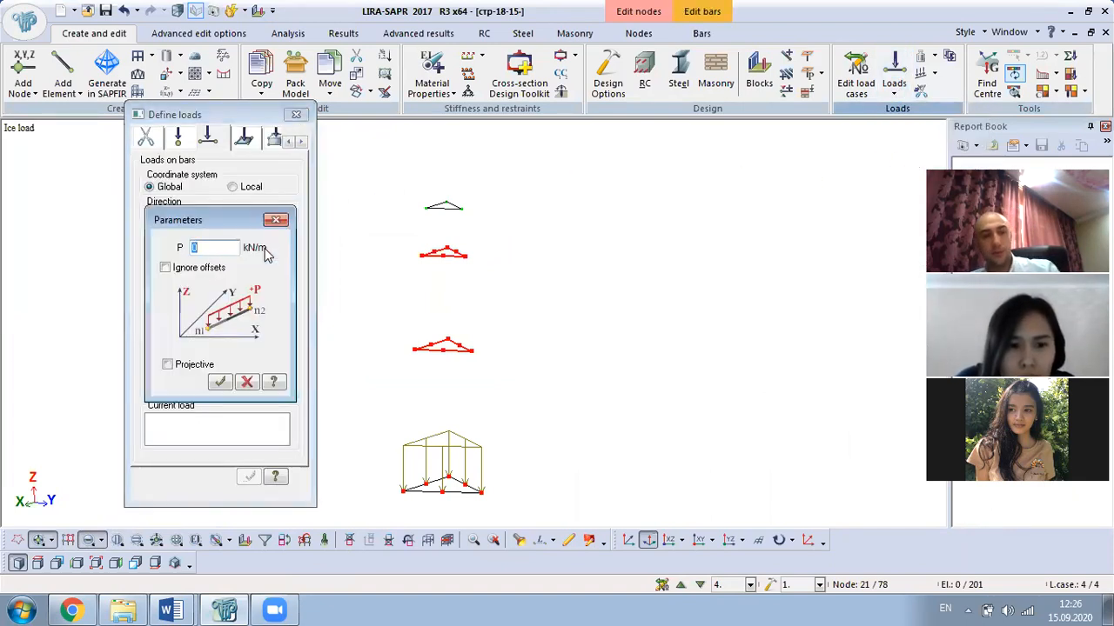
{"action": "type", "text": "0.000488"}
{"action": "left_click", "coordinate": [220, 382]}
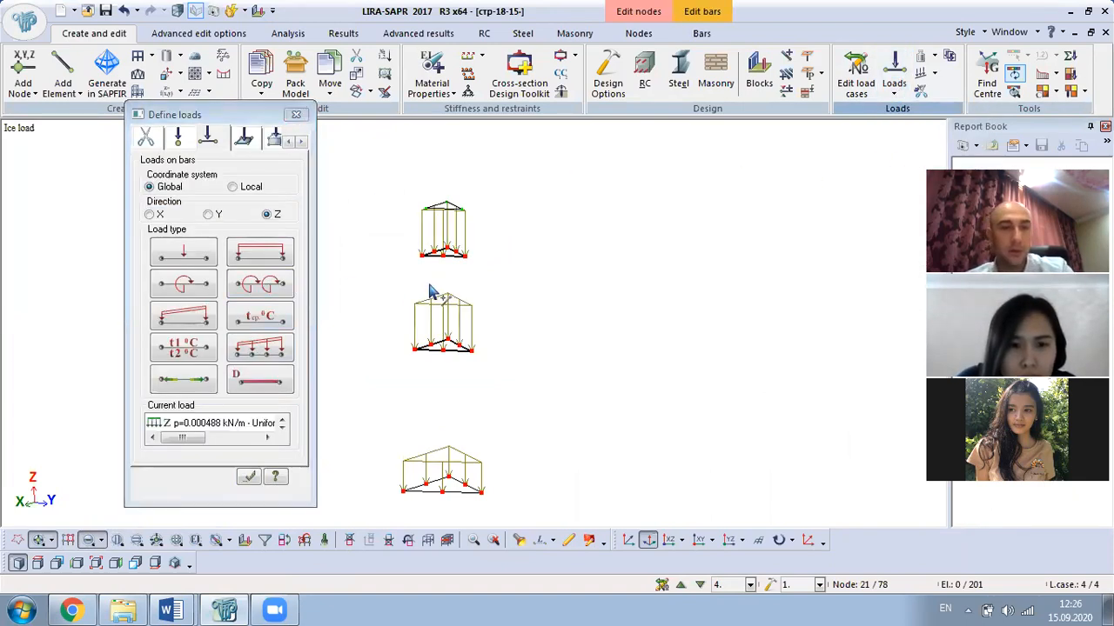
- Turn the model to a flatter side view and inspect a roof bar and a triangle corner node
{"action": "scroll", "coordinate": [517, 329], "scroll_direction": "down", "scroll_amount": 4}
{"action": "scroll", "coordinate": [528, 348], "scroll_direction": "up", "scroll_amount": 2}
{"action": "right_click_drag", "start_coordinate": [589, 327], "coordinate": [606, 343]}
{"action": "middle_click_drag", "start_coordinate": [542, 246], "coordinate": [591, 281]}
{"action": "middle_click_drag", "start_coordinate": [550, 239], "coordinate": [549, 344]}
{"action": "scroll", "coordinate": [527, 311], "scroll_direction": "up", "scroll_amount": 1}
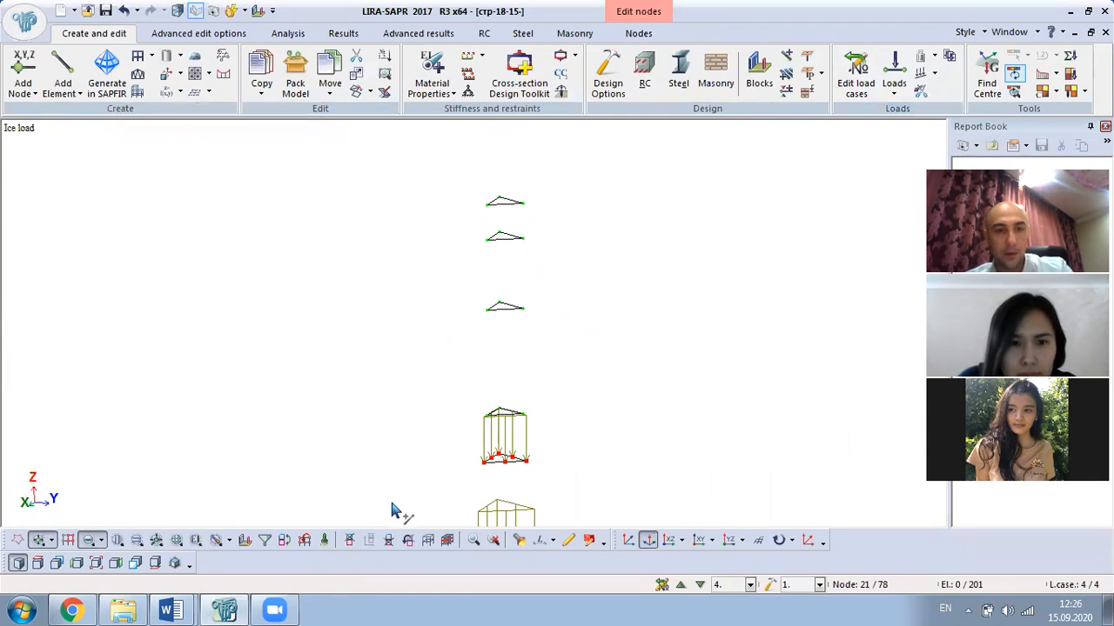
{"action": "scroll", "coordinate": [504, 341], "scroll_direction": "up", "scroll_amount": 1}
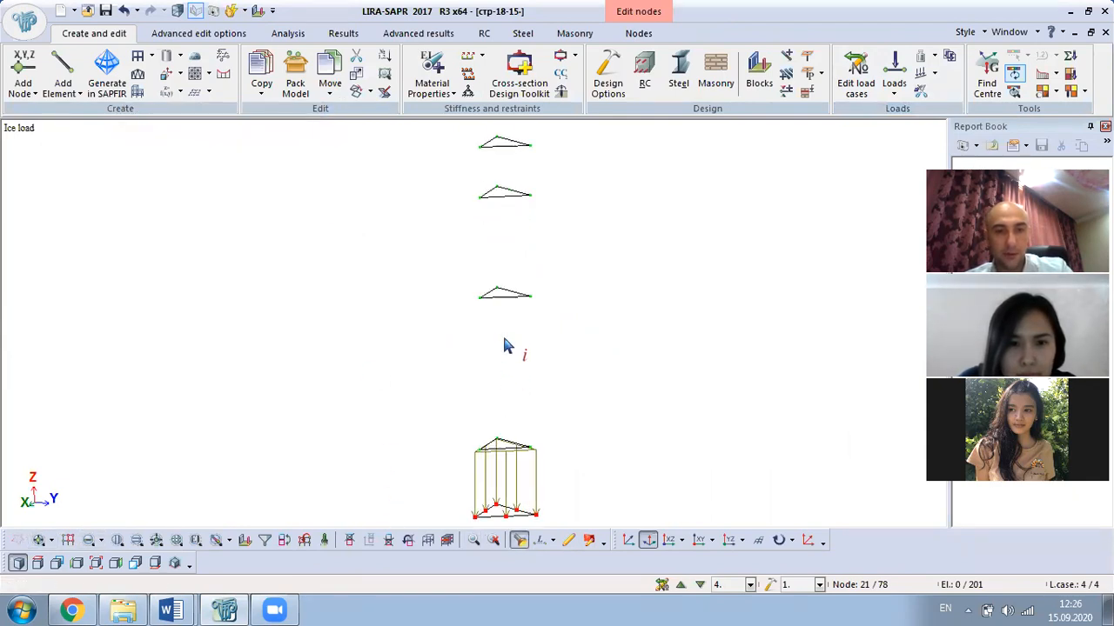
{"action": "middle_click_drag", "start_coordinate": [545, 476], "coordinate": [457, 443]}
{"action": "scroll", "coordinate": [521, 448], "scroll_direction": "up", "scroll_amount": 2}
{"action": "scroll", "coordinate": [526, 439], "scroll_direction": "up", "scroll_amount": 1}
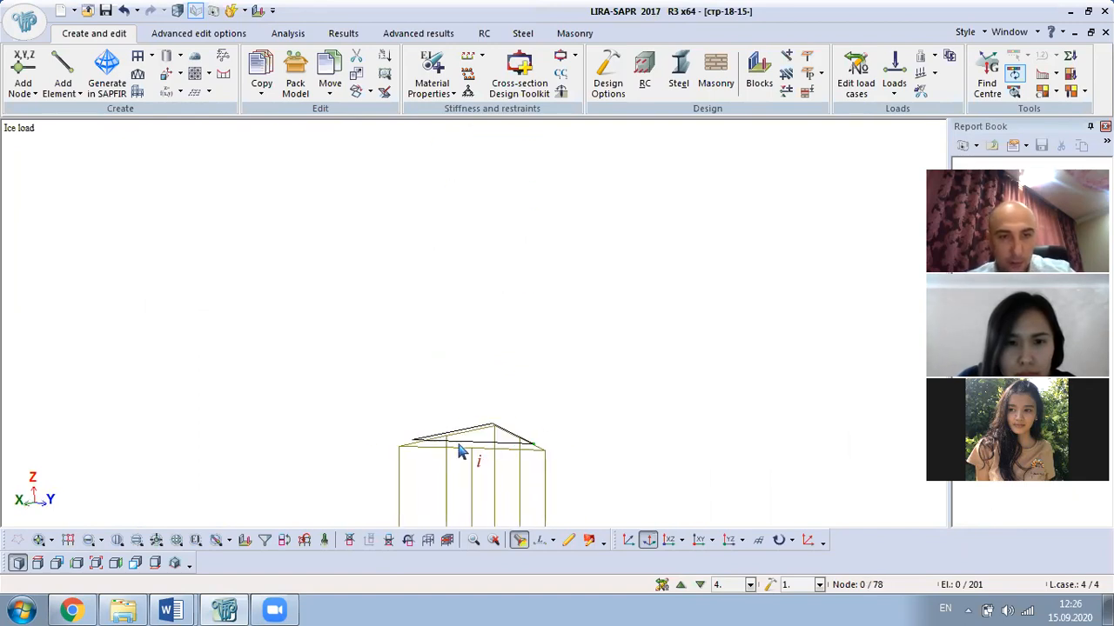
{"action": "scroll", "coordinate": [450, 439], "scroll_direction": "up", "scroll_amount": 2}
{"action": "left_click", "coordinate": [426, 435]}
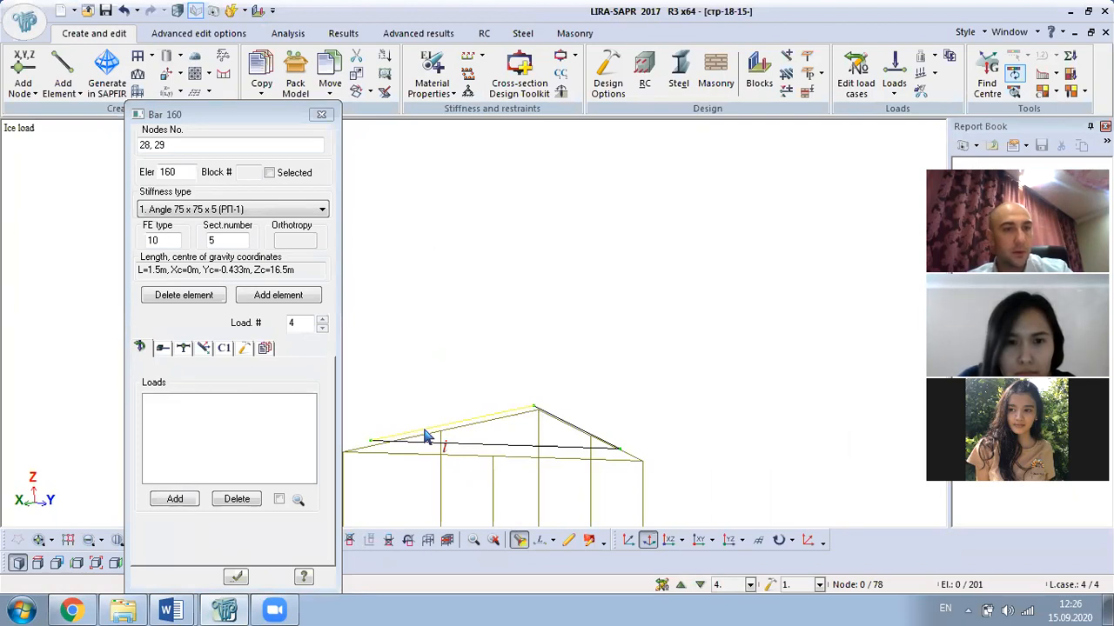
{"action": "left_click", "coordinate": [322, 117]}
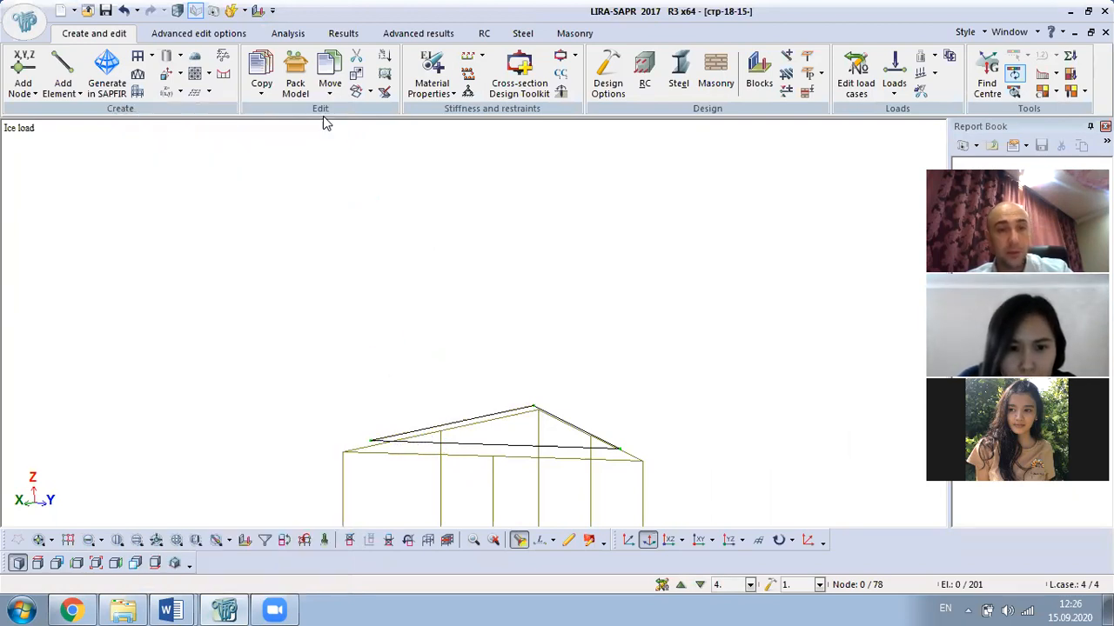
{"action": "scroll", "coordinate": [301, 432], "scroll_direction": "down", "scroll_amount": 3}
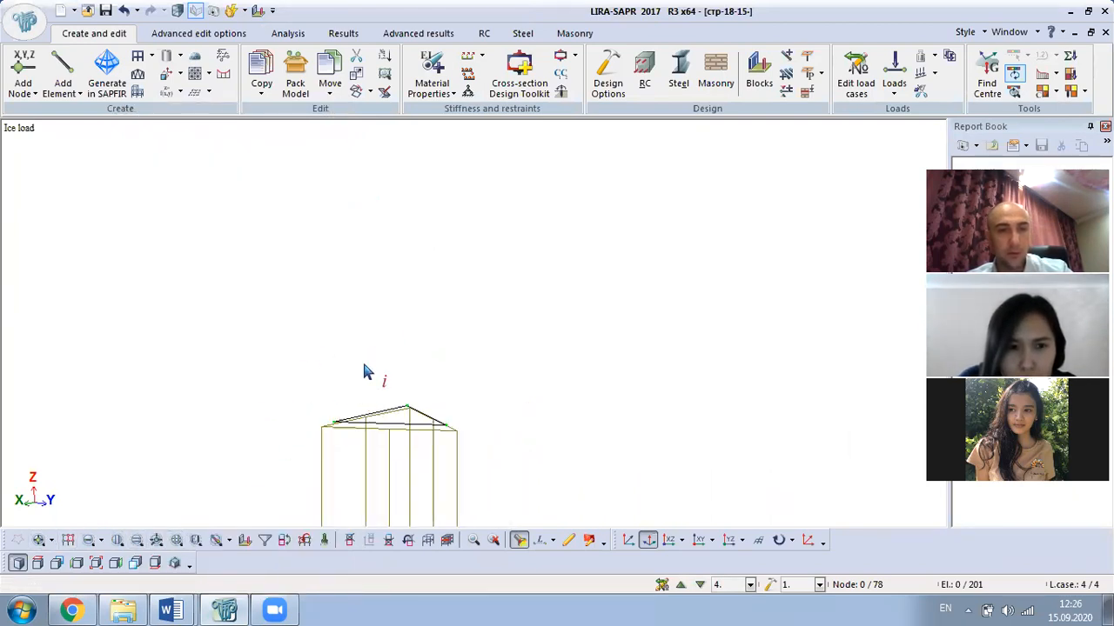
{"action": "scroll", "coordinate": [342, 304], "scroll_direction": "down", "scroll_amount": 2}
{"action": "left_click", "coordinate": [347, 229]}
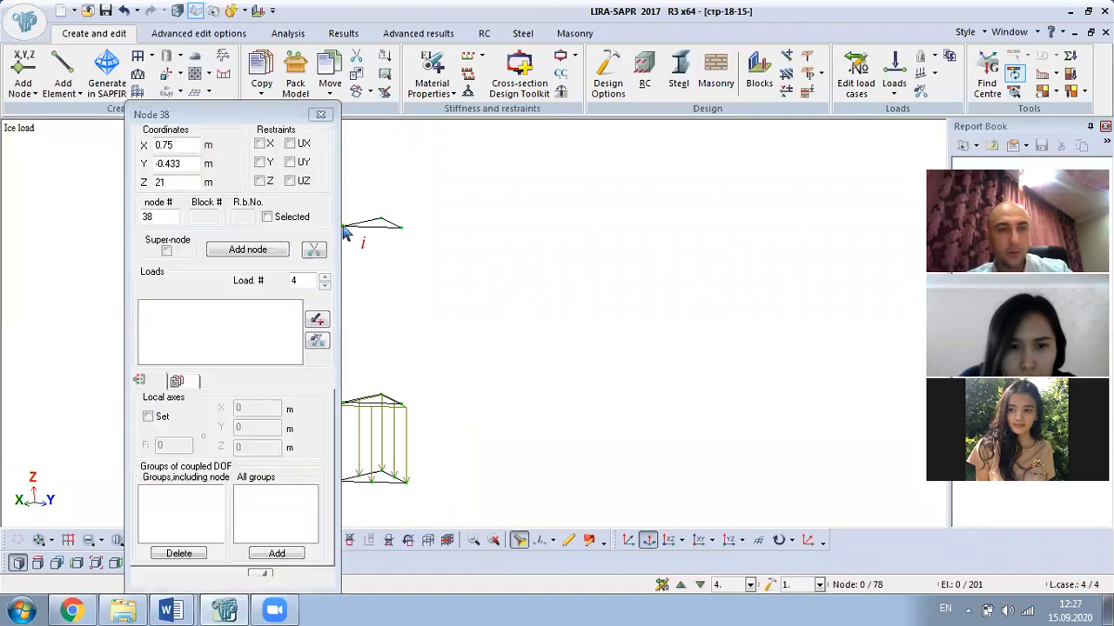
{"action": "left_click", "coordinate": [322, 115]}
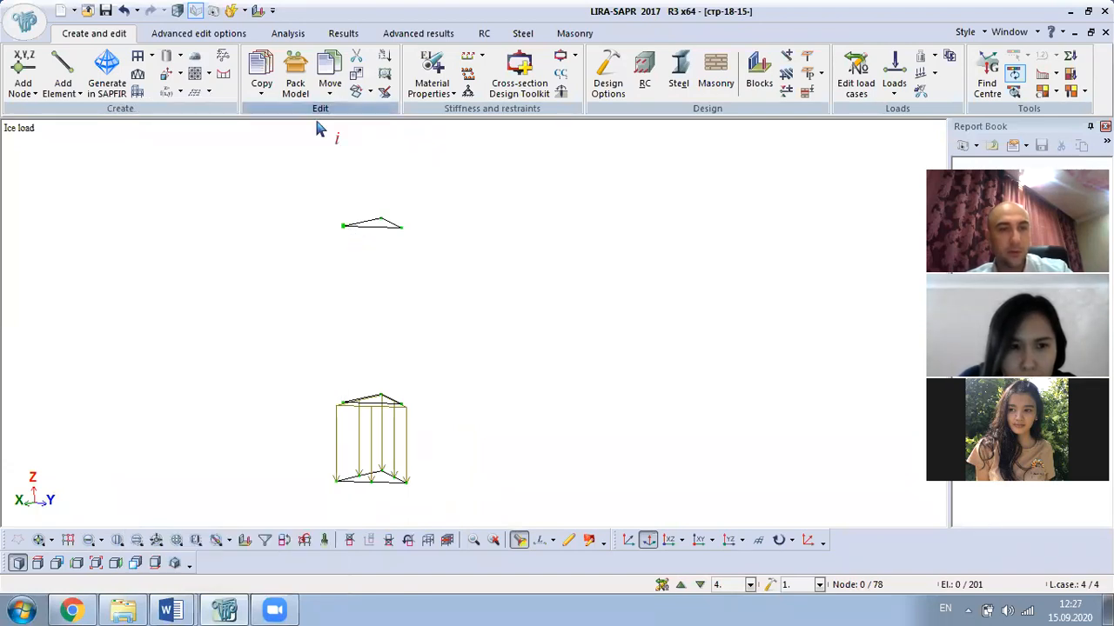
{"action": "scroll", "coordinate": [377, 427], "scroll_direction": "up", "scroll_amount": 5}
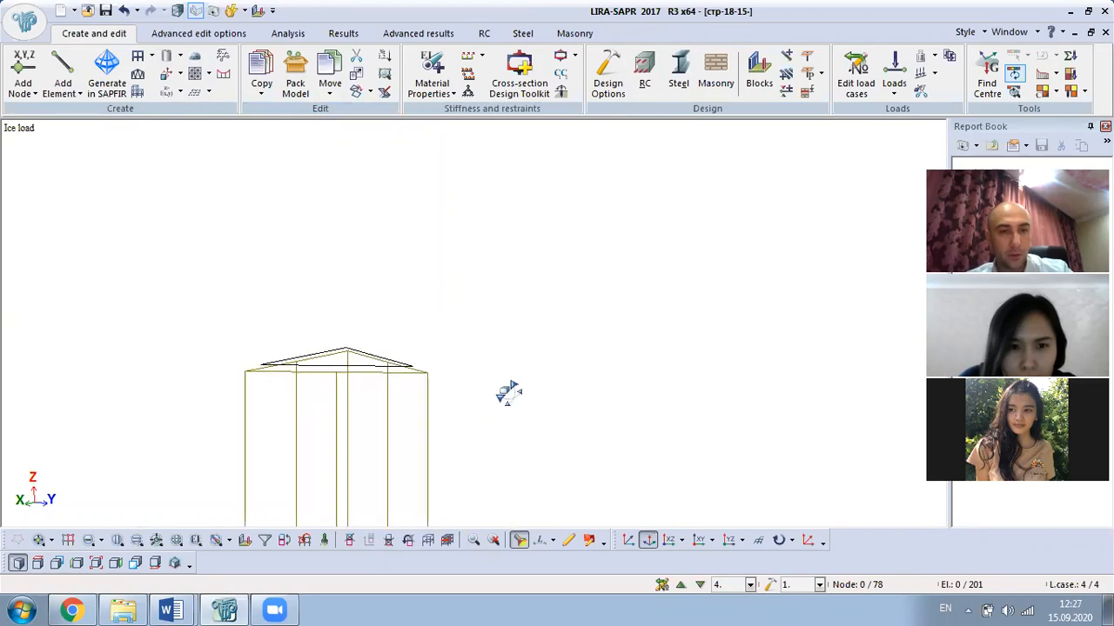
- Window-select the bars at the top of the frame and apply a 0.000488 kN/m uniform load
{"action": "left_click", "coordinate": [39, 540]}
{"action": "left_click", "coordinate": [88, 540]}
{"action": "left_click_drag", "start_coordinate": [182, 261], "coordinate": [518, 394]}
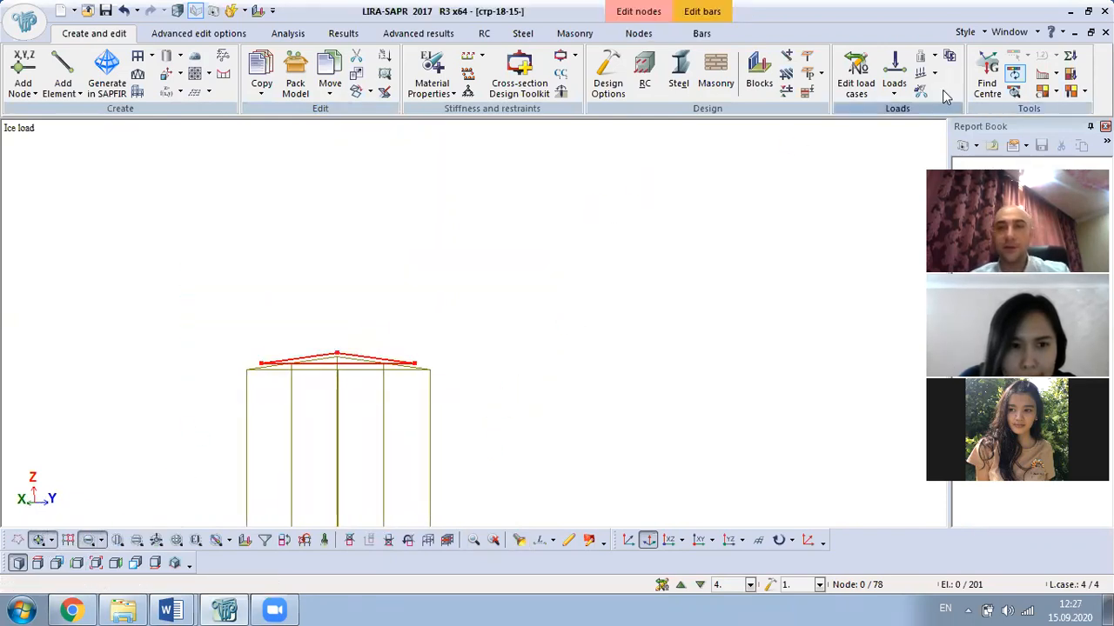
{"action": "left_click", "coordinate": [872, 81]}
{"action": "left_click", "coordinate": [302, 137]}
{"action": "left_click", "coordinate": [894, 82]}
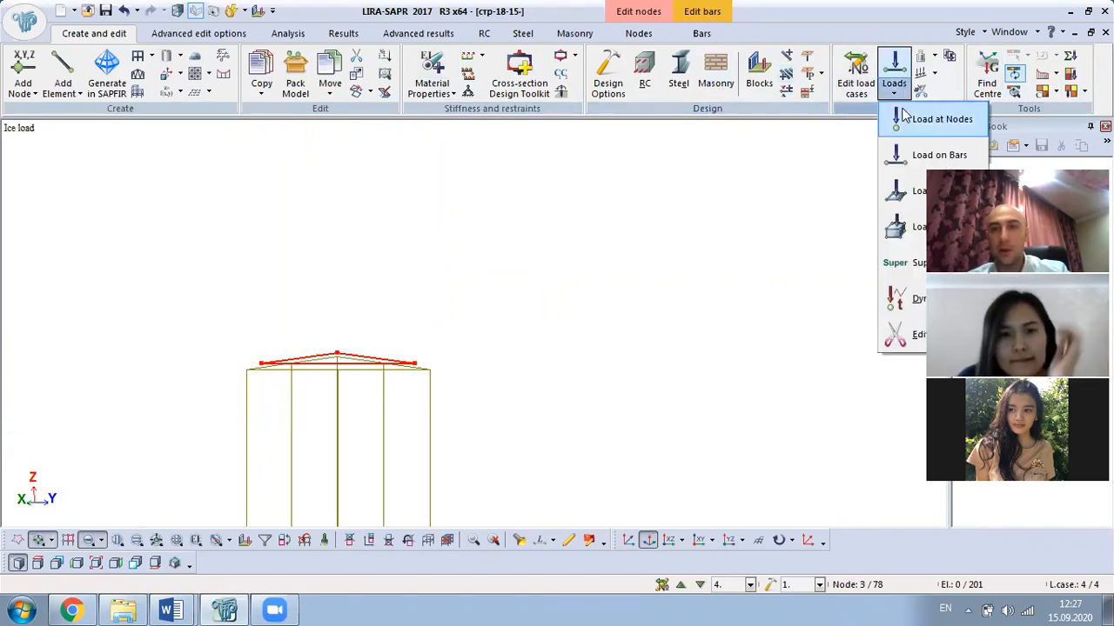
{"action": "left_click", "coordinate": [935, 151]}
{"action": "left_click", "coordinate": [259, 253]}
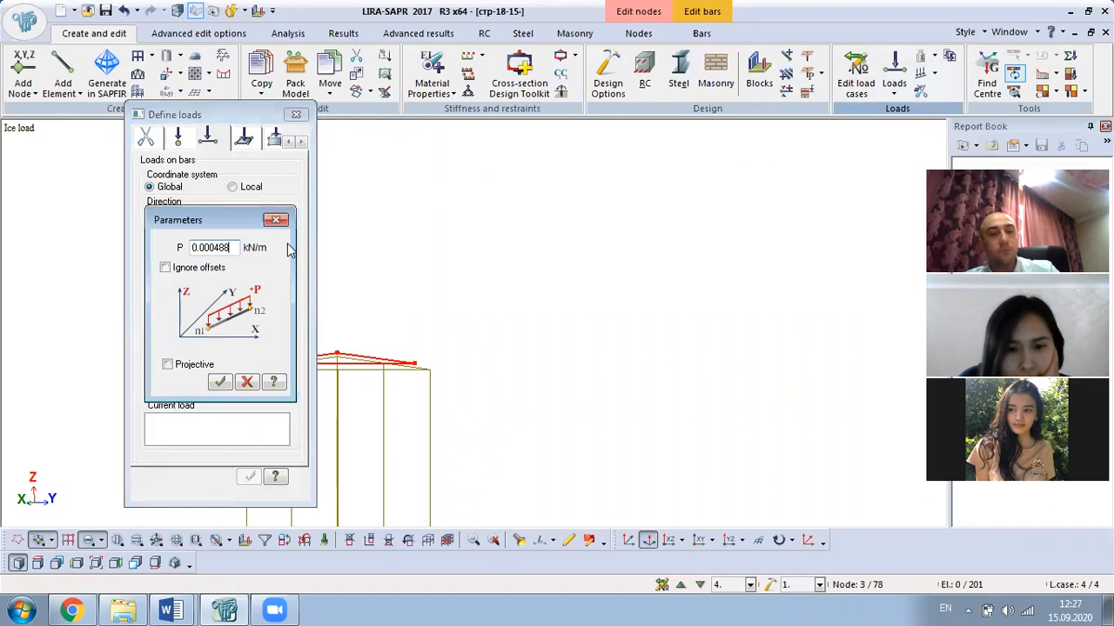
{"action": "type", "text": "0.000488"}
{"action": "left_click", "coordinate": [220, 382]}
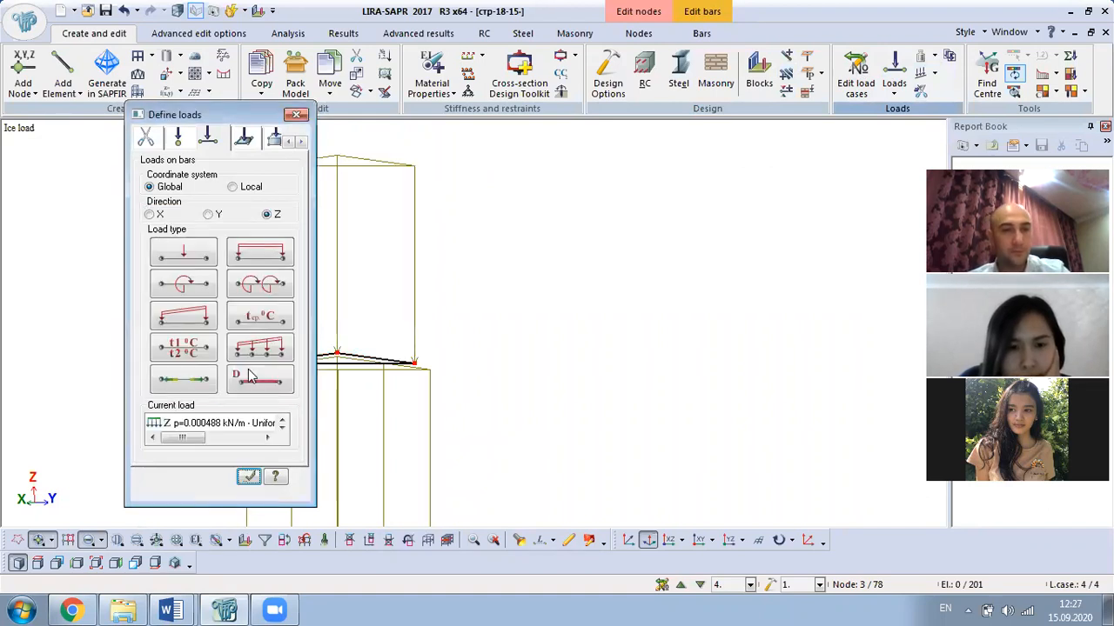
{"action": "scroll", "coordinate": [455, 282], "scroll_direction": "down", "scroll_amount": 3}
{"action": "left_click", "coordinate": [295, 114]}
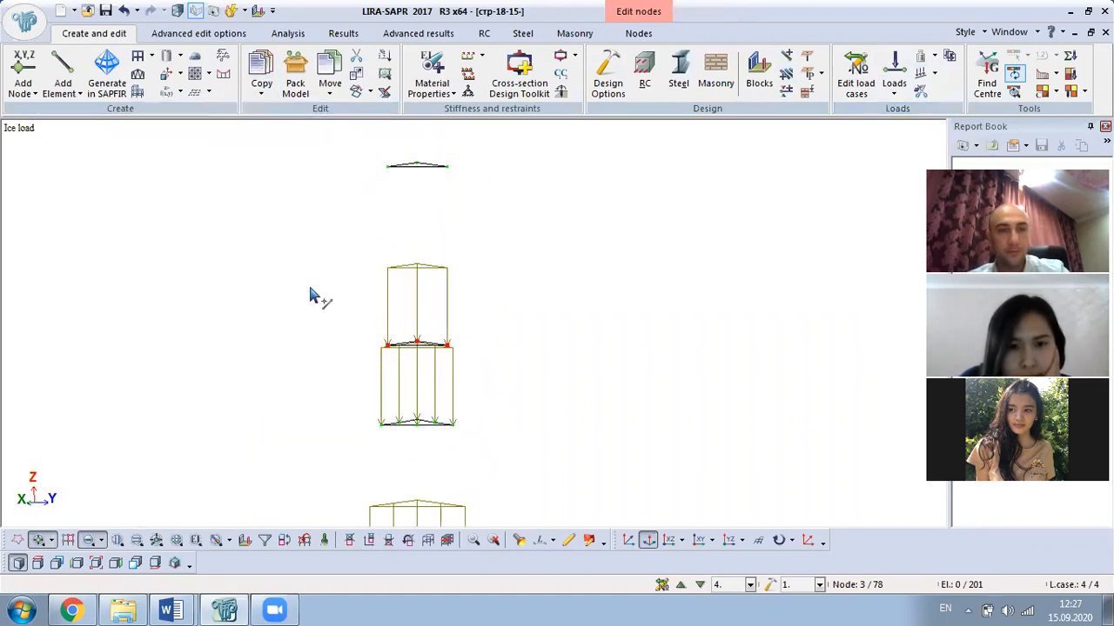
- Select the three upper bar levels of the tower
{"action": "scroll", "coordinate": [385, 391], "scroll_direction": "down", "scroll_amount": 4}
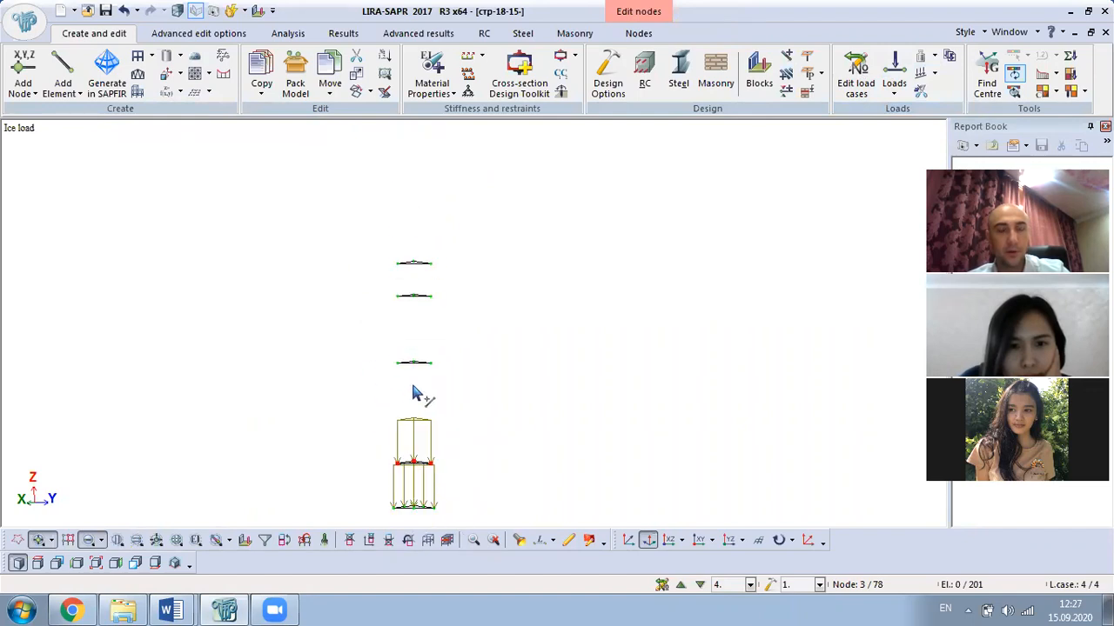
{"action": "left_click_drag", "start_coordinate": [405, 306], "coordinate": [296, 365]}
{"action": "left_click_drag", "start_coordinate": [339, 214], "coordinate": [526, 407]}
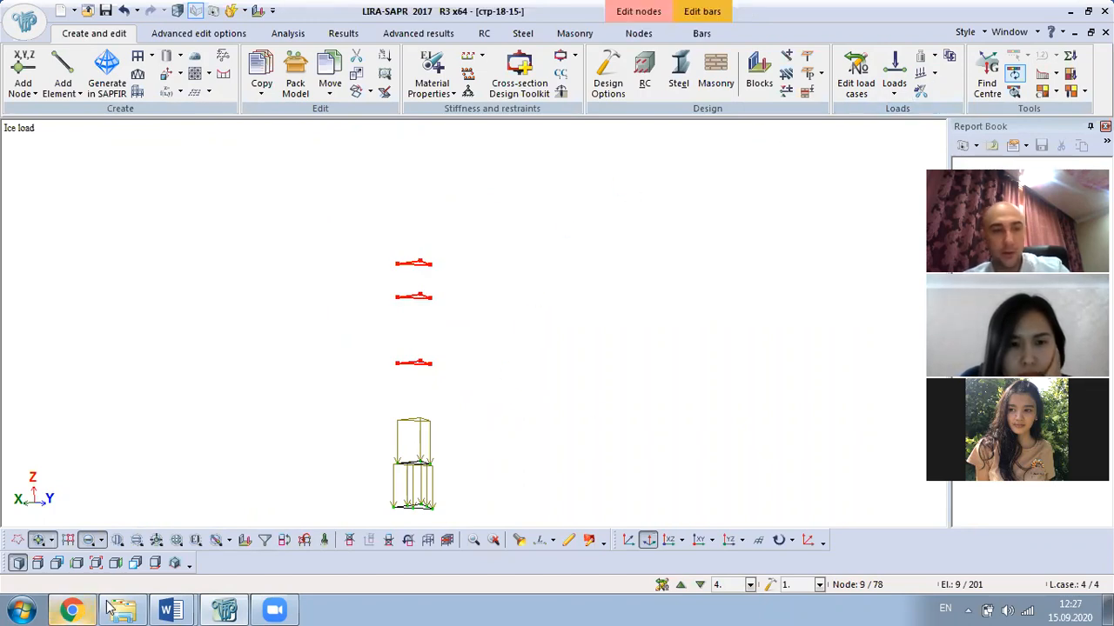
{"action": "left_click", "coordinate": [172, 609]}
- Select 0.00057 for angle 75, 20-30 in the Word table and return to the model
{"action": "left_click", "coordinate": [194, 547]}
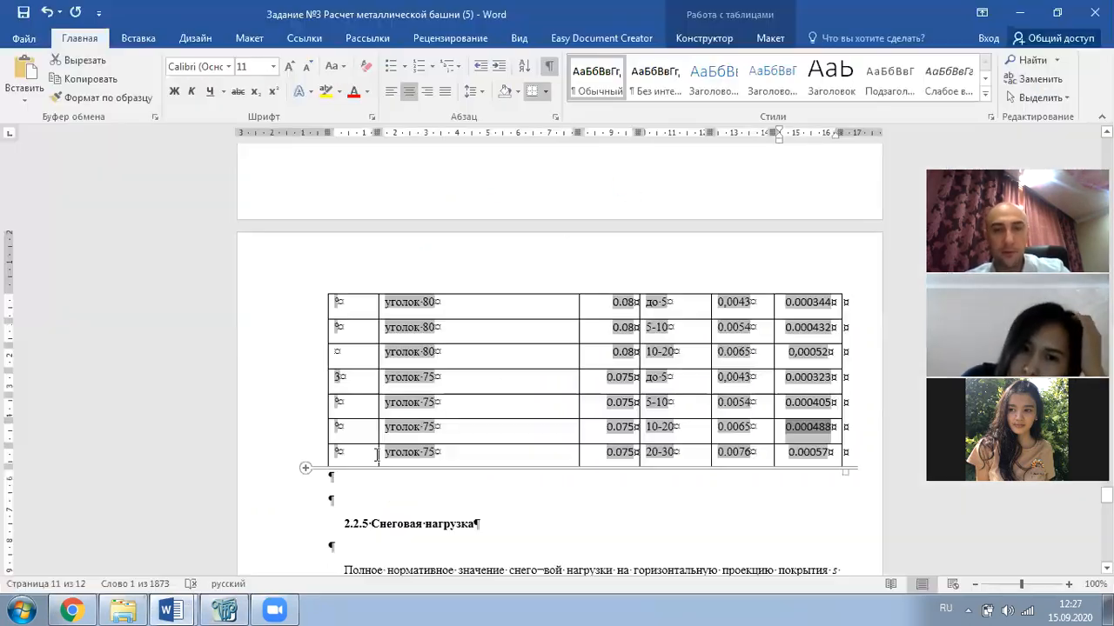
{"action": "left_click_drag", "start_coordinate": [829, 454], "coordinate": [790, 454]}
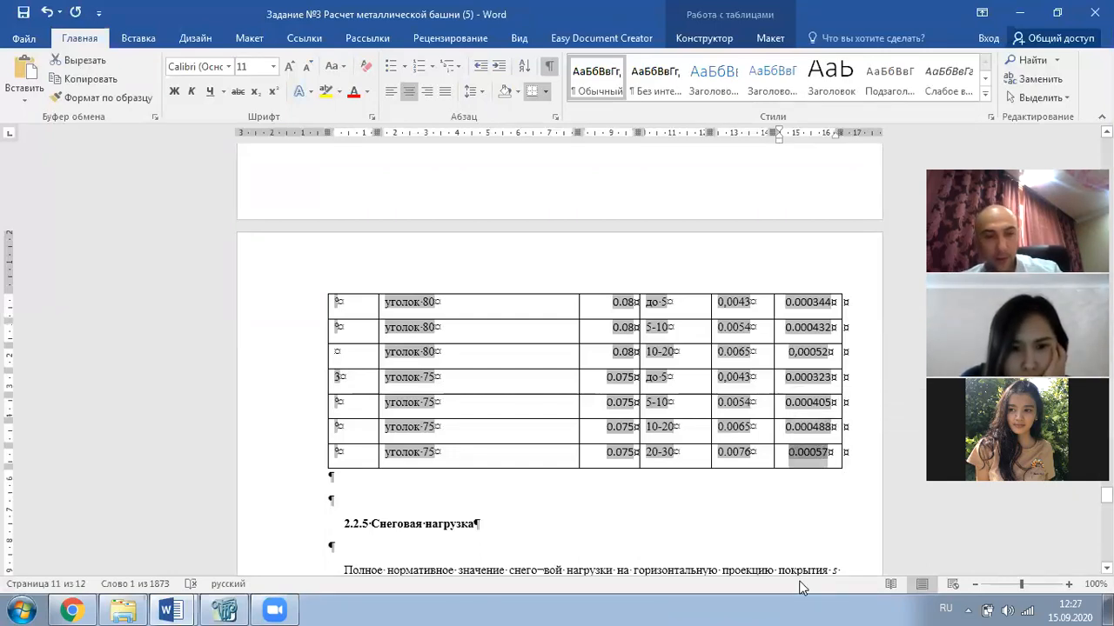
{"action": "left_click", "coordinate": [225, 609]}
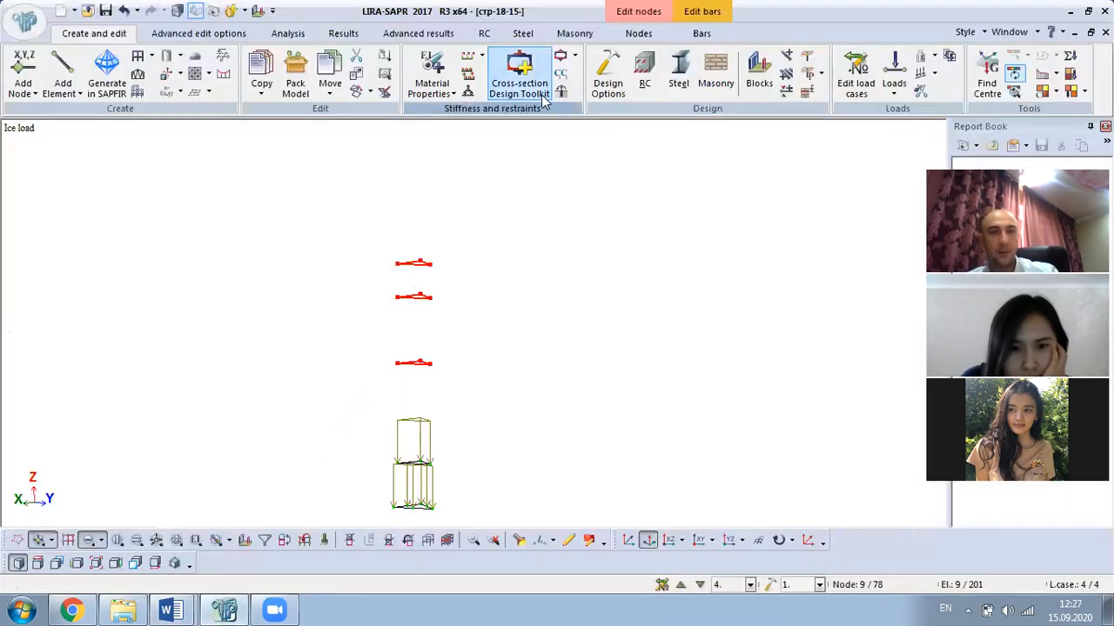
- Assign a uniformly distributed bar load of 0.00057 kN/m
{"action": "left_click", "coordinate": [894, 83]}
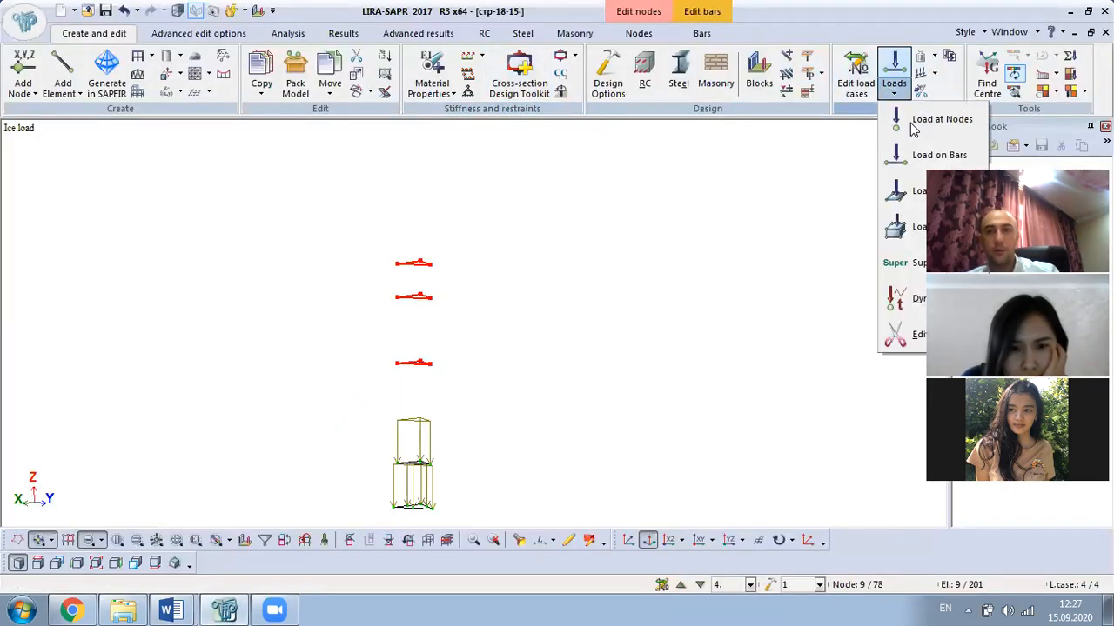
{"action": "left_click", "coordinate": [938, 155]}
{"action": "left_click", "coordinate": [254, 256]}
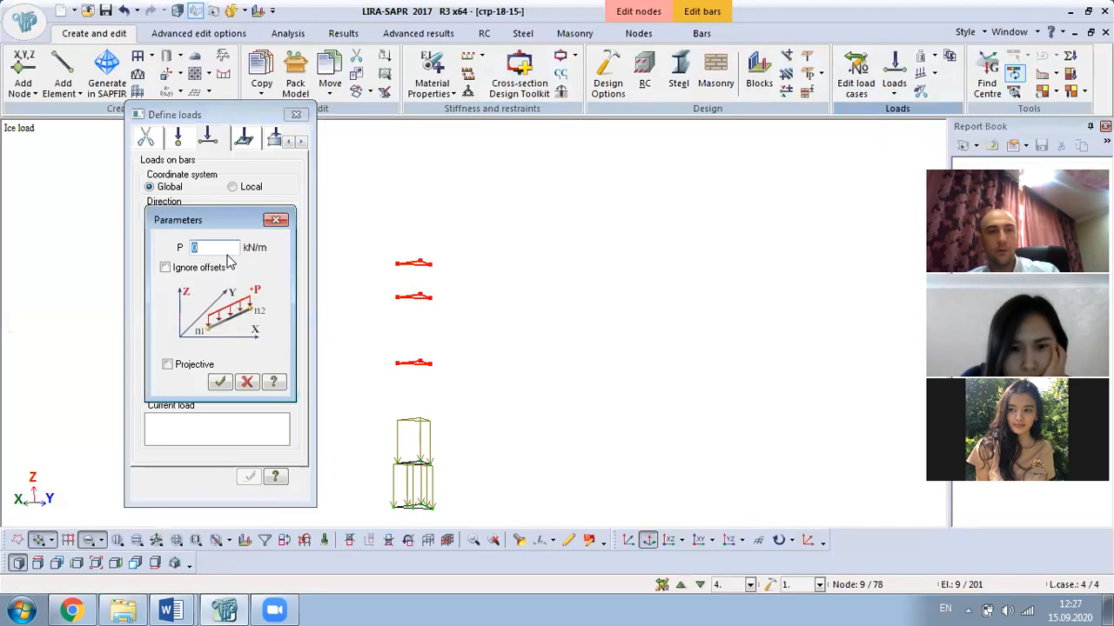
{"action": "type", "text": "0.00057"}
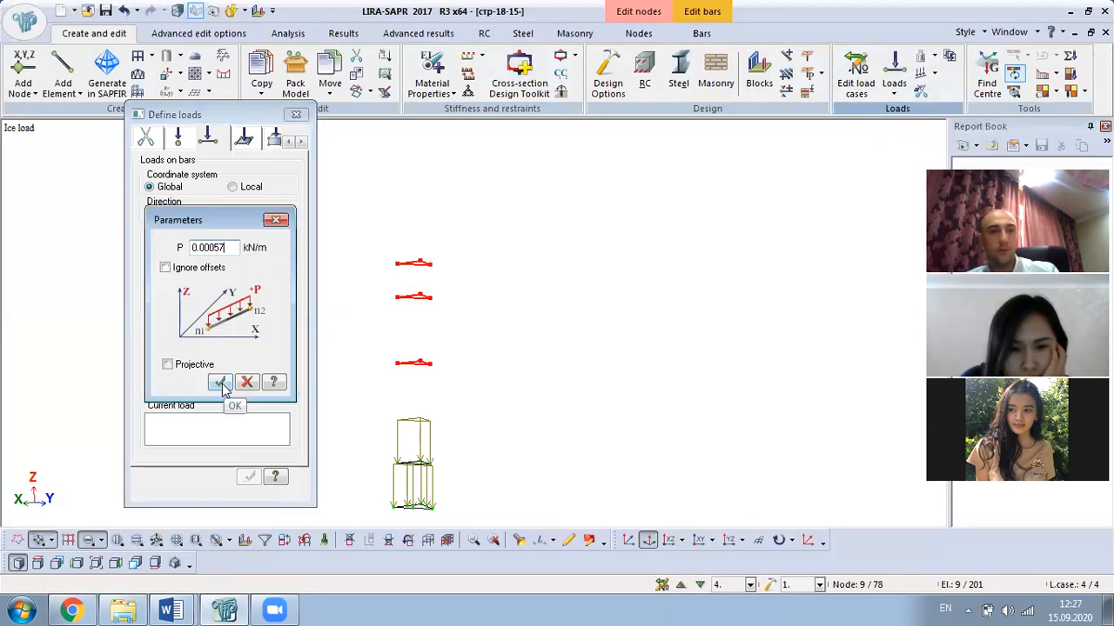
{"action": "left_click", "coordinate": [220, 385]}
{"action": "left_click", "coordinate": [295, 115]}
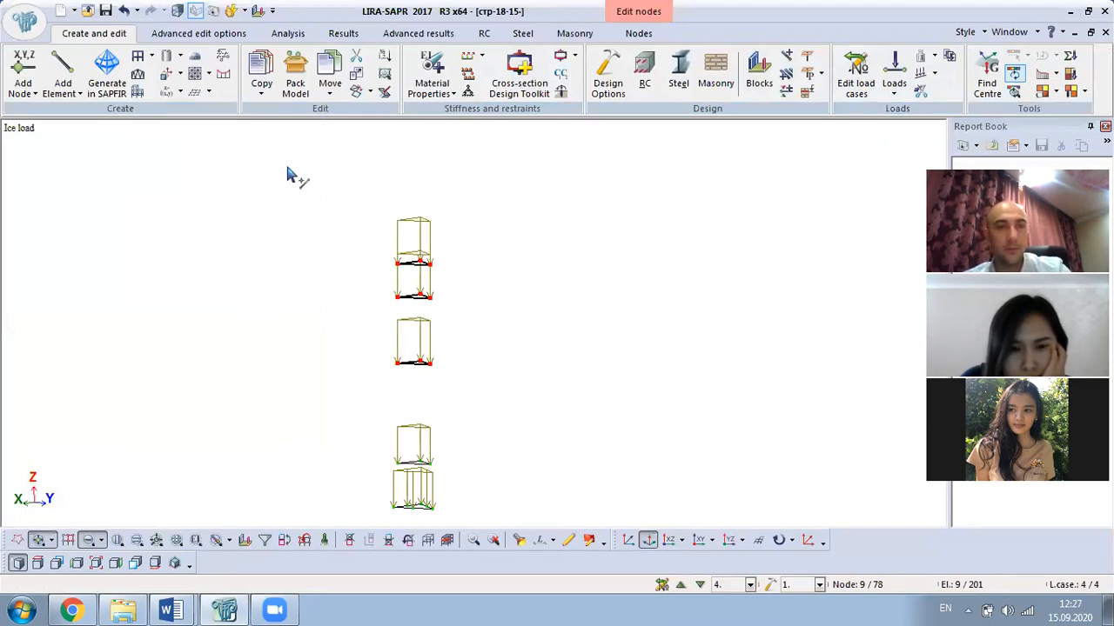
- Restore the whole tower view and rotate it to inspect the assigned loads
{"action": "scroll", "coordinate": [261, 187], "scroll_direction": "down", "scroll_amount": 4}
{"action": "right_click", "coordinate": [219, 183]}
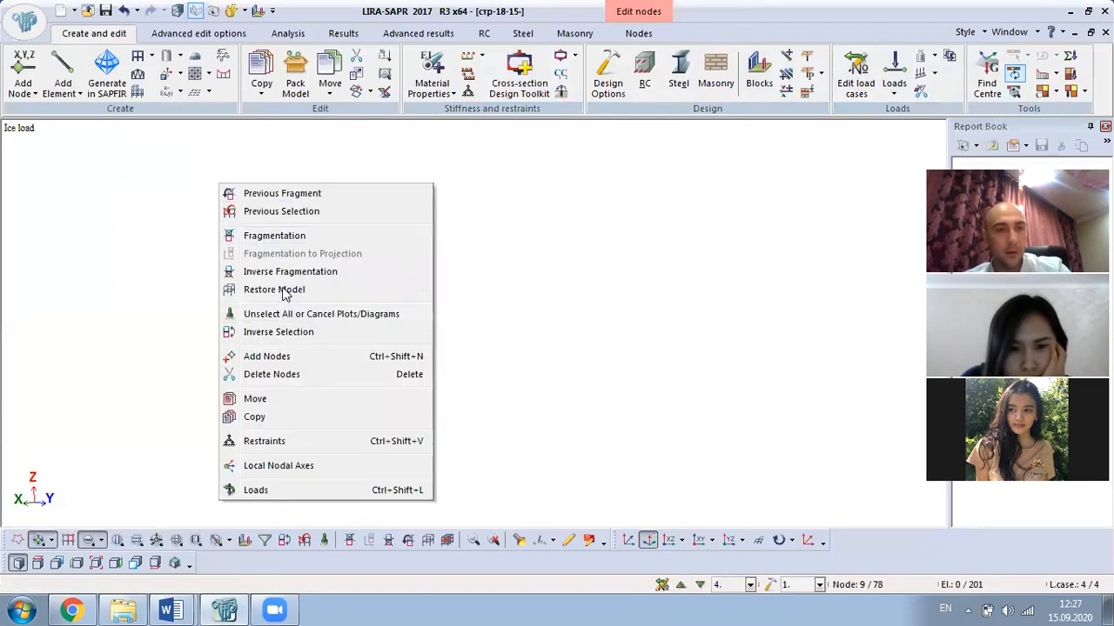
{"action": "left_click", "coordinate": [290, 290]}
{"action": "middle_click_drag", "start_coordinate": [574, 322], "coordinate": [309, 300]}
{"action": "scroll", "coordinate": [483, 236], "scroll_direction": "up", "scroll_amount": 3}
{"action": "middle_click_drag", "start_coordinate": [628, 233], "coordinate": [428, 288]}
{"action": "scroll", "coordinate": [557, 208], "scroll_direction": "up", "scroll_amount": 7}
{"action": "middle_click_drag", "start_coordinate": [541, 232], "coordinate": [577, 264]}
{"action": "scroll", "coordinate": [402, 431], "scroll_direction": "up", "scroll_amount": 3}
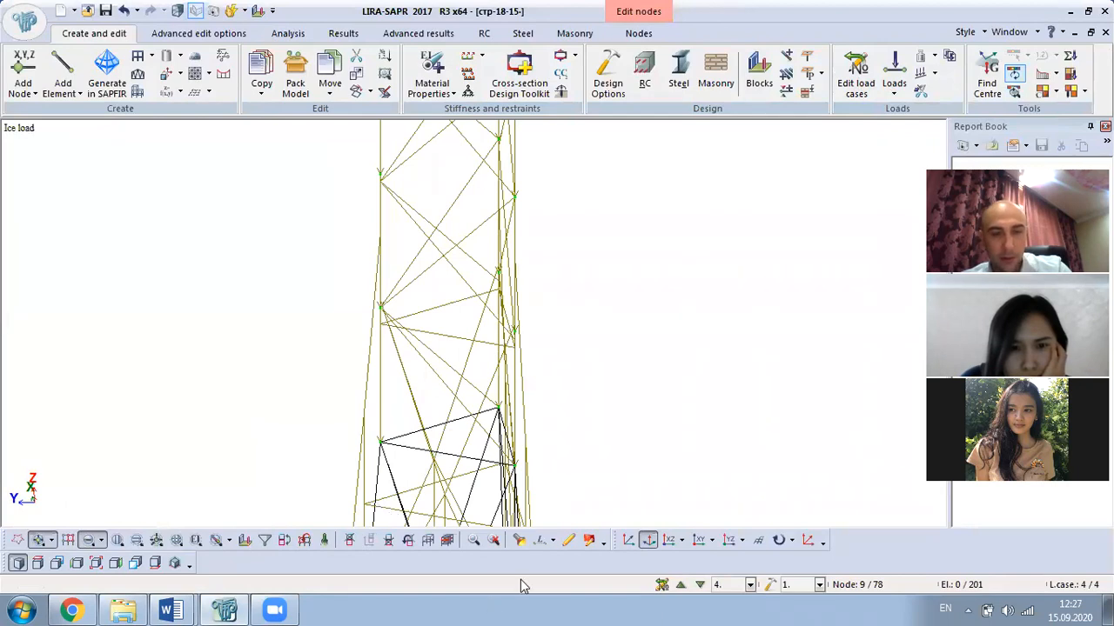
- Check the loads on one tower bar through the element information, then rotate the view
{"action": "left_click", "coordinate": [518, 540]}
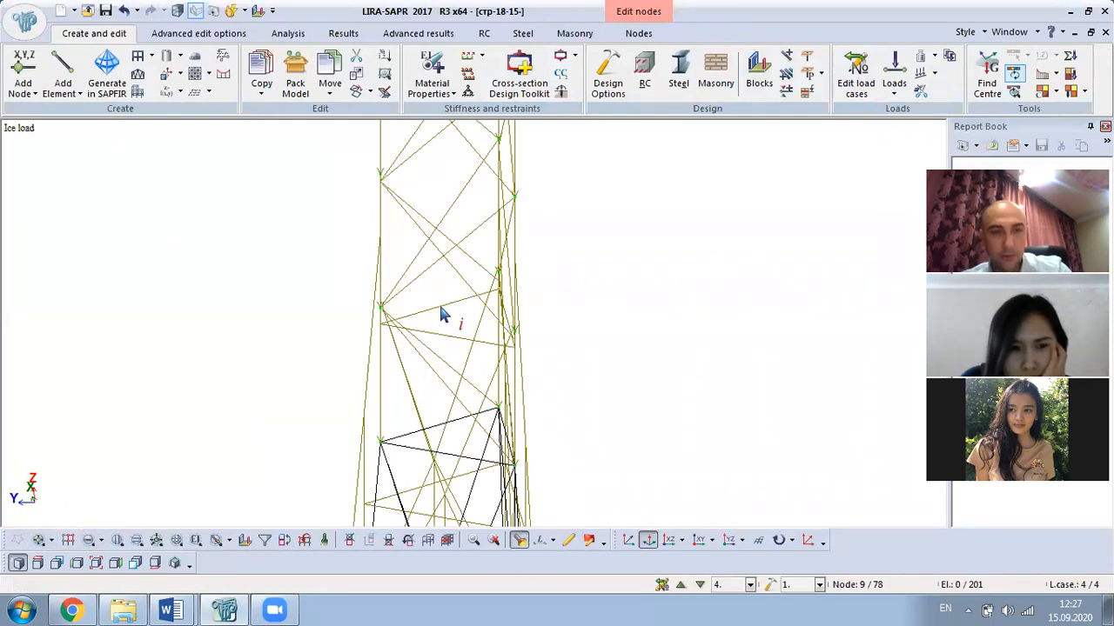
{"action": "left_click", "coordinate": [446, 223]}
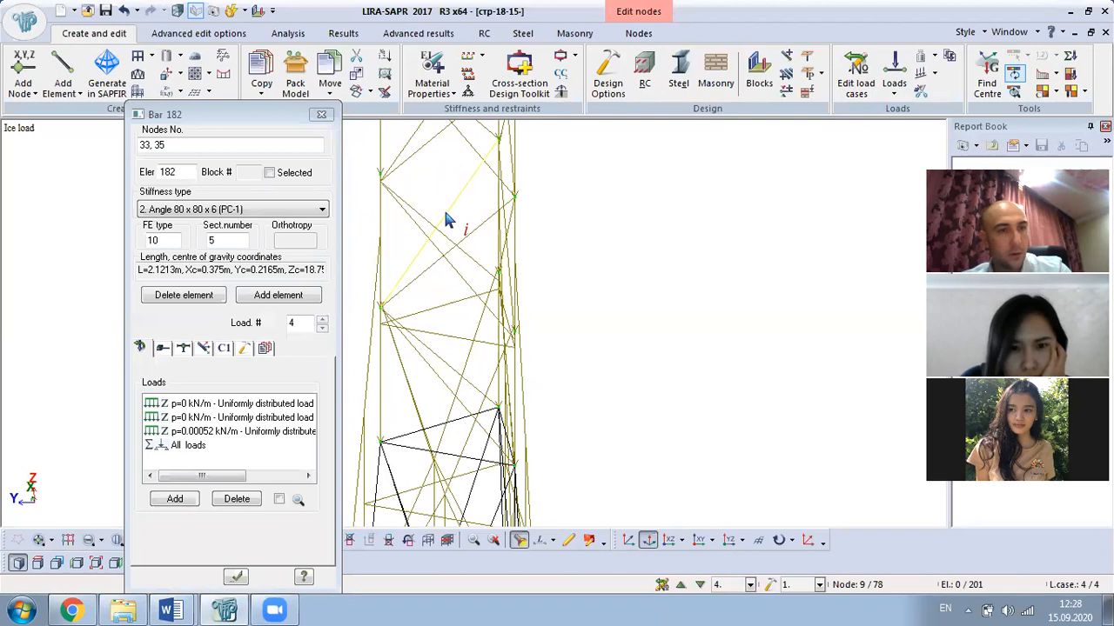
{"action": "left_click", "coordinate": [321, 116]}
{"action": "scroll", "coordinate": [470, 270], "scroll_direction": "down", "scroll_amount": 5}
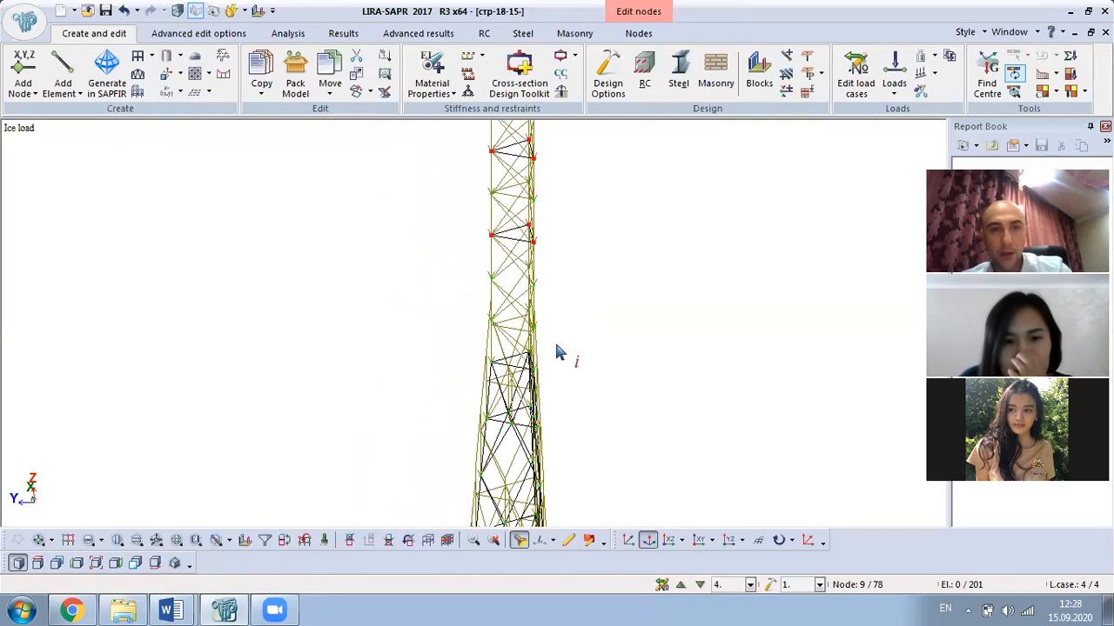
{"action": "scroll", "coordinate": [567, 341], "scroll_direction": "down", "scroll_amount": 4}
{"action": "middle_click_drag", "start_coordinate": [704, 366], "coordinate": [411, 298]}
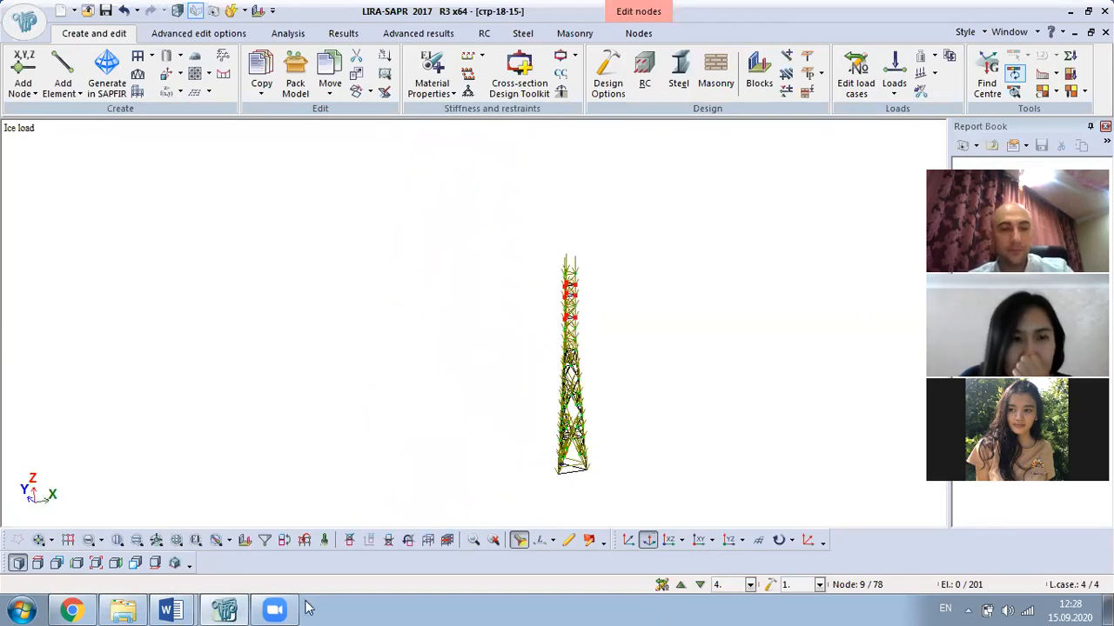
- Review the Word ice-load table and snow-load section, then return to the LIRA-SAPR model
{"action": "mouse_move", "coordinate": [174, 609]}
{"action": "left_click", "coordinate": [157, 551]}
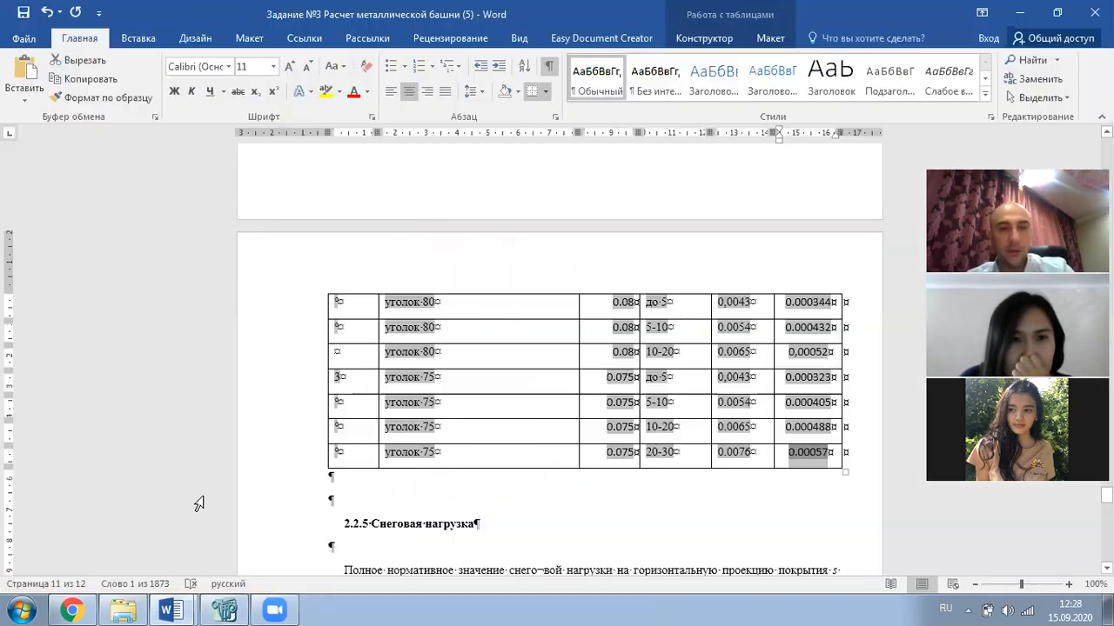
{"action": "scroll", "coordinate": [502, 353], "scroll_direction": "up", "scroll_amount": 15}
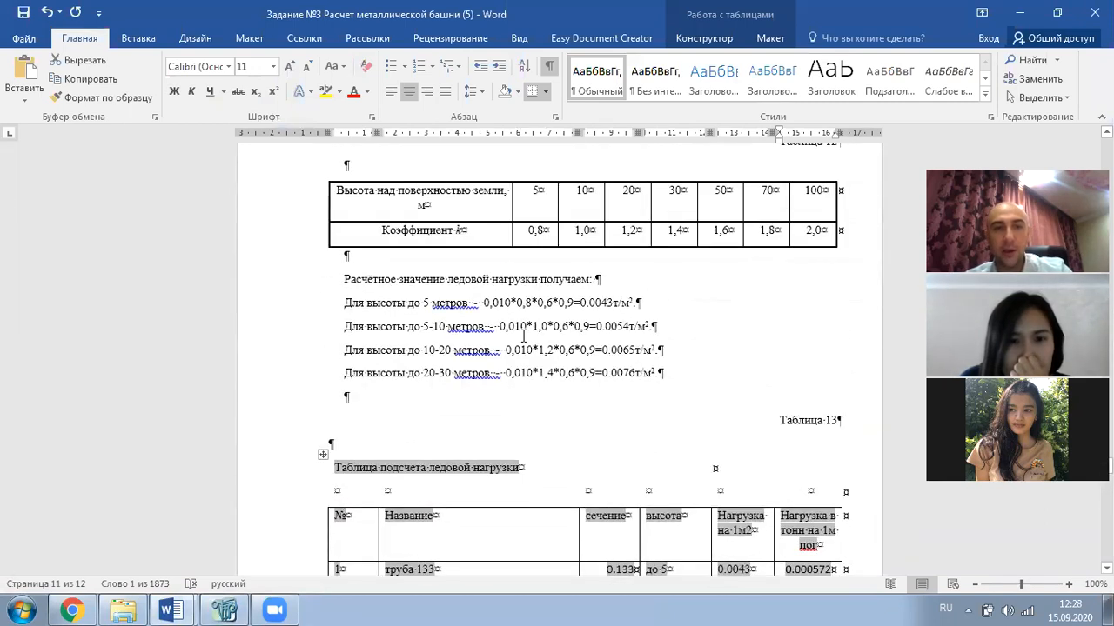
{"action": "scroll", "coordinate": [523, 336], "scroll_direction": "down", "scroll_amount": 3}
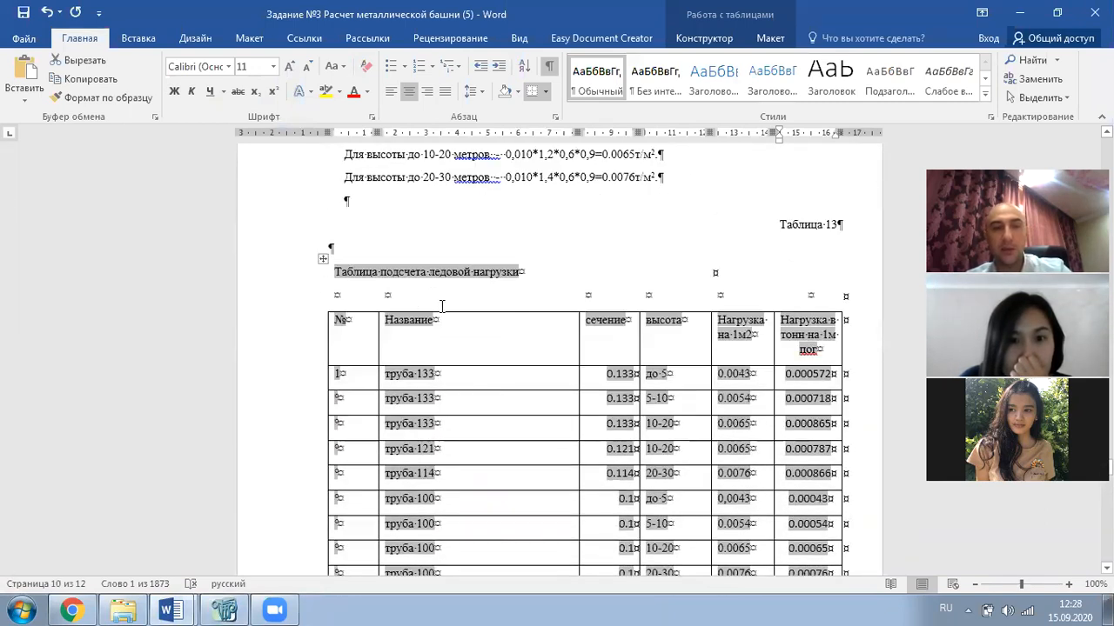
{"action": "scroll", "coordinate": [442, 306], "scroll_direction": "down", "scroll_amount": 20}
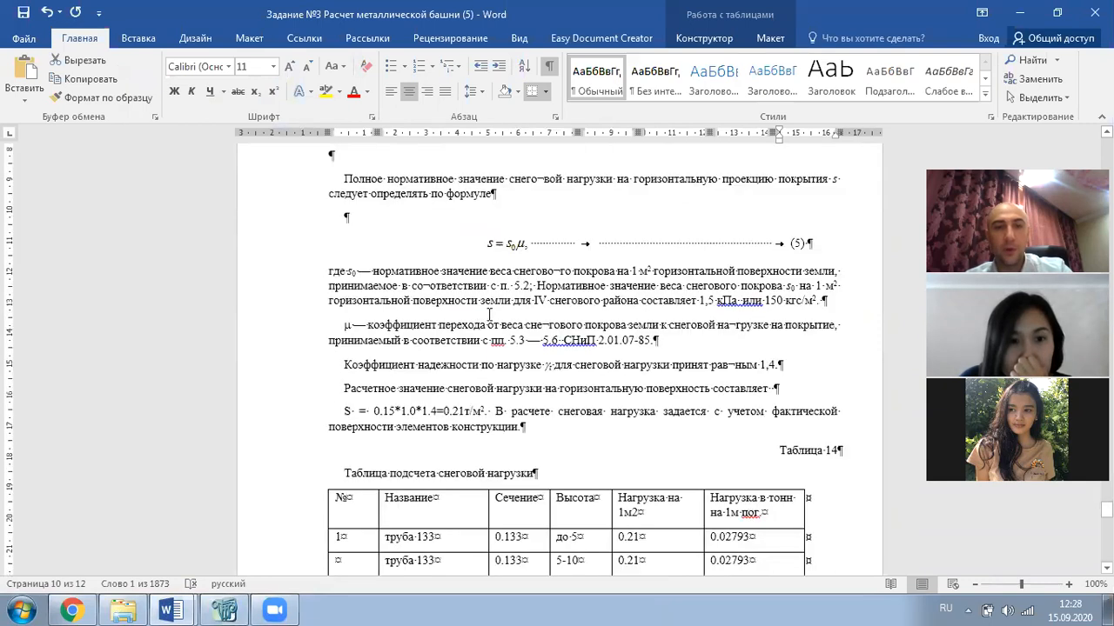
{"action": "left_click", "coordinate": [224, 609]}
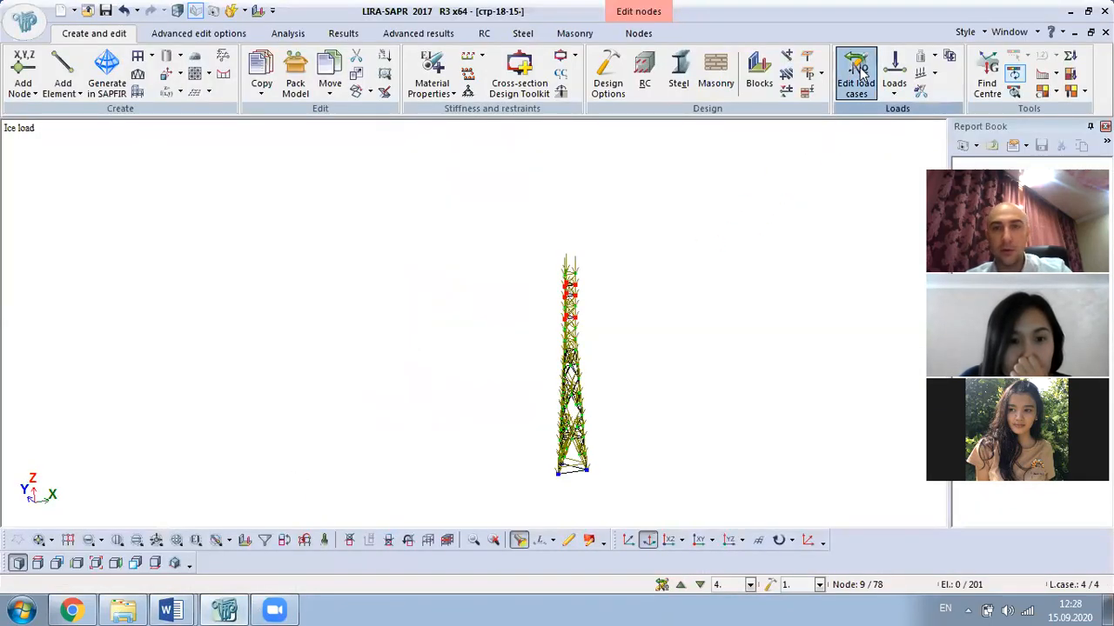
- Change the current load case from Snow load to Payload (case 2)
{"action": "left_click", "coordinate": [856, 78]}
{"action": "left_click", "coordinate": [78, 322]}
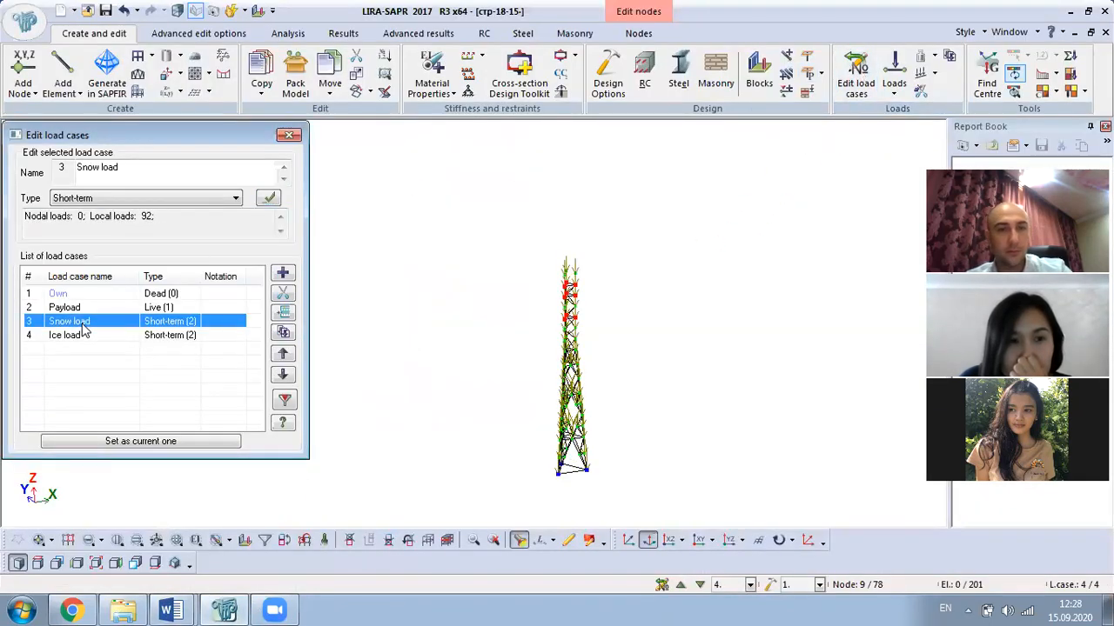
{"action": "left_click", "coordinate": [73, 310]}
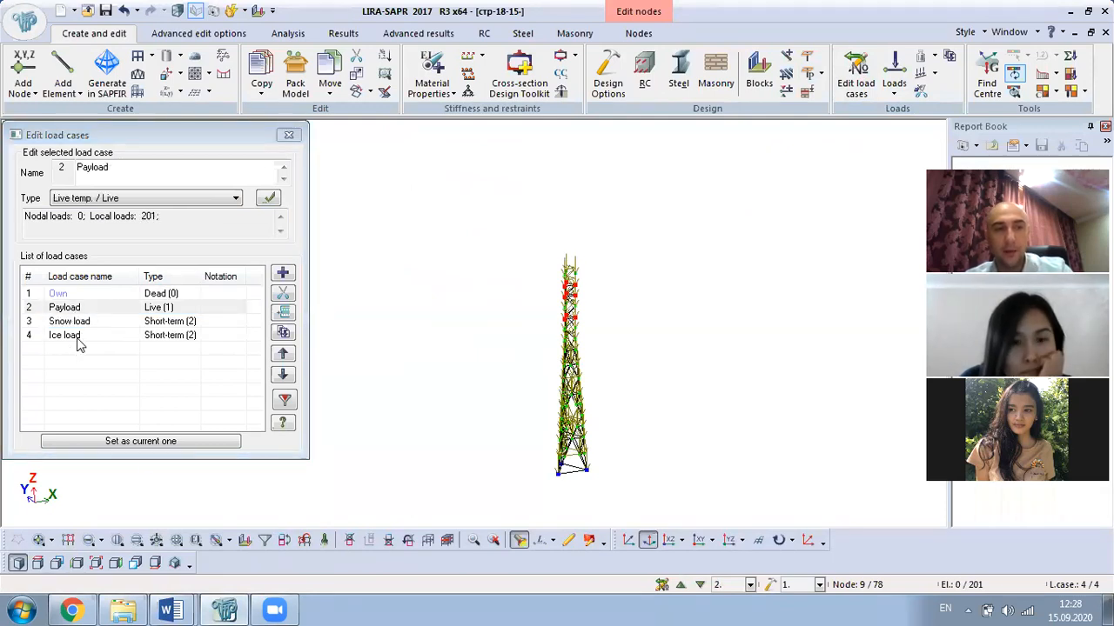
- Bring the Word report forward and scroll up past the ice and wind tables to Table 9
{"action": "mouse_move", "coordinate": [171, 610]}
{"action": "left_click", "coordinate": [130, 540]}
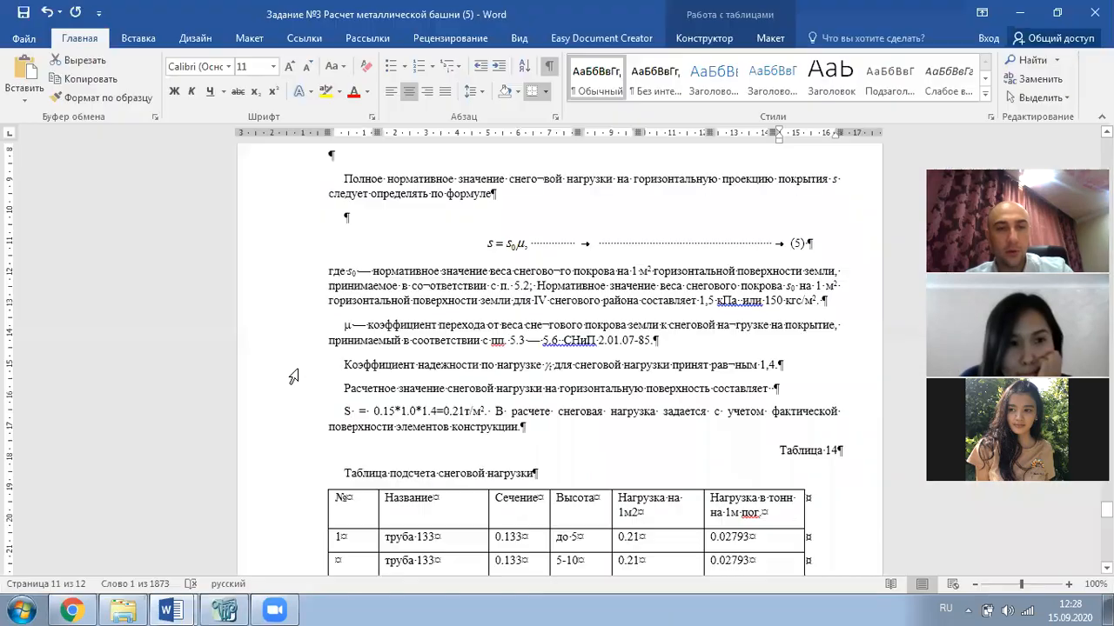
{"action": "scroll", "coordinate": [372, 380], "scroll_direction": "down", "scroll_amount": 15}
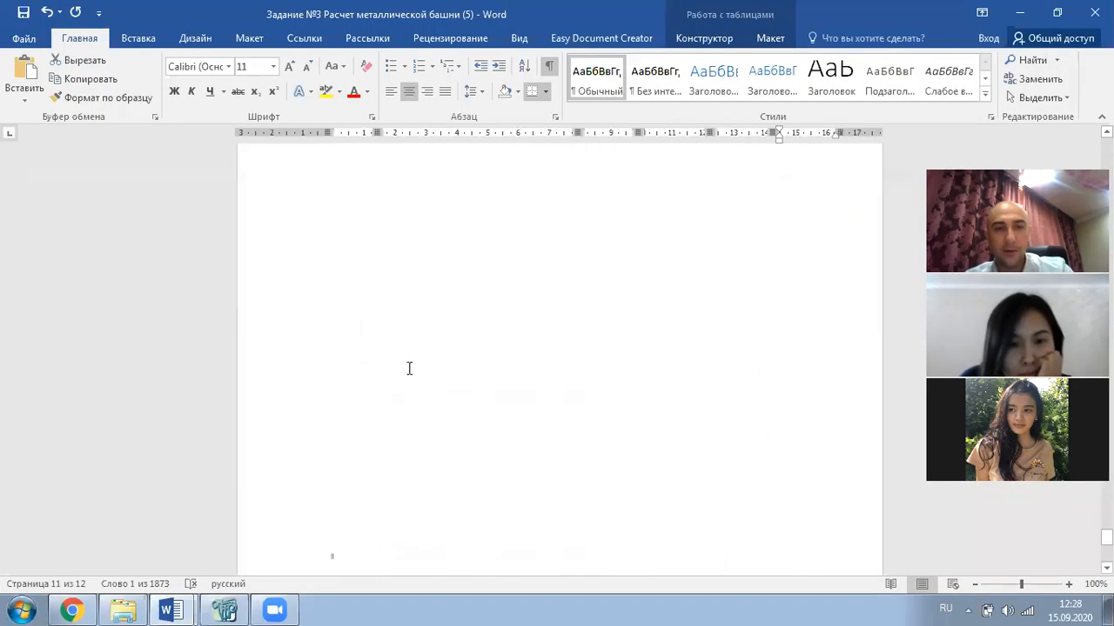
{"action": "scroll", "coordinate": [470, 248], "scroll_direction": "up", "scroll_amount": 20}
{"action": "scroll", "coordinate": [555, 322], "scroll_direction": "up", "scroll_amount": 20}
{"action": "scroll", "coordinate": [549, 322], "scroll_direction": "up", "scroll_amount": 20}
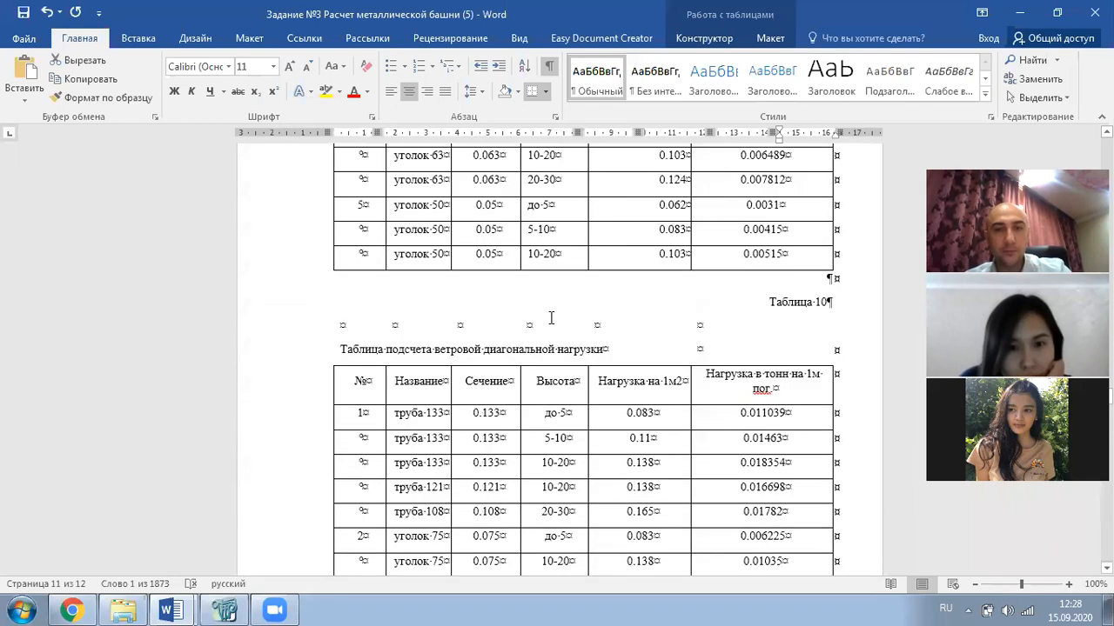
{"action": "scroll", "coordinate": [551, 318], "scroll_direction": "up", "scroll_amount": 3}
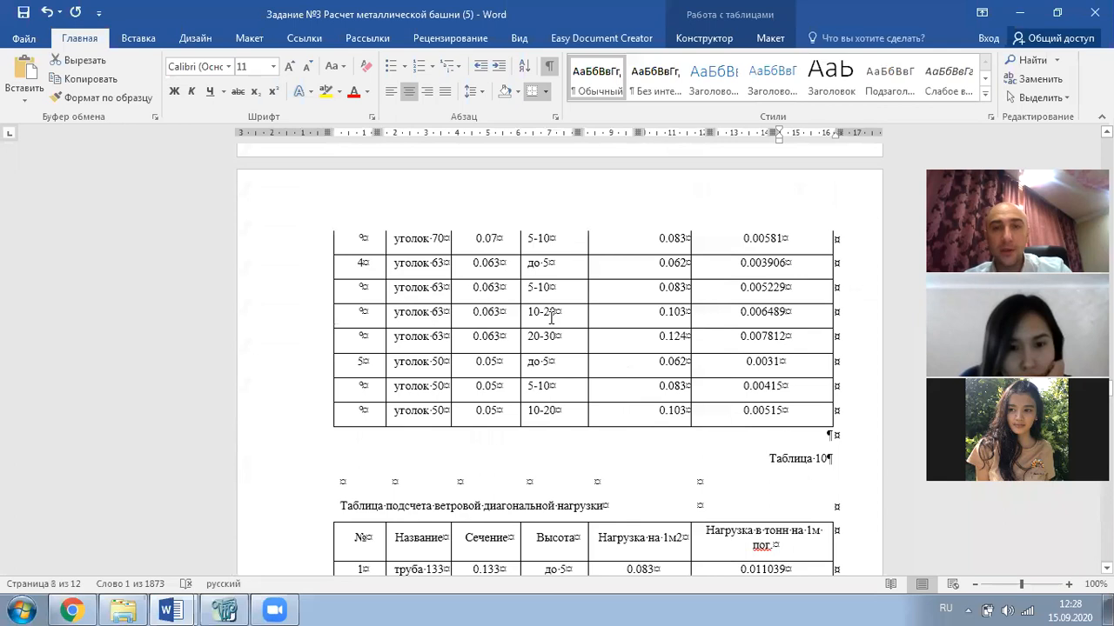
{"action": "scroll", "coordinate": [554, 327], "scroll_direction": "up", "scroll_amount": 8}
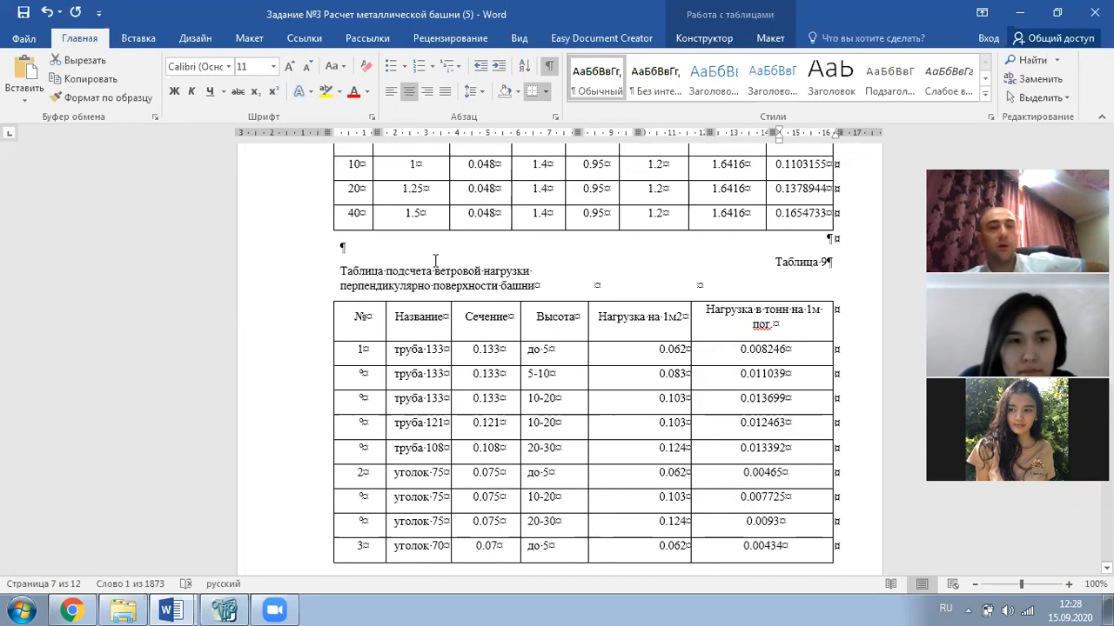
- Scroll through wind Tables 10, 9, 8 and 7 up to formulas (3), (4) and Table 6
{"action": "scroll", "coordinate": [515, 292], "scroll_direction": "down", "scroll_amount": 15}
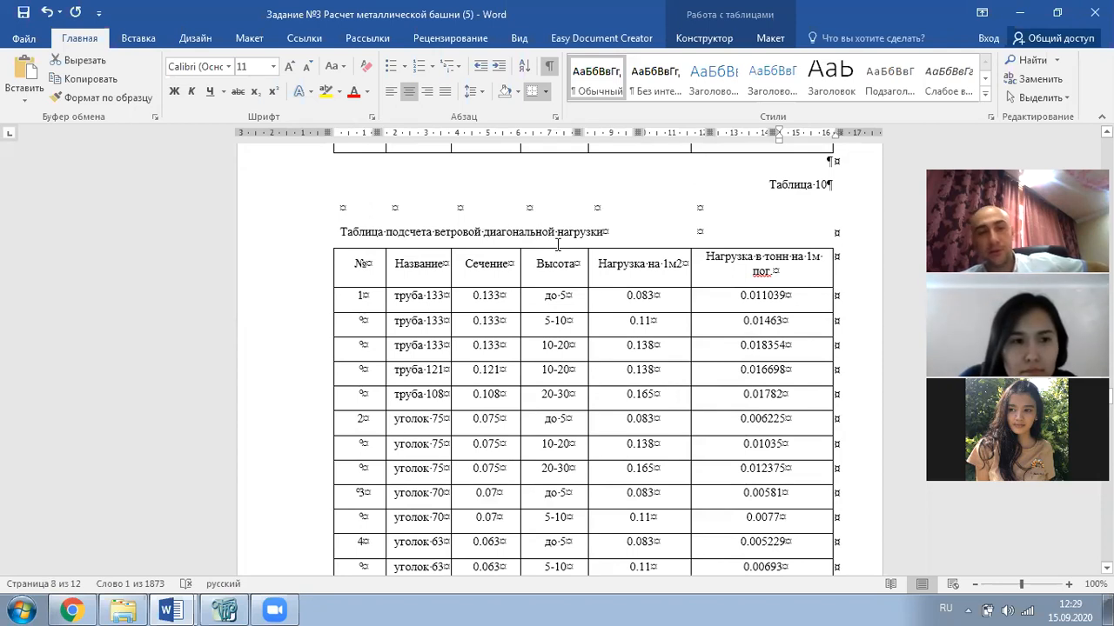
{"action": "scroll", "coordinate": [623, 287], "scroll_direction": "up", "scroll_amount": 12}
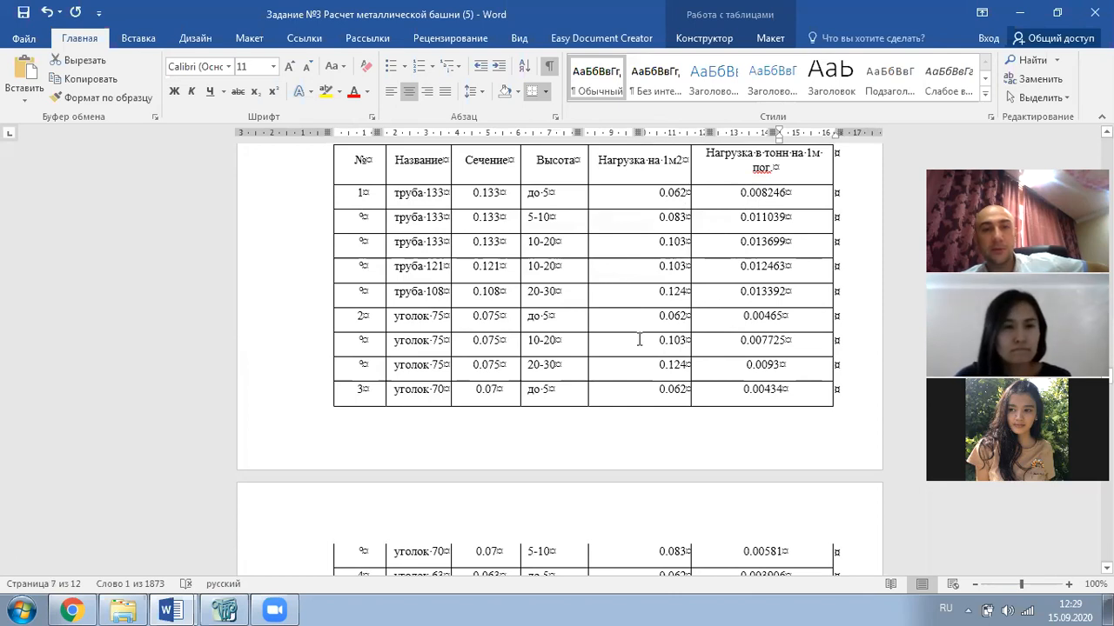
{"action": "scroll", "coordinate": [632, 324], "scroll_direction": "down", "scroll_amount": 10}
{"action": "scroll", "coordinate": [631, 323], "scroll_direction": "up", "scroll_amount": 3}
{"action": "scroll", "coordinate": [644, 330], "scroll_direction": "down", "scroll_amount": 5}
{"action": "scroll", "coordinate": [654, 337], "scroll_direction": "up", "scroll_amount": 10}
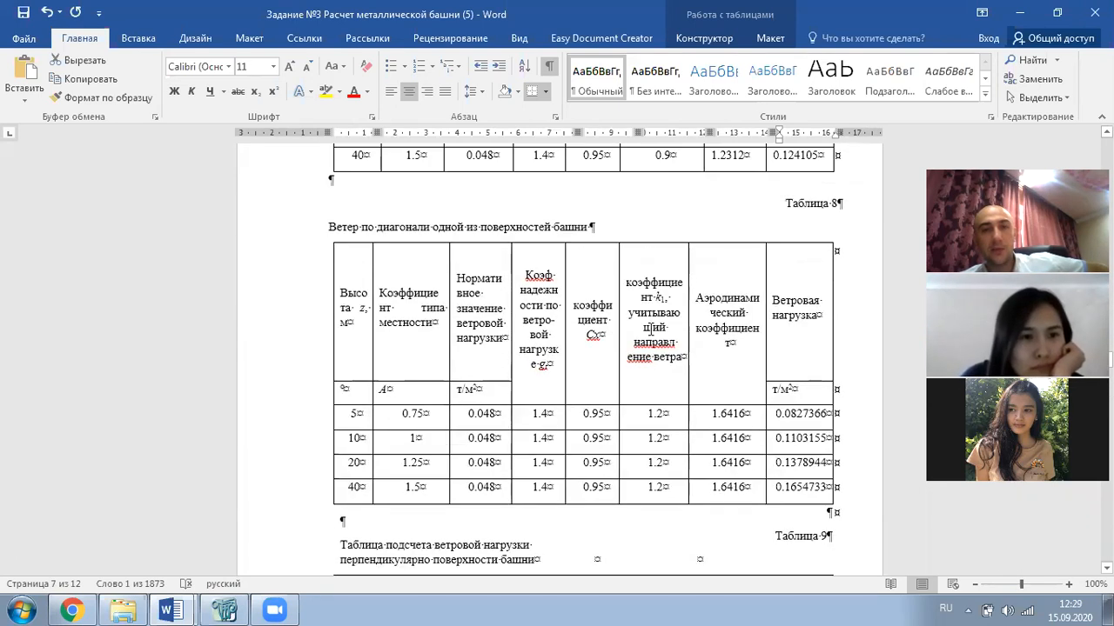
{"action": "scroll", "coordinate": [656, 385], "scroll_direction": "up", "scroll_amount": 5}
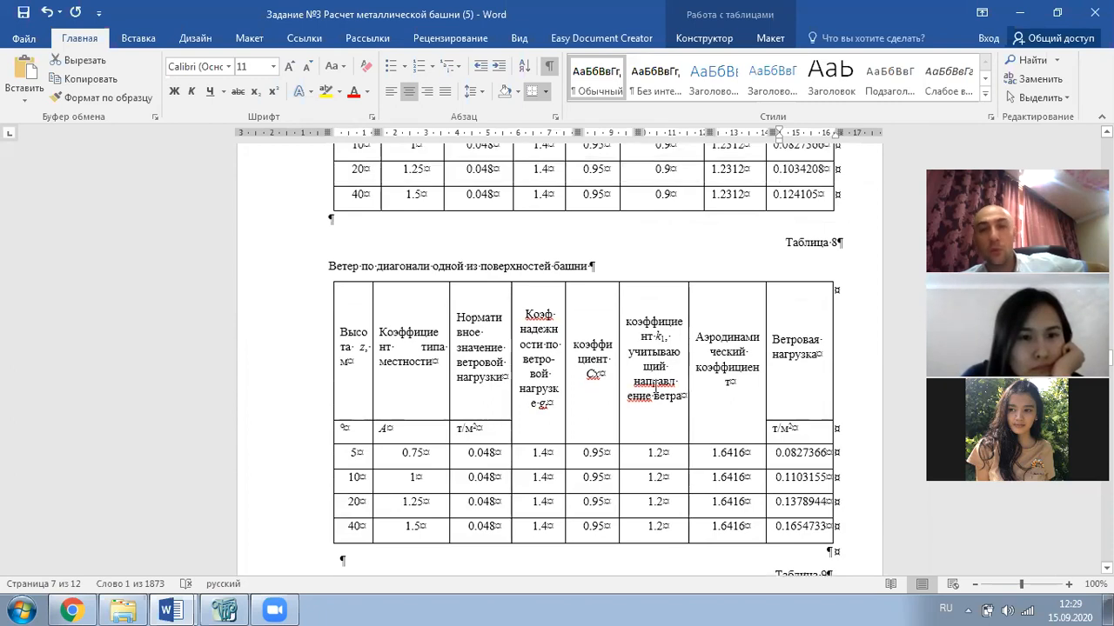
{"action": "scroll", "coordinate": [649, 360], "scroll_direction": "up", "scroll_amount": 5}
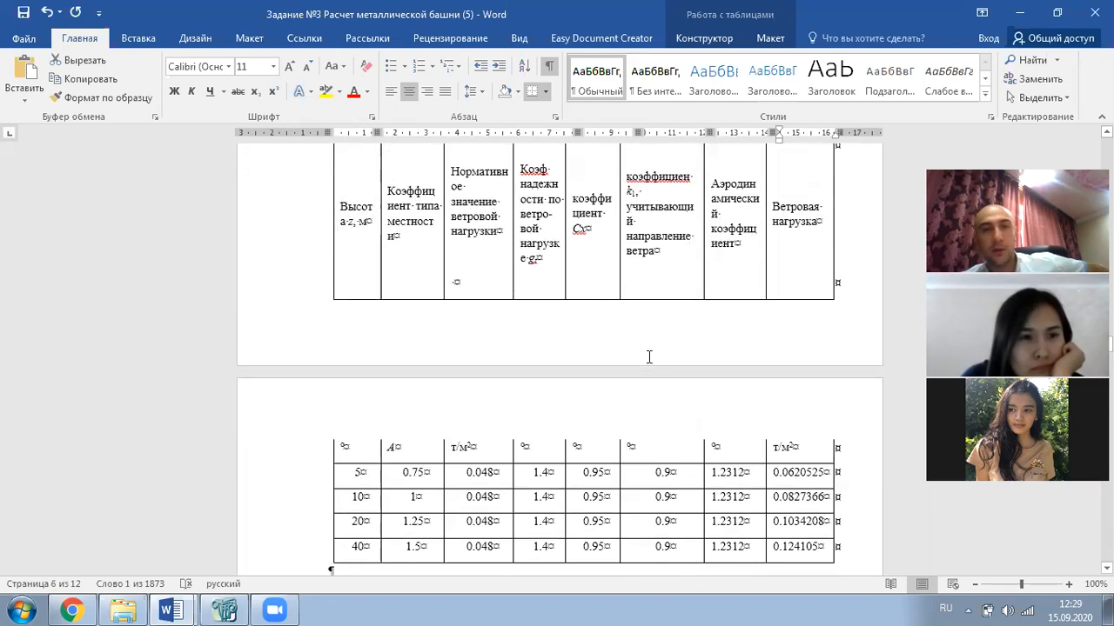
{"action": "scroll", "coordinate": [645, 341], "scroll_direction": "up", "scroll_amount": 1}
{"action": "scroll", "coordinate": [646, 340], "scroll_direction": "up", "scroll_amount": 4}
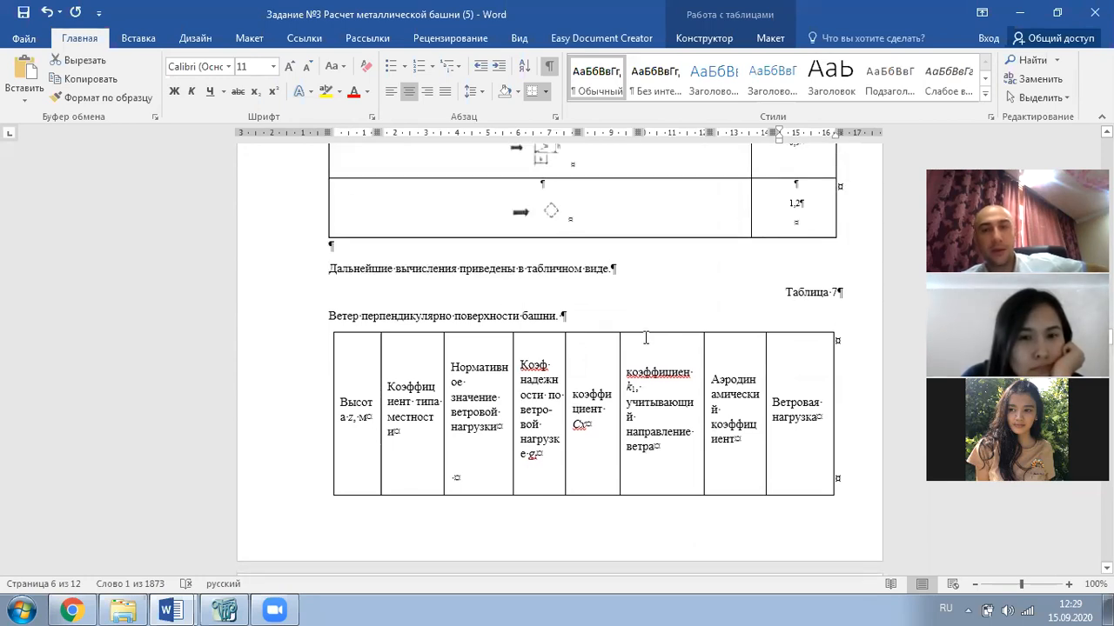
{"action": "scroll", "coordinate": [643, 328], "scroll_direction": "down", "scroll_amount": 3}
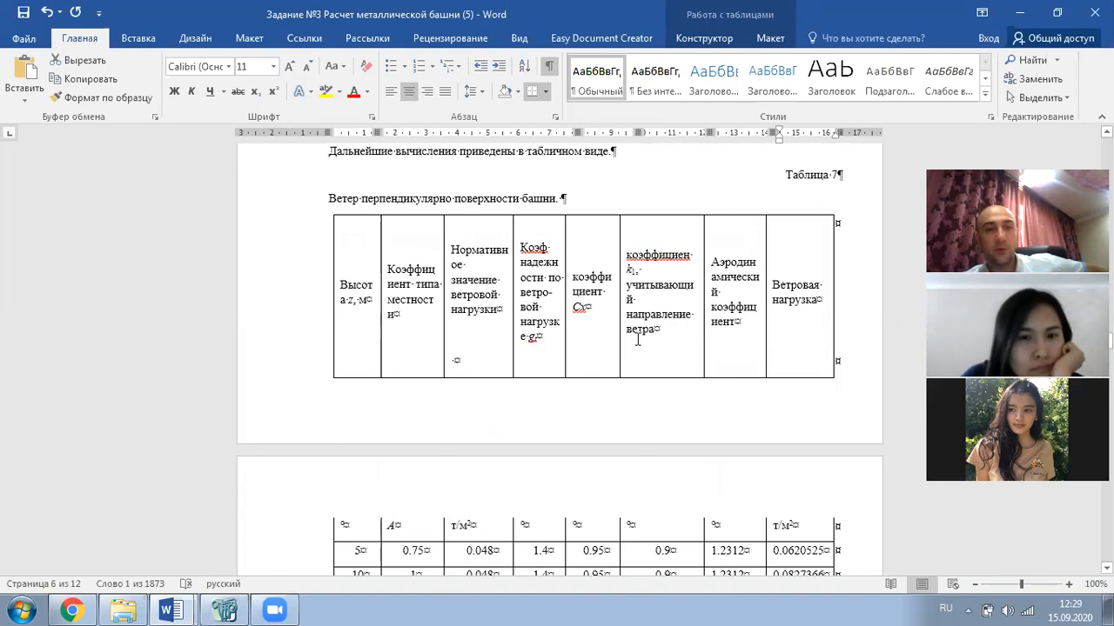
{"action": "scroll", "coordinate": [638, 339], "scroll_direction": "down", "scroll_amount": 7}
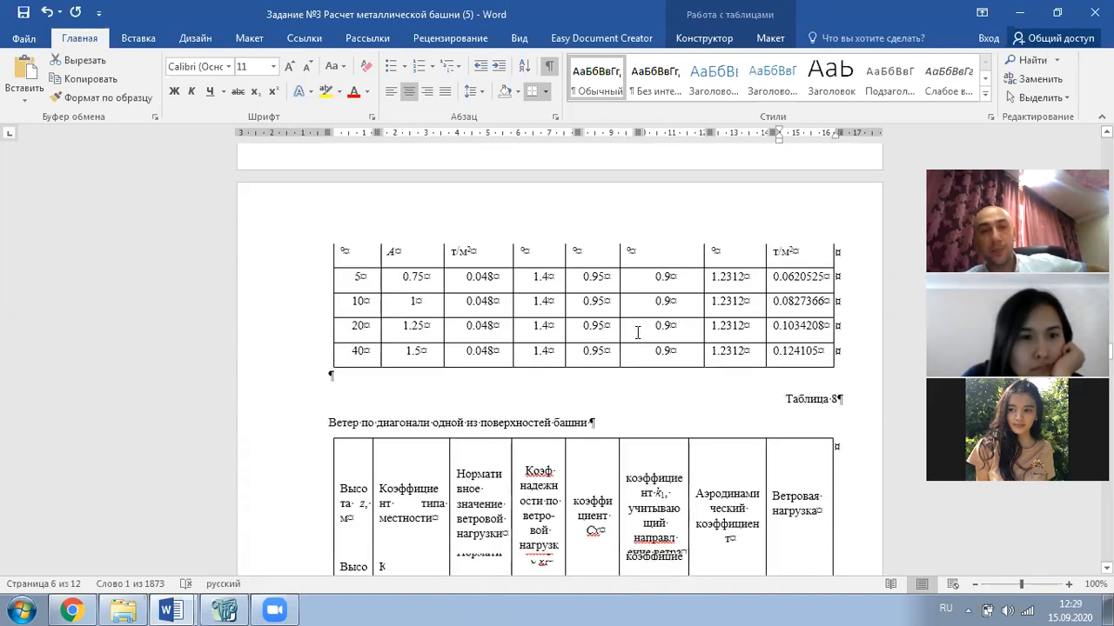
{"action": "scroll", "coordinate": [638, 331], "scroll_direction": "up", "scroll_amount": 10}
{"action": "scroll", "coordinate": [636, 329], "scroll_direction": "up", "scroll_amount": 3}
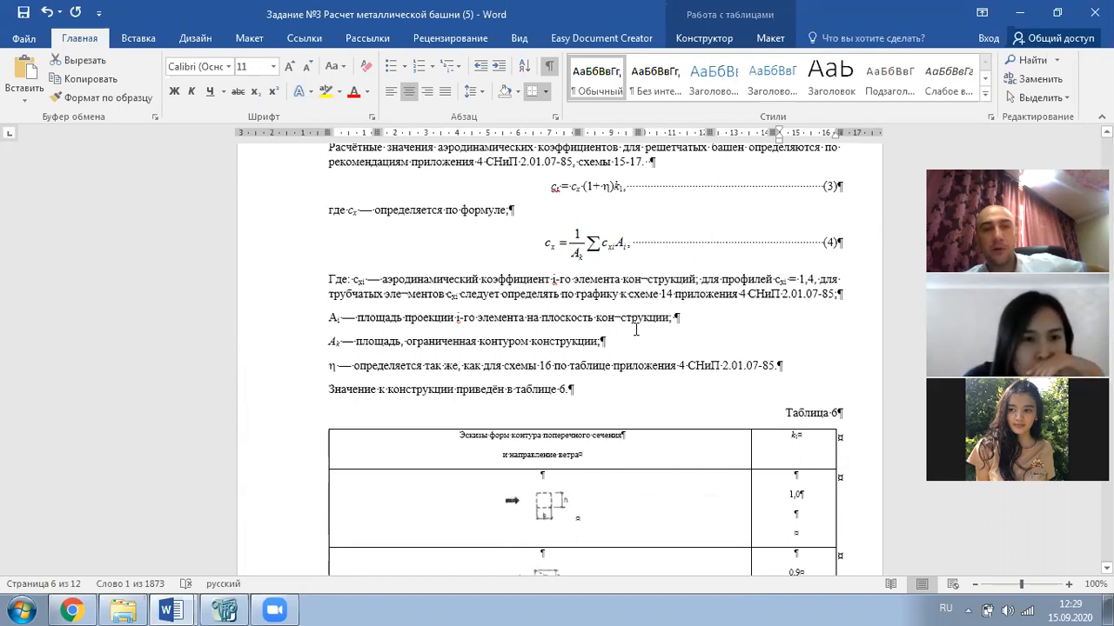
- Read the w0 explanation in section 2.2 and select wind regions 0 to VII in Table 4
{"action": "scroll", "coordinate": [636, 331], "scroll_direction": "up", "scroll_amount": 15}
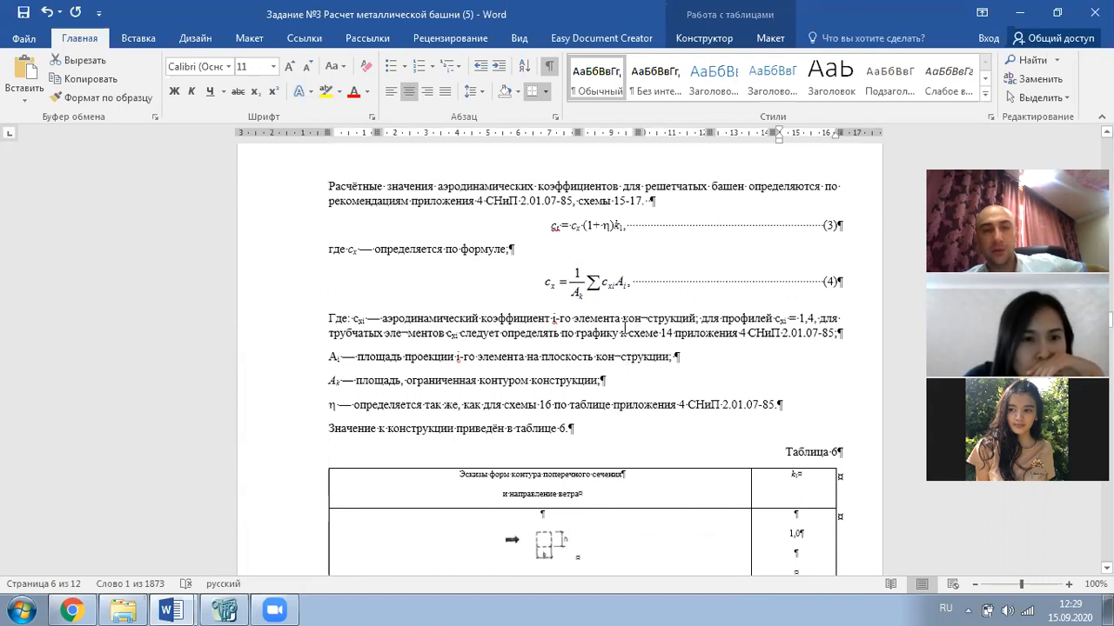
{"action": "scroll", "coordinate": [603, 312], "scroll_direction": "up", "scroll_amount": 15}
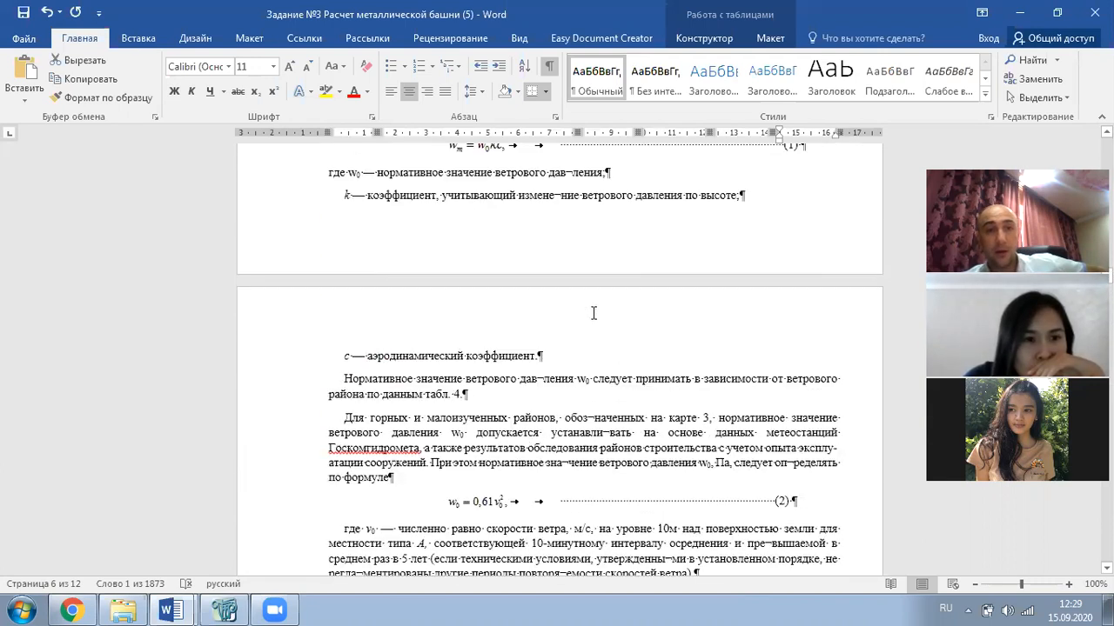
{"action": "scroll", "coordinate": [588, 321], "scroll_direction": "down", "scroll_amount": 3}
{"action": "left_click_drag", "start_coordinate": [511, 245], "coordinate": [333, 248]}
{"action": "scroll", "coordinate": [643, 322], "scroll_direction": "down", "scroll_amount": 4}
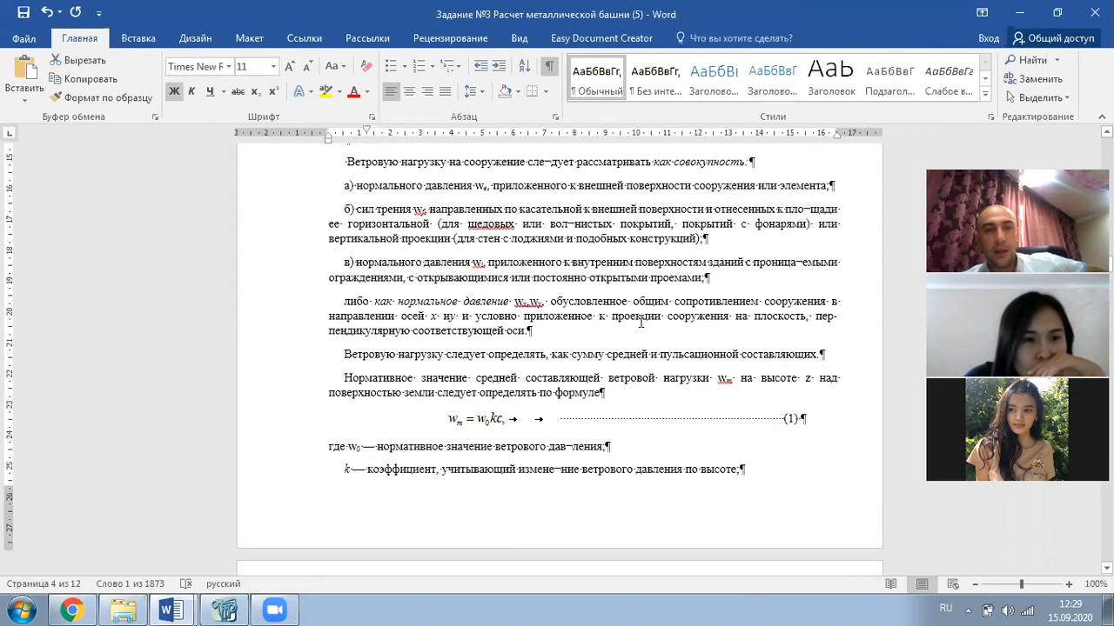
{"action": "scroll", "coordinate": [641, 323], "scroll_direction": "down", "scroll_amount": 3}
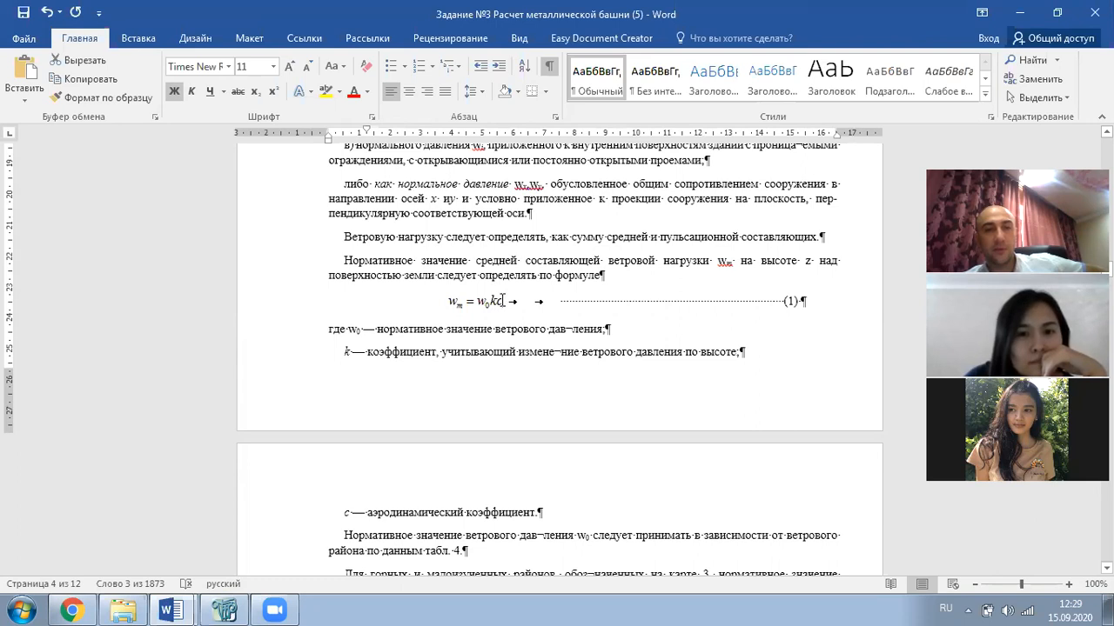
{"action": "left_click", "coordinate": [405, 328]}
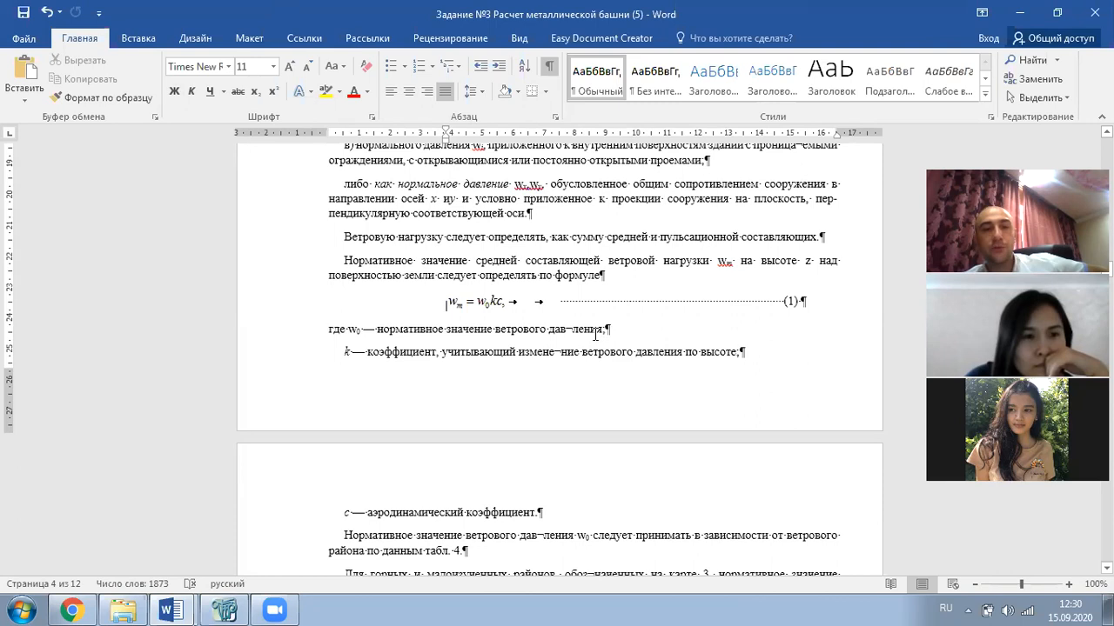
{"action": "scroll", "coordinate": [595, 335], "scroll_direction": "down", "scroll_amount": 14}
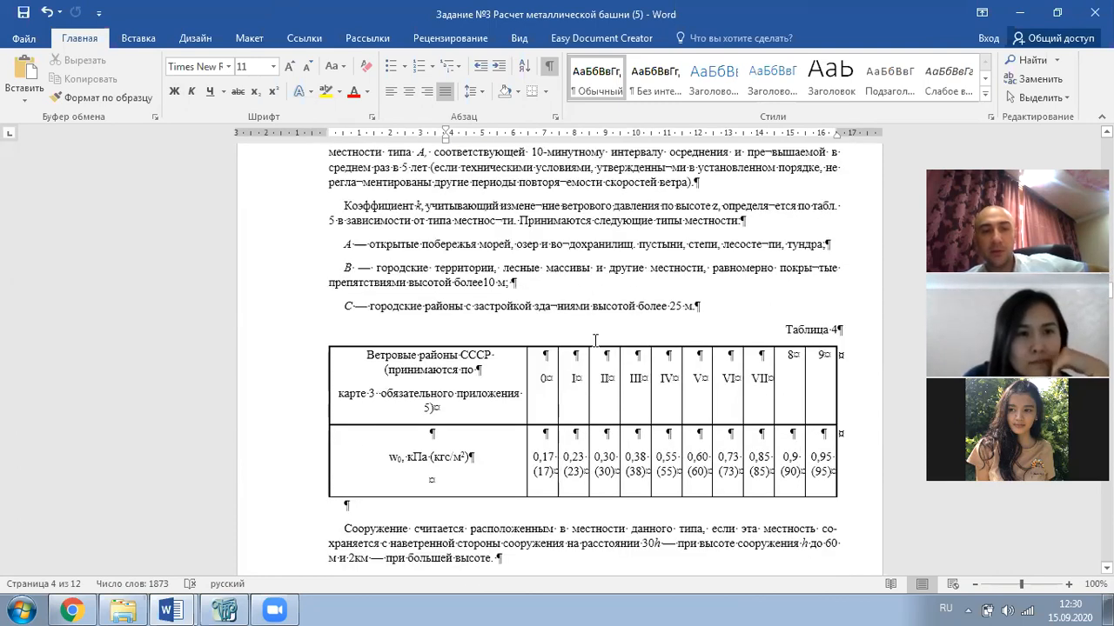
{"action": "left_click_drag", "start_coordinate": [544, 383], "coordinate": [780, 391]}
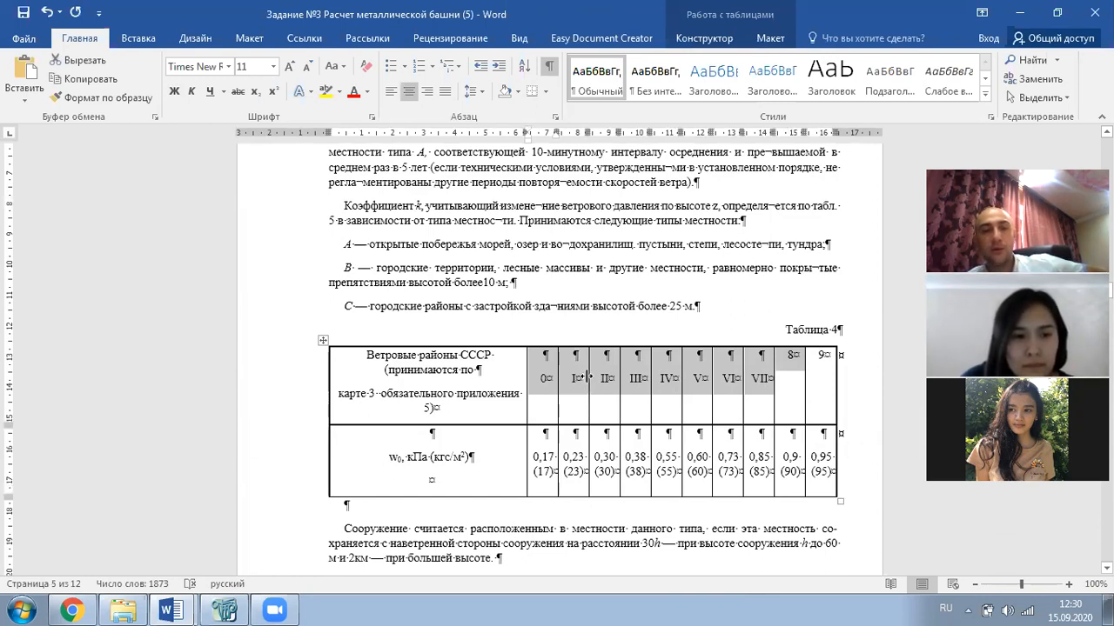
{"action": "double_click", "coordinate": [646, 457]}
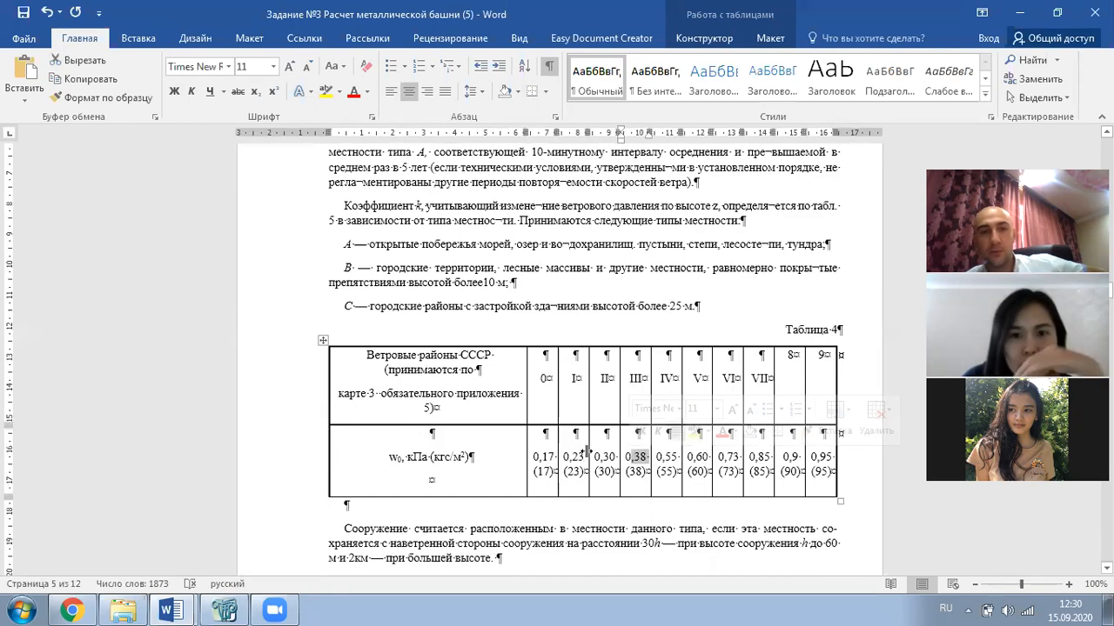
{"action": "scroll", "coordinate": [582, 452], "scroll_direction": "up", "scroll_amount": 8}
{"action": "scroll", "coordinate": [492, 347], "scroll_direction": "up", "scroll_amount": 4}
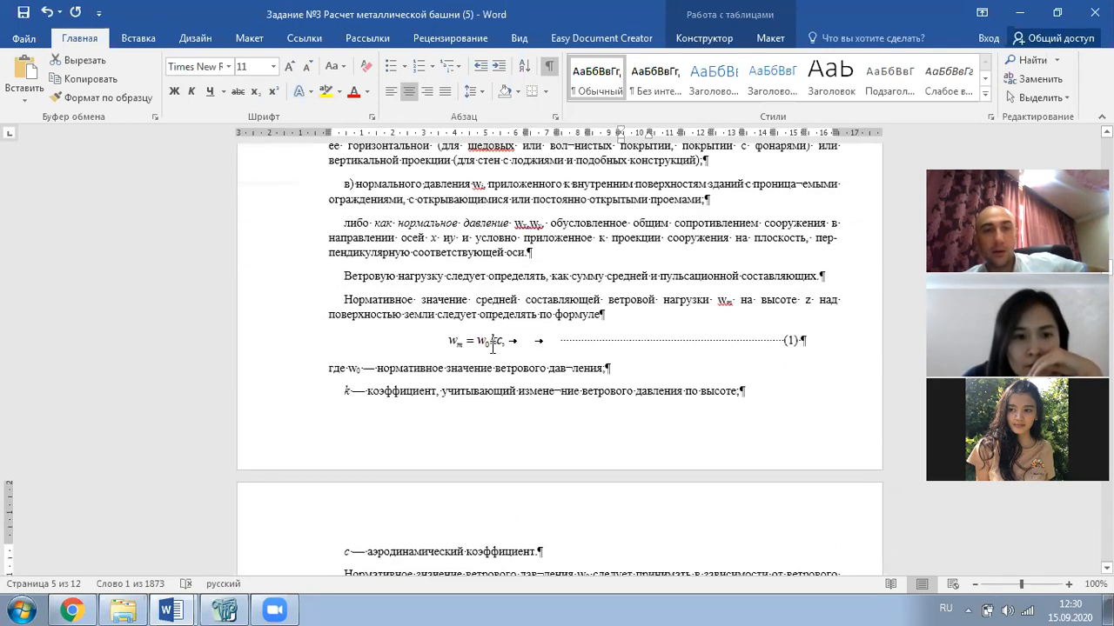
{"action": "scroll", "coordinate": [510, 350], "scroll_direction": "down", "scroll_amount": 2}
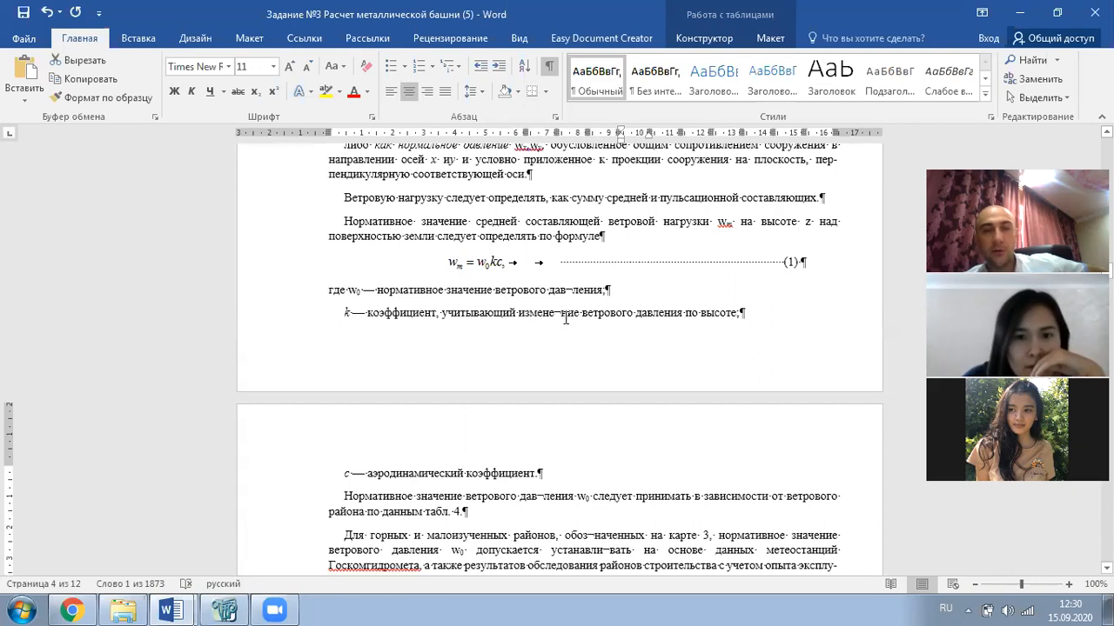
{"action": "scroll", "coordinate": [480, 384], "scroll_direction": "down", "scroll_amount": 1}
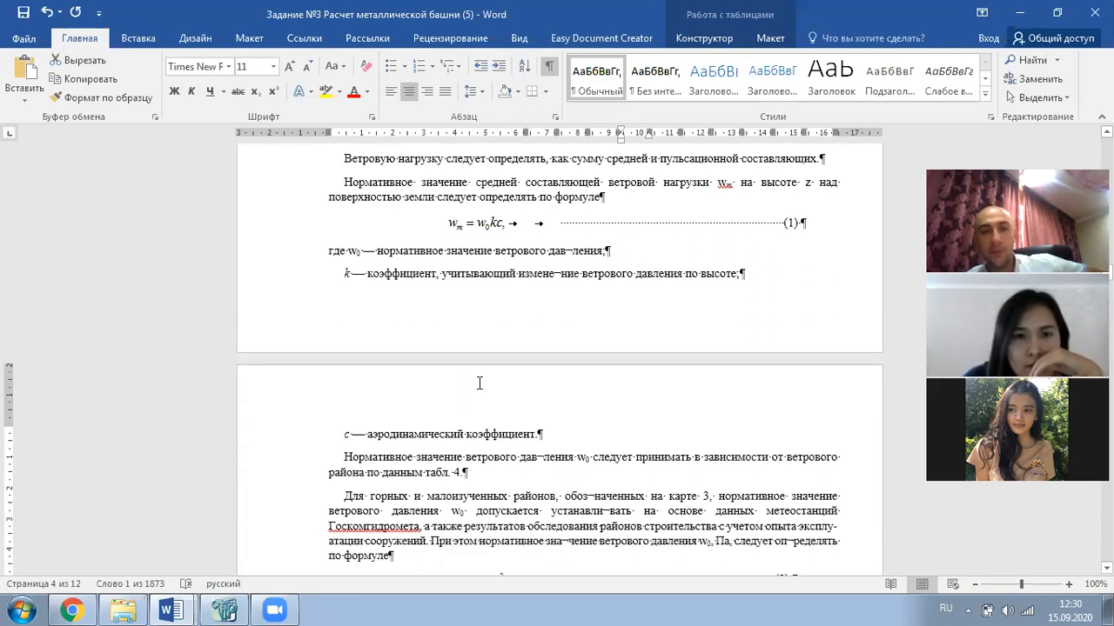
{"action": "scroll", "coordinate": [479, 383], "scroll_direction": "down", "scroll_amount": 6}
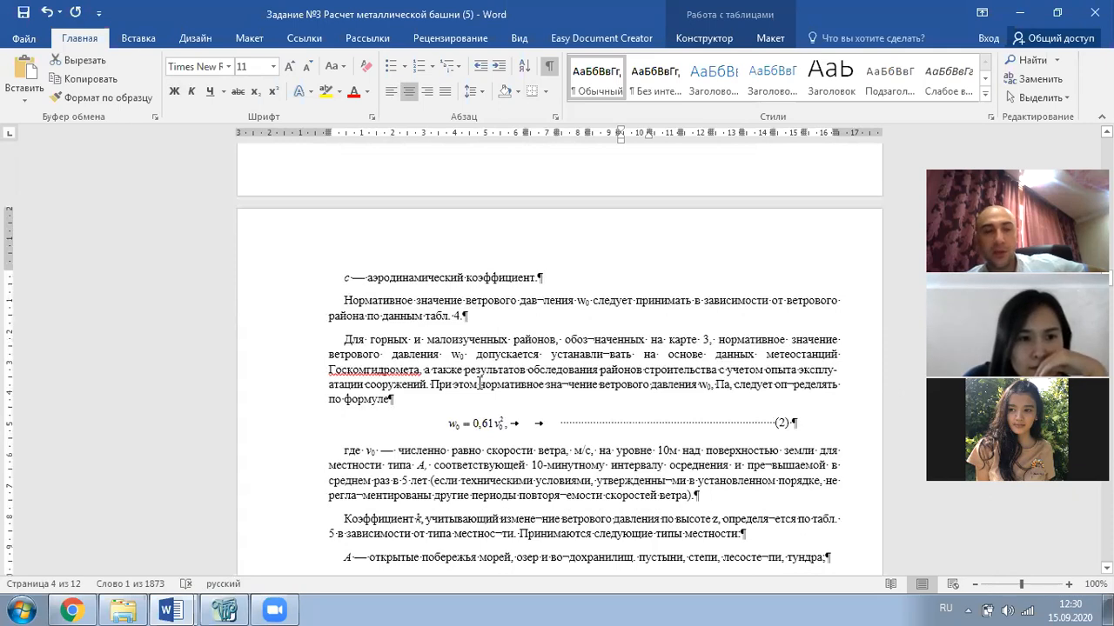
{"action": "scroll", "coordinate": [502, 383], "scroll_direction": "down", "scroll_amount": 2}
{"action": "scroll", "coordinate": [502, 383], "scroll_direction": "down", "scroll_amount": 15}
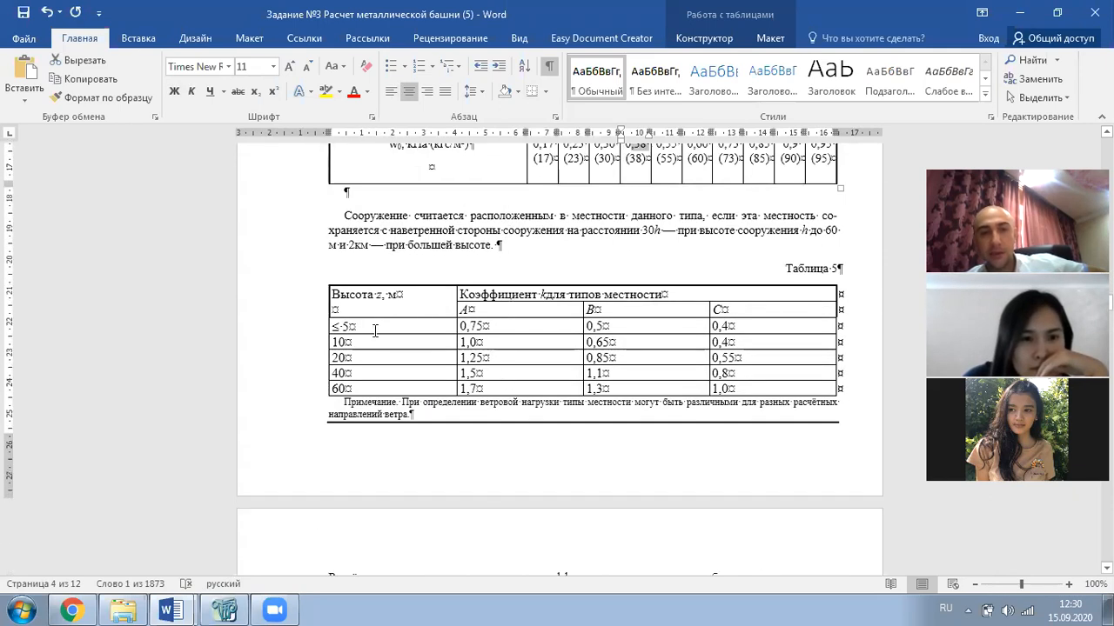
{"action": "left_click_drag", "start_coordinate": [377, 326], "coordinate": [387, 383]}
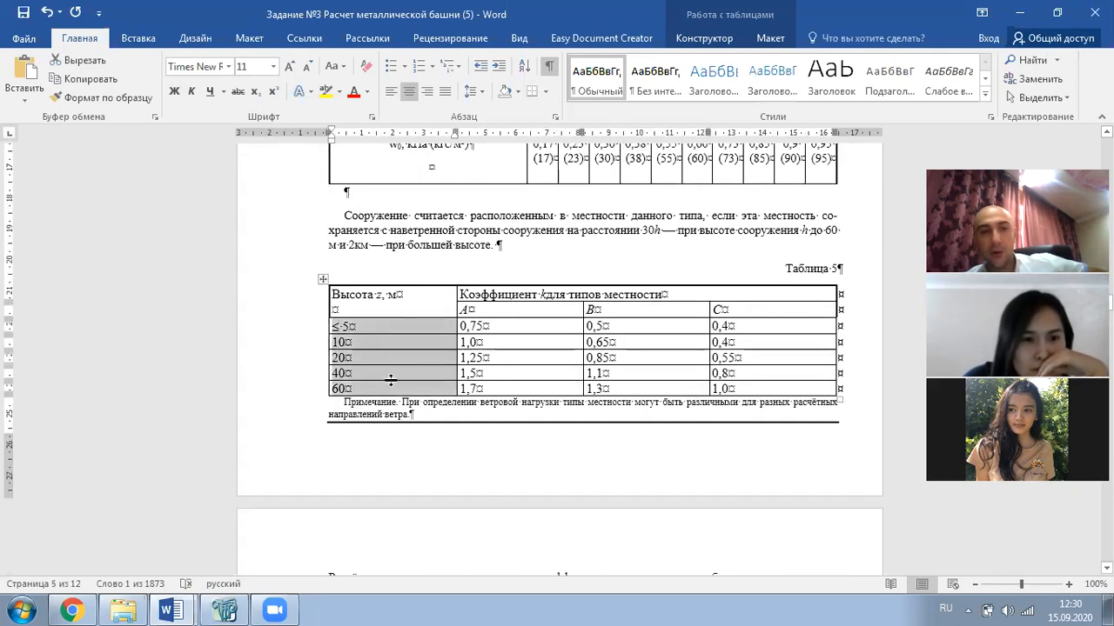
{"action": "left_click_drag", "start_coordinate": [502, 312], "coordinate": [737, 318]}
{"action": "scroll", "coordinate": [685, 332], "scroll_direction": "down", "scroll_amount": 3}
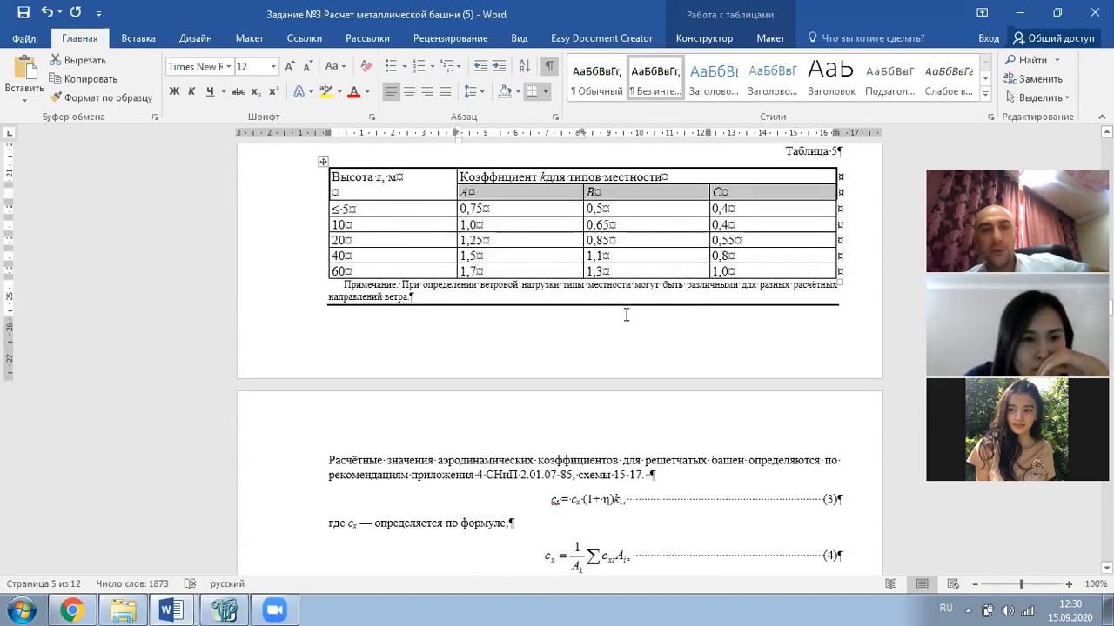
{"action": "scroll", "coordinate": [625, 314], "scroll_direction": "up", "scroll_amount": 3}
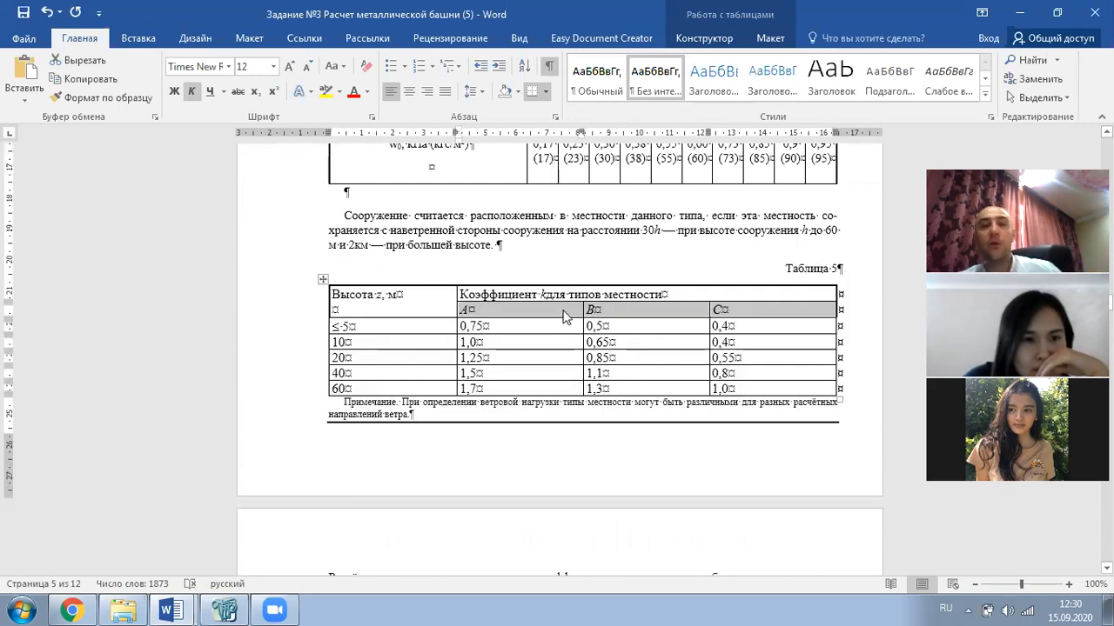
{"action": "left_click", "coordinate": [598, 311]}
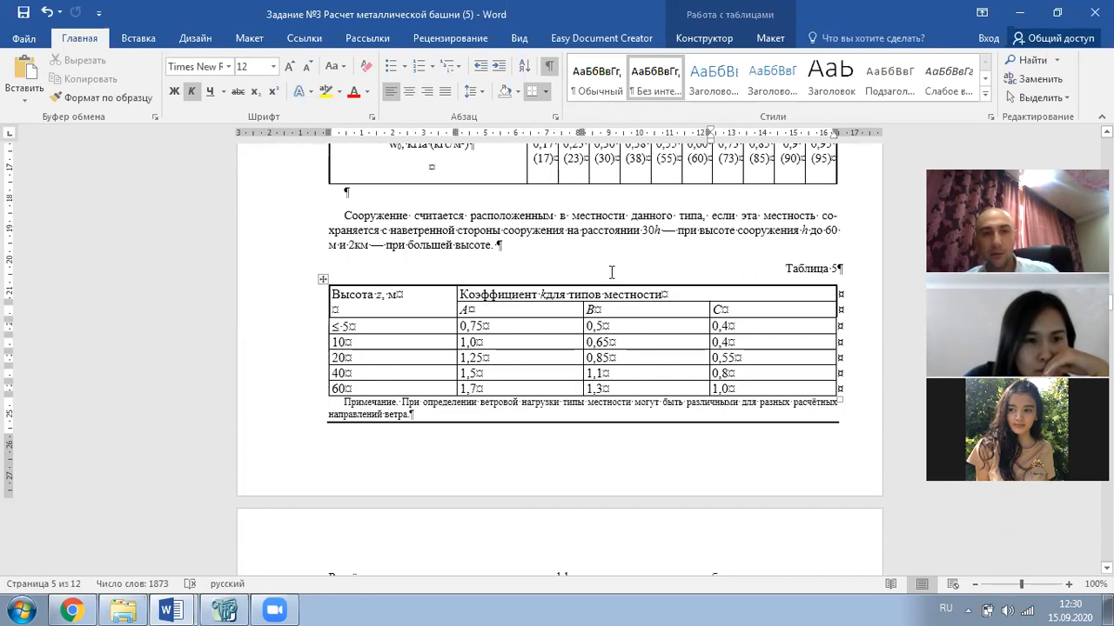
{"action": "scroll", "coordinate": [692, 265], "scroll_direction": "up", "scroll_amount": 7}
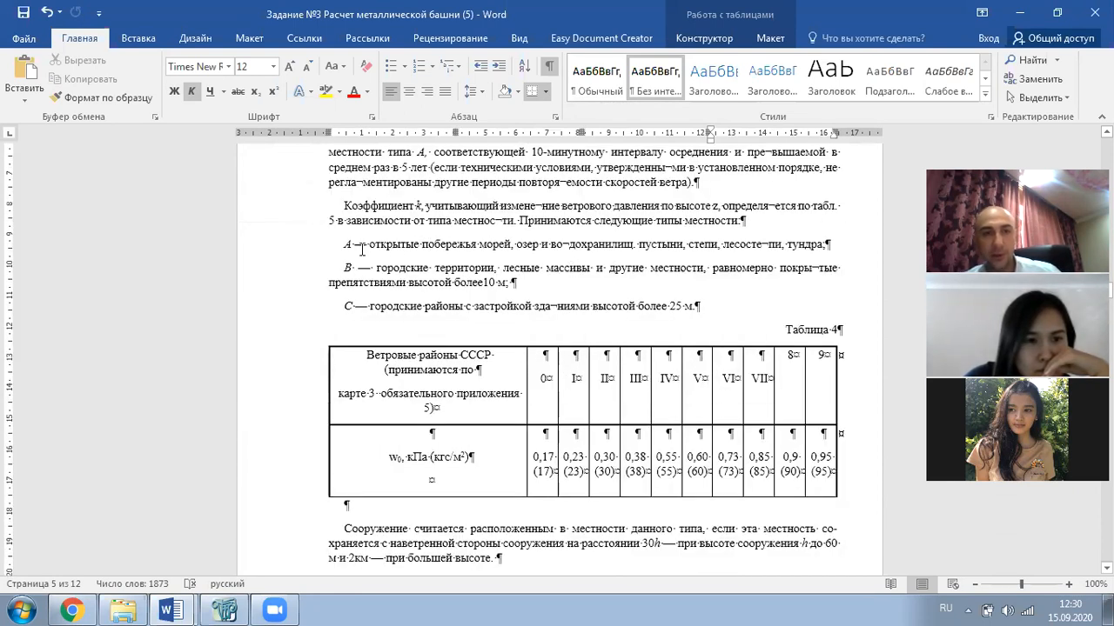
- Highlight the terrain type A and C descriptions and 'более 25 м', then scroll up to the loads table
{"action": "left_click_drag", "start_coordinate": [341, 246], "coordinate": [763, 252]}
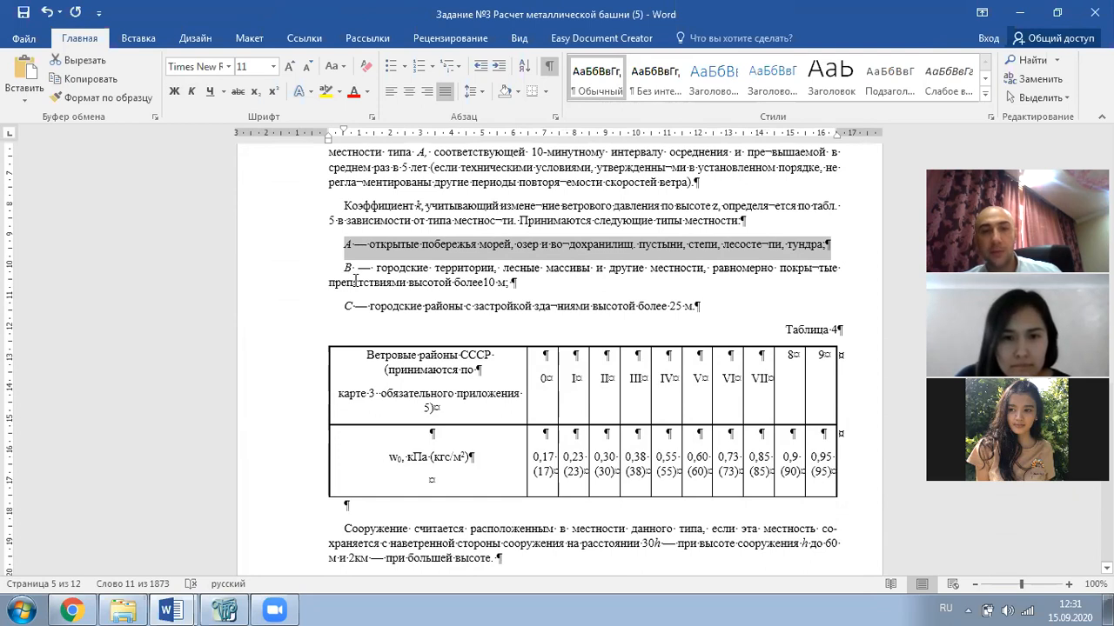
{"action": "left_click_drag", "start_coordinate": [358, 306], "coordinate": [344, 306]}
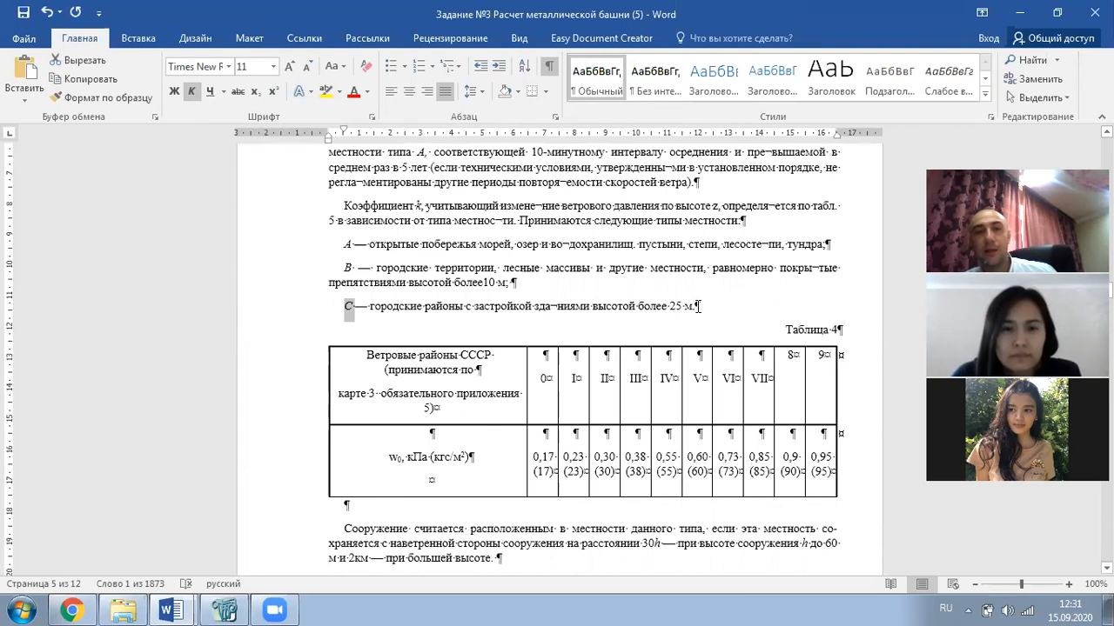
{"action": "left_click_drag", "start_coordinate": [697, 306], "coordinate": [645, 311]}
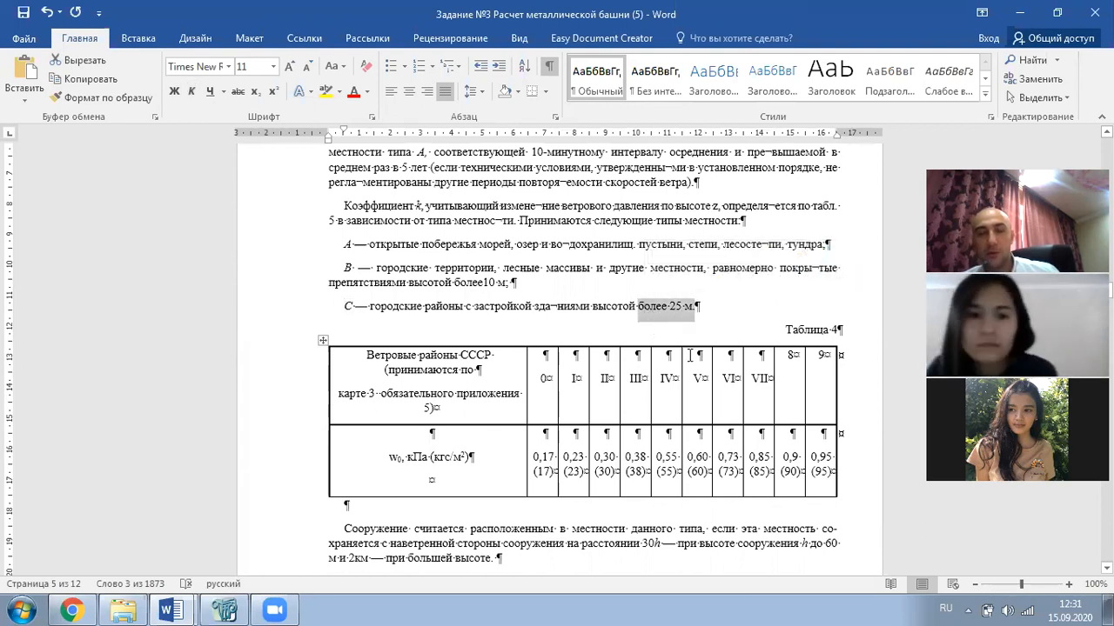
{"action": "scroll", "coordinate": [687, 357], "scroll_direction": "up", "scroll_amount": 5}
{"action": "scroll", "coordinate": [687, 357], "scroll_direction": "up", "scroll_amount": 20}
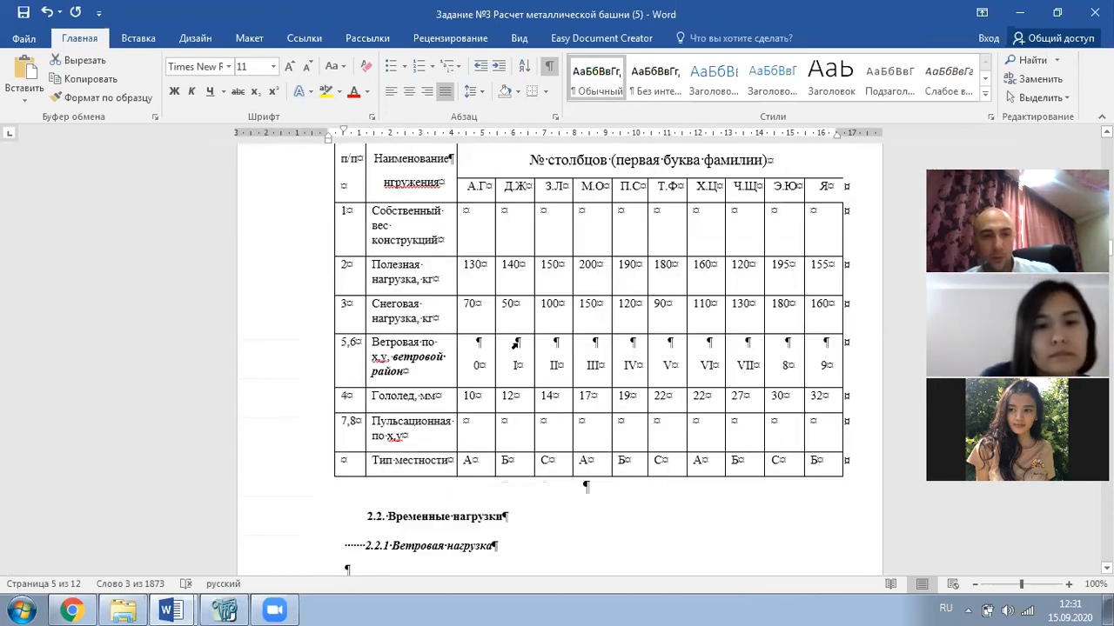
- Mark terrain type А and wind region 0, then region 0's 0,17 kPa pressure in Table 4
{"action": "double_click", "coordinate": [474, 467]}
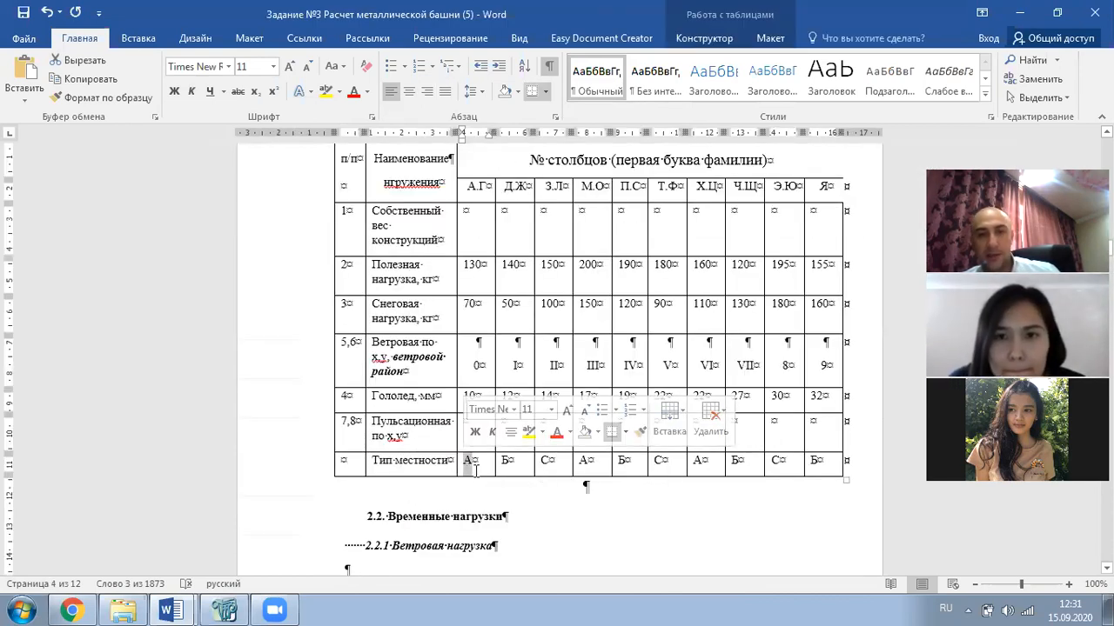
{"action": "left_click", "coordinate": [475, 470]}
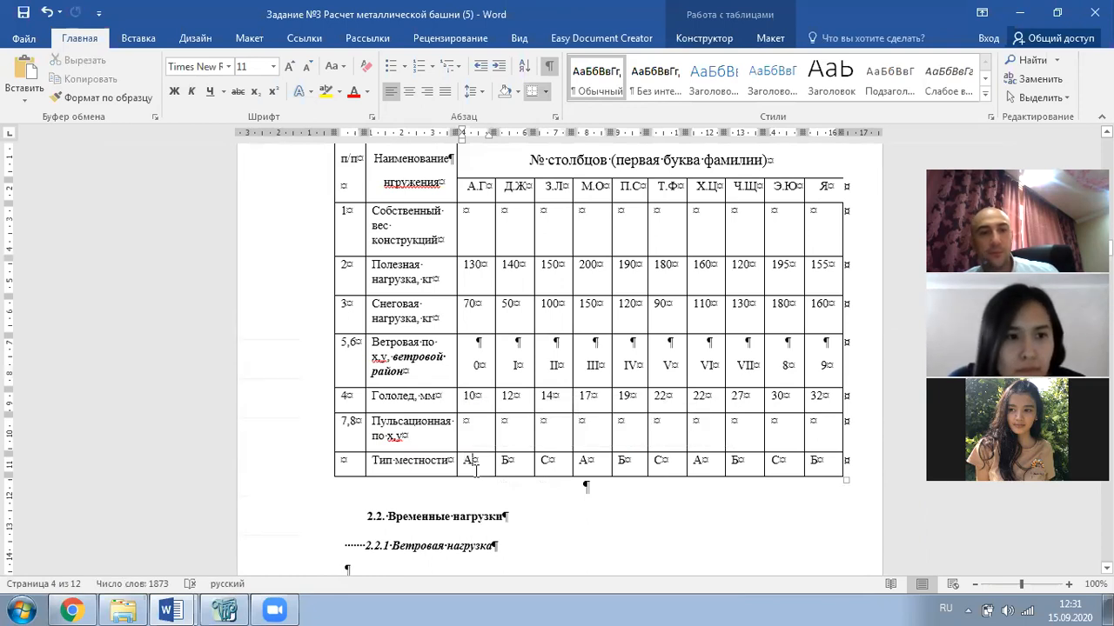
{"action": "double_click", "coordinate": [478, 365]}
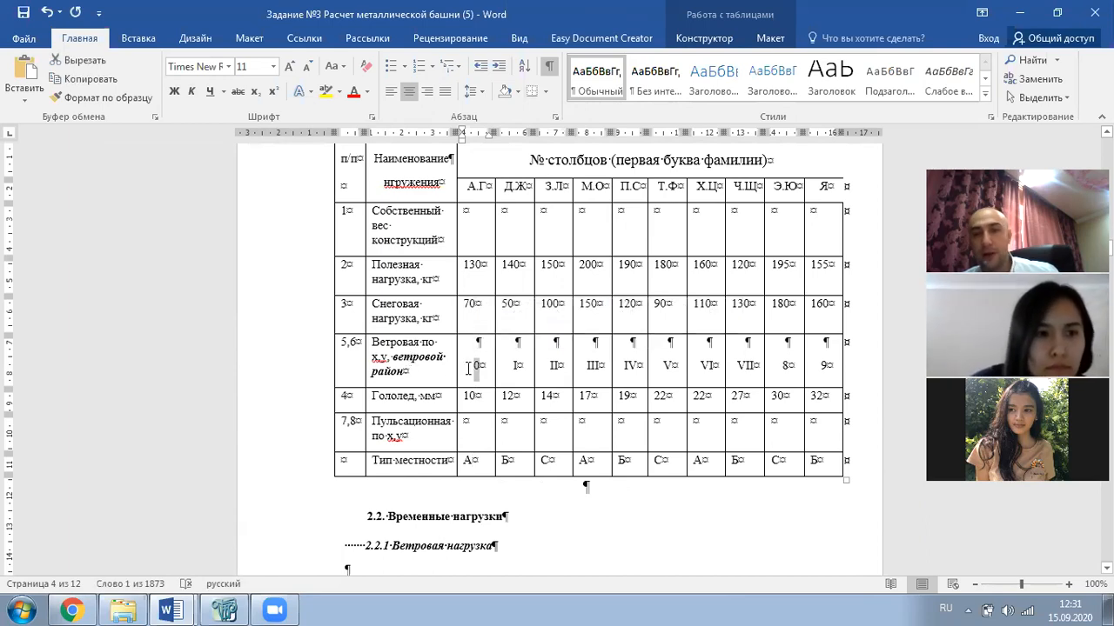
{"action": "scroll", "coordinate": [468, 368], "scroll_direction": "down", "scroll_amount": 20}
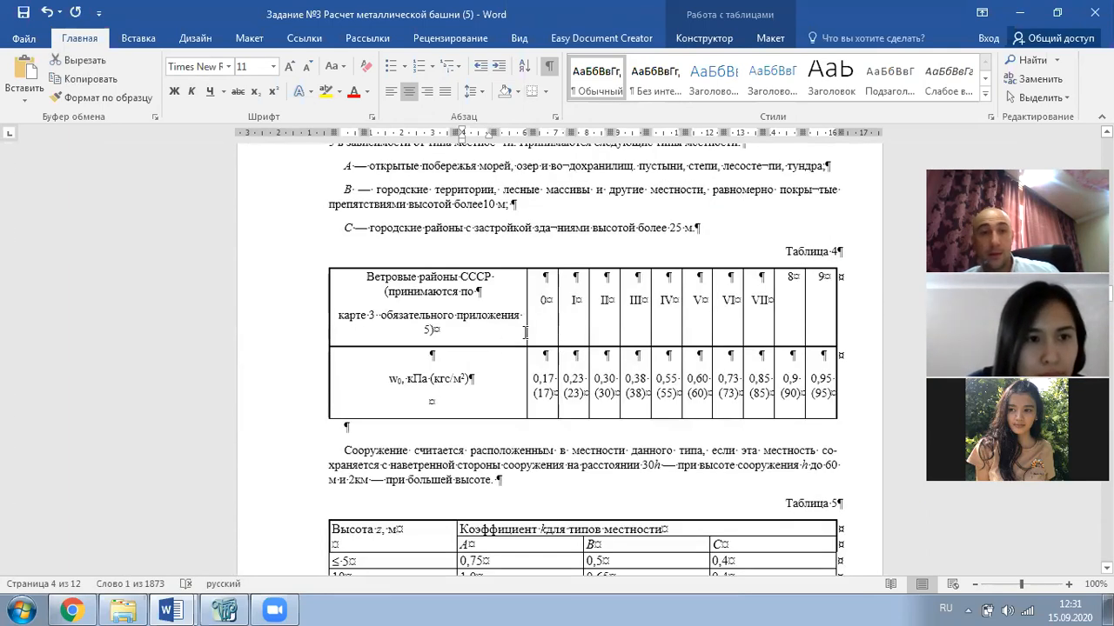
{"action": "double_click", "coordinate": [545, 300]}
{"action": "double_click", "coordinate": [541, 380]}
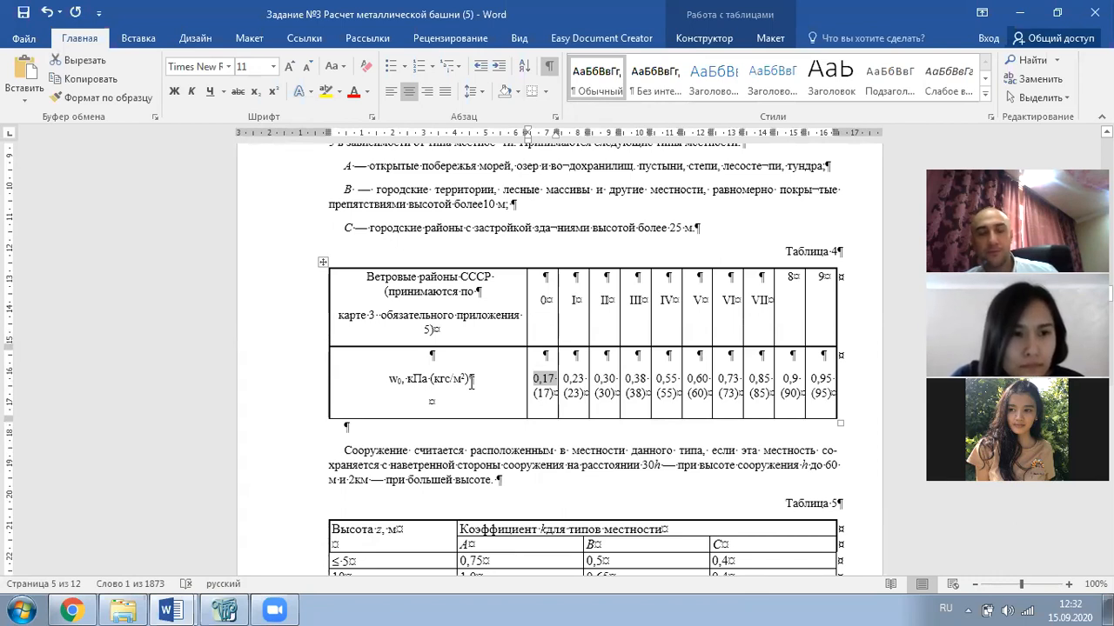
- Select Table 5's terrain type A coefficients 0,75–1,7, then scroll on to formulas (3) and (4)
{"action": "scroll", "coordinate": [545, 409], "scroll_direction": "down", "scroll_amount": 1}
{"action": "scroll", "coordinate": [533, 410], "scroll_direction": "down", "scroll_amount": 3}
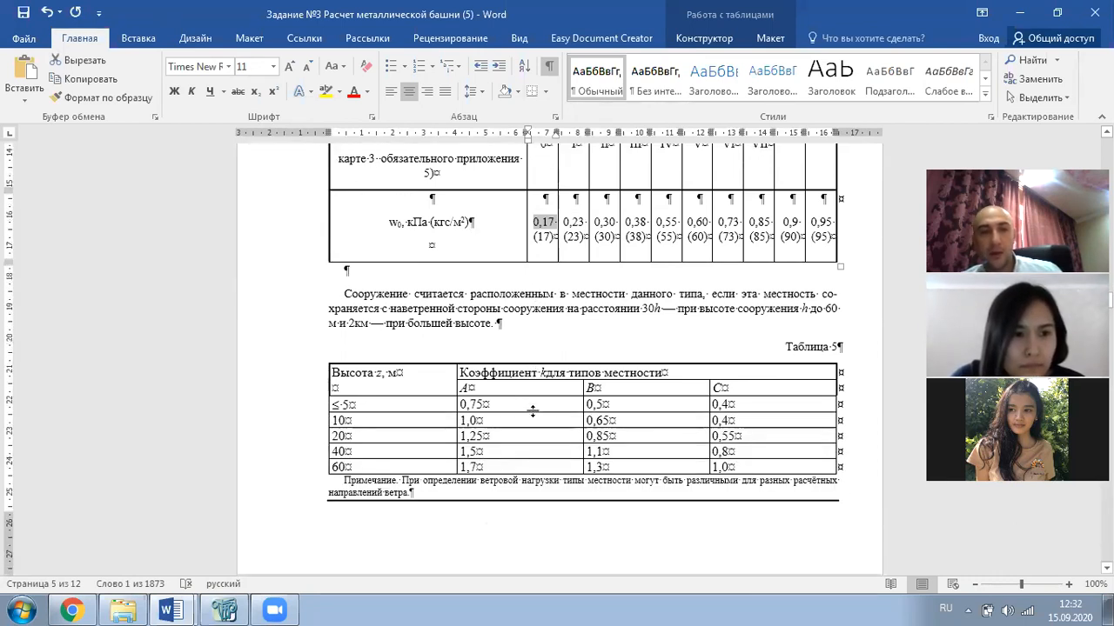
{"action": "left_click", "coordinate": [463, 387]}
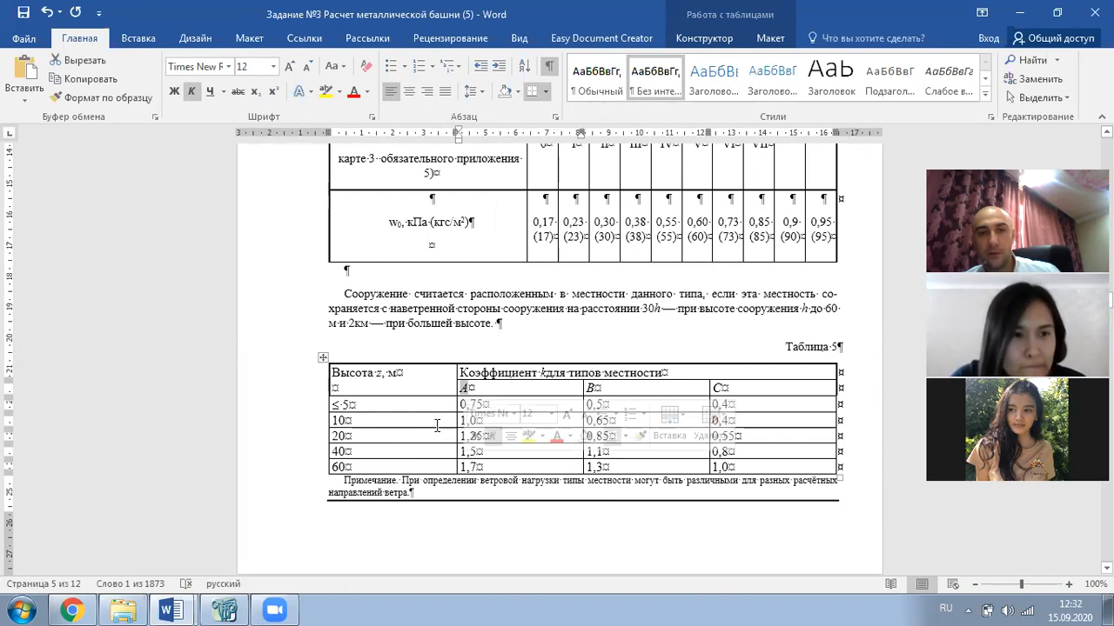
{"action": "scroll", "coordinate": [476, 435], "scroll_direction": "down", "scroll_amount": 2}
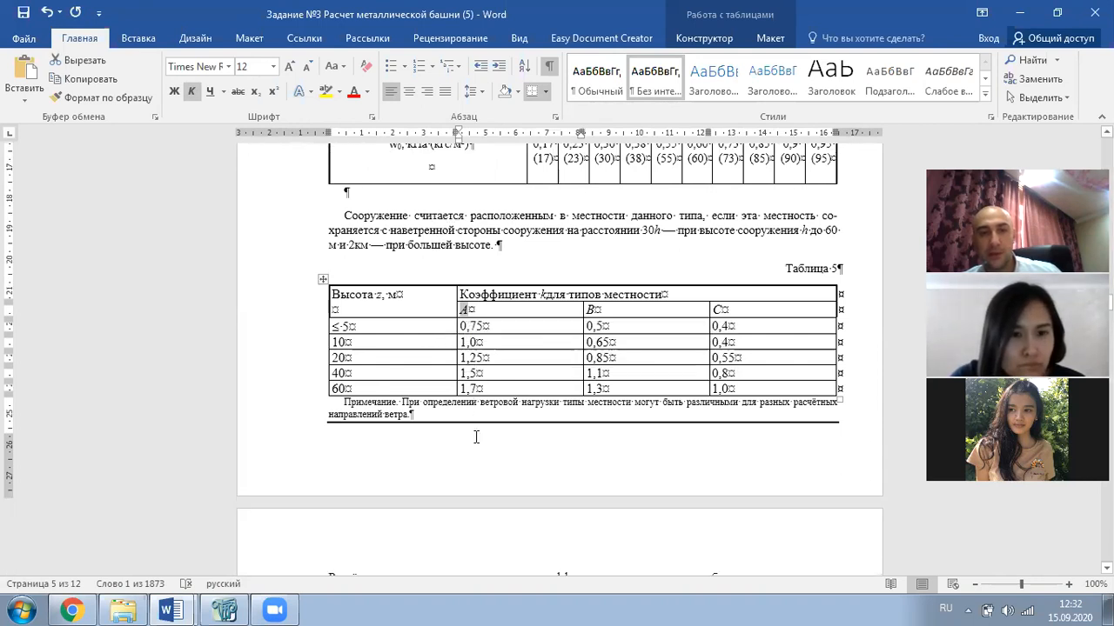
{"action": "left_click_drag", "start_coordinate": [476, 331], "coordinate": [476, 392]}
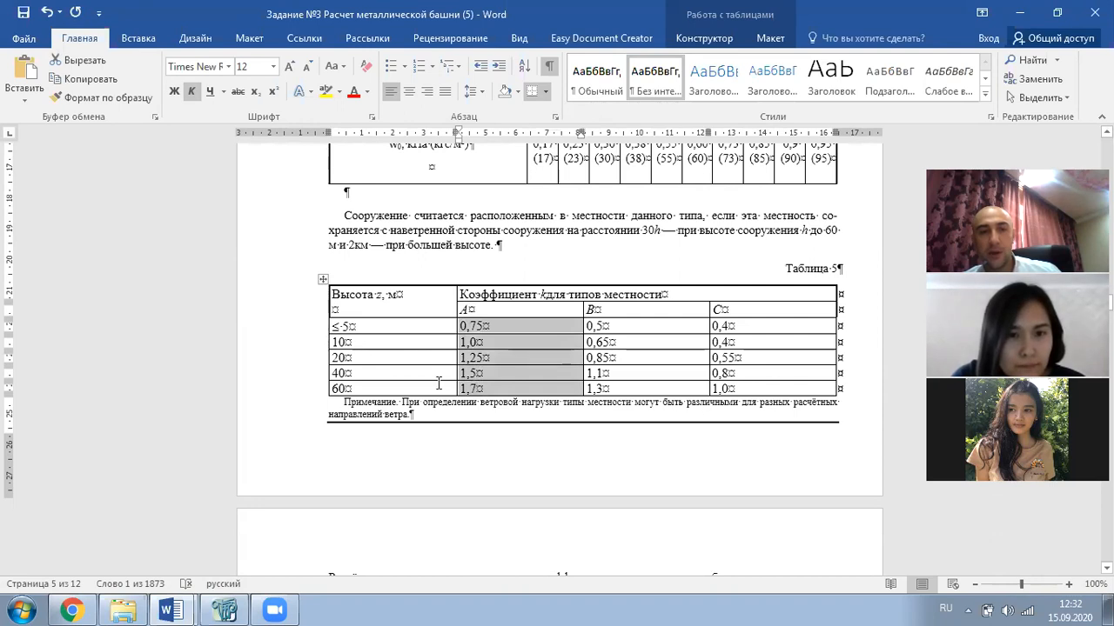
{"action": "scroll", "coordinate": [435, 380], "scroll_direction": "down", "scroll_amount": 5}
{"action": "scroll", "coordinate": [438, 380], "scroll_direction": "down", "scroll_amount": 10}
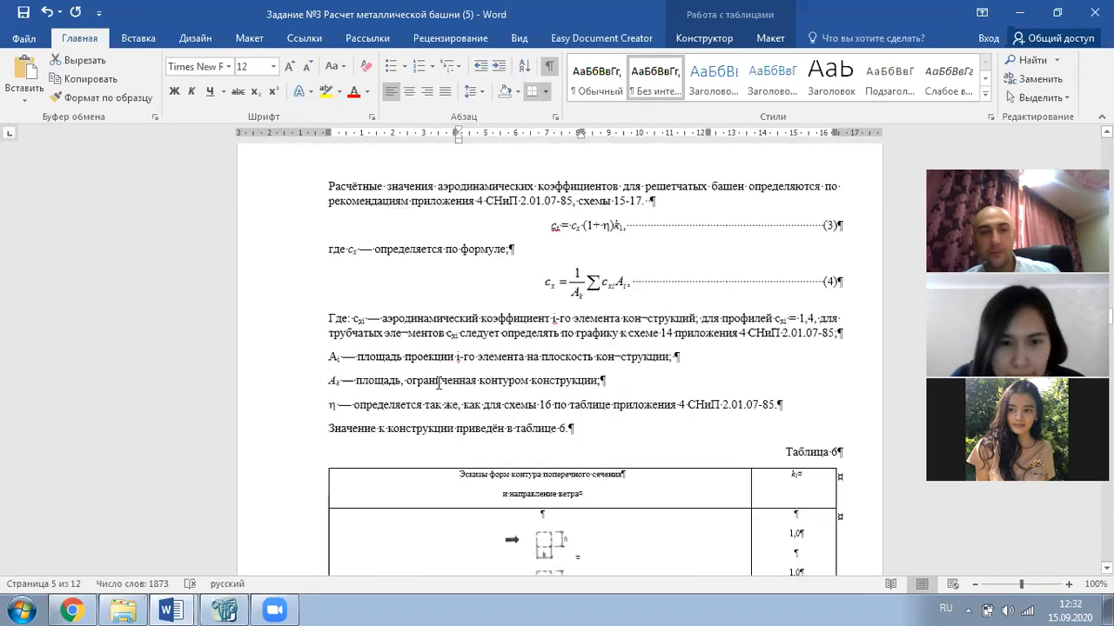
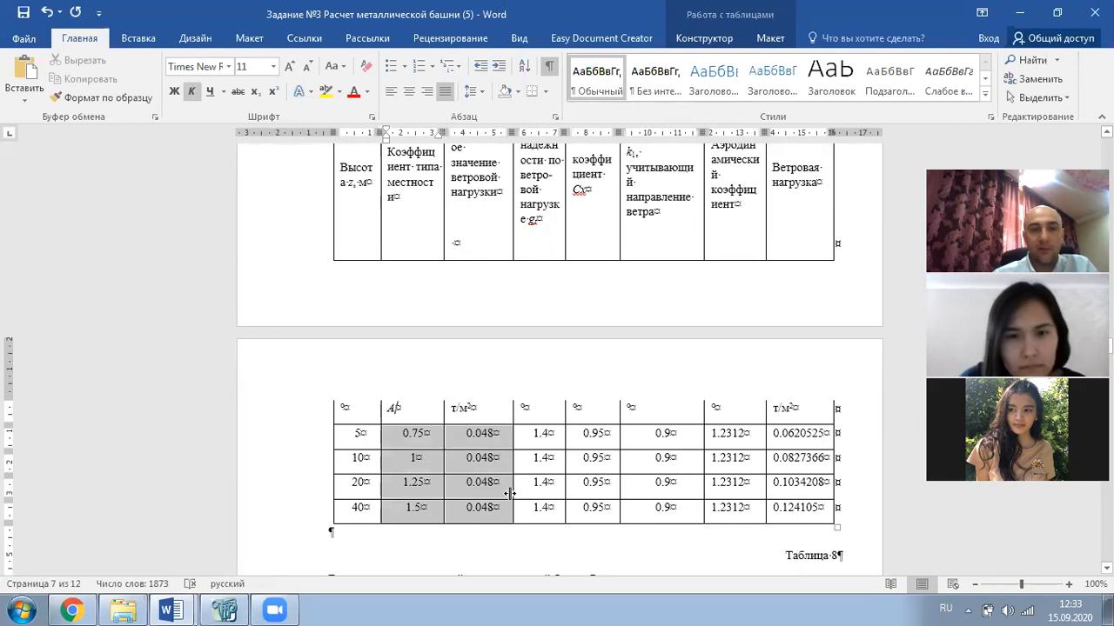
- Change the т/м² value from 0.048 to 0.017 in the 5 m and 10 m rows
{"action": "left_click", "coordinate": [493, 433]}
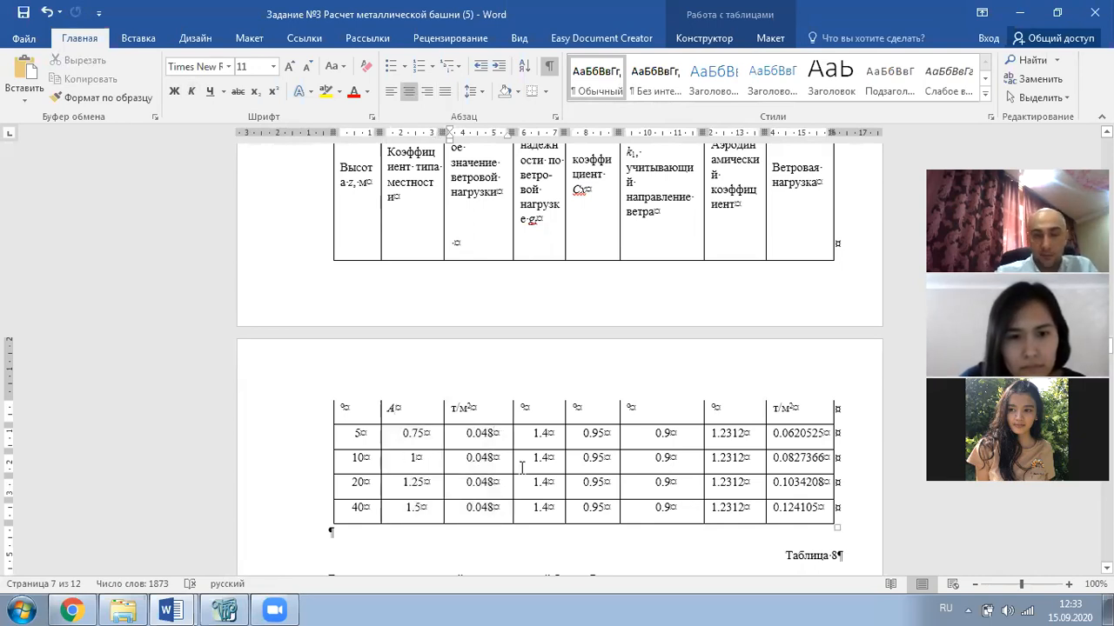
{"action": "scroll", "coordinate": [537, 437], "scroll_direction": "up", "scroll_amount": 1}
{"action": "scroll", "coordinate": [538, 438], "scroll_direction": "down", "scroll_amount": 1}
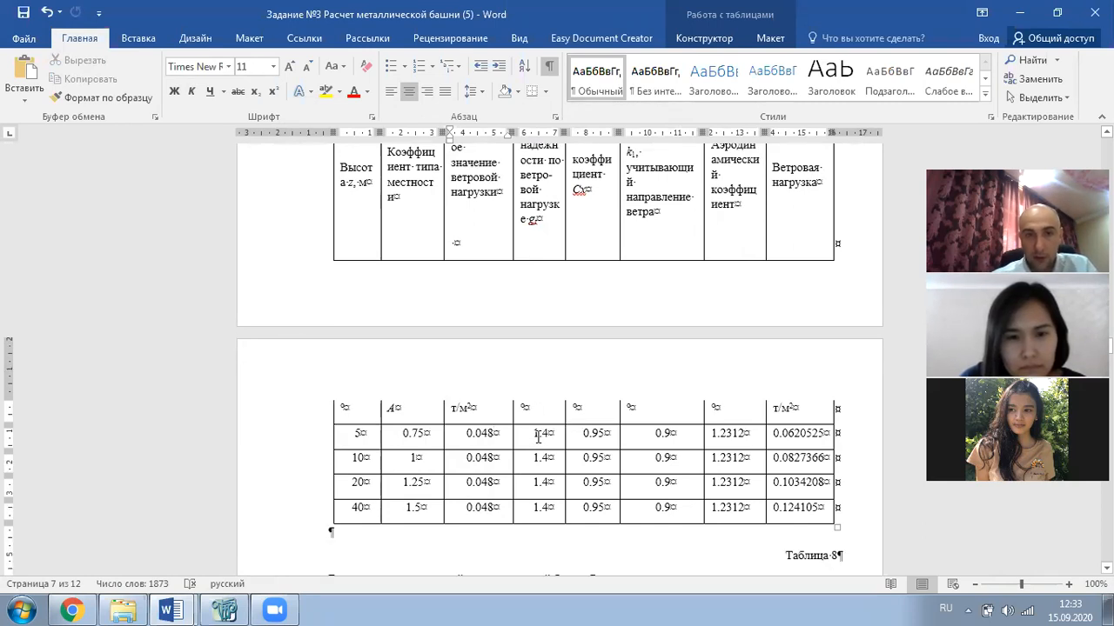
{"action": "key", "text": "BackSpace"}
{"action": "key", "text": "BackSpace"}
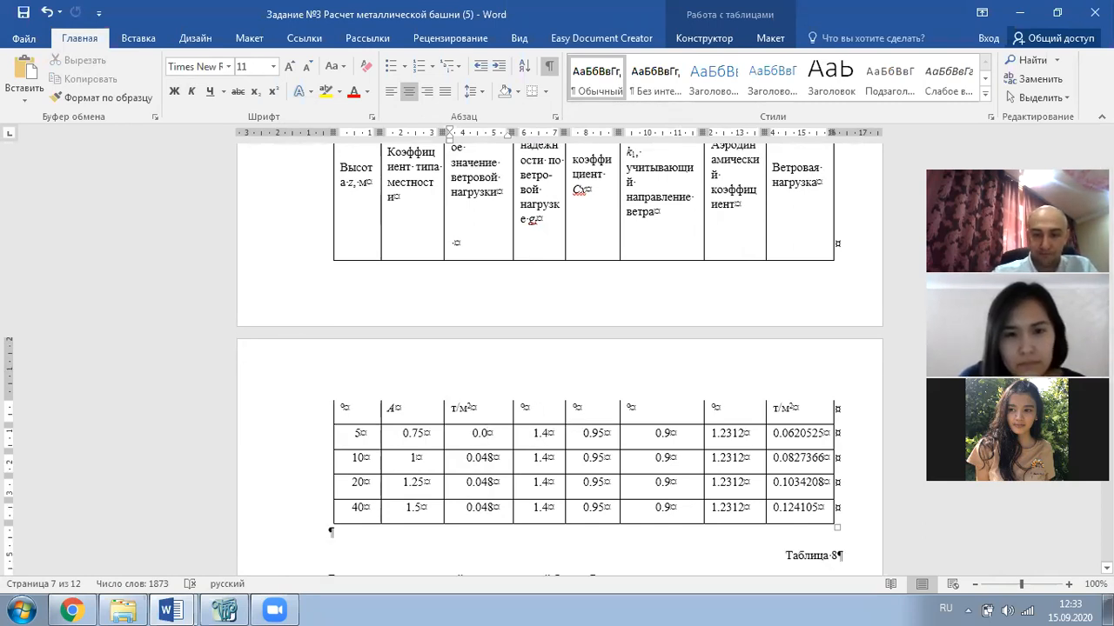
{"action": "type", "text": "17"}
{"action": "left_click", "coordinate": [502, 461]}
{"action": "key", "text": "BackSpace"}
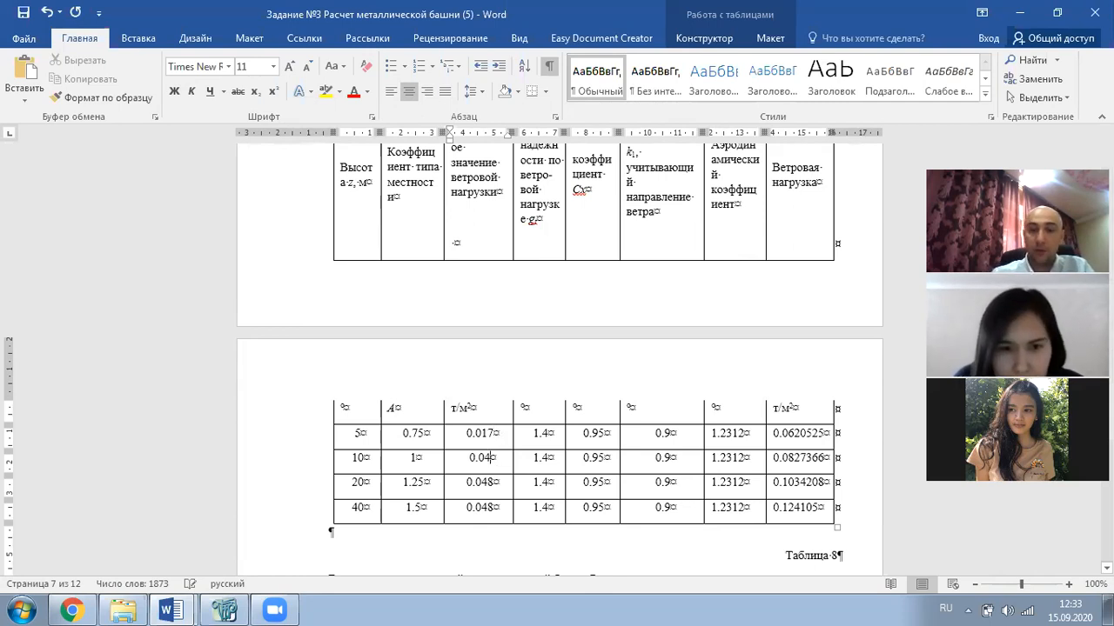
{"action": "key", "text": "BackSpace"}
{"action": "type", "text": "17"}
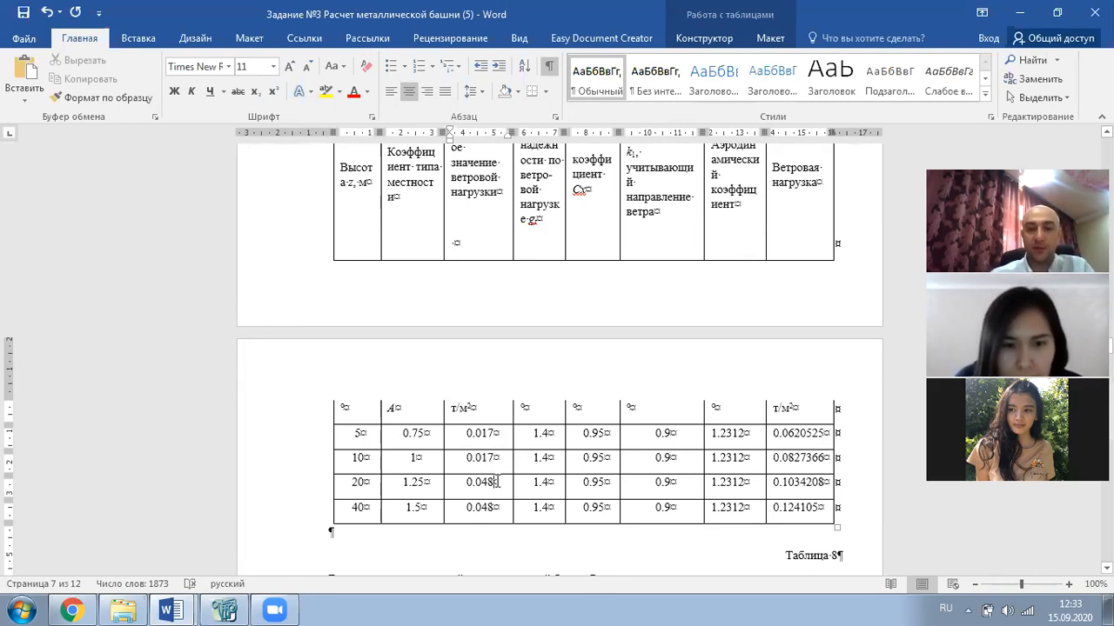
- Change the 20 m row's т/м² value to 0.017 and start editing the 40 m row
{"action": "left_click", "coordinate": [498, 481]}
{"action": "key", "text": "BackSpace"}
{"action": "key", "text": "BackSpace"}
{"action": "type", "text": "17"}
{"action": "left_click", "coordinate": [489, 506]}
{"action": "key", "text": "BackSpace"}
{"action": "key", "text": "BackSpace"}
{"action": "type", "text": "17"}
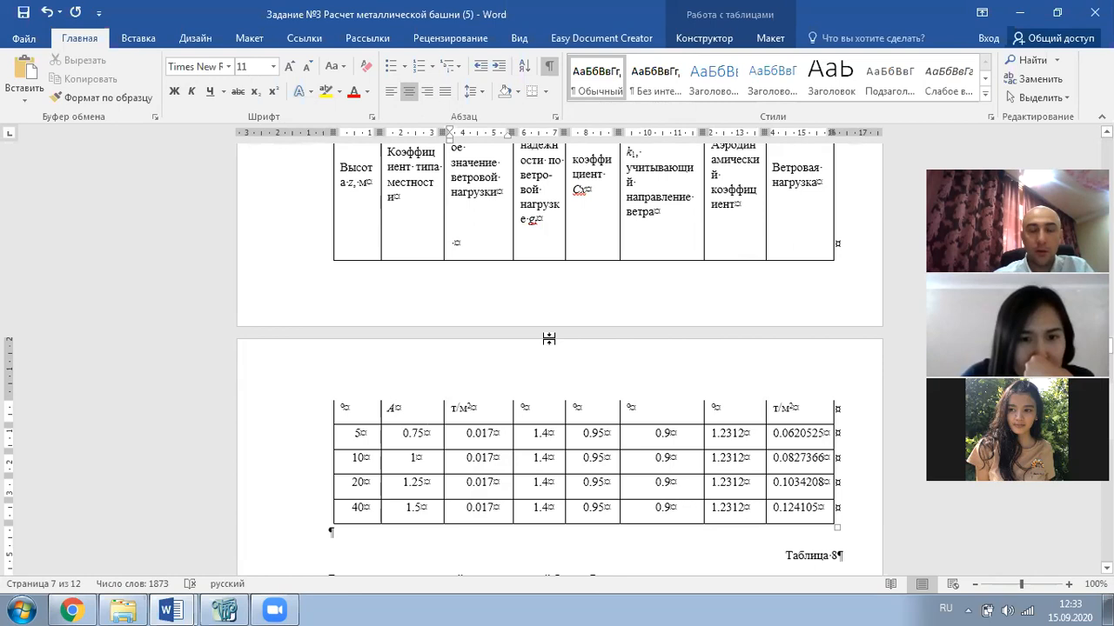
{"action": "scroll", "coordinate": [534, 200], "scroll_direction": "up", "scroll_amount": 1}
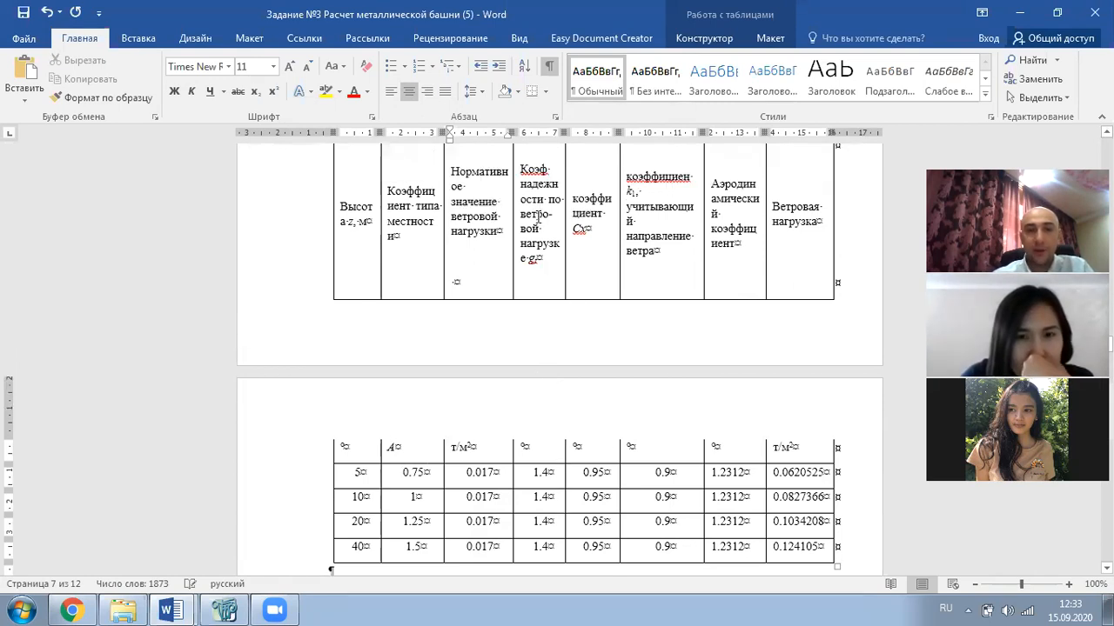
{"action": "scroll", "coordinate": [549, 261], "scroll_direction": "down", "scroll_amount": 1}
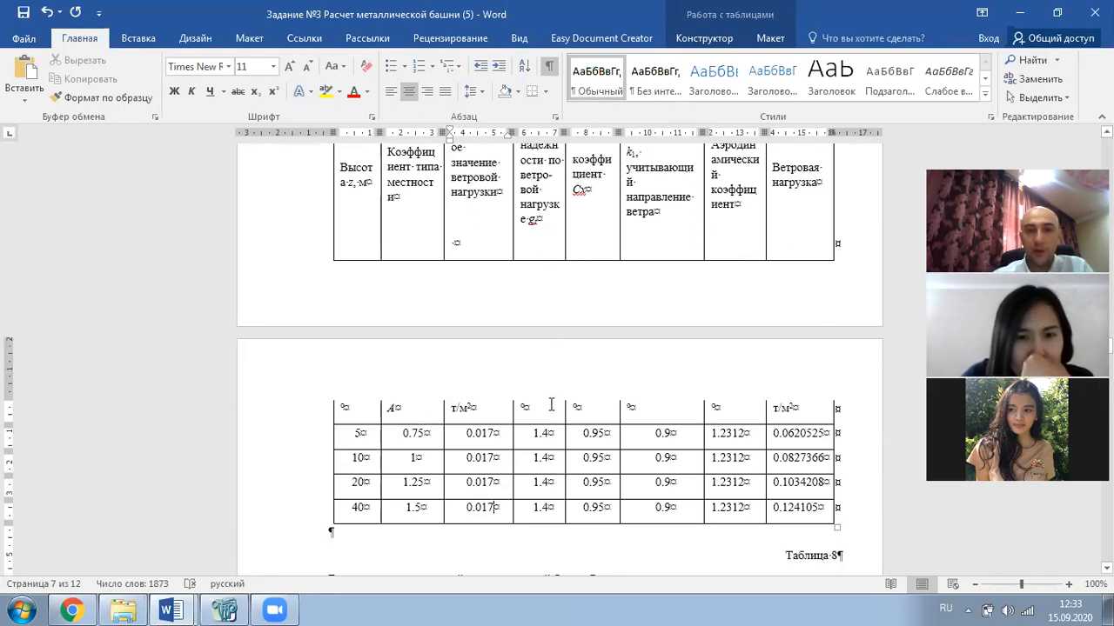
{"action": "double_click", "coordinate": [542, 435]}
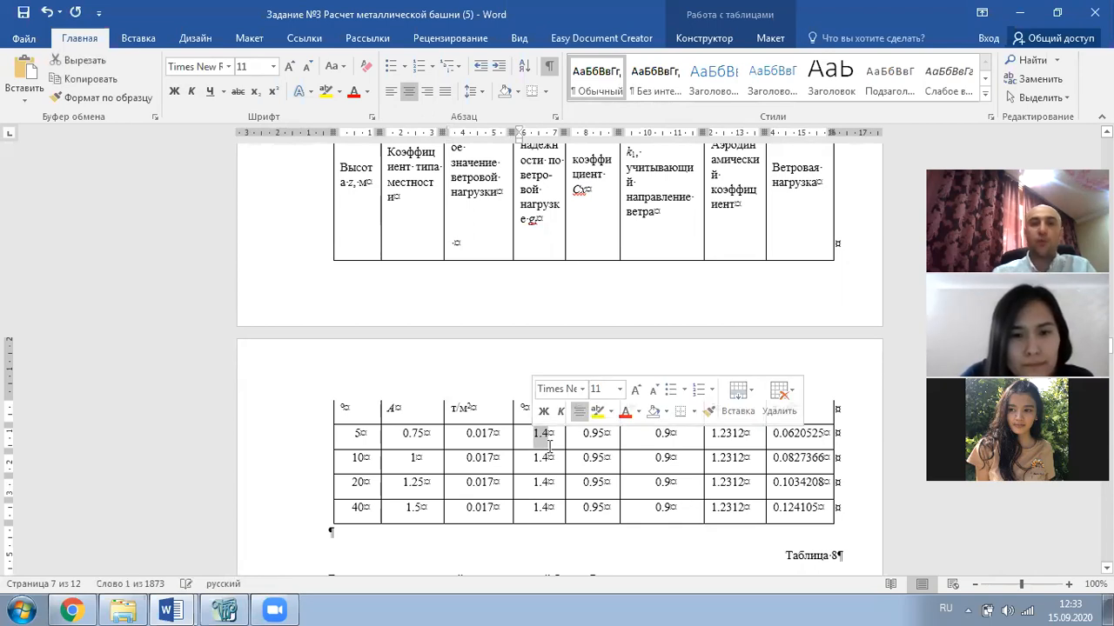
{"action": "scroll", "coordinate": [609, 448], "scroll_direction": "up", "scroll_amount": 1}
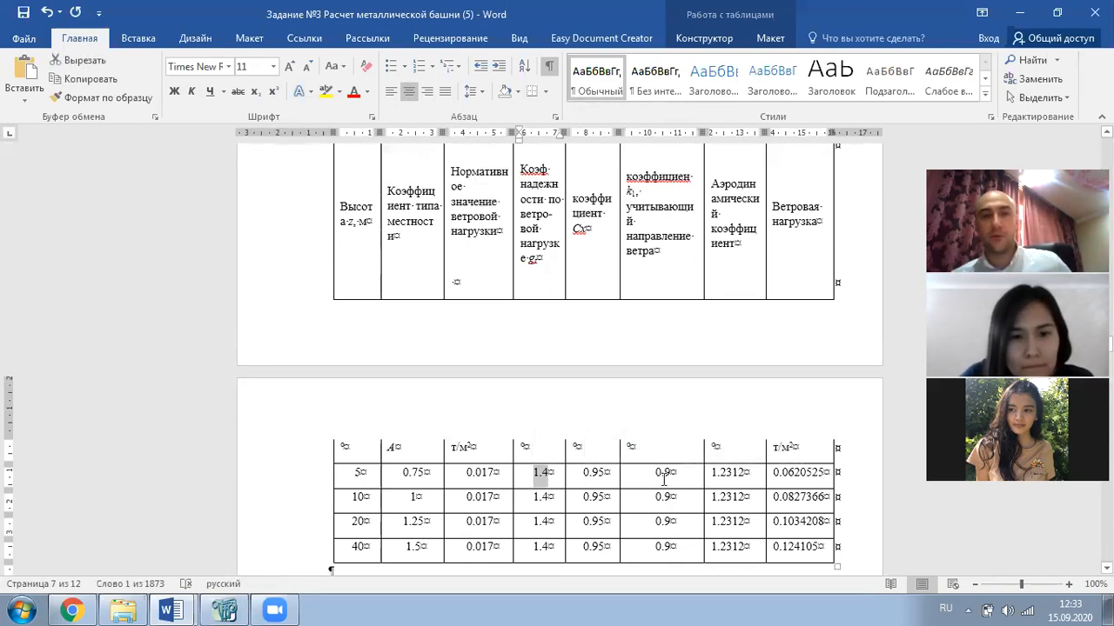
{"action": "scroll", "coordinate": [575, 278], "scroll_direction": "up", "scroll_amount": 1}
{"action": "scroll", "coordinate": [606, 280], "scroll_direction": "down", "scroll_amount": 1}
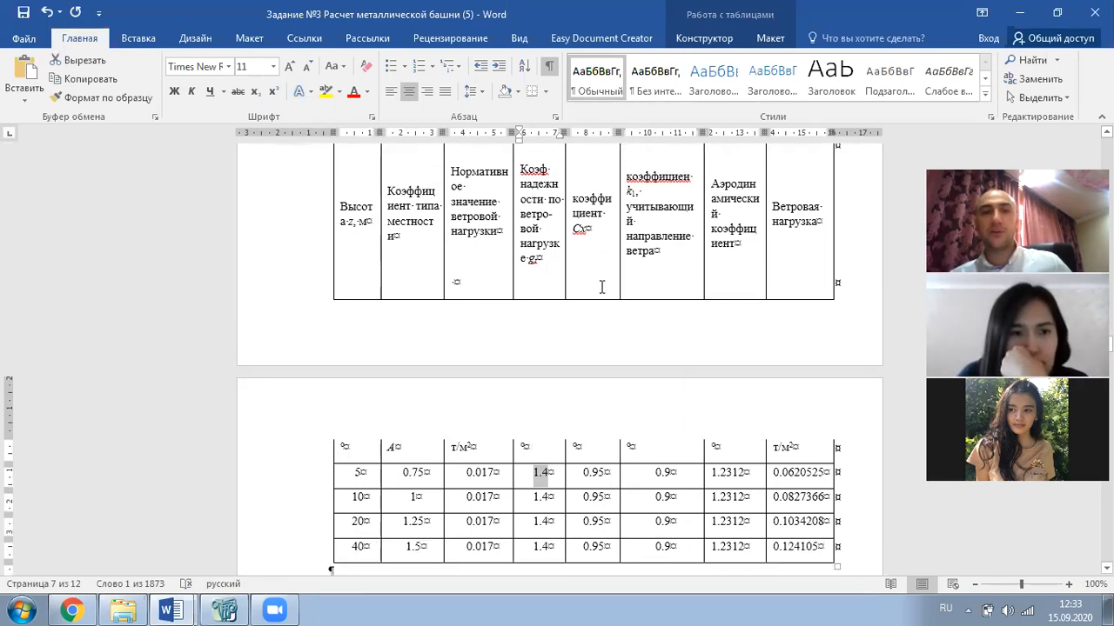
{"action": "scroll", "coordinate": [588, 417], "scroll_direction": "down", "scroll_amount": 2}
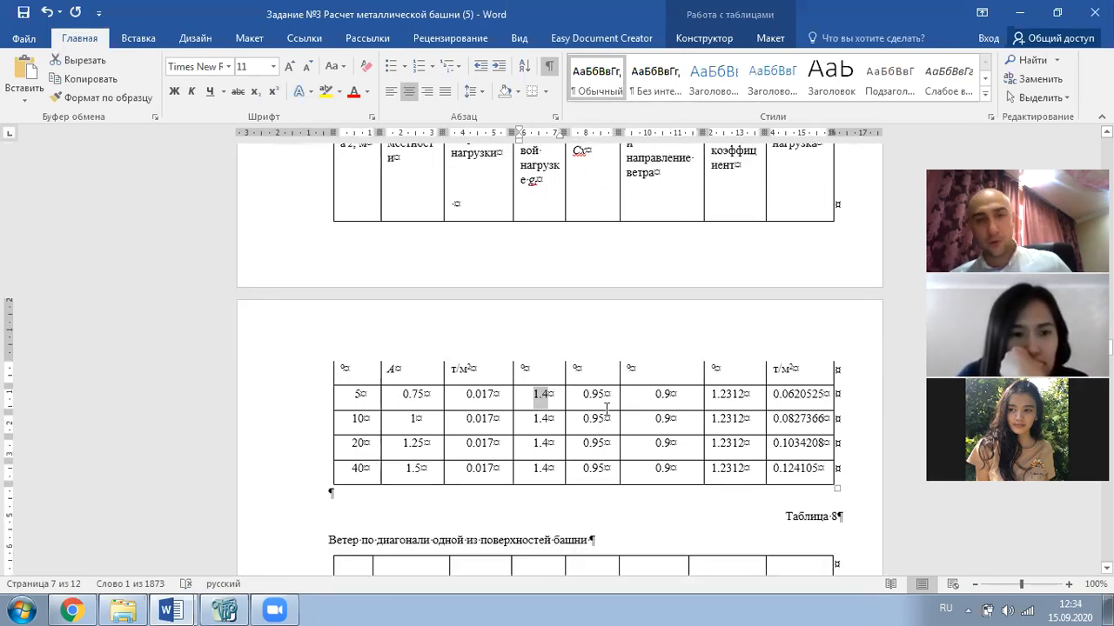
{"action": "double_click", "coordinate": [596, 394]}
{"action": "scroll", "coordinate": [598, 452], "scroll_direction": "up", "scroll_amount": 2}
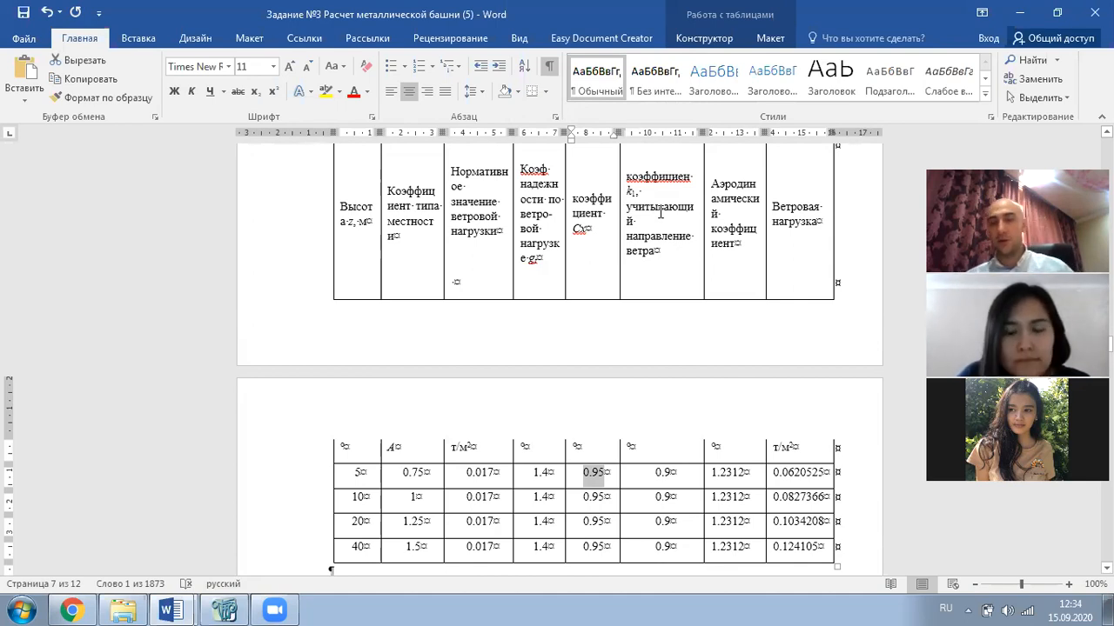
{"action": "scroll", "coordinate": [709, 425], "scroll_direction": "down", "scroll_amount": 1}
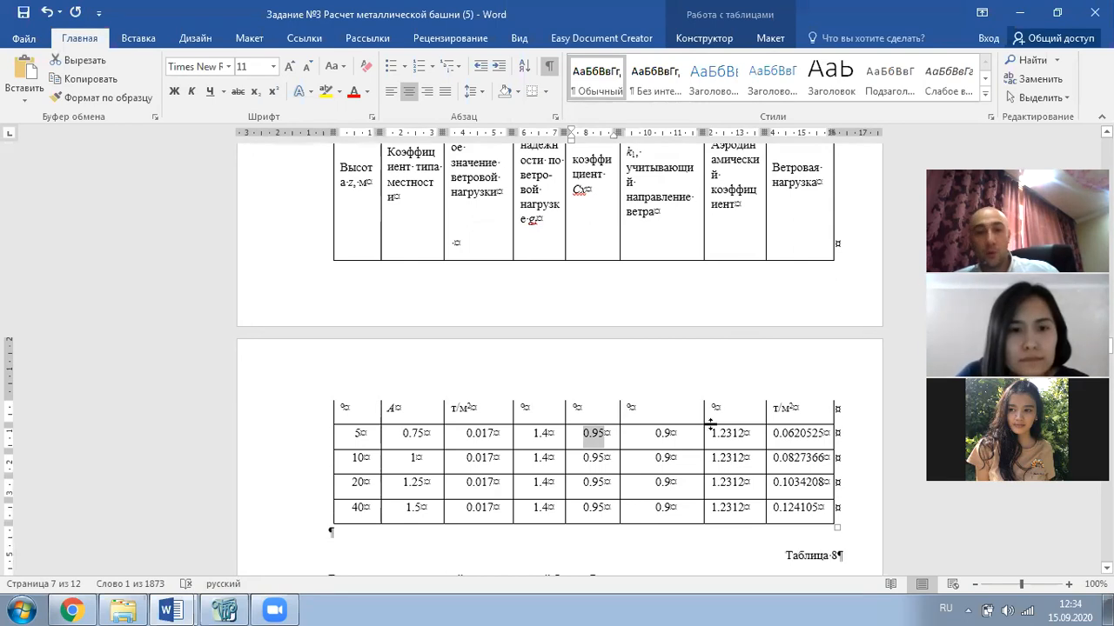
{"action": "scroll", "coordinate": [687, 501], "scroll_direction": "up", "scroll_amount": 1}
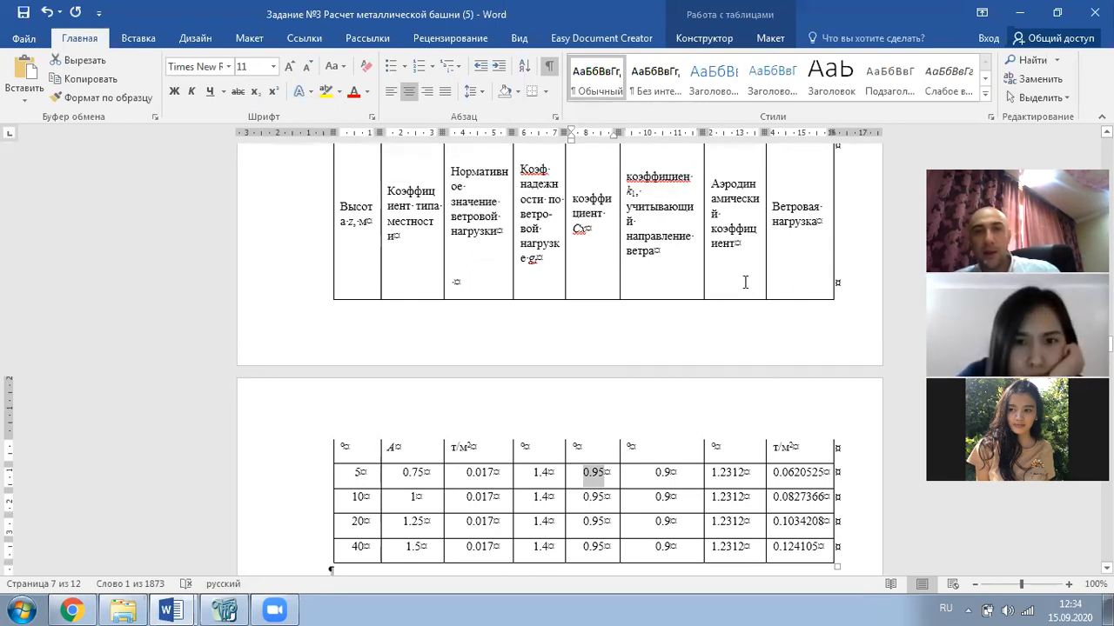
{"action": "scroll", "coordinate": [705, 405], "scroll_direction": "down", "scroll_amount": 2}
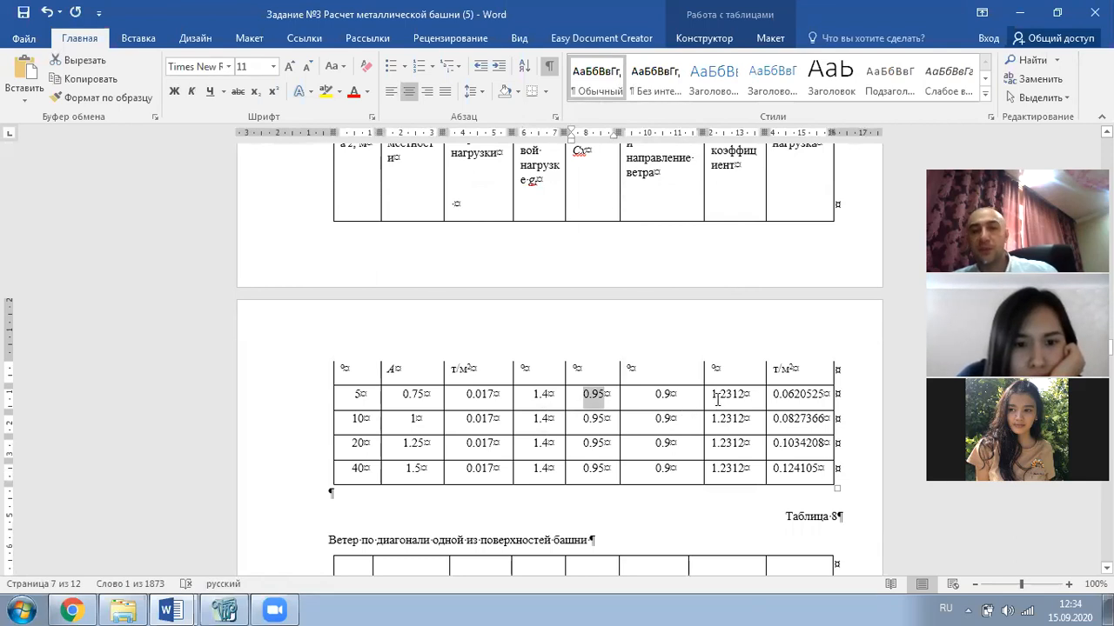
{"action": "left_click", "coordinate": [531, 396]}
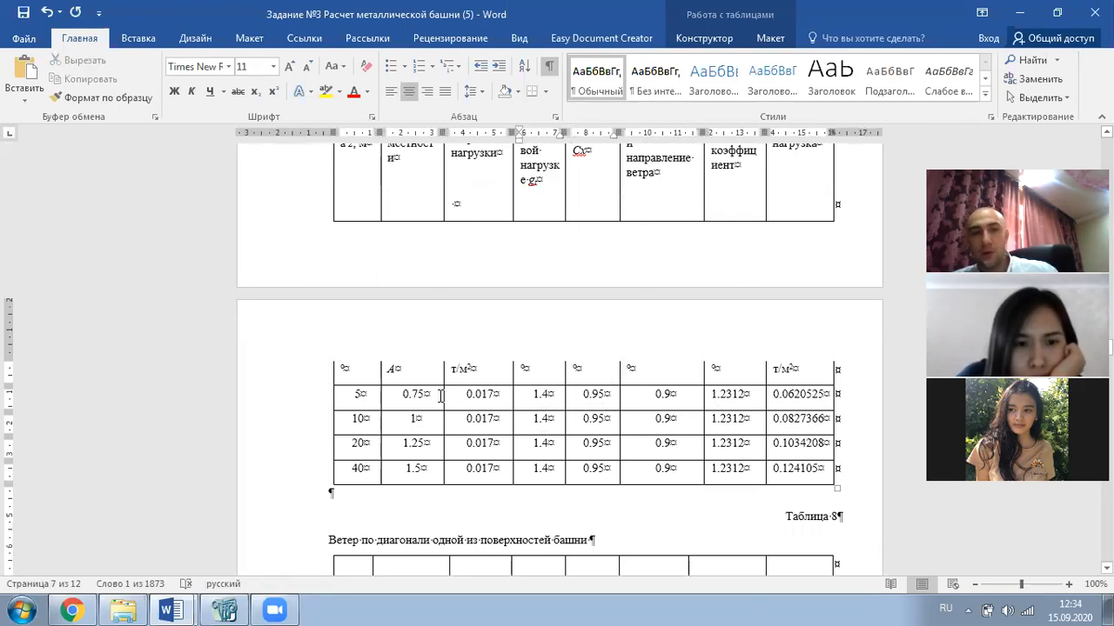
{"action": "left_click_drag", "start_coordinate": [431, 394], "coordinate": [423, 477]}
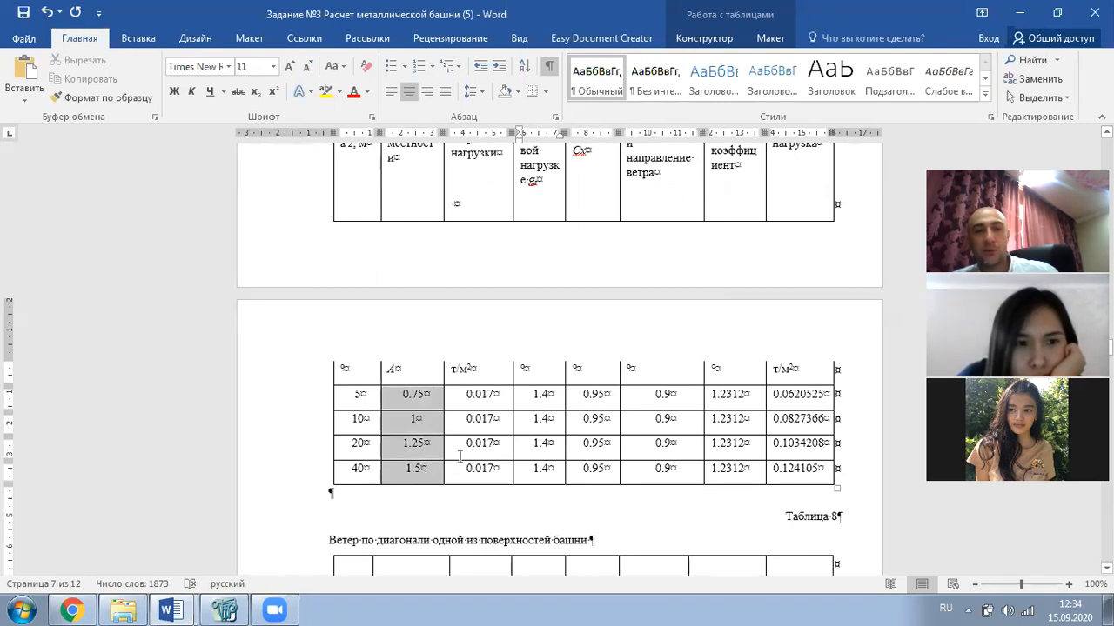
{"action": "scroll", "coordinate": [460, 456], "scroll_direction": "up", "scroll_amount": 2}
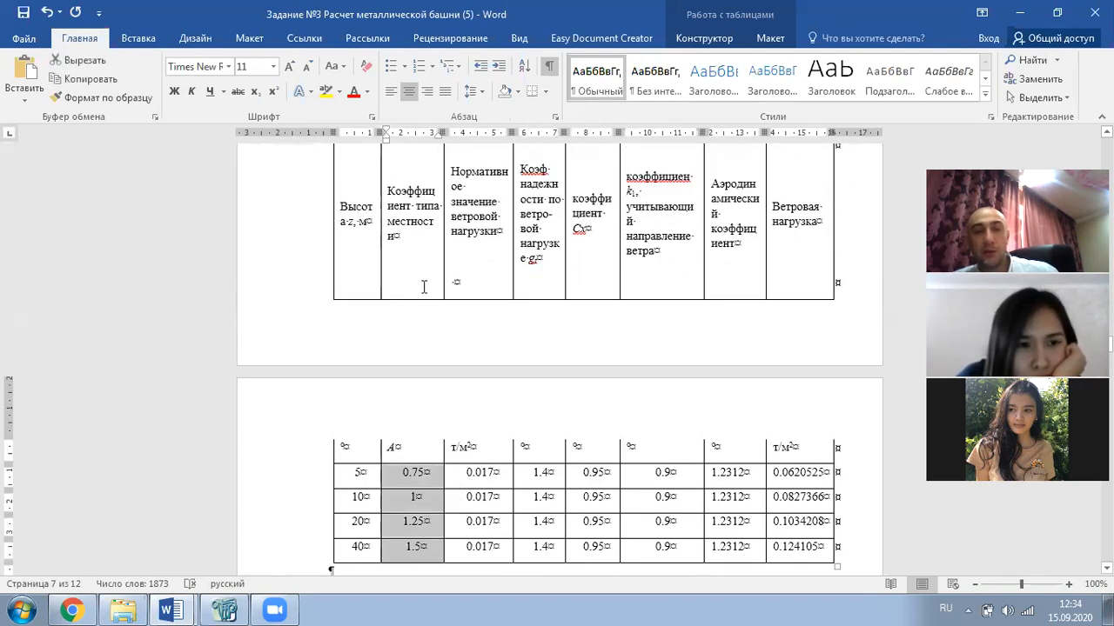
{"action": "scroll", "coordinate": [446, 287], "scroll_direction": "down", "scroll_amount": 1}
{"action": "left_click_drag", "start_coordinate": [487, 432], "coordinate": [433, 503]}
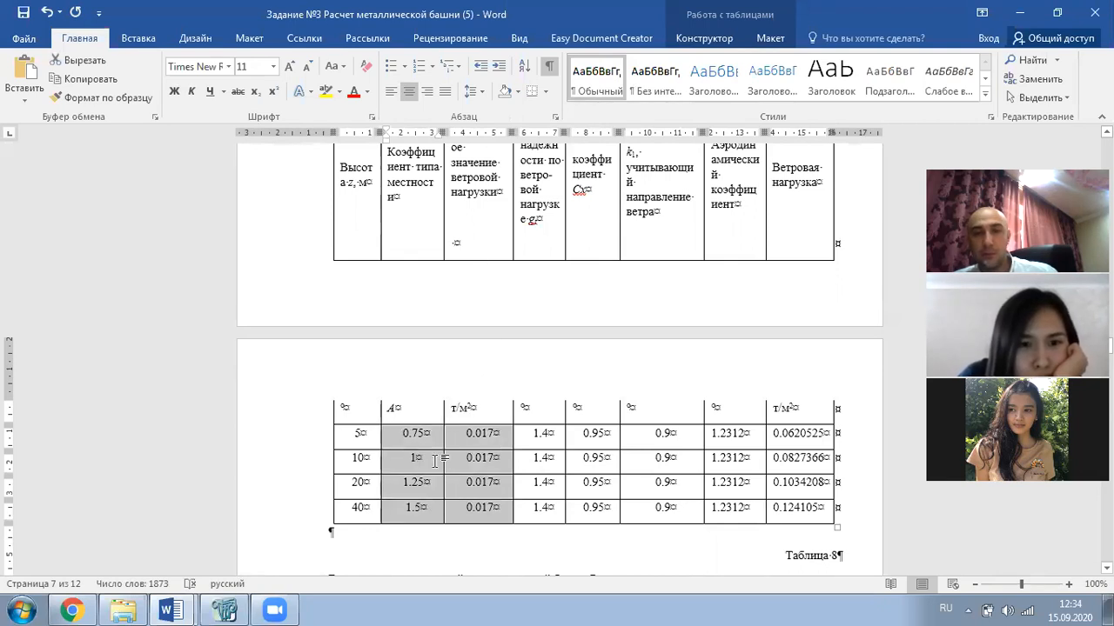
{"action": "scroll", "coordinate": [437, 461], "scroll_direction": "down", "scroll_amount": 2}
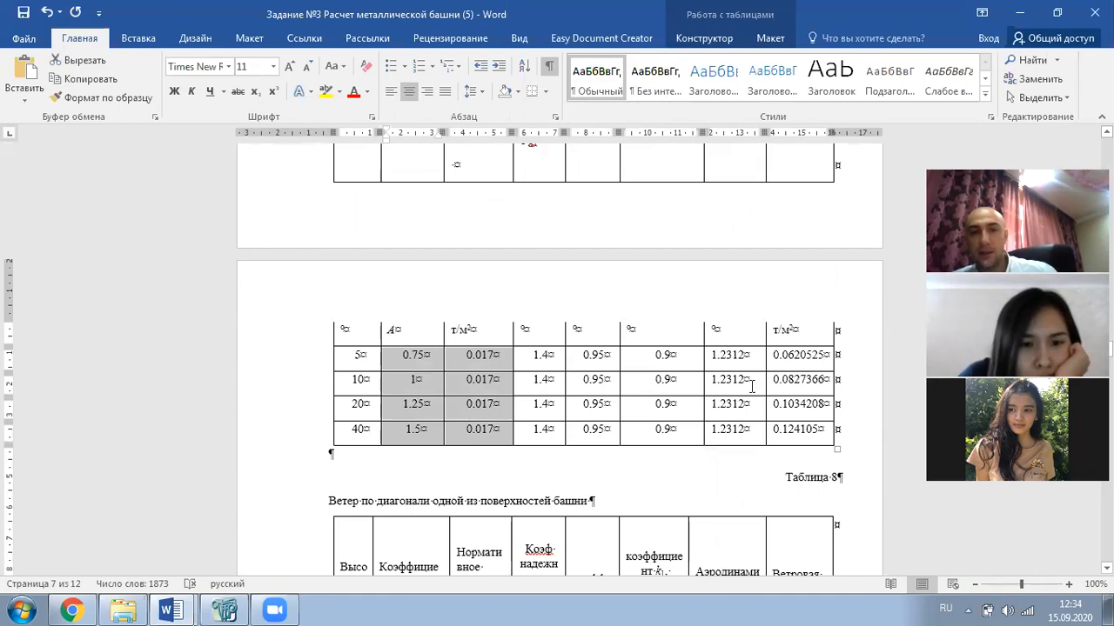
{"action": "scroll", "coordinate": [567, 392], "scroll_direction": "up", "scroll_amount": 1}
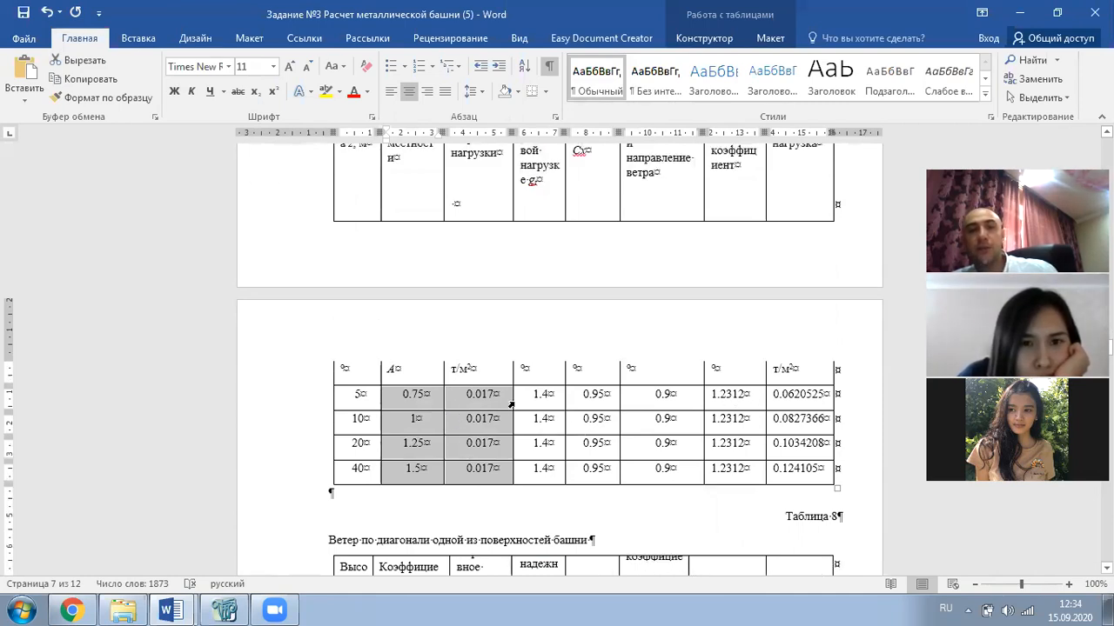
{"action": "scroll", "coordinate": [515, 406], "scroll_direction": "down", "scroll_amount": 2}
{"action": "left_click", "coordinate": [595, 390]}
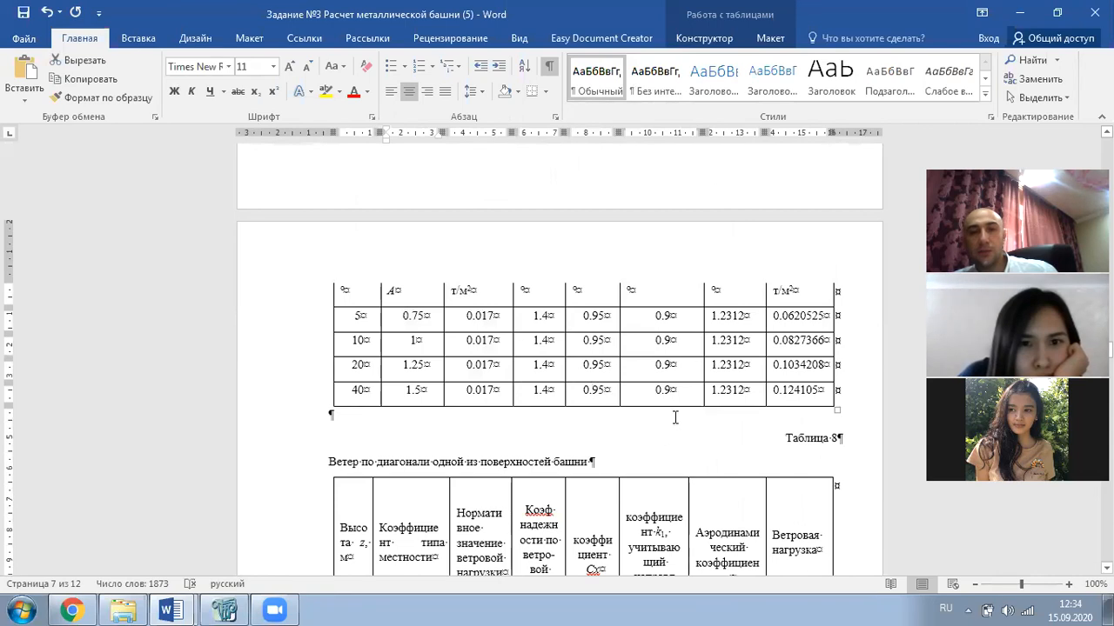
{"action": "scroll", "coordinate": [674, 418], "scroll_direction": "down", "scroll_amount": 3}
{"action": "scroll", "coordinate": [620, 264], "scroll_direction": "up", "scroll_amount": 3}
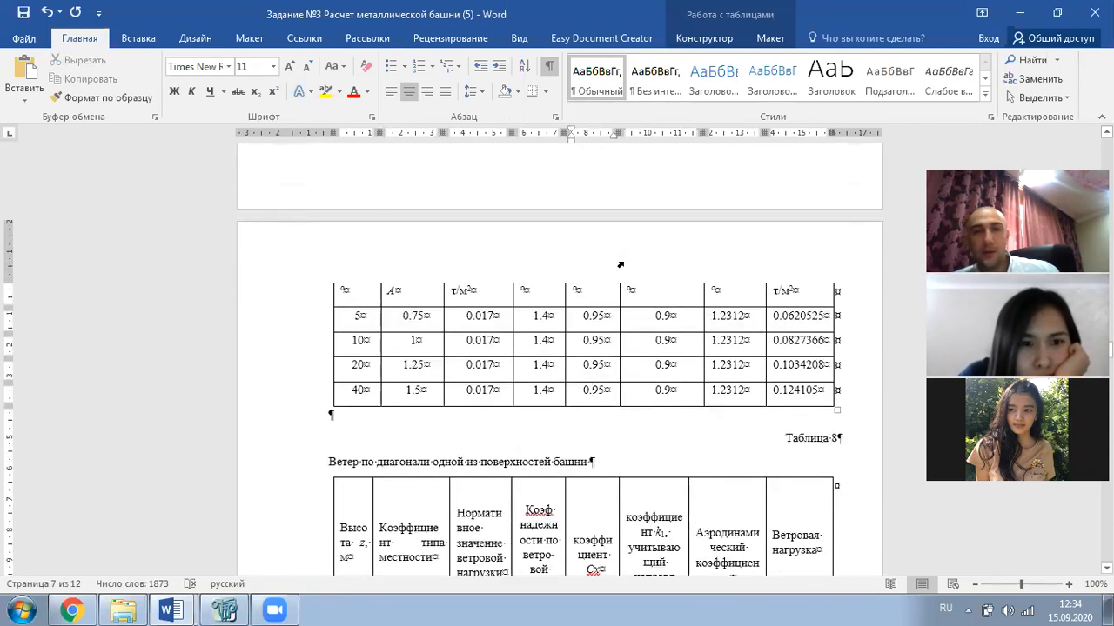
{"action": "scroll", "coordinate": [621, 264], "scroll_direction": "up", "scroll_amount": 3}
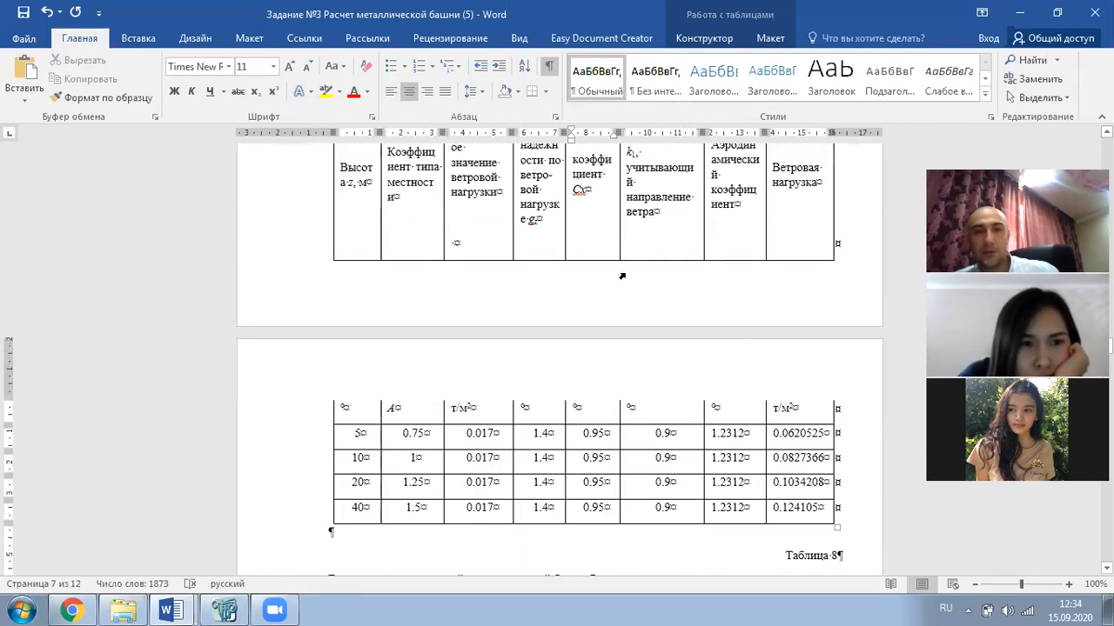
{"action": "scroll", "coordinate": [621, 275], "scroll_direction": "down", "scroll_amount": 2}
{"action": "scroll", "coordinate": [555, 310], "scroll_direction": "up", "scroll_amount": 5}
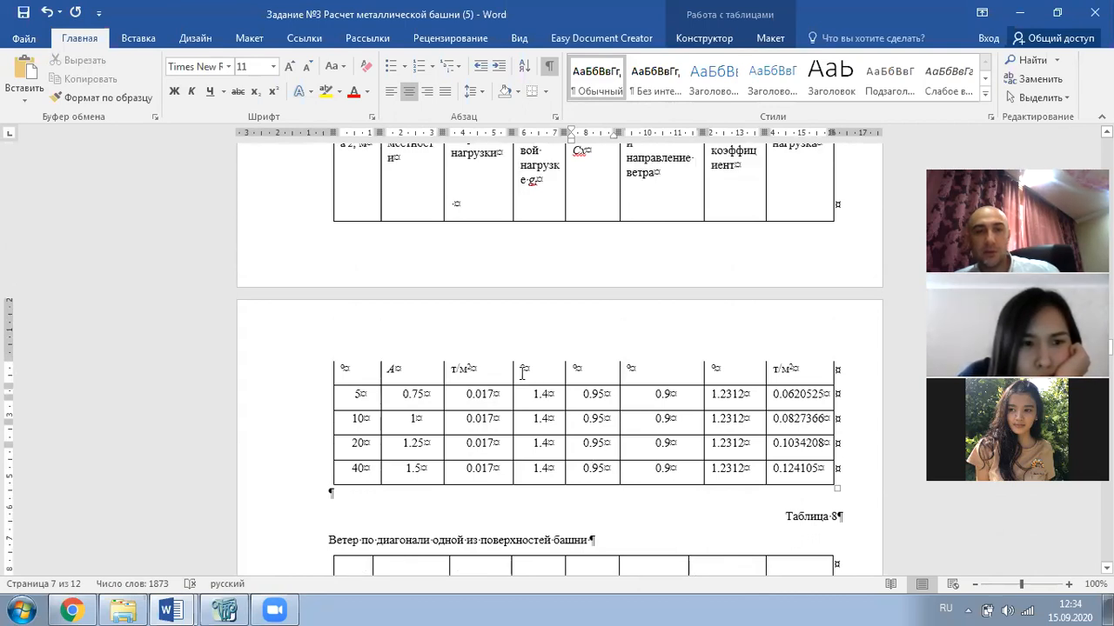
{"action": "scroll", "coordinate": [522, 374], "scroll_direction": "down", "scroll_amount": 13}
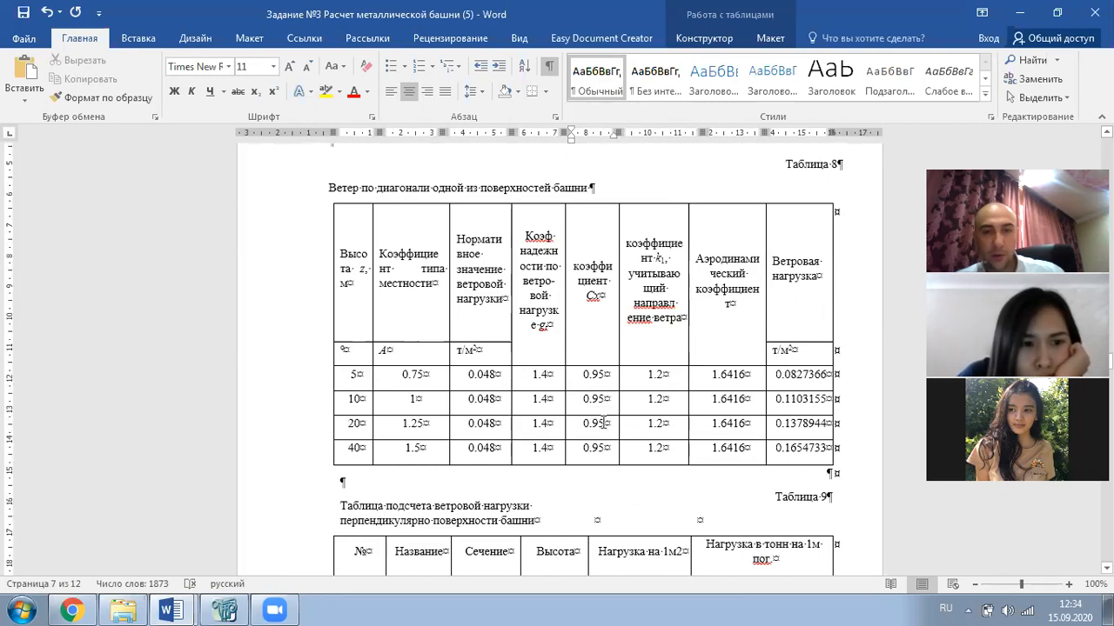
{"action": "scroll", "coordinate": [635, 440], "scroll_direction": "up", "scroll_amount": 2}
{"action": "scroll", "coordinate": [636, 440], "scroll_direction": "up", "scroll_amount": 8}
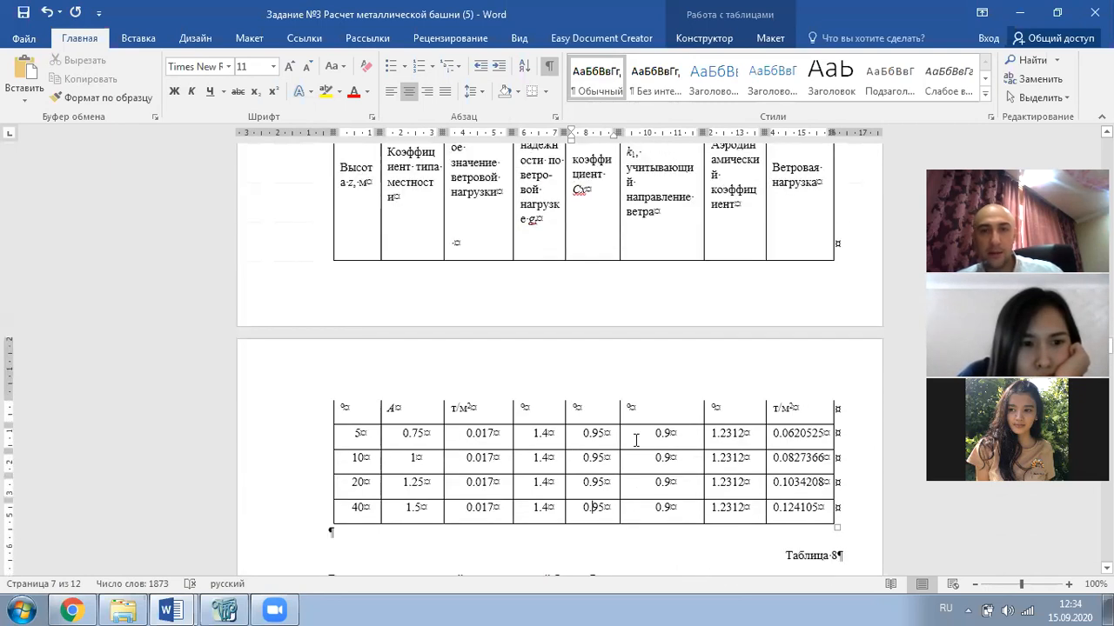
{"action": "scroll", "coordinate": [440, 243], "scroll_direction": "up", "scroll_amount": 1}
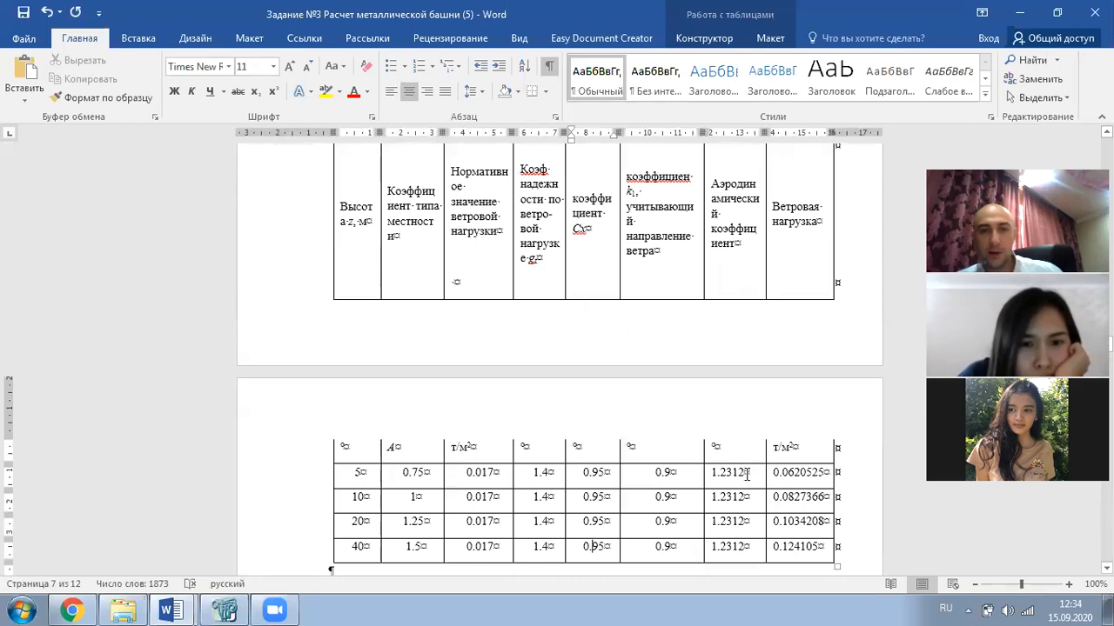
{"action": "left_click_drag", "start_coordinate": [749, 474], "coordinate": [720, 475]}
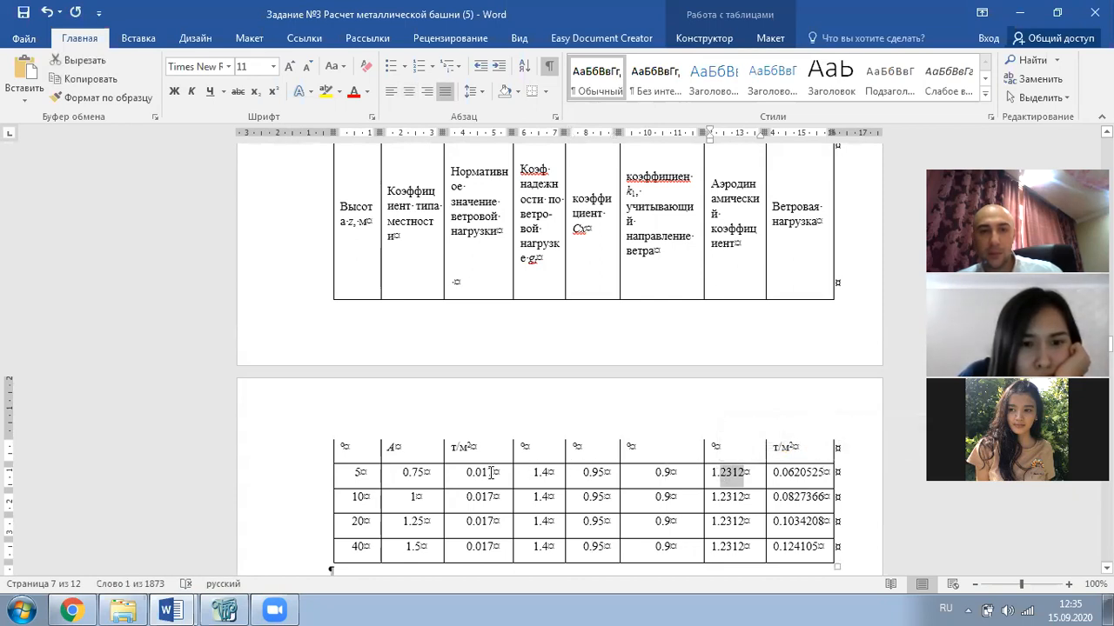
{"action": "scroll", "coordinate": [491, 469], "scroll_direction": "down", "scroll_amount": 2}
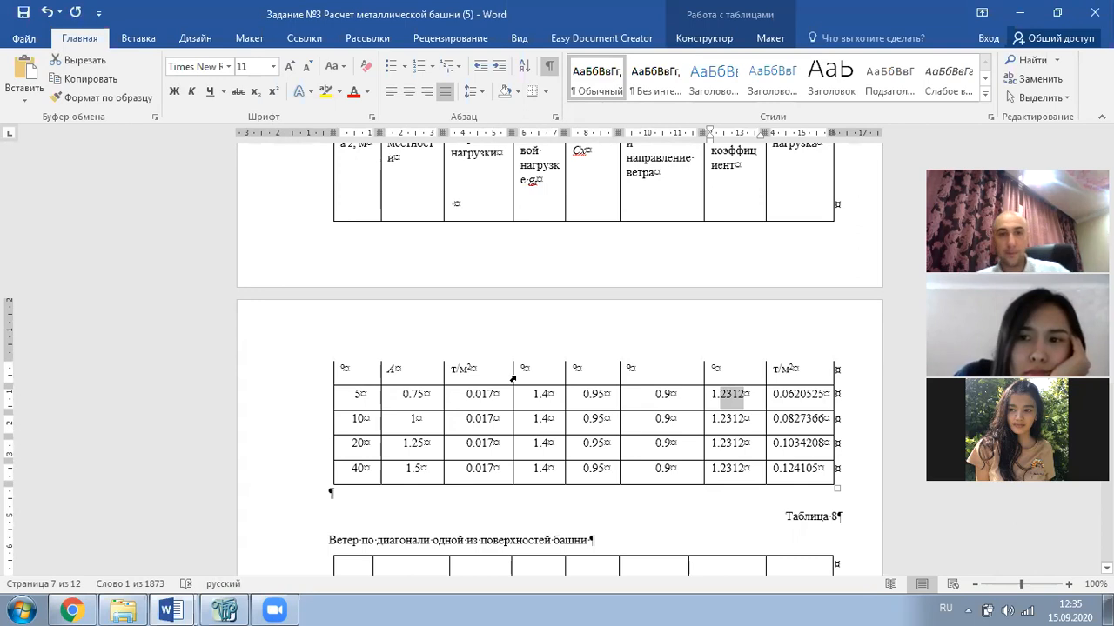
{"action": "scroll", "coordinate": [605, 398], "scroll_direction": "up", "scroll_amount": 1}
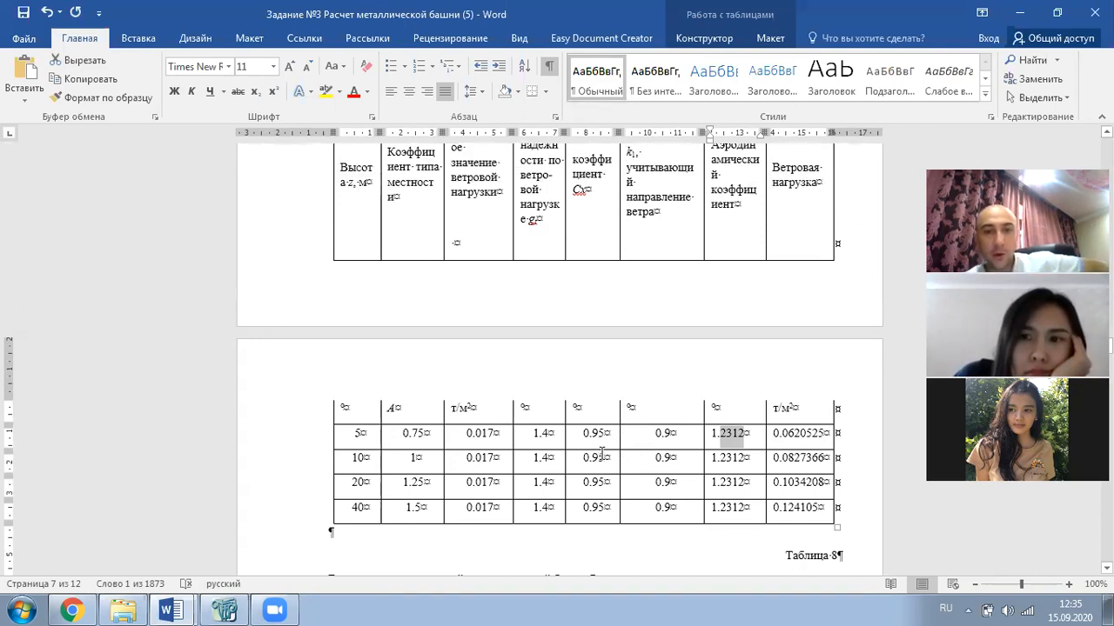
- Apply yellow highlighting to 0.75, 0.017 and 1.4, then to 1.2312, in the 5 m row
{"action": "left_click", "coordinate": [603, 453]}
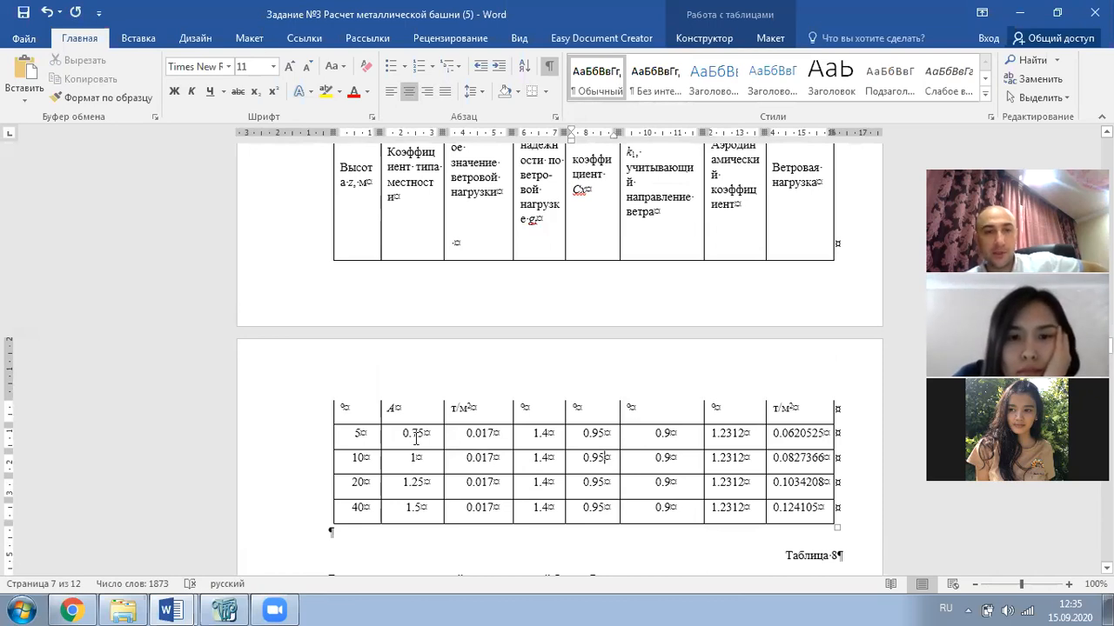
{"action": "left_click_drag", "start_coordinate": [405, 432], "coordinate": [427, 438]}
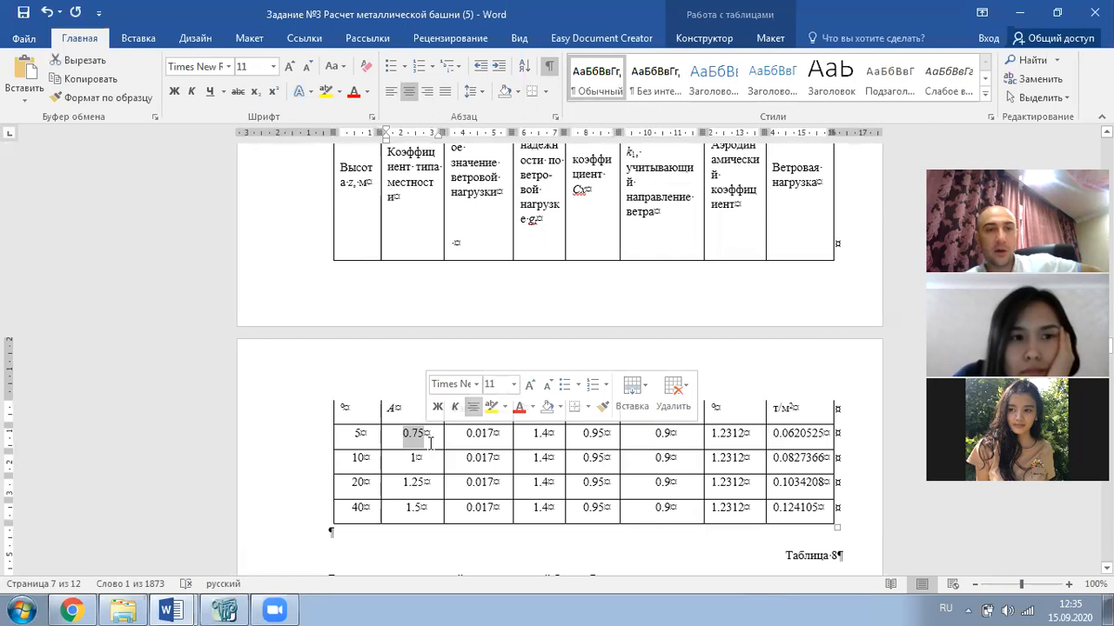
{"action": "left_click_drag", "start_coordinate": [469, 432], "coordinate": [547, 438]}
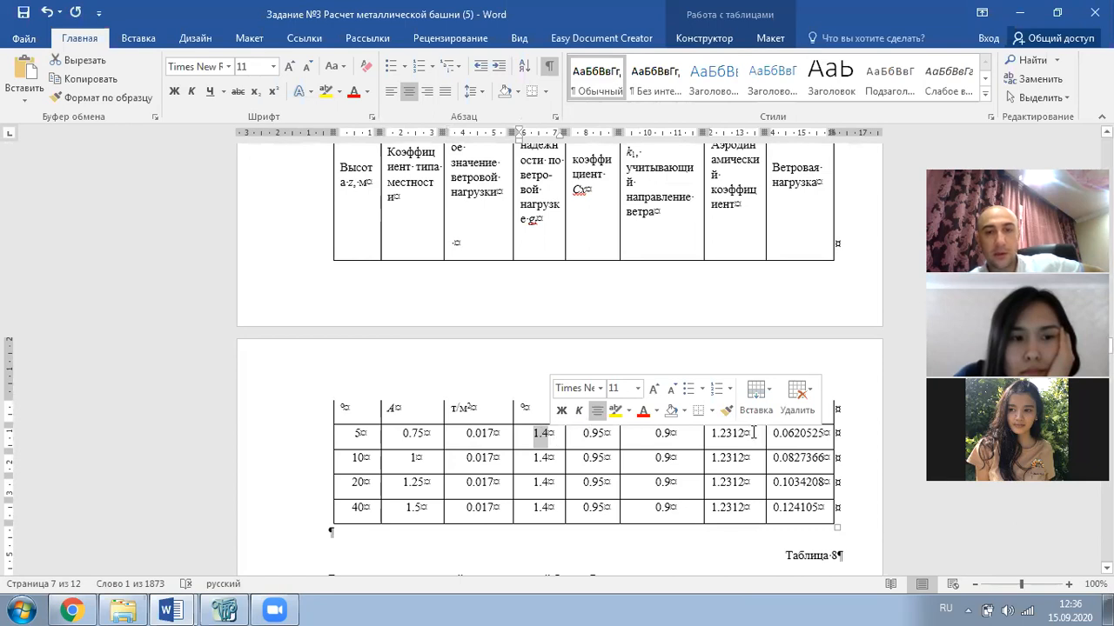
{"action": "left_click_drag", "start_coordinate": [712, 433], "coordinate": [749, 435]}
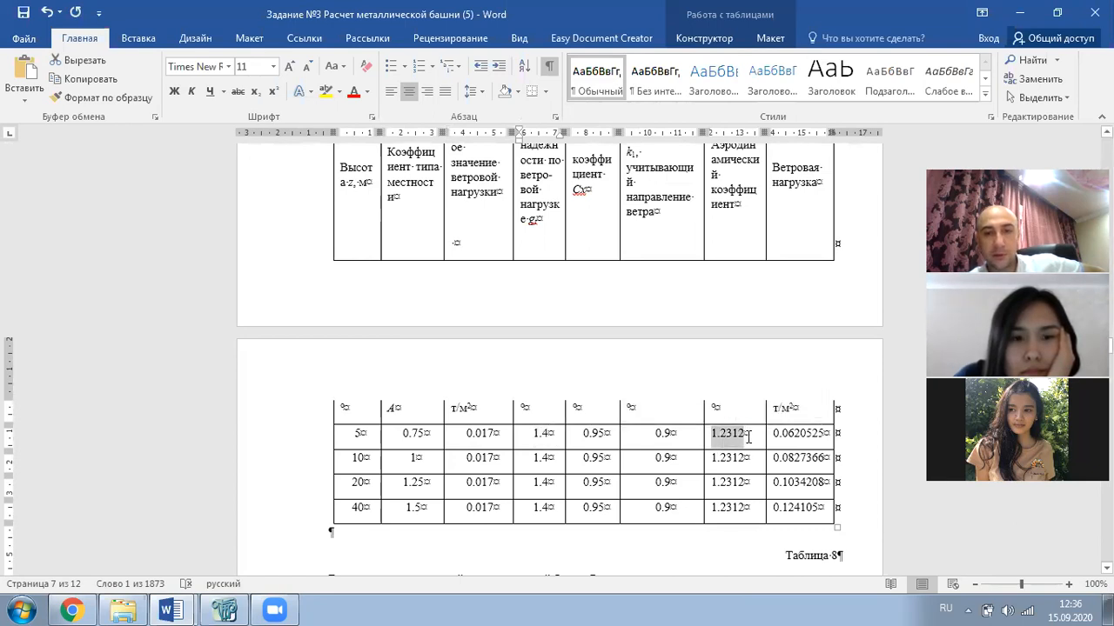
{"action": "left_click_drag", "start_coordinate": [596, 433], "coordinate": [654, 439]}
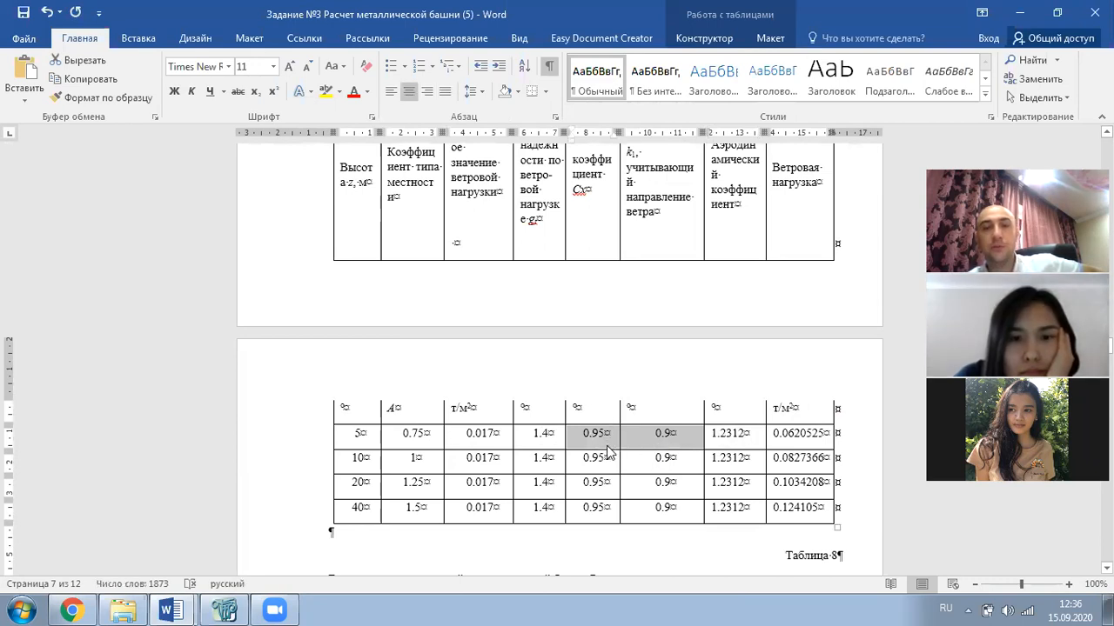
{"action": "left_click_drag", "start_coordinate": [750, 433], "coordinate": [712, 438]}
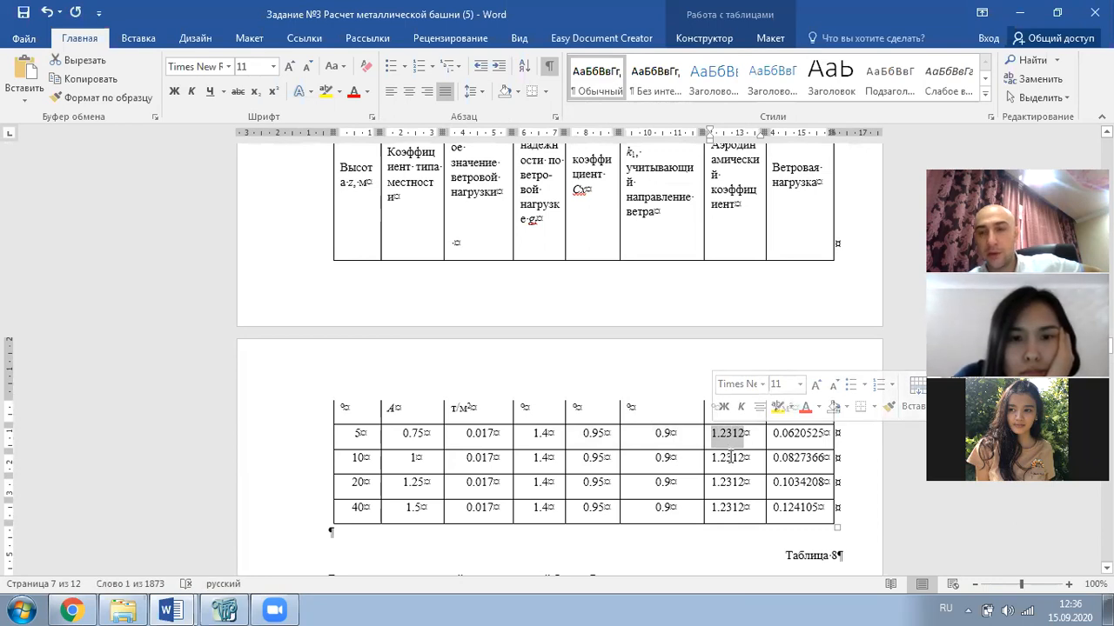
{"action": "left_click_drag", "start_coordinate": [432, 440], "coordinate": [541, 443]}
{"action": "left_click", "coordinate": [319, 96]}
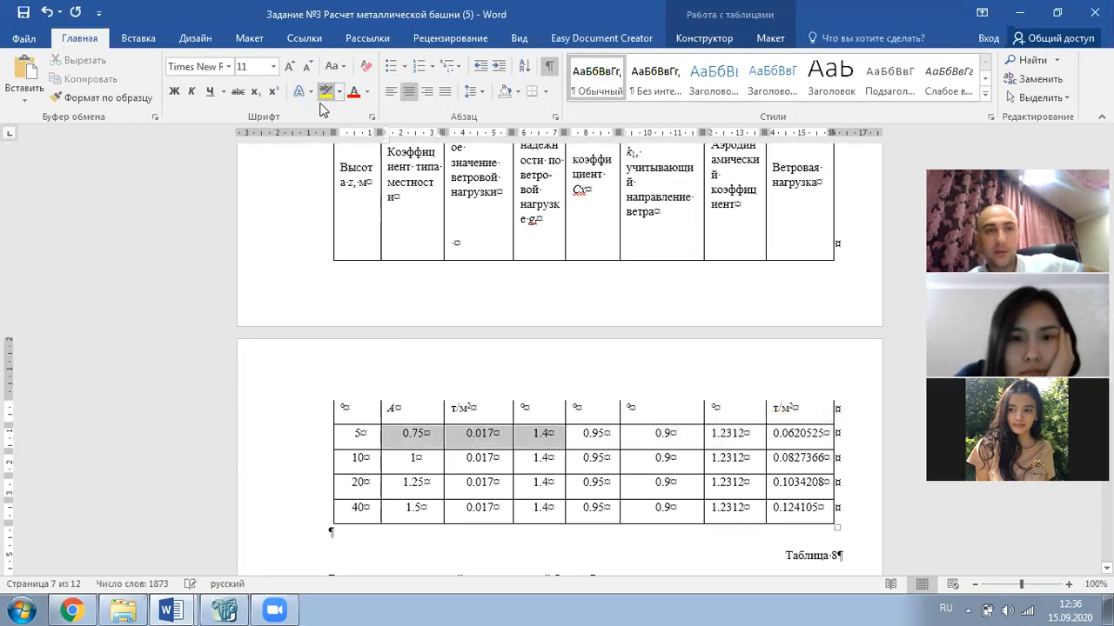
{"action": "left_click_drag", "start_coordinate": [724, 434], "coordinate": [712, 434]}
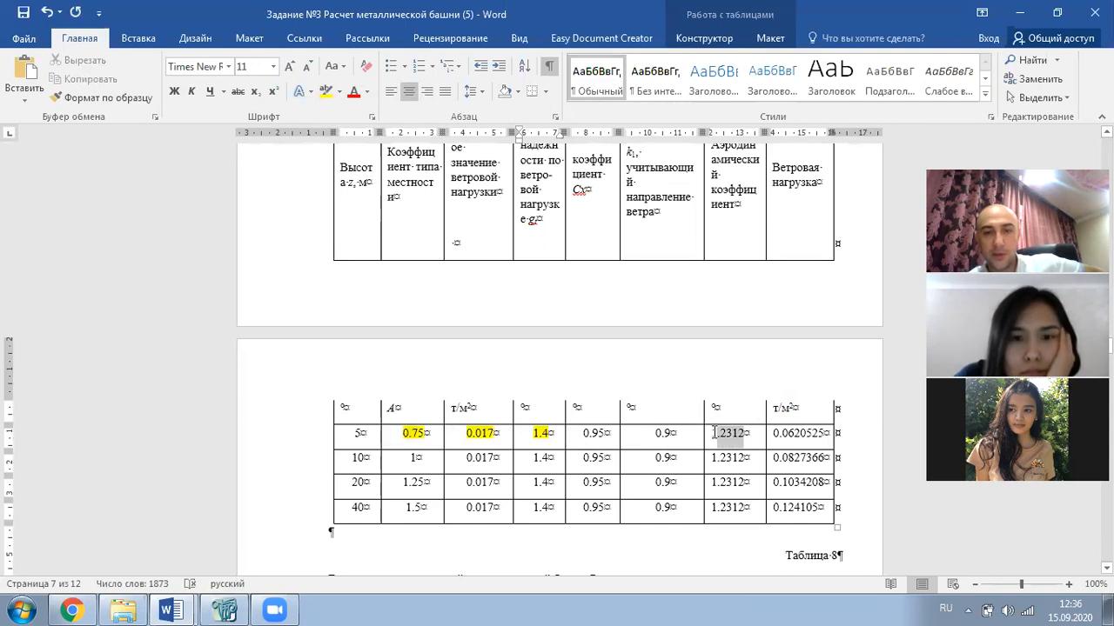
{"action": "left_click", "coordinate": [329, 96]}
- Copy the whole wind-load table from the report
{"action": "scroll", "coordinate": [552, 386], "scroll_direction": "up", "scroll_amount": 3}
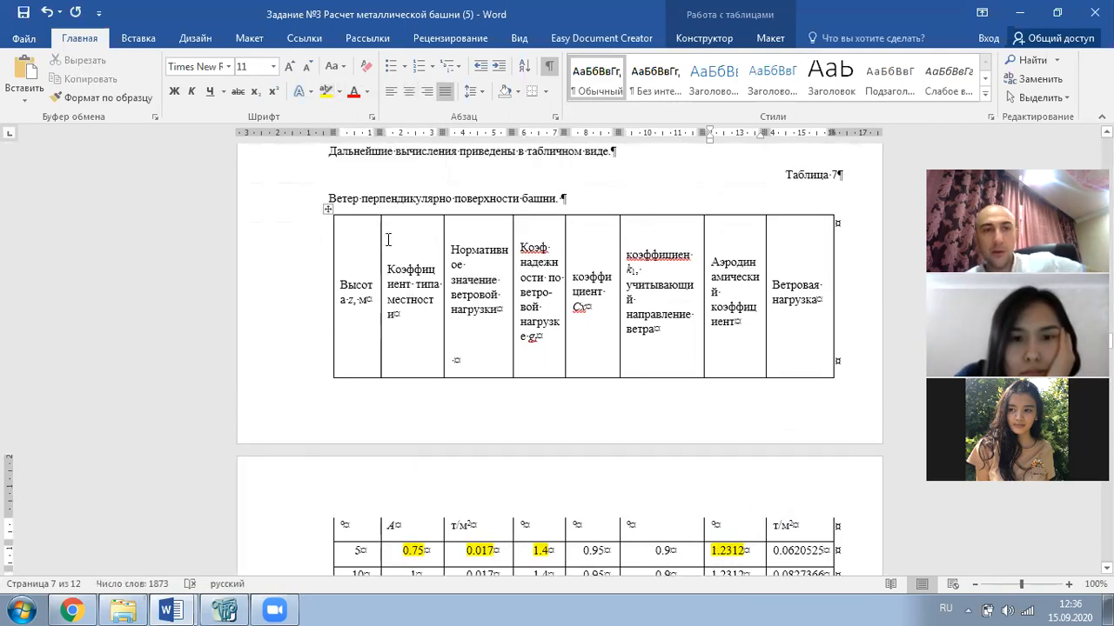
{"action": "left_click", "coordinate": [327, 209]}
{"action": "right_click", "coordinate": [328, 209]}
{"action": "left_click", "coordinate": [382, 238]}
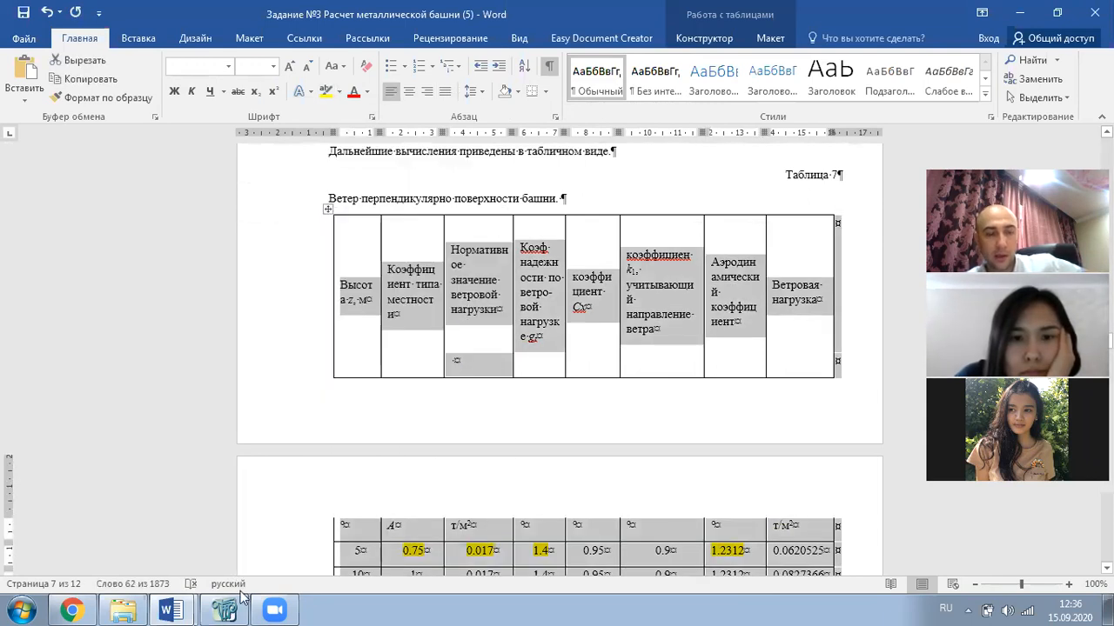
- Open the Лист Microsoft Excel workbook from Explorer and paste the table into it
{"action": "left_click", "coordinate": [123, 609]}
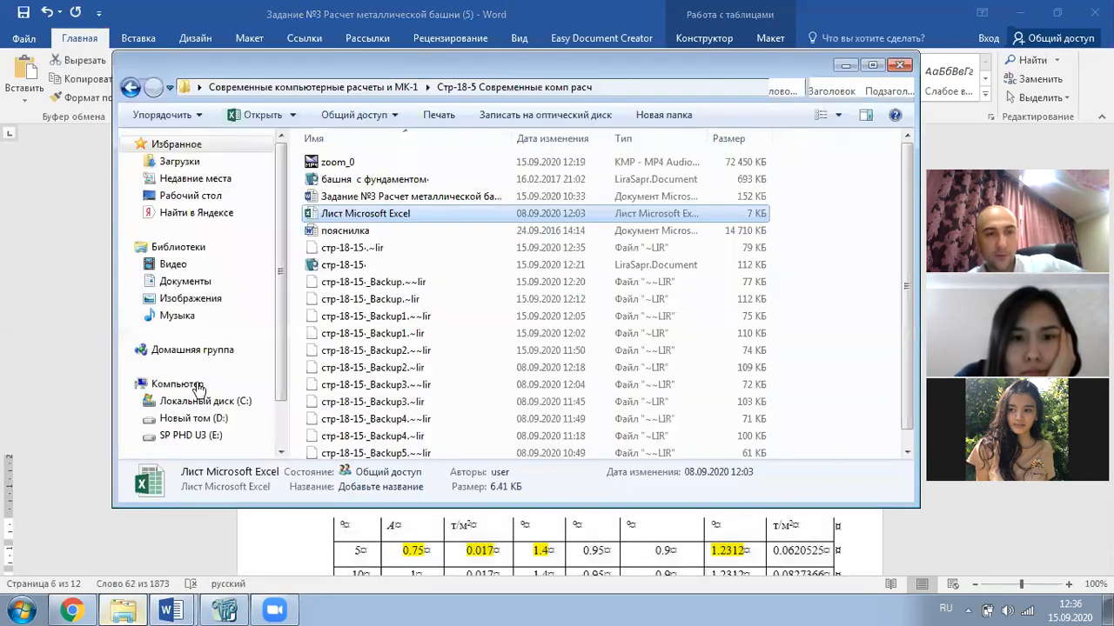
{"action": "double_click", "coordinate": [354, 217]}
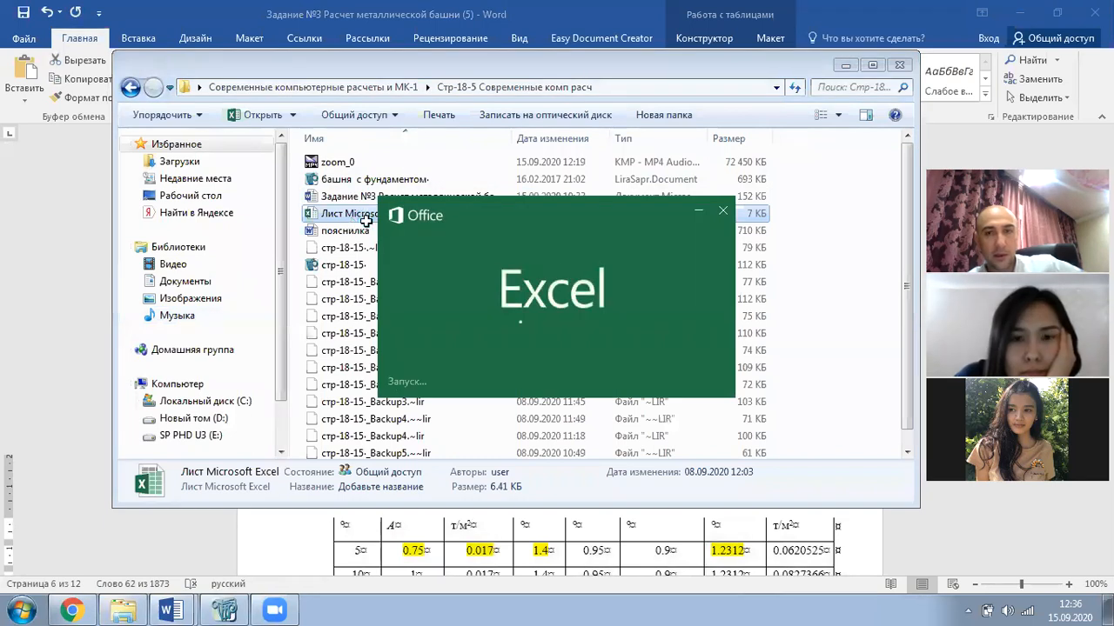
{"action": "key", "text": "ctrl+v"}
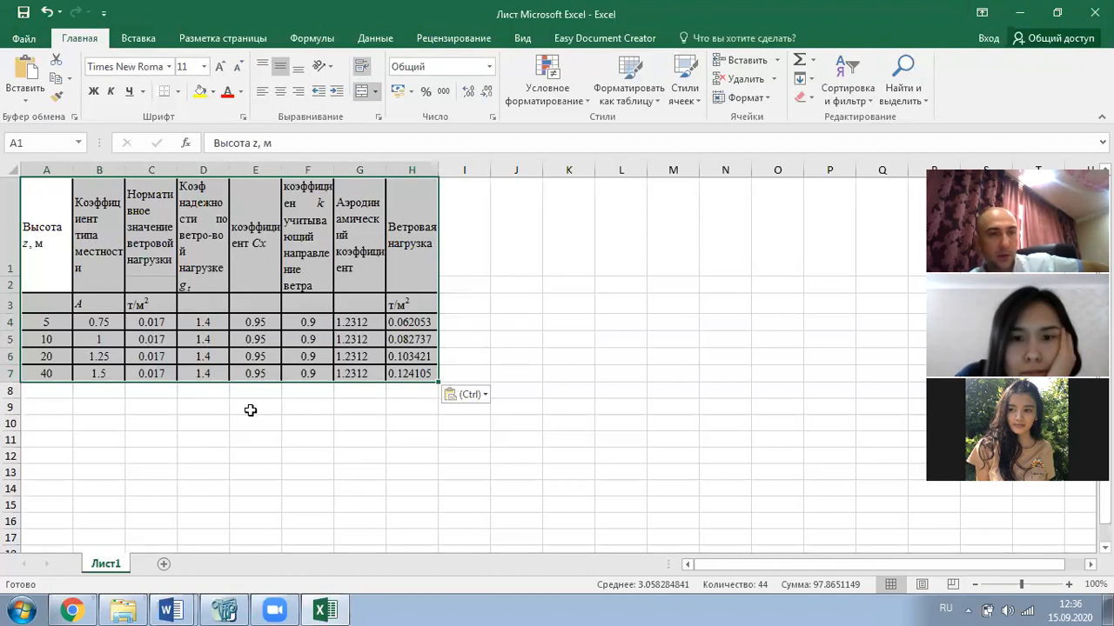
- Select the Cx and k columns, then clear the old wind loads in H4:H7
{"action": "left_click", "coordinate": [253, 406]}
{"action": "left_click_drag", "start_coordinate": [231, 331], "coordinate": [259, 376]}
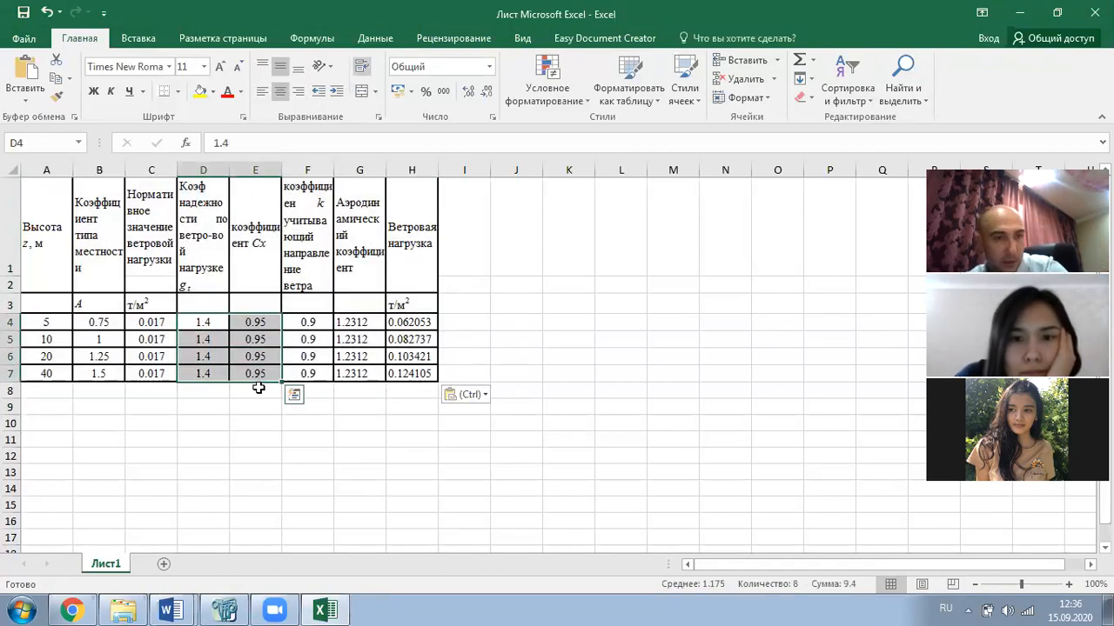
{"action": "left_click_drag", "start_coordinate": [252, 324], "coordinate": [306, 371]}
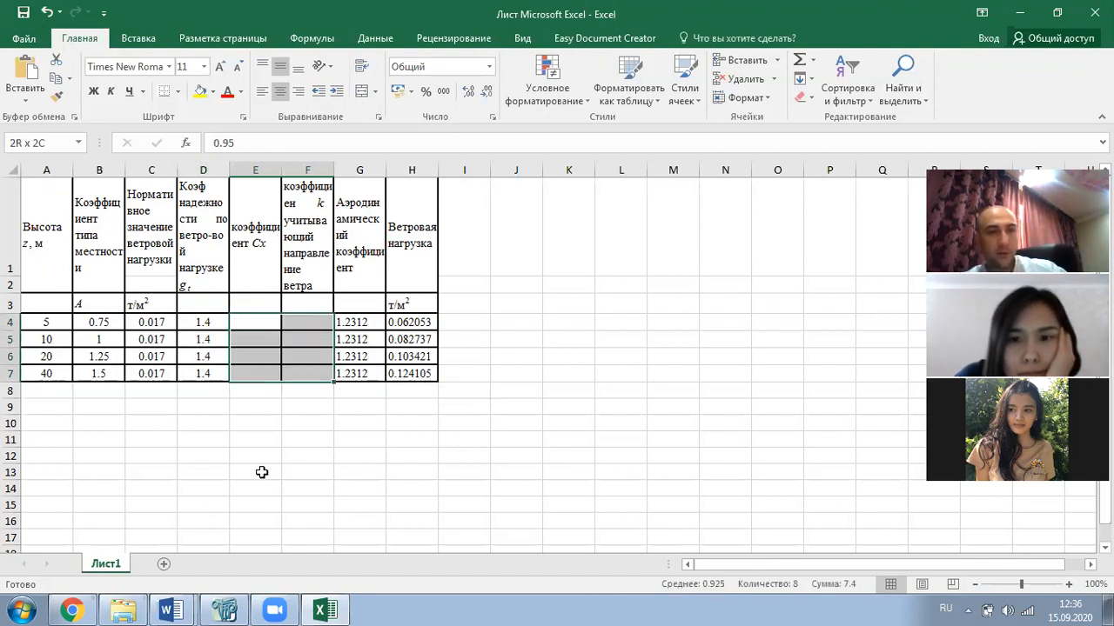
{"action": "left_click_drag", "start_coordinate": [416, 322], "coordinate": [419, 373]}
{"action": "key", "text": "Delete"}
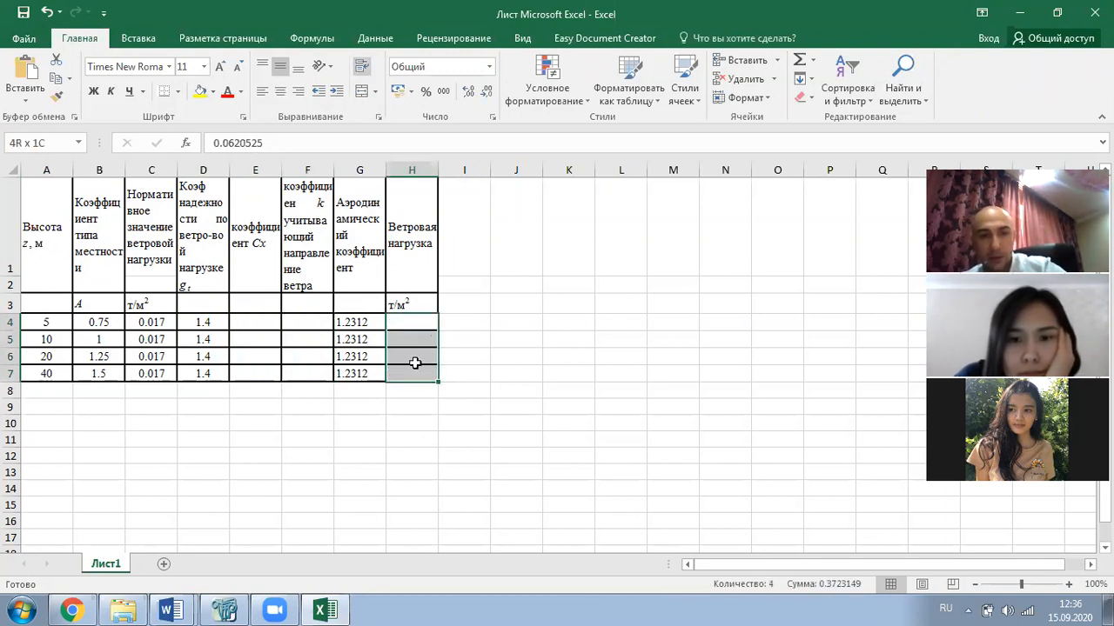
- Enter the formula =B4*C4*D4*G4 in cell H4
{"action": "left_click", "coordinate": [406, 323]}
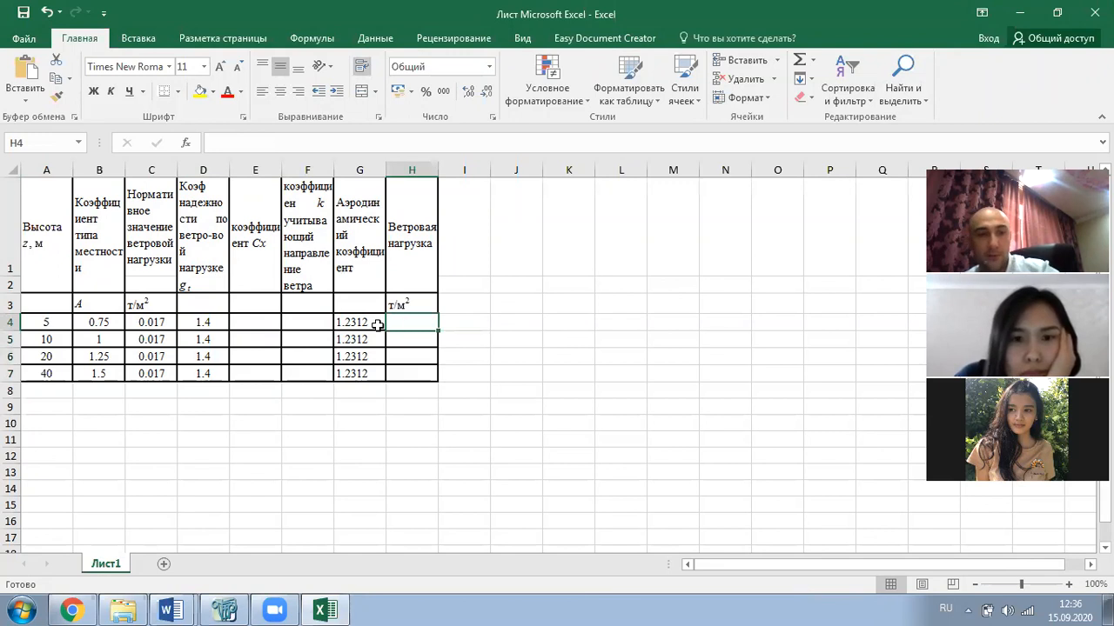
{"action": "type", "text": "="}
{"action": "left_click", "coordinate": [114, 322]}
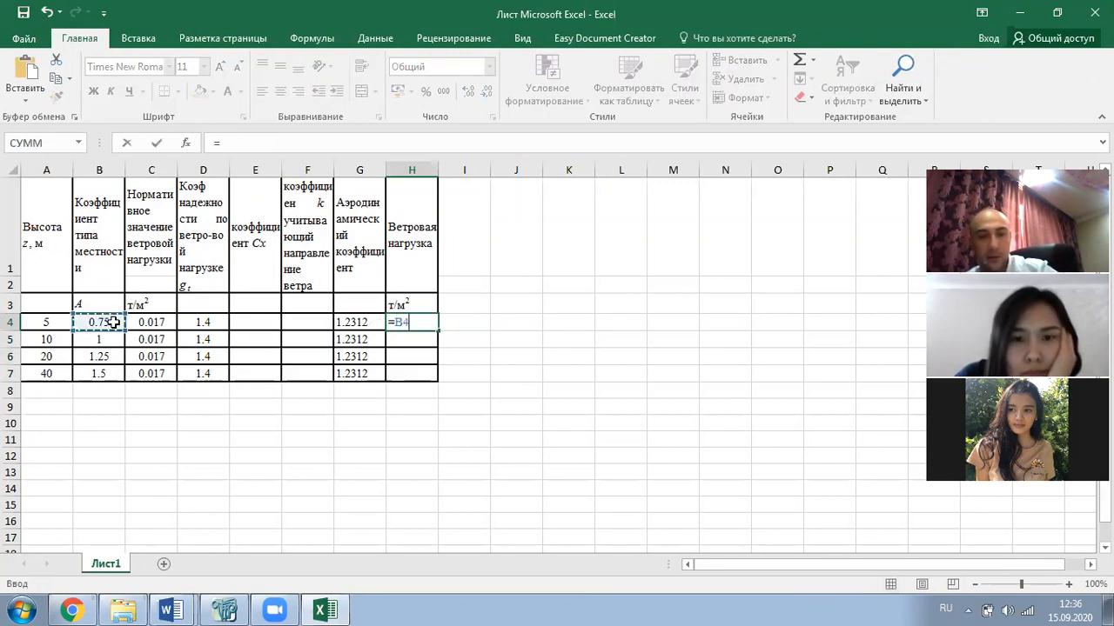
{"action": "type", "text": "*"}
{"action": "left_click", "coordinate": [161, 323]}
{"action": "type", "text": "*"}
{"action": "left_click", "coordinate": [207, 324]}
{"action": "type", "text": "*"}
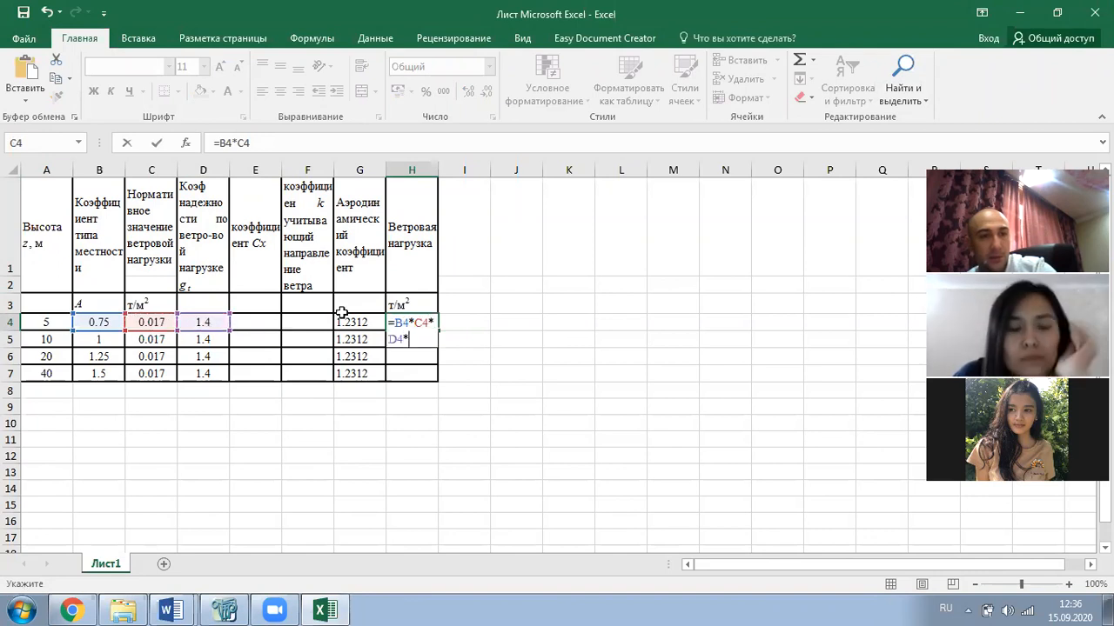
{"action": "left_click", "coordinate": [343, 319]}
{"action": "key", "text": "Return"}
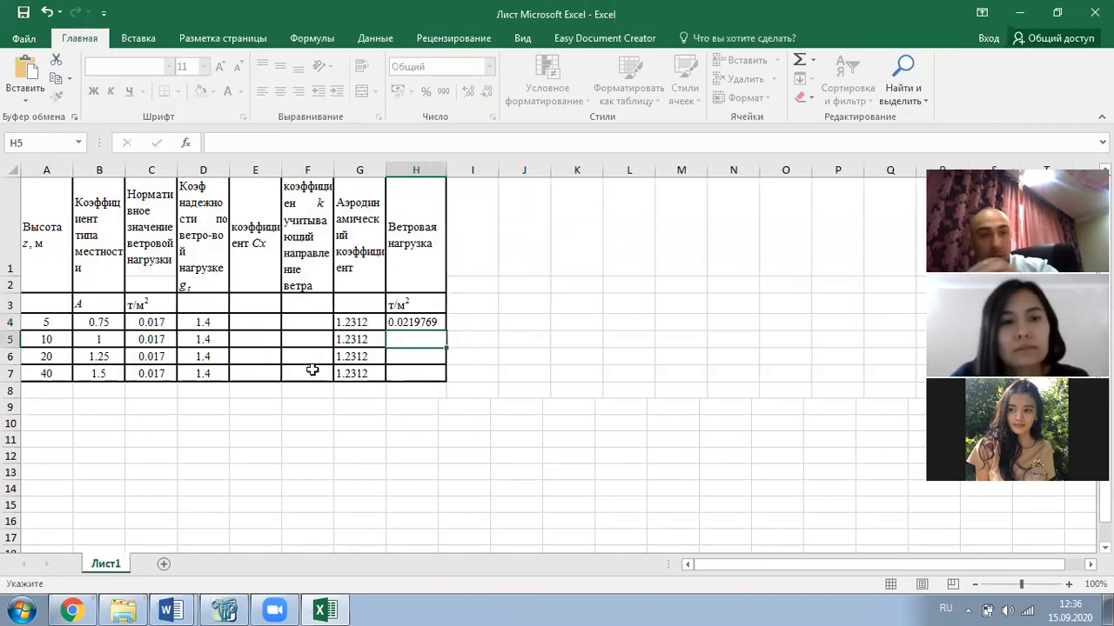
- Fill the formula down to H7 and copy the H4:H7 results
{"action": "left_click", "coordinate": [395, 320]}
{"action": "left_click_drag", "start_coordinate": [441, 333], "coordinate": [442, 381]}
{"action": "left_click", "coordinate": [425, 429]}
{"action": "left_click_drag", "start_coordinate": [424, 324], "coordinate": [415, 373]}
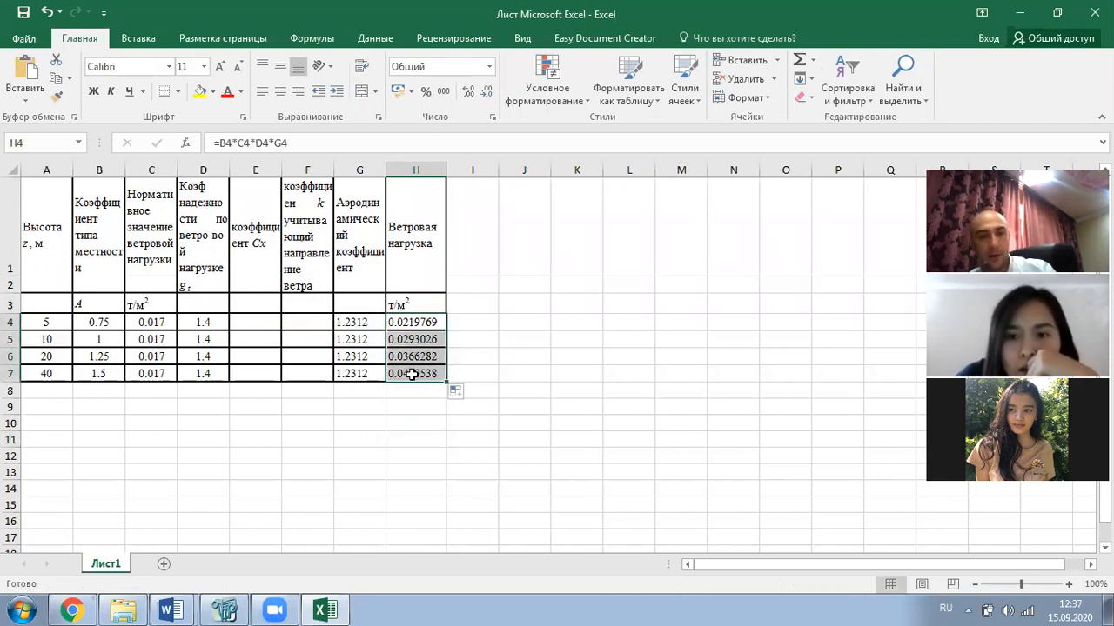
{"action": "key", "text": "ctrl+c"}
- Paste the Excel loads into Table 7's Ветровая нагрузка column in the Word report
{"action": "left_click", "coordinate": [171, 611]}
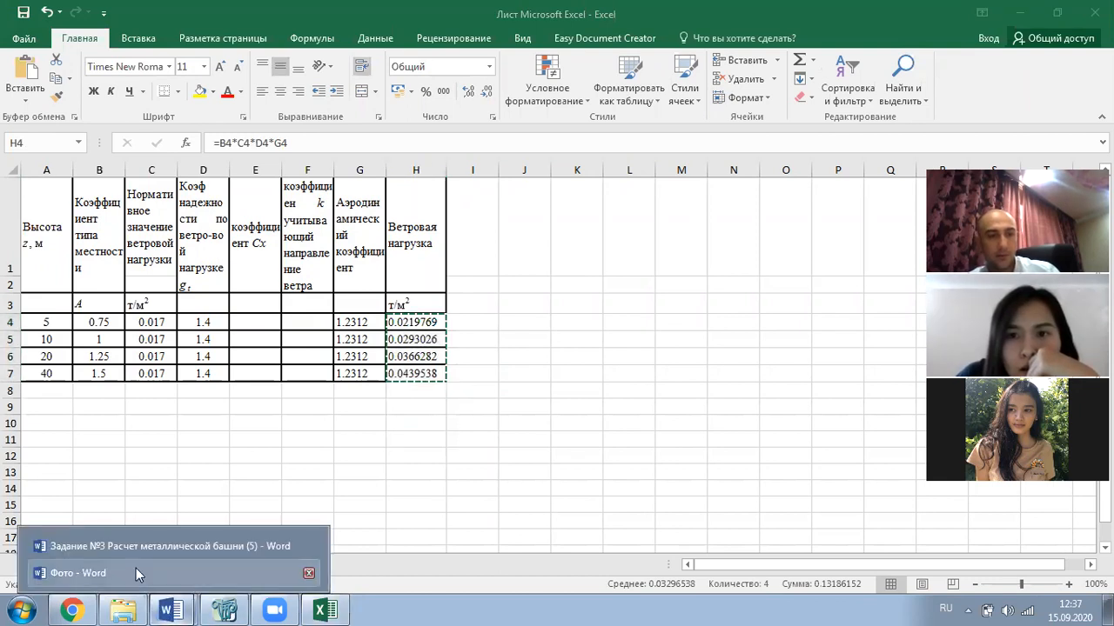
{"action": "left_click", "coordinate": [134, 551]}
{"action": "scroll", "coordinate": [830, 350], "scroll_direction": "down", "scroll_amount": 5}
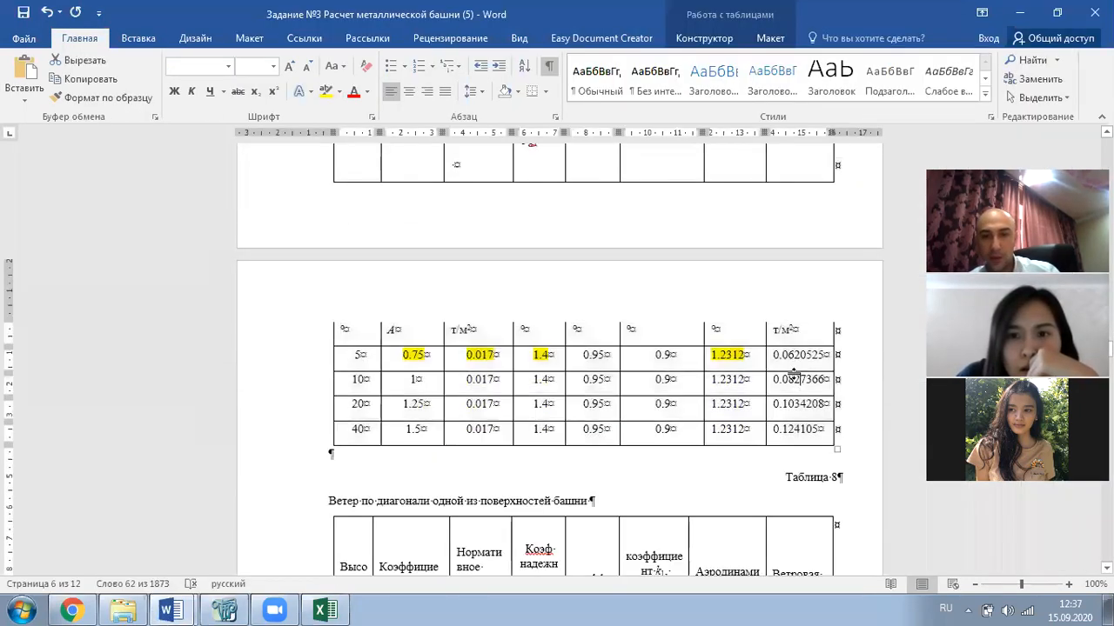
{"action": "left_click_drag", "start_coordinate": [794, 355], "coordinate": [799, 422]}
{"action": "key", "text": "ctrl+v"}
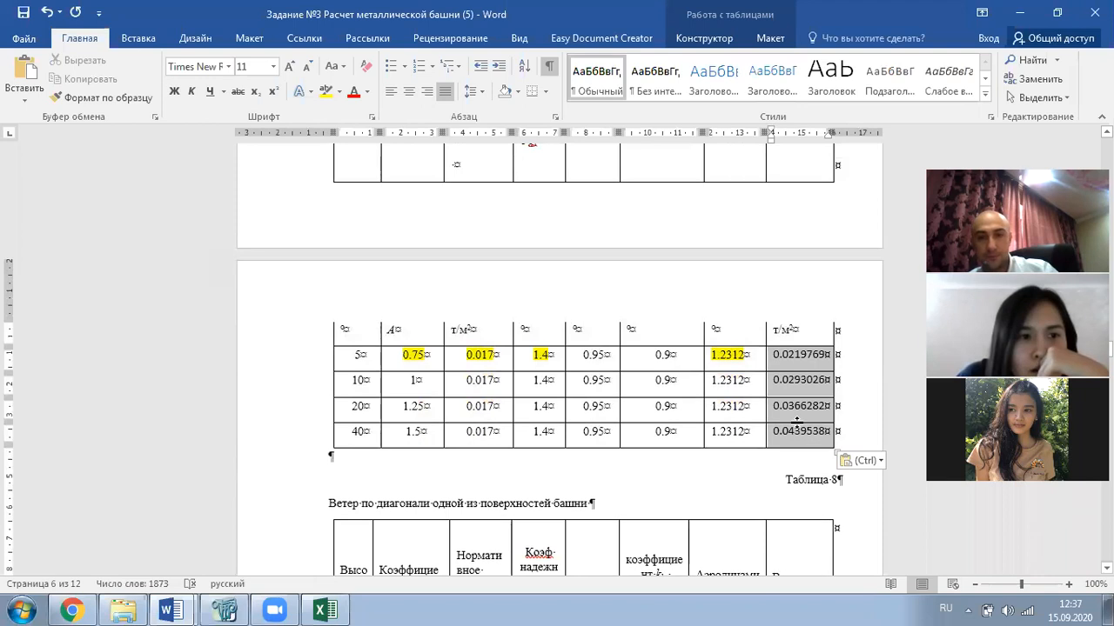
- Review the report and place the caret in Table 8's normative wind value
{"action": "scroll", "coordinate": [795, 402], "scroll_direction": "down", "scroll_amount": 2}
{"action": "scroll", "coordinate": [795, 402], "scroll_direction": "down", "scroll_amount": 6}
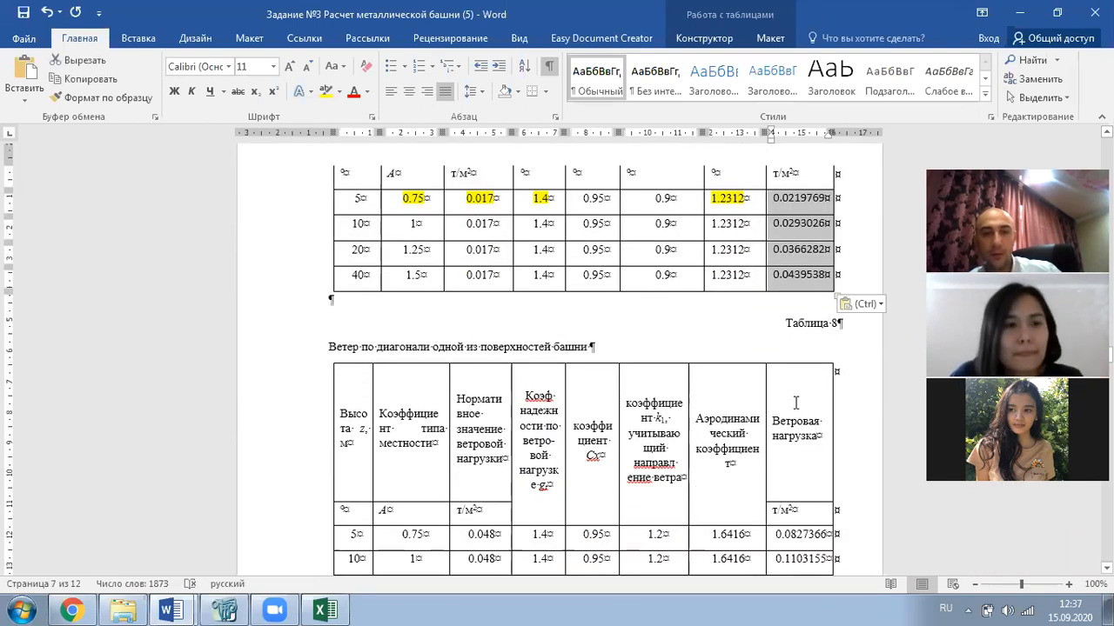
{"action": "scroll", "coordinate": [794, 402], "scroll_direction": "down", "scroll_amount": 1}
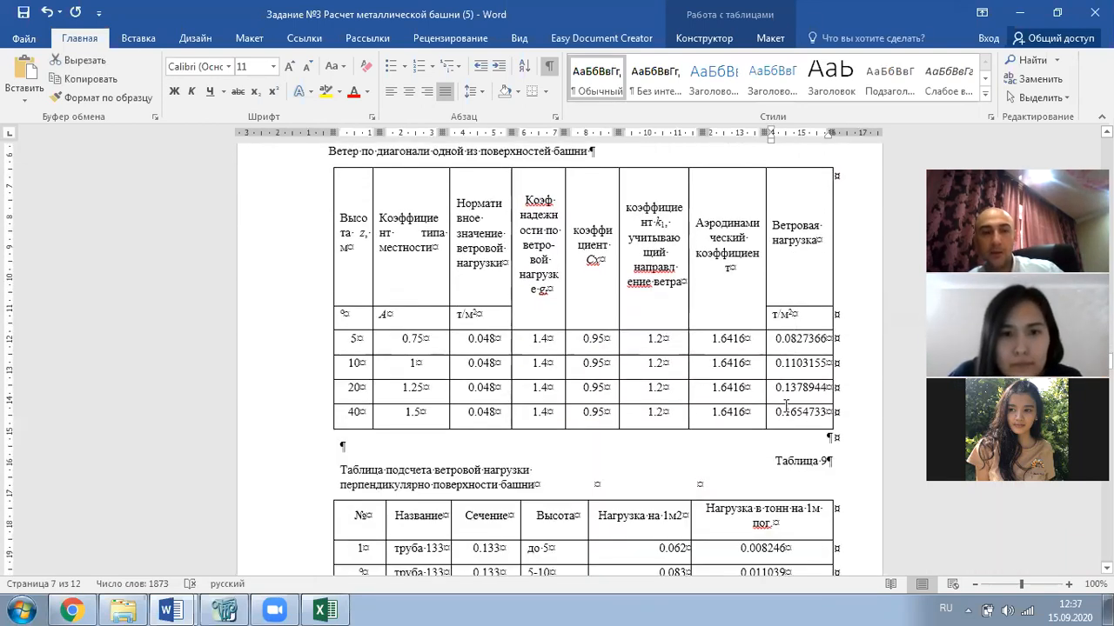
{"action": "scroll", "coordinate": [783, 409], "scroll_direction": "up", "scroll_amount": 2}
{"action": "scroll", "coordinate": [554, 337], "scroll_direction": "up", "scroll_amount": 1}
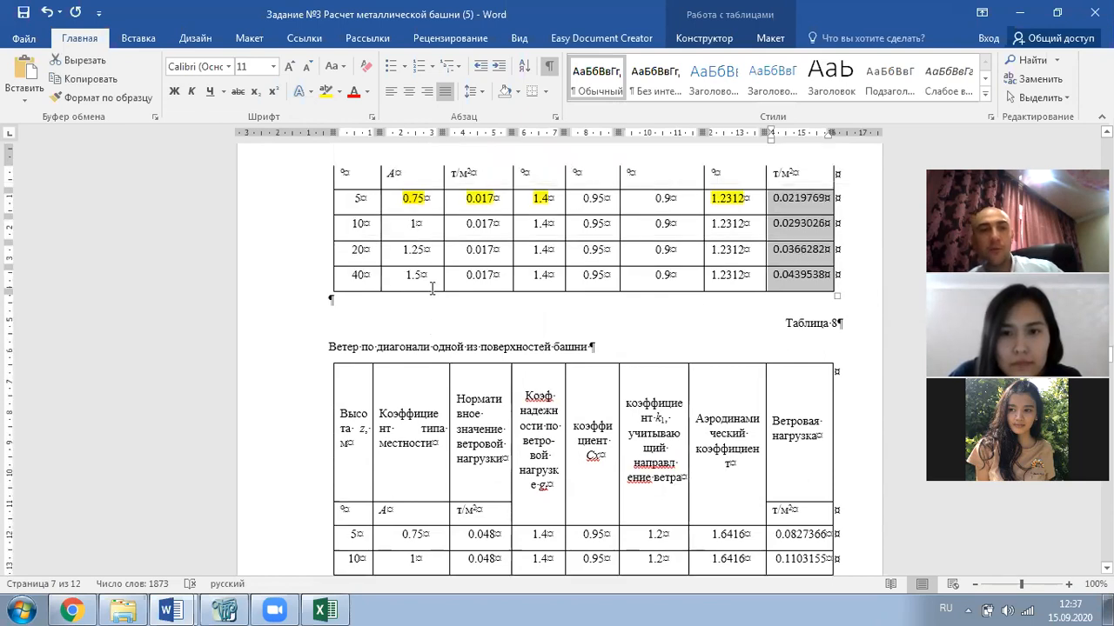
{"action": "scroll", "coordinate": [416, 352], "scroll_direction": "up", "scroll_amount": 2}
{"action": "scroll", "coordinate": [419, 341], "scroll_direction": "up", "scroll_amount": 10}
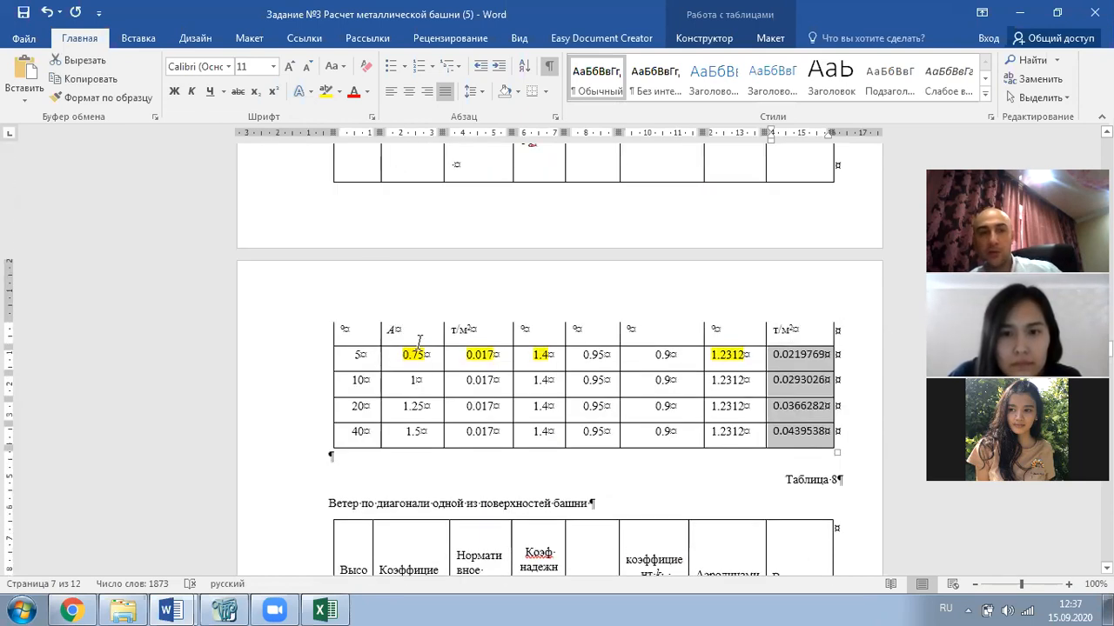
{"action": "left_click_drag", "start_coordinate": [379, 237], "coordinate": [520, 238]}
{"action": "scroll", "coordinate": [519, 374], "scroll_direction": "down", "scroll_amount": 7}
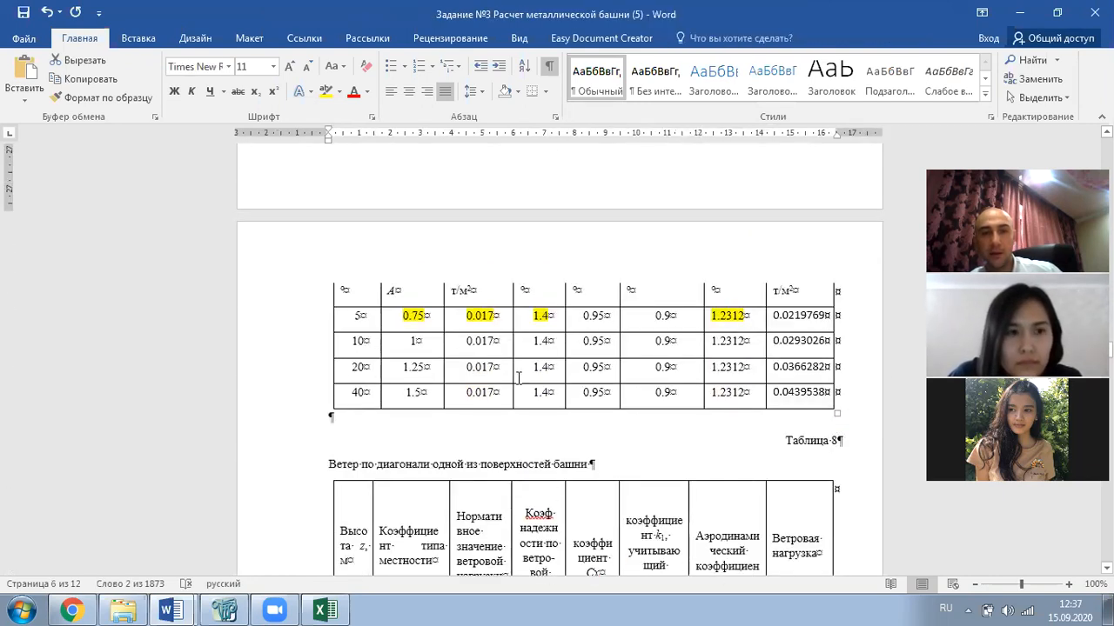
{"action": "scroll", "coordinate": [517, 378], "scroll_direction": "down", "scroll_amount": 6}
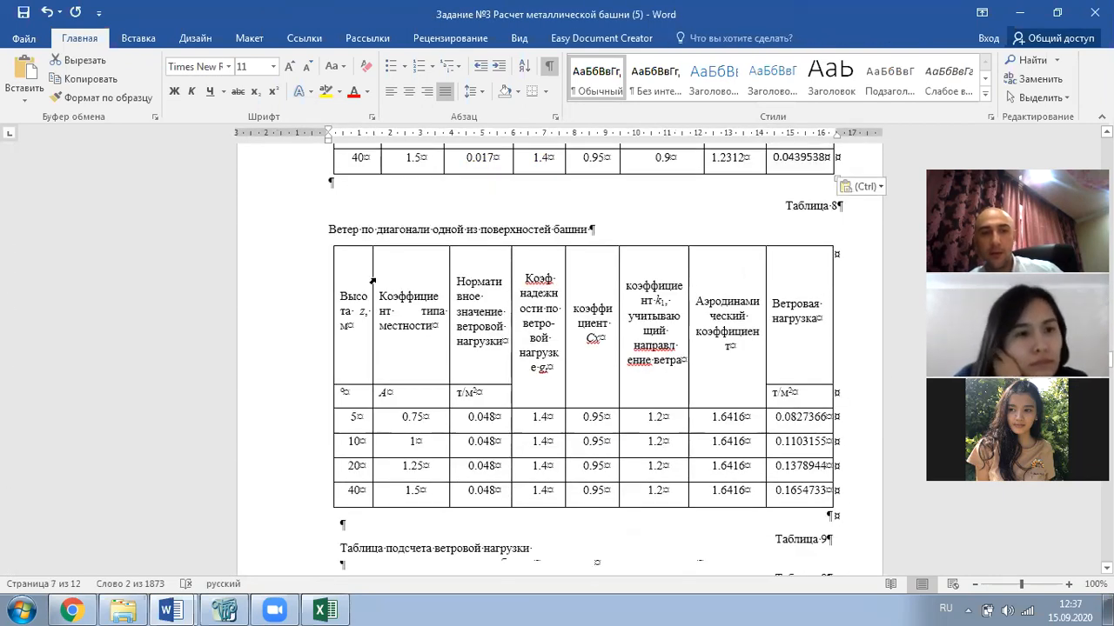
{"action": "left_click", "coordinate": [502, 419]}
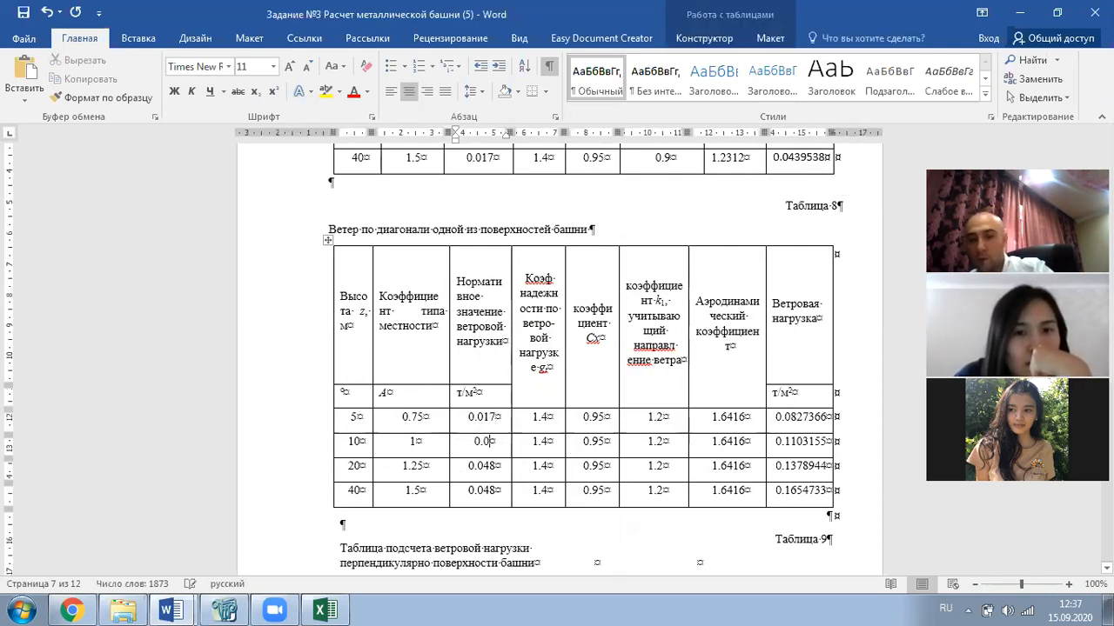
- Set Table 8's normative wind values to 0.017 in the remaining rows, including 20 m and 40 m
{"action": "type", "text": "7"}
{"action": "key", "text": "BackSpace"}
{"action": "type", "text": "17"}
{"action": "key", "text": "BackSpace"}
{"action": "key", "text": "BackSpace"}
{"action": "type", "text": "17"}
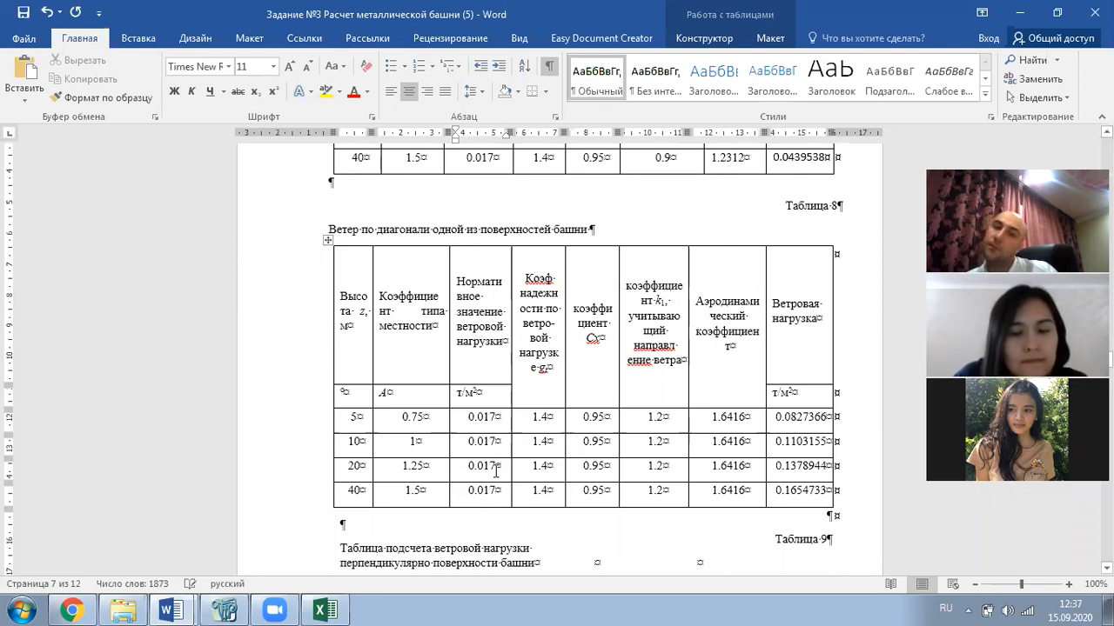
- Copy the whole diagonal-wind table (Таблица 8)
{"action": "left_click", "coordinate": [327, 243]}
{"action": "right_click", "coordinate": [326, 242]}
{"action": "left_click", "coordinate": [339, 271]}
- Undo the Excel sheet back to empty and paste the diagonal-wind table
{"action": "key", "text": "alt+Tab"}
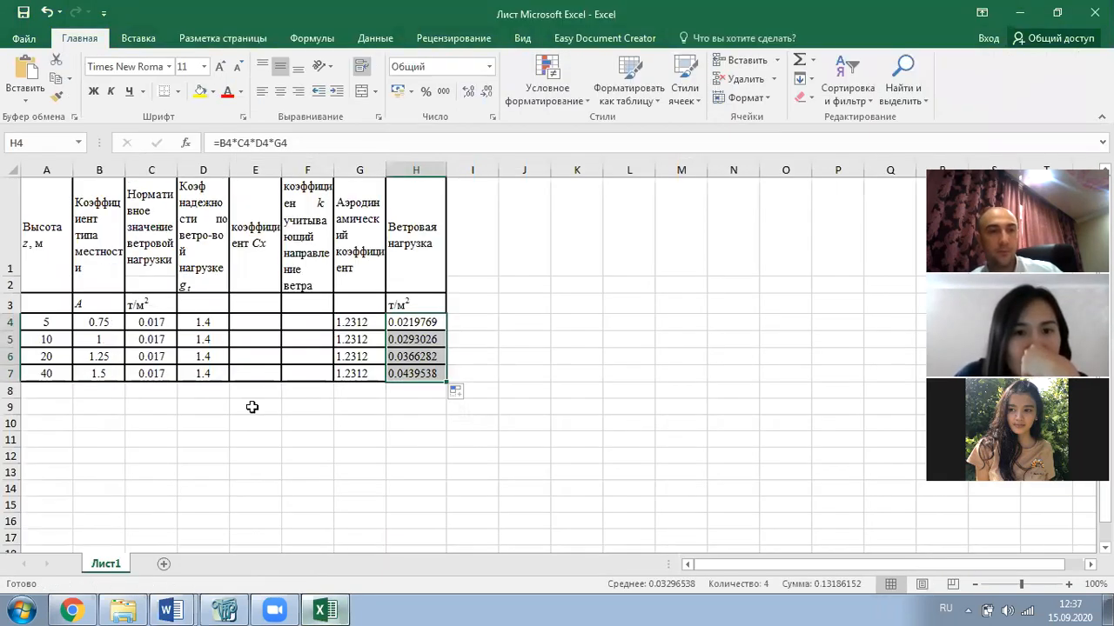
{"action": "key", "text": "ctrl+z"}
{"action": "key", "text": "ctrl+z"}
{"action": "key", "text": "ctrl+z"}
{"action": "key", "text": "ctrl+z"}
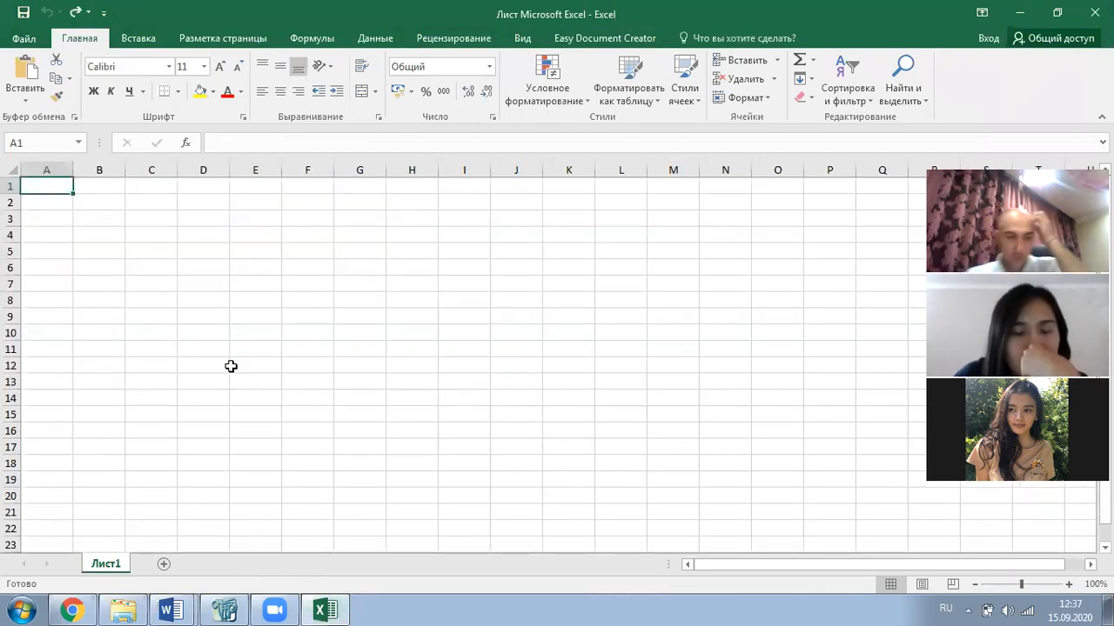
{"action": "key", "text": "ctrl+z"}
{"action": "key", "text": "ctrl+v"}
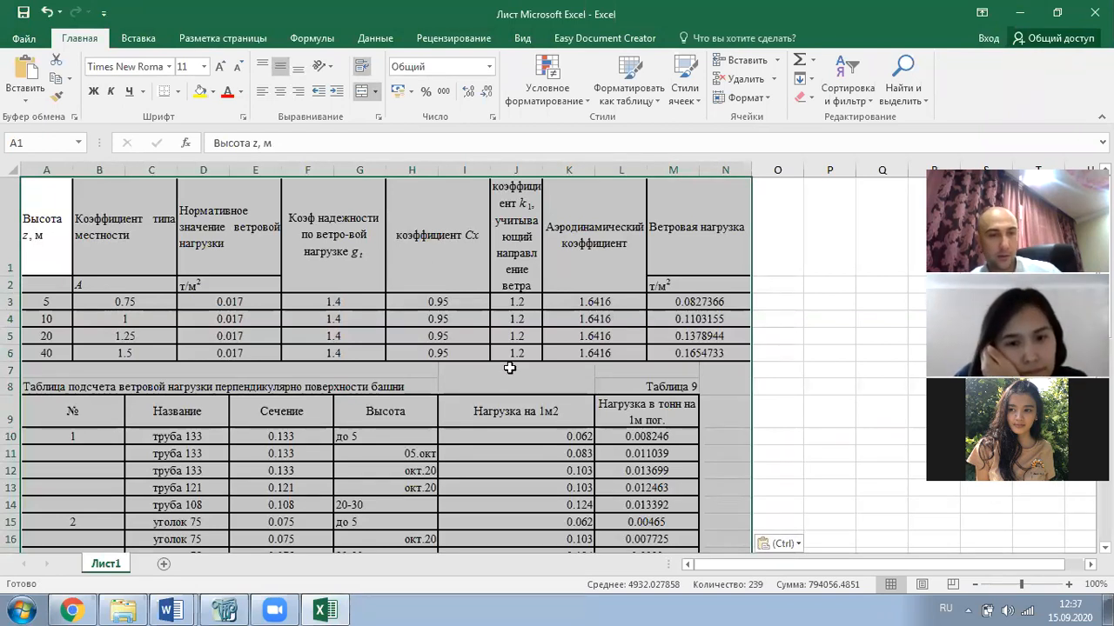
{"action": "left_click", "coordinate": [460, 358]}
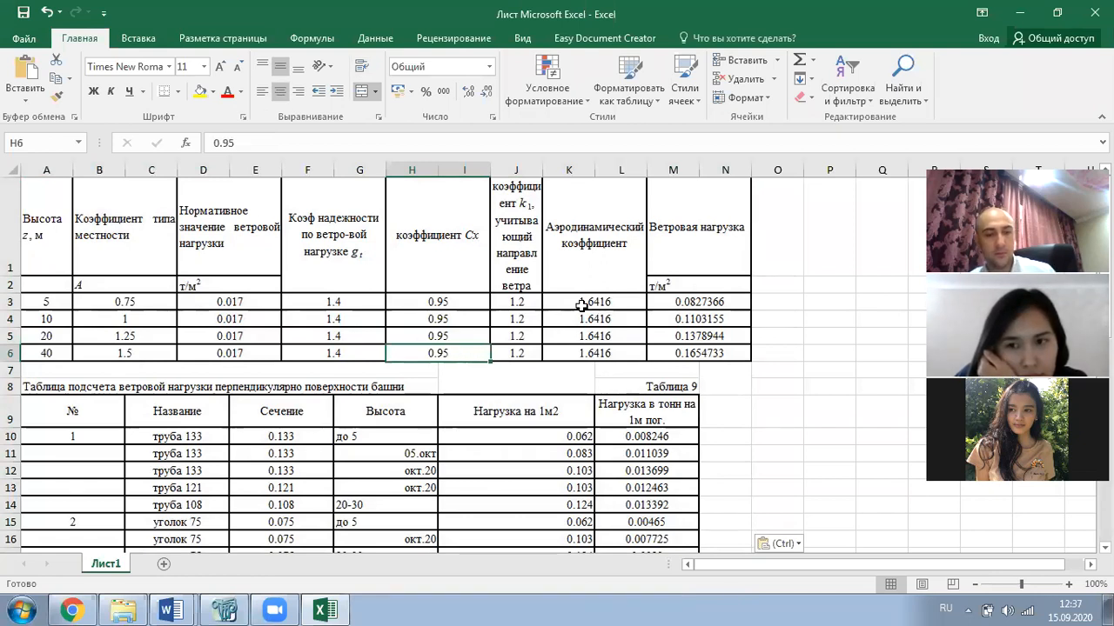
{"action": "key", "text": "alt+Tab"}
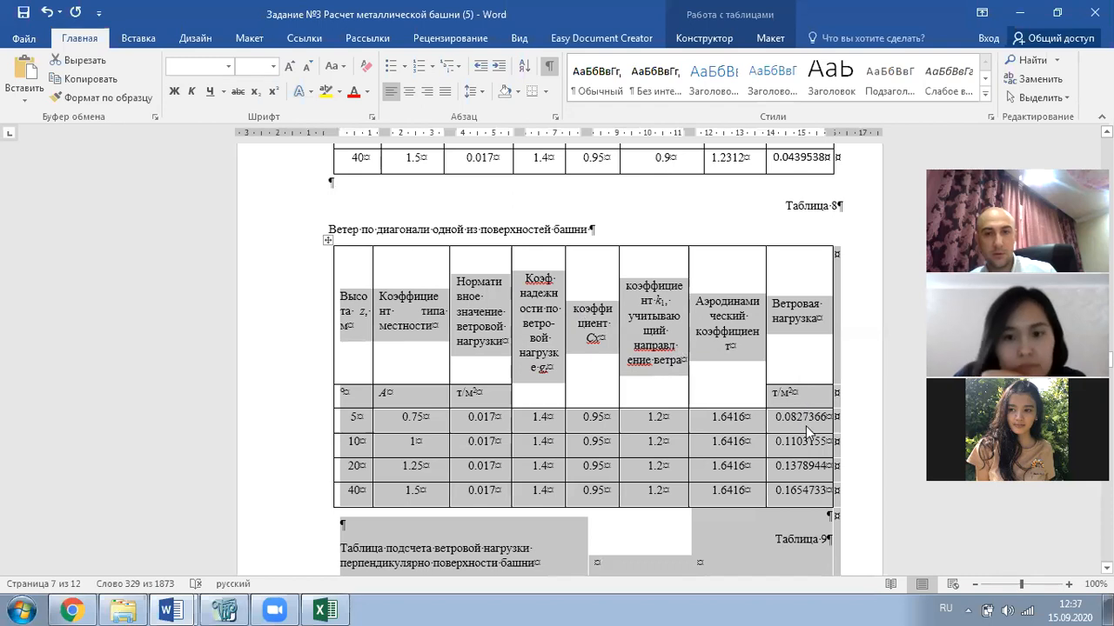
{"action": "key", "text": "alt+Tab"}
- Delete the Table 9 block rows and clear the Cx and k₁ values
{"action": "left_click_drag", "start_coordinate": [10, 387], "coordinate": [9, 492]}
{"action": "right_click", "coordinate": [9, 413]}
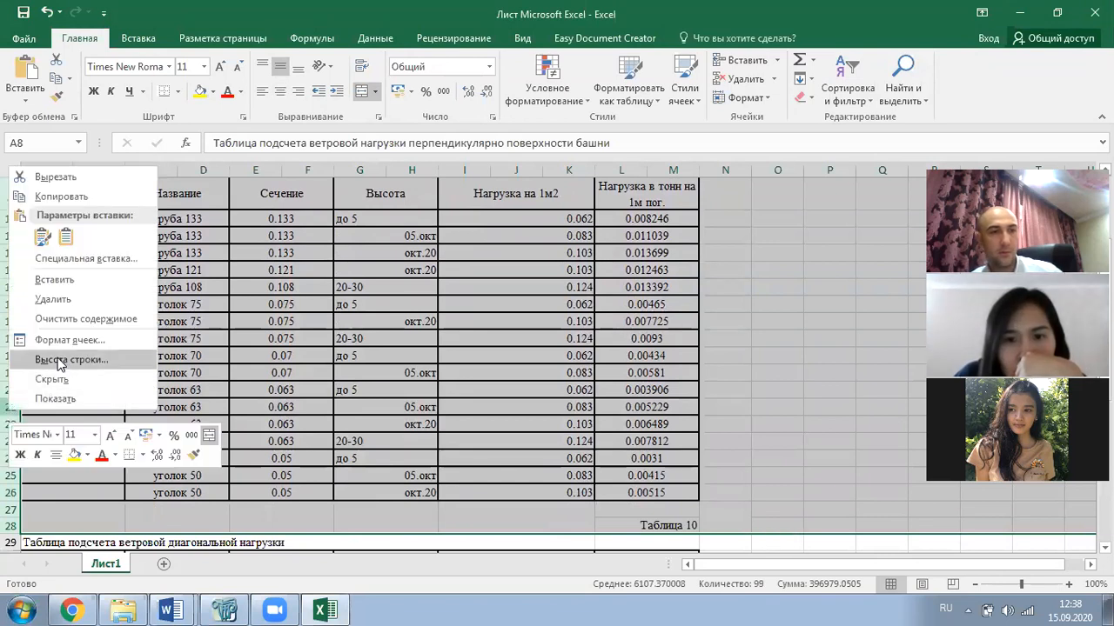
{"action": "left_click", "coordinate": [53, 299]}
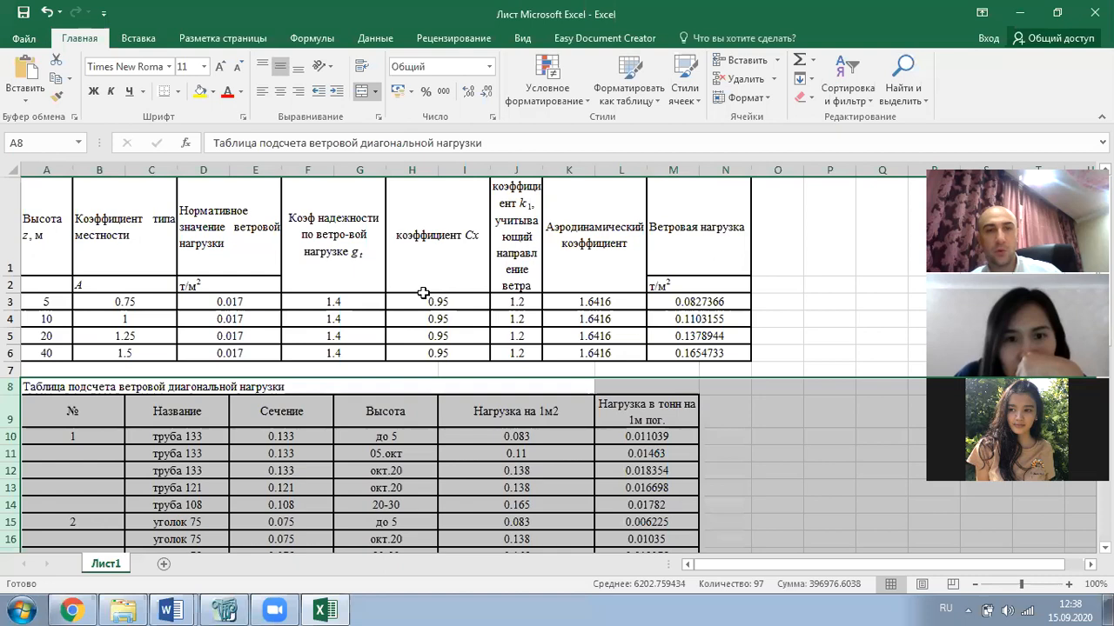
{"action": "left_click_drag", "start_coordinate": [455, 301], "coordinate": [506, 348]}
{"action": "key", "text": "Delete"}
{"action": "left_click_drag", "start_coordinate": [703, 303], "coordinate": [710, 355]}
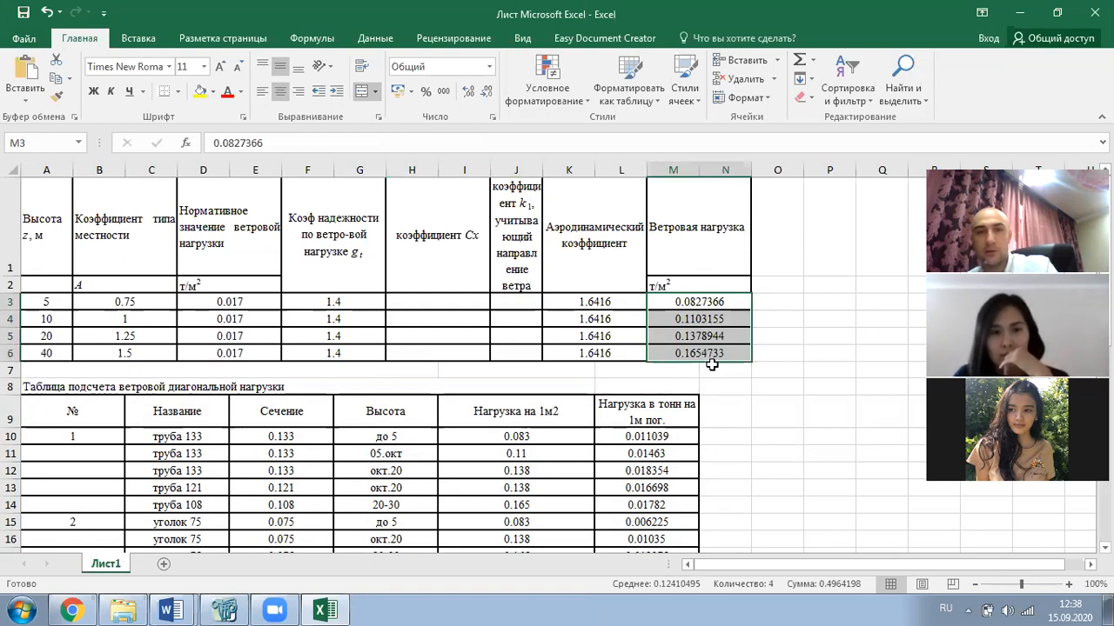
- Clear M3:M6 and enter the formula =B3*D3*F3*K3 in M3
{"action": "key", "text": "Delete"}
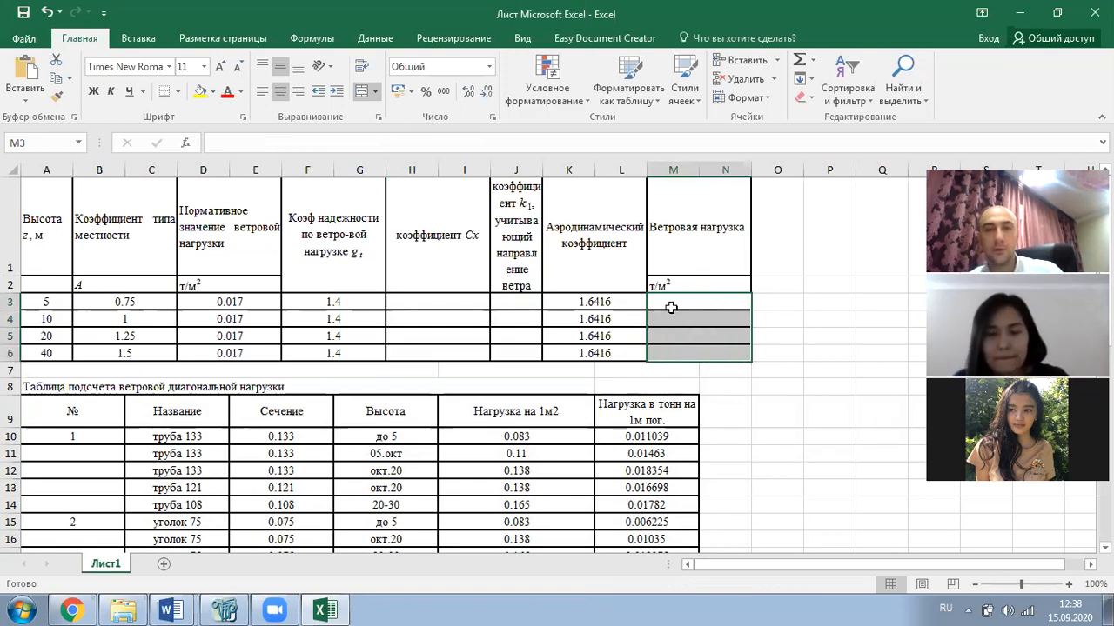
{"action": "left_click", "coordinate": [671, 307]}
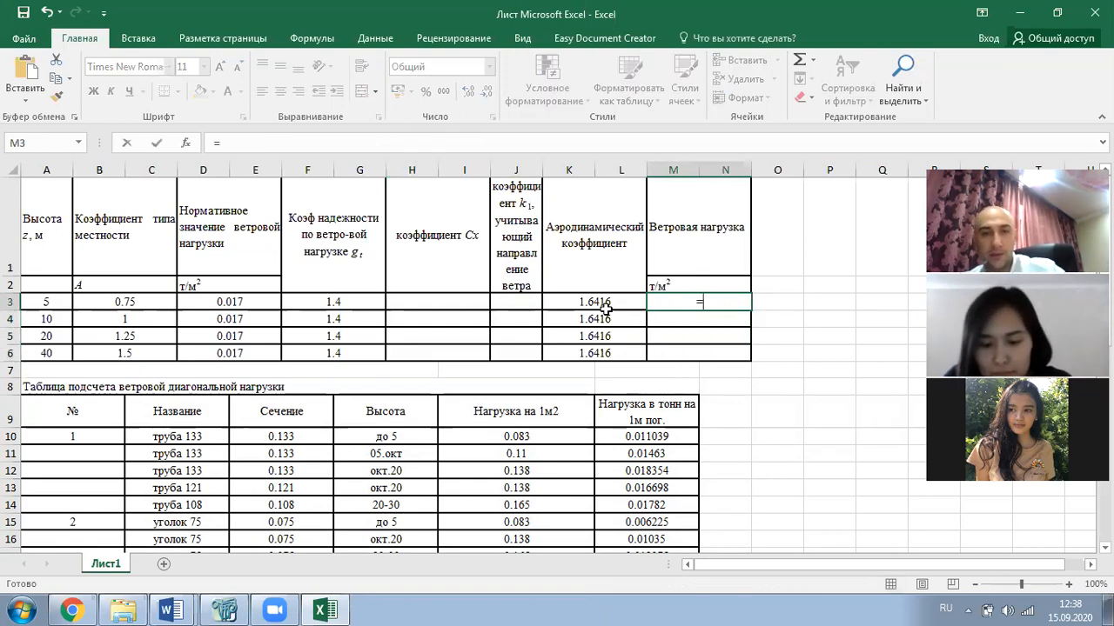
{"action": "left_click", "coordinate": [124, 300]}
{"action": "type", "text": "*"}
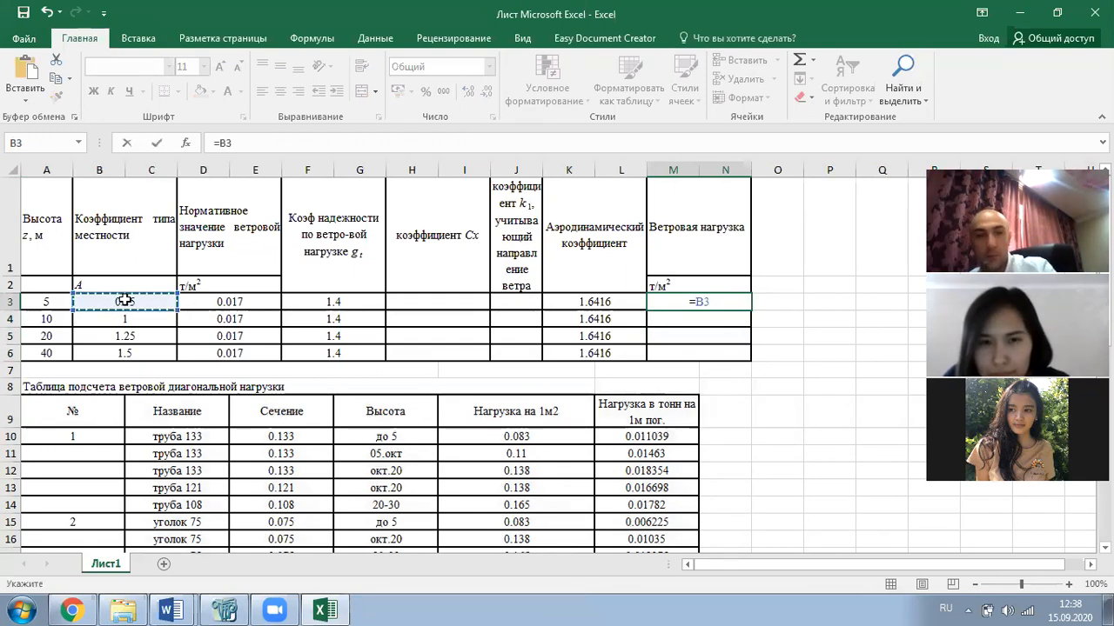
{"action": "left_click", "coordinate": [219, 301]}
{"action": "type", "text": "*"}
{"action": "left_click", "coordinate": [332, 300]}
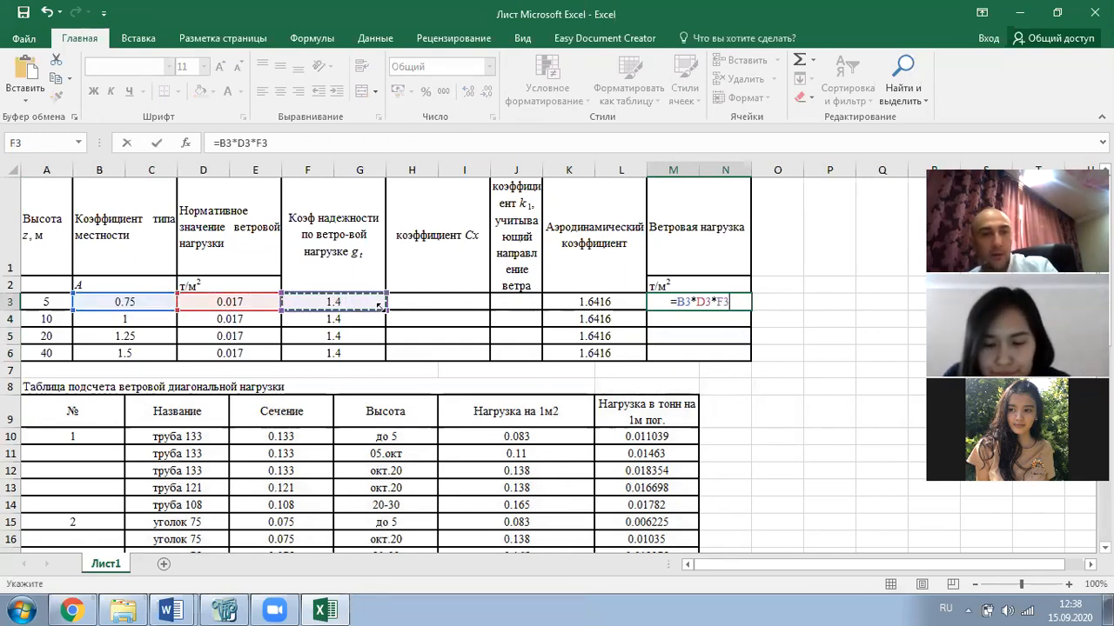
{"action": "type", "text": "*"}
{"action": "left_click", "coordinate": [612, 302]}
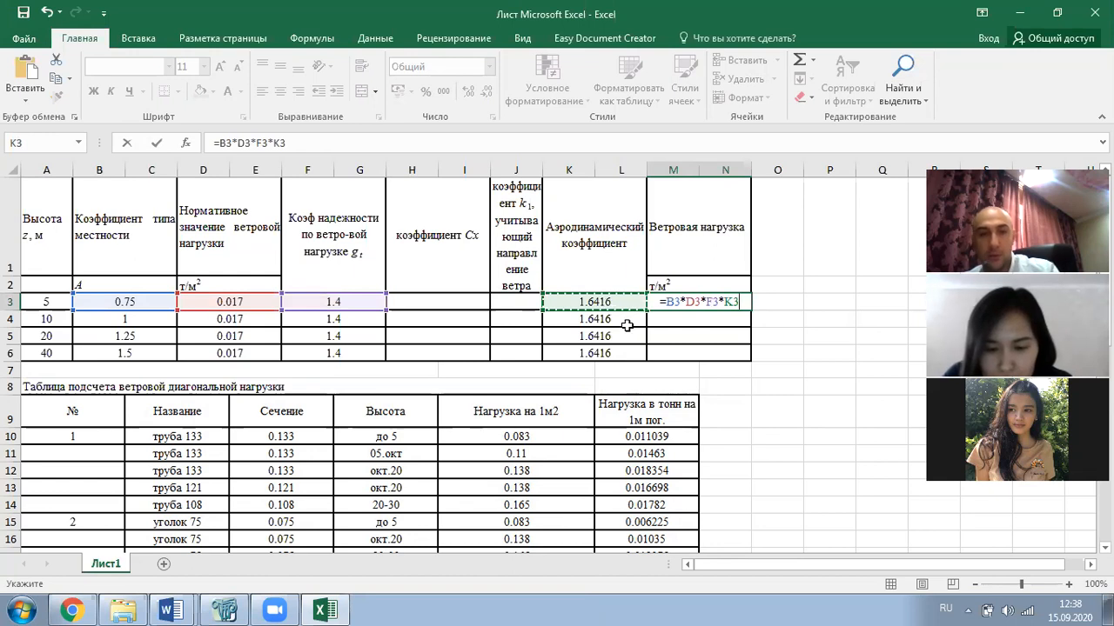
{"action": "key", "text": "Return"}
- Fill the formula down to M6 and copy the four wind load results
{"action": "left_click", "coordinate": [687, 304]}
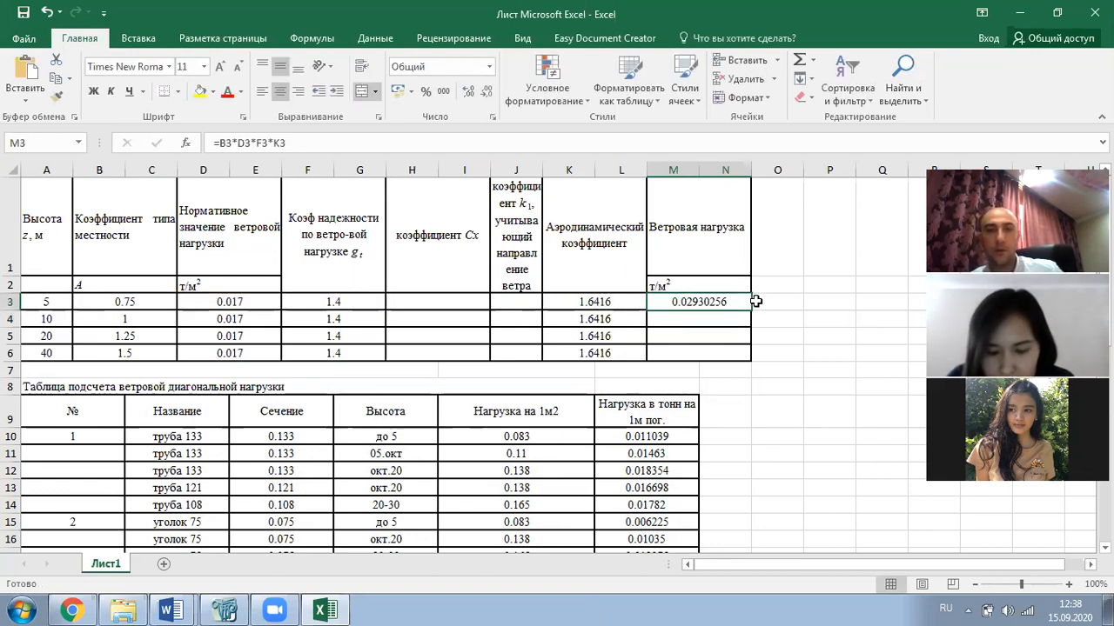
{"action": "left_click_drag", "start_coordinate": [750, 308], "coordinate": [746, 366]}
{"action": "left_click", "coordinate": [777, 336]}
{"action": "left_click_drag", "start_coordinate": [709, 302], "coordinate": [711, 346]}
{"action": "key", "text": "ctrl+c"}
{"action": "key", "text": "alt+Tab"}
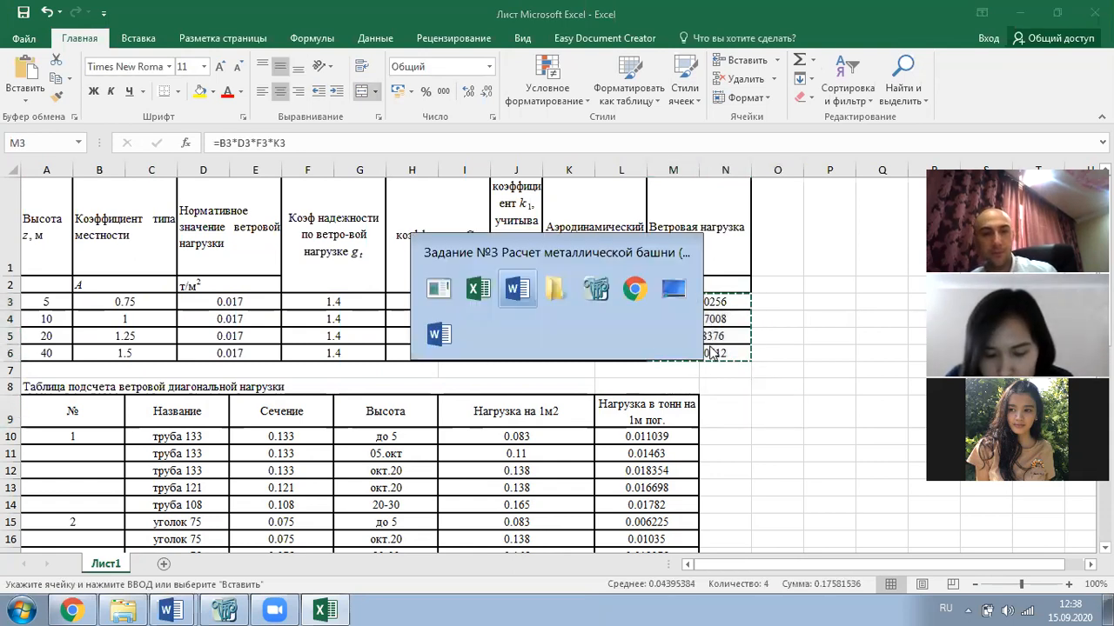
- Paste the loads into the diagonal table's Ветровая нагрузка cells at font size 10
{"action": "left_click_drag", "start_coordinate": [800, 419], "coordinate": [800, 500]}
{"action": "key", "text": "ctrl+v"}
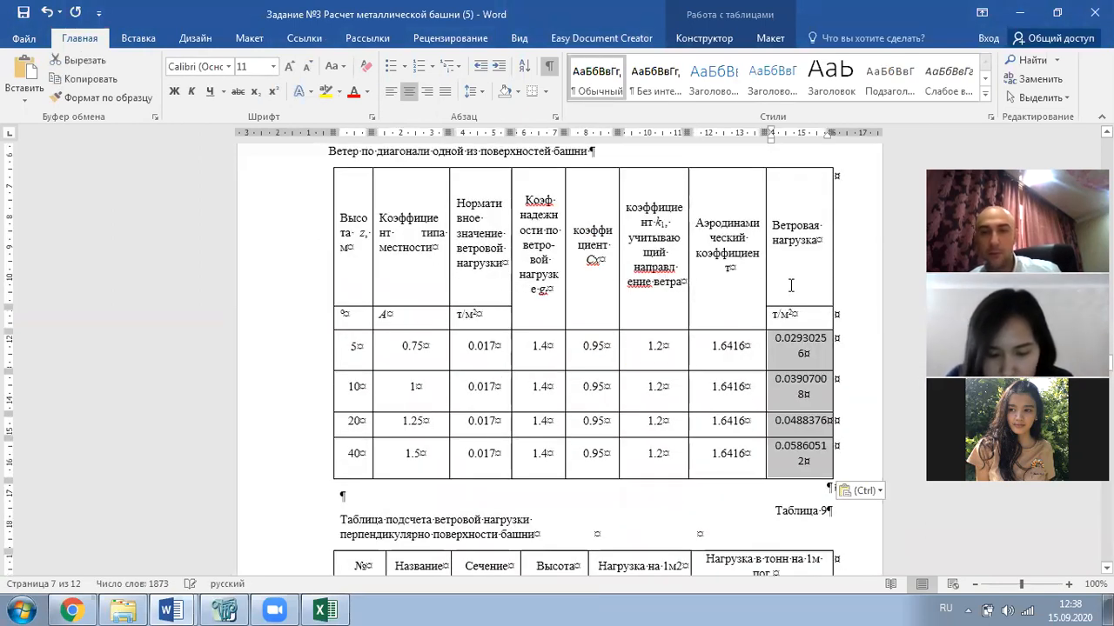
{"action": "left_click", "coordinate": [304, 66]}
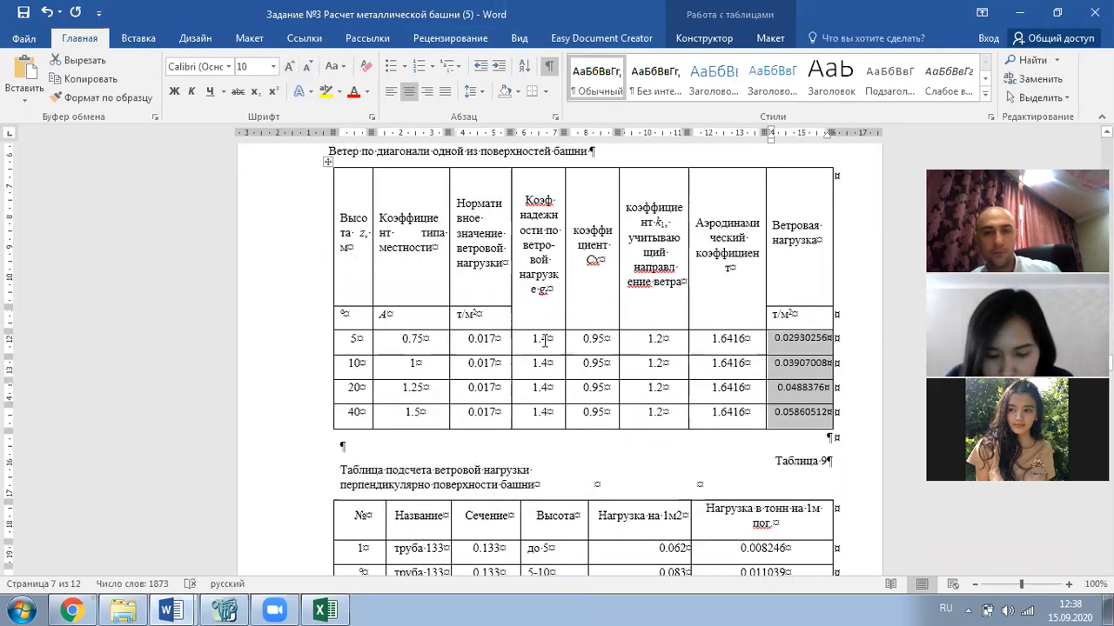
{"action": "left_click", "coordinate": [506, 368]}
- Scroll the report and select the new 0.02930256 value
{"action": "scroll", "coordinate": [506, 367], "scroll_direction": "down", "scroll_amount": 5}
{"action": "left_click", "coordinate": [609, 346]}
{"action": "scroll", "coordinate": [453, 320], "scroll_direction": "up", "scroll_amount": 6}
{"action": "scroll", "coordinate": [454, 320], "scroll_direction": "down", "scroll_amount": 3}
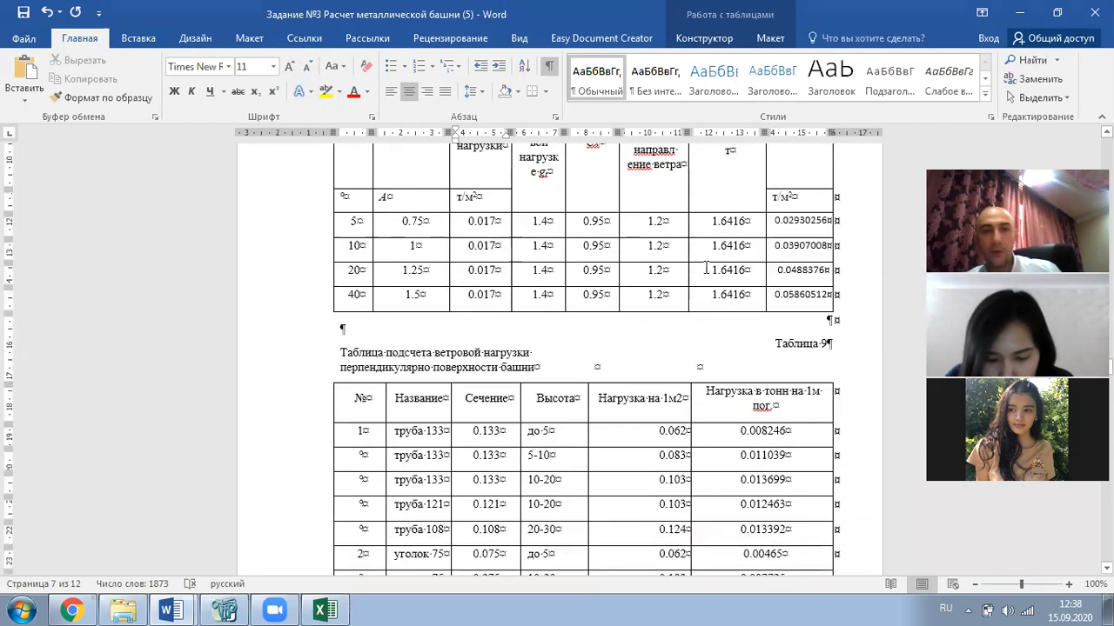
{"action": "double_click", "coordinate": [790, 223]}
{"action": "scroll", "coordinate": [638, 381], "scroll_direction": "down", "scroll_amount": 1}
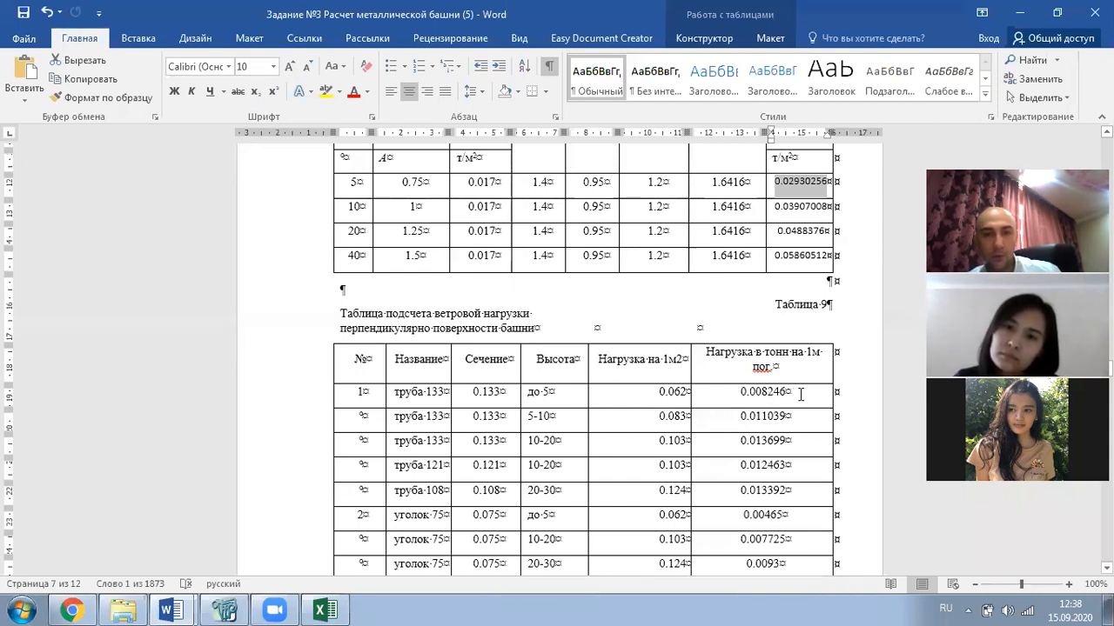
- Select Table 9's 0.062 value, then scroll back and select 0.0219769
{"action": "left_click_drag", "start_coordinate": [654, 392], "coordinate": [681, 394]}
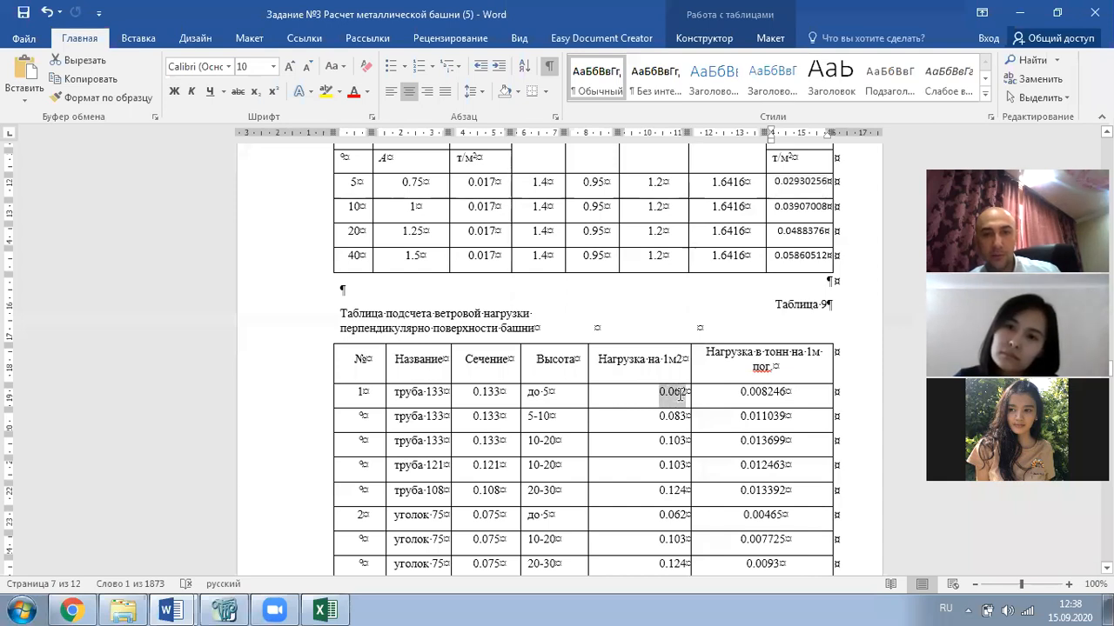
{"action": "scroll", "coordinate": [632, 409], "scroll_direction": "up", "scroll_amount": 1}
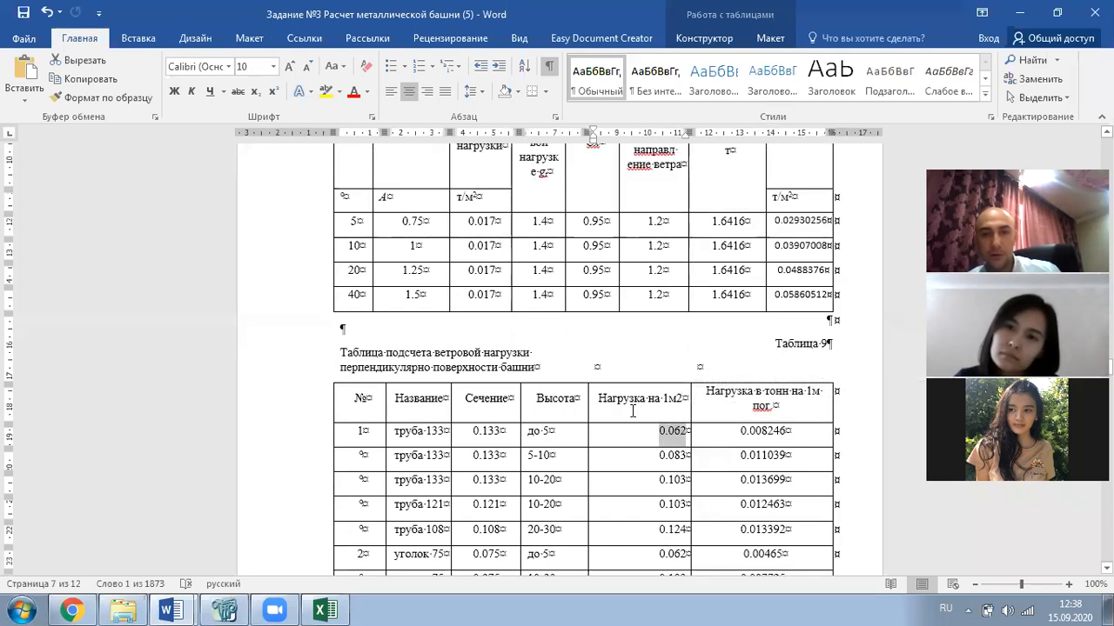
{"action": "scroll", "coordinate": [633, 409], "scroll_direction": "up", "scroll_amount": 6}
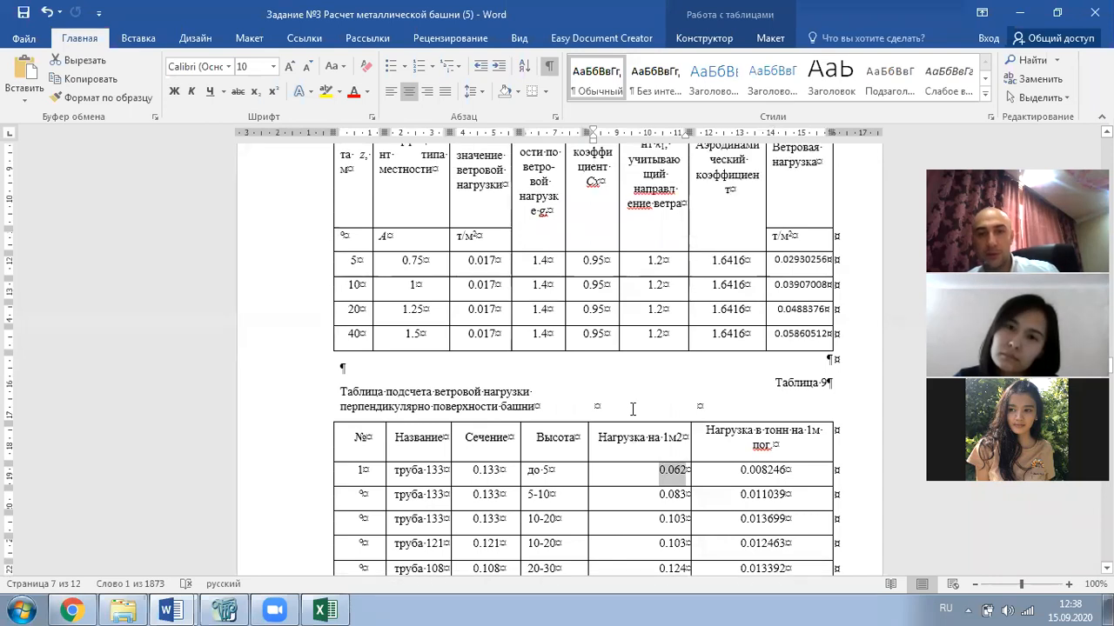
{"action": "scroll", "coordinate": [633, 409], "scroll_direction": "down", "scroll_amount": 5}
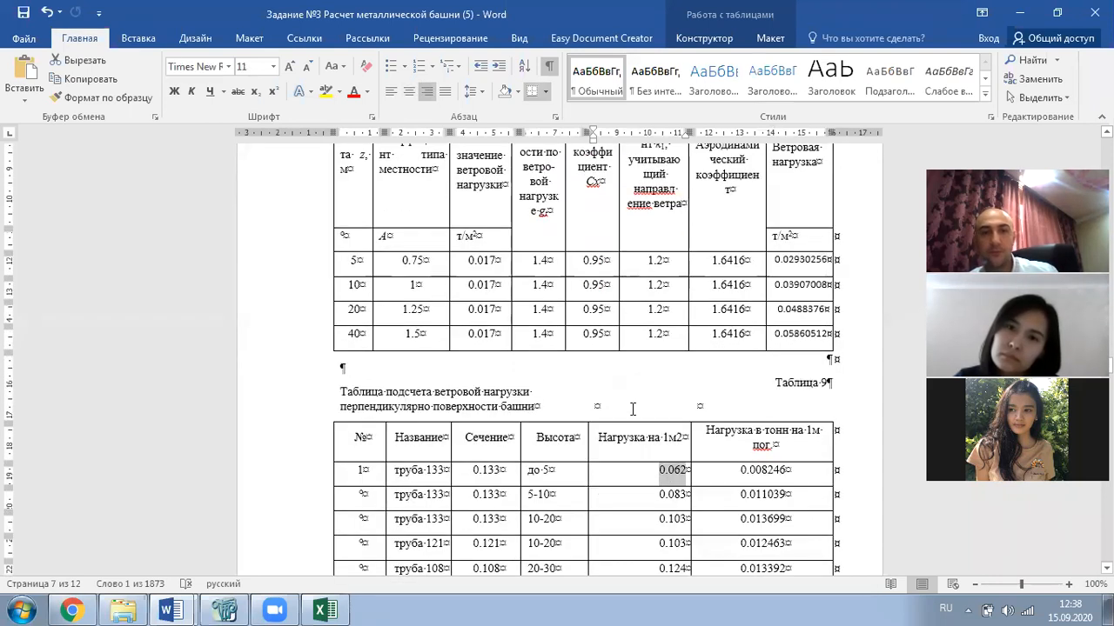
{"action": "scroll", "coordinate": [632, 409], "scroll_direction": "down", "scroll_amount": 2}
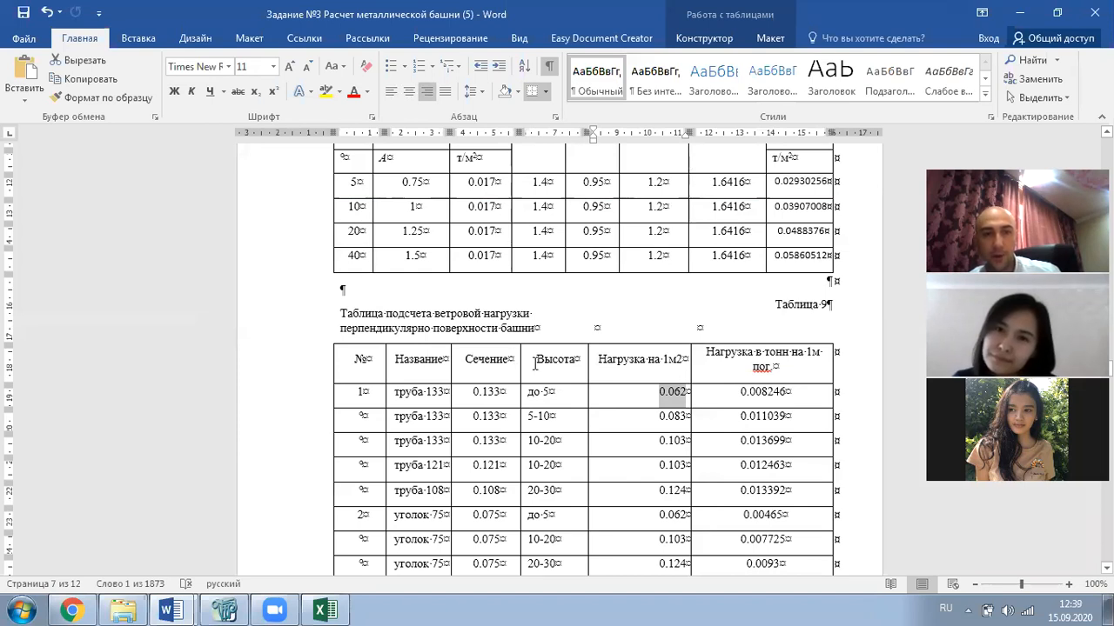
{"action": "scroll", "coordinate": [679, 414], "scroll_direction": "up", "scroll_amount": 2}
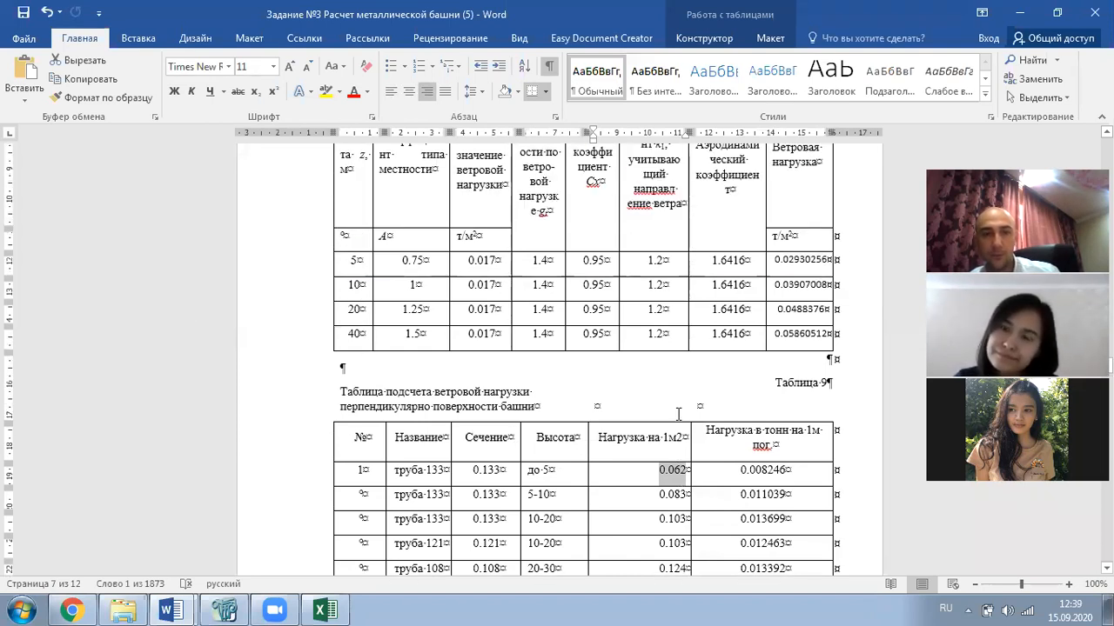
{"action": "scroll", "coordinate": [407, 406], "scroll_direction": "up", "scroll_amount": 13}
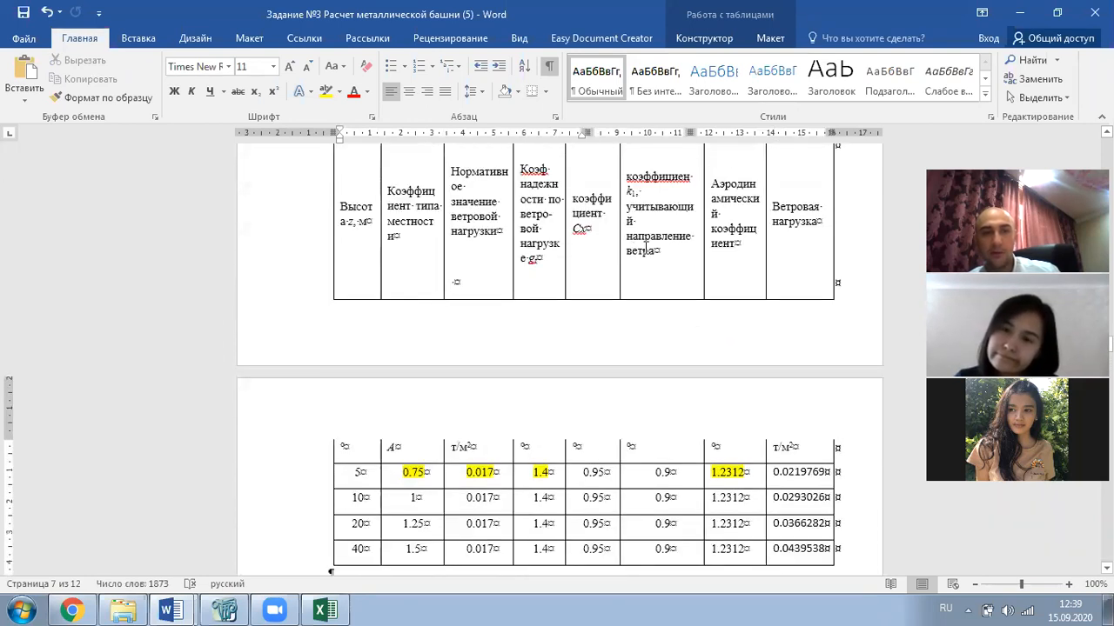
{"action": "scroll", "coordinate": [645, 249], "scroll_direction": "up", "scroll_amount": 3}
{"action": "scroll", "coordinate": [646, 250], "scroll_direction": "down", "scroll_amount": 7}
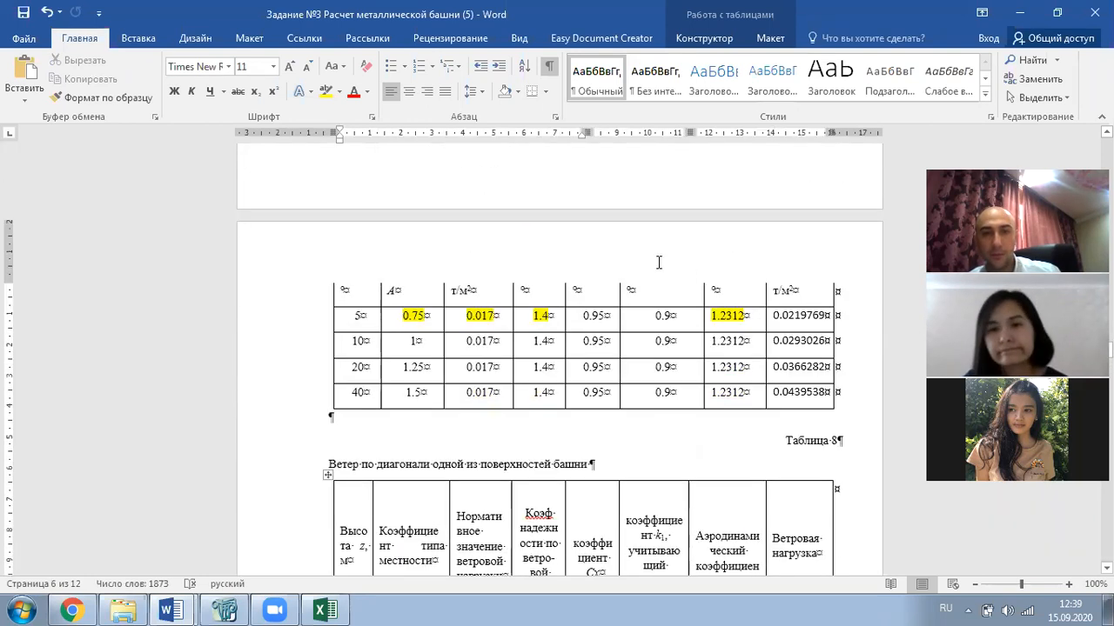
{"action": "double_click", "coordinate": [803, 319]}
{"action": "key", "text": "ctrl+c"}
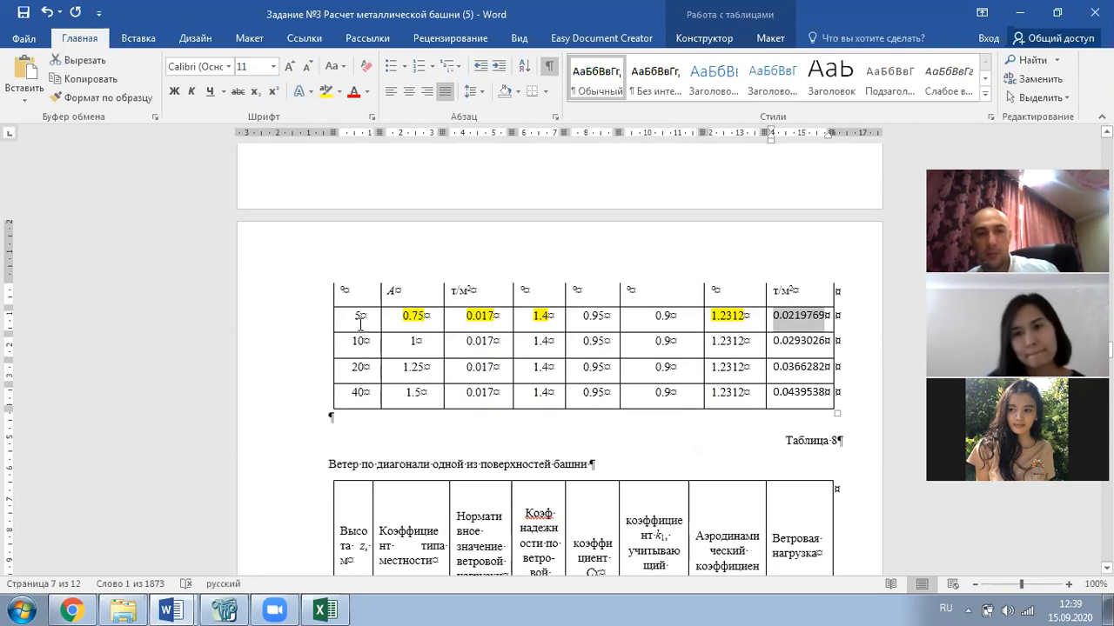
{"action": "scroll", "coordinate": [360, 321], "scroll_direction": "down", "scroll_amount": 10}
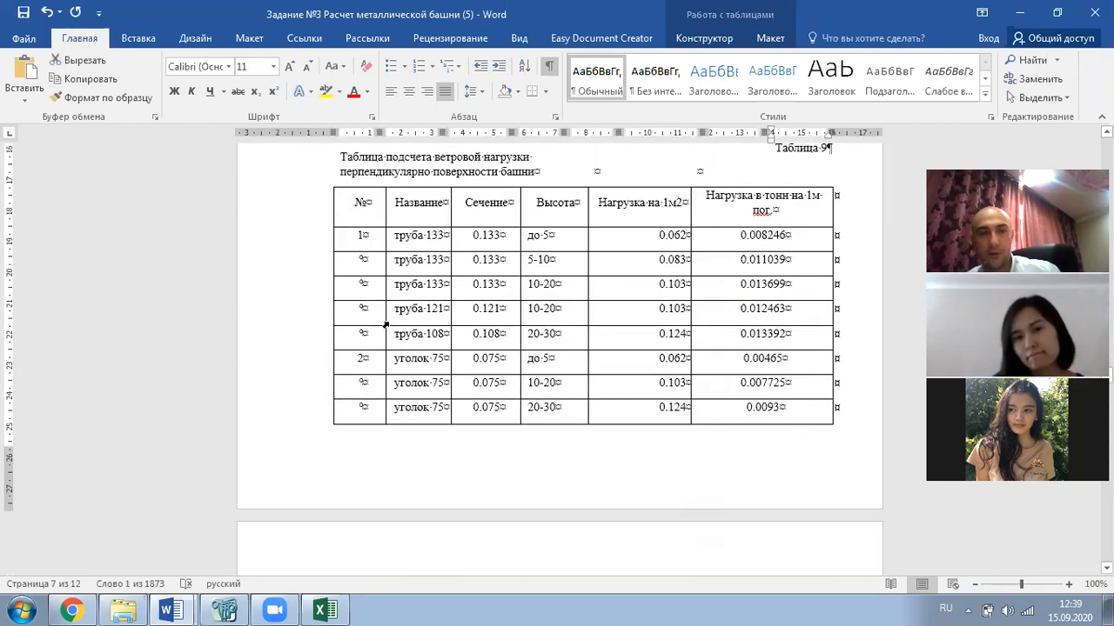
- Replace the до 5 loads in Table 9's first row and уголок 75, 70, 63, 50 rows with 0.0219769
{"action": "left_click_drag", "start_coordinate": [685, 233], "coordinate": [658, 235]}
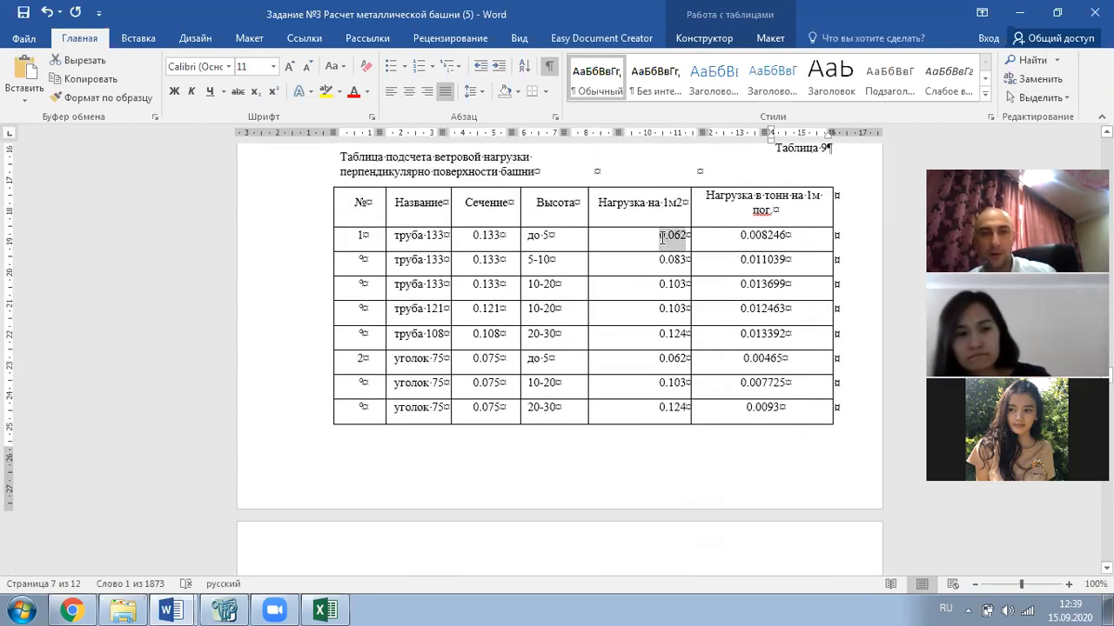
{"action": "key", "text": "ctrl+v"}
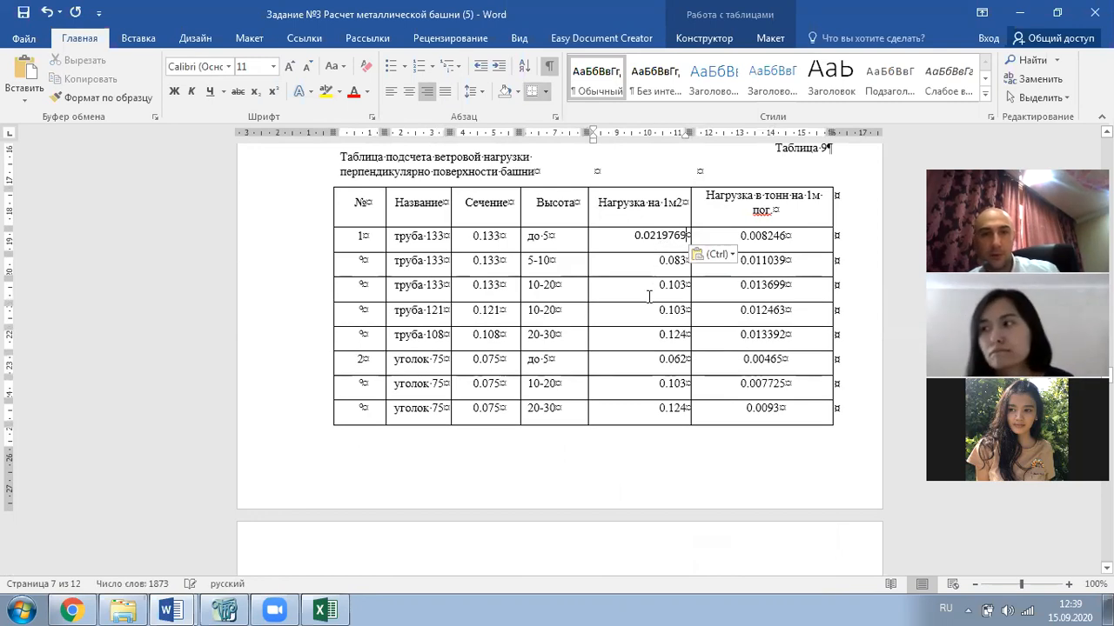
{"action": "left_click_drag", "start_coordinate": [648, 360], "coordinate": [687, 360]}
{"action": "key", "text": "ctrl+v"}
{"action": "scroll", "coordinate": [660, 354], "scroll_direction": "down", "scroll_amount": 6}
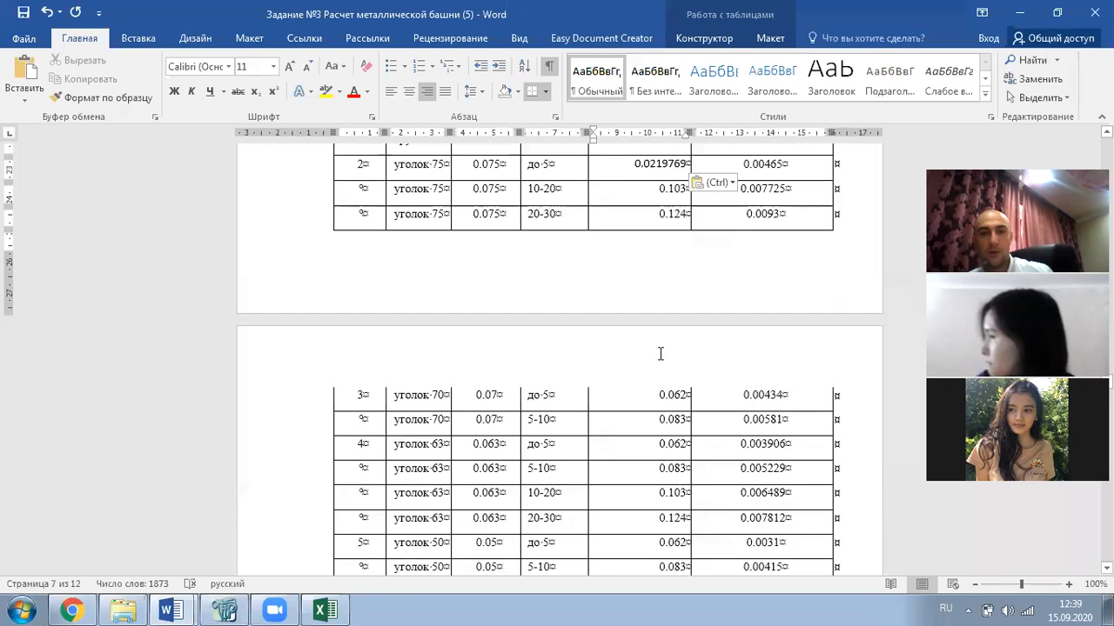
{"action": "left_click_drag", "start_coordinate": [647, 324], "coordinate": [679, 321]}
{"action": "key", "text": "ctrl+v"}
{"action": "left_click_drag", "start_coordinate": [659, 367], "coordinate": [684, 369]}
{"action": "key", "text": "ctrl+v"}
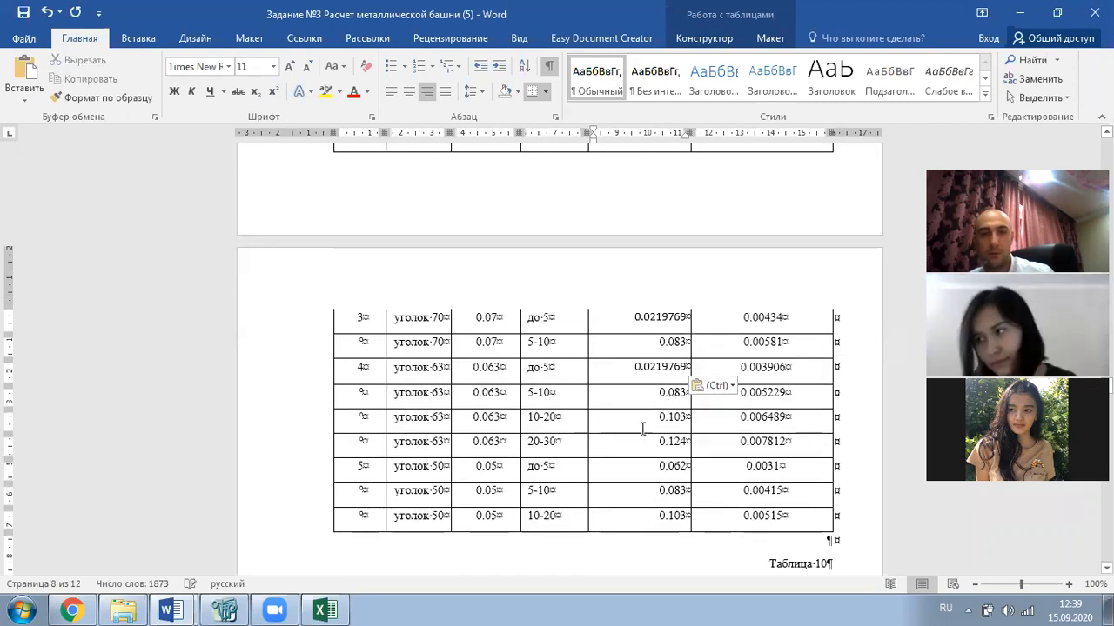
{"action": "left_click_drag", "start_coordinate": [658, 467], "coordinate": [682, 469]}
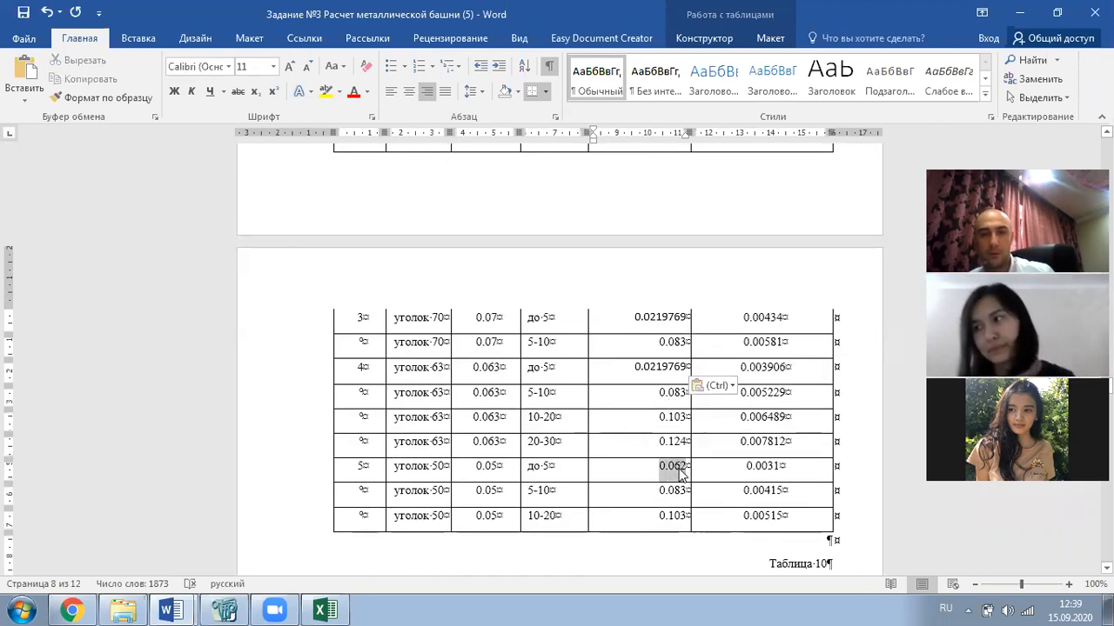
{"action": "key", "text": "ctrl+v"}
{"action": "scroll", "coordinate": [641, 488], "scroll_direction": "down", "scroll_amount": 2}
{"action": "scroll", "coordinate": [648, 435], "scroll_direction": "up", "scroll_amount": 5}
{"action": "scroll", "coordinate": [655, 375], "scroll_direction": "up", "scroll_amount": 10}
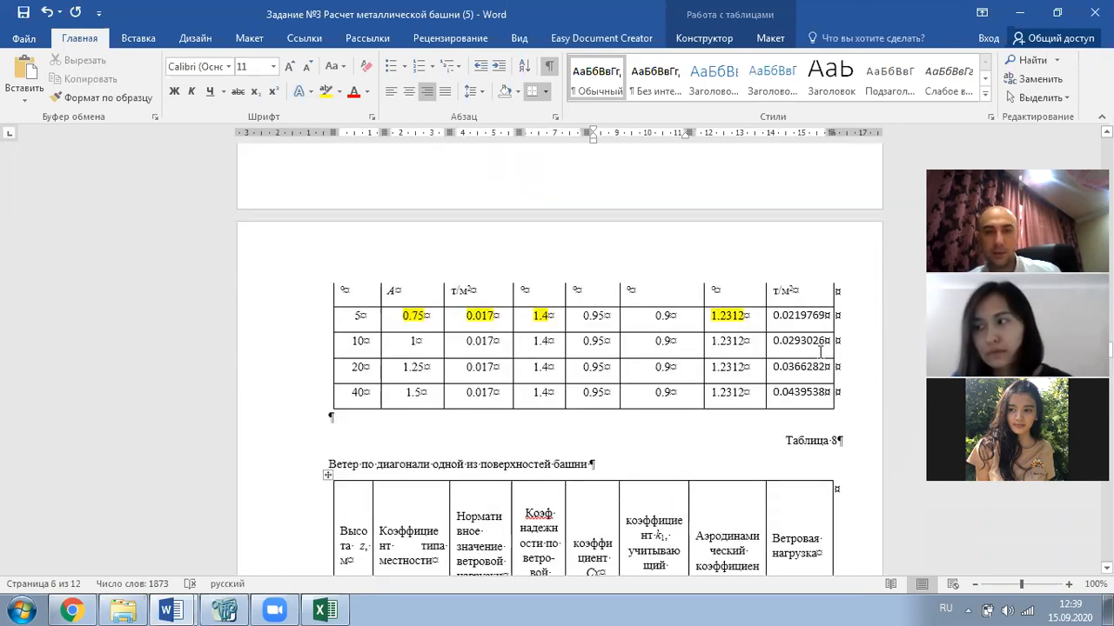
- Copy 0.0293026 and paste it as the 5-10 load for труба 133 and уголок 70, 63, 50
{"action": "left_click_drag", "start_coordinate": [775, 342], "coordinate": [823, 342]}
{"action": "key", "text": "ctrl+c"}
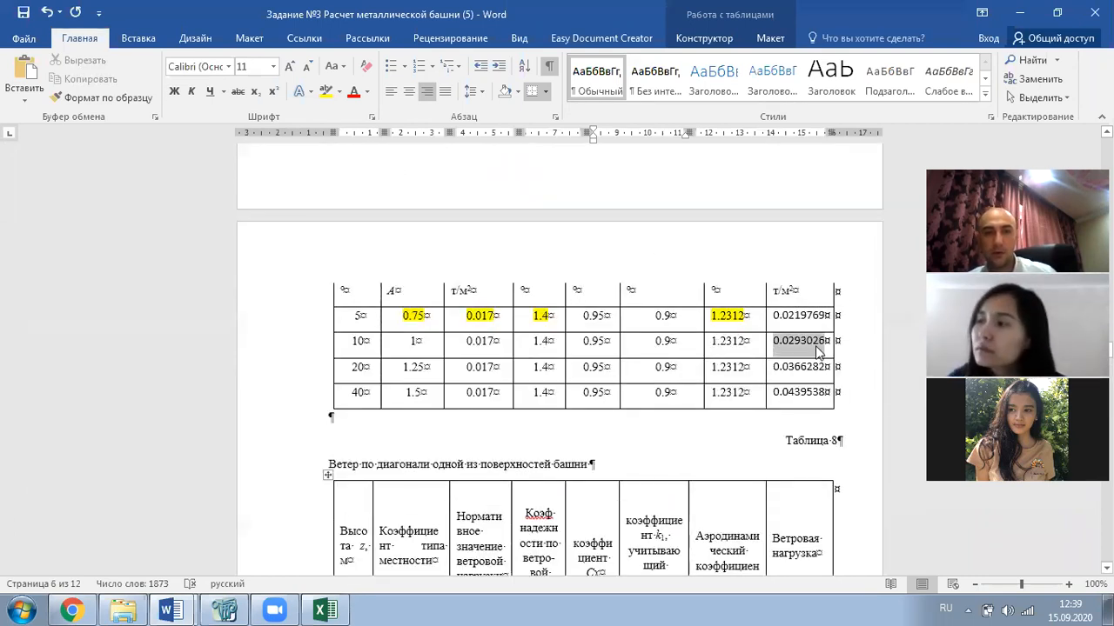
{"action": "scroll", "coordinate": [614, 315], "scroll_direction": "down", "scroll_amount": 12}
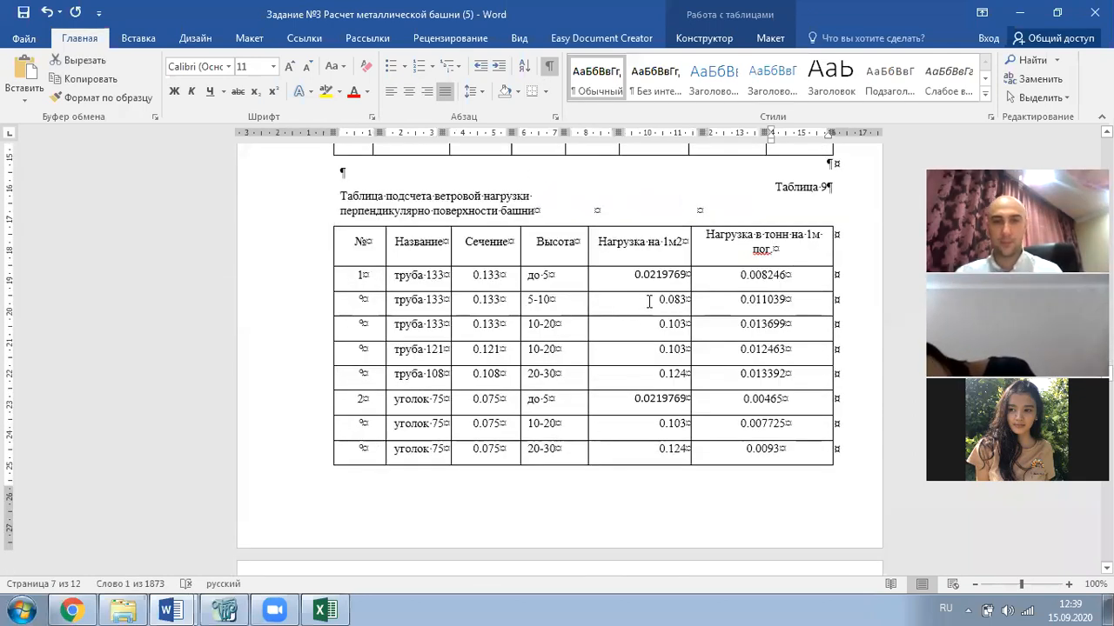
{"action": "double_click", "coordinate": [661, 301]}
{"action": "key", "text": "ctrl+v"}
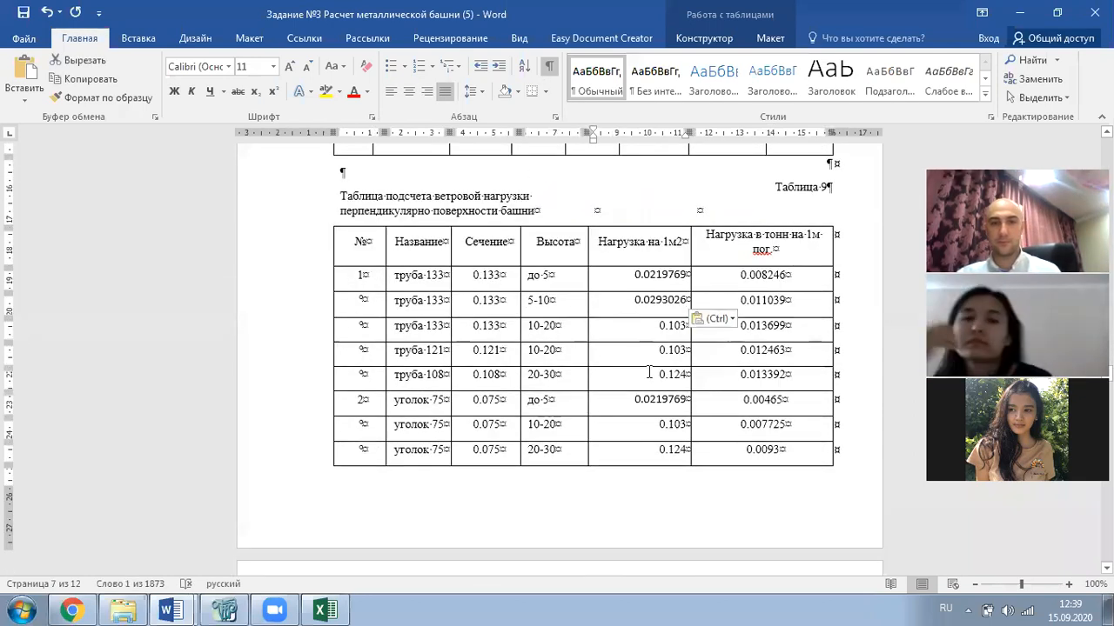
{"action": "left_click", "coordinate": [645, 428]}
{"action": "scroll", "coordinate": [648, 431], "scroll_direction": "down", "scroll_amount": 8}
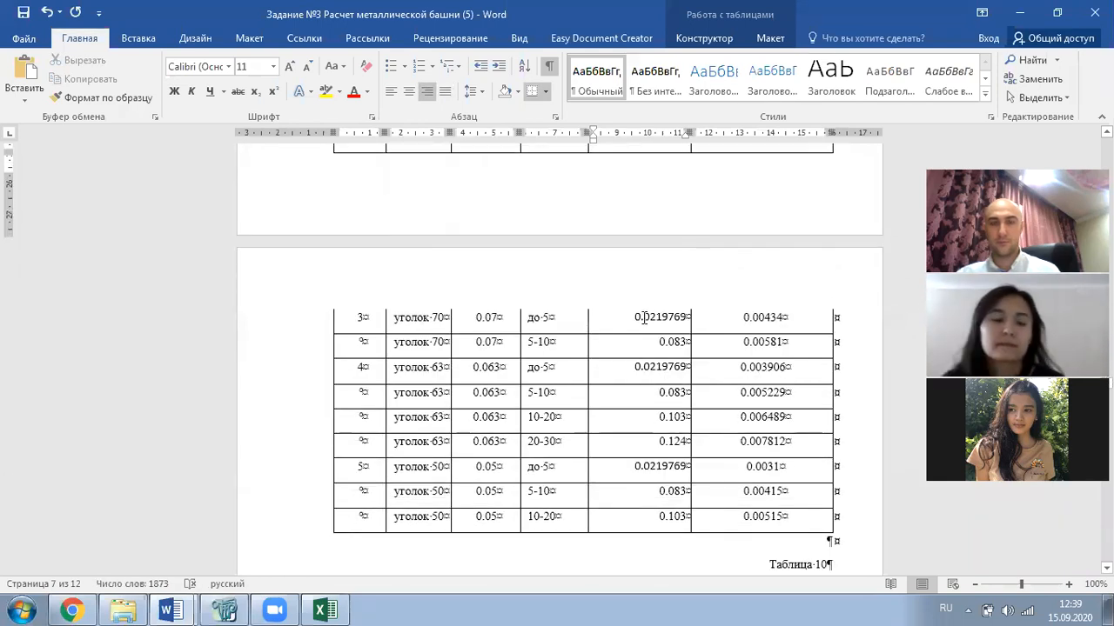
{"action": "double_click", "coordinate": [672, 342]}
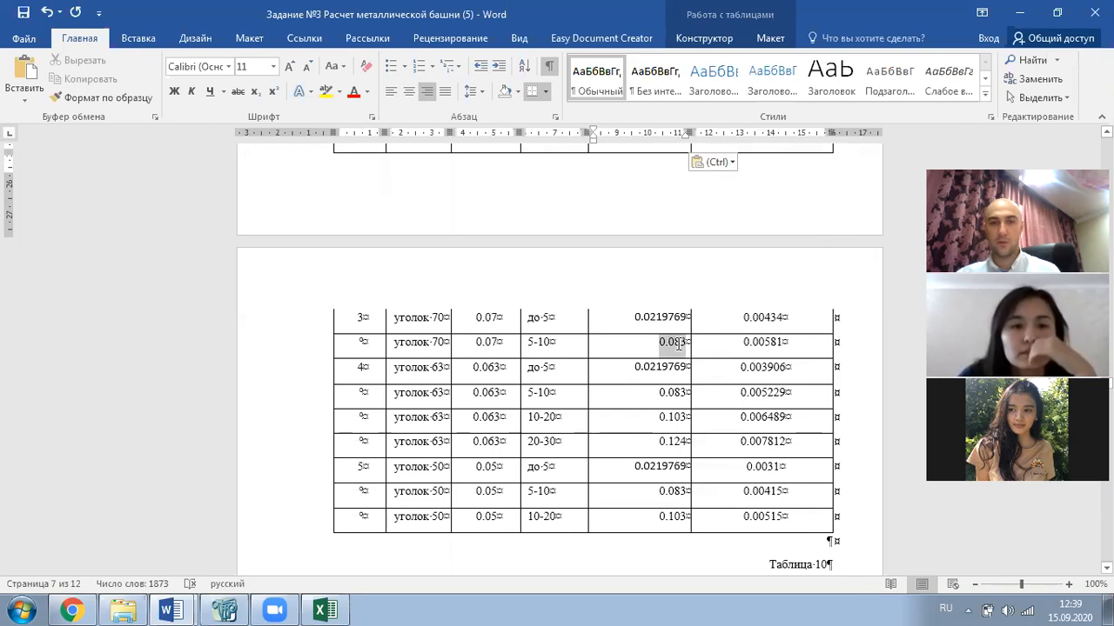
{"action": "key", "text": "ctrl+v"}
{"action": "double_click", "coordinate": [679, 394]}
{"action": "key", "text": "ctrl+v"}
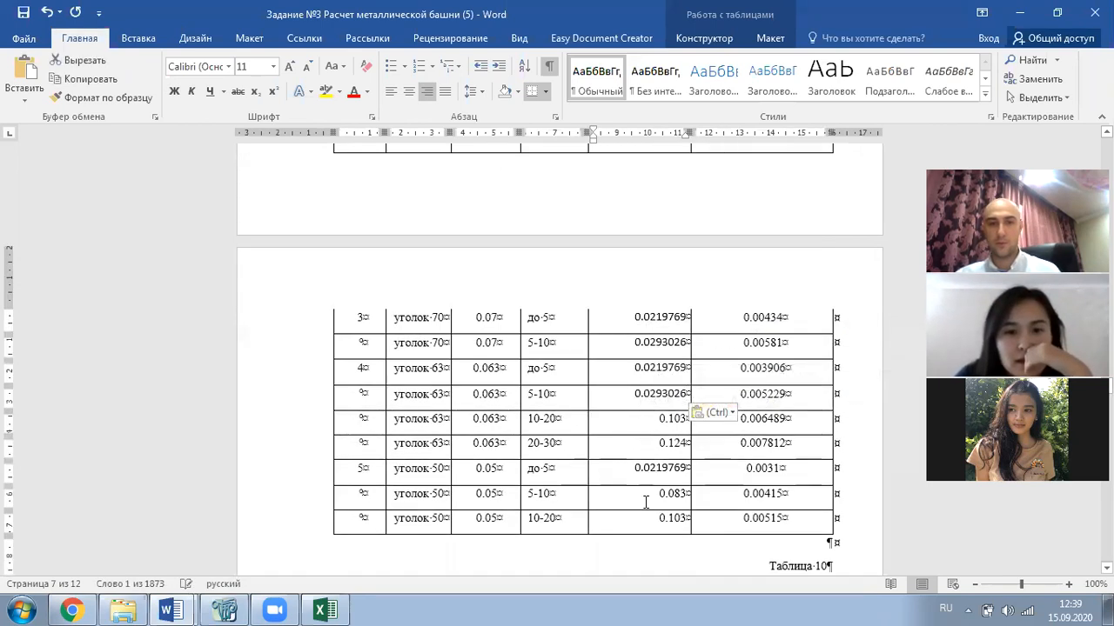
{"action": "double_click", "coordinate": [674, 493]}
{"action": "key", "text": "ctrl+v"}
{"action": "scroll", "coordinate": [641, 464], "scroll_direction": "down", "scroll_amount": 3}
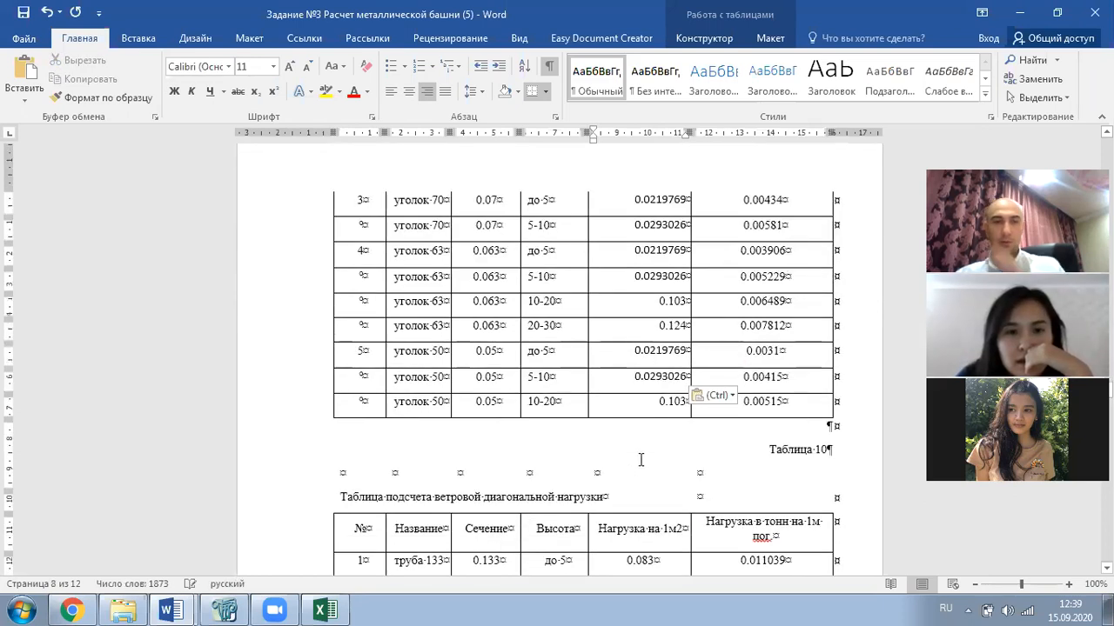
{"action": "scroll", "coordinate": [634, 420], "scroll_direction": "up", "scroll_amount": 15}
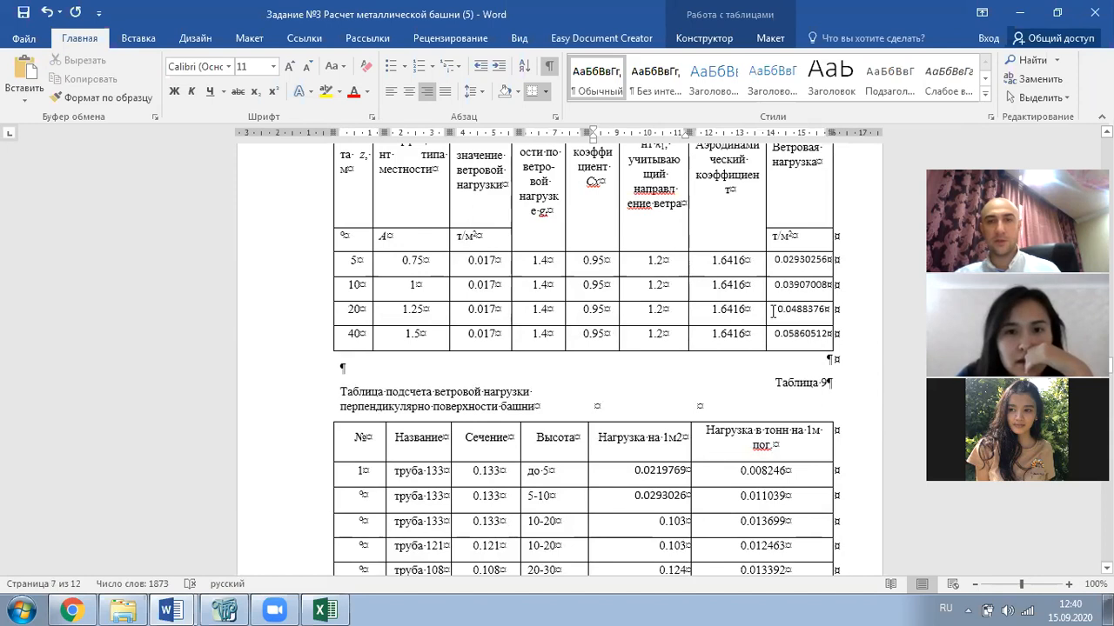
- Copy 0.0366282 and paste it as the 10-20 load for труба 133, труба 121, уголок 63 and 50
{"action": "double_click", "coordinate": [780, 313]}
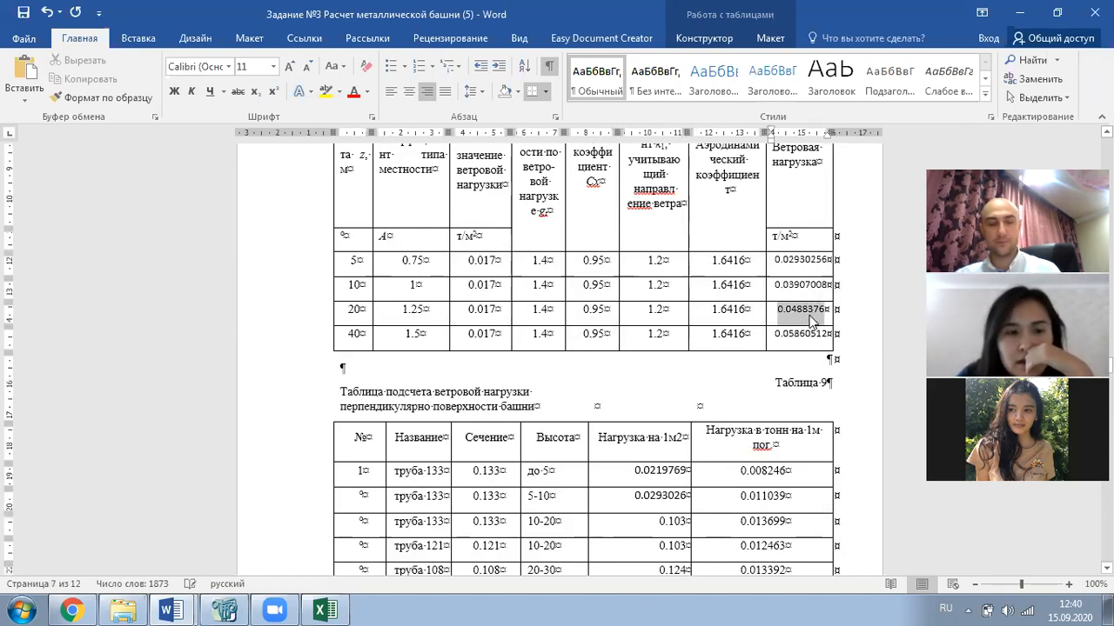
{"action": "scroll", "coordinate": [750, 317], "scroll_direction": "down", "scroll_amount": 2}
{"action": "scroll", "coordinate": [750, 317], "scroll_direction": "up", "scroll_amount": 8}
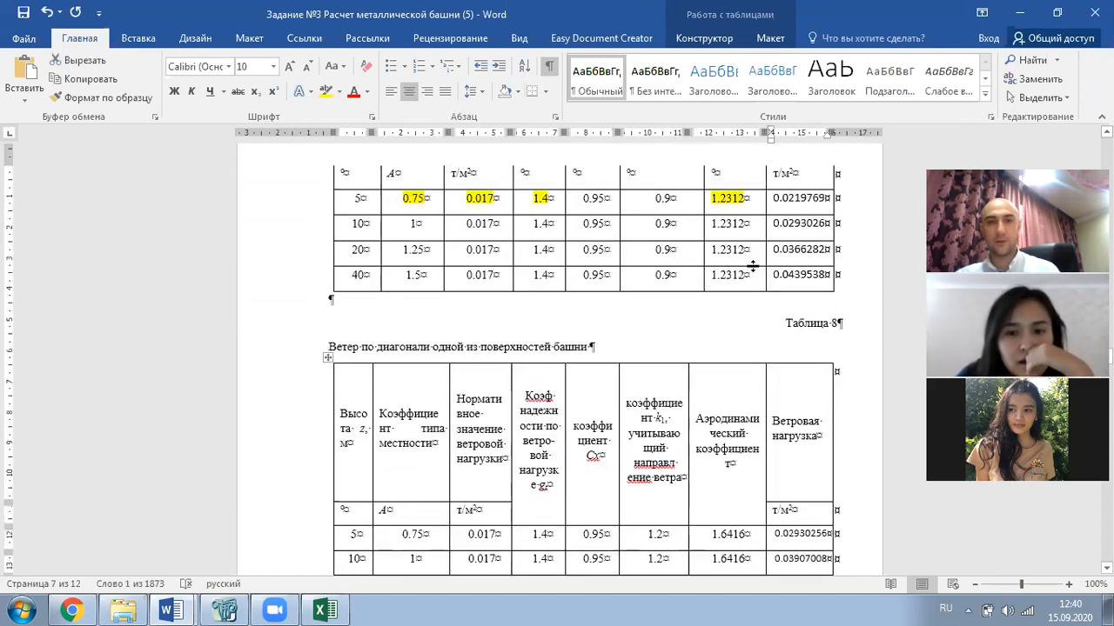
{"action": "double_click", "coordinate": [777, 250]}
{"action": "key", "text": "ctrl+c"}
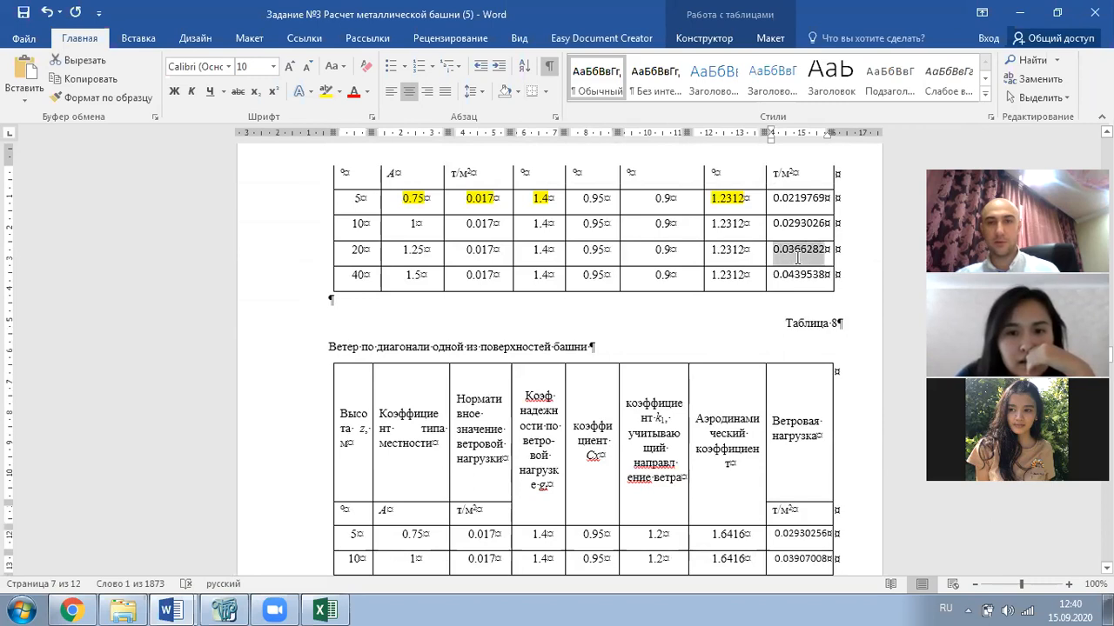
{"action": "scroll", "coordinate": [765, 283], "scroll_direction": "down", "scroll_amount": 10}
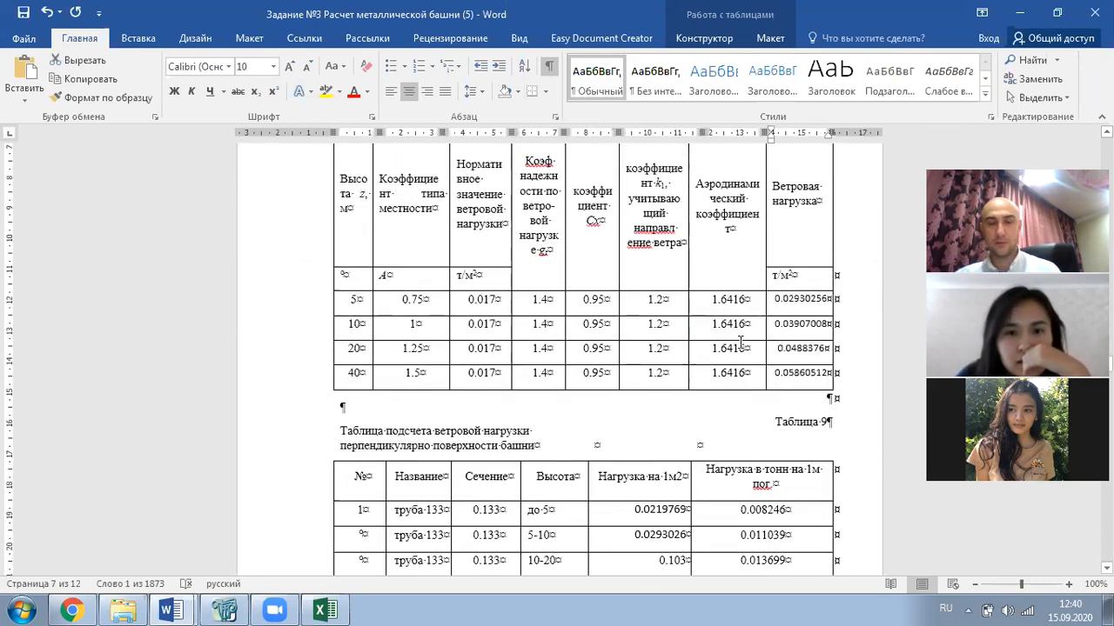
{"action": "left_click", "coordinate": [739, 337]}
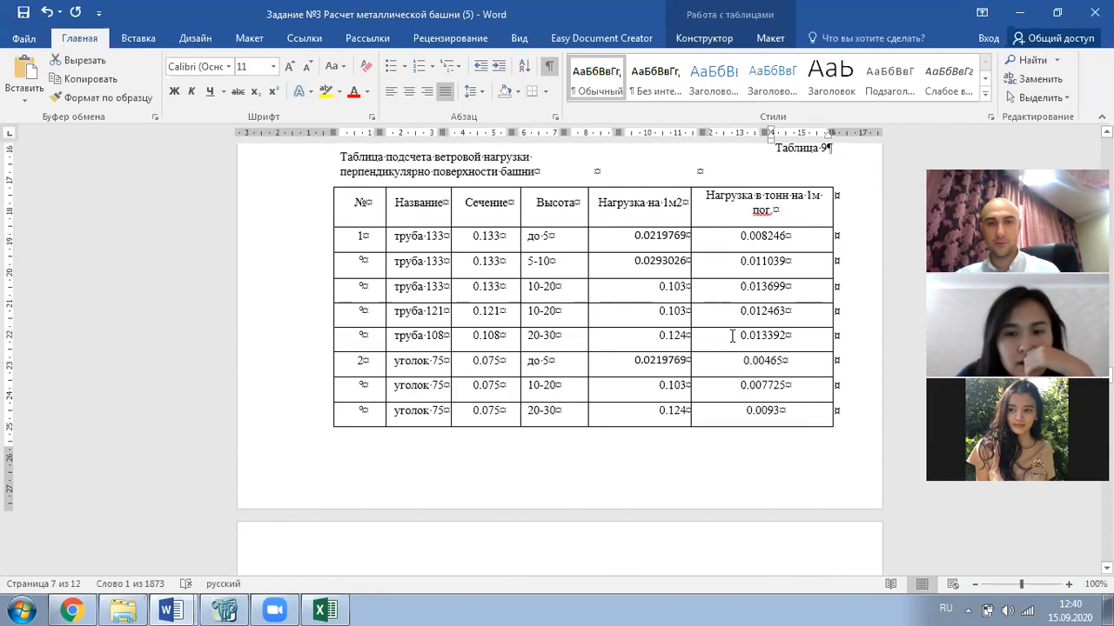
{"action": "left_click", "coordinate": [661, 287]}
{"action": "left_click_drag", "start_coordinate": [659, 287], "coordinate": [686, 312]}
{"action": "type", "text": "0.103"}
{"action": "key", "text": "ctrl+v"}
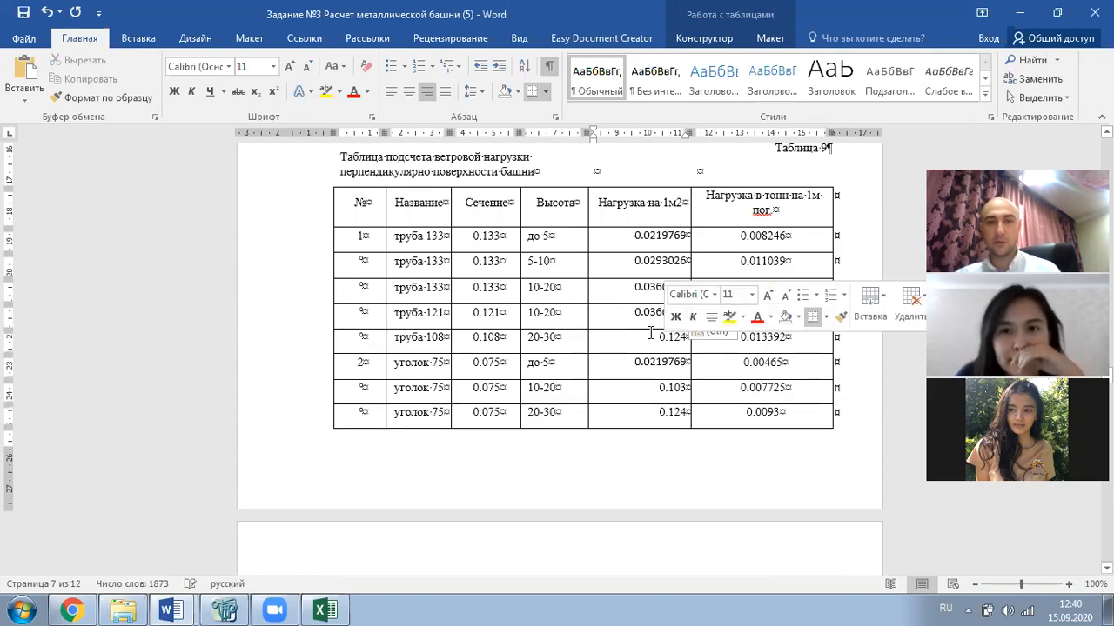
{"action": "scroll", "coordinate": [647, 333], "scroll_direction": "down", "scroll_amount": 2}
{"action": "left_click_drag", "start_coordinate": [658, 311], "coordinate": [686, 313]}
{"action": "key", "text": "ctrl+v"}
{"action": "scroll", "coordinate": [648, 300], "scroll_direction": "down", "scroll_amount": 7}
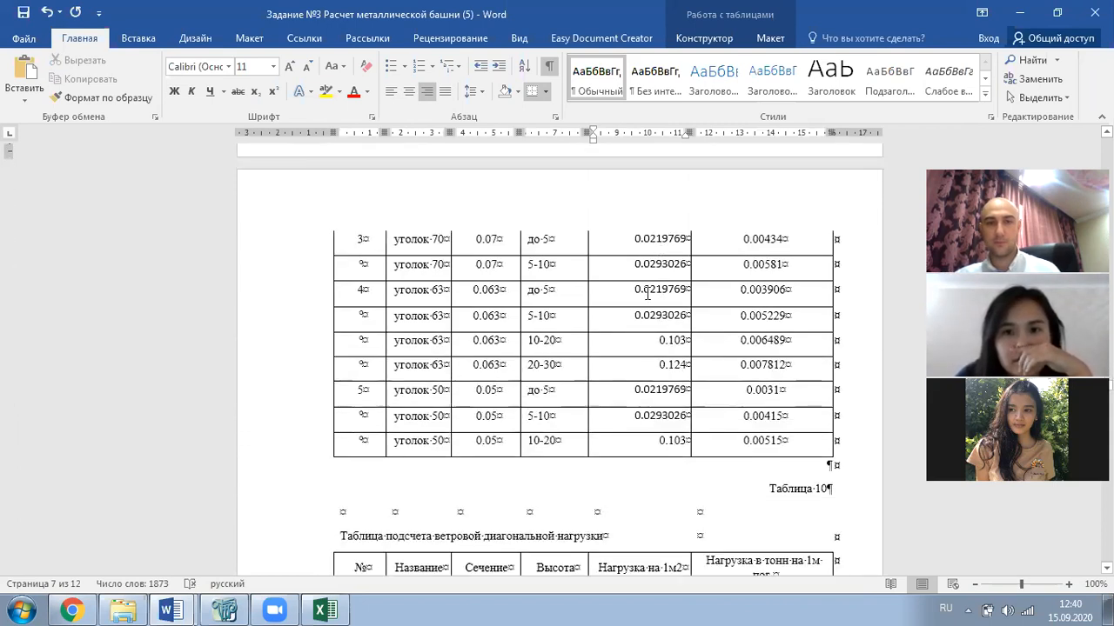
{"action": "left_click_drag", "start_coordinate": [659, 341], "coordinate": [687, 340]}
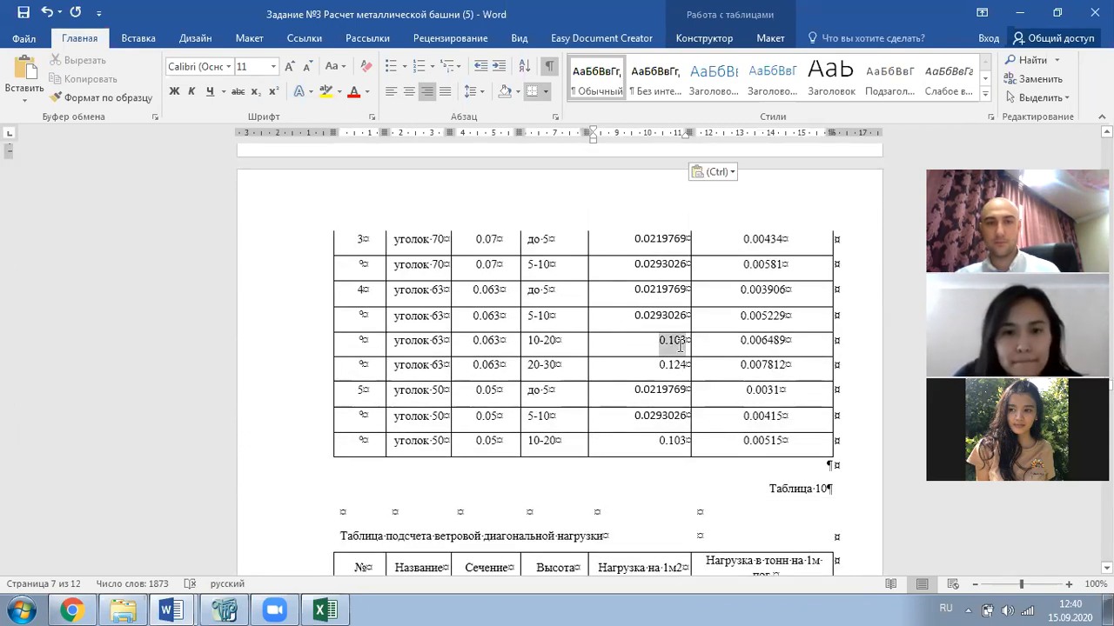
{"action": "key", "text": "ctrl+v"}
{"action": "left_click_drag", "start_coordinate": [659, 443], "coordinate": [686, 443]}
{"action": "key", "text": "ctrl+v"}
{"action": "scroll", "coordinate": [683, 348], "scroll_direction": "up", "scroll_amount": 16}
{"action": "scroll", "coordinate": [694, 338], "scroll_direction": "up", "scroll_amount": 5}
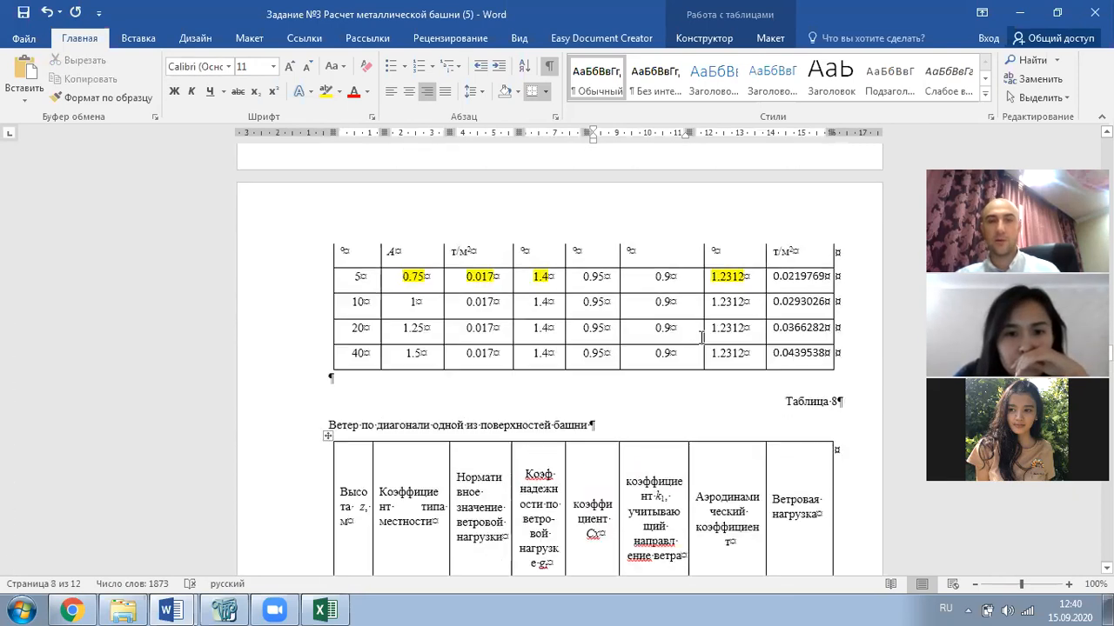
- Paste 0.0439538 as the 20-30 load for труба 108, уголок 75 and уголок 63
{"action": "left_click_drag", "start_coordinate": [809, 356], "coordinate": [826, 355]}
{"action": "key", "text": "ctrl+c"}
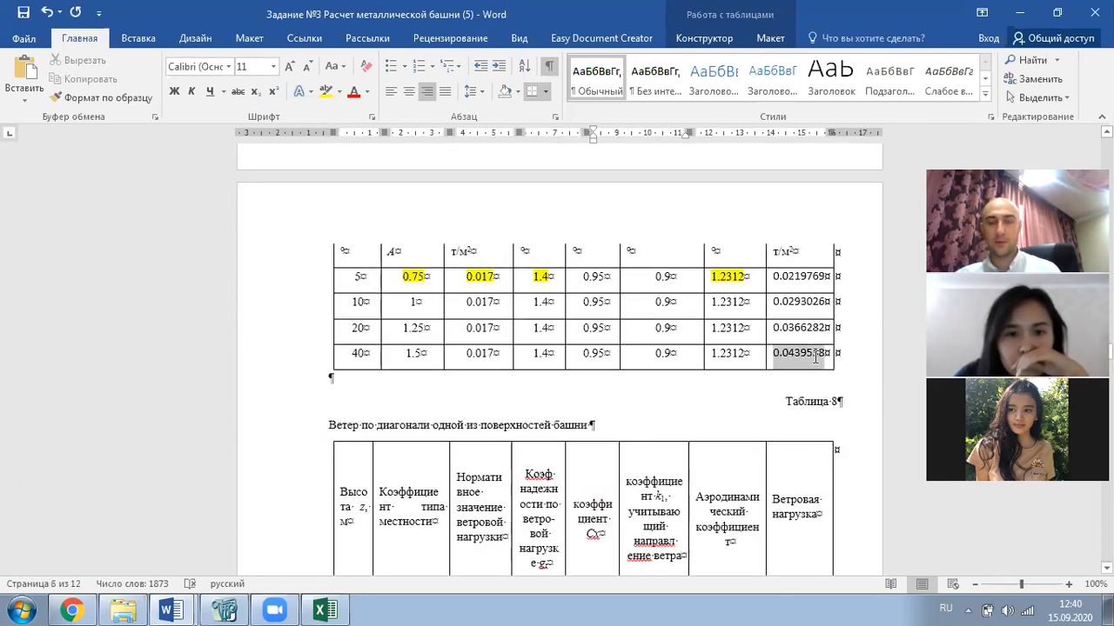
{"action": "scroll", "coordinate": [758, 344], "scroll_direction": "down", "scroll_amount": 6}
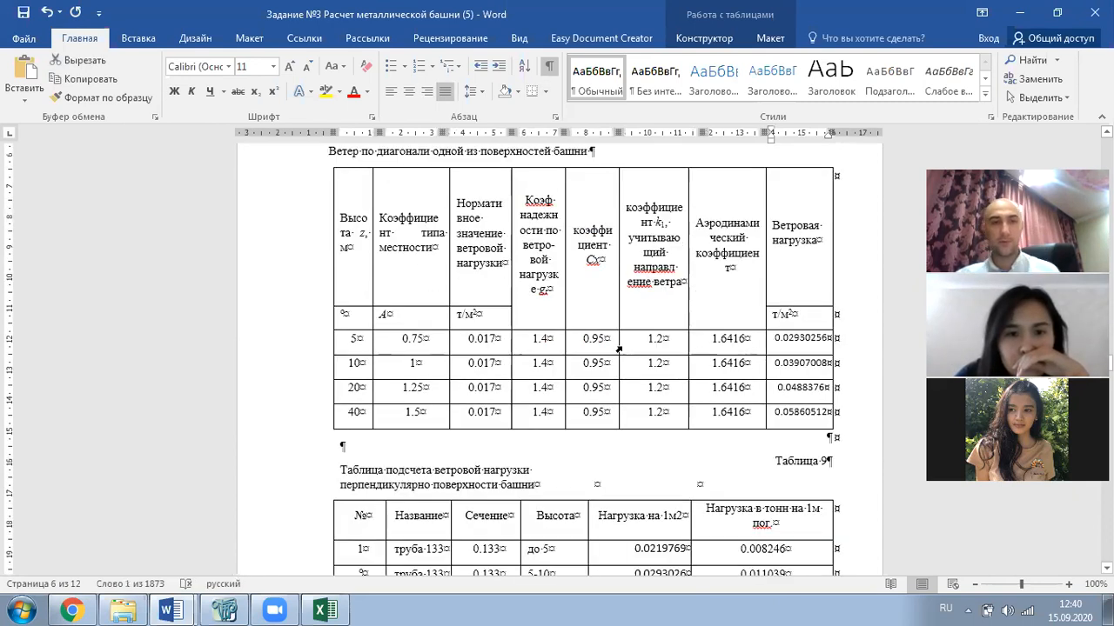
{"action": "scroll", "coordinate": [656, 373], "scroll_direction": "down", "scroll_amount": 6}
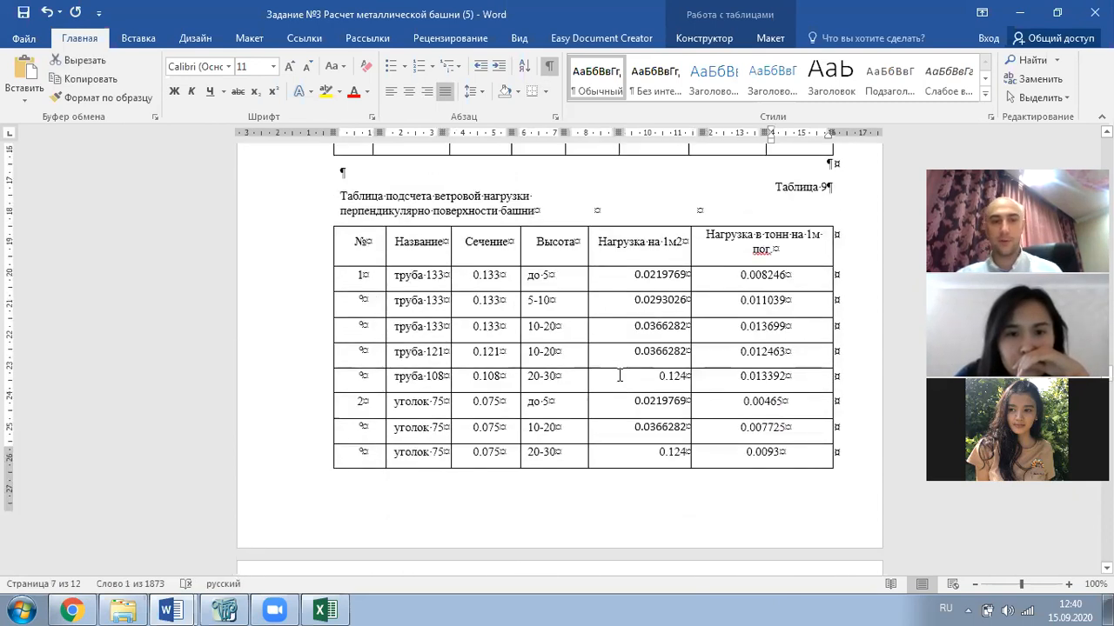
{"action": "scroll", "coordinate": [646, 377], "scroll_direction": "down", "scroll_amount": 2}
{"action": "left_click_drag", "start_coordinate": [647, 298], "coordinate": [687, 304]}
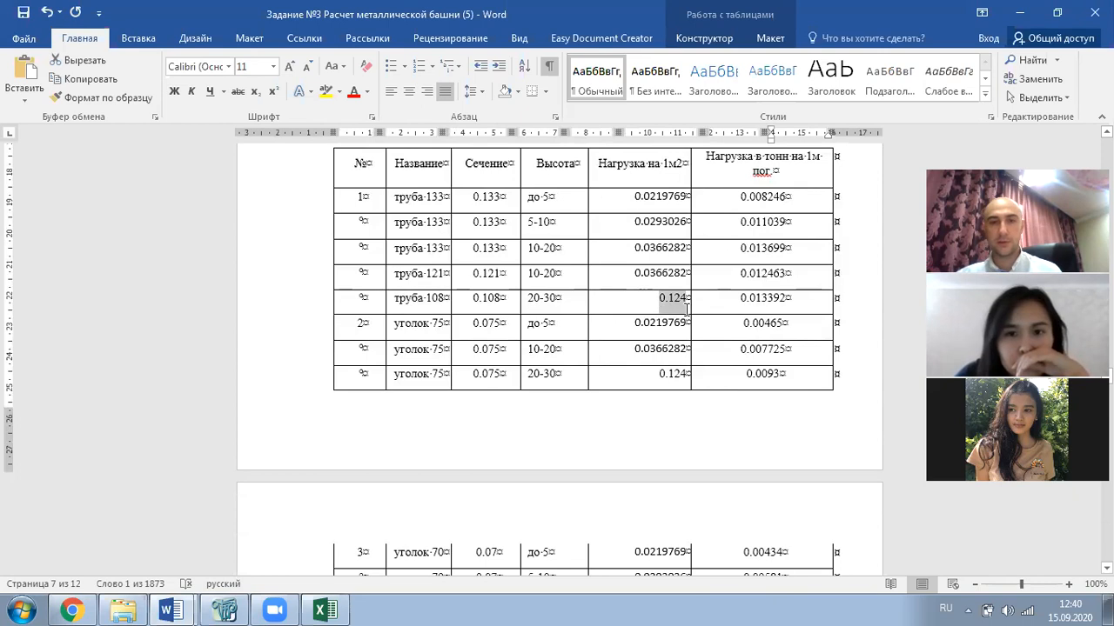
{"action": "key", "text": "ctrl+v"}
{"action": "left_click_drag", "start_coordinate": [659, 380], "coordinate": [687, 405]}
{"action": "key", "text": "ctrl+v"}
{"action": "scroll", "coordinate": [657, 389], "scroll_direction": "down", "scroll_amount": 6}
{"action": "key", "text": "ctrl+v"}
{"action": "scroll", "coordinate": [633, 372], "scroll_direction": "down", "scroll_amount": 3}
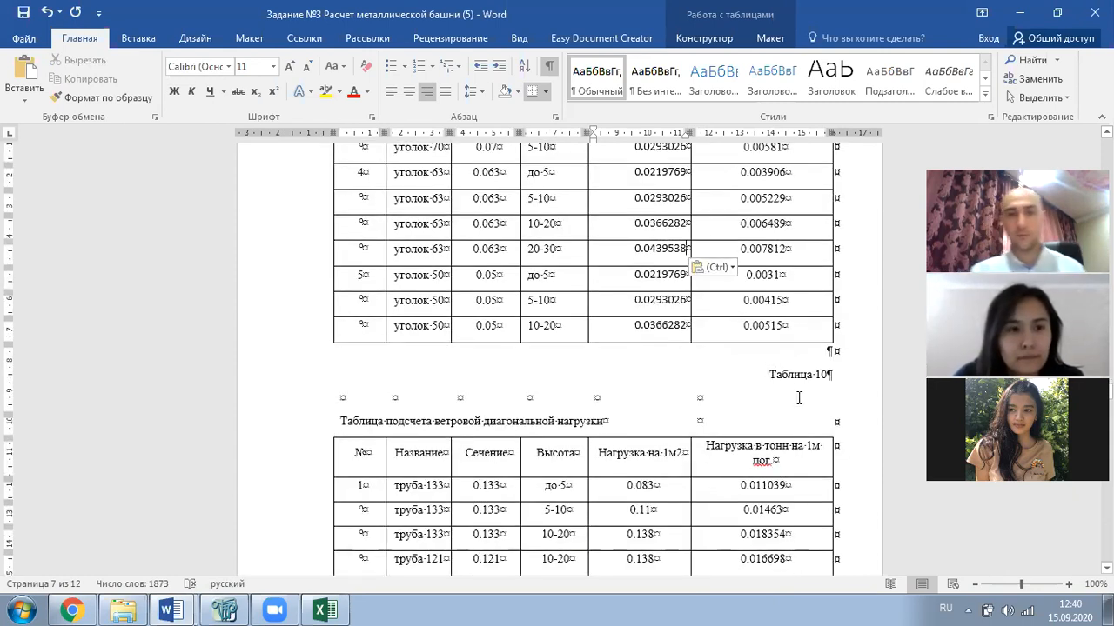
{"action": "scroll", "coordinate": [777, 391], "scroll_direction": "down", "scroll_amount": 1}
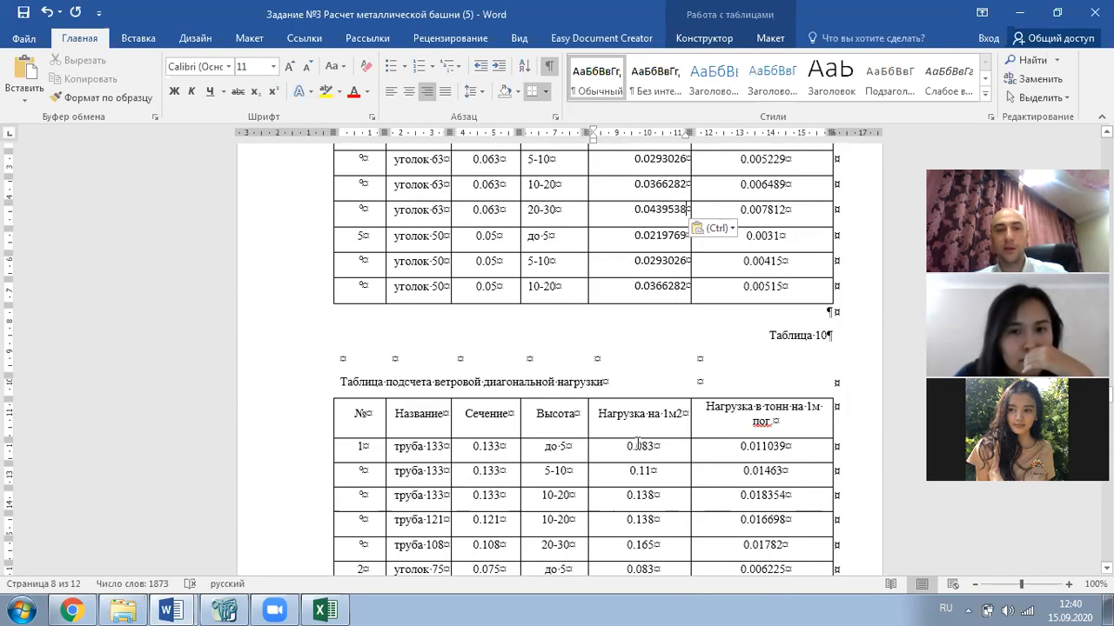
{"action": "scroll", "coordinate": [637, 444], "scroll_direction": "up", "scroll_amount": 15}
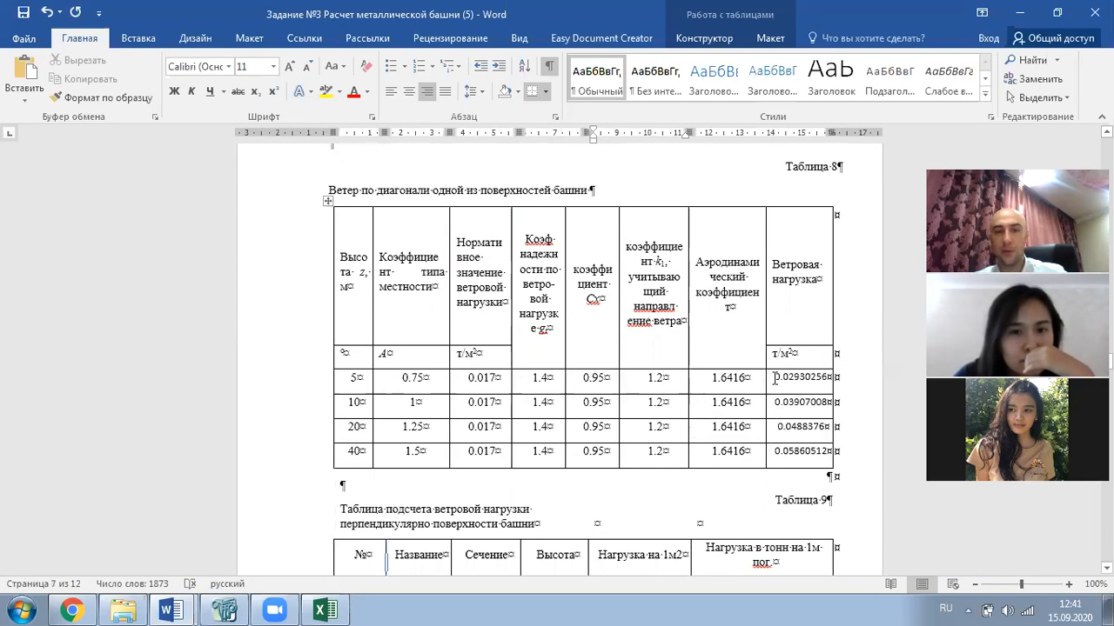
- Paste 0.02930256 into Table 10's до 5 rows: труба 133 and уголок 75, 70, 63, 50
{"action": "left_click_drag", "start_coordinate": [774, 376], "coordinate": [829, 379]}
{"action": "scroll", "coordinate": [612, 411], "scroll_direction": "down", "scroll_amount": 20}
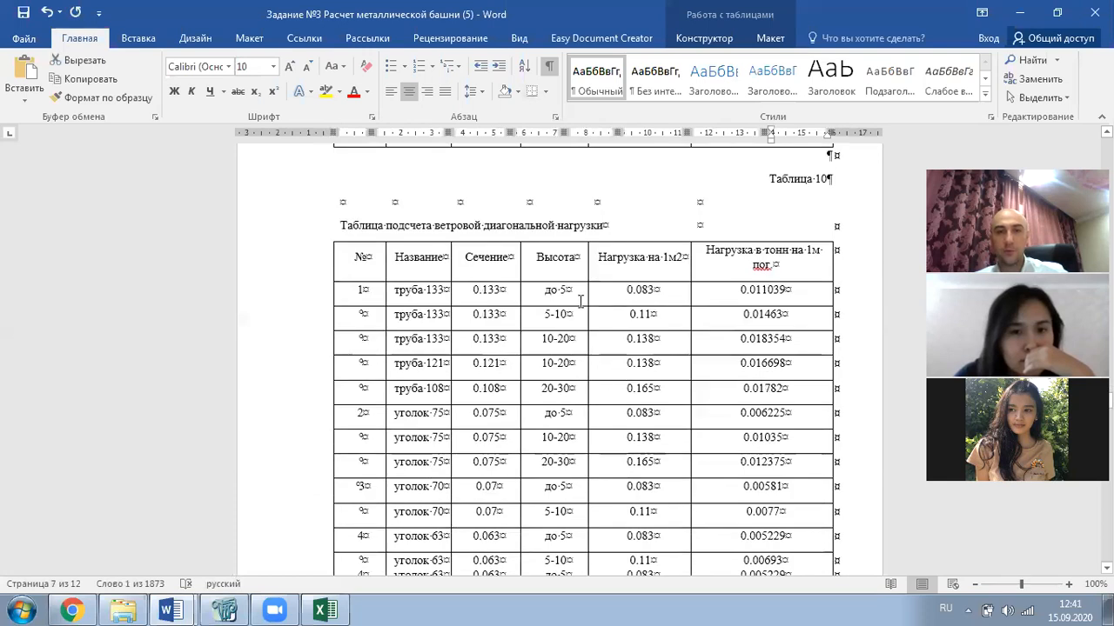
{"action": "left_click_drag", "start_coordinate": [626, 290], "coordinate": [655, 294]}
{"action": "type", "text": "0.02930256"}
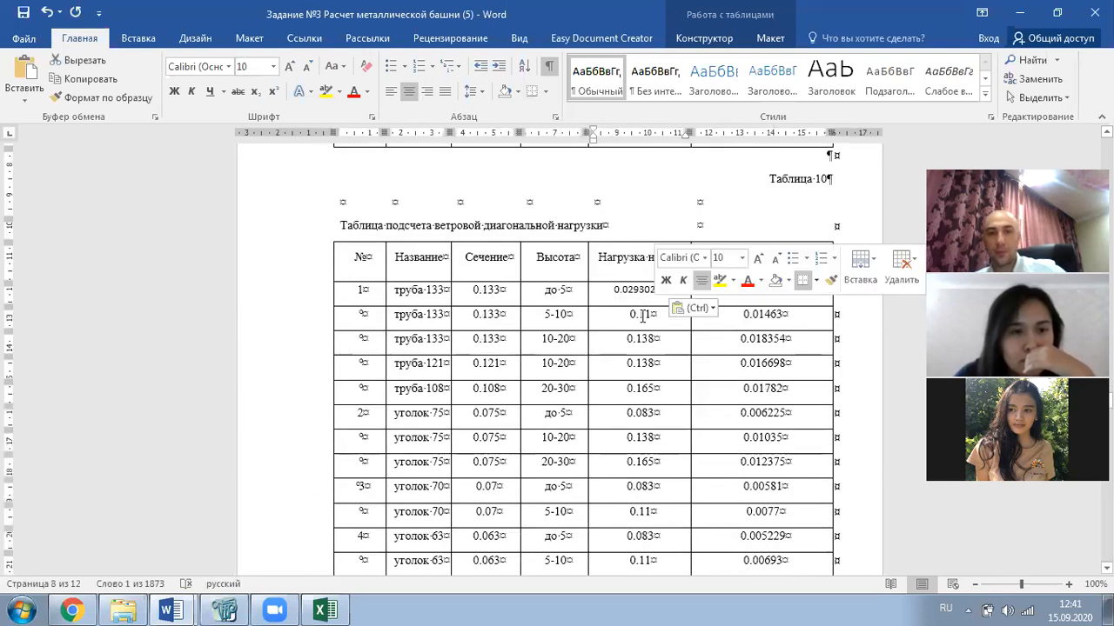
{"action": "left_click_drag", "start_coordinate": [626, 412], "coordinate": [655, 414]}
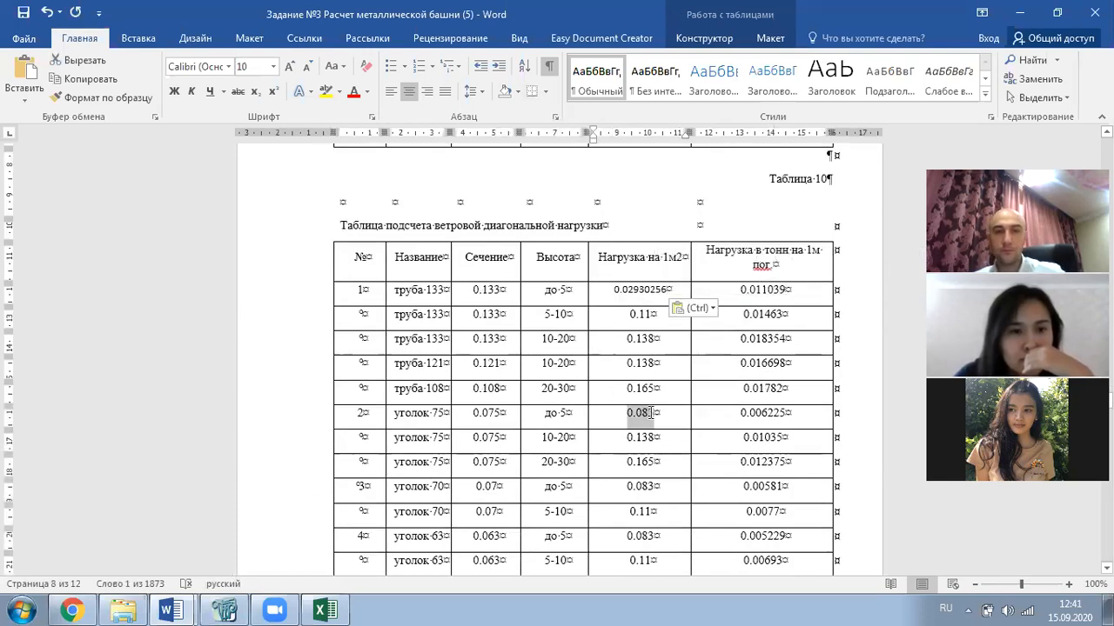
{"action": "type", "text": "0.02930256"}
{"action": "left_click_drag", "start_coordinate": [627, 487], "coordinate": [655, 489]}
{"action": "type", "text": "0.02930256"}
{"action": "scroll", "coordinate": [647, 402], "scroll_direction": "down", "scroll_amount": 3}
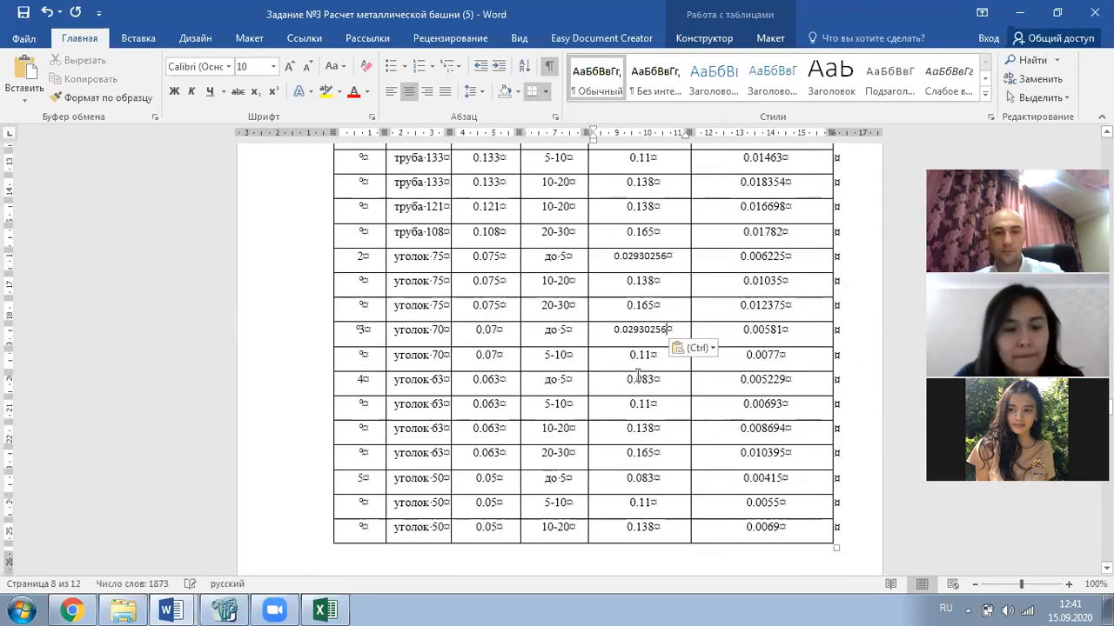
{"action": "left_click_drag", "start_coordinate": [626, 380], "coordinate": [655, 381]}
{"action": "type", "text": "0.02930256"}
{"action": "left_click_drag", "start_coordinate": [626, 478], "coordinate": [655, 479]}
{"action": "type", "text": "0.02930256"}
{"action": "scroll", "coordinate": [637, 486], "scroll_direction": "down", "scroll_amount": 7}
{"action": "scroll", "coordinate": [636, 468], "scroll_direction": "up", "scroll_amount": 20}
{"action": "scroll", "coordinate": [652, 445], "scroll_direction": "up", "scroll_amount": 10}
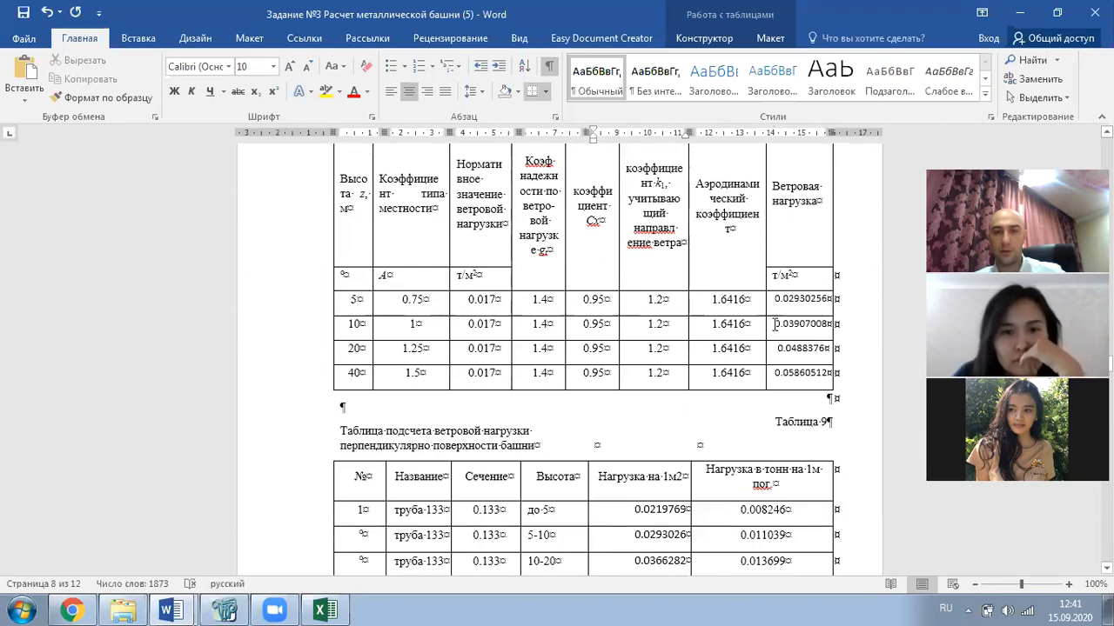
- Replace the 0.11 loads in the 5-10 rows (труба 133, уголок 70, 63, 50) with 0.03907008
{"action": "left_click", "coordinate": [776, 324]}
{"action": "key", "text": "ctrl+c"}
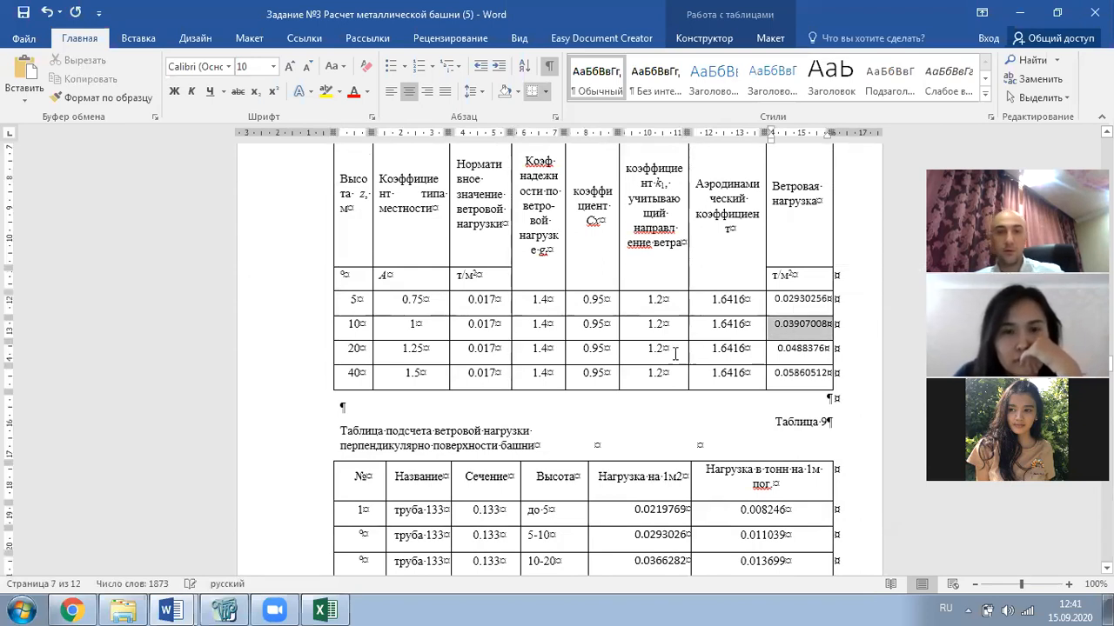
{"action": "scroll", "coordinate": [670, 353], "scroll_direction": "down", "scroll_amount": 4}
{"action": "scroll", "coordinate": [644, 352], "scroll_direction": "down", "scroll_amount": 10}
{"action": "scroll", "coordinate": [647, 357], "scroll_direction": "down", "scroll_amount": 5}
{"action": "double_click", "coordinate": [623, 274]}
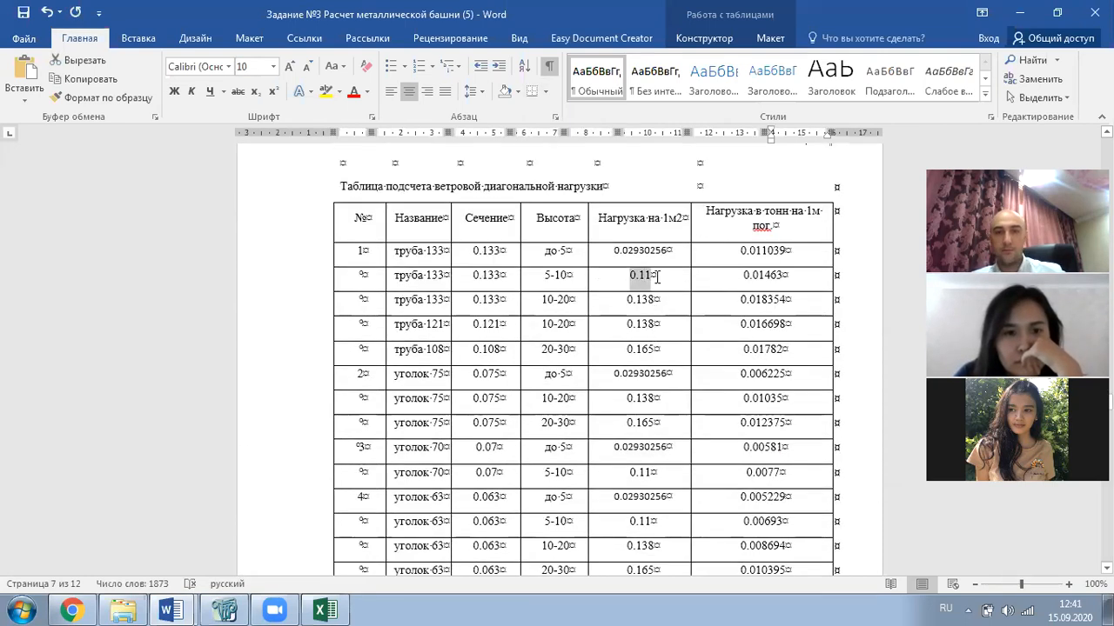
{"action": "key", "text": "ctrl+v"}
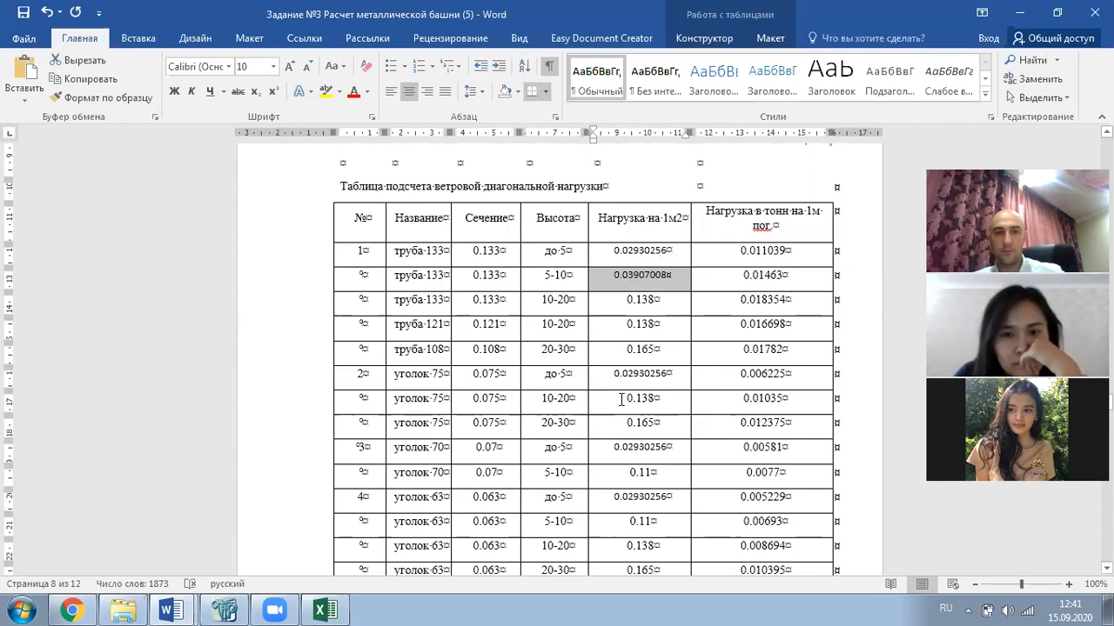
{"action": "mouse_move", "coordinate": [640, 472]}
{"action": "left_mouse_down"}
{"action": "mouse_move", "coordinate": [671, 473]}
{"action": "mouse_move", "coordinate": [641, 475]}
{"action": "mouse_move", "coordinate": [657, 474]}
{"action": "left_mouse_up"}
{"action": "left_click", "coordinate": [635, 474]}
{"action": "key", "text": "ctrl+v"}
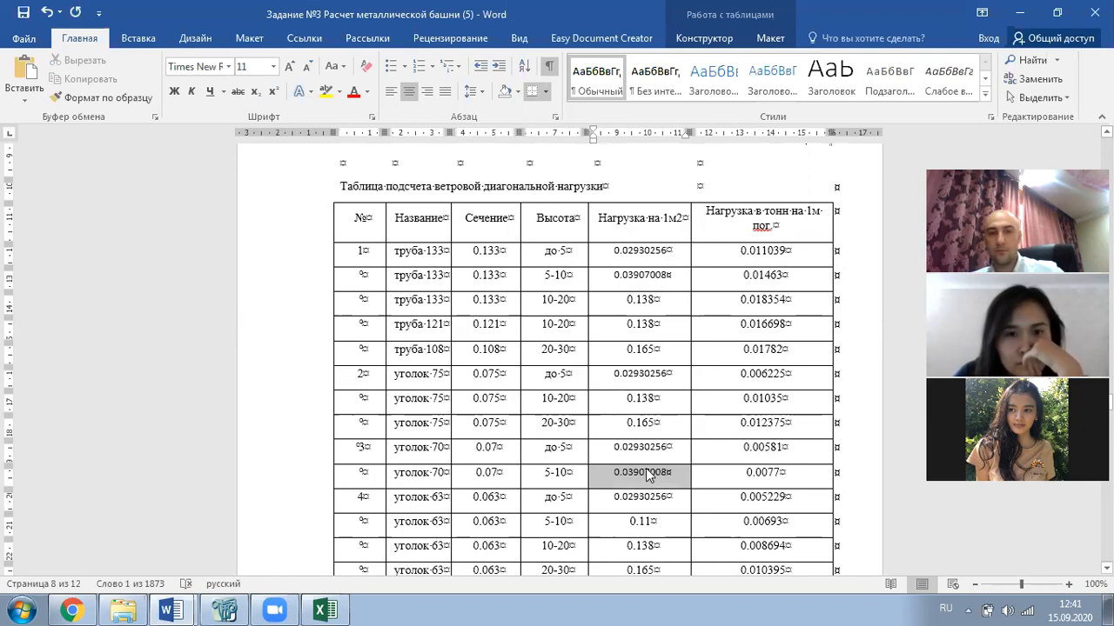
{"action": "scroll", "coordinate": [646, 461], "scroll_direction": "down", "scroll_amount": 5}
{"action": "left_click_drag", "start_coordinate": [629, 286], "coordinate": [650, 290]}
{"action": "key", "text": "ctrl+v"}
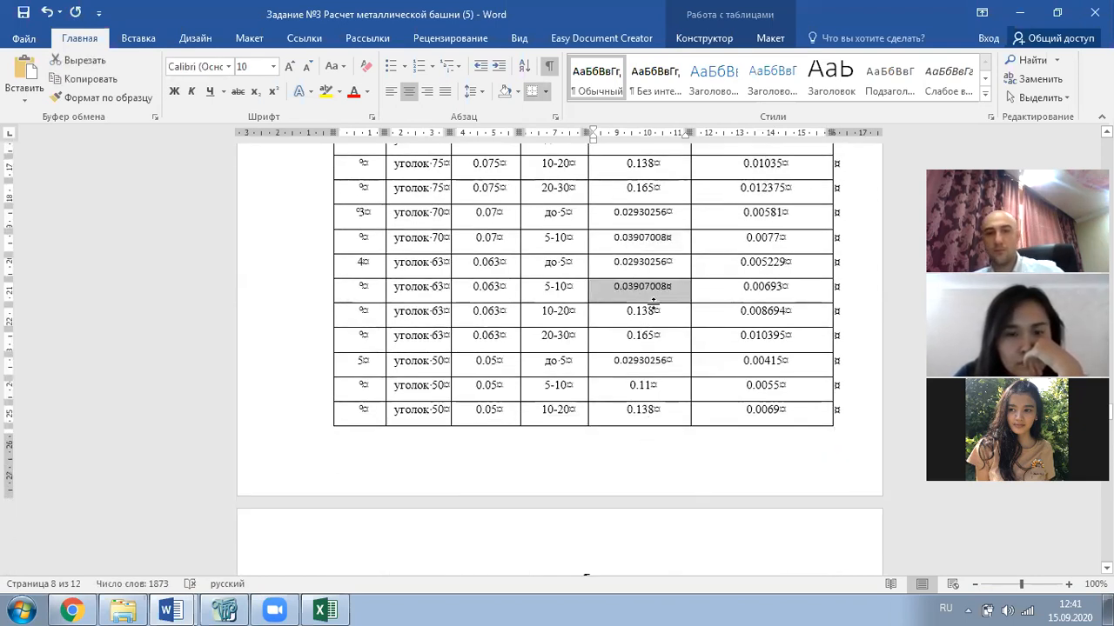
{"action": "double_click", "coordinate": [639, 384]}
{"action": "key", "text": "ctrl+v"}
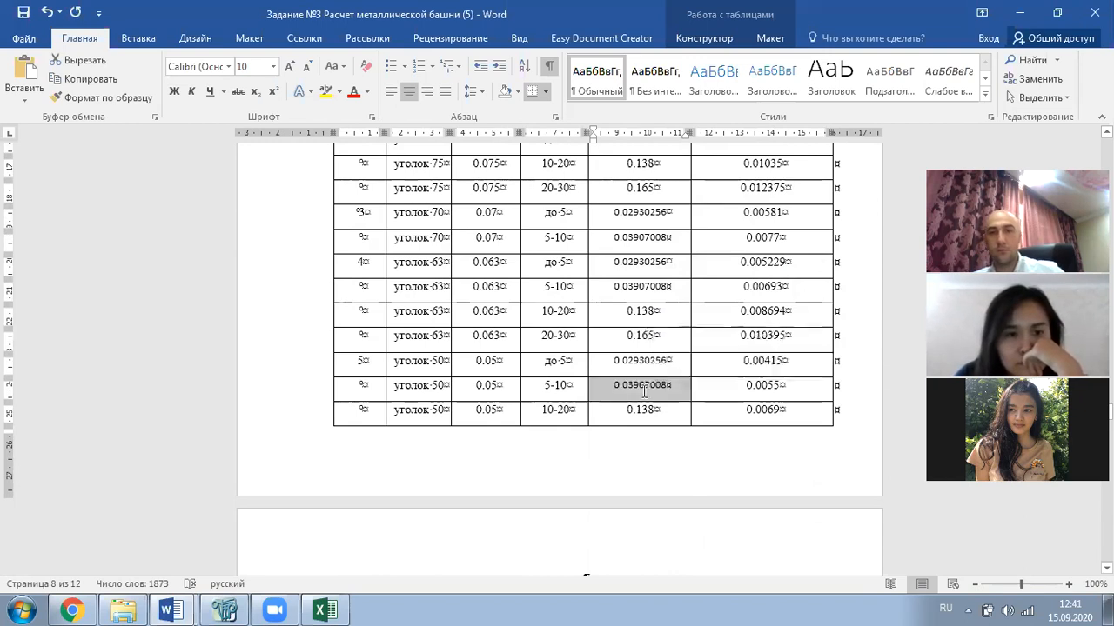
{"action": "scroll", "coordinate": [644, 385], "scroll_direction": "down", "scroll_amount": 3}
{"action": "scroll", "coordinate": [648, 374], "scroll_direction": "up", "scroll_amount": 5}
{"action": "scroll", "coordinate": [661, 348], "scroll_direction": "up", "scroll_amount": 15}
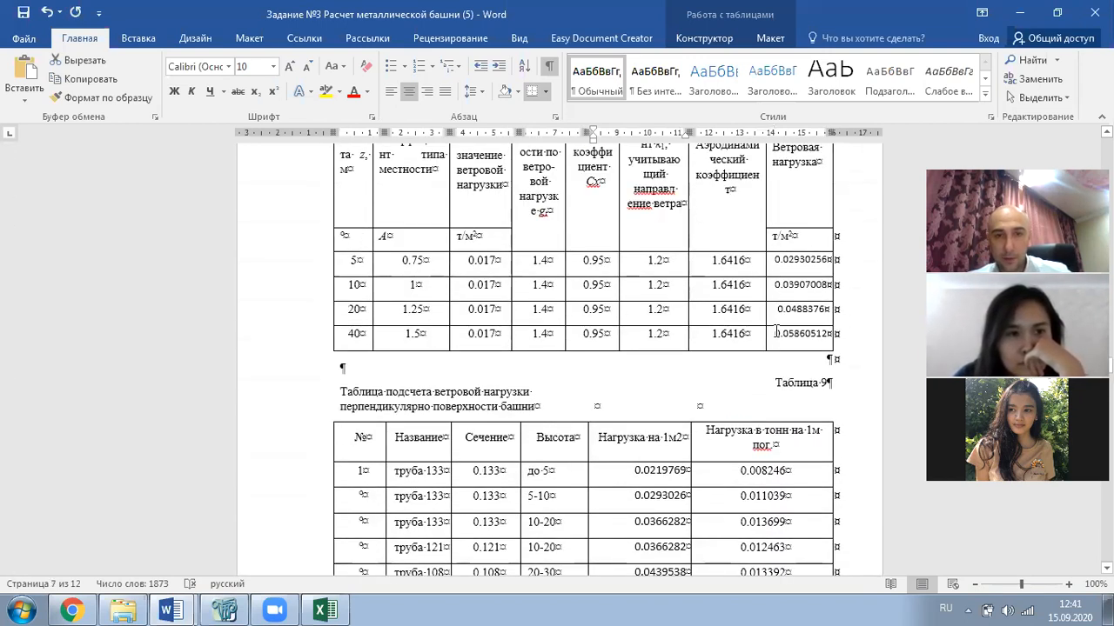
{"action": "scroll", "coordinate": [777, 331], "scroll_direction": "down", "scroll_amount": 1}
{"action": "scroll", "coordinate": [778, 348], "scroll_direction": "up", "scroll_amount": 2}
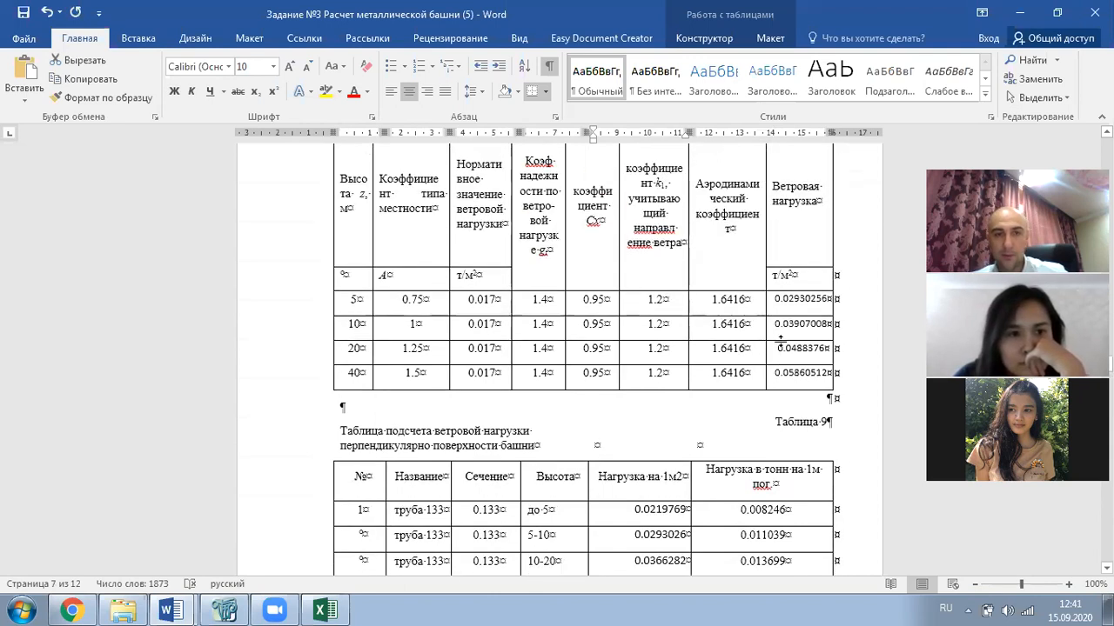
- Replace the 0.138 loads for труба 133, труба 121, уголок 75 and 63 with 0.0488376
{"action": "double_click", "coordinate": [803, 351]}
{"action": "key", "text": "ctrl+c"}
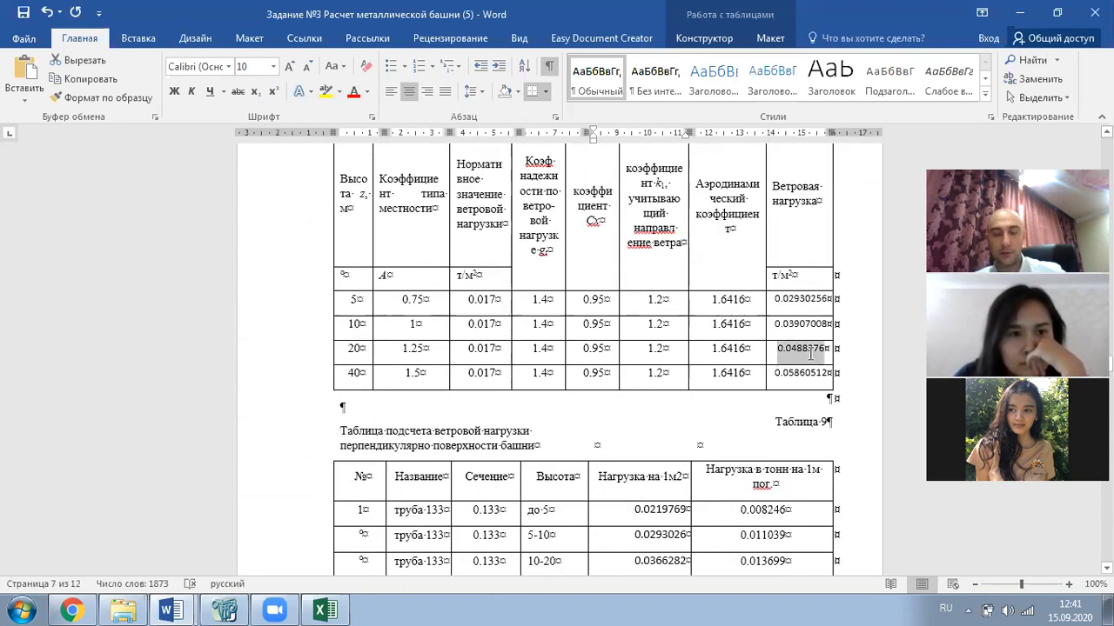
{"action": "scroll", "coordinate": [709, 343], "scroll_direction": "down", "scroll_amount": 15}
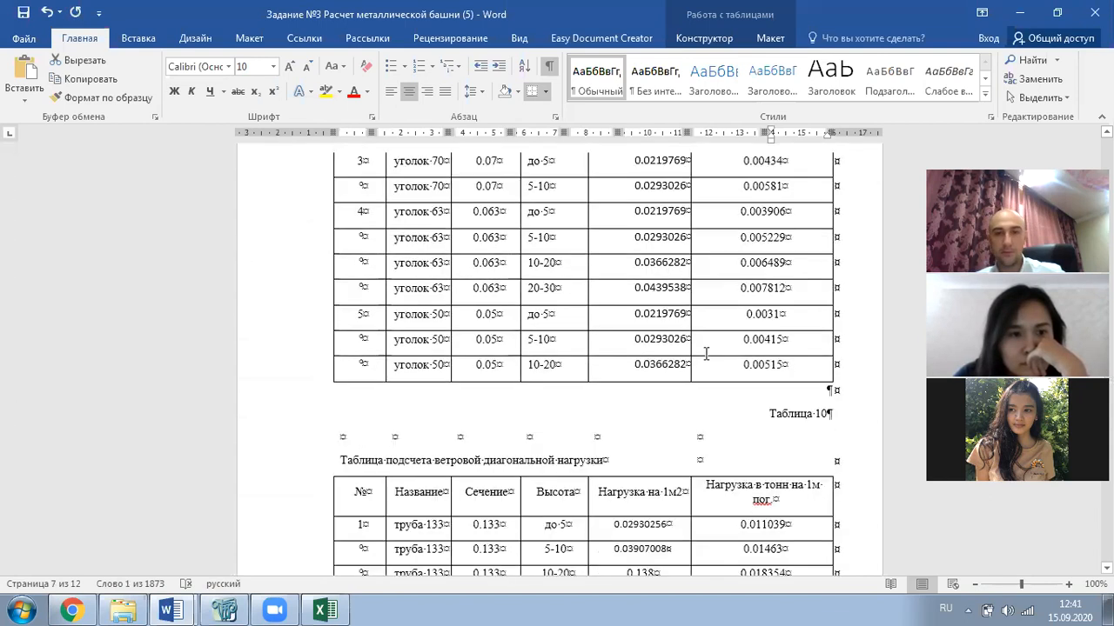
{"action": "scroll", "coordinate": [706, 352], "scroll_direction": "down", "scroll_amount": 5}
{"action": "left_click_drag", "start_coordinate": [625, 302], "coordinate": [647, 327]}
{"action": "key", "text": "ctrl+v"}
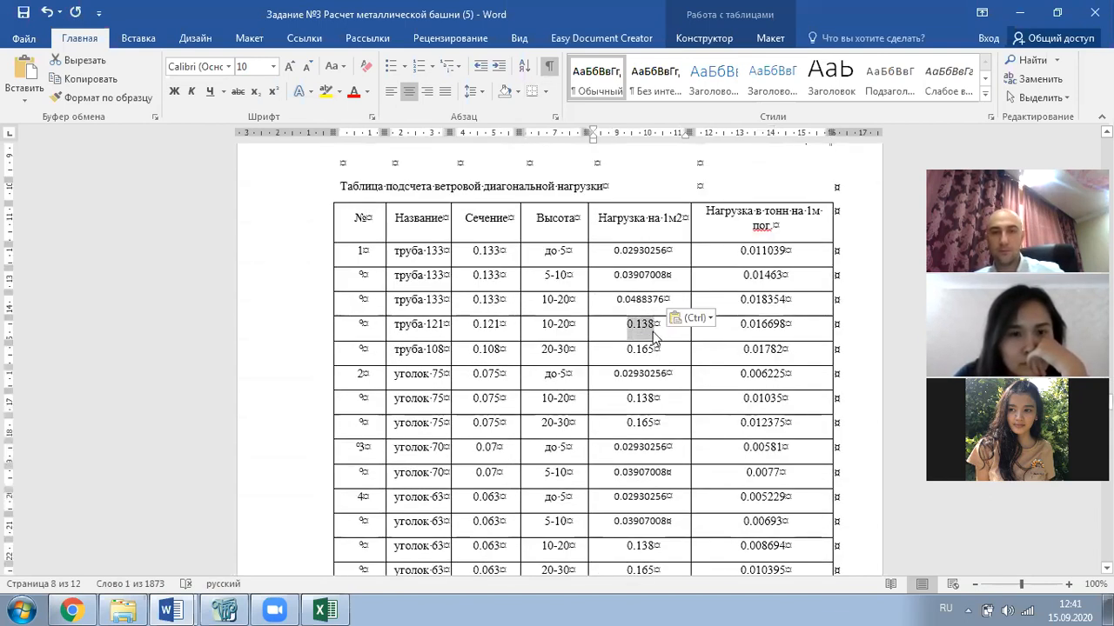
{"action": "key", "text": "ctrl+v"}
{"action": "left_click_drag", "start_coordinate": [624, 397], "coordinate": [656, 400]}
{"action": "key", "text": "ctrl+v"}
{"action": "scroll", "coordinate": [627, 417], "scroll_direction": "down", "scroll_amount": 3}
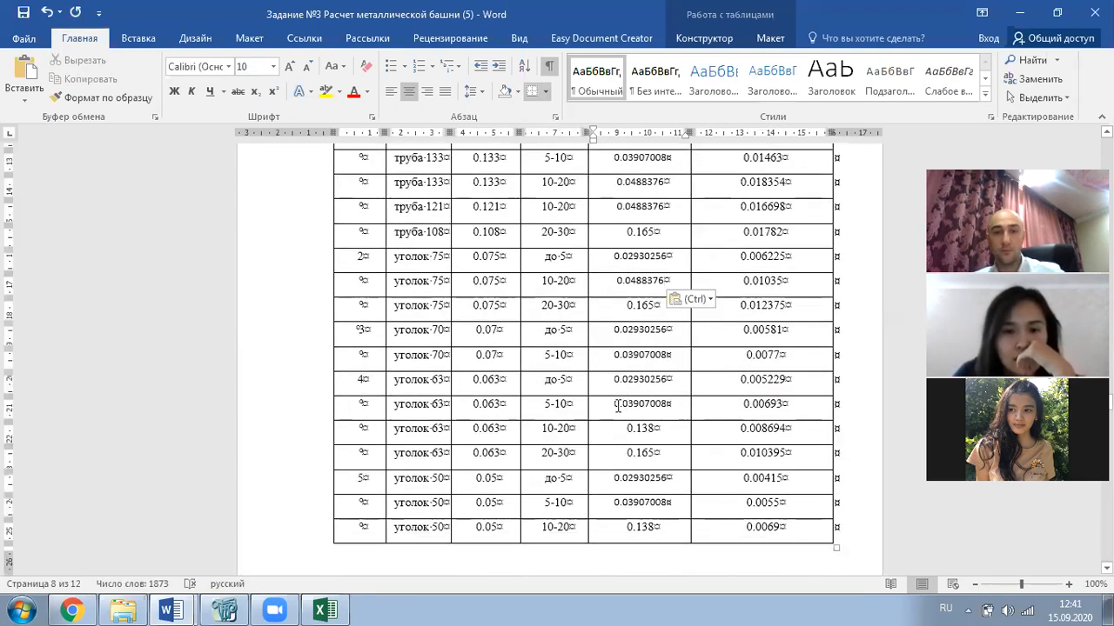
{"action": "left_click_drag", "start_coordinate": [623, 428], "coordinate": [658, 430]}
{"action": "key", "text": "ctrl+v"}
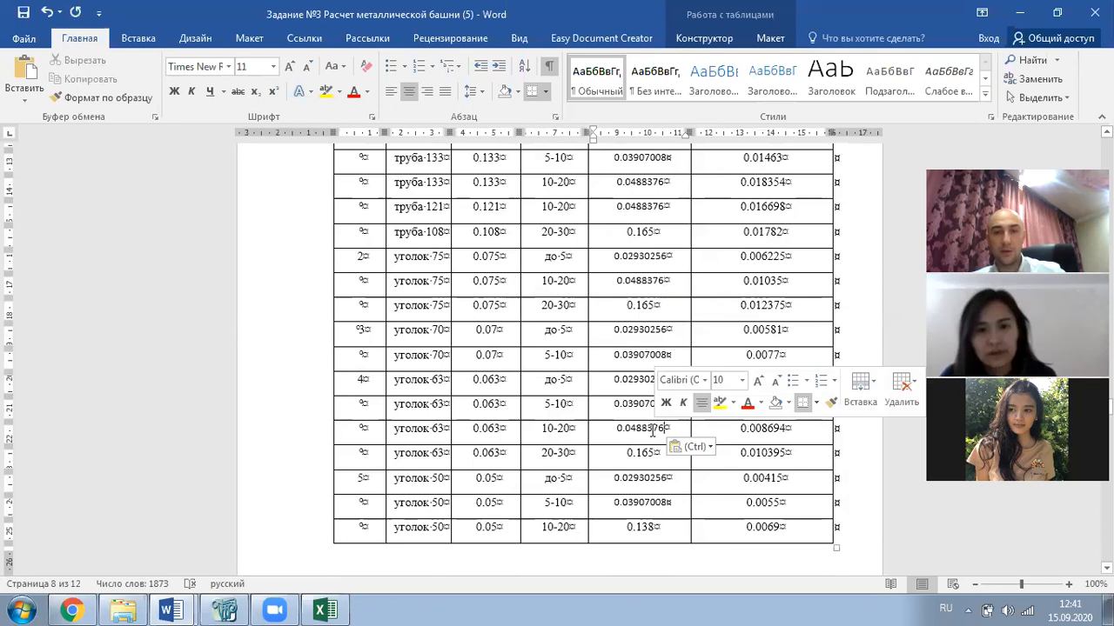
{"action": "scroll", "coordinate": [644, 409], "scroll_direction": "down", "scroll_amount": 3}
{"action": "scroll", "coordinate": [634, 385], "scroll_direction": "down", "scroll_amount": 2}
{"action": "scroll", "coordinate": [634, 384], "scroll_direction": "up", "scroll_amount": 6}
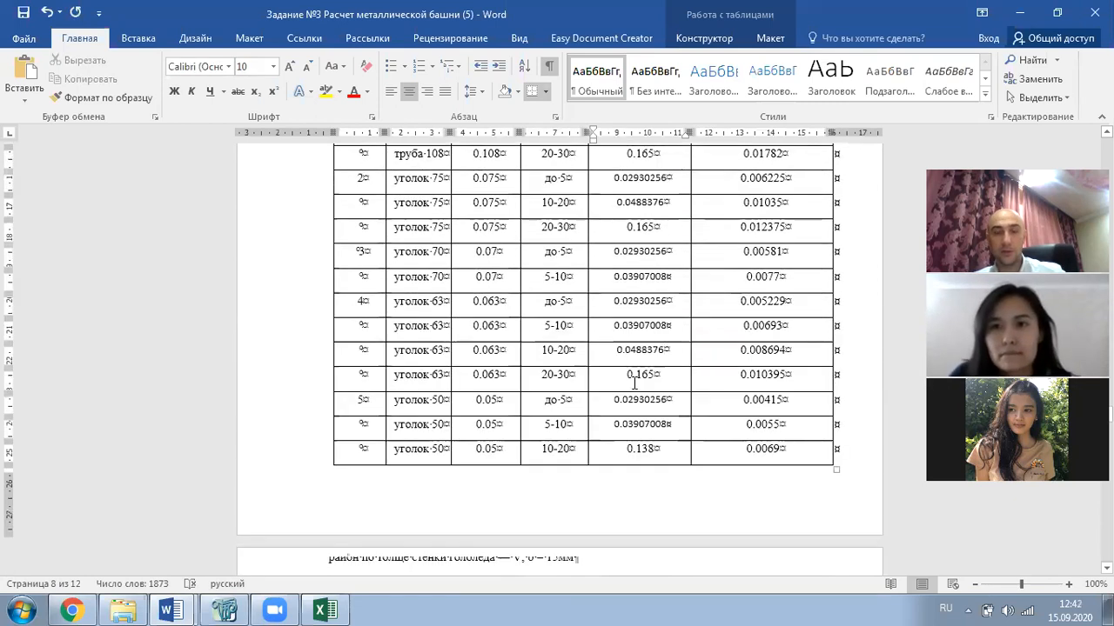
{"action": "scroll", "coordinate": [635, 380], "scroll_direction": "up", "scroll_amount": 11}
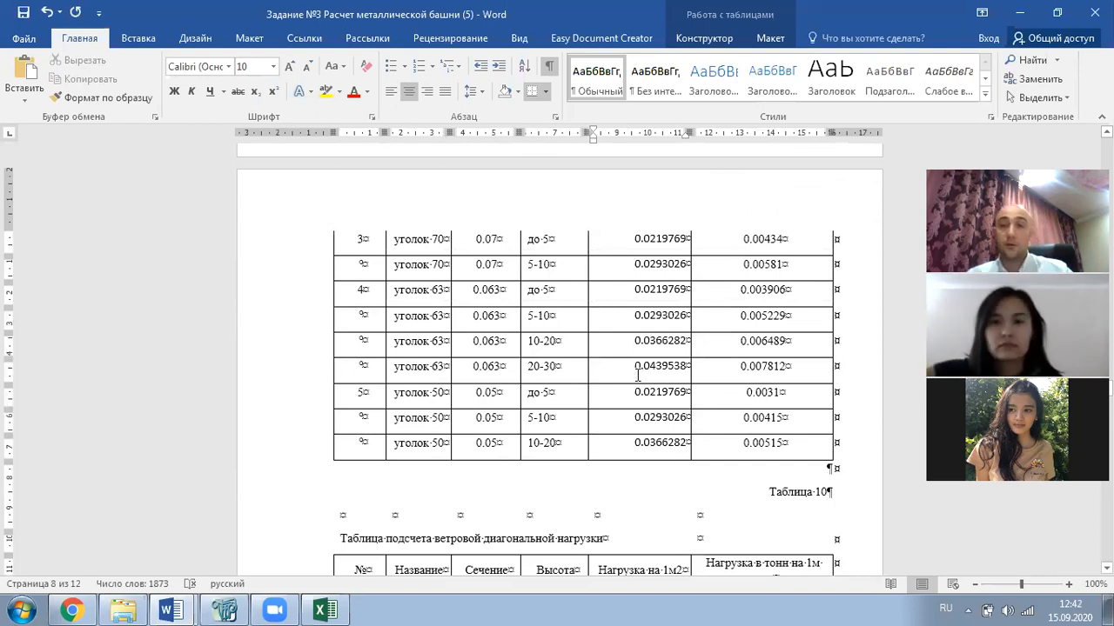
{"action": "scroll", "coordinate": [637, 376], "scroll_direction": "up", "scroll_amount": 9}
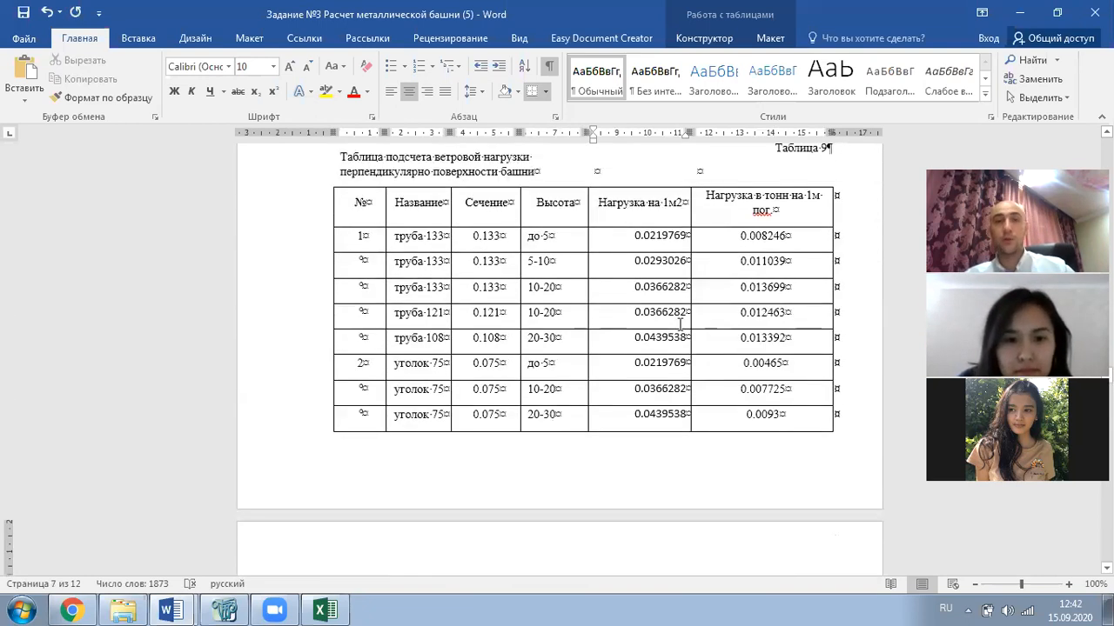
{"action": "scroll", "coordinate": [681, 324], "scroll_direction": "up", "scroll_amount": 6}
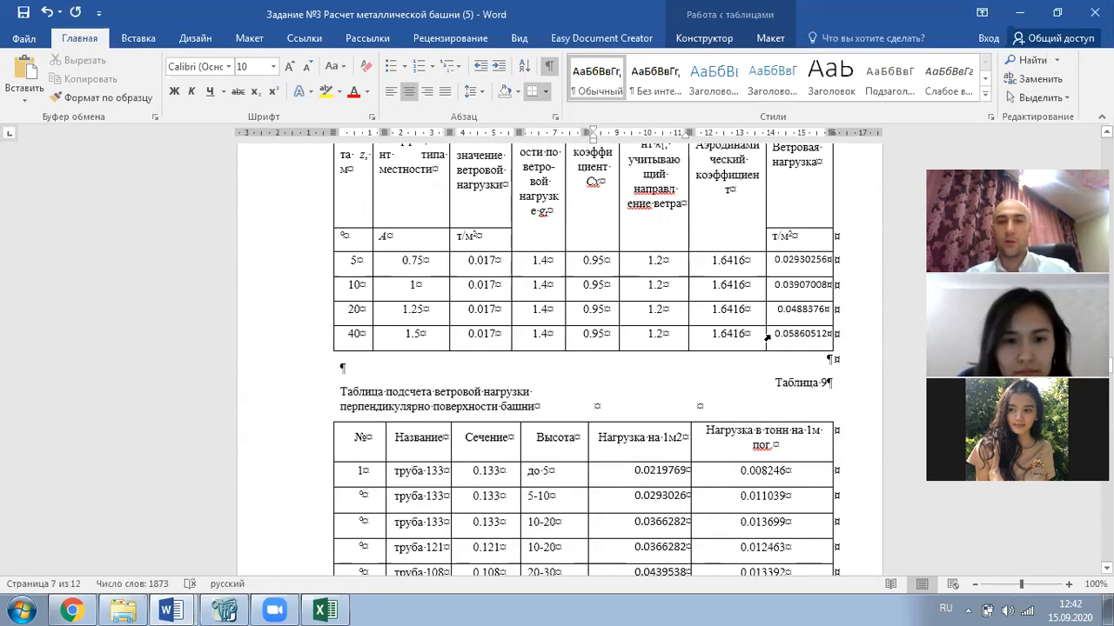
- Replace the 0.165 loads for труба 108, уголок 75, 63 and уголок 50's 0.138 with 0.05860512
{"action": "left_click_drag", "start_coordinate": [774, 334], "coordinate": [826, 336]}
{"action": "key", "text": "ctrl+c"}
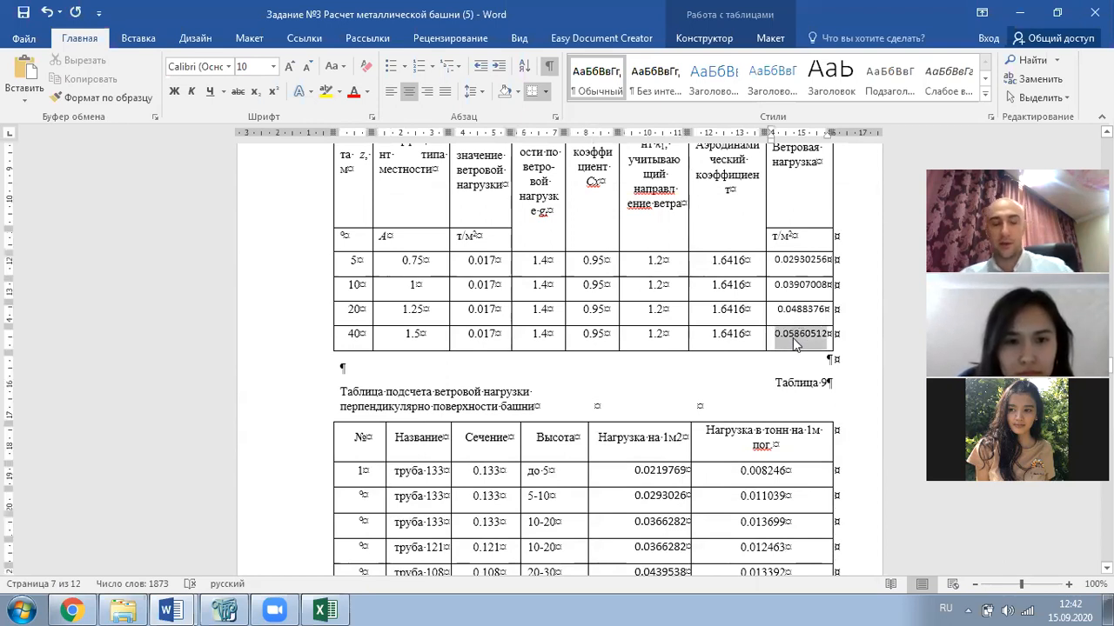
{"action": "scroll", "coordinate": [764, 310], "scroll_direction": "down", "scroll_amount": 5}
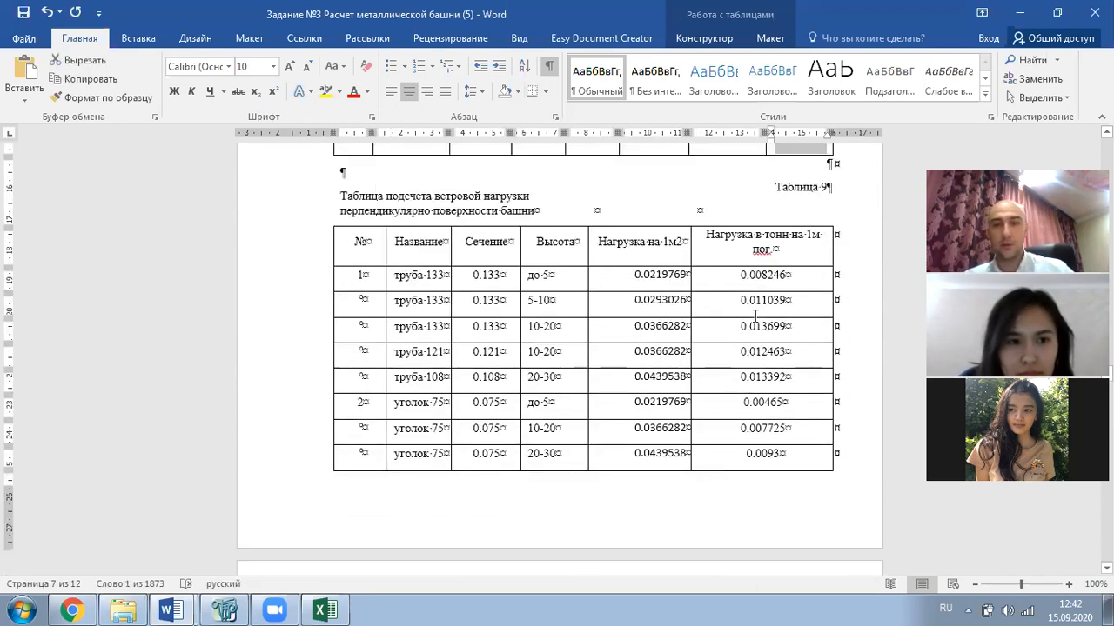
{"action": "scroll", "coordinate": [755, 314], "scroll_direction": "down", "scroll_amount": 18}
{"action": "scroll", "coordinate": [760, 322], "scroll_direction": "down", "scroll_amount": 5}
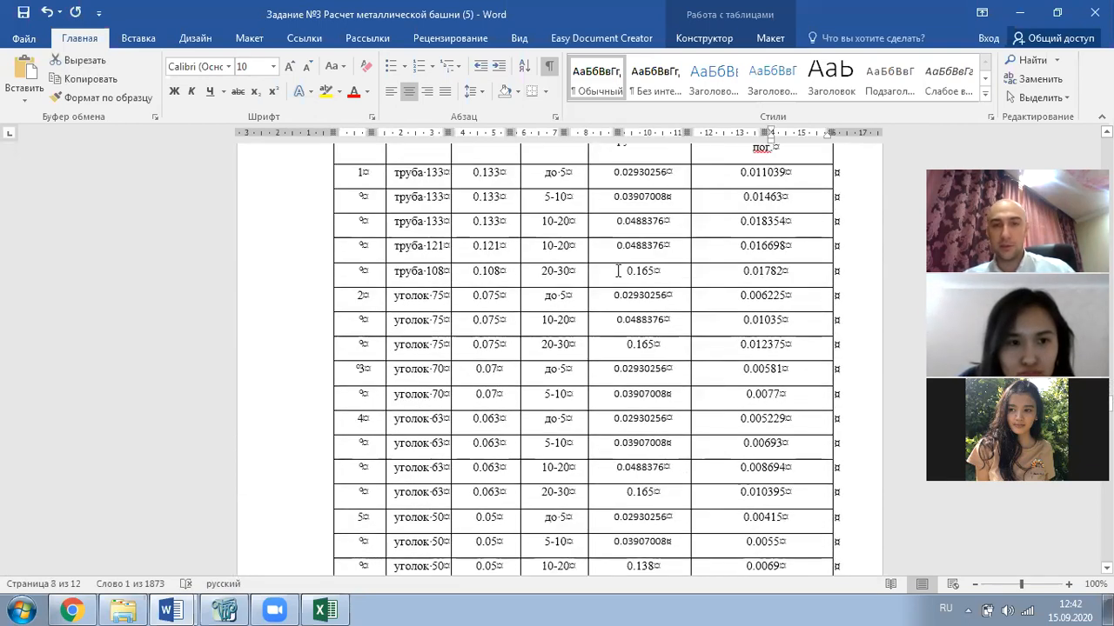
{"action": "double_click", "coordinate": [634, 267]}
{"action": "key", "text": "ctrl+v"}
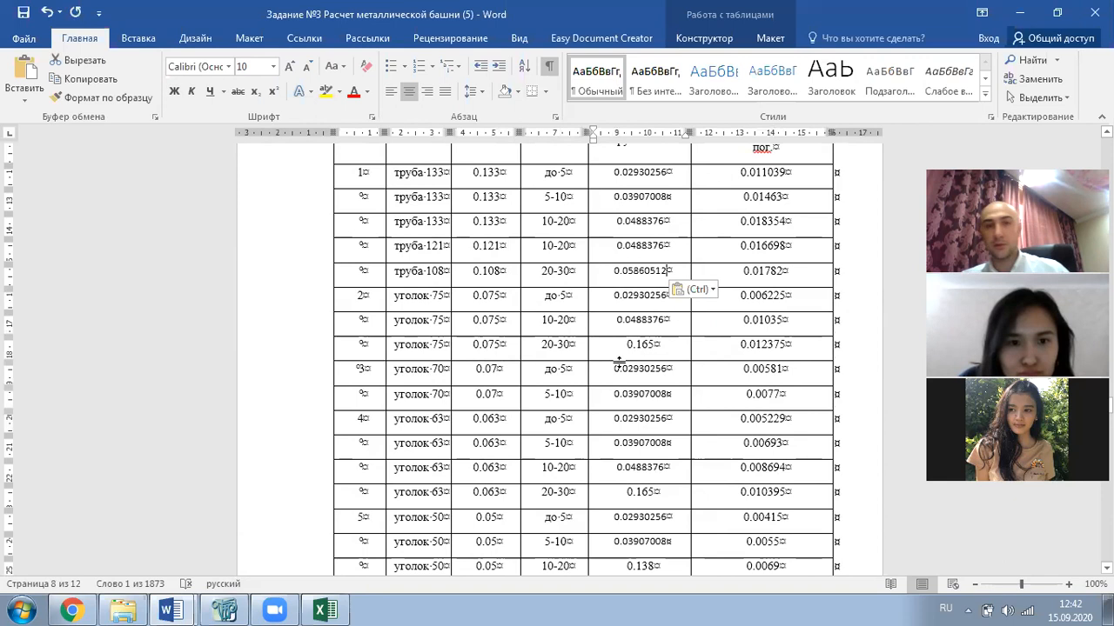
{"action": "double_click", "coordinate": [642, 344]}
{"action": "key", "text": "ctrl+v"}
{"action": "scroll", "coordinate": [649, 348], "scroll_direction": "down", "scroll_amount": 4}
{"action": "double_click", "coordinate": [644, 334]}
{"action": "key", "text": "ctrl+v"}
{"action": "scroll", "coordinate": [635, 374], "scroll_direction": "down", "scroll_amount": 1}
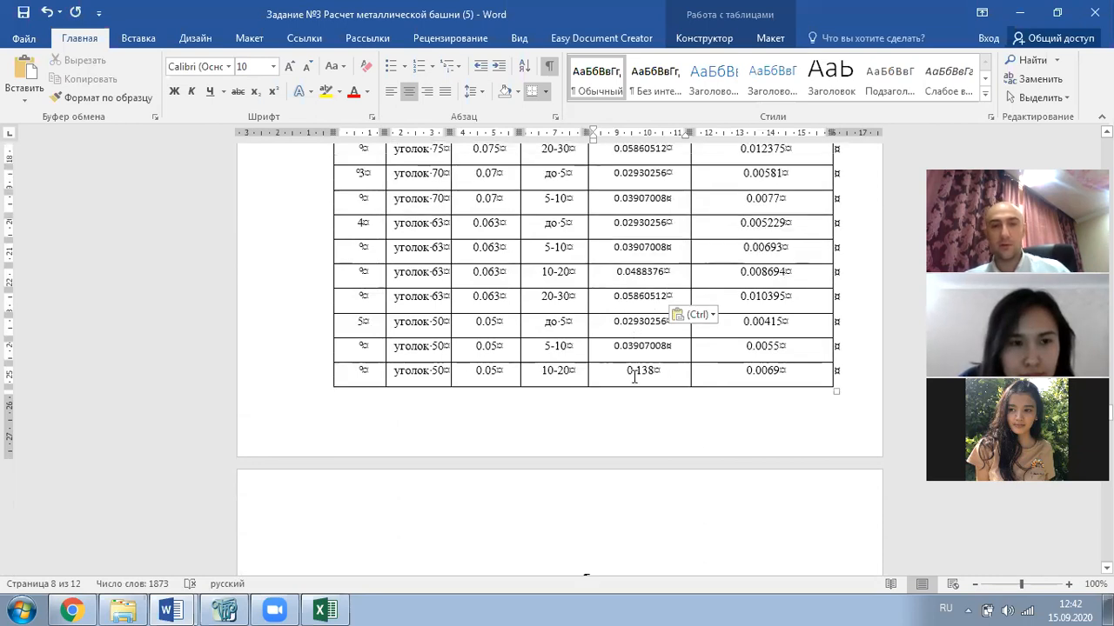
{"action": "left_click_drag", "start_coordinate": [624, 371], "coordinate": [660, 371]}
{"action": "key", "text": "ctrl+v"}
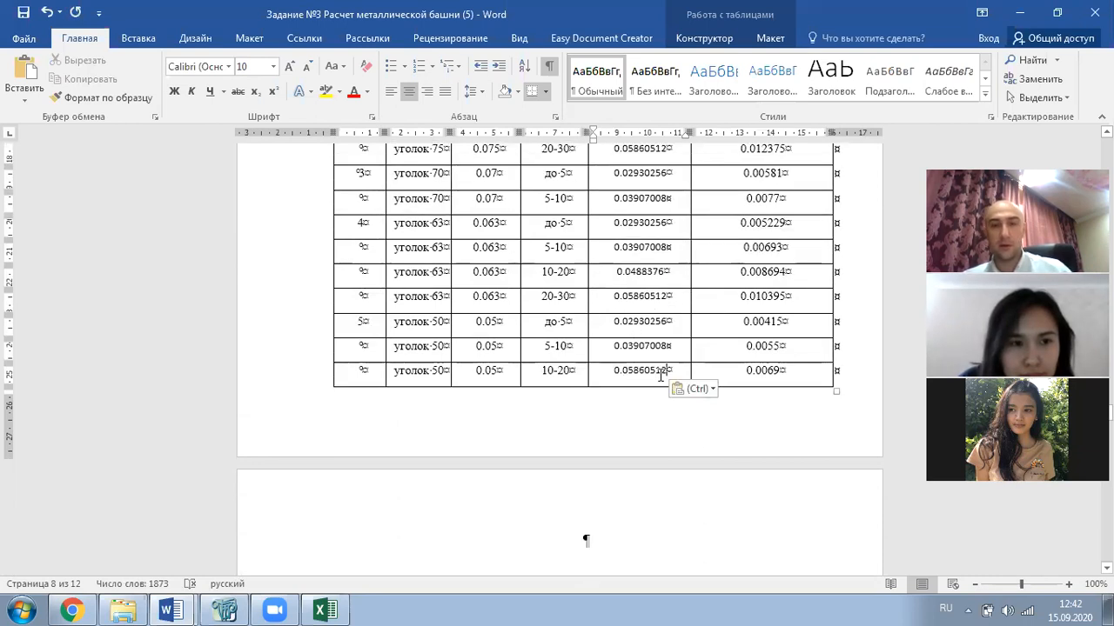
{"action": "scroll", "coordinate": [657, 380], "scroll_direction": "down", "scroll_amount": 3}
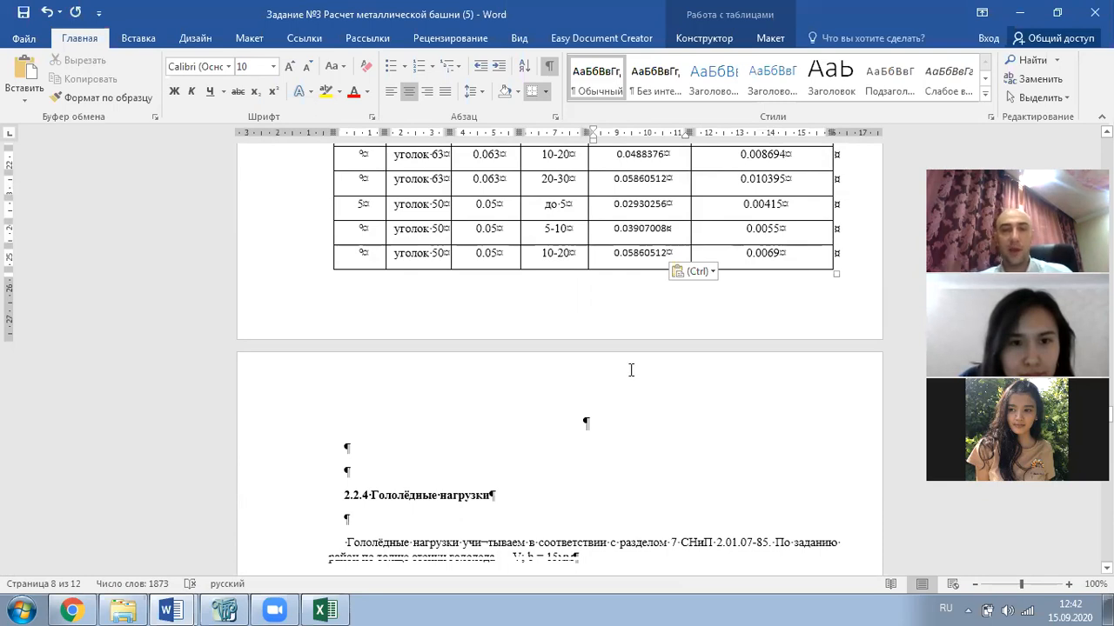
{"action": "scroll", "coordinate": [658, 376], "scroll_direction": "up", "scroll_amount": 2}
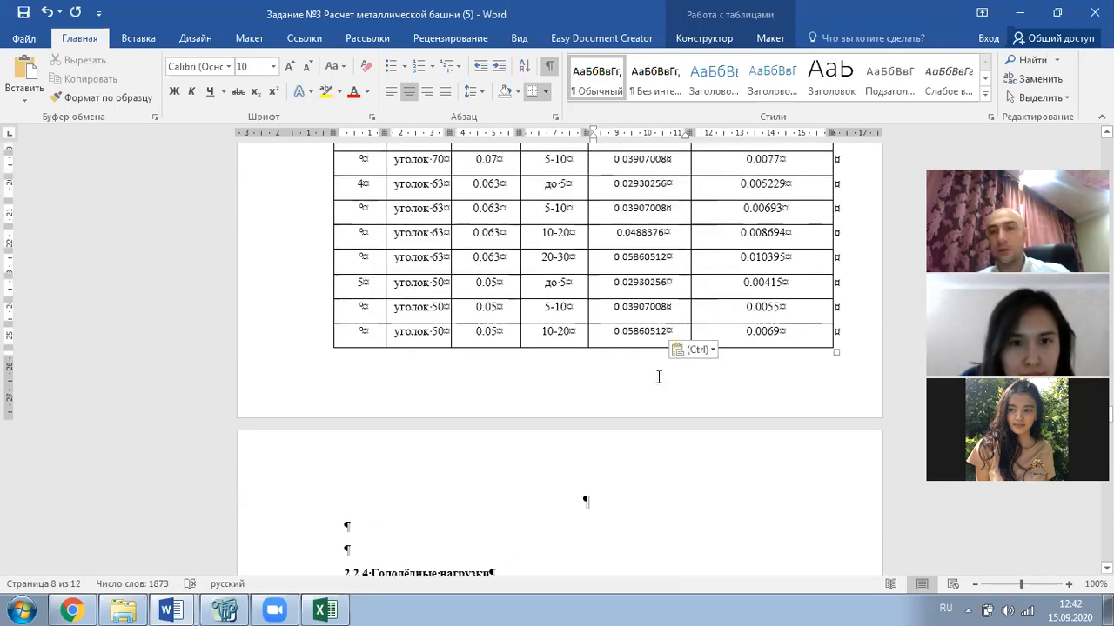
{"action": "scroll", "coordinate": [646, 373], "scroll_direction": "up", "scroll_amount": 10}
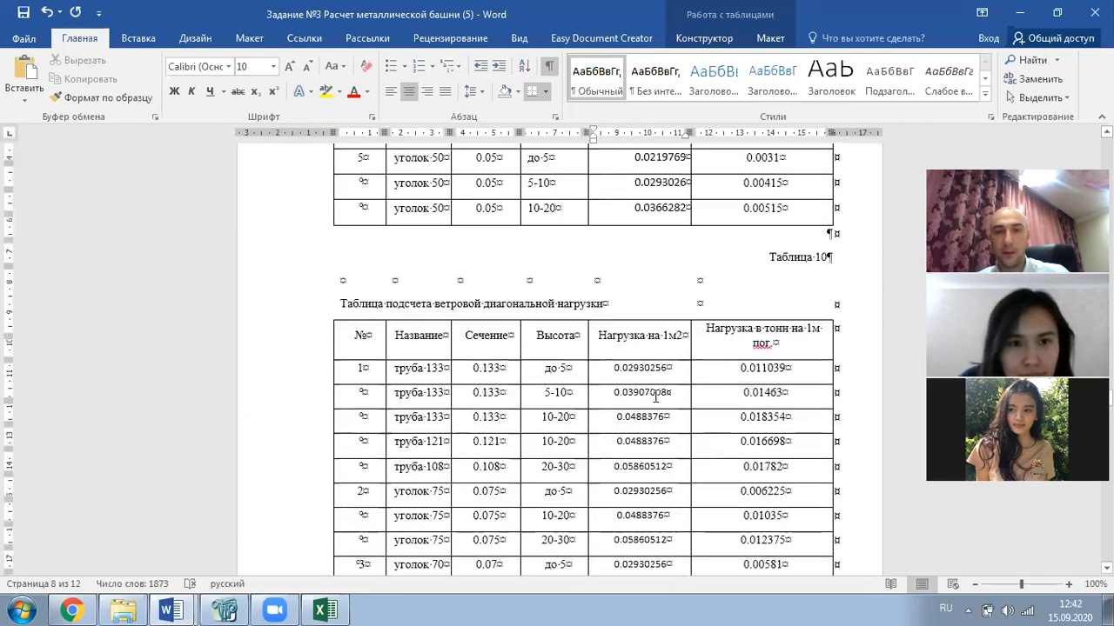
{"action": "scroll", "coordinate": [660, 396], "scroll_direction": "up", "scroll_amount": 3}
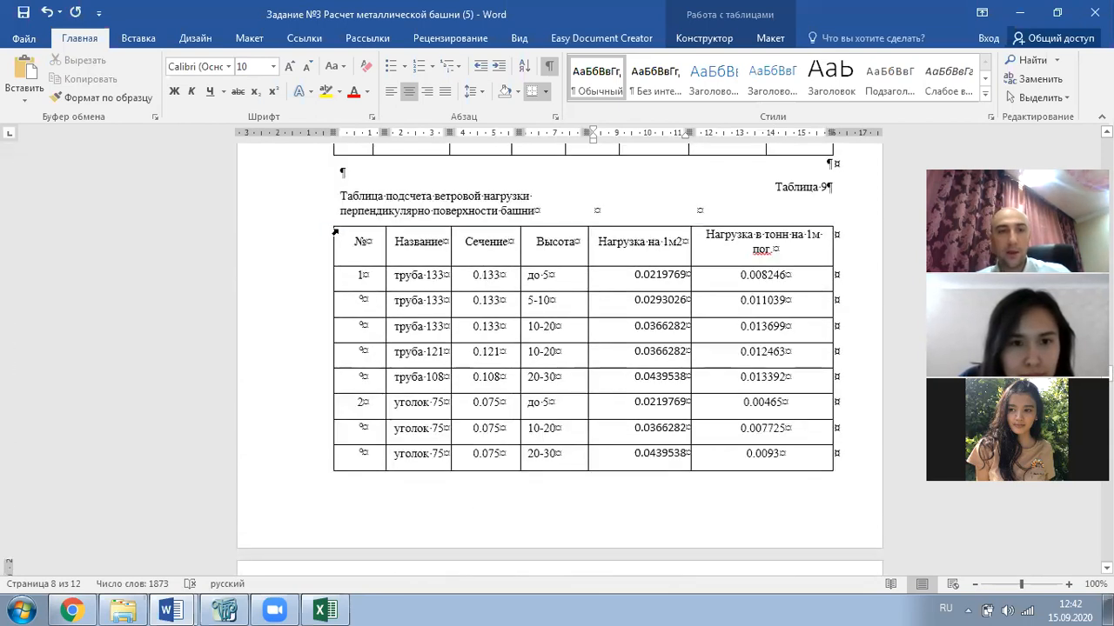
- Copy Table 9 from the Word report and paste it into cell A1 of the emptied Excel sheet
{"action": "mouse_move", "coordinate": [346, 237]}
{"action": "left_mouse_down"}
{"action": "mouse_move", "coordinate": [631, 327]}
{"action": "mouse_move", "coordinate": [757, 416]}
{"action": "mouse_move", "coordinate": [768, 463]}
{"action": "mouse_move", "coordinate": [758, 445]}
{"action": "left_mouse_up"}
{"action": "scroll", "coordinate": [684, 366], "scroll_direction": "down", "scroll_amount": 8}
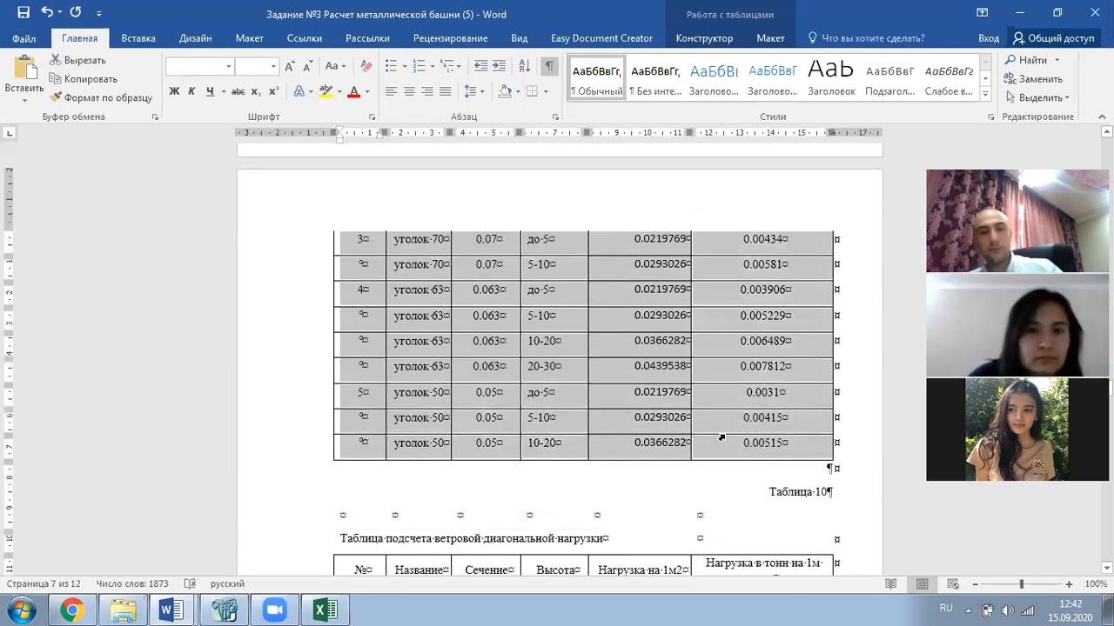
{"action": "left_click", "coordinate": [324, 610]}
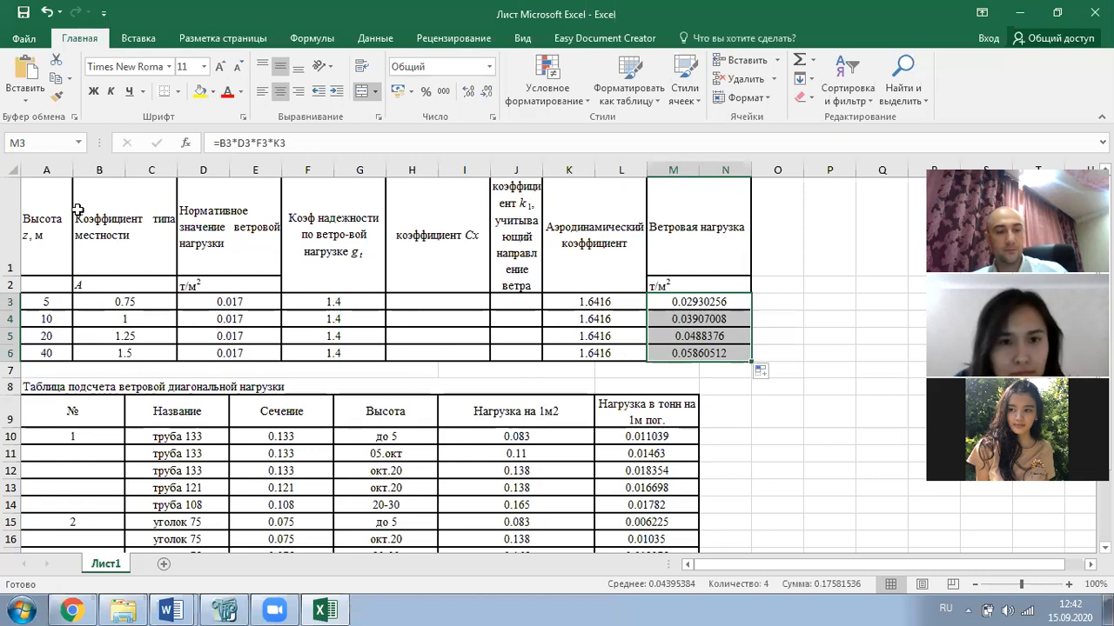
{"action": "key", "text": "ctrl+z"}
{"action": "key", "text": "ctrl+z"}
{"action": "key", "text": "ctrl+z"}
{"action": "key", "text": "ctrl+z"}
{"action": "key", "text": "ctrl+z"}
{"action": "key", "text": "ctrl+z"}
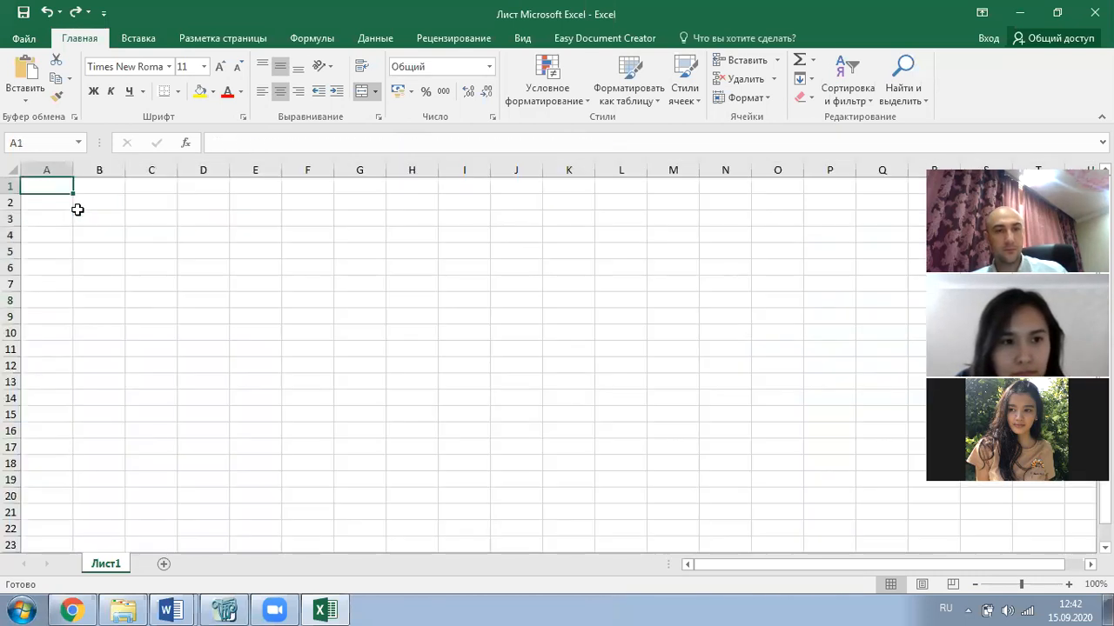
{"action": "key", "text": "ctrl+z"}
{"action": "left_click", "coordinate": [97, 221]}
{"action": "left_click", "coordinate": [53, 182]}
{"action": "key", "text": "ctrl+v"}
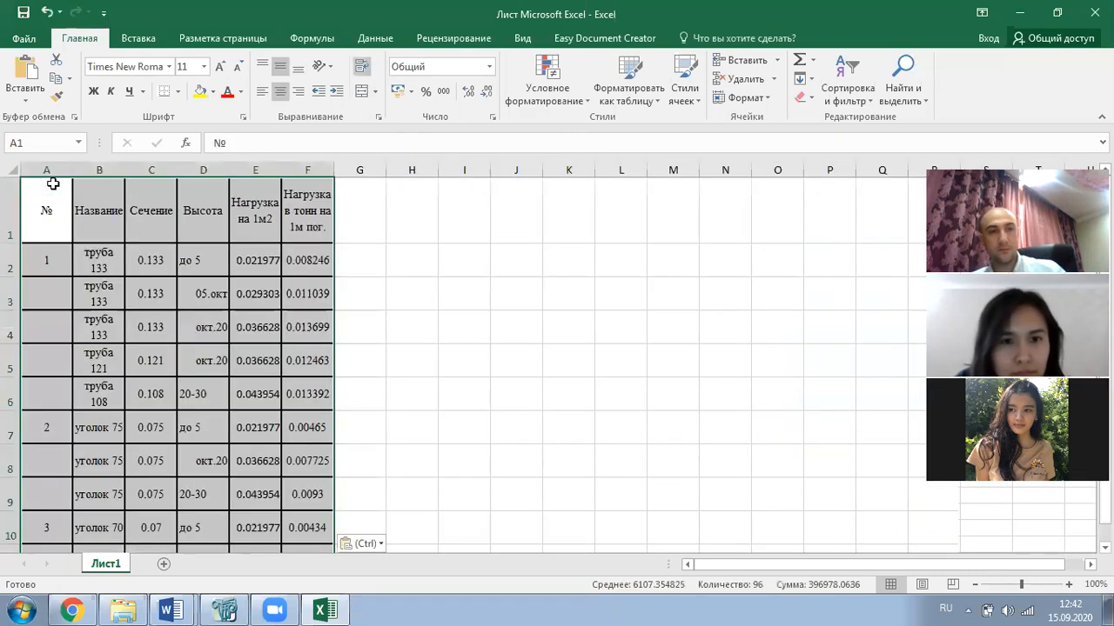
- Select the per-metre load values in column F, starting at F2, for clearing
{"action": "scroll", "coordinate": [326, 235], "scroll_direction": "down", "scroll_amount": 1}
{"action": "scroll", "coordinate": [315, 218], "scroll_direction": "up", "scroll_amount": 1}
{"action": "left_click", "coordinate": [318, 260]}
{"action": "left_click_drag", "start_coordinate": [318, 260], "coordinate": [316, 499]}
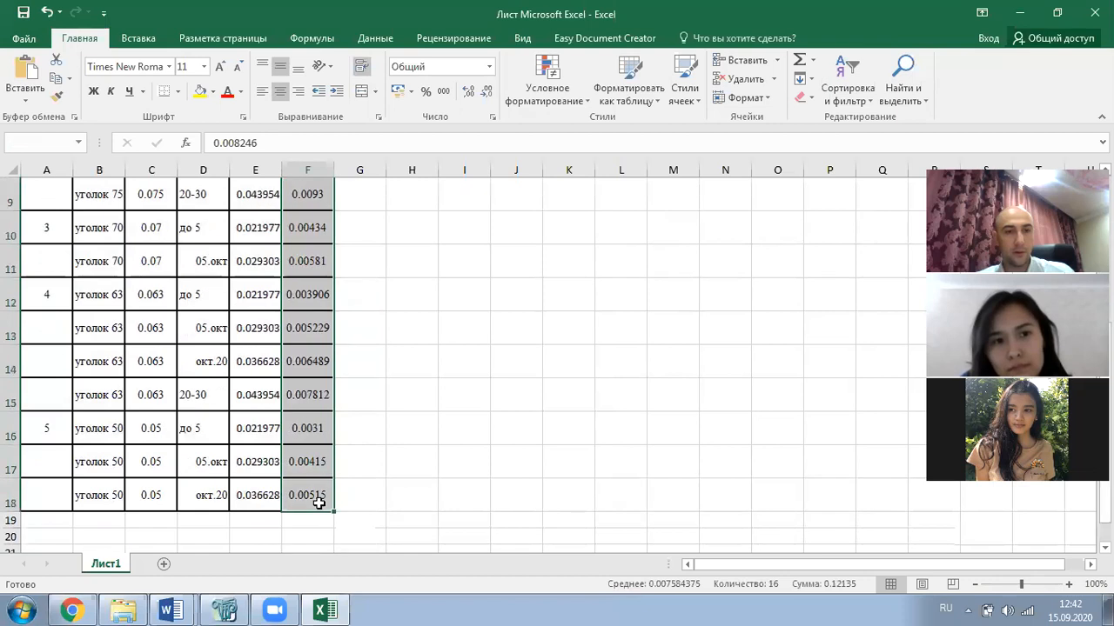
{"action": "scroll", "coordinate": [314, 427], "scroll_direction": "up", "scroll_amount": 3}
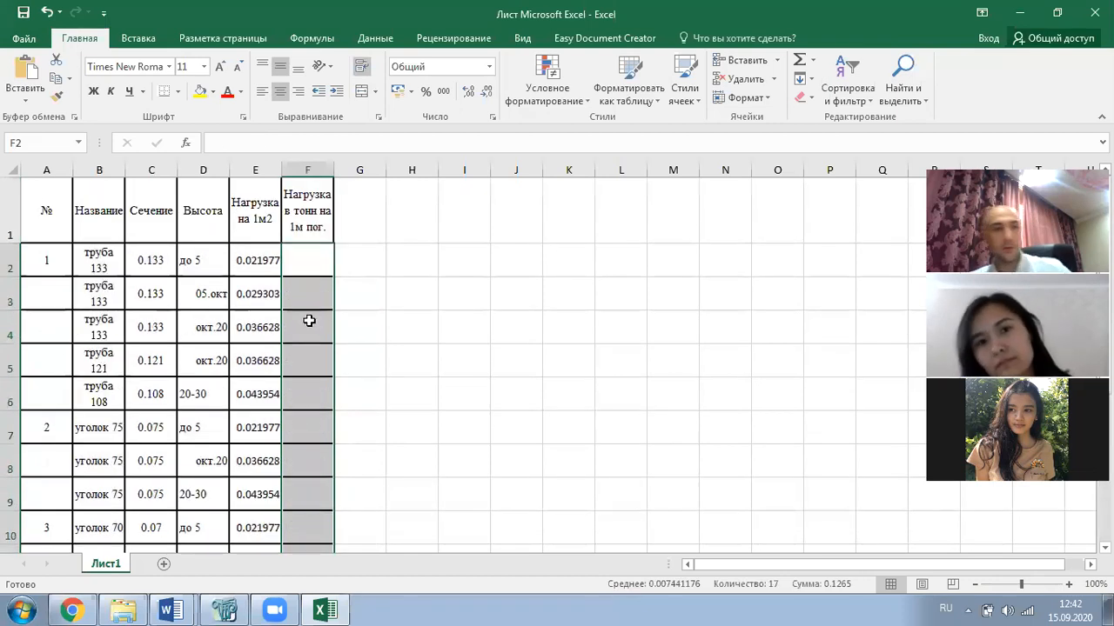
- Enter =E2 in F2, fill it down through F18, and copy the column
{"action": "left_click", "coordinate": [318, 258]}
{"action": "type", "text": "="}
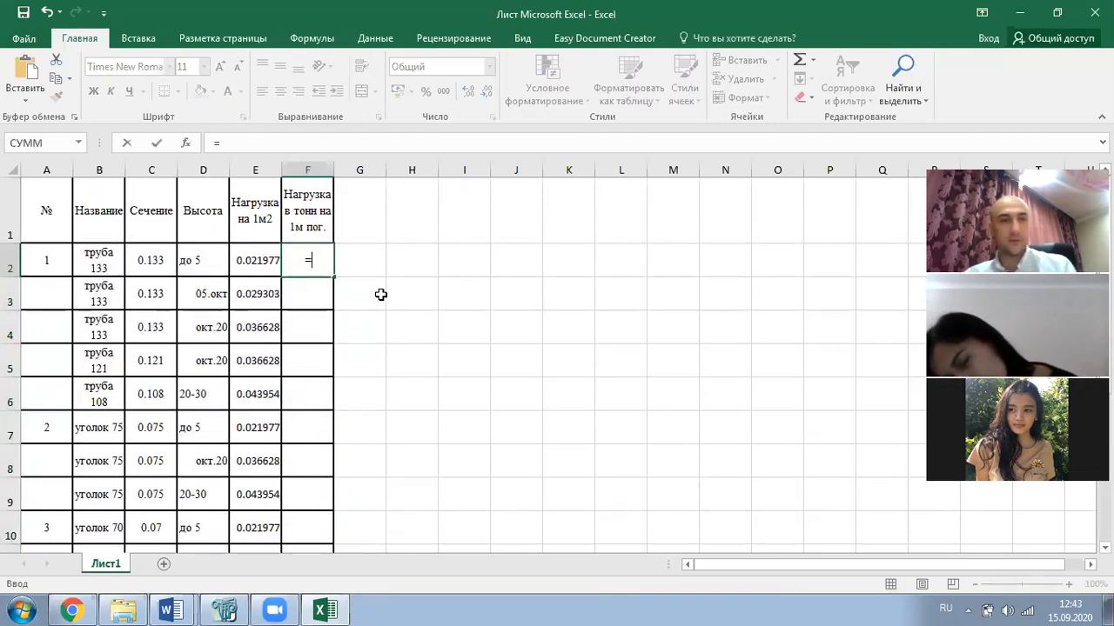
{"action": "left_click", "coordinate": [149, 254]}
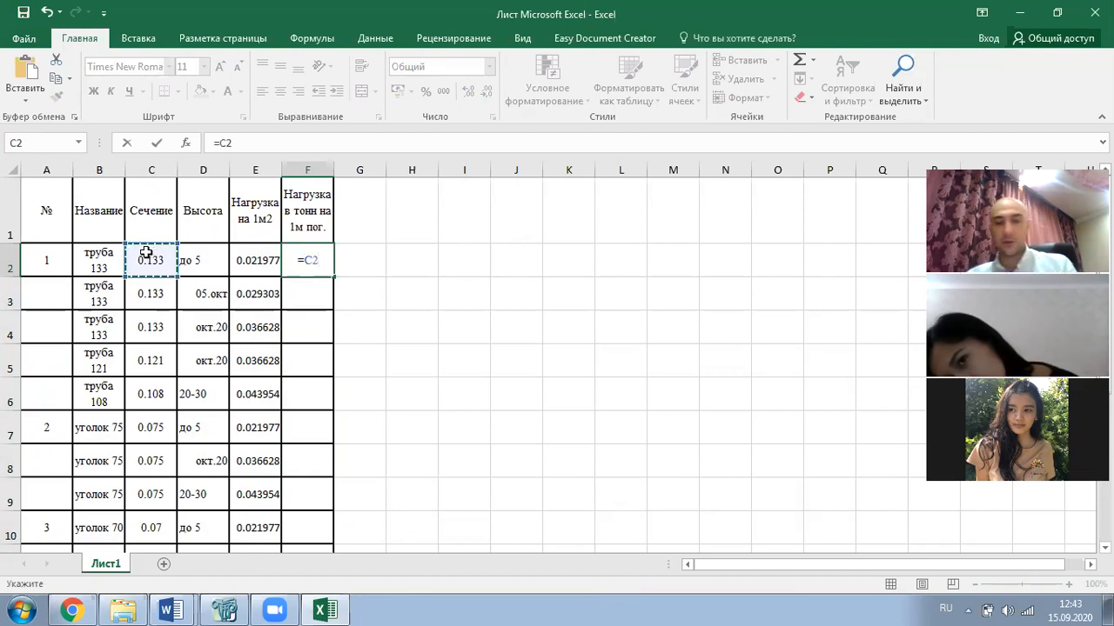
{"action": "left_click", "coordinate": [255, 259]}
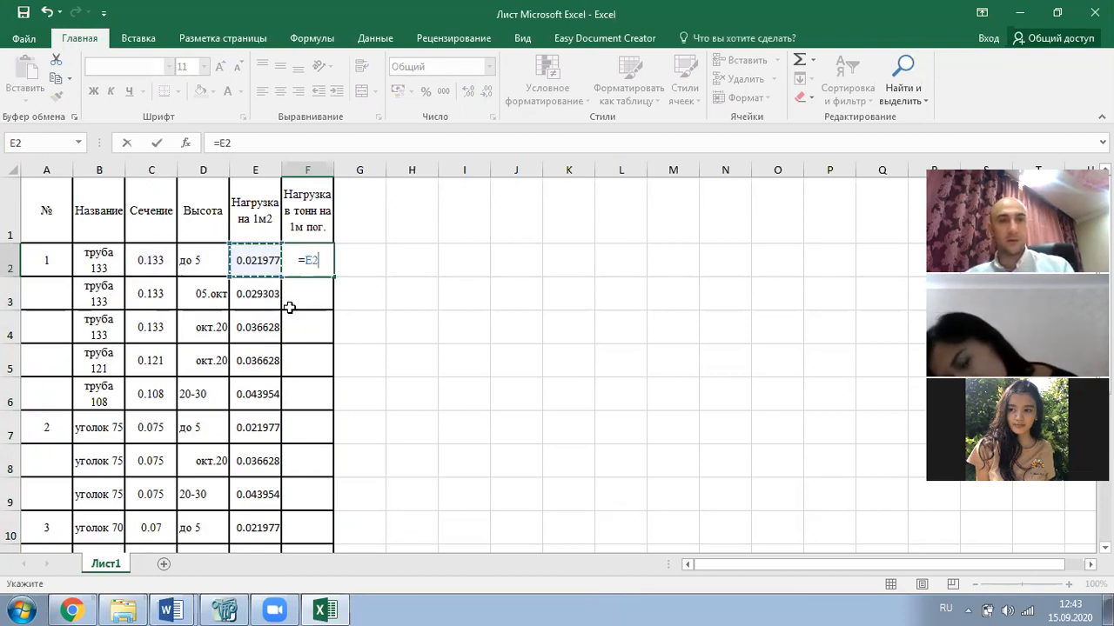
{"action": "key", "text": "Return"}
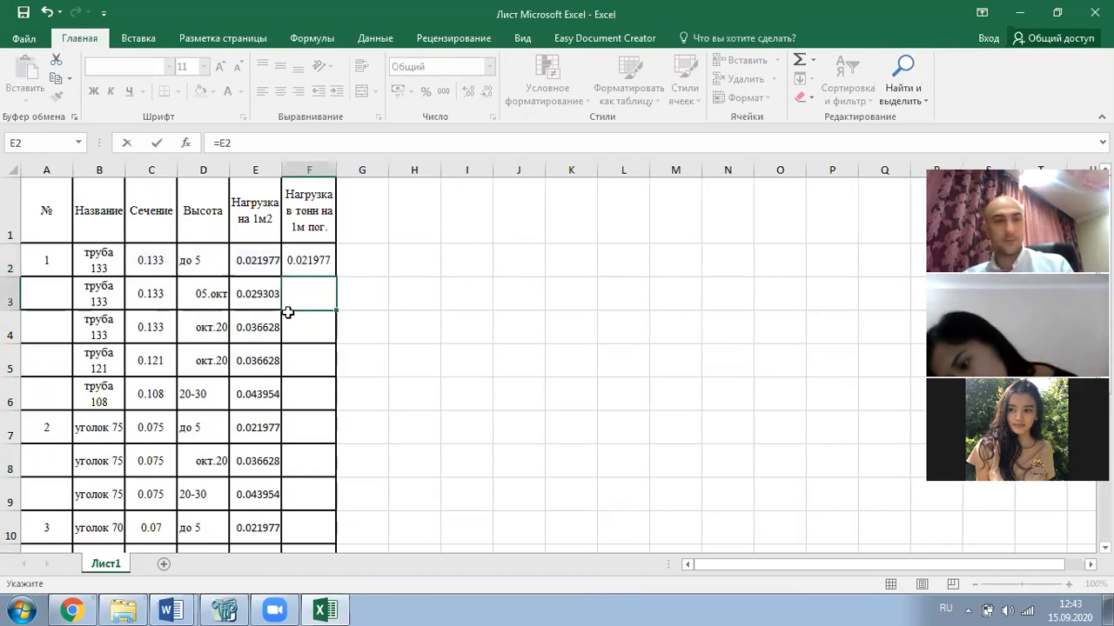
{"action": "left_click", "coordinate": [308, 272]}
{"action": "left_click_drag", "start_coordinate": [334, 274], "coordinate": [321, 498]}
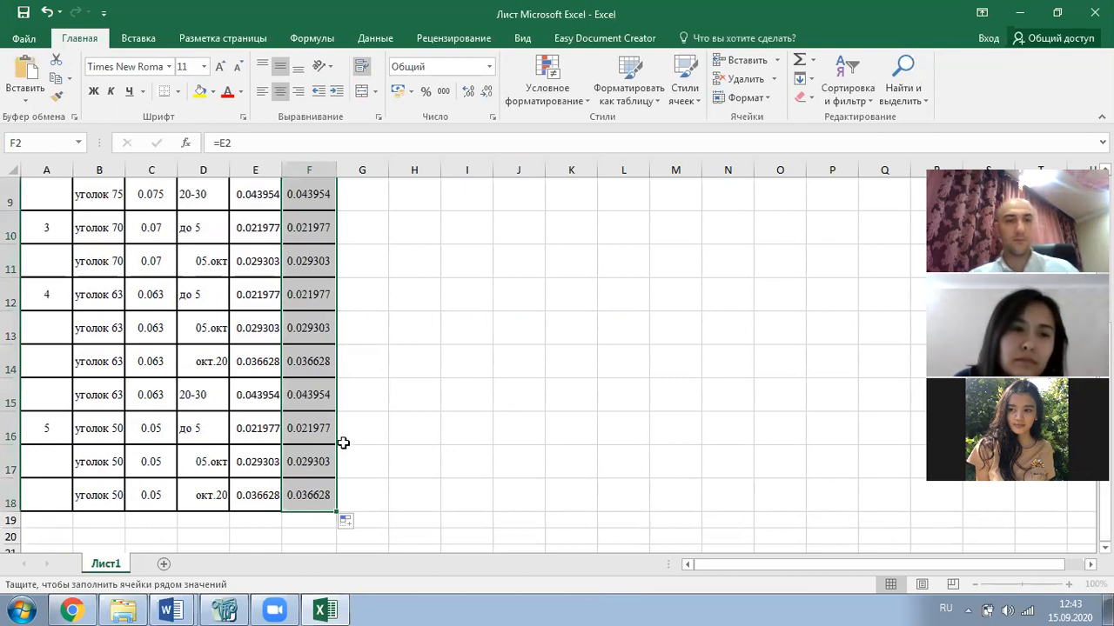
{"action": "key", "text": "ctrl+c"}
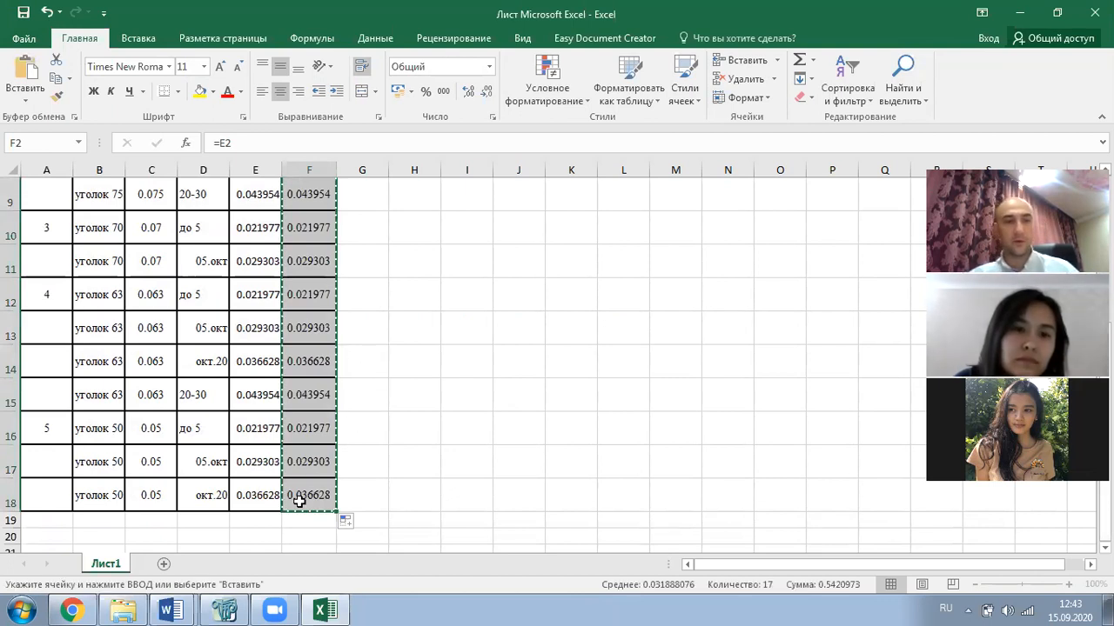
- Switch to the tower calculation report in Word and scroll to Table 9
{"action": "mouse_move", "coordinate": [322, 609]}
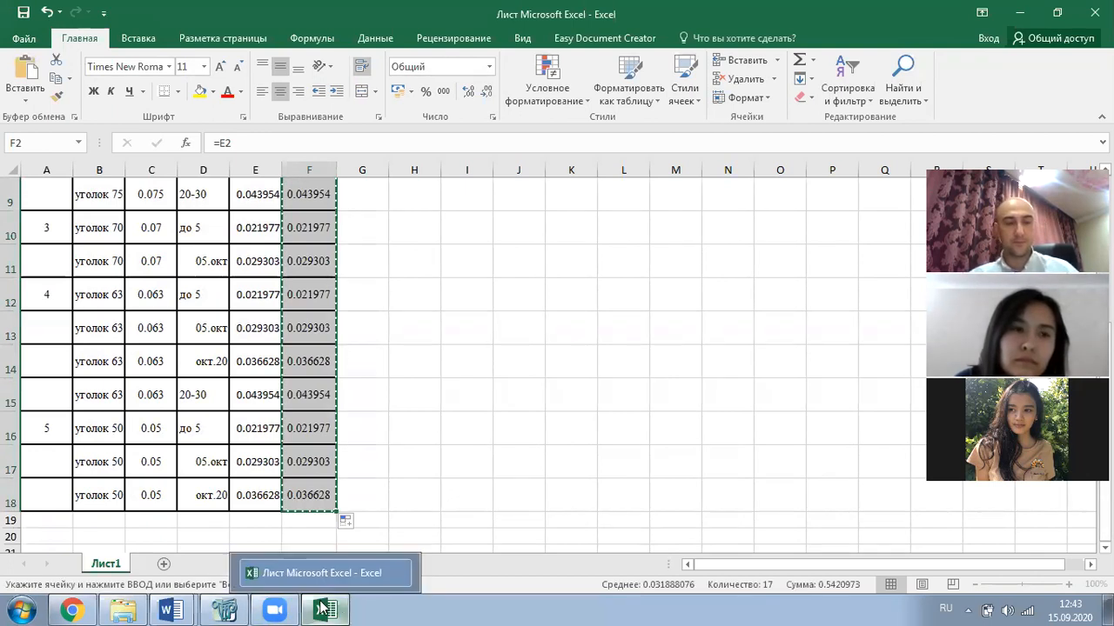
{"action": "mouse_move", "coordinate": [170, 609]}
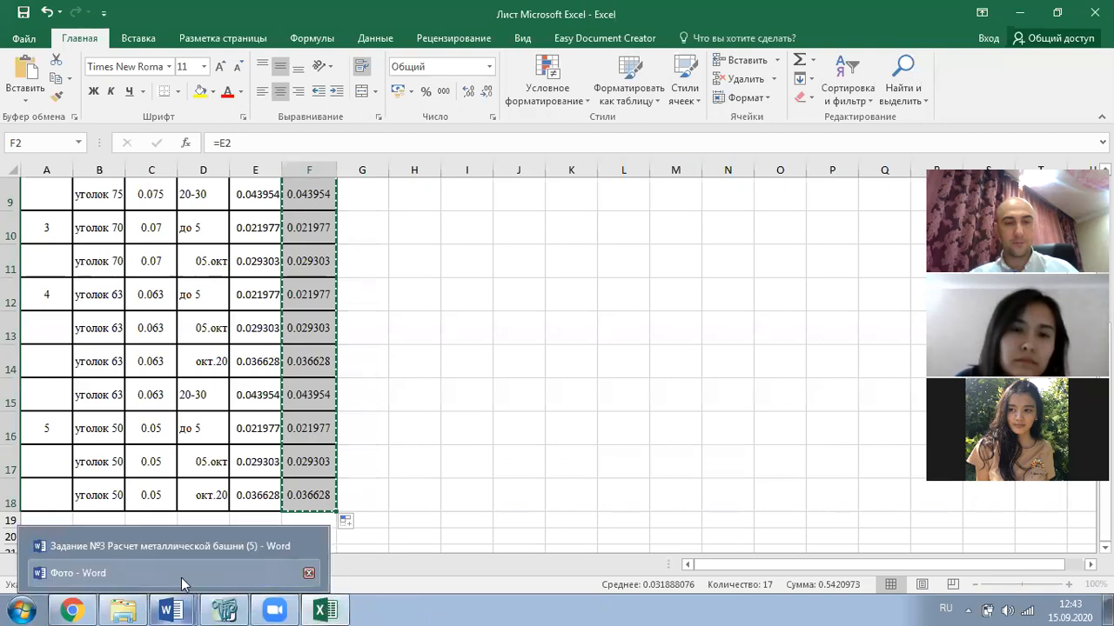
{"action": "left_click", "coordinate": [183, 551]}
{"action": "scroll", "coordinate": [872, 367], "scroll_direction": "down", "scroll_amount": 3}
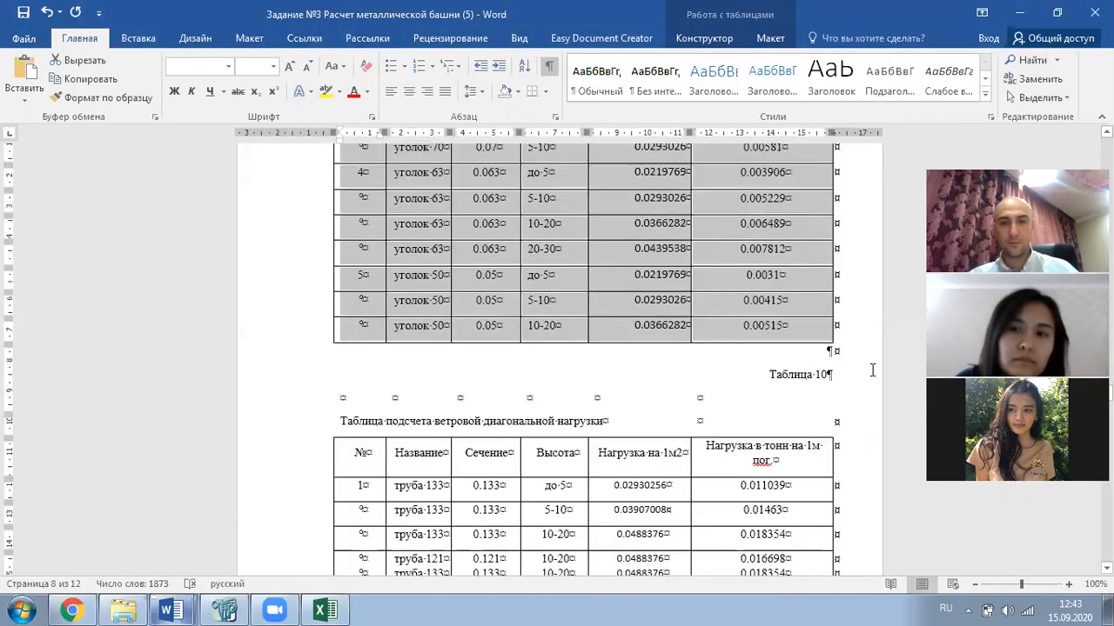
{"action": "scroll", "coordinate": [831, 355], "scroll_direction": "up", "scroll_amount": 10}
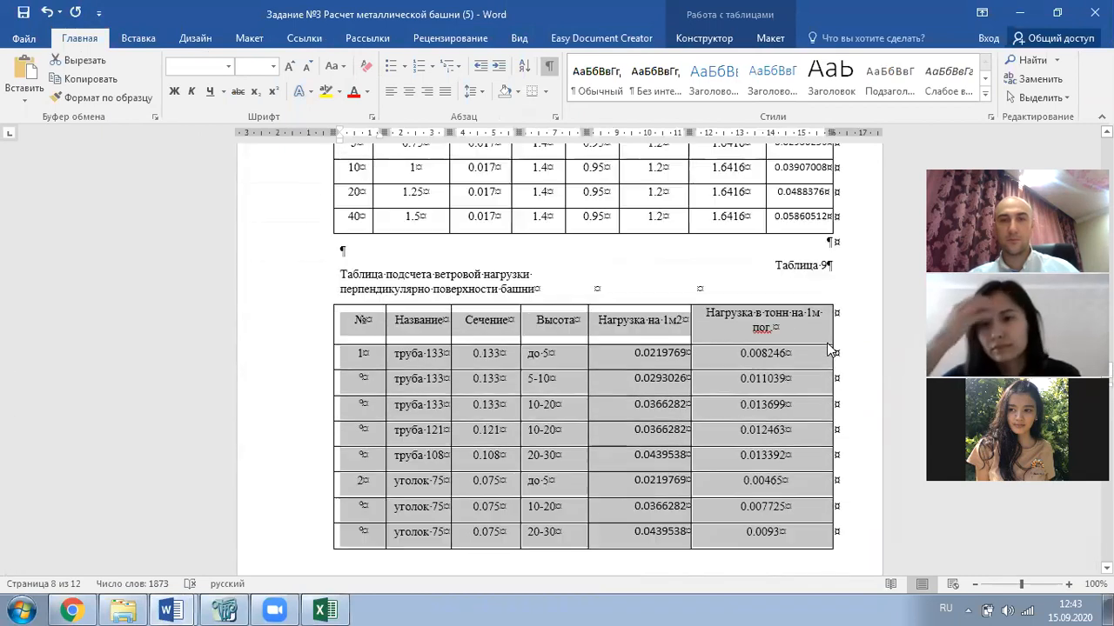
{"action": "scroll", "coordinate": [829, 342], "scroll_direction": "up", "scroll_amount": 3}
{"action": "scroll", "coordinate": [823, 341], "scroll_direction": "down", "scroll_amount": 4}
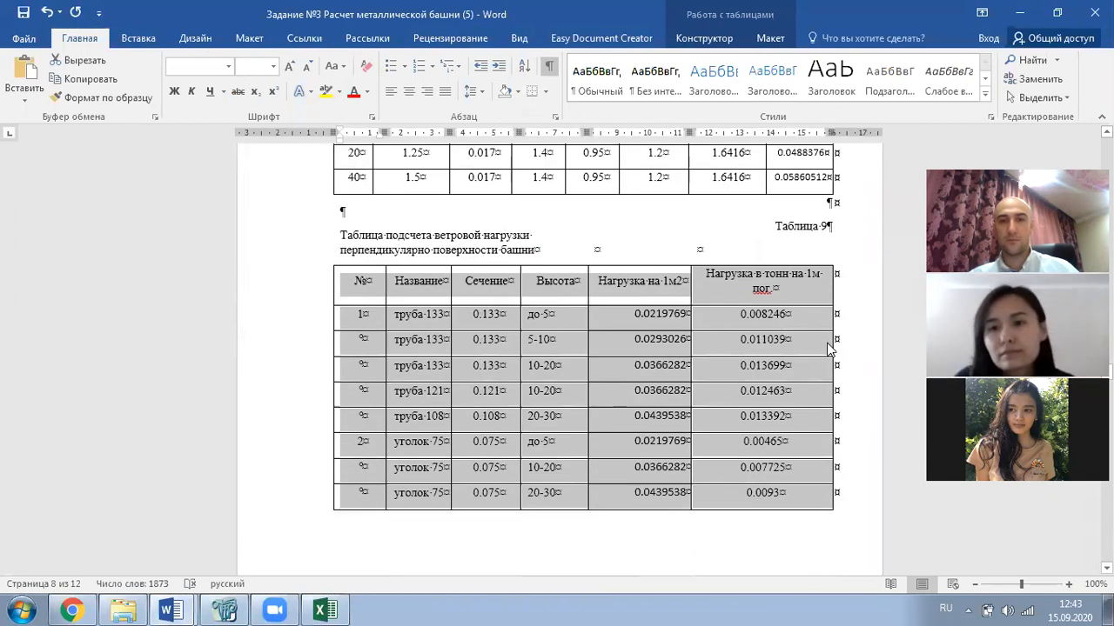
- Paste the Excel values over Table 9's per-metre load column, then undo the paste
{"action": "left_click", "coordinate": [765, 320]}
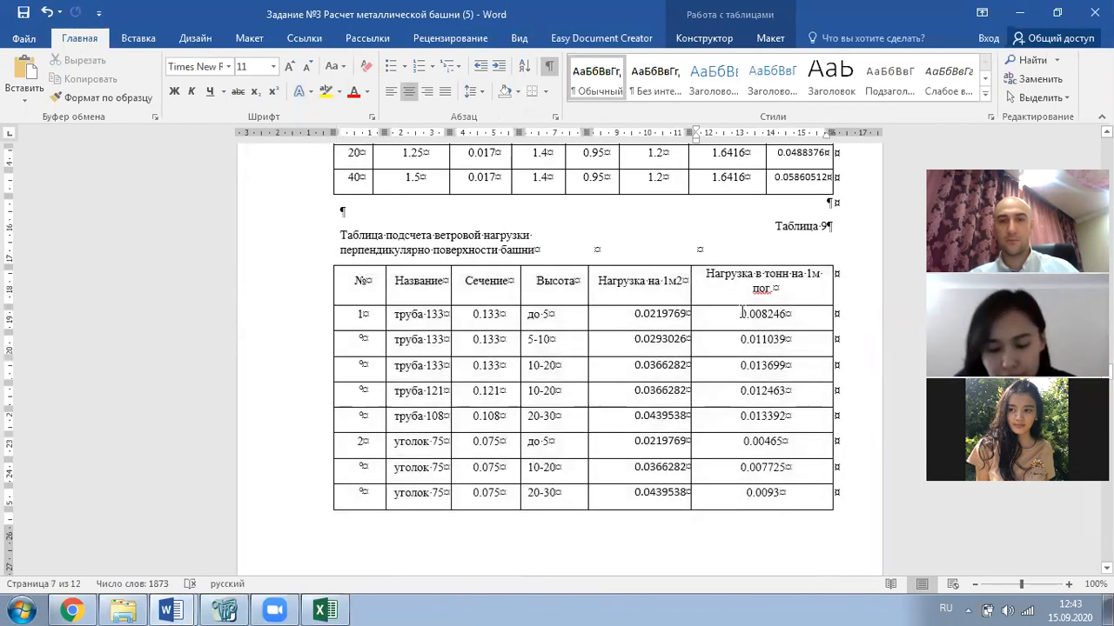
{"action": "left_click_drag", "start_coordinate": [747, 325], "coordinate": [754, 344]}
{"action": "scroll", "coordinate": [754, 343], "scroll_direction": "down", "scroll_amount": 1}
{"action": "scroll", "coordinate": [753, 343], "scroll_direction": "down", "scroll_amount": 3}
{"action": "left_click_drag", "start_coordinate": [753, 344], "coordinate": [758, 365]}
{"action": "key", "text": "ctrl+v"}
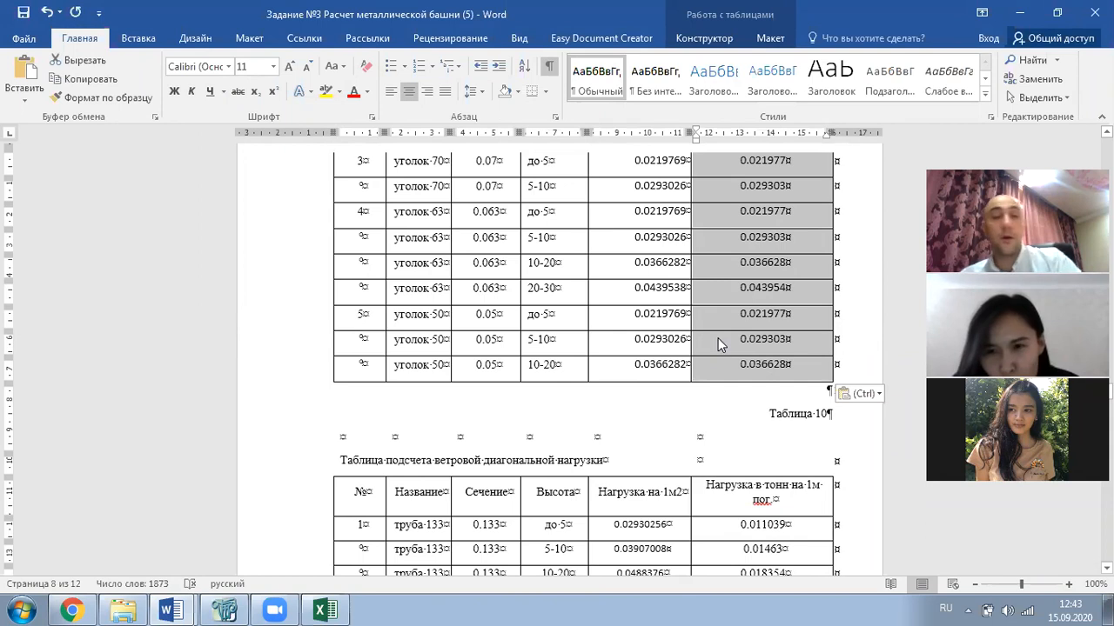
{"action": "scroll", "coordinate": [672, 357], "scroll_direction": "up", "scroll_amount": 1}
{"action": "scroll", "coordinate": [673, 357], "scroll_direction": "up", "scroll_amount": 3}
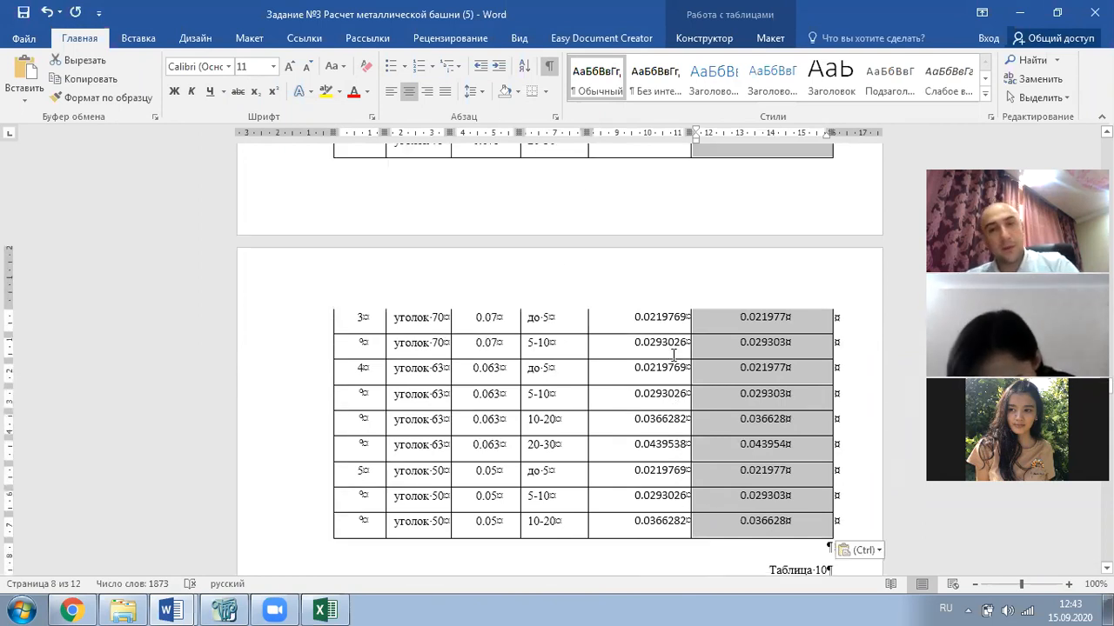
{"action": "scroll", "coordinate": [673, 357], "scroll_direction": "up", "scroll_amount": 2}
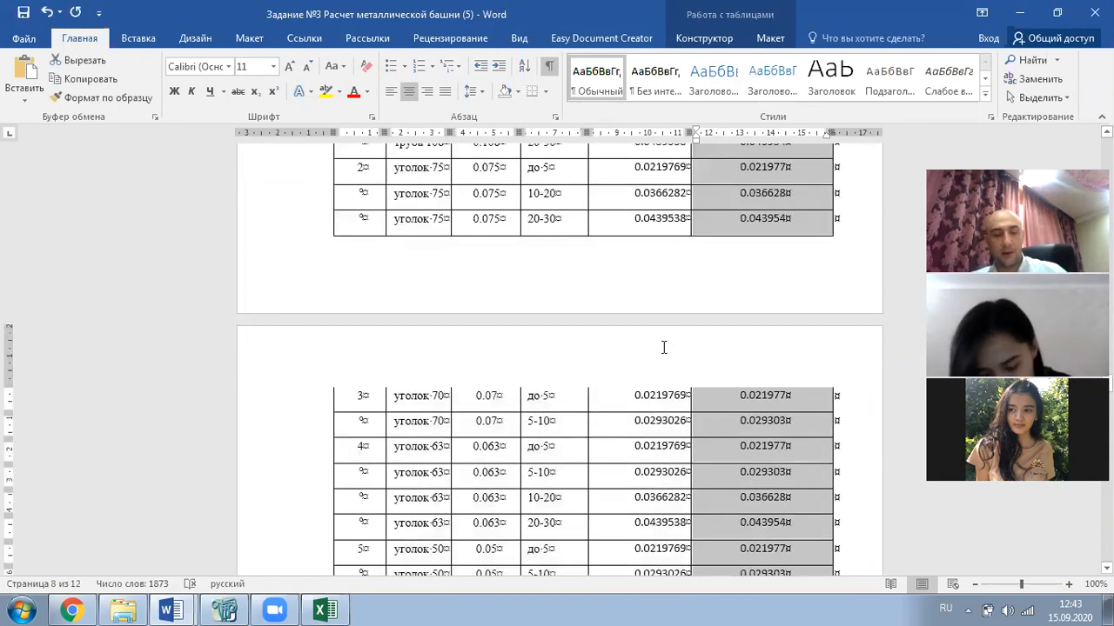
{"action": "key", "text": "ctrl+z"}
{"action": "scroll", "coordinate": [549, 330], "scroll_direction": "up", "scroll_amount": 6}
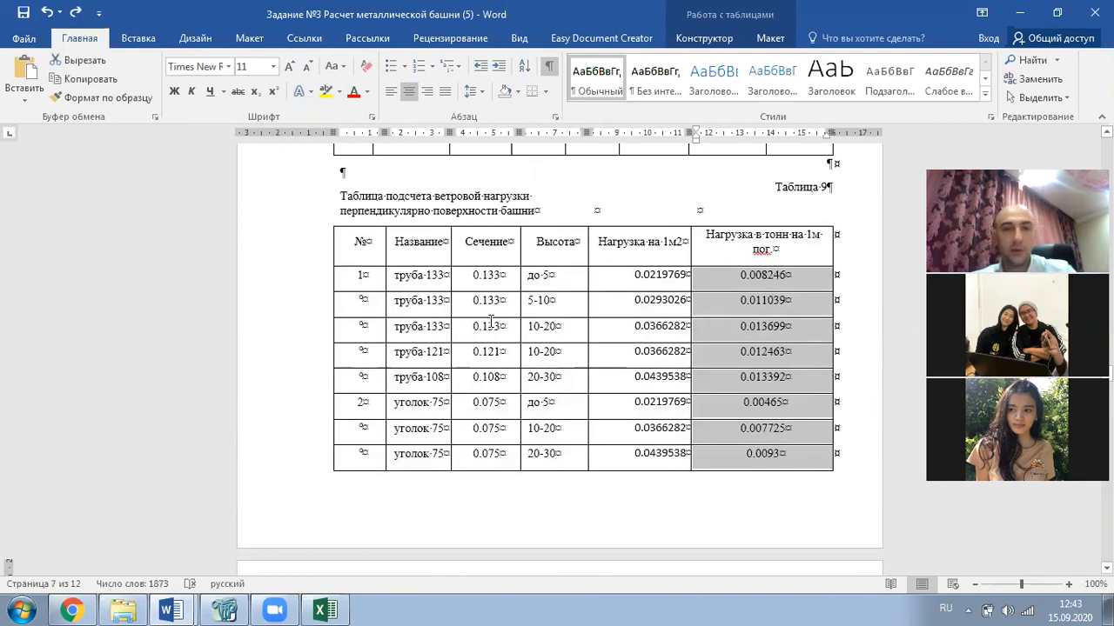
- Select all of Table 9 including its continuation rows, then return to the Excel workbook
{"action": "left_click", "coordinate": [502, 351]}
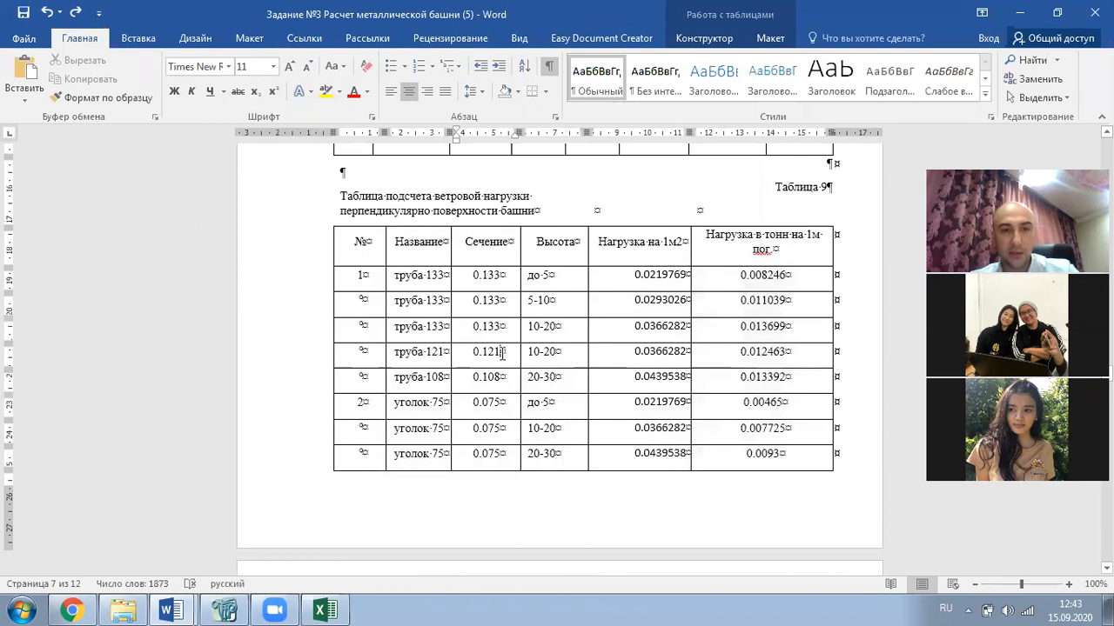
{"action": "scroll", "coordinate": [502, 356], "scroll_direction": "down", "scroll_amount": 2}
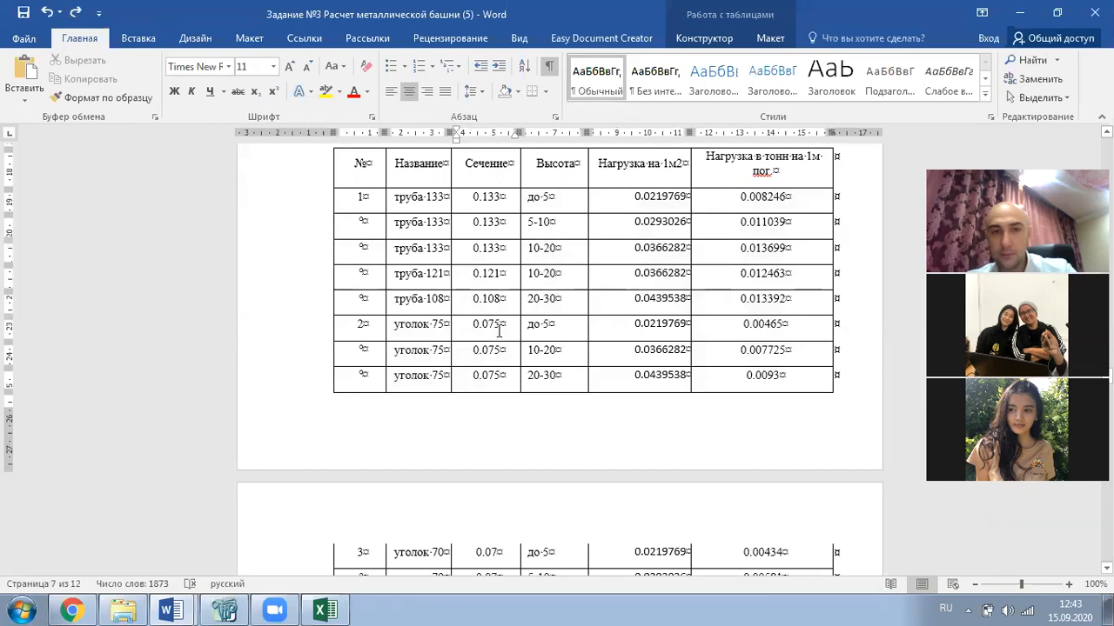
{"action": "scroll", "coordinate": [499, 330], "scroll_direction": "up", "scroll_amount": 1}
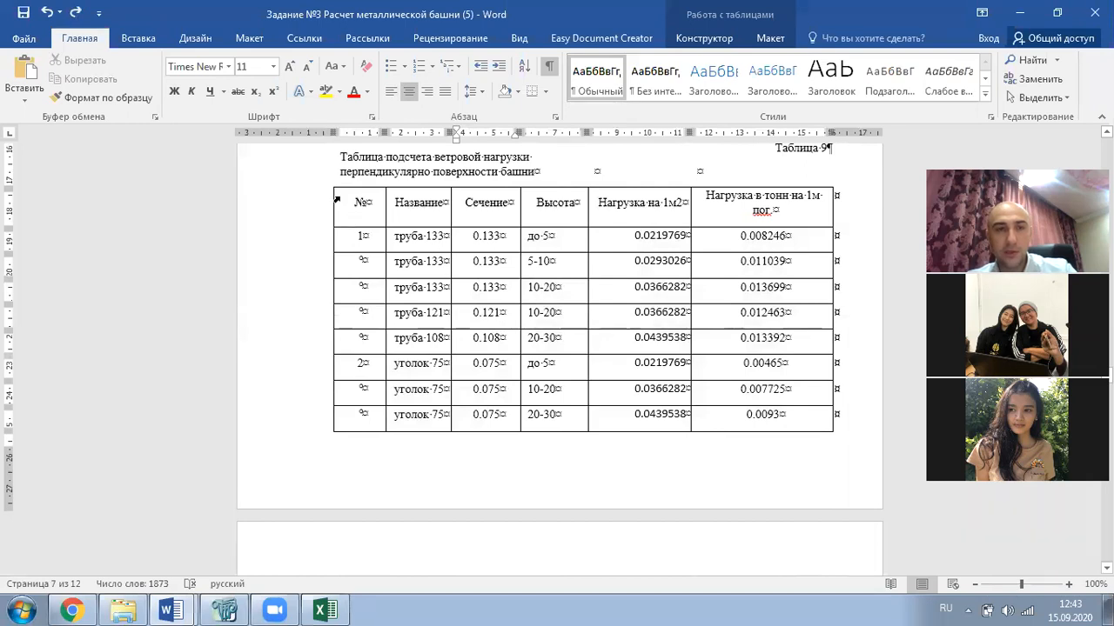
{"action": "left_click_drag", "start_coordinate": [355, 198], "coordinate": [736, 427]}
{"action": "scroll", "coordinate": [728, 427], "scroll_direction": "down", "scroll_amount": 6}
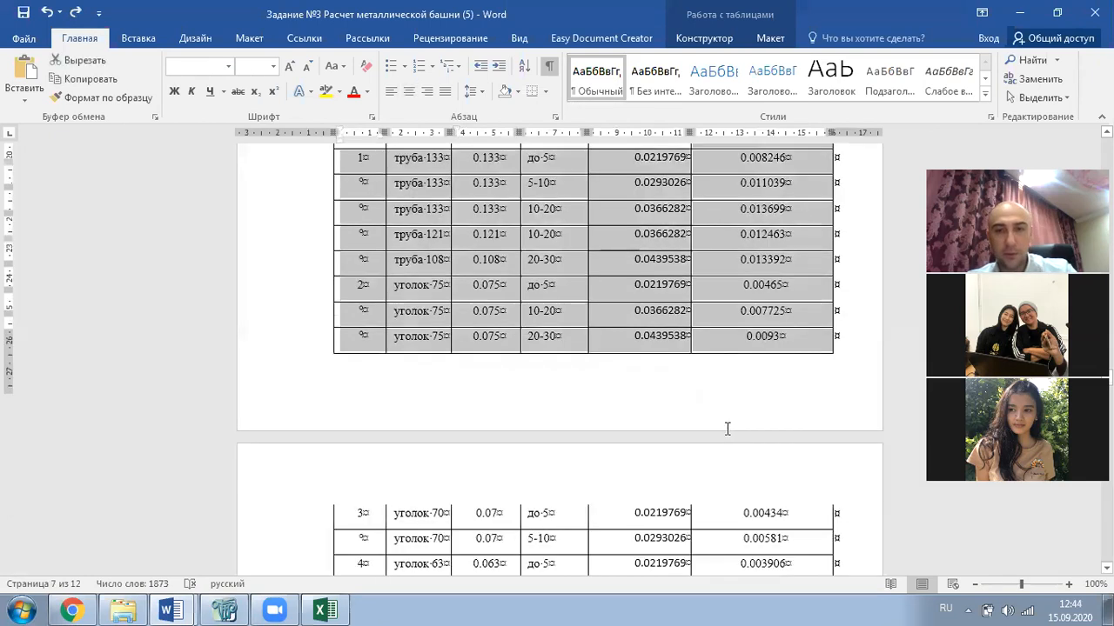
{"action": "scroll", "coordinate": [492, 262], "scroll_direction": "up", "scroll_amount": 5}
{"action": "left_click", "coordinate": [419, 224]}
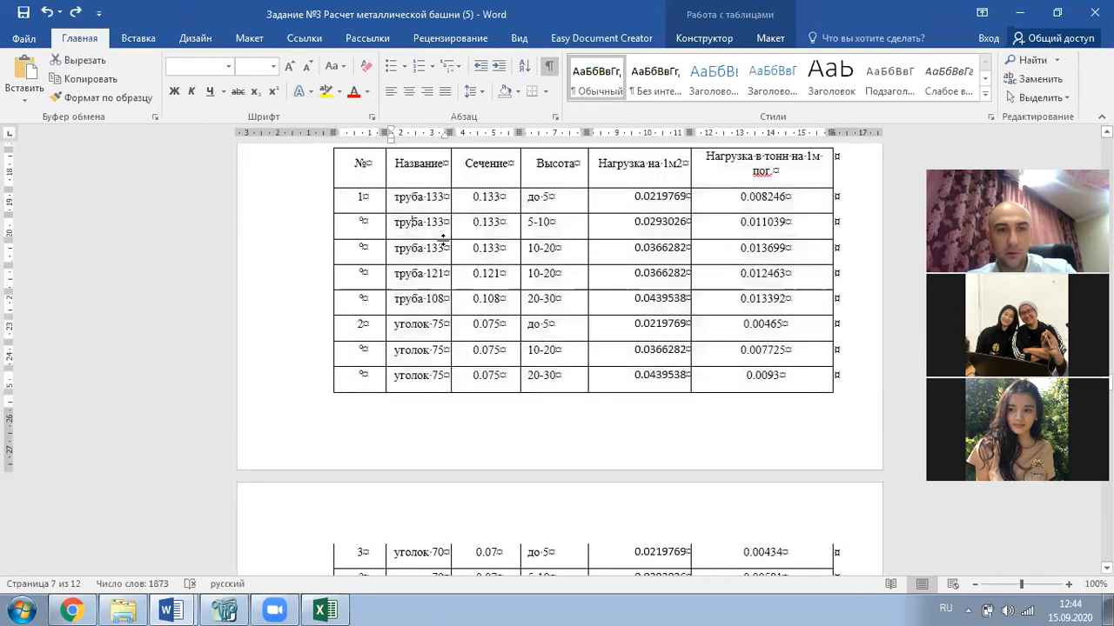
{"action": "left_click_drag", "start_coordinate": [372, 169], "coordinate": [768, 401]}
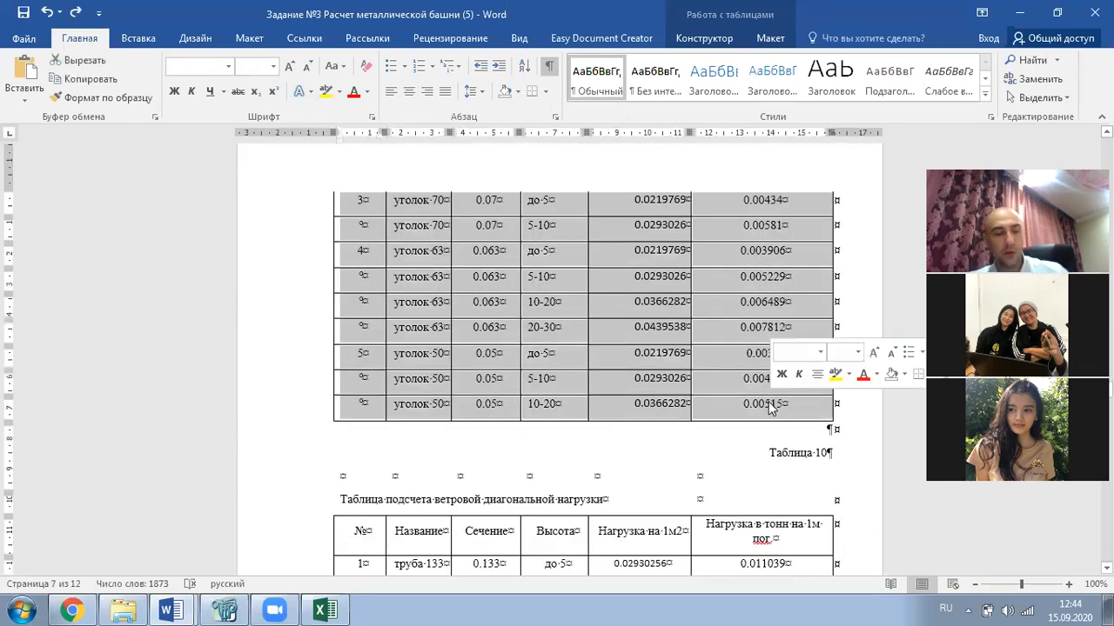
{"action": "left_click", "coordinate": [325, 610]}
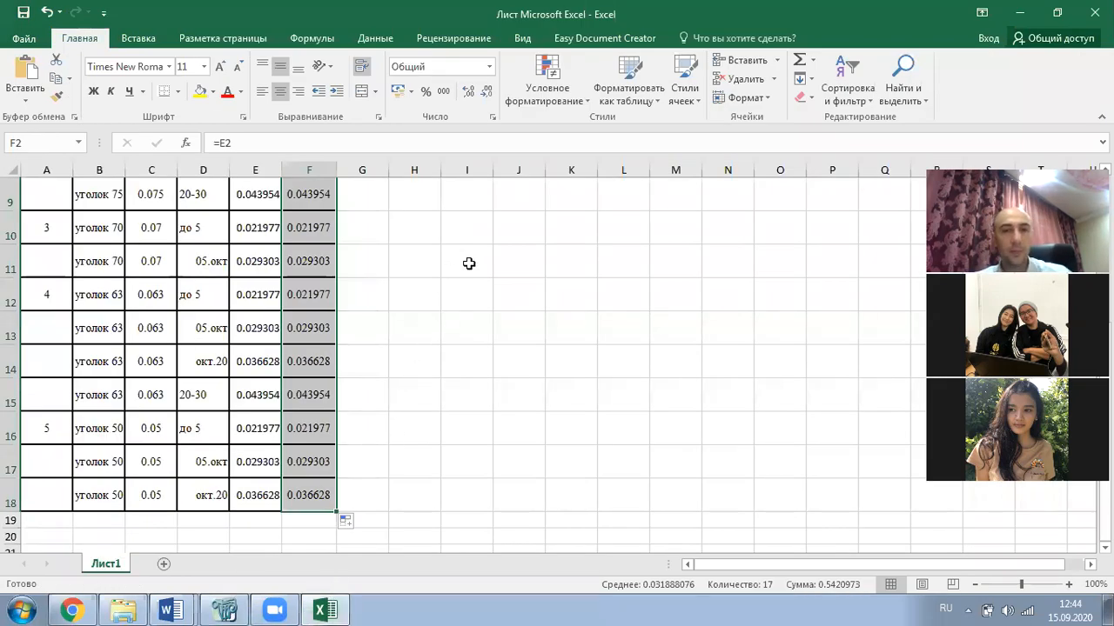
- Undo the pasted member table and column F formulas until the Excel sheet is blank
{"action": "key", "text": "ctrl+z"}
{"action": "key", "text": "ctrl+z"}
{"action": "key", "text": "ctrl+z"}
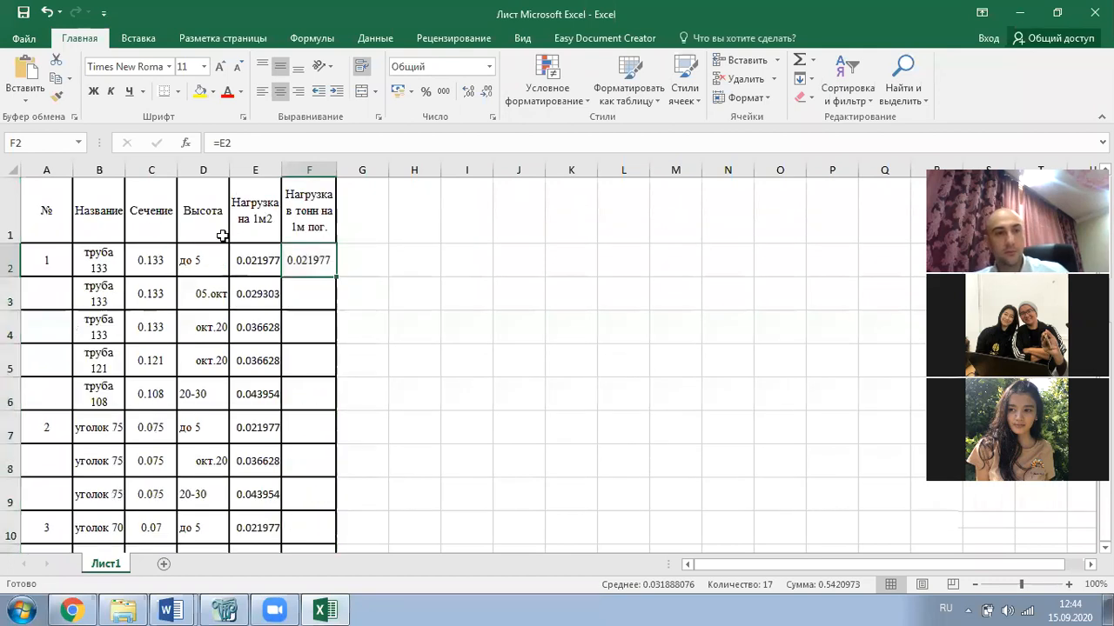
{"action": "key", "text": "ctrl+z"}
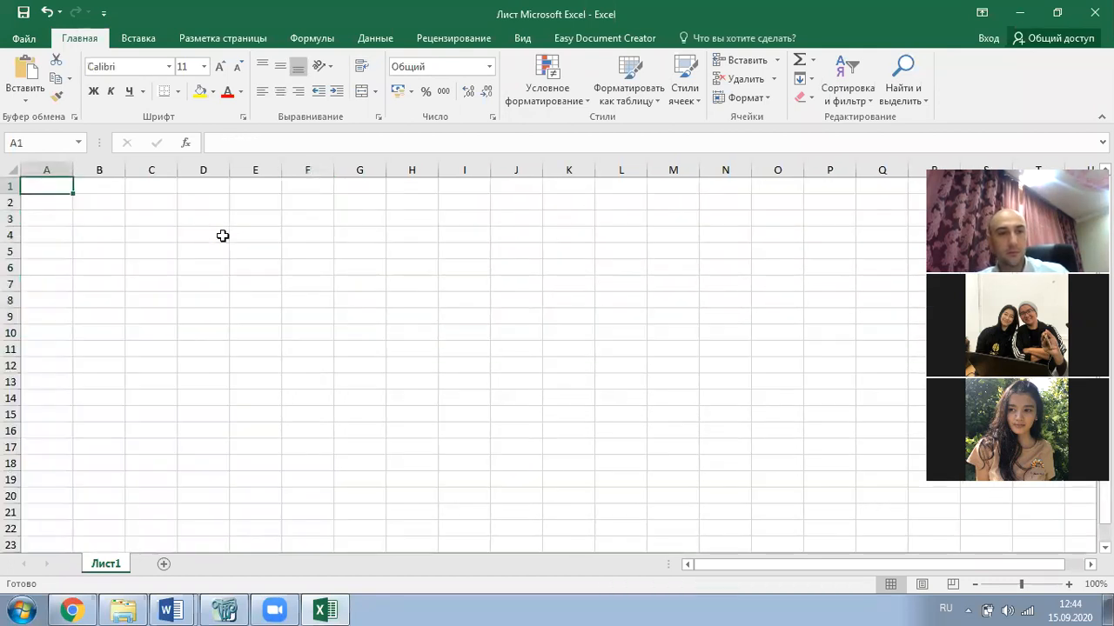
{"action": "left_click", "coordinate": [273, 286]}
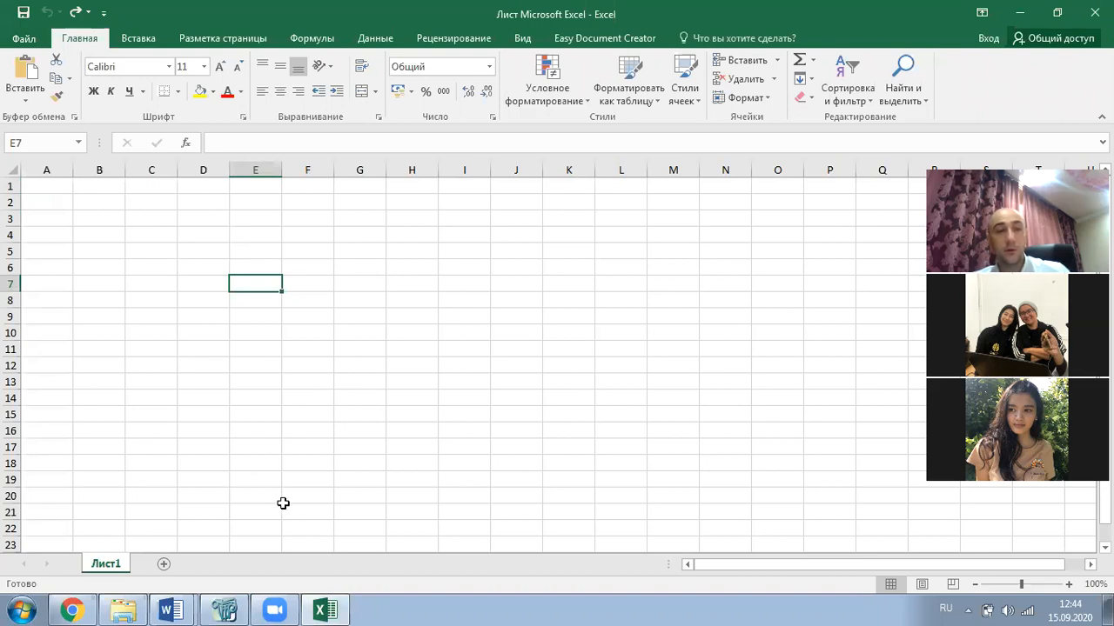
{"action": "left_click", "coordinate": [179, 594]}
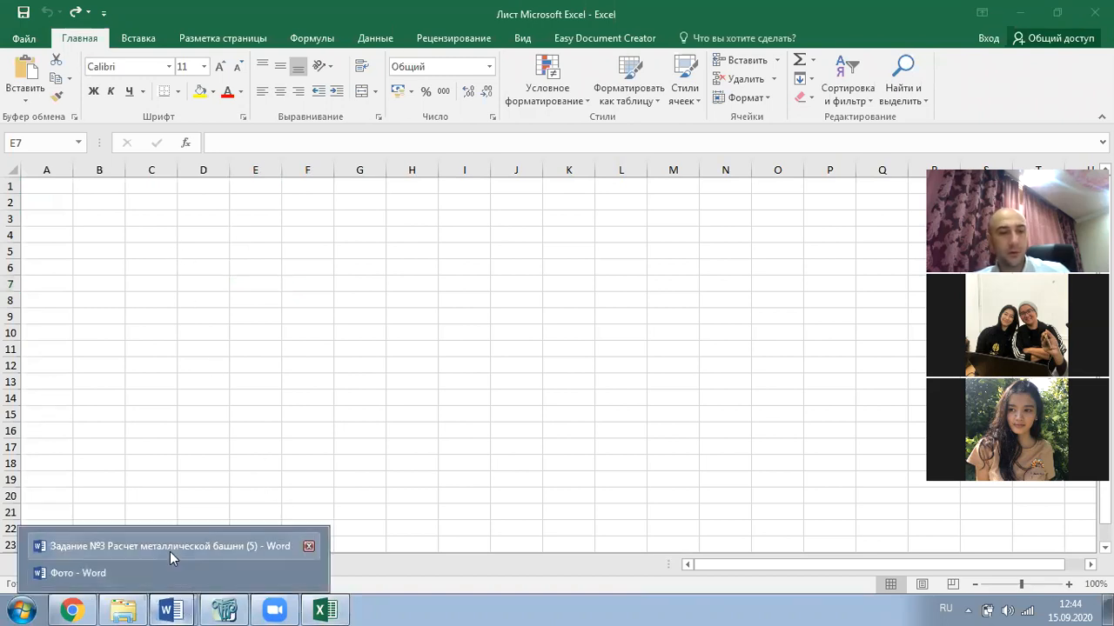
{"action": "left_click", "coordinate": [170, 548]}
{"action": "scroll", "coordinate": [390, 393], "scroll_direction": "up", "scroll_amount": 5}
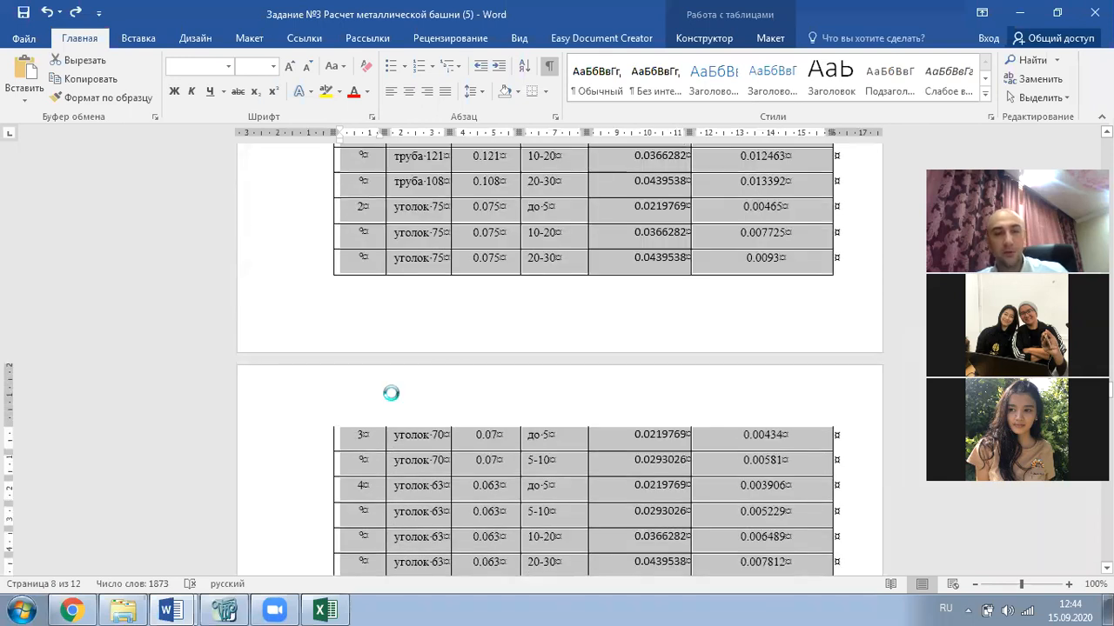
{"action": "left_click", "coordinate": [325, 611]}
{"action": "left_click", "coordinate": [52, 187]}
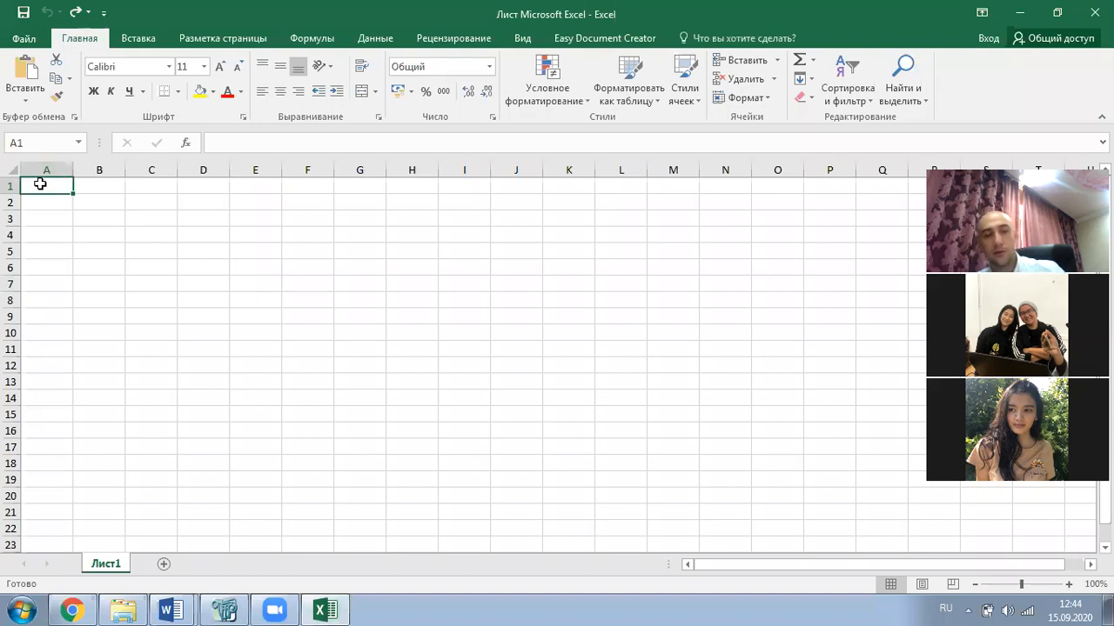
{"action": "key", "text": "ctrl+v"}
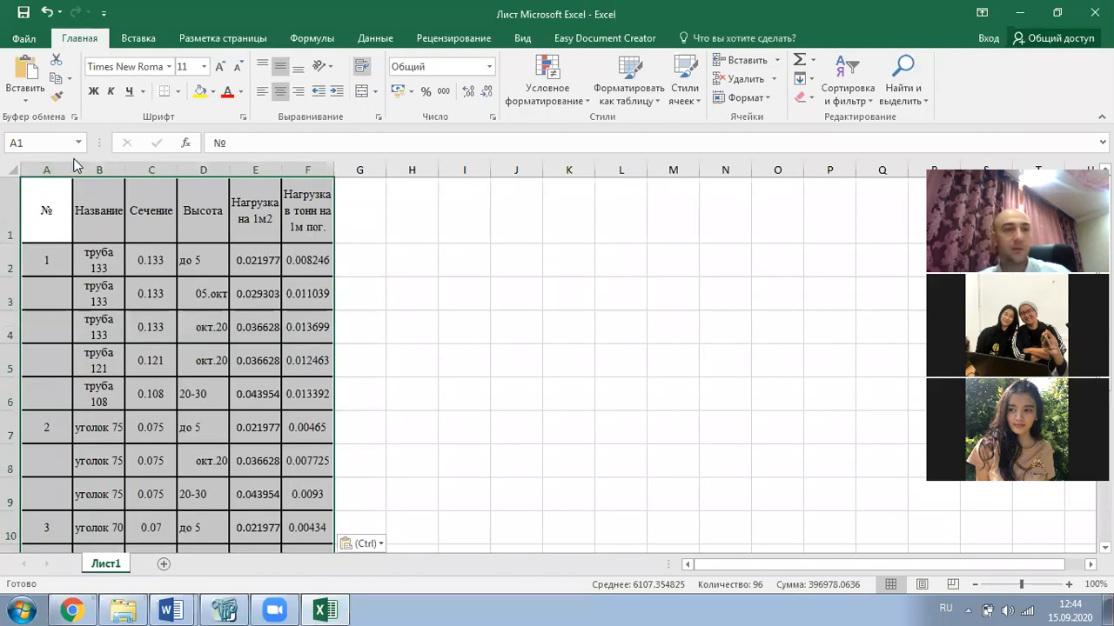
{"action": "scroll", "coordinate": [159, 379], "scroll_direction": "down", "scroll_amount": 4}
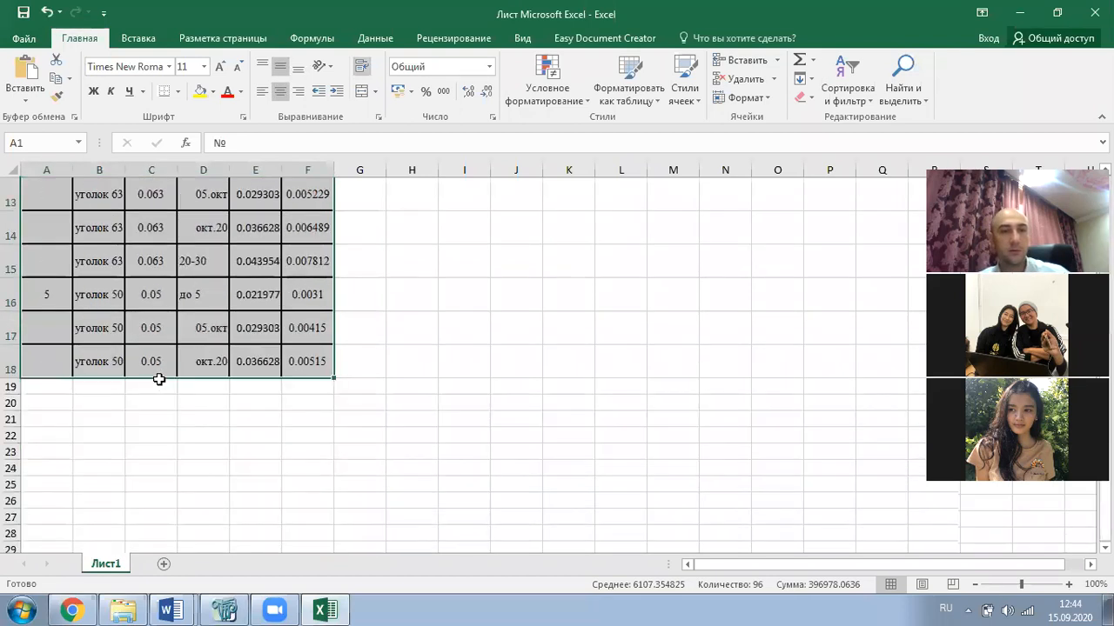
{"action": "scroll", "coordinate": [160, 380], "scroll_direction": "up", "scroll_amount": 4}
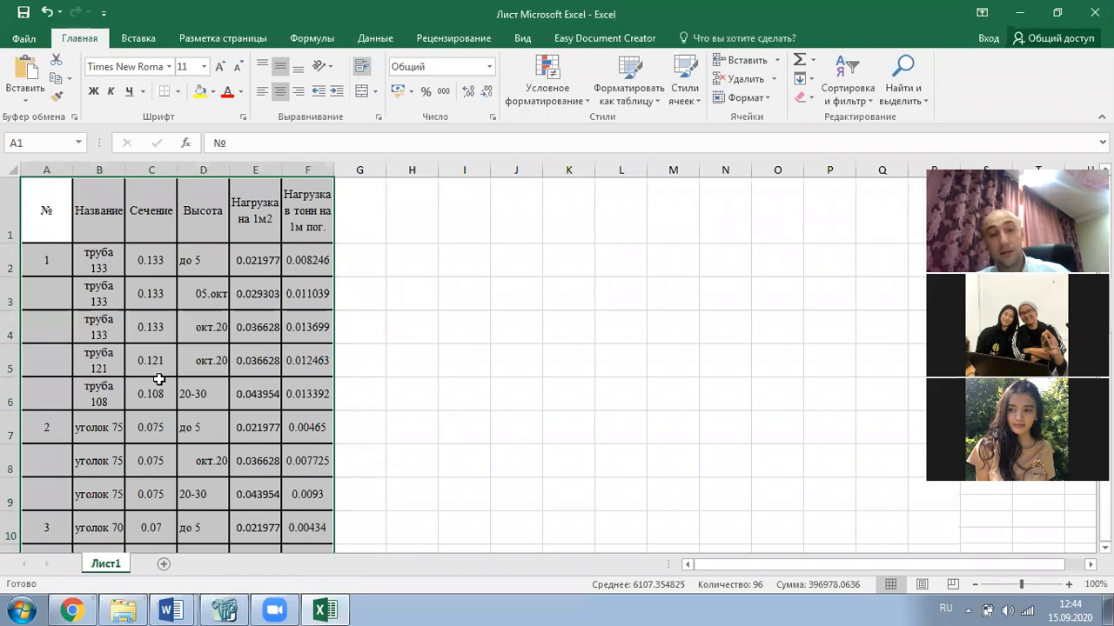
{"action": "left_click", "coordinate": [297, 269]}
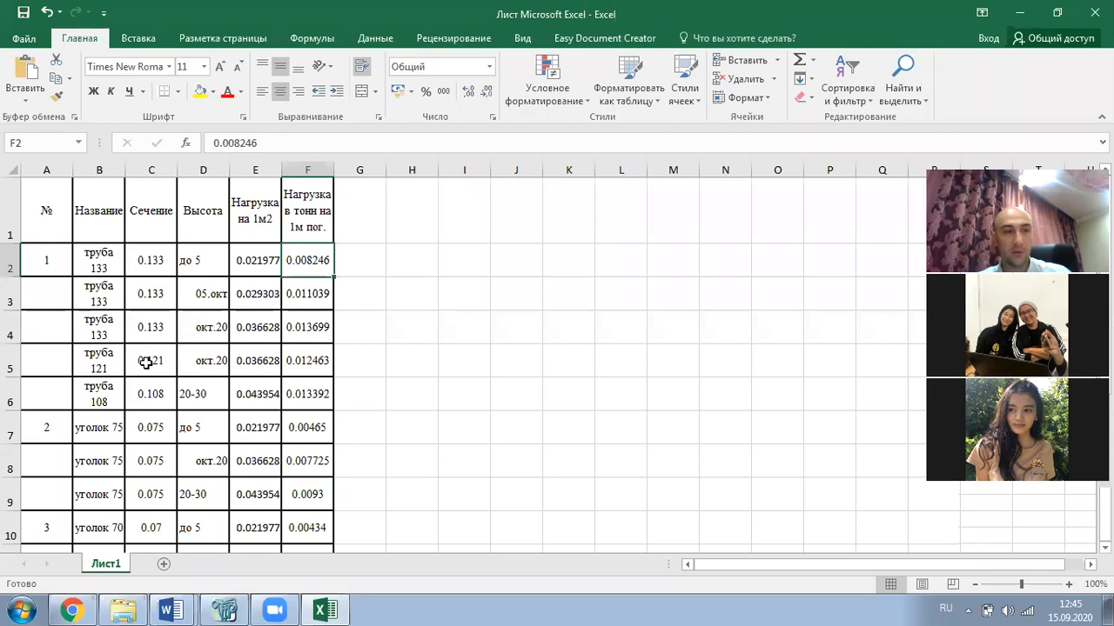
- Change the section value in C6 to 0.114 and set C7 through C9 to 0.1
{"action": "left_click", "coordinate": [145, 395]}
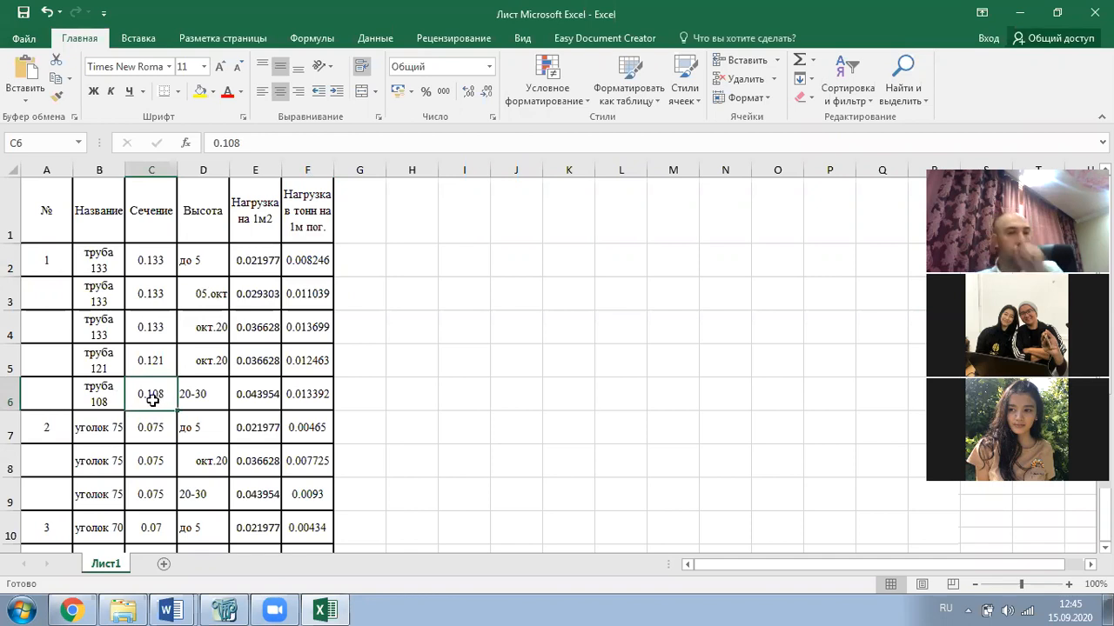
{"action": "left_click", "coordinate": [258, 143]}
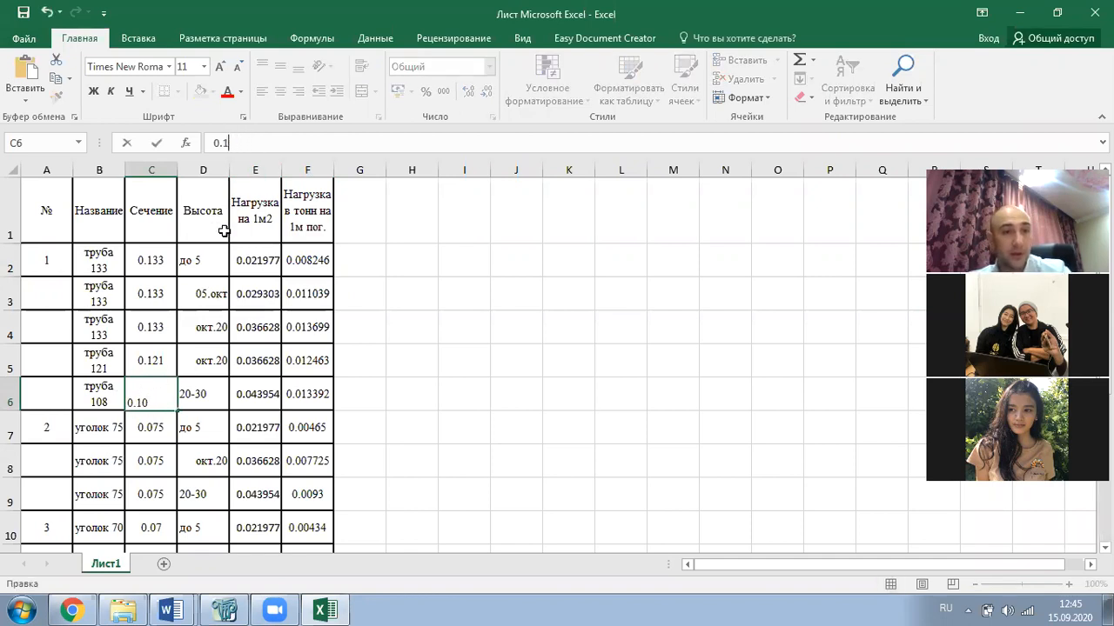
{"action": "left_click", "coordinate": [432, 287]}
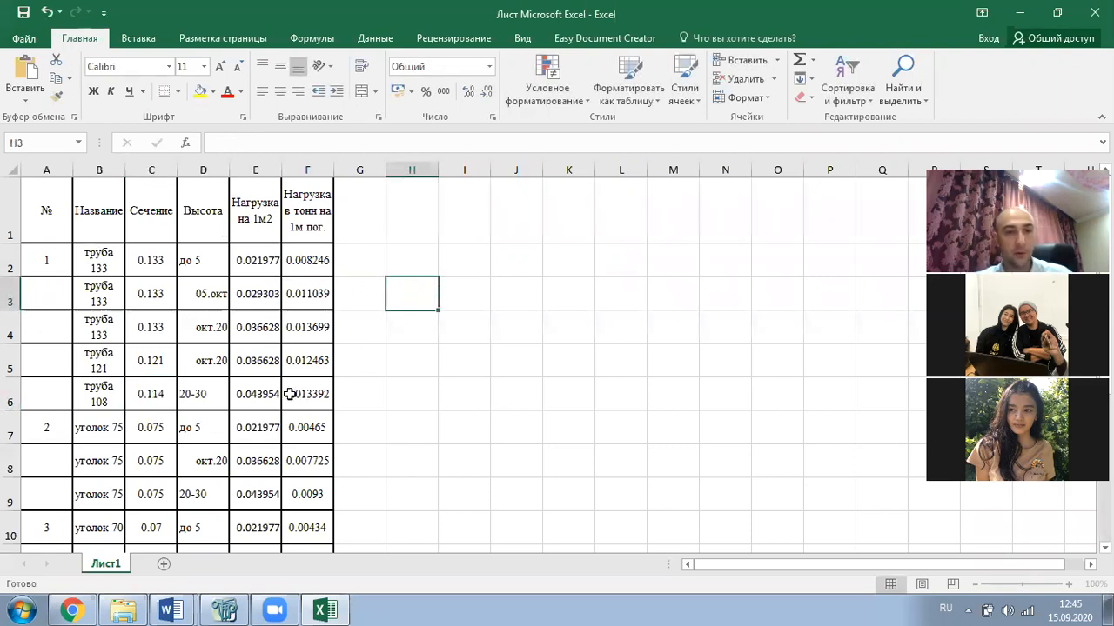
{"action": "scroll", "coordinate": [113, 401], "scroll_direction": "down", "scroll_amount": 1}
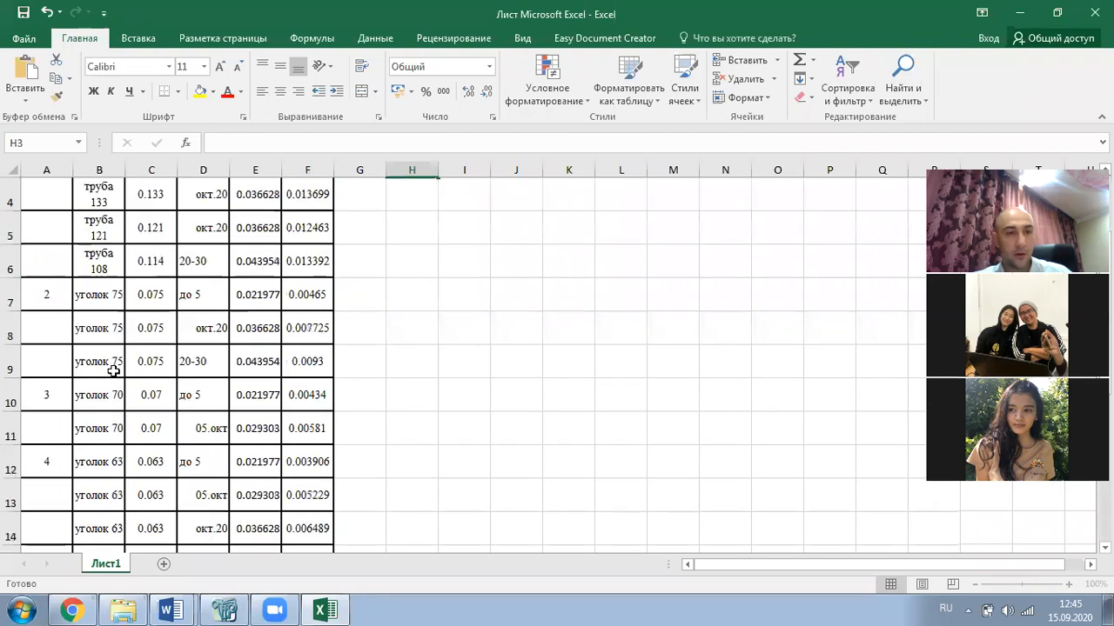
{"action": "left_click", "coordinate": [108, 302]}
{"action": "left_click", "coordinate": [146, 294]}
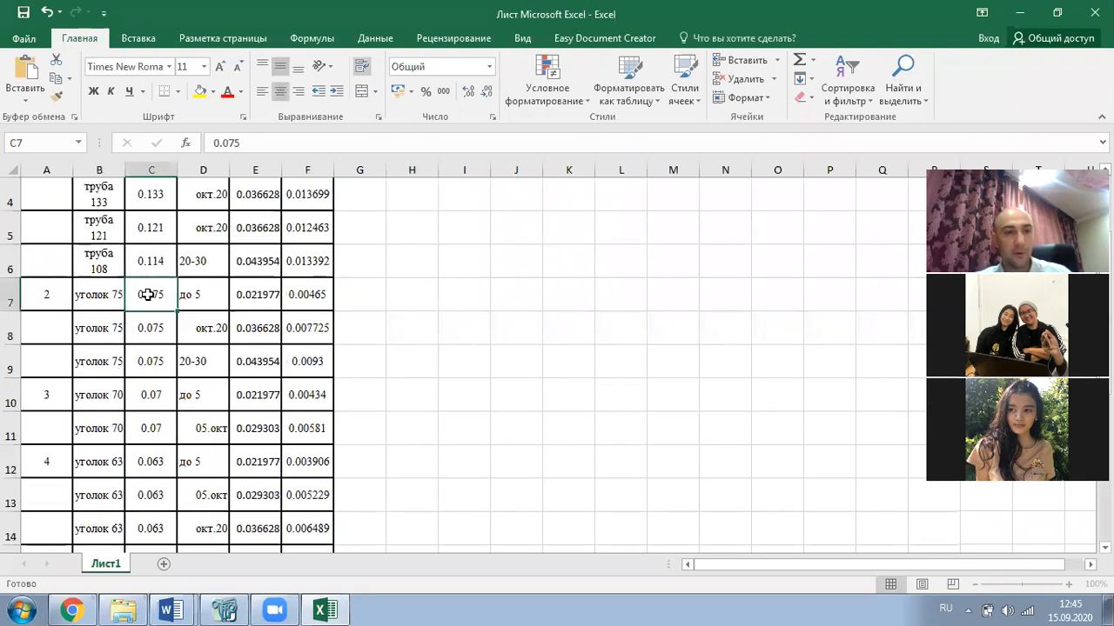
{"action": "left_click_drag", "start_coordinate": [236, 143], "coordinate": [226, 139]}
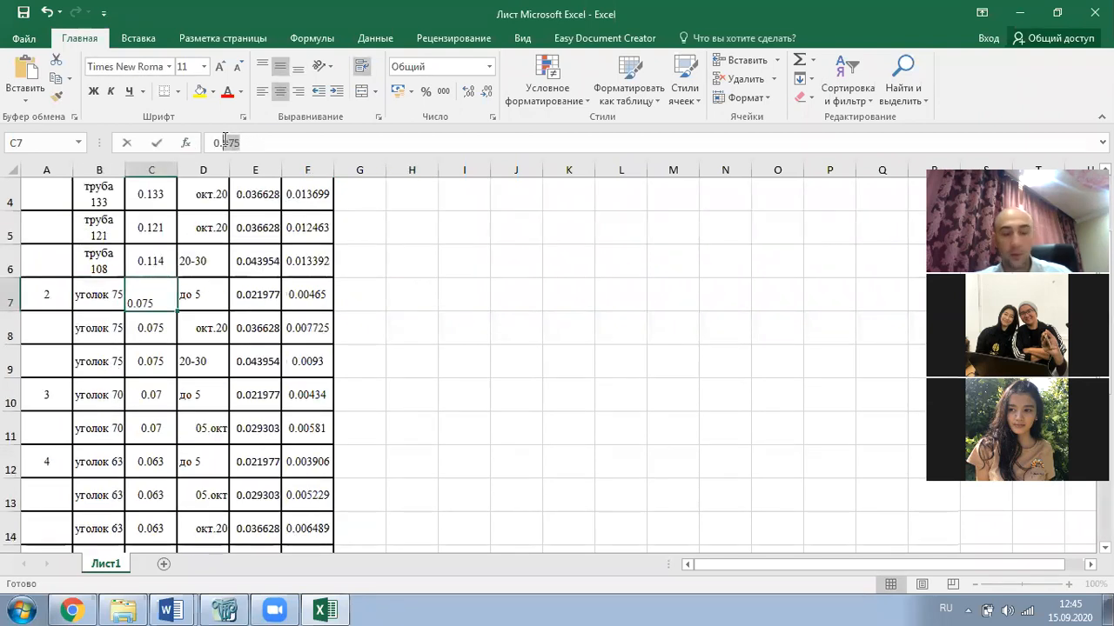
{"action": "type", "text": "1"}
{"action": "left_click", "coordinate": [393, 390]}
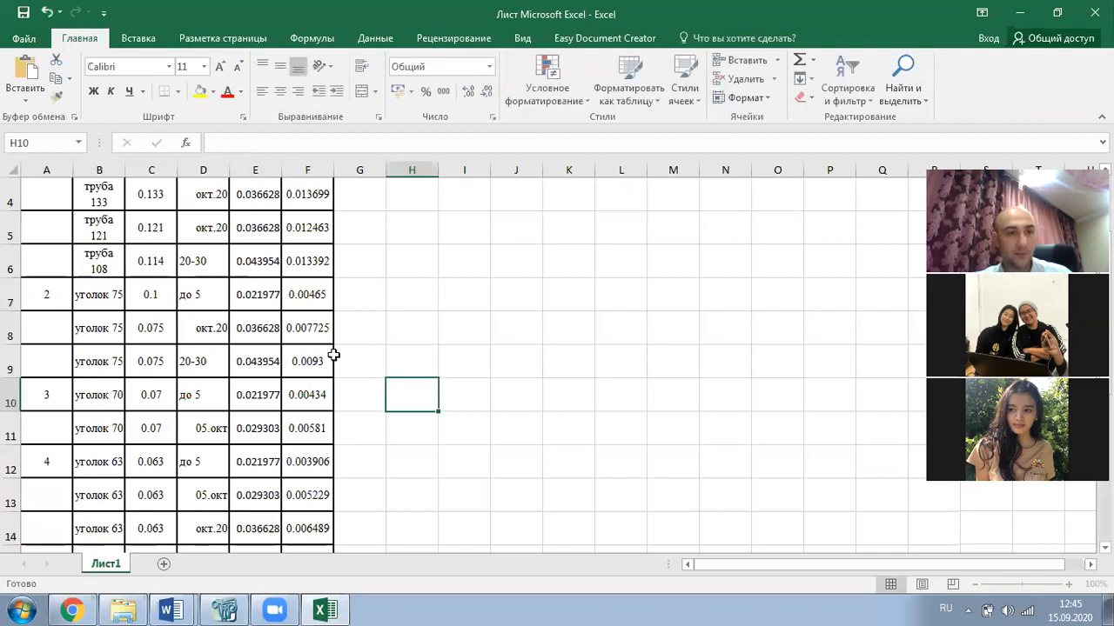
{"action": "left_click", "coordinate": [165, 304]}
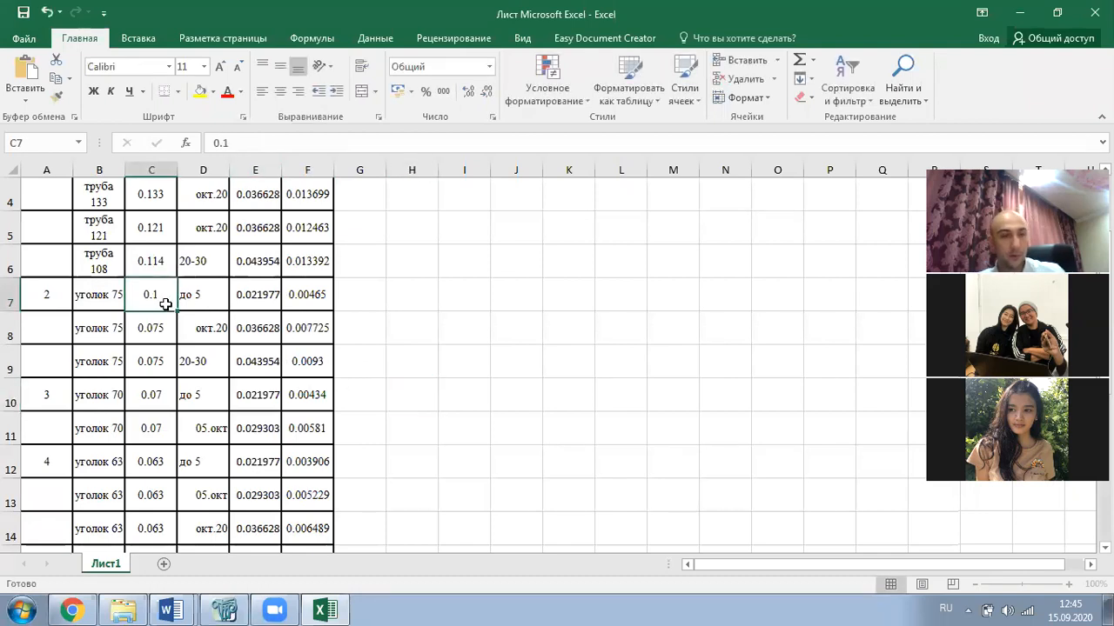
{"action": "key", "text": "ctrl+c"}
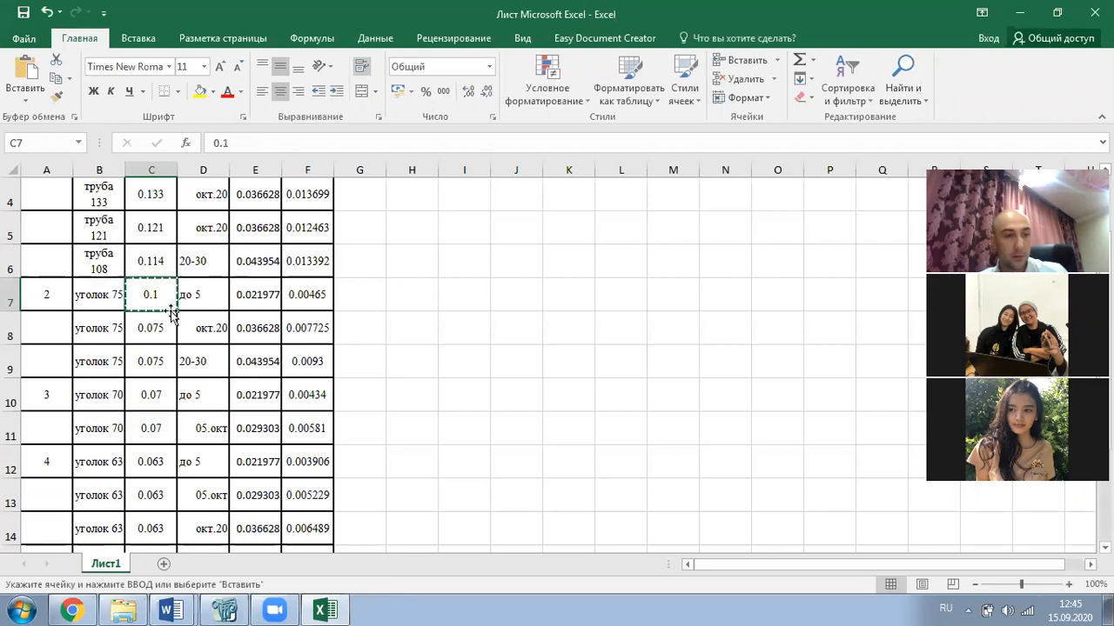
{"action": "left_click", "coordinate": [153, 329]}
{"action": "key", "text": "ctrl+v"}
{"action": "left_click", "coordinate": [152, 359]}
{"action": "key", "text": "ctrl+v"}
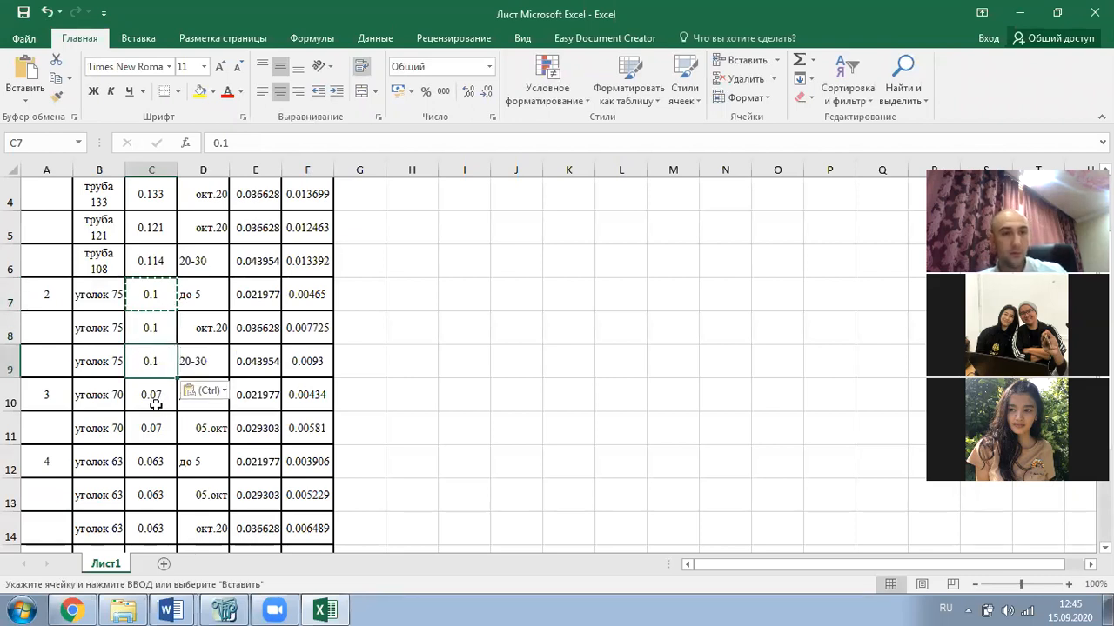
- Change the section values in C10 and C11 from 0.07 to 0.09
{"action": "left_click", "coordinate": [116, 395]}
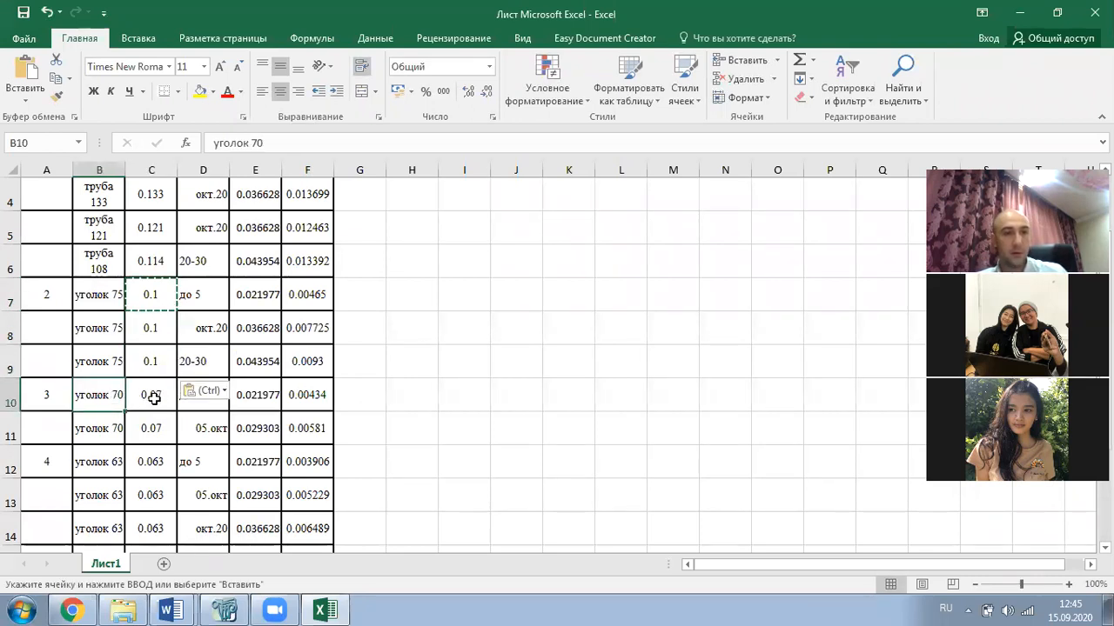
{"action": "left_click", "coordinate": [148, 398]}
{"action": "left_click", "coordinate": [260, 150]}
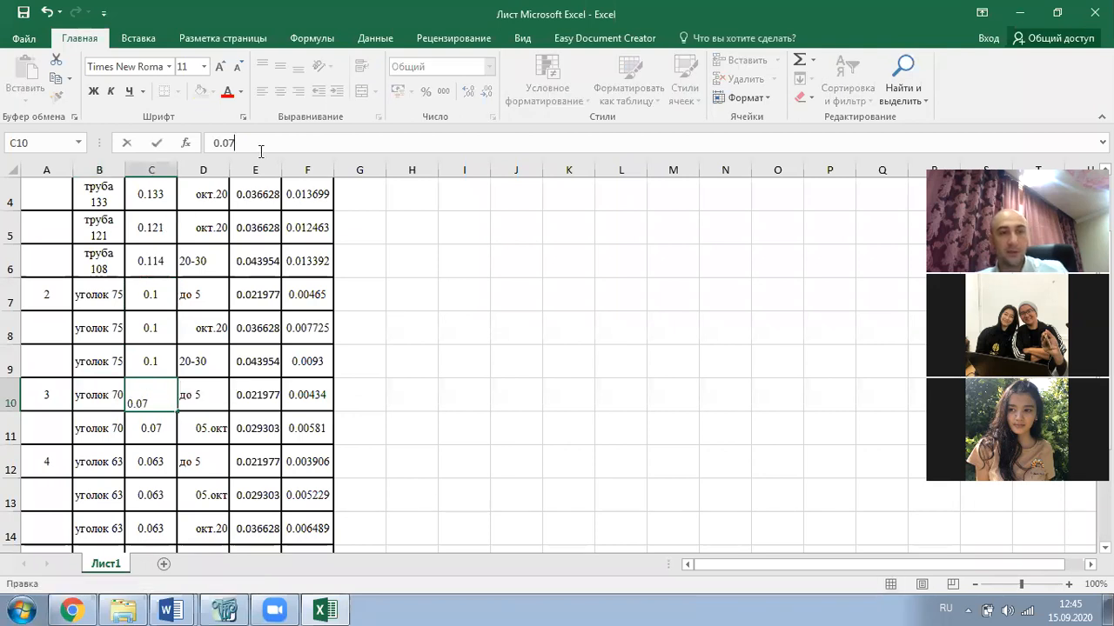
{"action": "key", "text": "BackSpace"}
{"action": "type", "text": "9"}
{"action": "left_click", "coordinate": [187, 415]}
{"action": "left_click", "coordinate": [158, 397]}
{"action": "key", "text": "ctrl+c"}
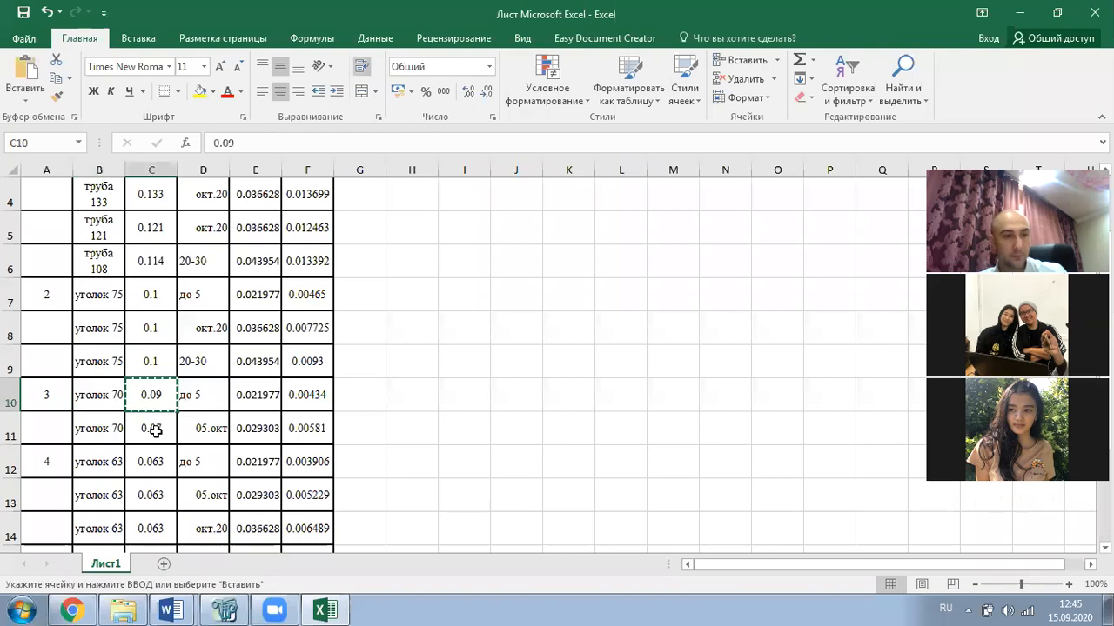
{"action": "left_click", "coordinate": [155, 433]}
{"action": "key", "text": "ctrl+v"}
- Set the section values in C12 through C15 to 0.075
{"action": "scroll", "coordinate": [150, 462], "scroll_direction": "down", "scroll_amount": 2}
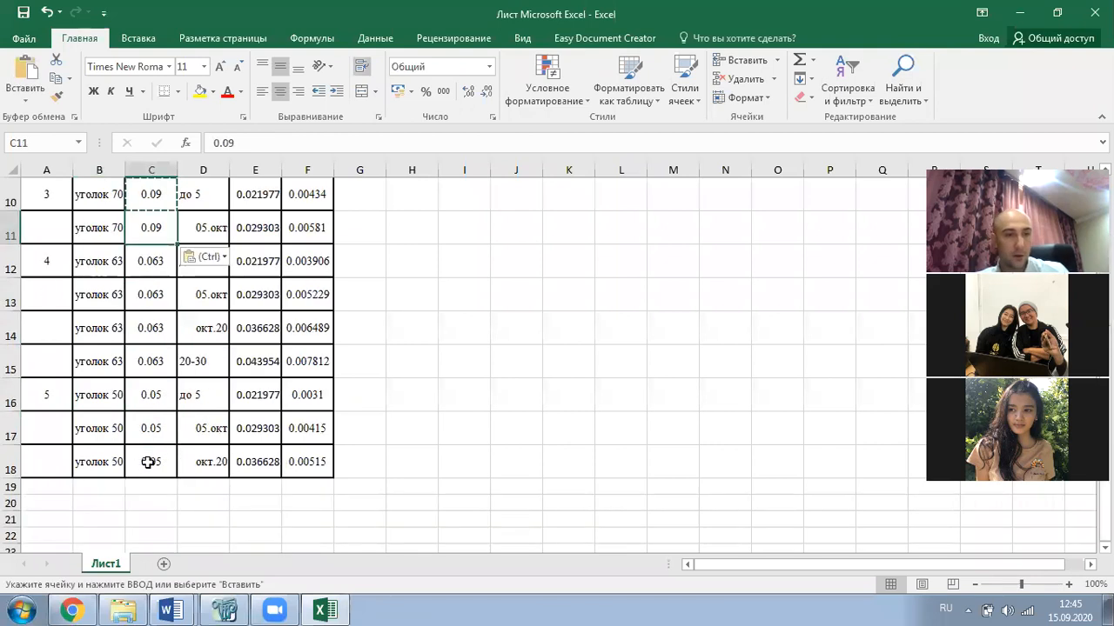
{"action": "left_click", "coordinate": [150, 263]}
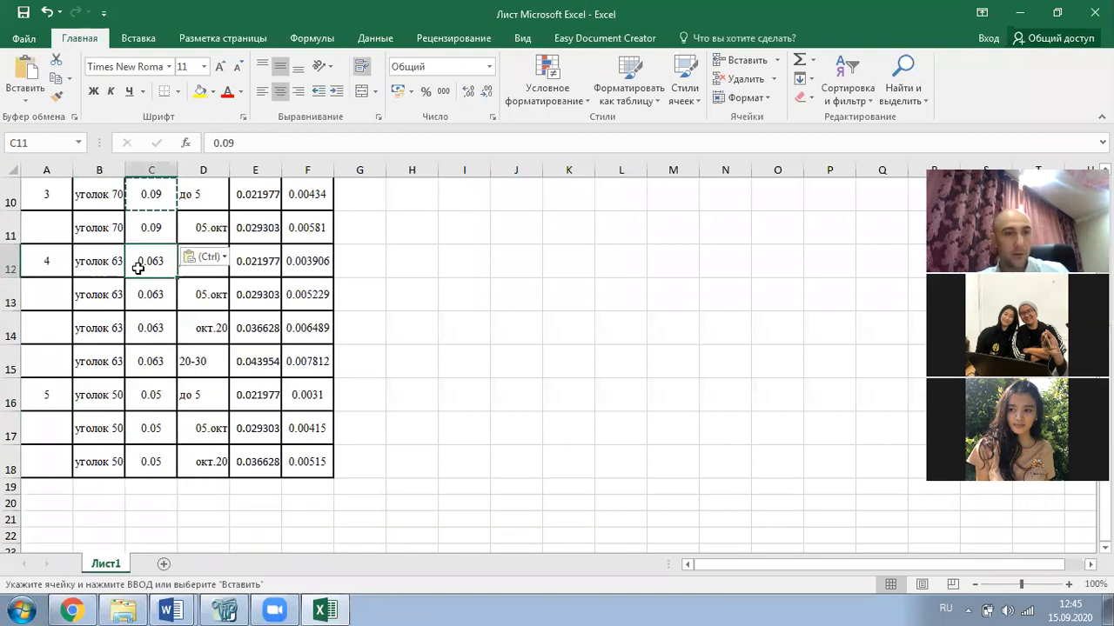
{"action": "key", "text": "F2"}
{"action": "key", "text": "BackSpace"}
{"action": "key", "text": "BackSpace"}
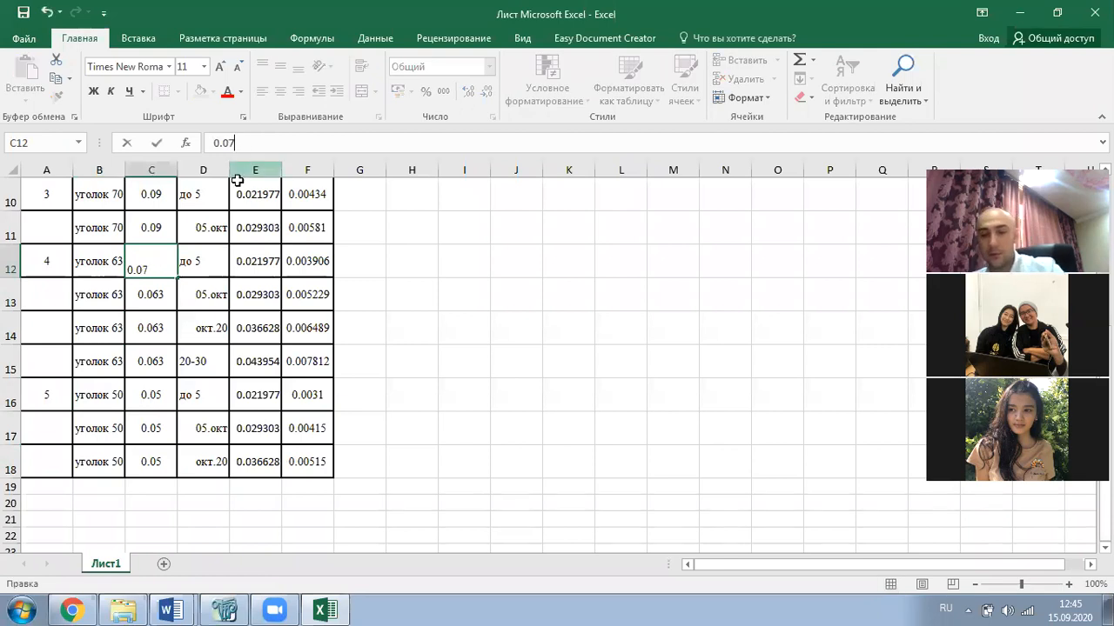
{"action": "type", "text": "75"}
{"action": "left_click", "coordinate": [383, 260]}
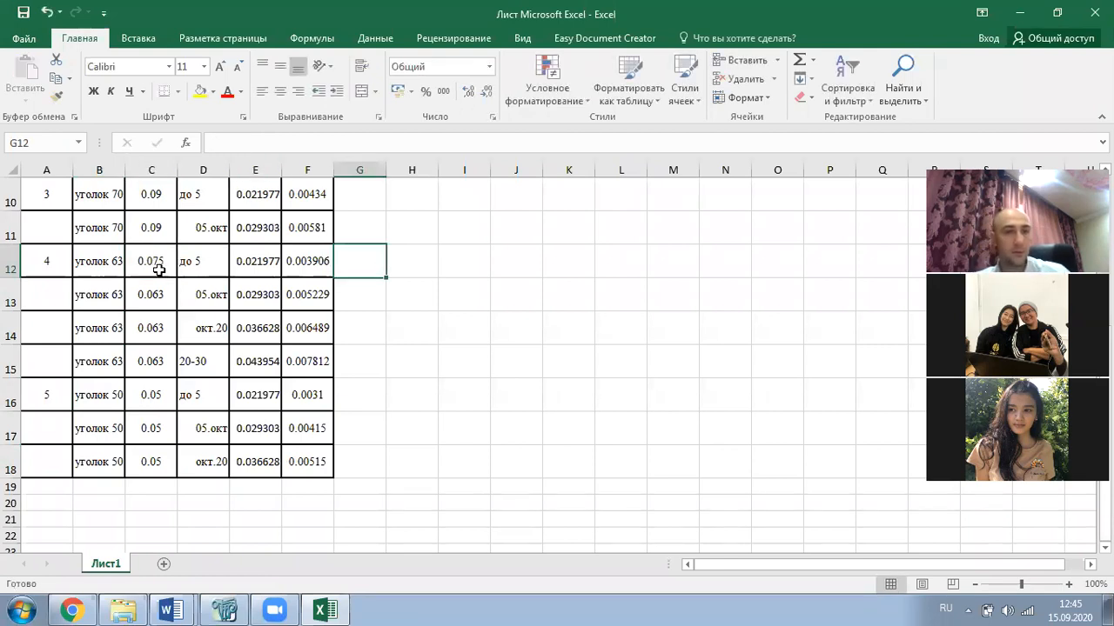
{"action": "key", "text": "ctrl+c"}
{"action": "left_click", "coordinate": [154, 294]}
{"action": "key", "text": "ctrl+v"}
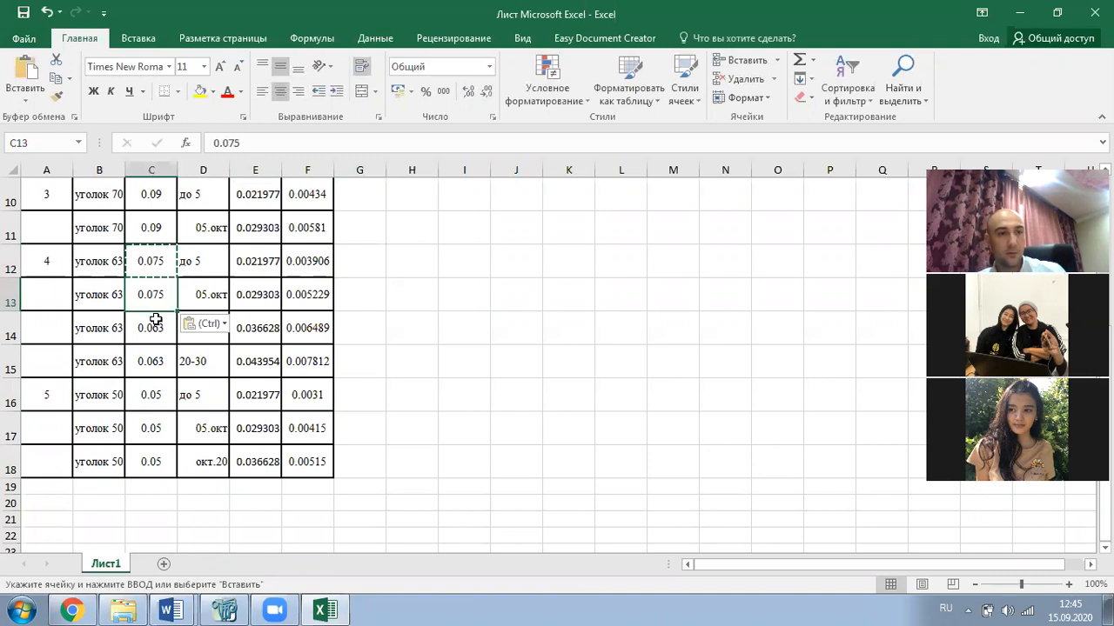
{"action": "left_click", "coordinate": [155, 328]}
{"action": "key", "text": "ctrl+v"}
{"action": "left_click", "coordinate": [150, 360]}
{"action": "key", "text": "ctrl+v"}
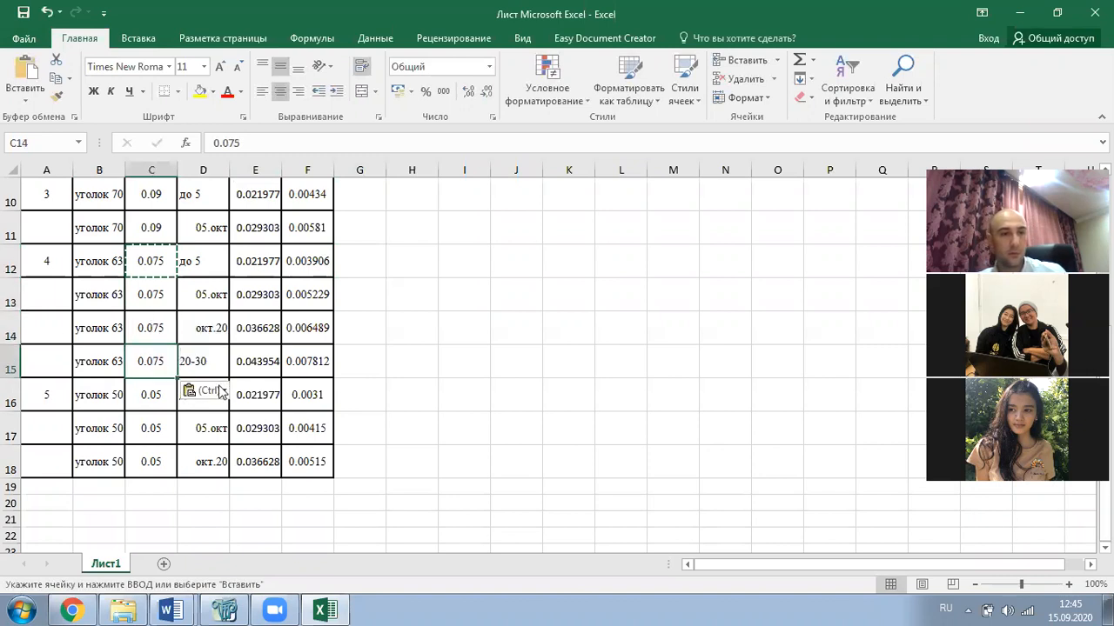
- Rename the member labels in rows 12–15 from уголок 63 to уголок 75
{"action": "left_click", "coordinate": [94, 361]}
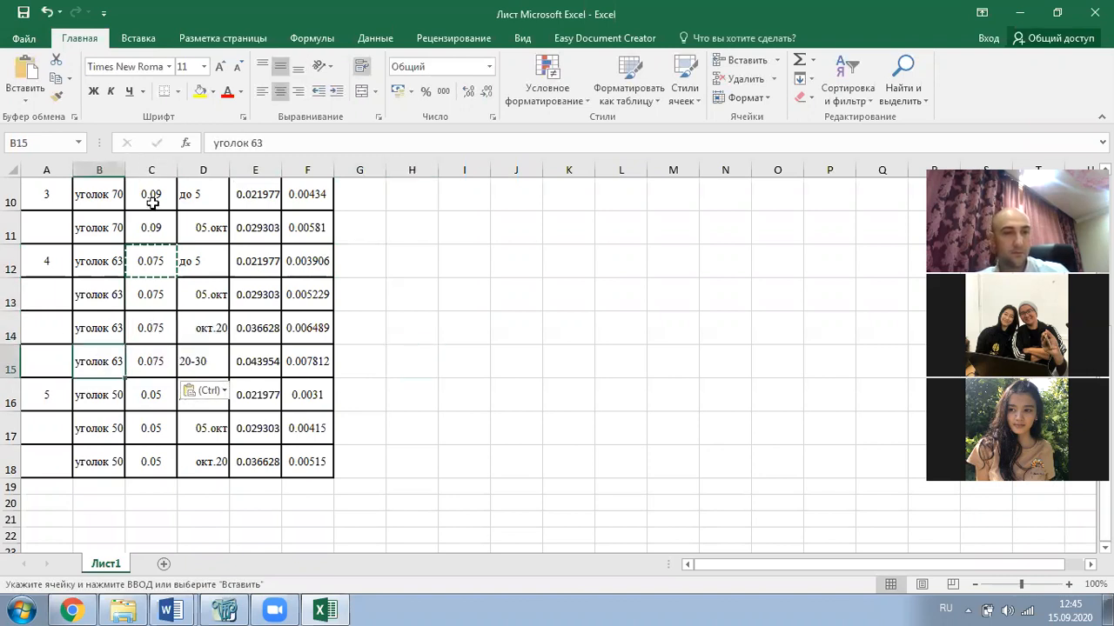
{"action": "left_click", "coordinate": [276, 142]}
{"action": "key", "text": "BackSpace"}
{"action": "key", "text": "BackSpace"}
{"action": "type", "text": "75"}
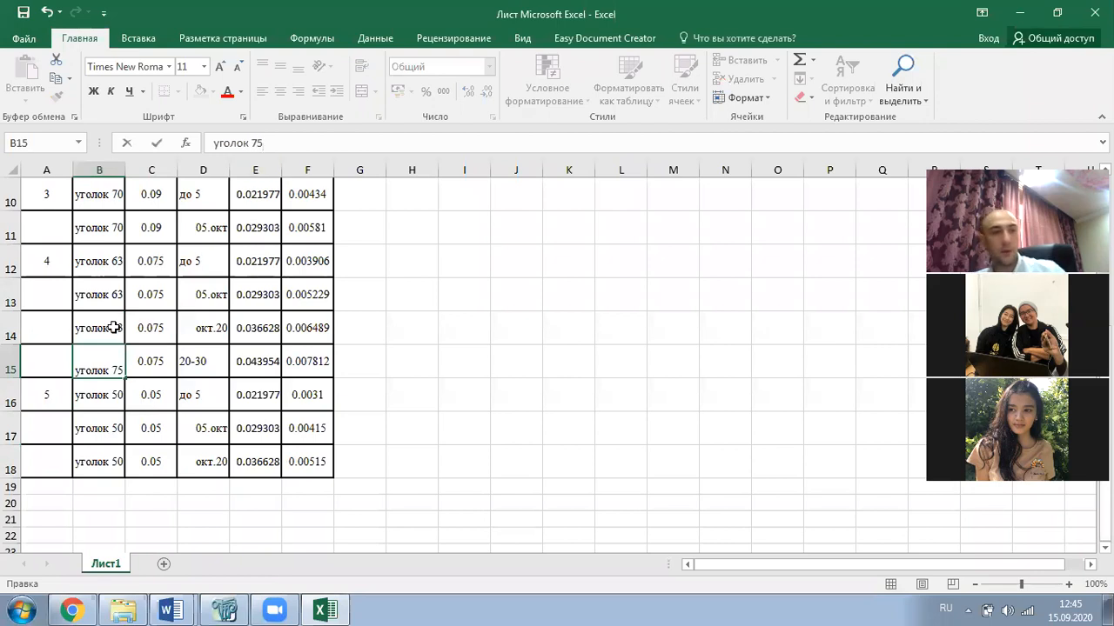
{"action": "left_click", "coordinate": [113, 327]}
{"action": "left_click", "coordinate": [278, 150]}
{"action": "key", "text": "BackSpace"}
{"action": "key", "text": "BackSpace"}
{"action": "type", "text": "75"}
{"action": "left_click", "coordinate": [115, 285]}
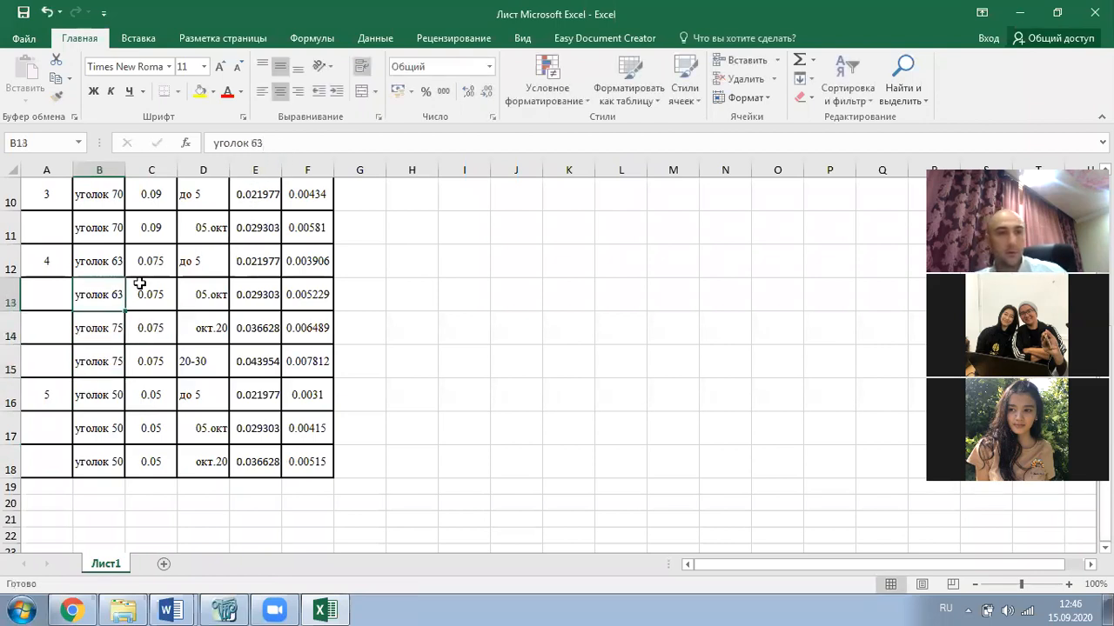
{"action": "left_click", "coordinate": [324, 146]}
{"action": "key", "text": "BackSpace"}
{"action": "key", "text": "BackSpace"}
{"action": "type", "text": "75"}
{"action": "left_click", "coordinate": [342, 318]}
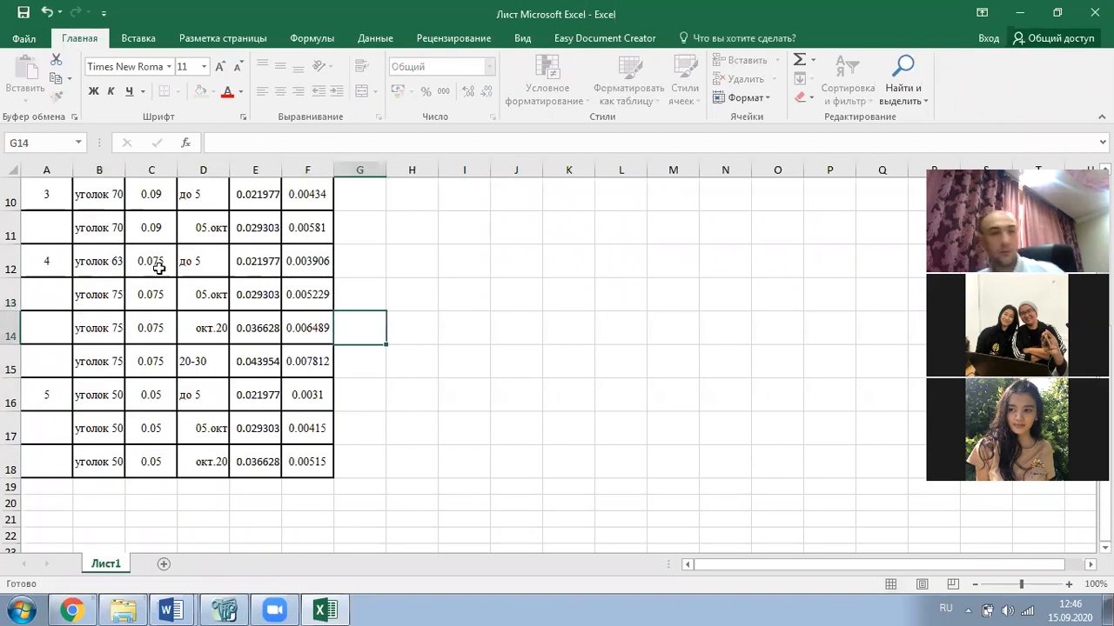
{"action": "left_click", "coordinate": [102, 267]}
{"action": "left_click", "coordinate": [277, 141]}
{"action": "key", "text": "BackSpace"}
{"action": "key", "text": "BackSpace"}
{"action": "type", "text": "75"}
{"action": "left_click", "coordinate": [214, 298]}
- Rename the rows 10 and 11 members from уголок 70 to уголок 90
{"action": "scroll", "coordinate": [162, 293], "scroll_direction": "up", "scroll_amount": 1}
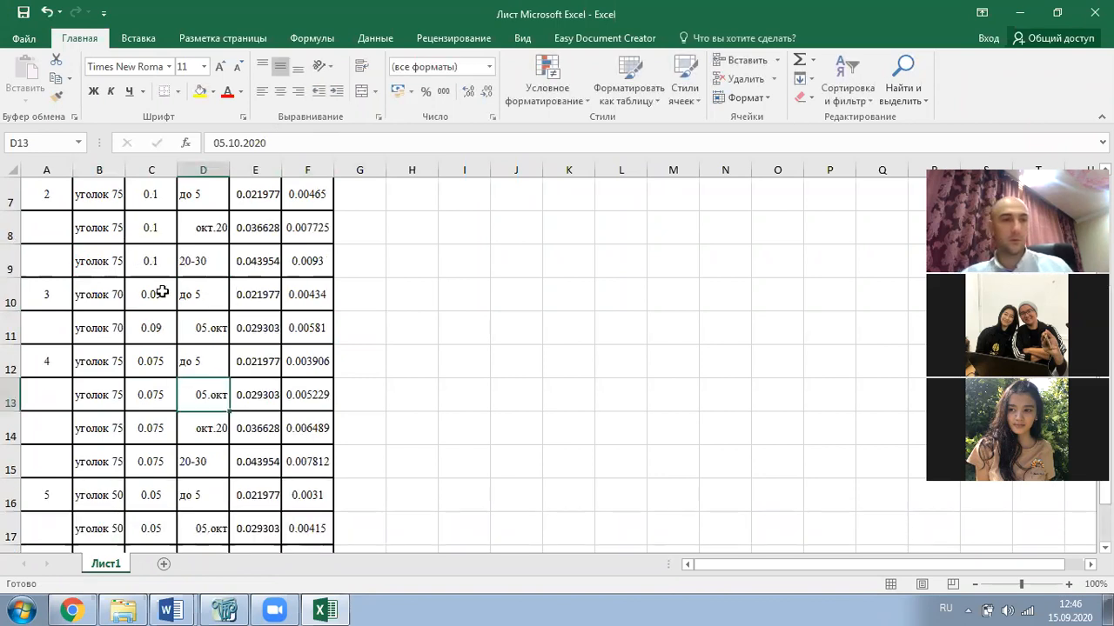
{"action": "left_click", "coordinate": [98, 329]}
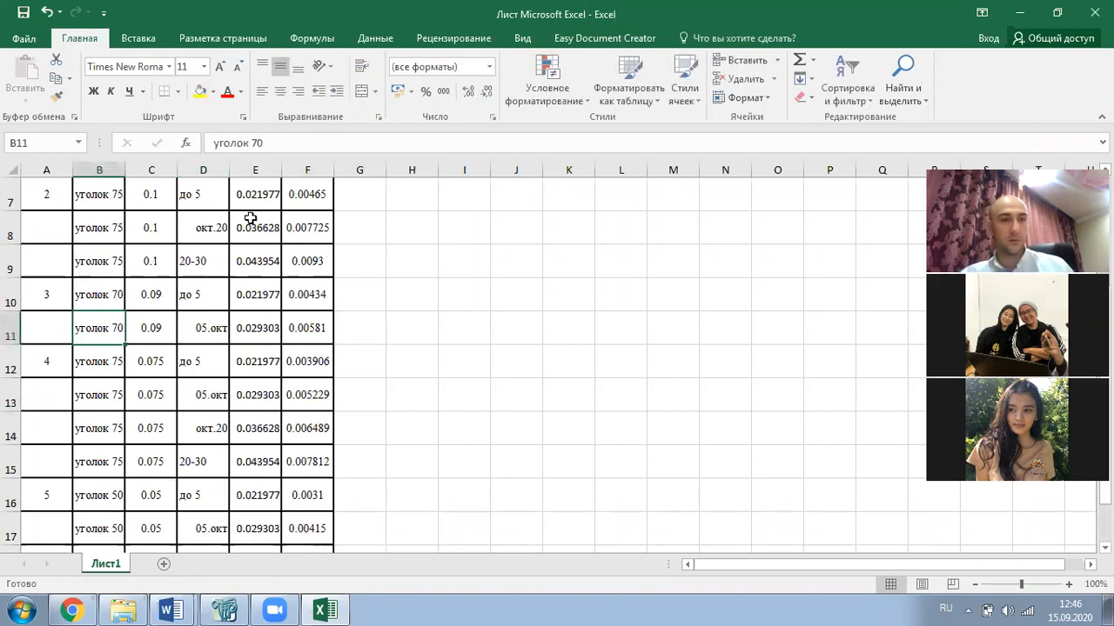
{"action": "left_click", "coordinate": [259, 146]}
{"action": "key", "text": "BackSpace"}
{"action": "key", "text": "BackSpace"}
{"action": "type", "text": "90"}
{"action": "left_click", "coordinate": [94, 294]}
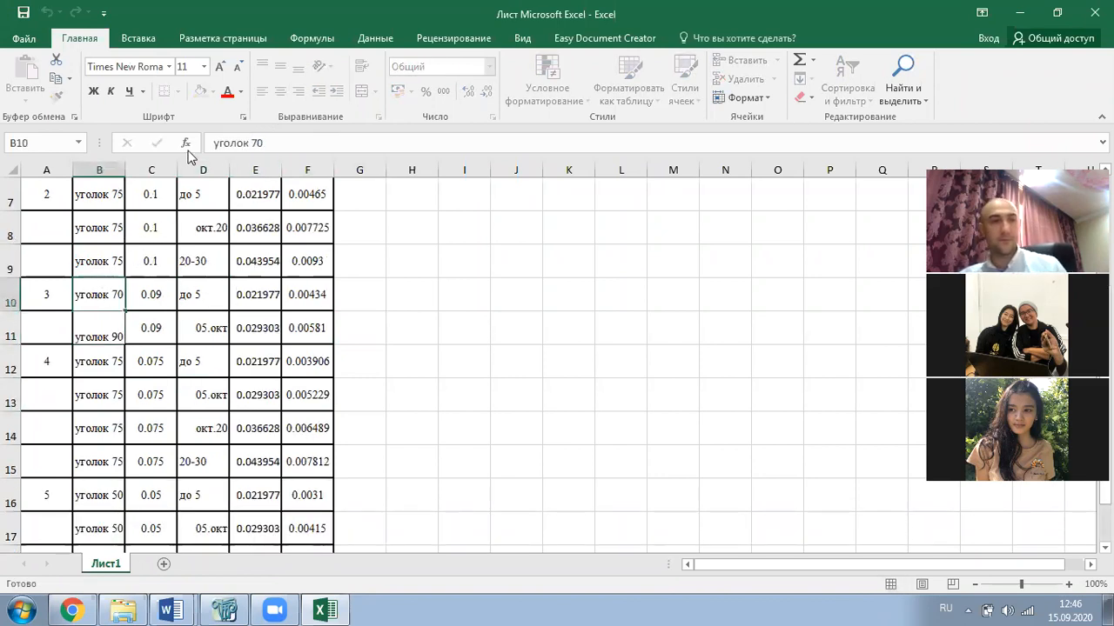
{"action": "left_click", "coordinate": [251, 143]}
{"action": "key", "text": "BackSpace"}
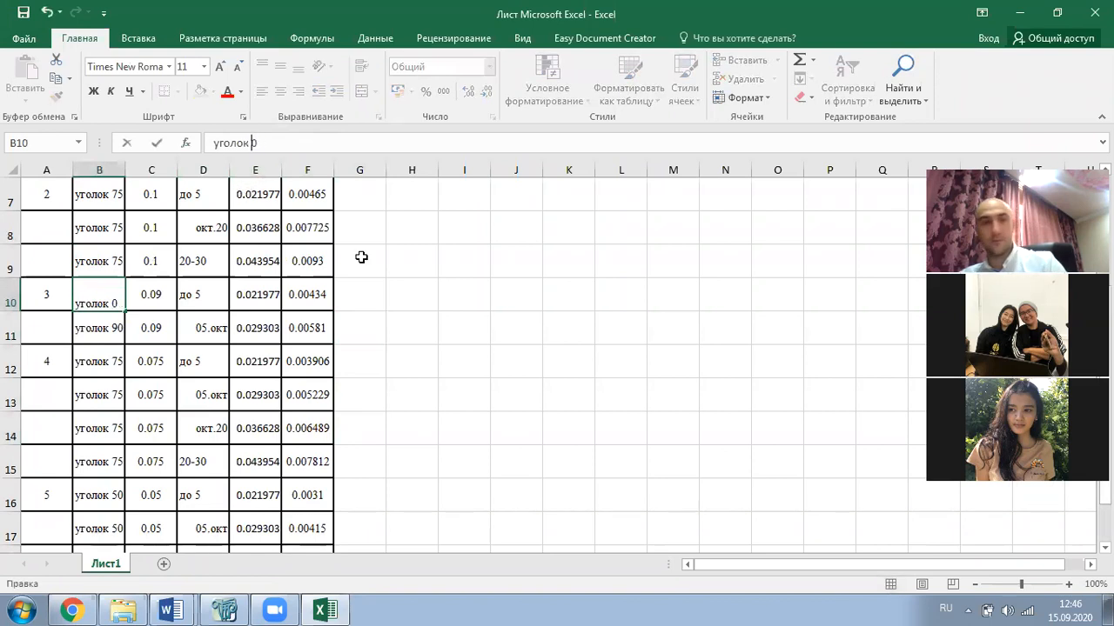
{"action": "type", "text": "9"}
{"action": "left_click", "coordinate": [361, 258]}
- Set row 9 to уголок 100 and copy that name into rows 8 and 7
{"action": "left_click", "coordinate": [108, 259]}
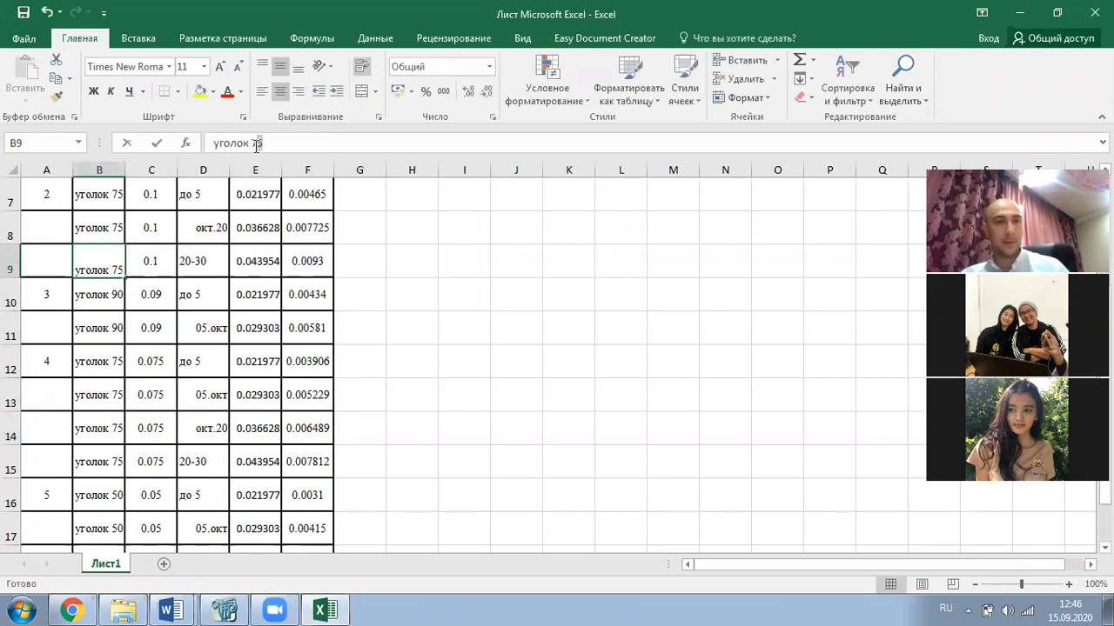
{"action": "type", "text": "100"}
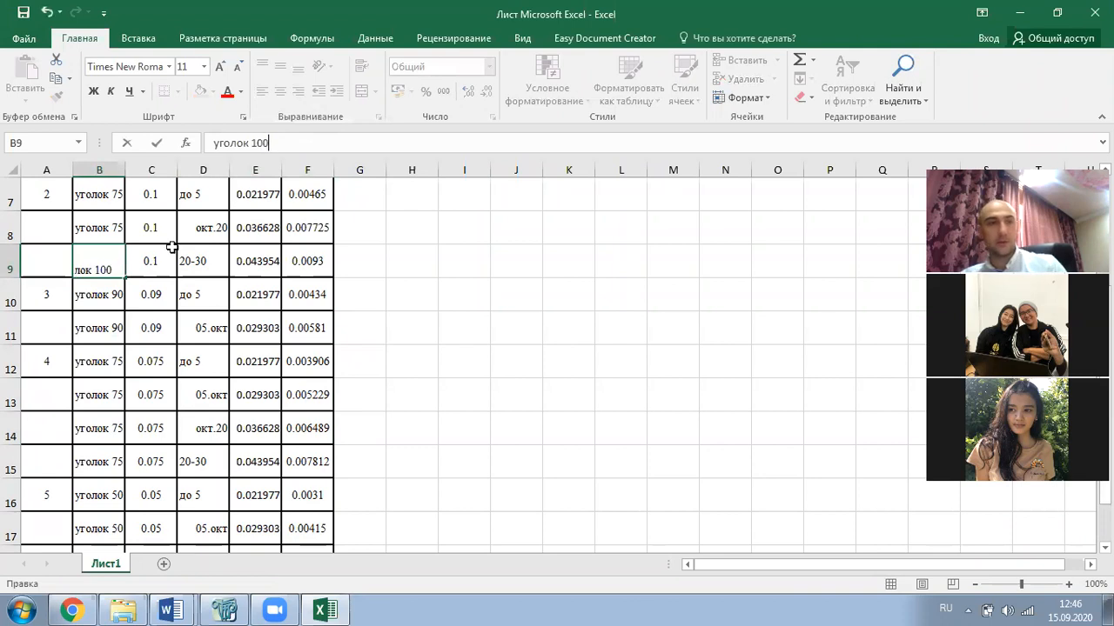
{"action": "left_click", "coordinate": [215, 281]}
{"action": "left_click", "coordinate": [110, 261]}
{"action": "key", "text": "ctrl+c"}
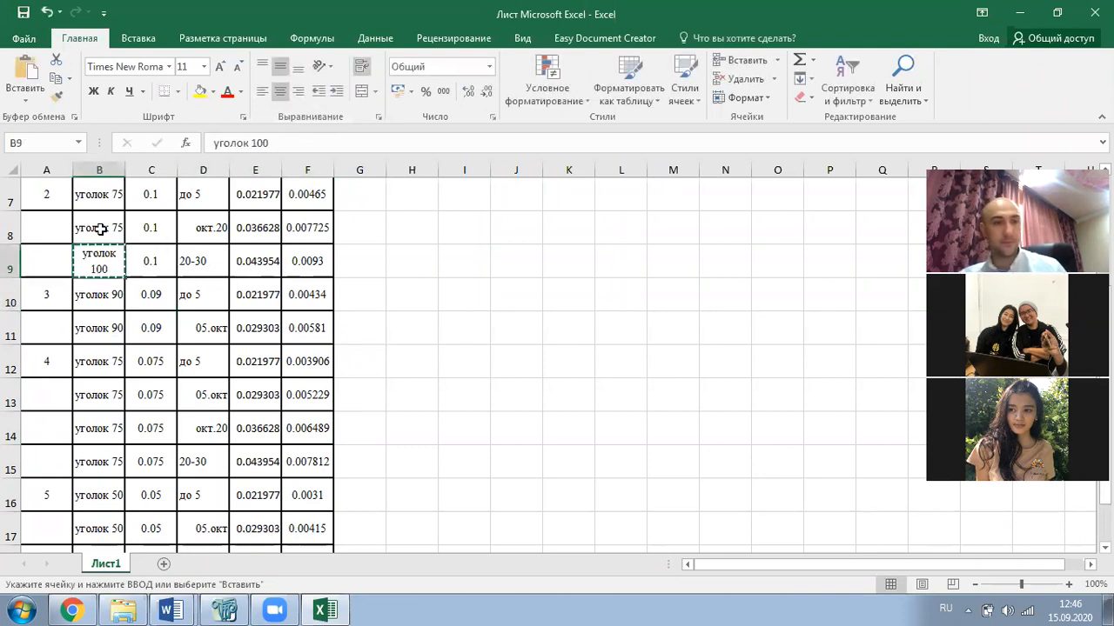
{"action": "left_click", "coordinate": [97, 226]}
{"action": "key", "text": "ctrl+v"}
{"action": "left_click", "coordinate": [98, 196]}
{"action": "key", "text": "ctrl+v"}
- Change the row 6 pipe name from труба 108 to труба 114
{"action": "scroll", "coordinate": [152, 276], "scroll_direction": "up", "scroll_amount": 2}
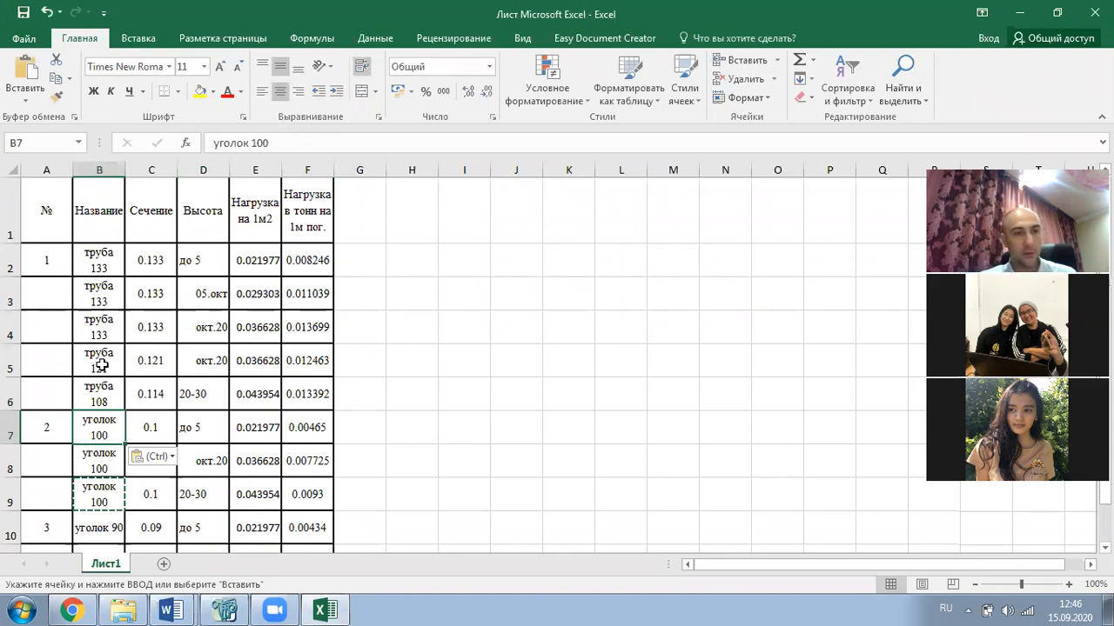
{"action": "left_click", "coordinate": [102, 396]}
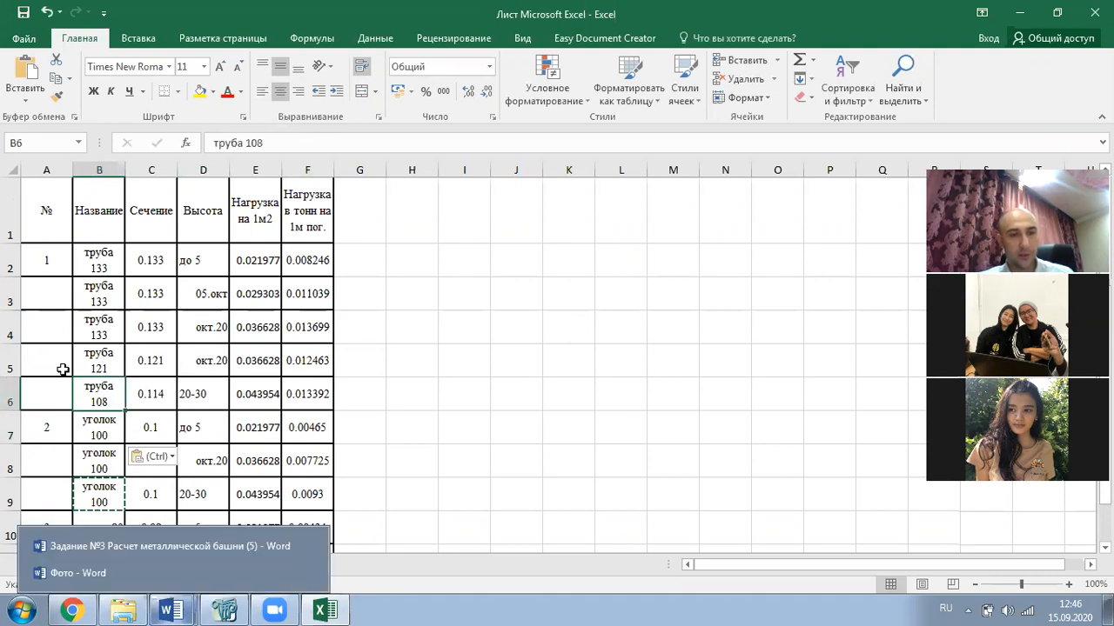
{"action": "left_click", "coordinate": [144, 413]}
{"action": "left_click", "coordinate": [111, 403]}
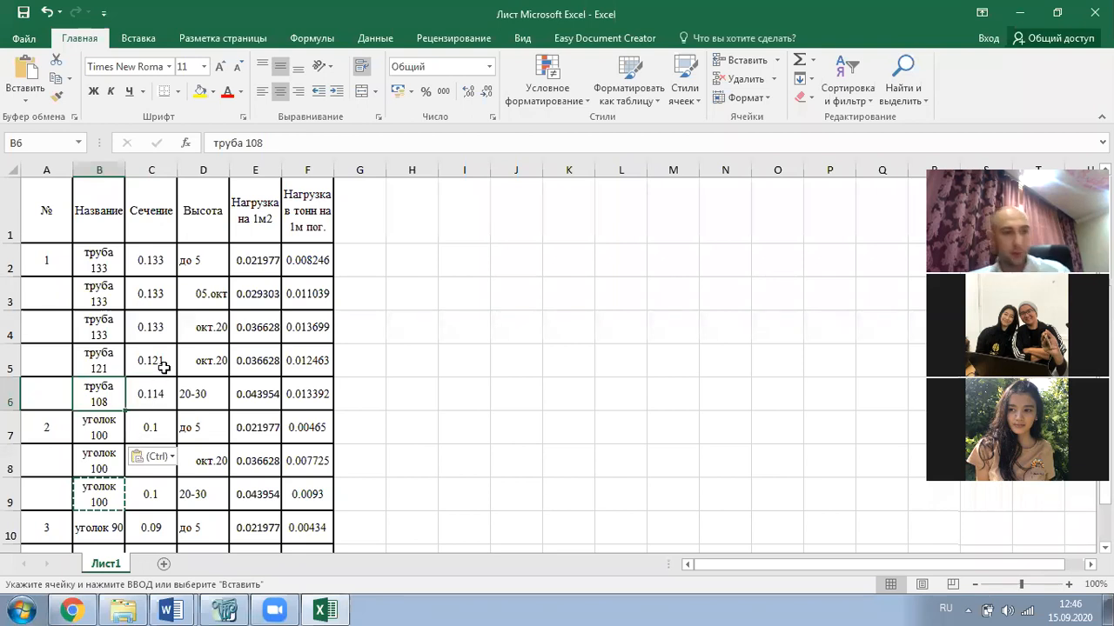
{"action": "left_click", "coordinate": [270, 145]}
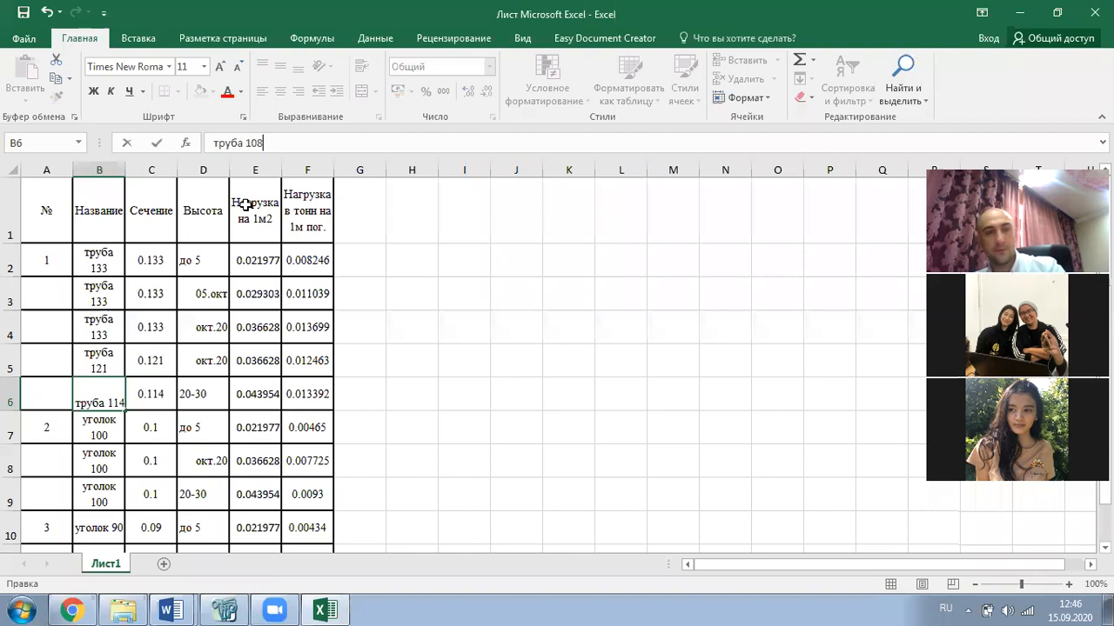
{"action": "left_click", "coordinate": [510, 315]}
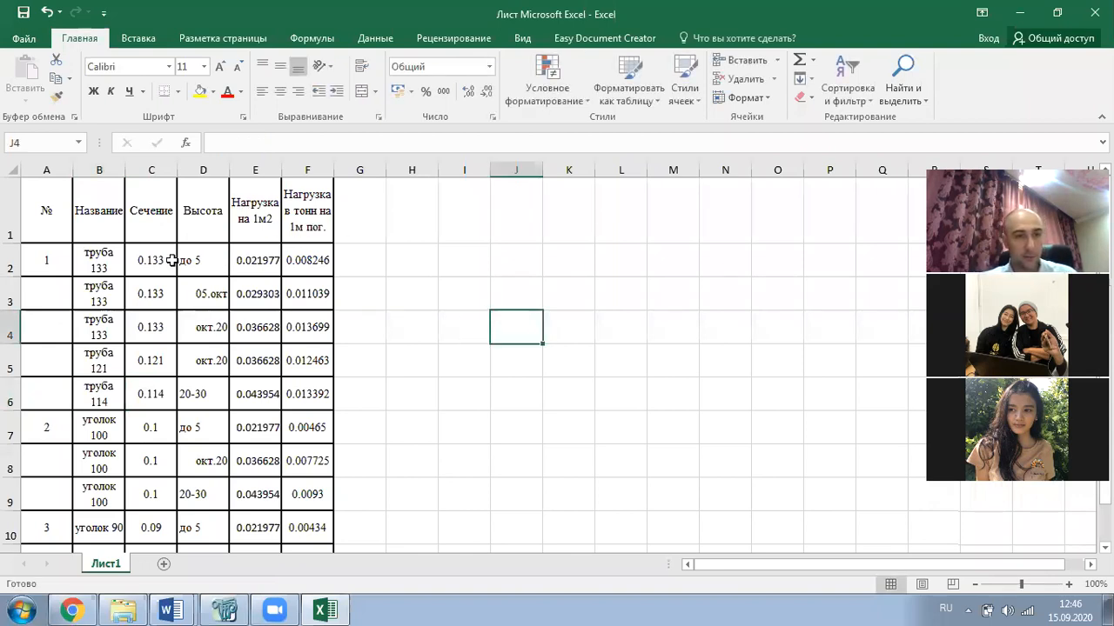
- Paste the Excel names and sections for rows 2–15 over Table 9's cells, giving уголок 100, 90 and 75
{"action": "left_click_drag", "start_coordinate": [102, 258], "coordinate": [130, 421]}
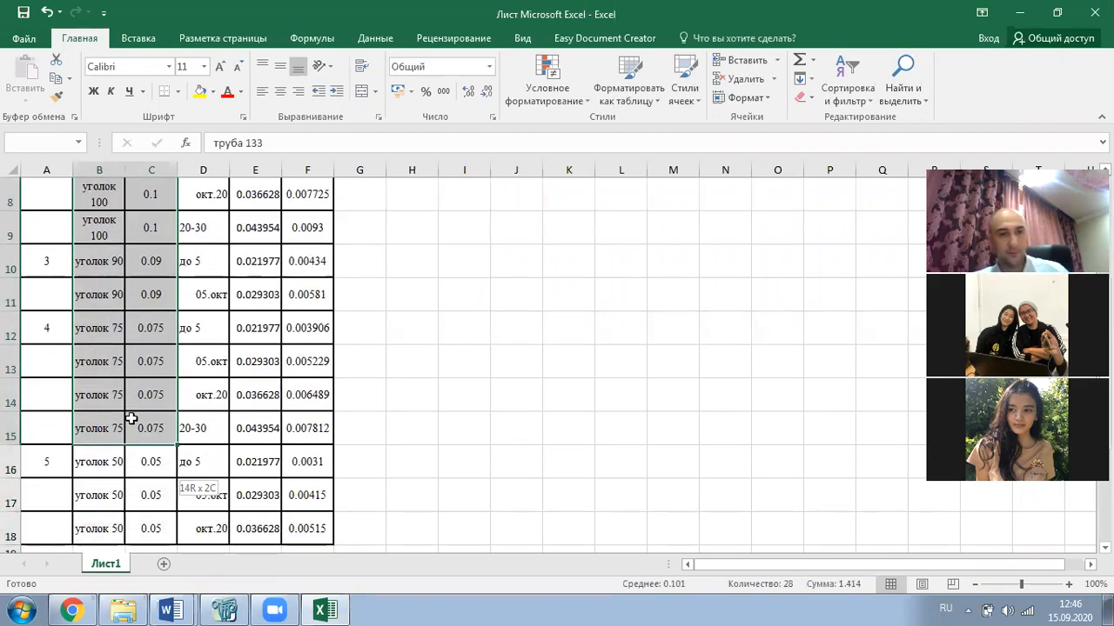
{"action": "key", "text": "ctrl+c"}
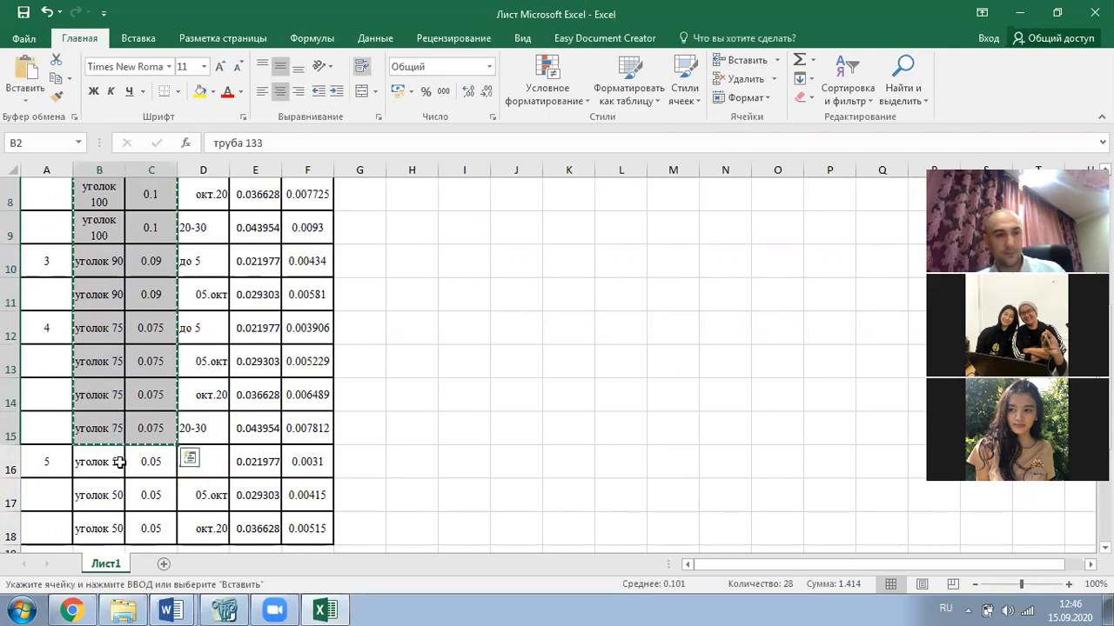
{"action": "left_click", "coordinate": [171, 610]}
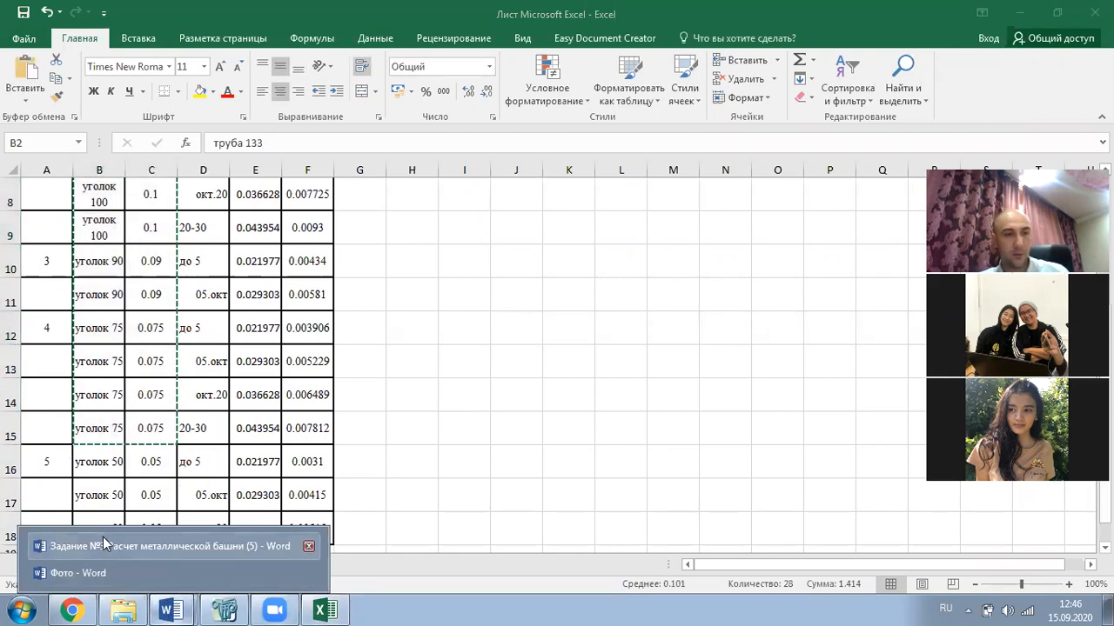
{"action": "left_click", "coordinate": [199, 539]}
{"action": "scroll", "coordinate": [454, 287], "scroll_direction": "up", "scroll_amount": 3}
{"action": "left_click", "coordinate": [453, 291]}
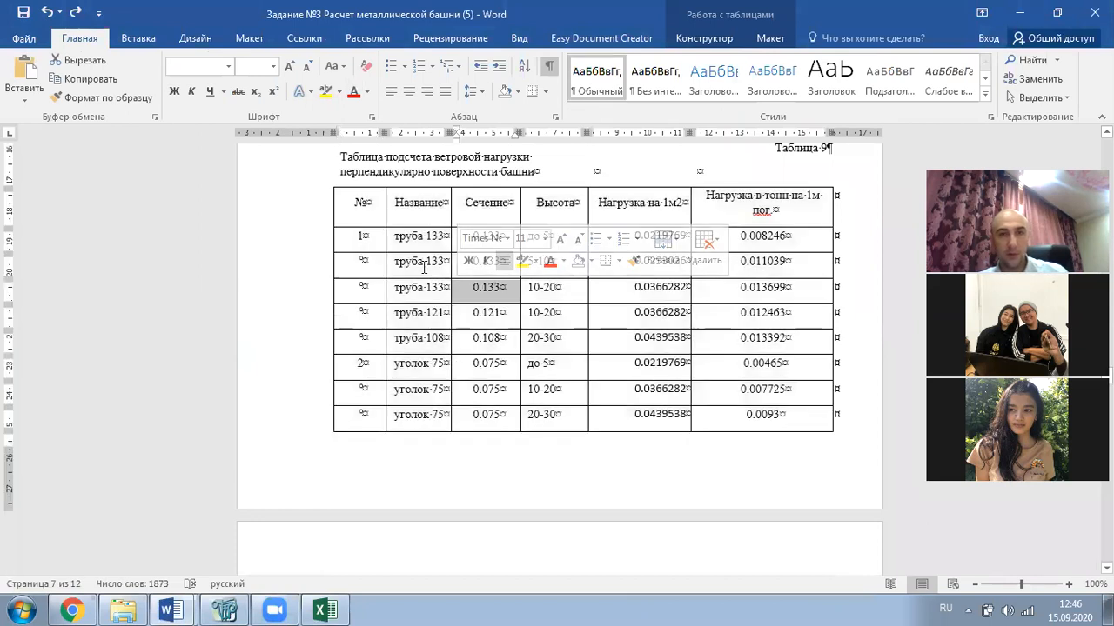
{"action": "left_click_drag", "start_coordinate": [420, 241], "coordinate": [492, 439]}
{"action": "scroll", "coordinate": [492, 257], "scroll_direction": "down", "scroll_amount": 5}
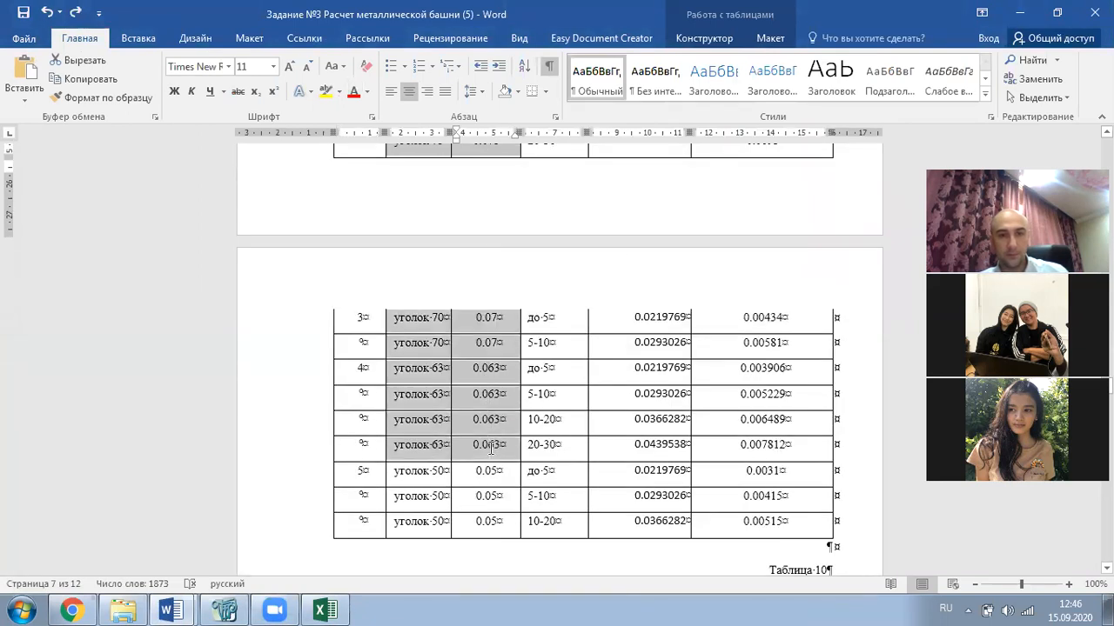
{"action": "key", "text": "ctrl+v"}
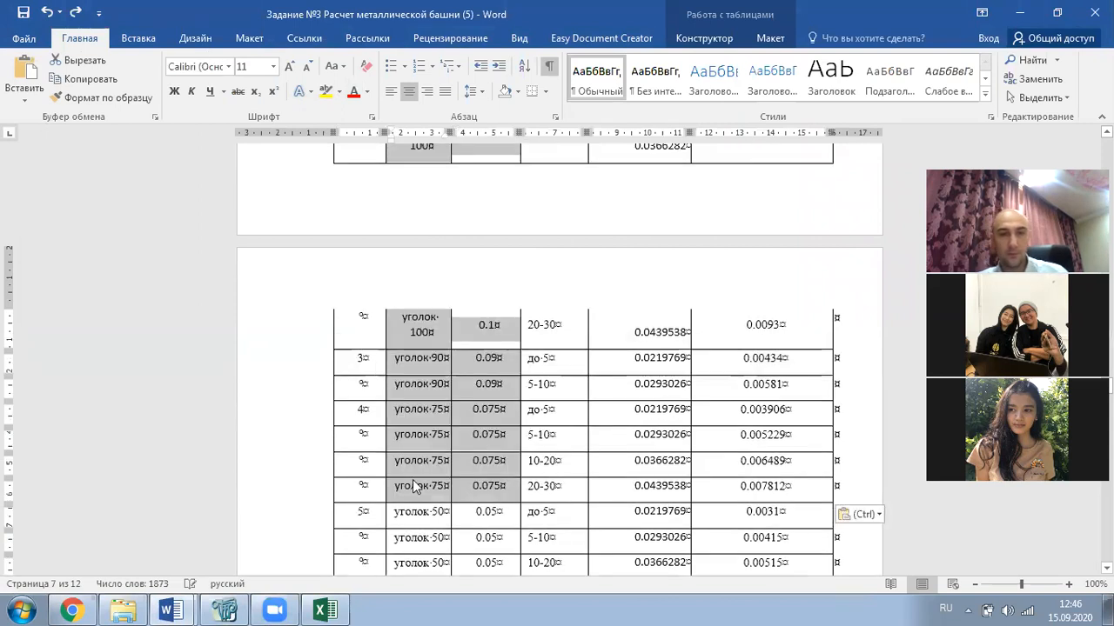
- Clear the old per-metre loads in F2:F15 and enter =C2*E2 in F2
{"action": "left_click", "coordinate": [325, 610]}
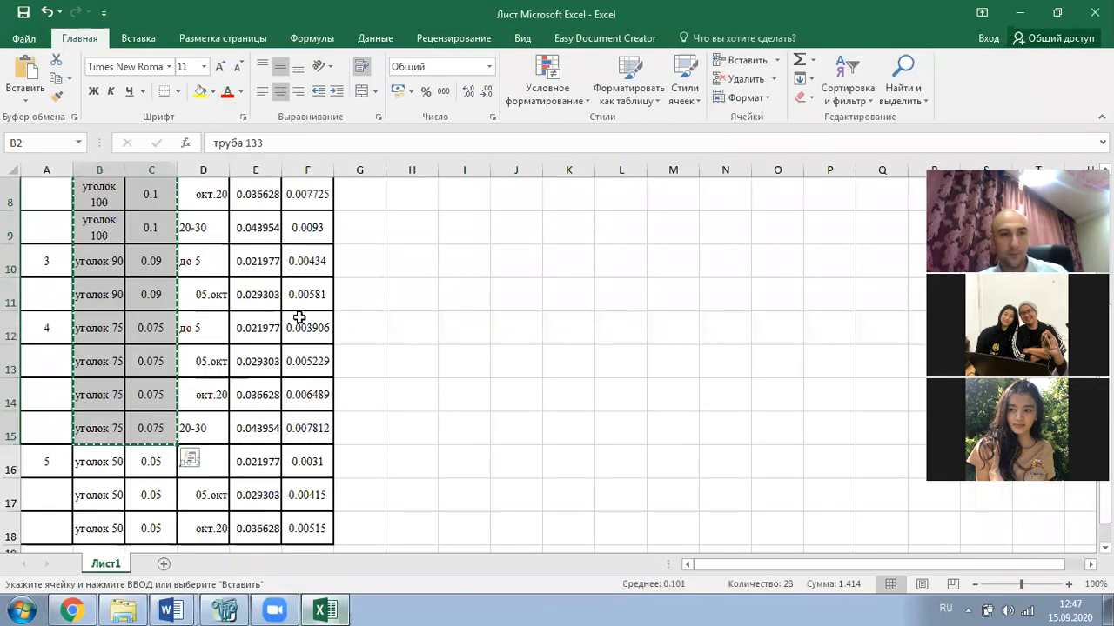
{"action": "scroll", "coordinate": [295, 309], "scroll_direction": "up", "scroll_amount": 3}
{"action": "left_click_drag", "start_coordinate": [313, 248], "coordinate": [306, 402]}
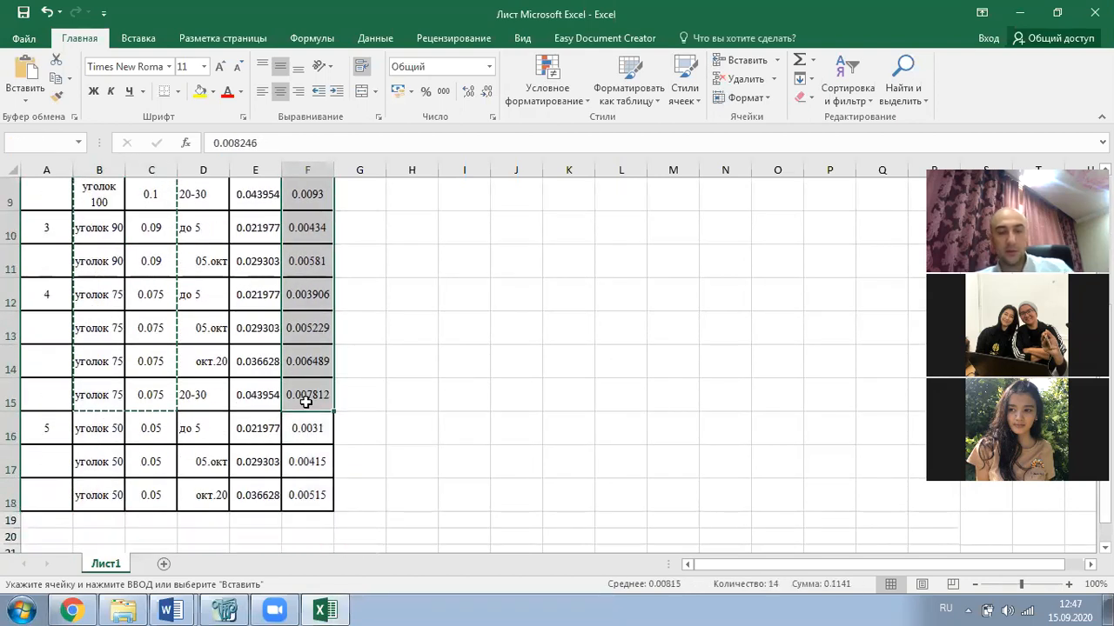
{"action": "key", "text": "Delete"}
{"action": "left_click", "coordinate": [310, 301]}
{"action": "left_click", "coordinate": [307, 252]}
{"action": "type", "text": "="}
{"action": "left_click", "coordinate": [151, 261]}
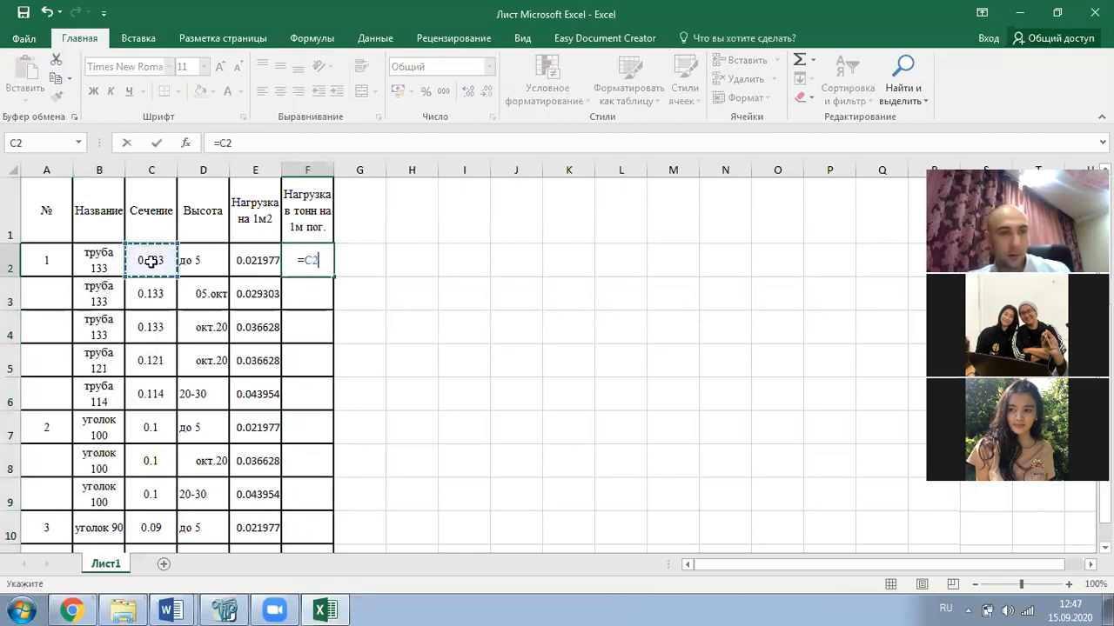
{"action": "type", "text": "*"}
{"action": "left_click", "coordinate": [254, 261]}
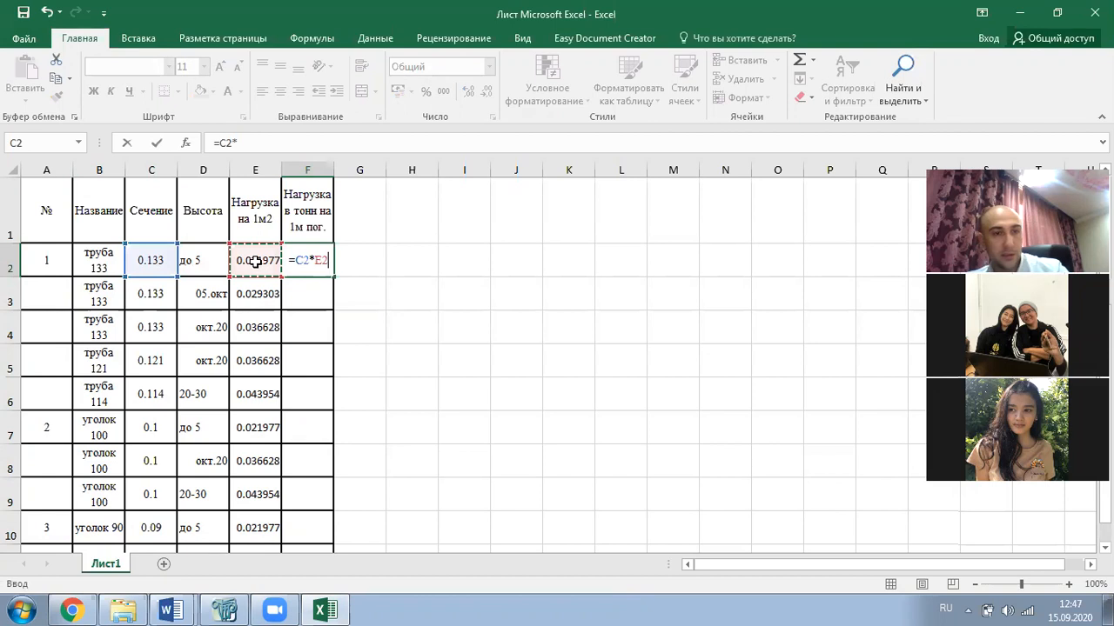
{"action": "key", "text": "Return"}
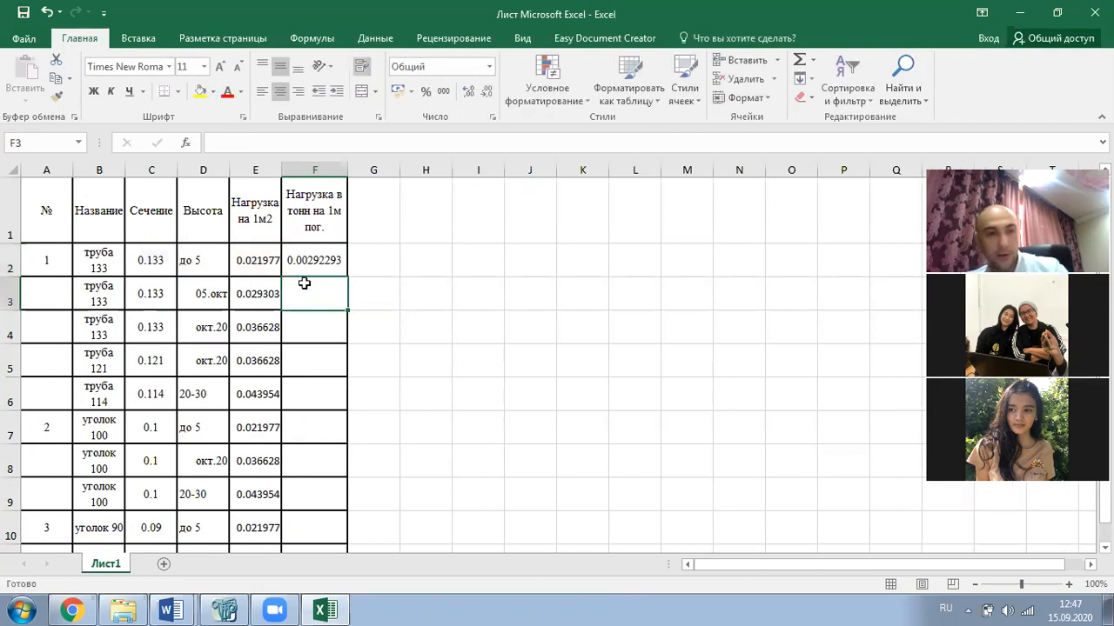
- Fill the formula down to F15, clear the extras in F16:F18, and copy F2:F15
{"action": "left_click", "coordinate": [340, 262]}
{"action": "left_click_drag", "start_coordinate": [345, 274], "coordinate": [318, 492]}
{"action": "left_click", "coordinate": [331, 429]}
{"action": "key", "text": "Delete"}
{"action": "left_click", "coordinate": [426, 462]}
{"action": "left_click_drag", "start_coordinate": [335, 396], "coordinate": [327, 264]}
{"action": "key", "text": "ctrl+c"}
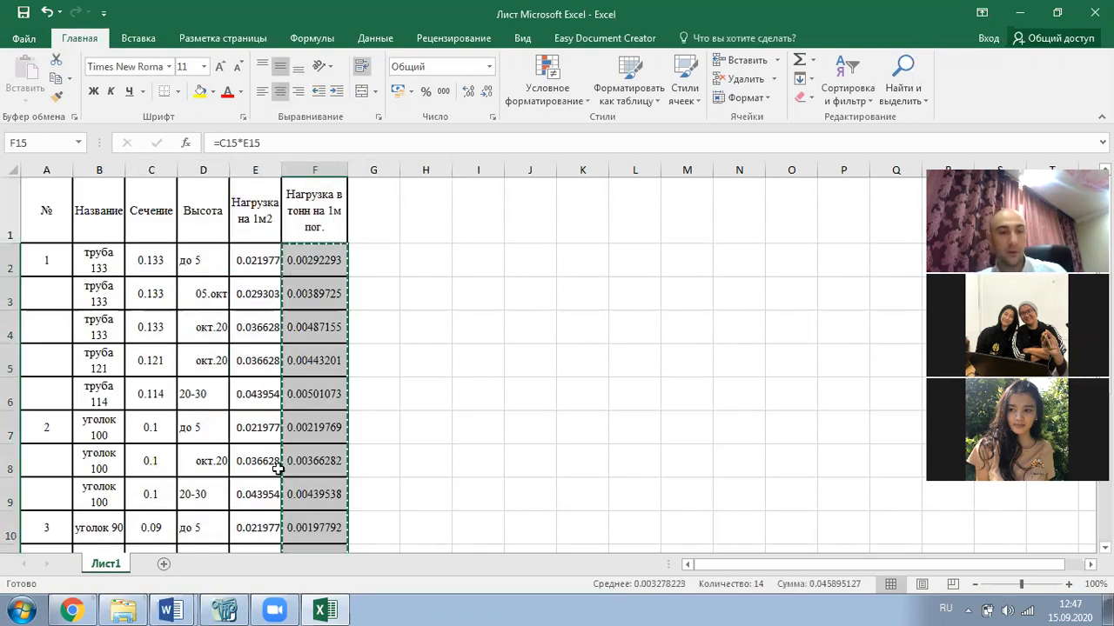
{"action": "key", "text": "alt+Tab"}
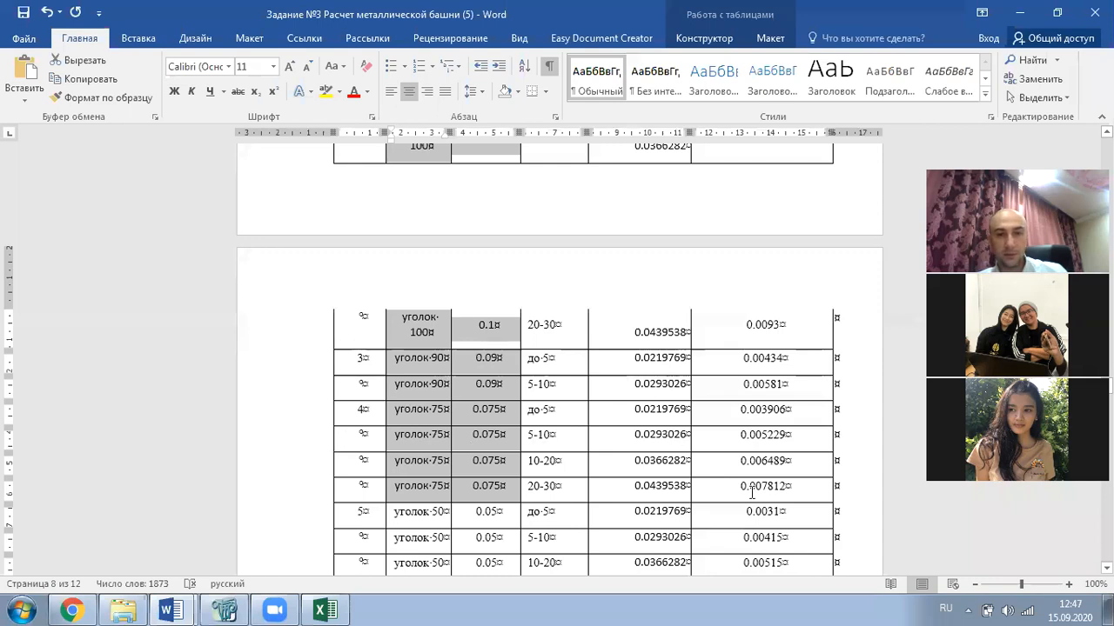
- Paste the new per-metre loads into Table 9 and delete its three уголок 50 rows
{"action": "left_click_drag", "start_coordinate": [751, 491], "coordinate": [752, 318]}
{"action": "key", "text": "ctrl+v"}
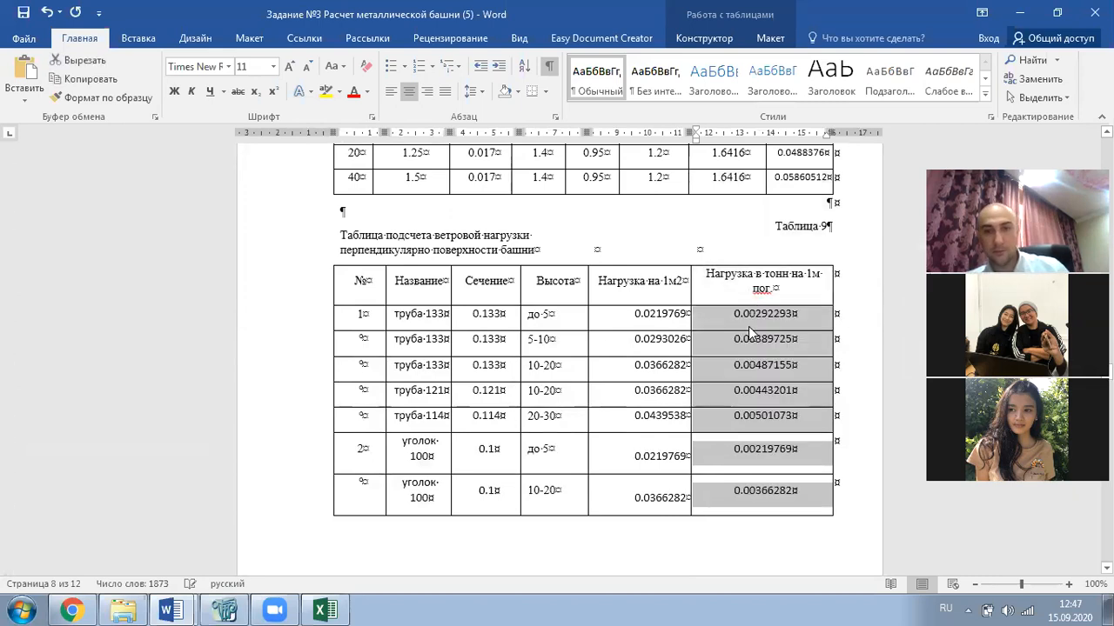
{"action": "scroll", "coordinate": [609, 324], "scroll_direction": "down", "scroll_amount": 10}
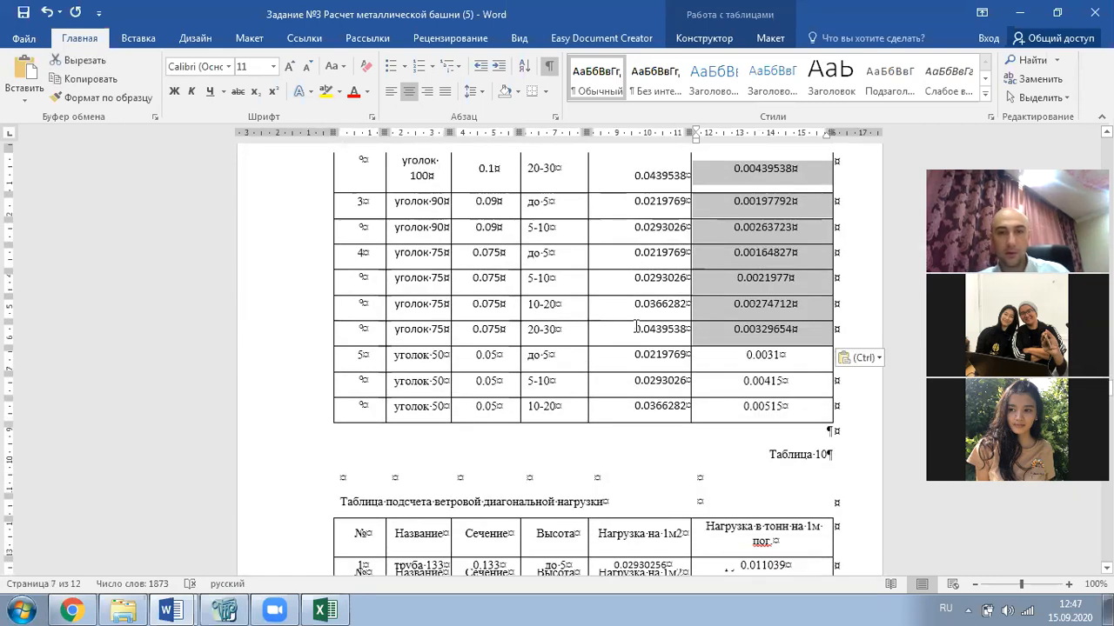
{"action": "left_click_drag", "start_coordinate": [359, 354], "coordinate": [398, 405]}
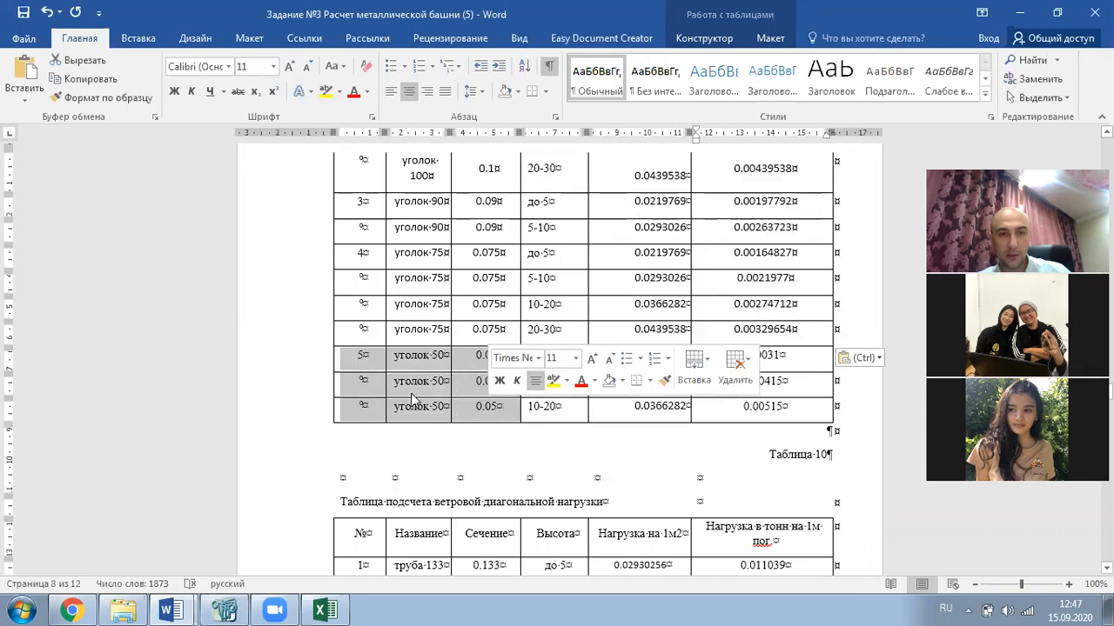
{"action": "right_click", "coordinate": [399, 387]}
{"action": "left_click", "coordinate": [493, 266]}
{"action": "left_click", "coordinate": [557, 291]}
{"action": "left_click", "coordinate": [522, 330]}
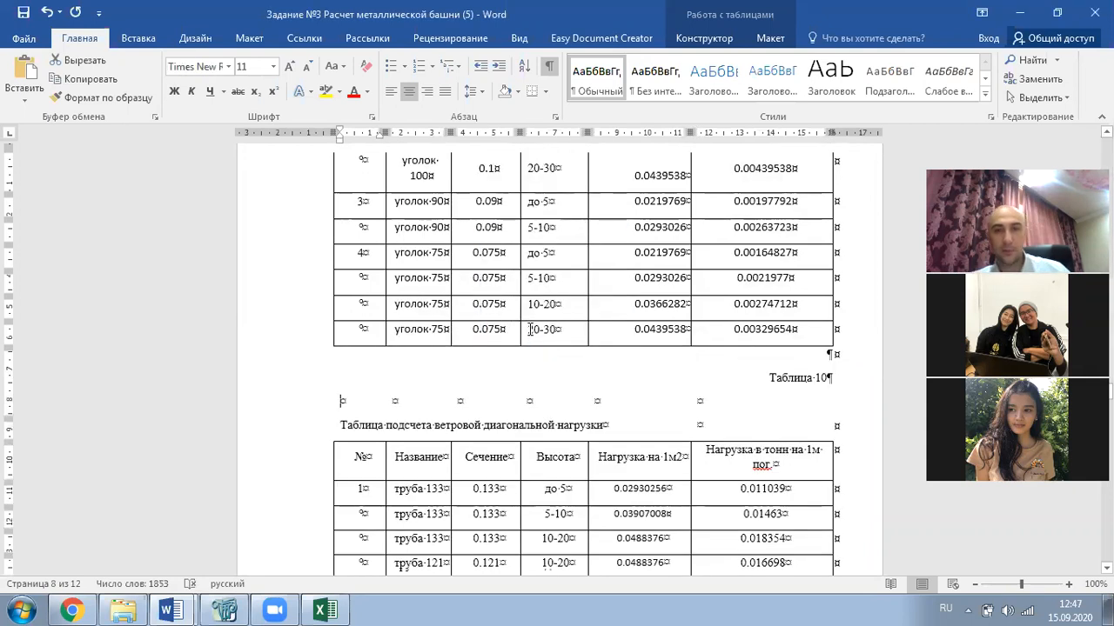
- Paste the copied names and sections into Table 10
{"action": "scroll", "coordinate": [501, 326], "scroll_direction": "down", "scroll_amount": 1}
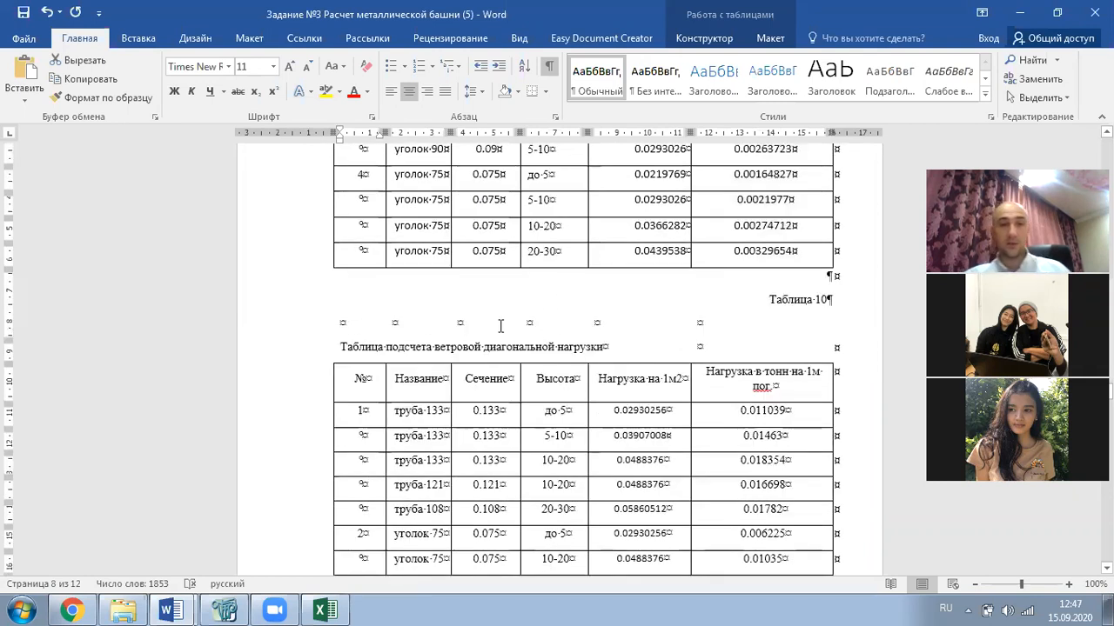
{"action": "scroll", "coordinate": [501, 326], "scroll_direction": "up", "scroll_amount": 8}
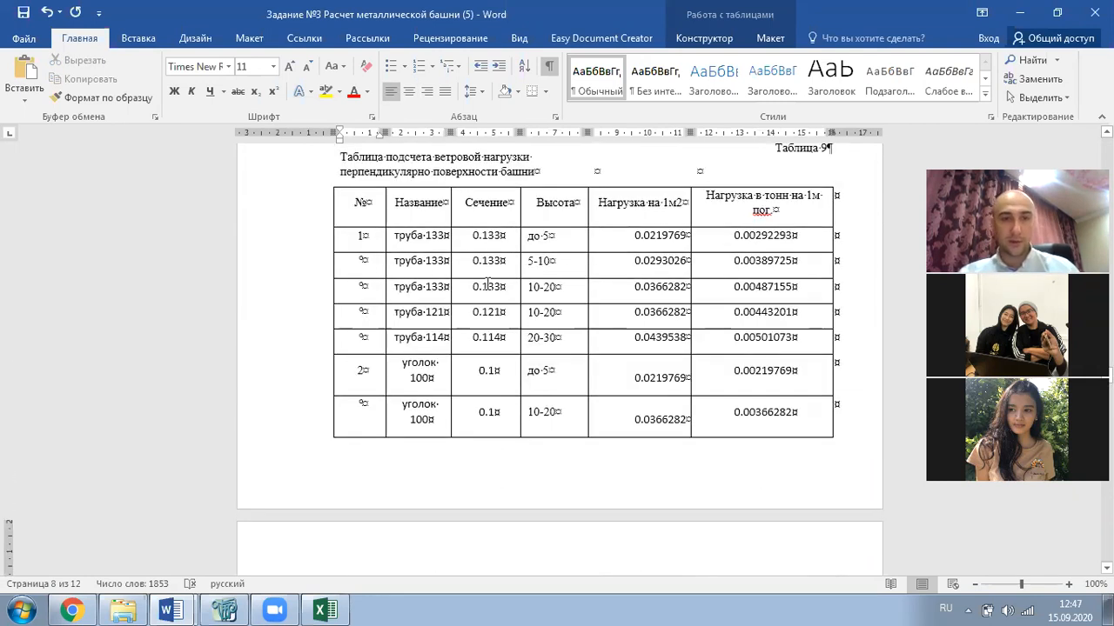
{"action": "left_click_drag", "start_coordinate": [418, 235], "coordinate": [488, 433]}
{"action": "mouse_move", "coordinate": [477, 499]}
{"action": "left_mouse_down"}
{"action": "mouse_move", "coordinate": [466, 585]}
{"action": "mouse_move", "coordinate": [486, 492]}
{"action": "left_mouse_up"}
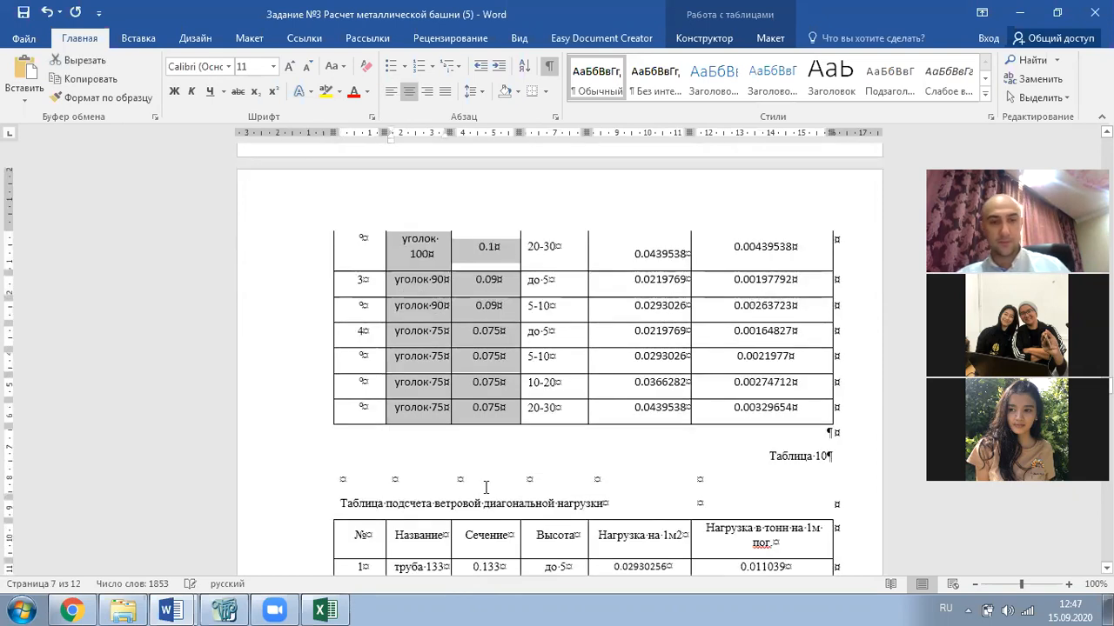
{"action": "scroll", "coordinate": [485, 487], "scroll_direction": "down", "scroll_amount": 7}
{"action": "left_click_drag", "start_coordinate": [437, 304], "coordinate": [490, 352]}
{"action": "key", "text": "ctrl+v"}
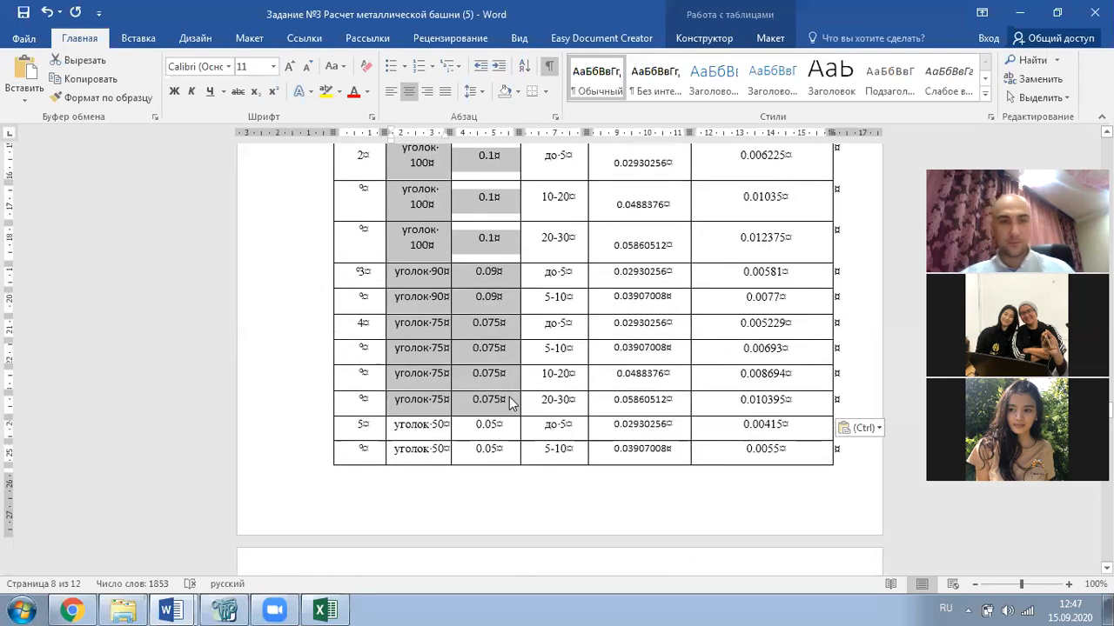
- Delete the three уголок 50 rows from Table 10
{"action": "scroll", "coordinate": [461, 361], "scroll_direction": "down", "scroll_amount": 4}
{"action": "left_click_drag", "start_coordinate": [421, 277], "coordinate": [592, 403]}
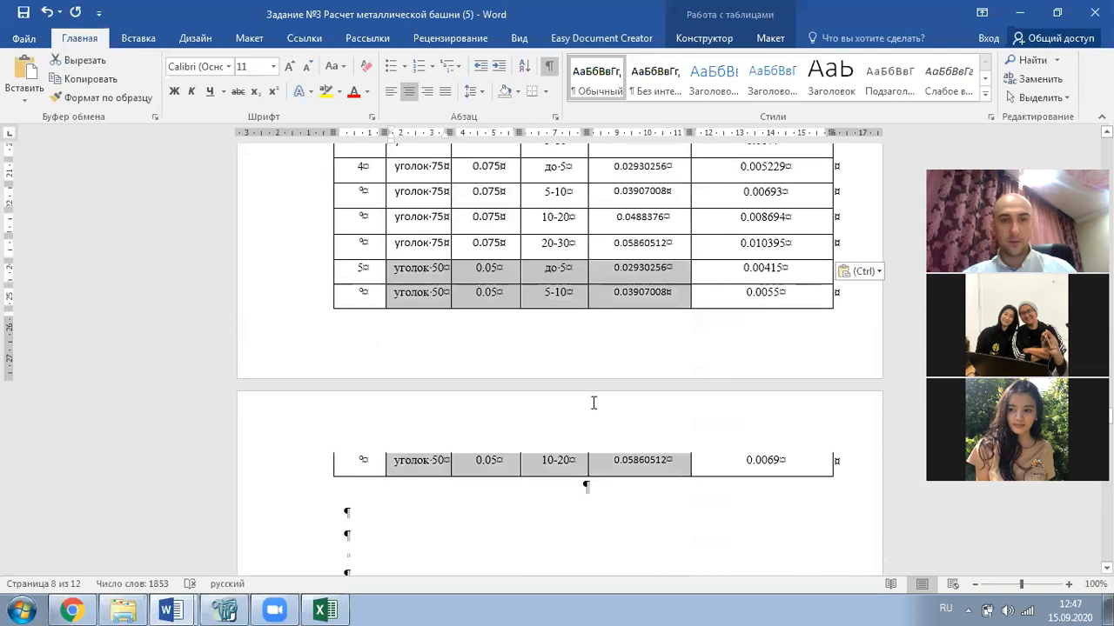
{"action": "right_click", "coordinate": [500, 305]}
{"action": "left_click", "coordinate": [540, 412]}
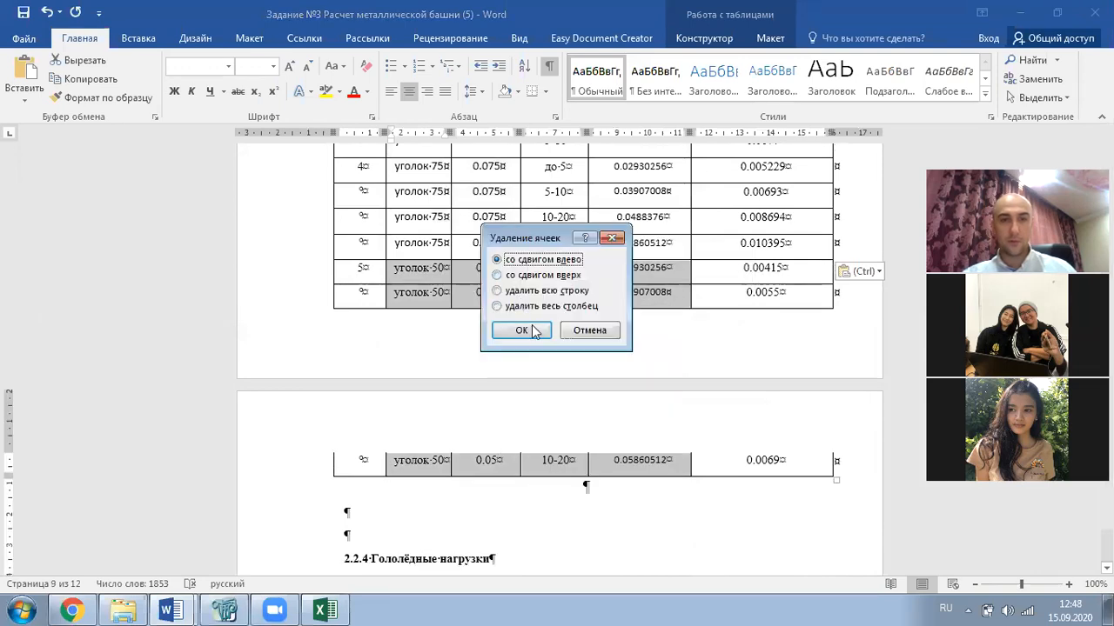
{"action": "left_click", "coordinate": [532, 292]}
{"action": "left_click", "coordinate": [522, 330]}
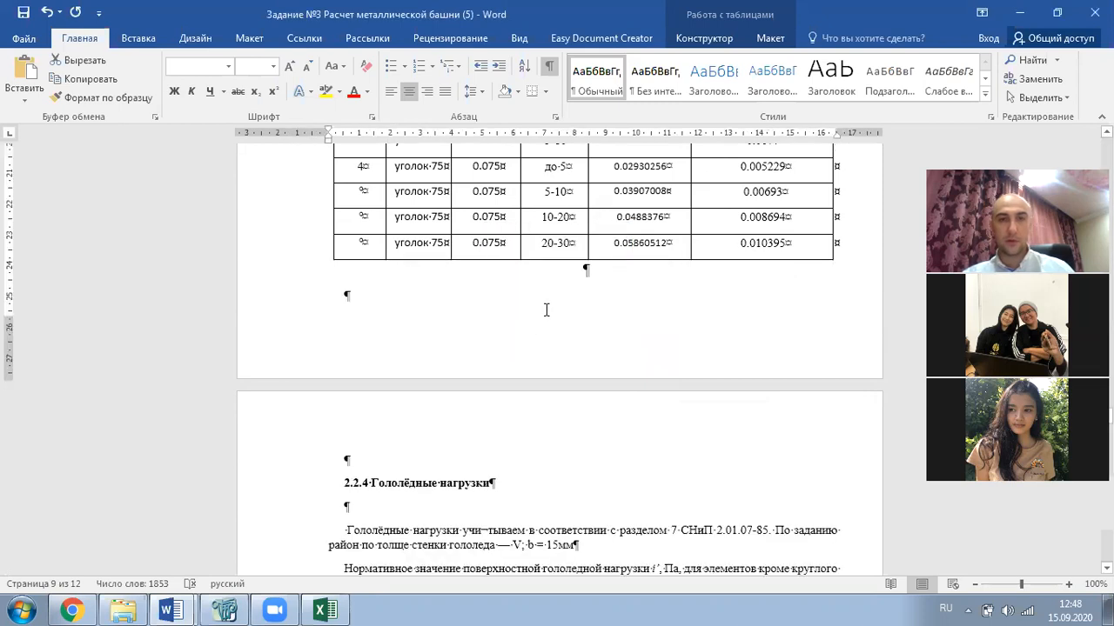
- Clear Table 10's old per-metre load column and select the diagonal table rows for Excel
{"action": "scroll", "coordinate": [688, 305], "scroll_direction": "up", "scroll_amount": 10}
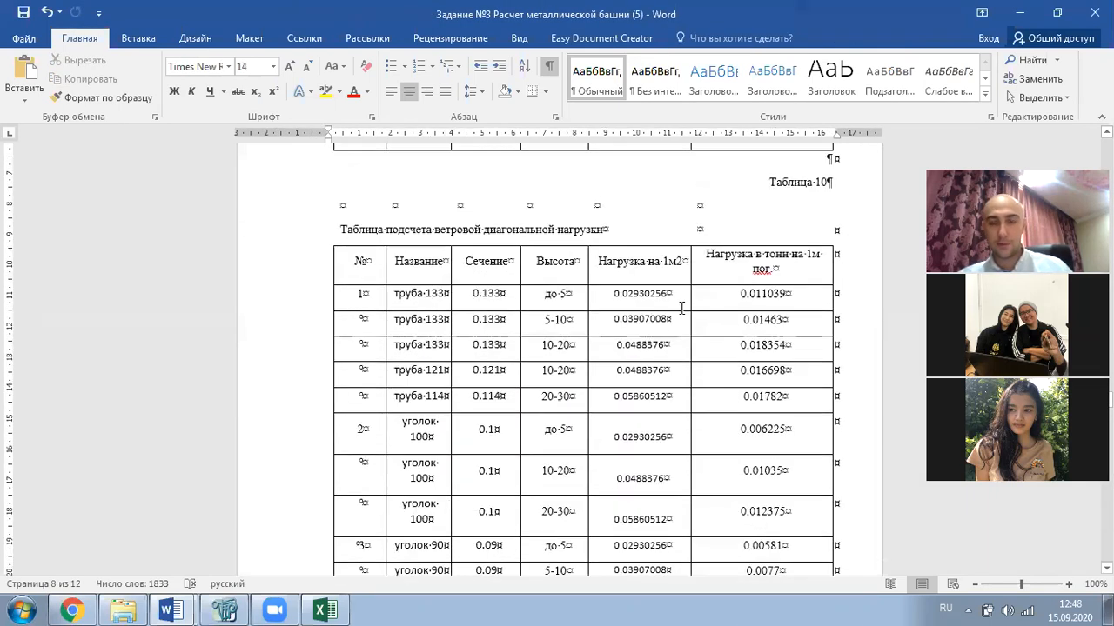
{"action": "scroll", "coordinate": [682, 308], "scroll_direction": "down", "scroll_amount": 1}
{"action": "left_click_drag", "start_coordinate": [778, 256], "coordinate": [766, 504]}
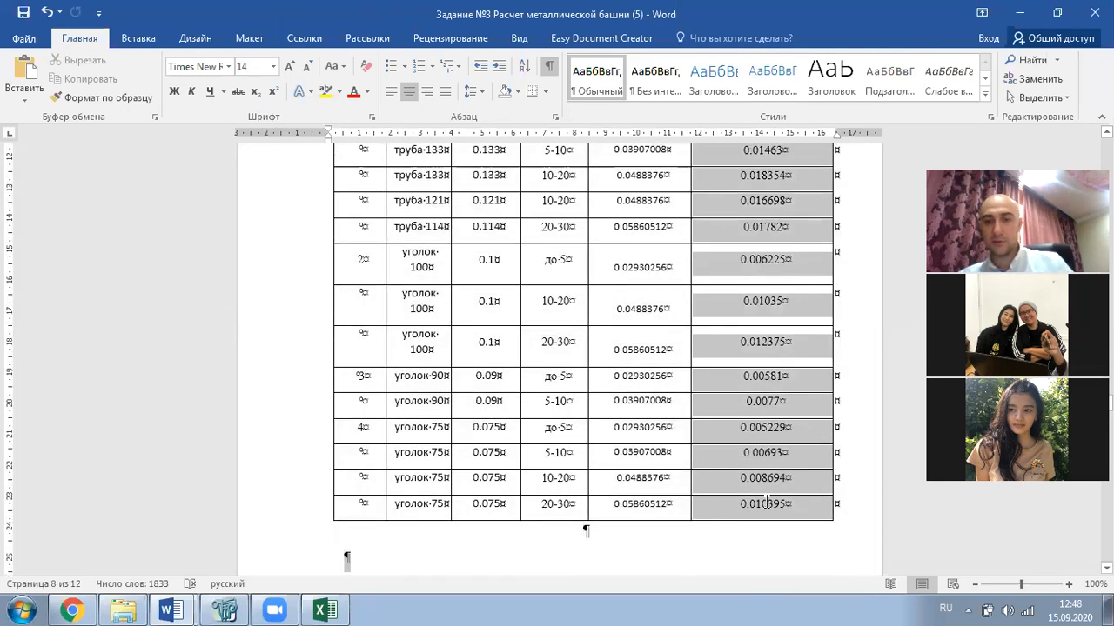
{"action": "key", "text": "Delete"}
{"action": "scroll", "coordinate": [646, 249], "scroll_direction": "up", "scroll_amount": 2}
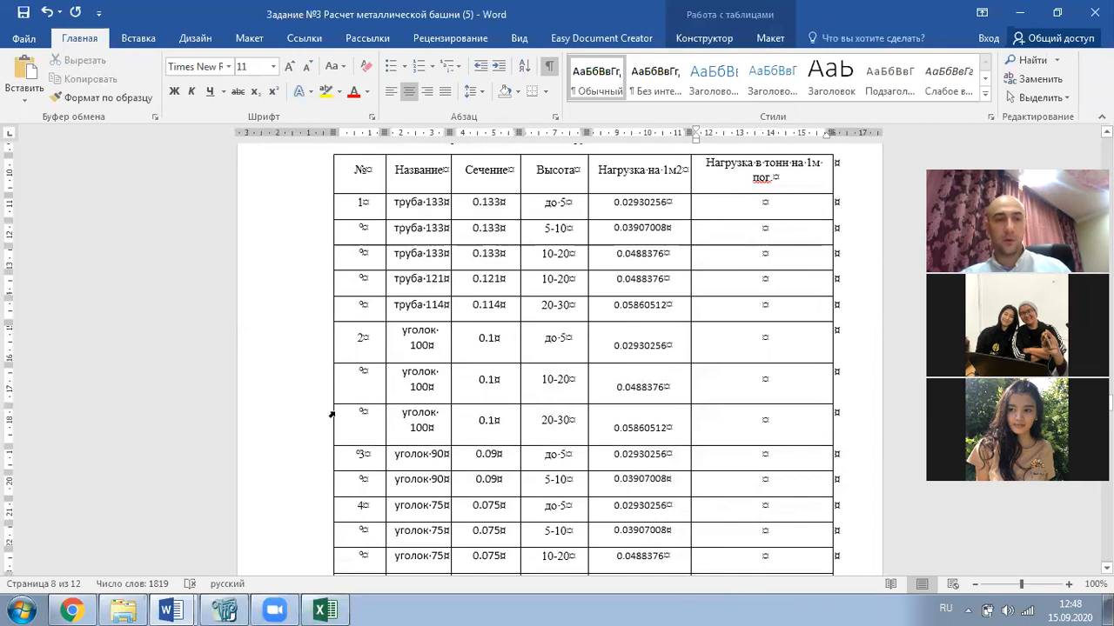
{"action": "left_click_drag", "start_coordinate": [373, 170], "coordinate": [688, 317]}
{"action": "left_click", "coordinate": [324, 609]}
- Paste the table at A27 and enter =C28*E28 in F28
{"action": "scroll", "coordinate": [219, 280], "scroll_direction": "up", "scroll_amount": 2}
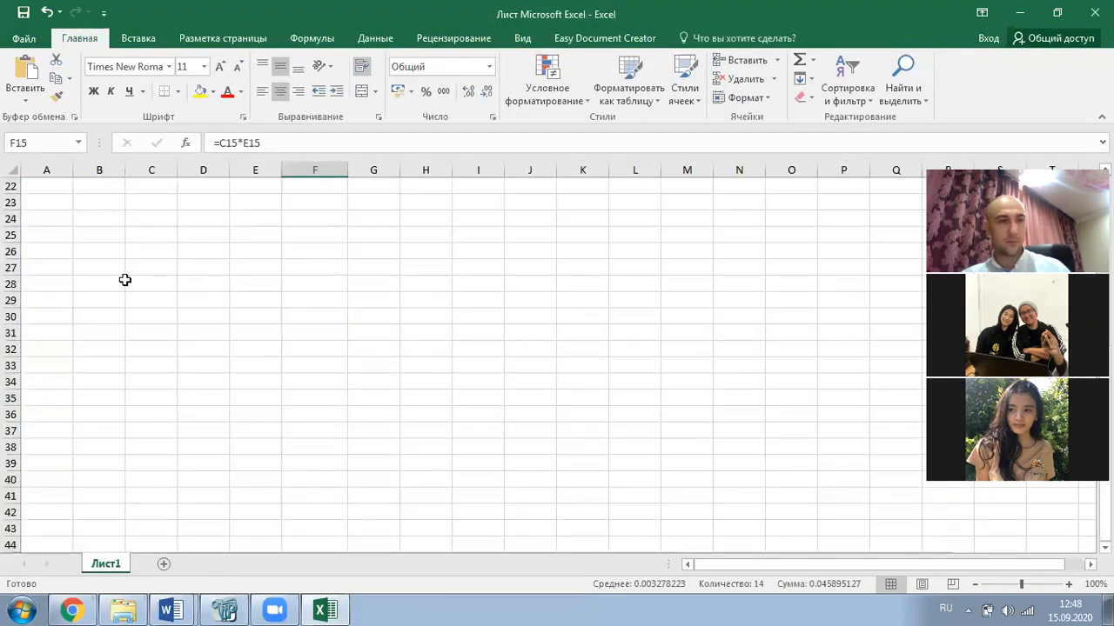
{"action": "left_click", "coordinate": [67, 266]}
{"action": "key", "text": "ctrl+v"}
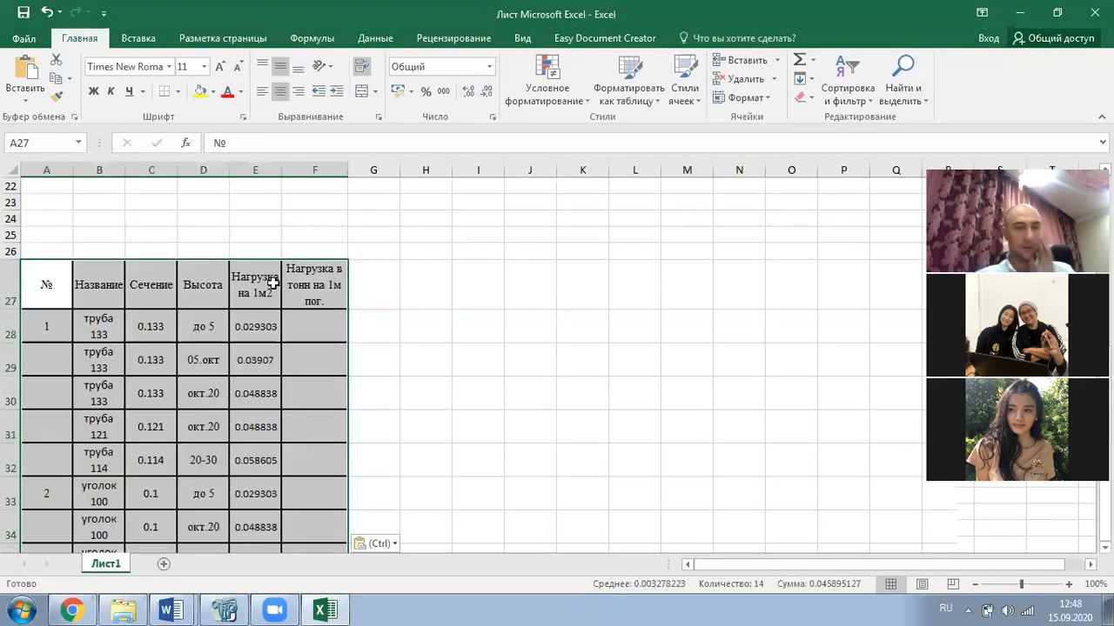
{"action": "left_click", "coordinate": [319, 335]}
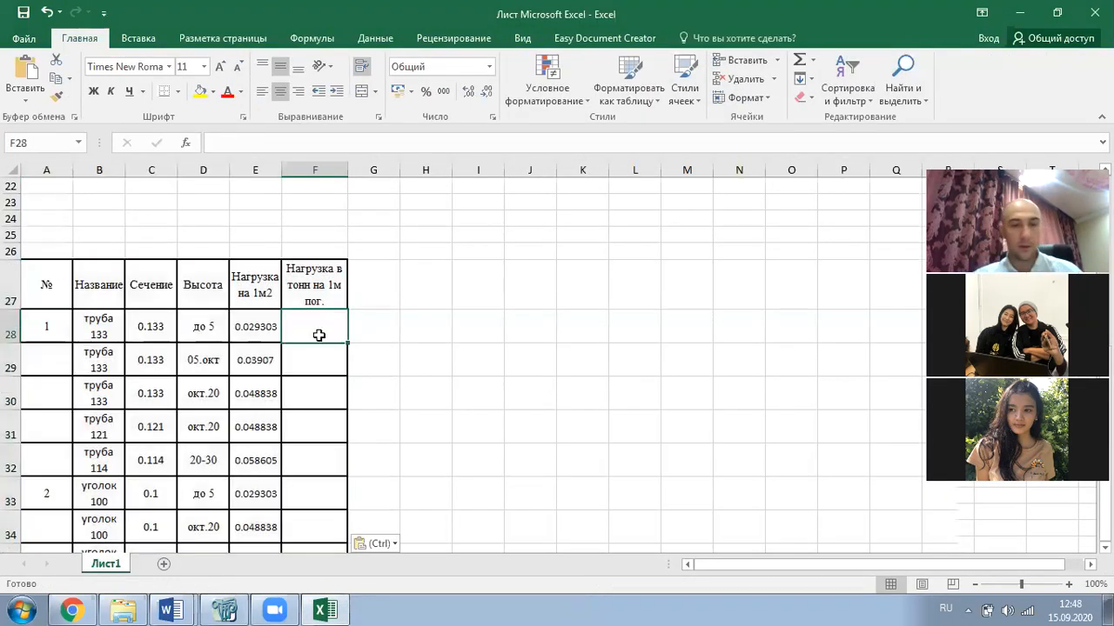
{"action": "type", "text": "="}
{"action": "left_click", "coordinate": [151, 328]}
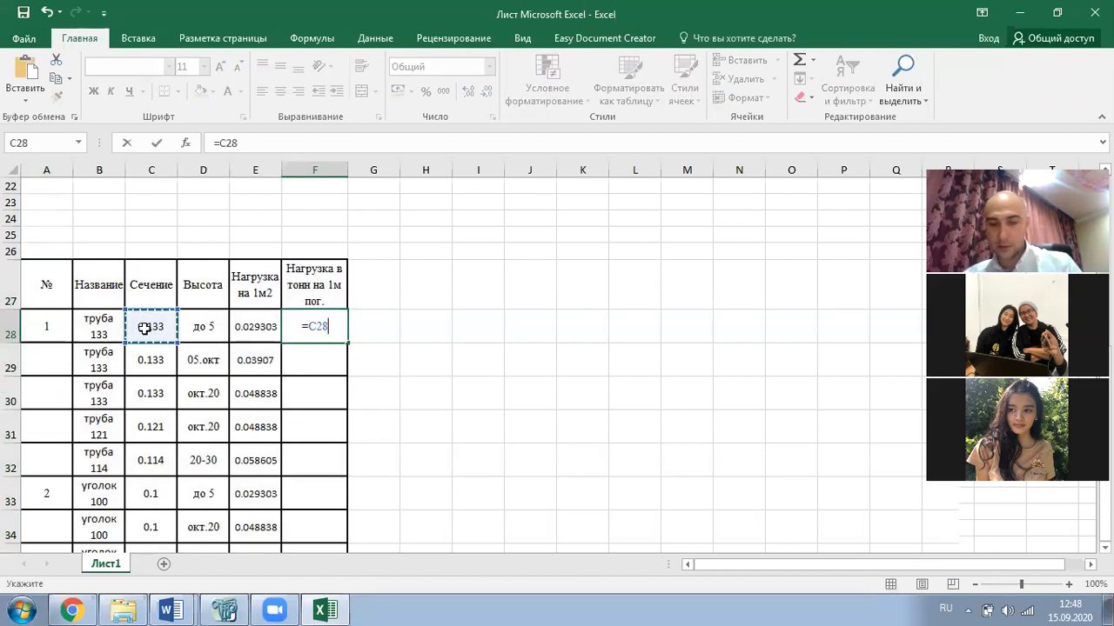
{"action": "type", "text": "*"}
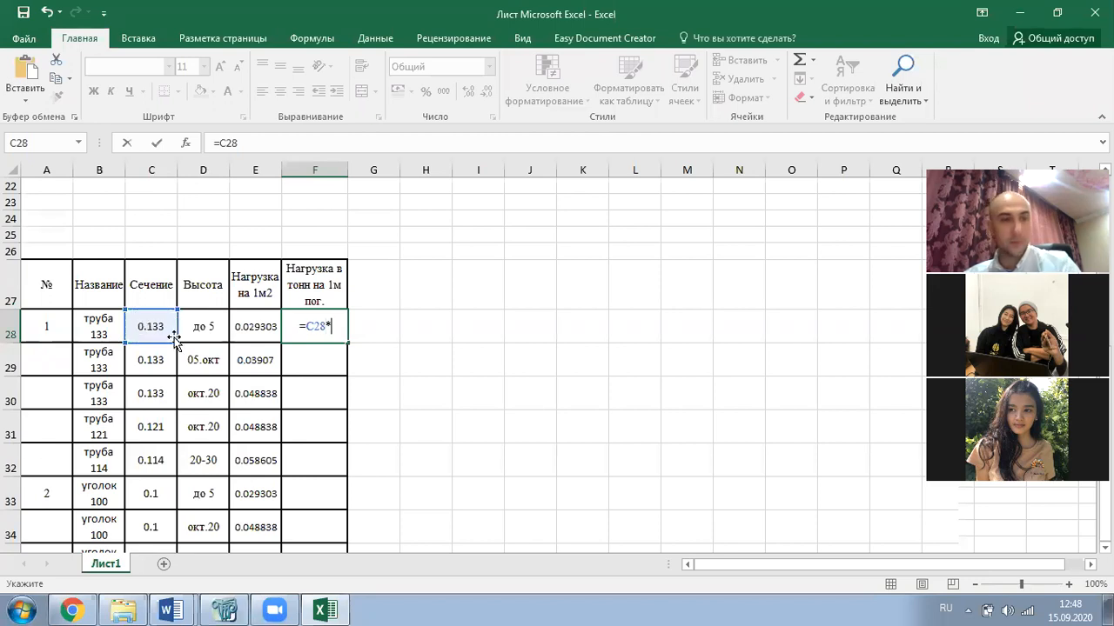
{"action": "left_click", "coordinate": [249, 324]}
{"action": "key", "text": "ctrl+Return"}
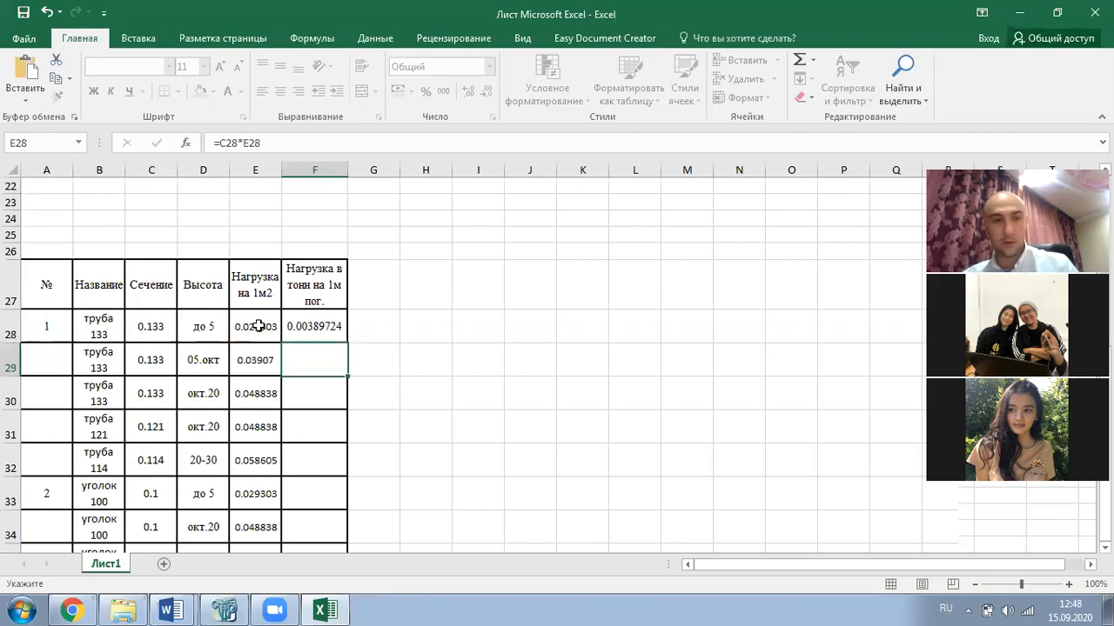
- Fill the formula down to row 41 and copy the per-metre loads F28:F41
{"action": "left_click_drag", "start_coordinate": [348, 362], "coordinate": [344, 492]}
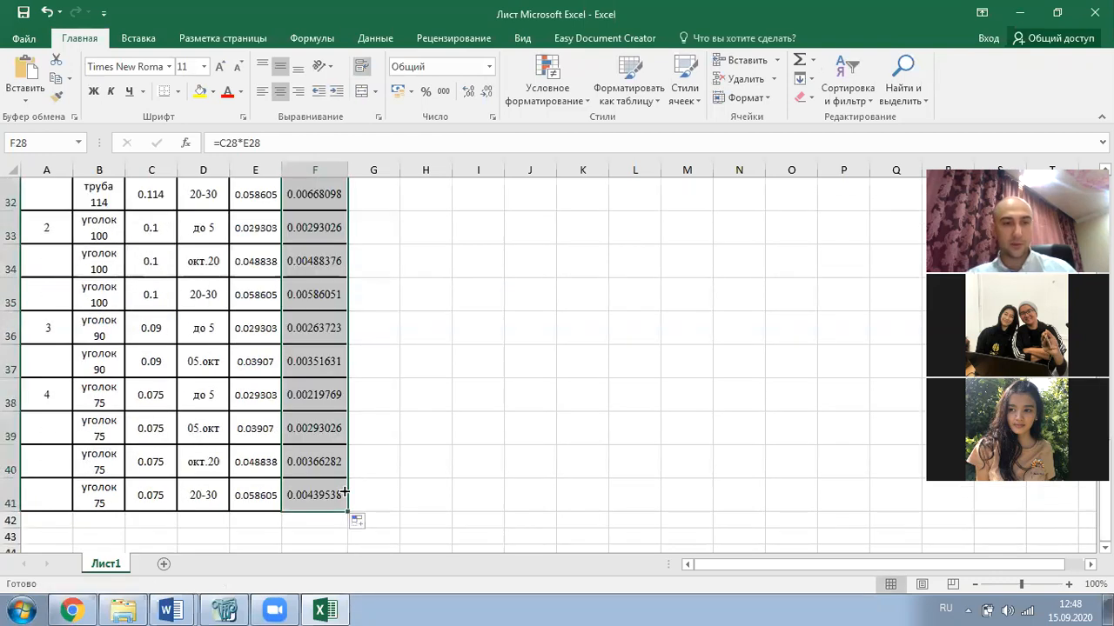
{"action": "scroll", "coordinate": [406, 328], "scroll_direction": "up", "scroll_amount": 4}
{"action": "left_click", "coordinate": [408, 333]}
{"action": "left_click_drag", "start_coordinate": [338, 356], "coordinate": [327, 576]}
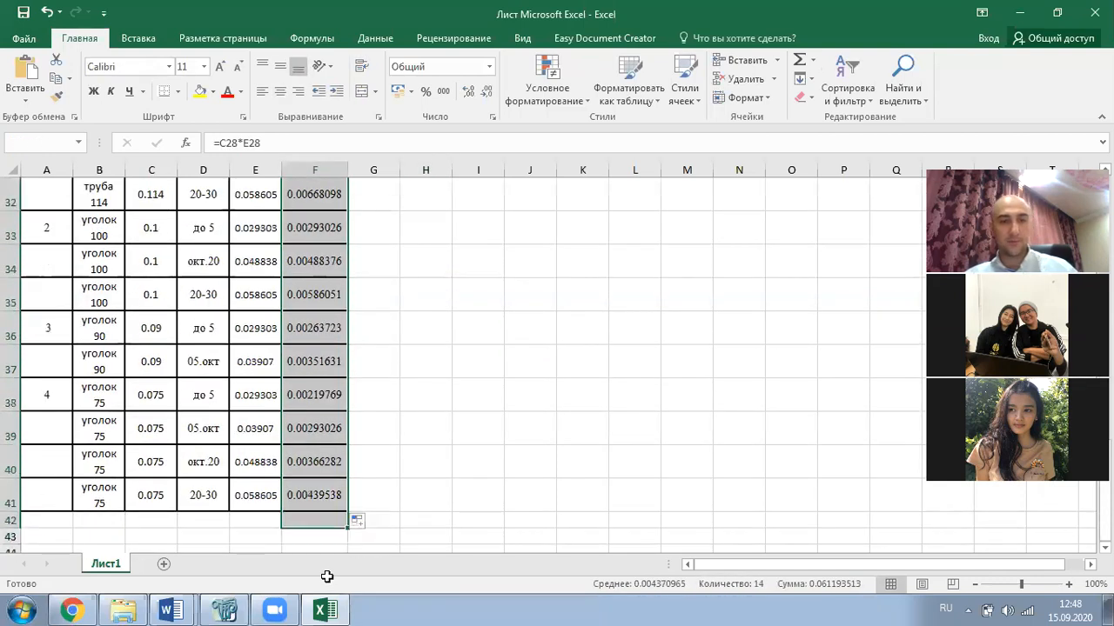
{"action": "key", "text": "ctrl+c"}
{"action": "scroll", "coordinate": [327, 556], "scroll_direction": "up", "scroll_amount": 1}
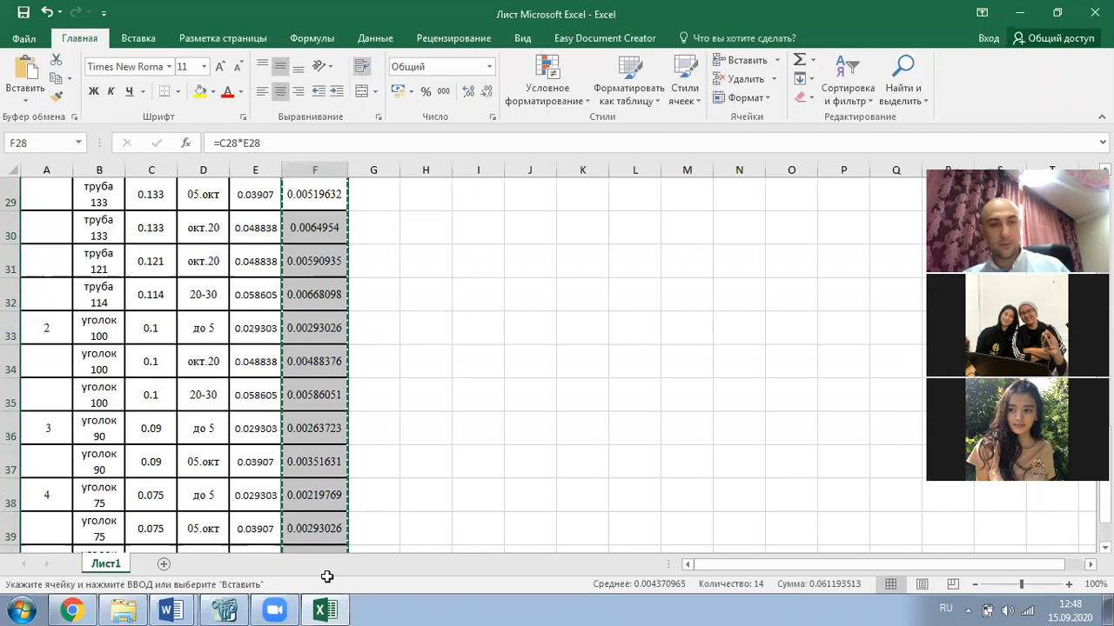
{"action": "key", "text": "alt+Tab"}
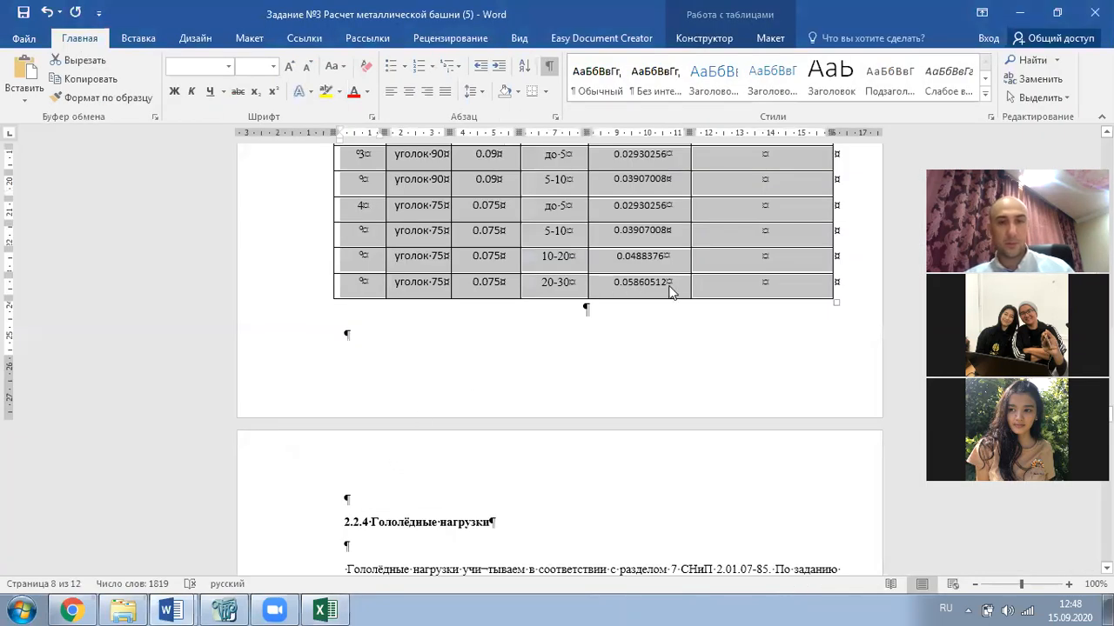
- Paste the per-metre loads into Table 10's empty last column
{"action": "left_click", "coordinate": [743, 296]}
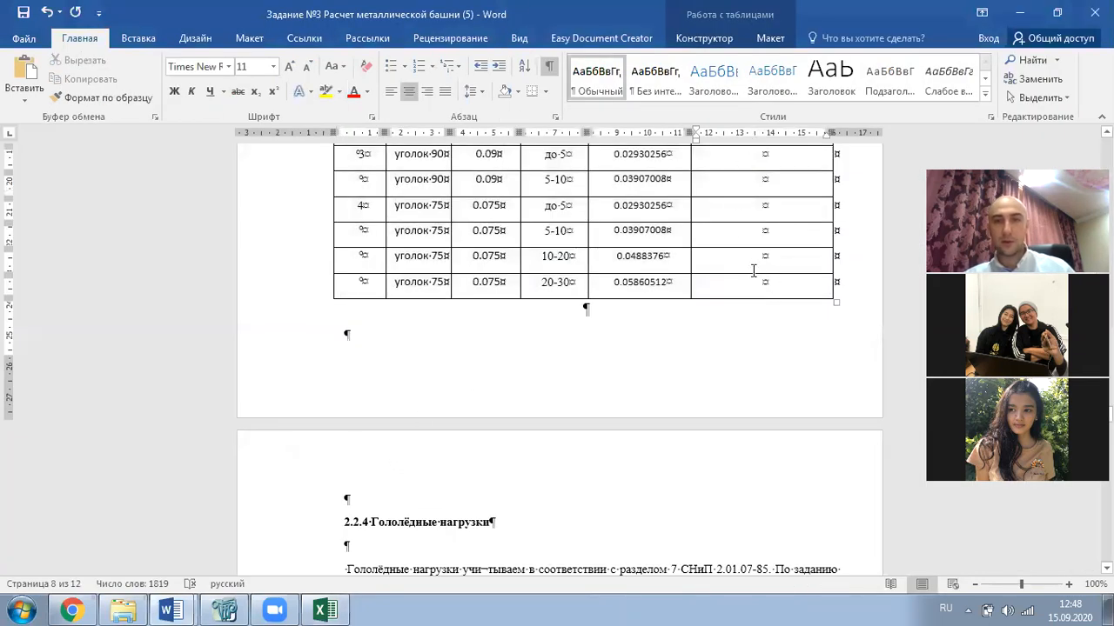
{"action": "left_click_drag", "start_coordinate": [786, 287], "coordinate": [755, 390]}
{"action": "key", "text": "ctrl+v"}
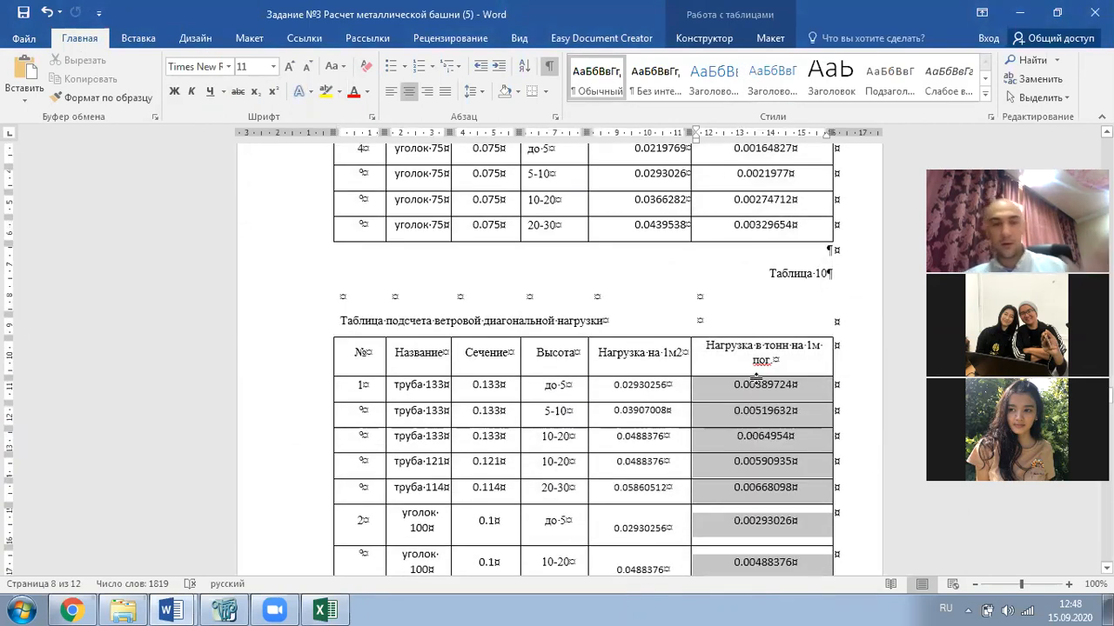
{"action": "scroll", "coordinate": [738, 368], "scroll_direction": "down", "scroll_amount": 3}
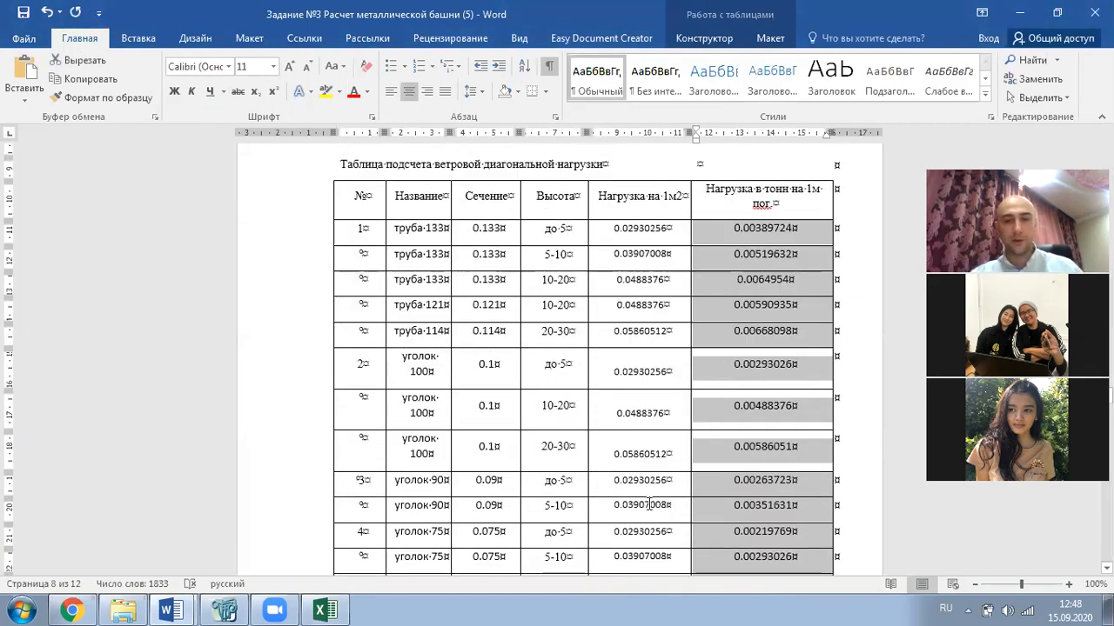
{"action": "left_click", "coordinate": [811, 383]}
- Review Table 9 by highlighting the value 0.00292293
{"action": "scroll", "coordinate": [790, 355], "scroll_direction": "up", "scroll_amount": 20}
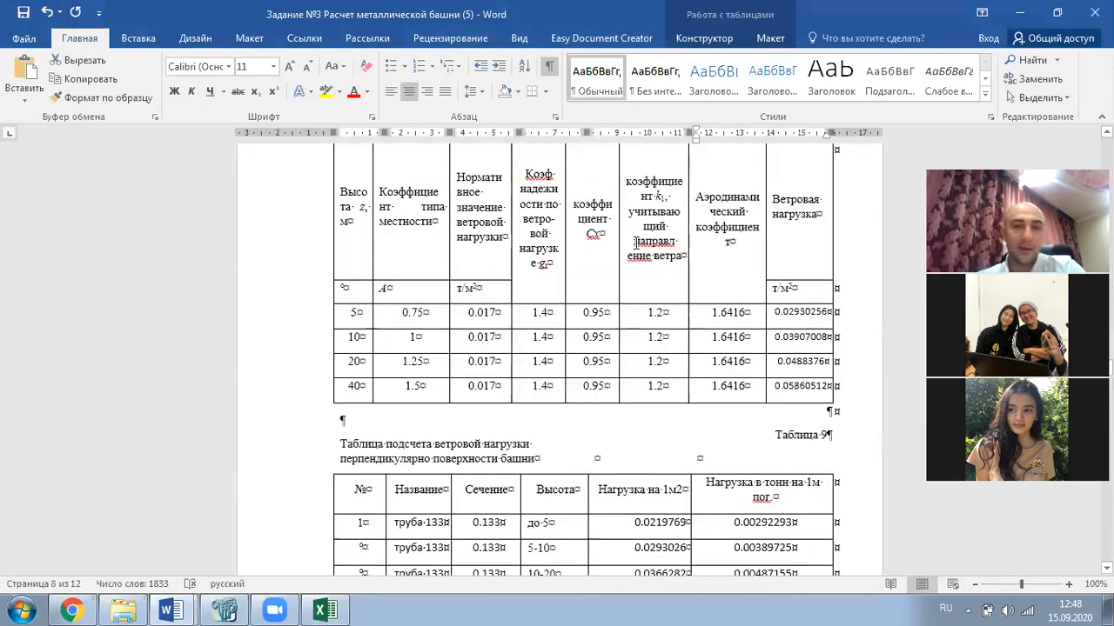
{"action": "scroll", "coordinate": [631, 322], "scroll_direction": "up", "scroll_amount": 10}
{"action": "scroll", "coordinate": [627, 401], "scroll_direction": "down", "scroll_amount": 15}
{"action": "scroll", "coordinate": [763, 388], "scroll_direction": "down", "scroll_amount": 1}
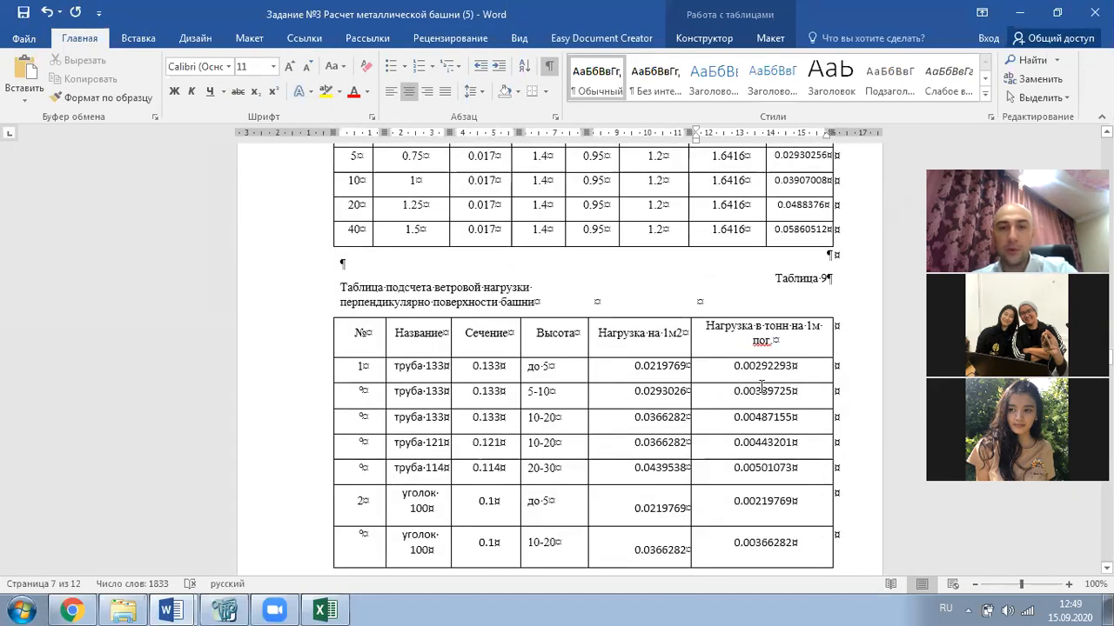
{"action": "left_click_drag", "start_coordinate": [809, 368], "coordinate": [732, 367]}
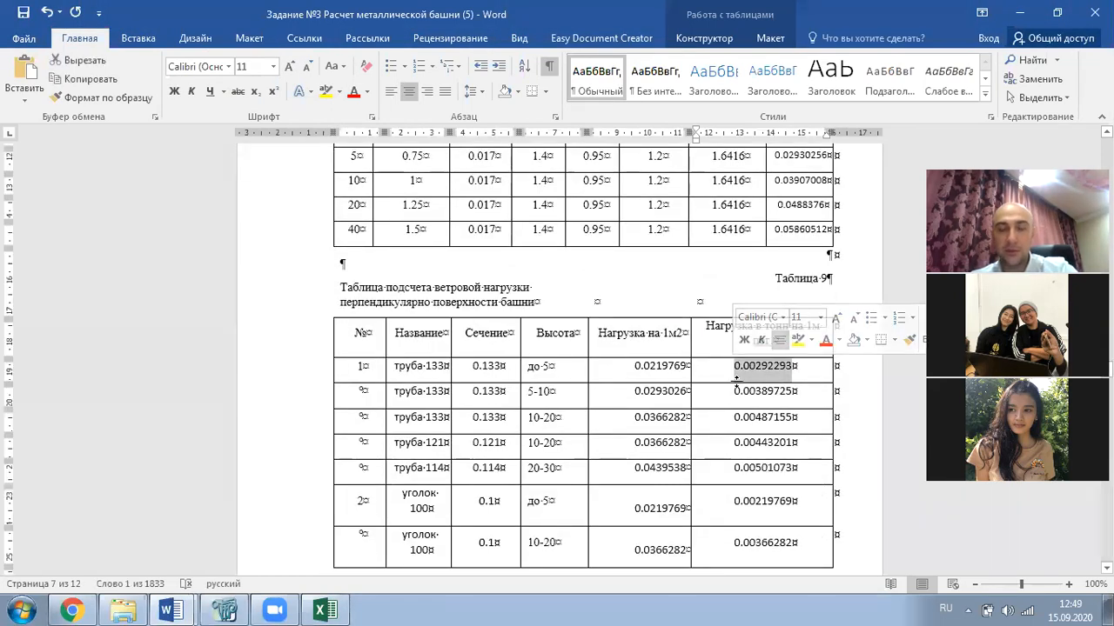
{"action": "left_click", "coordinate": [787, 391]}
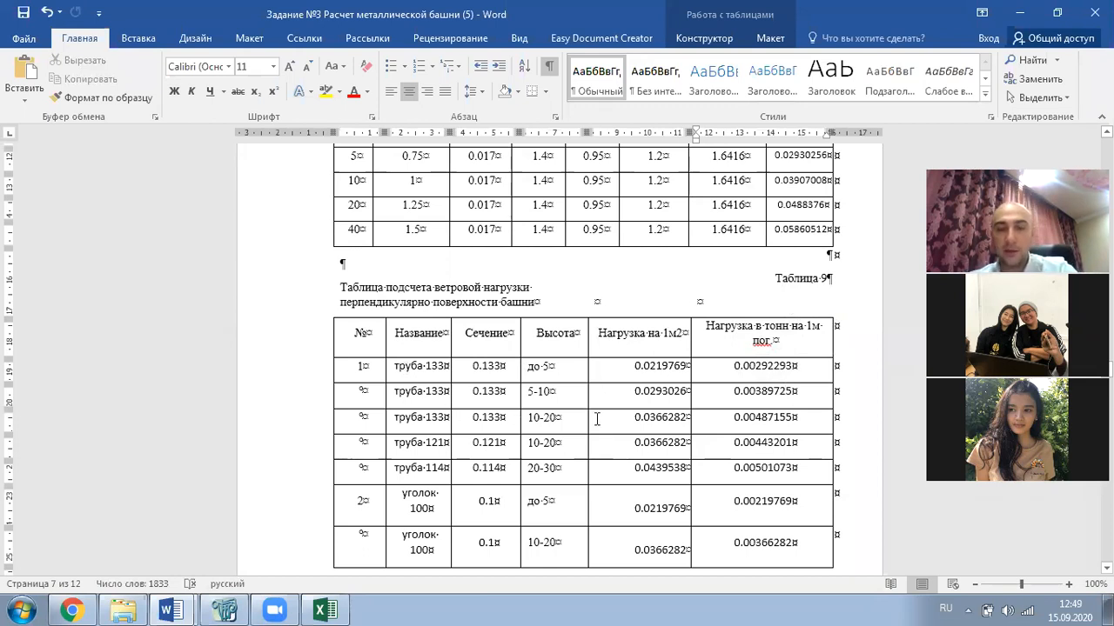
{"action": "left_click_drag", "start_coordinate": [796, 369], "coordinate": [731, 366]}
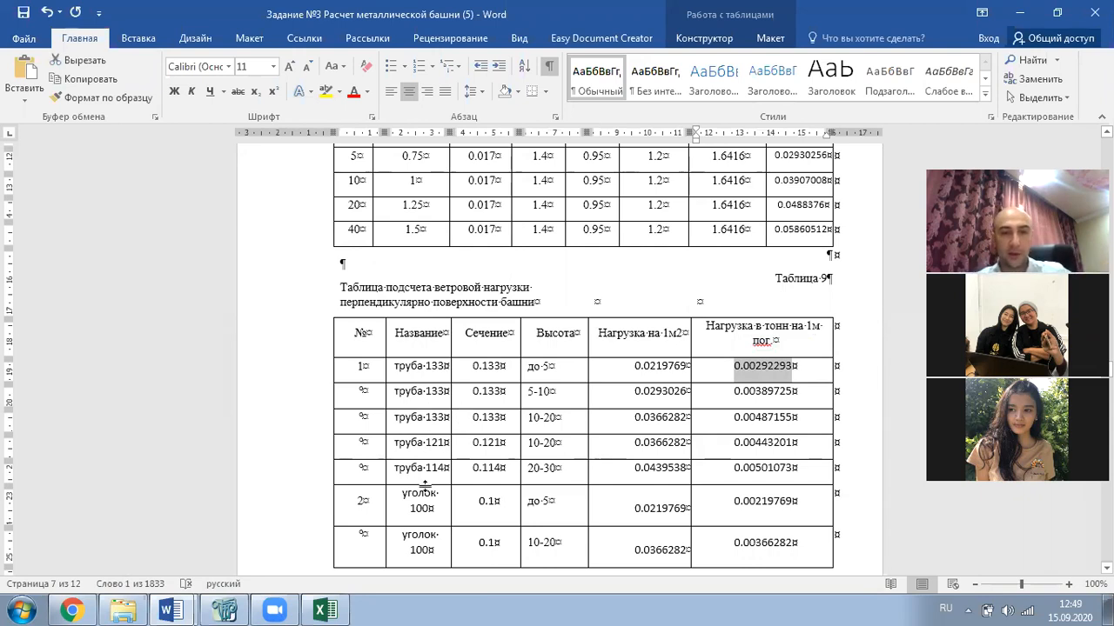
- Add Load case 5 in the load case editor and begin renaming it Wind load
{"action": "left_click", "coordinate": [225, 610]}
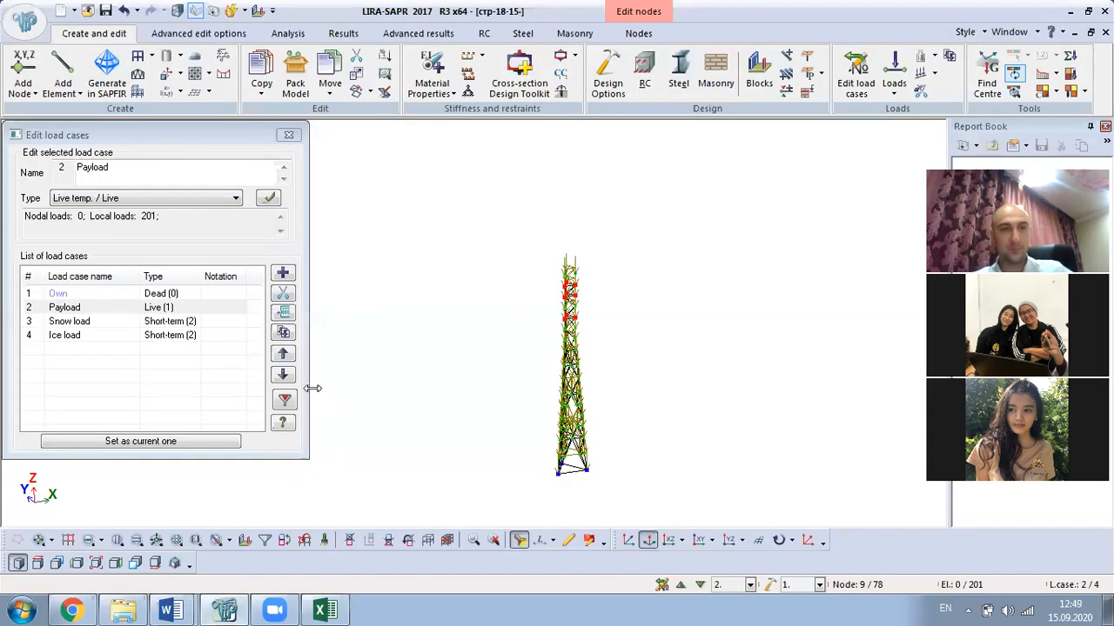
{"action": "left_click", "coordinate": [288, 135]}
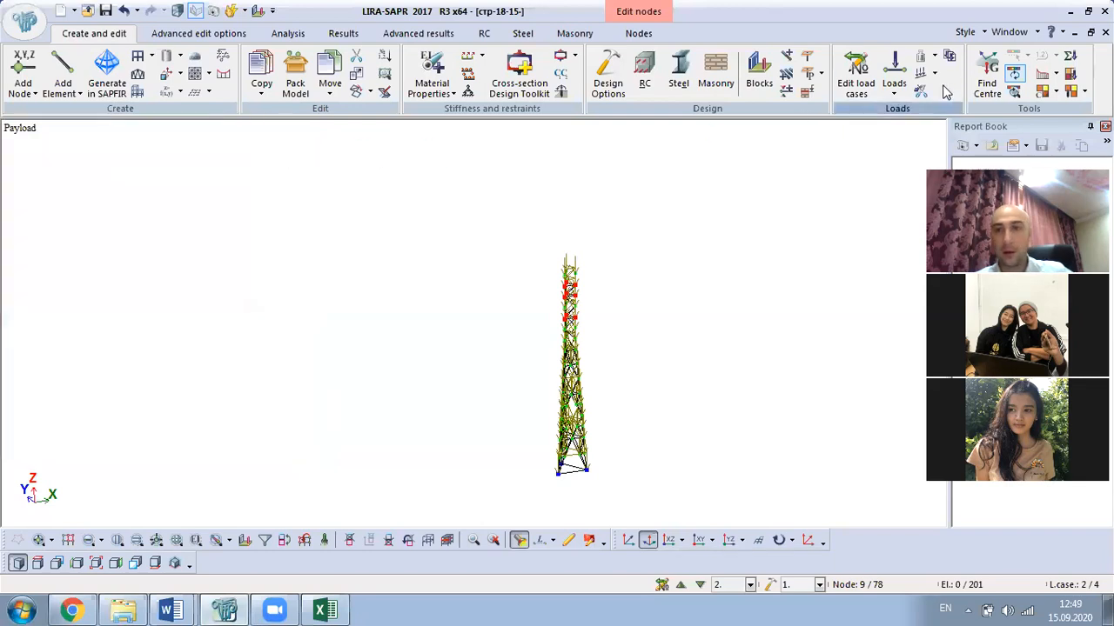
{"action": "left_click", "coordinate": [856, 83]}
{"action": "left_click", "coordinate": [282, 275]}
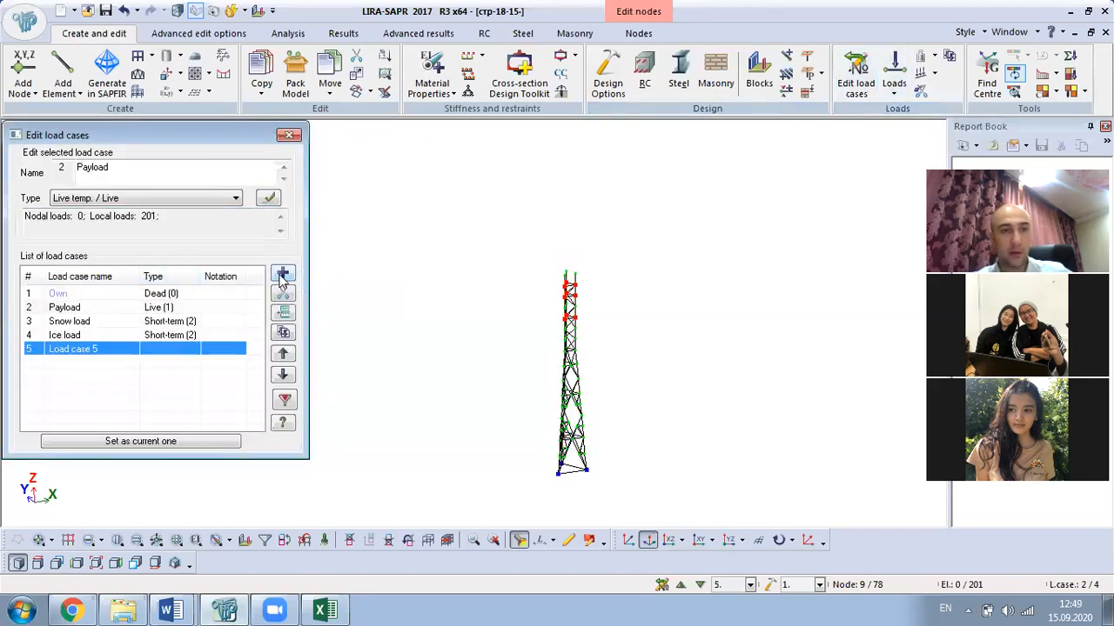
{"action": "left_click", "coordinate": [80, 351]}
{"action": "left_click_drag", "start_coordinate": [129, 167], "coordinate": [93, 198]}
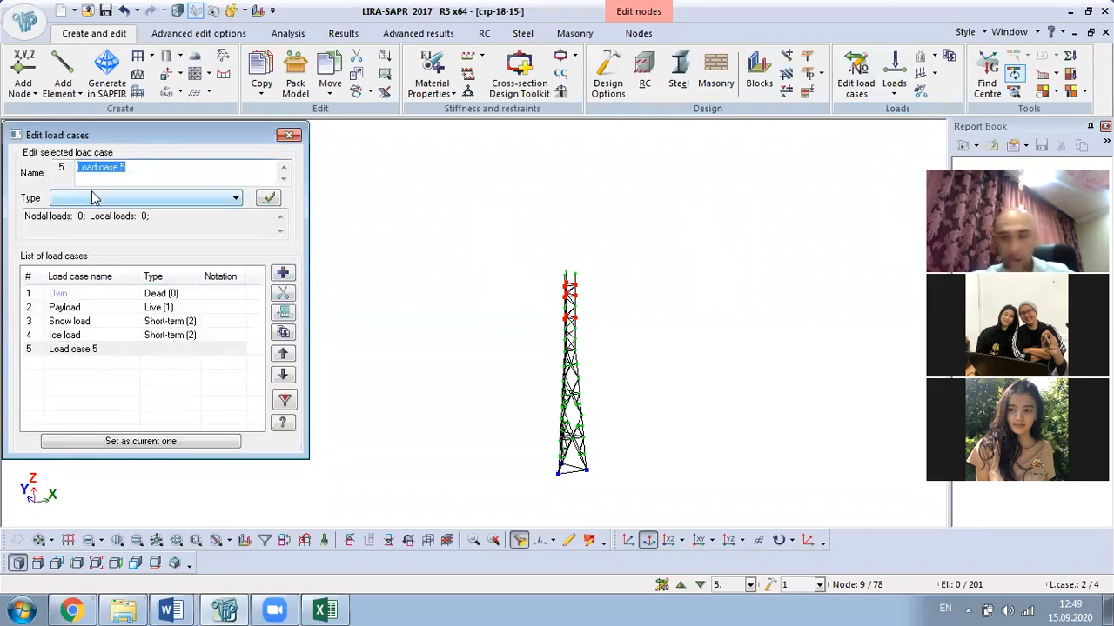
{"action": "type", "text": "Wind load X"}
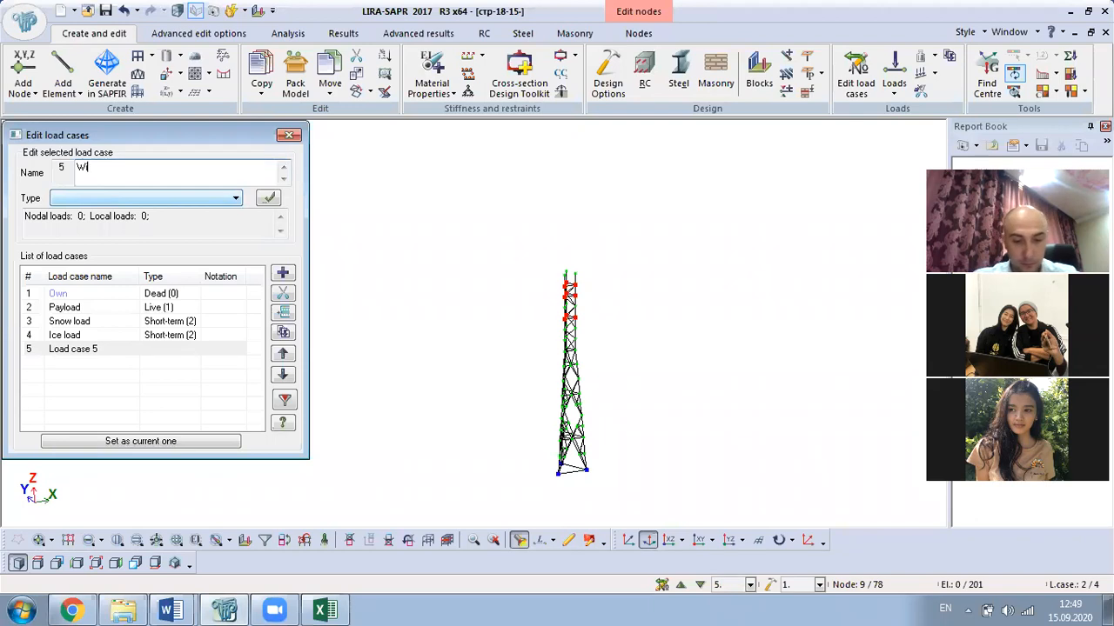
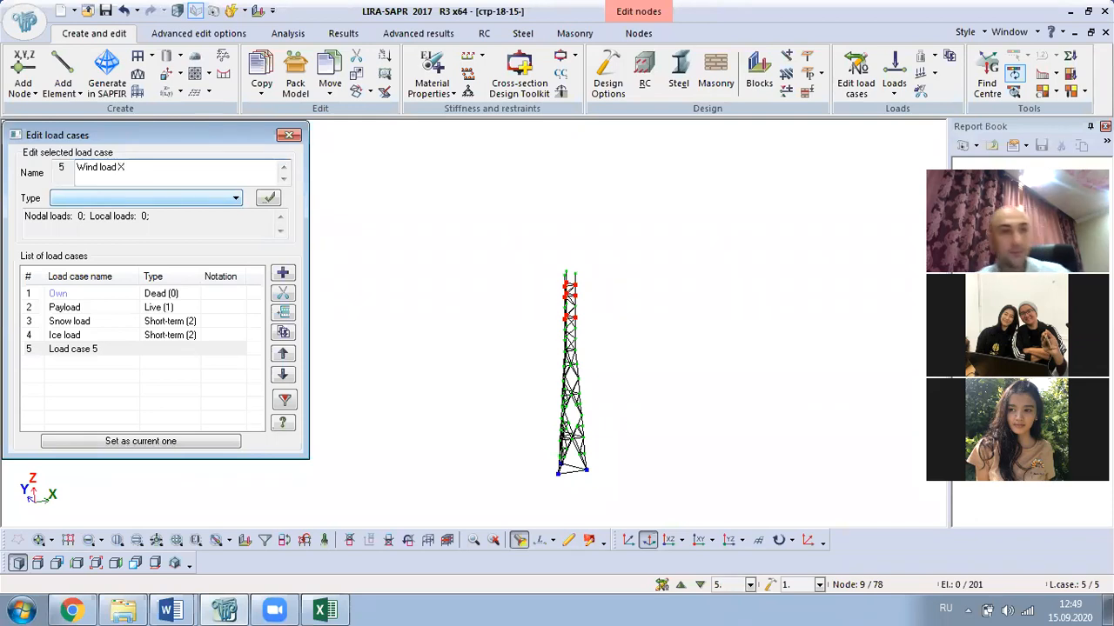
- Make load case 5, Wind load X, a short-term load
{"action": "left_click", "coordinate": [209, 204]}
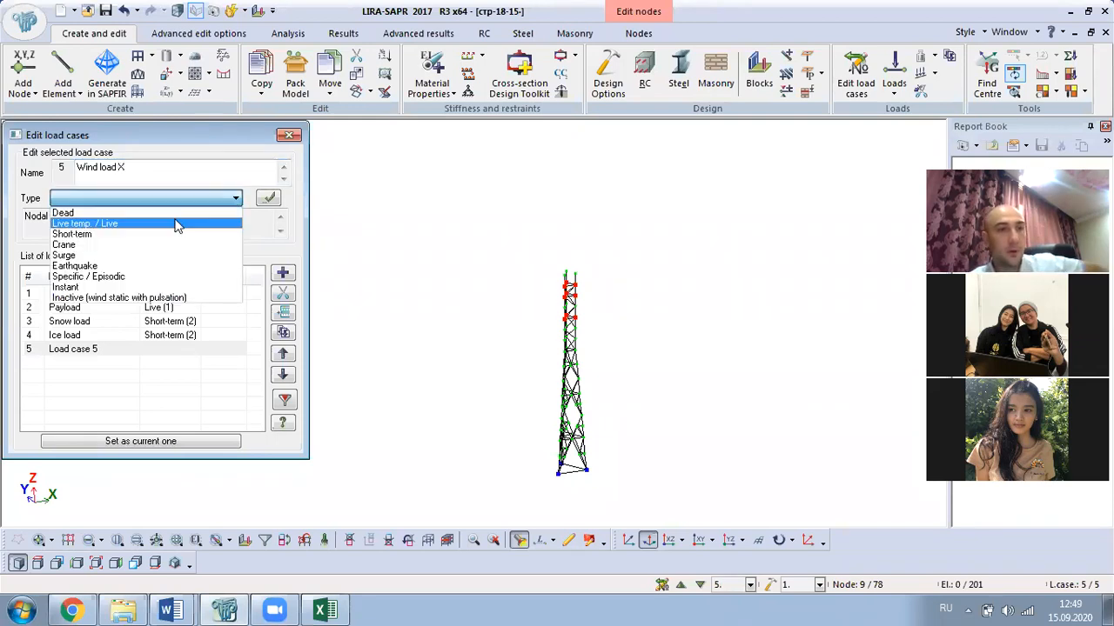
{"action": "left_click", "coordinate": [123, 235]}
{"action": "left_click", "coordinate": [268, 199]}
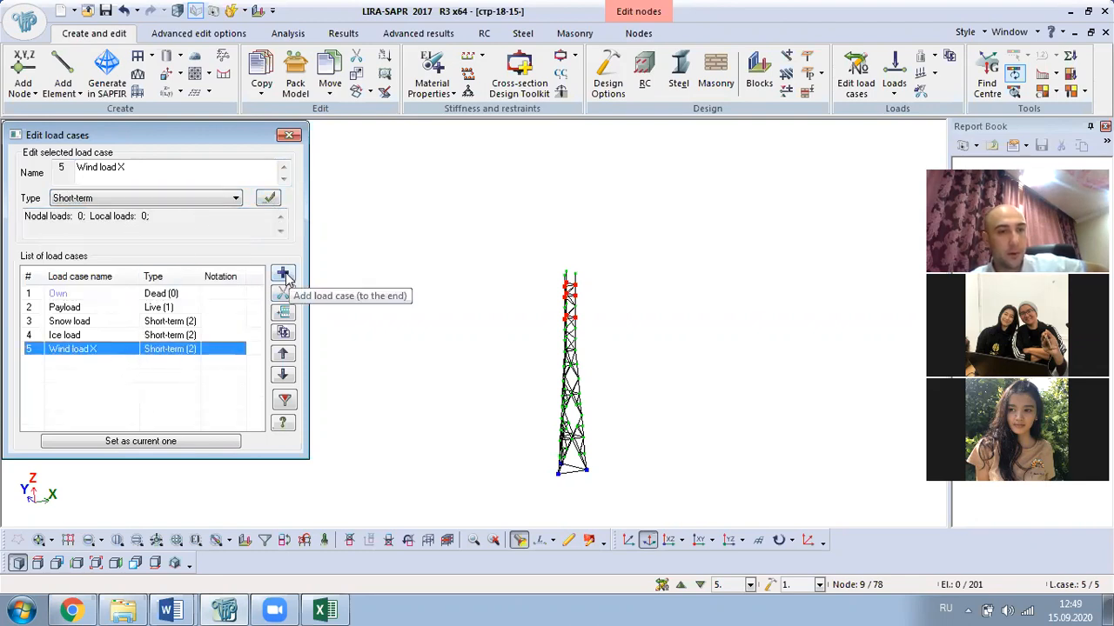
- Try copying Wind load X's loads to another case, cancelling each attempt
{"action": "left_click", "coordinate": [105, 372]}
{"action": "left_click", "coordinate": [101, 348]}
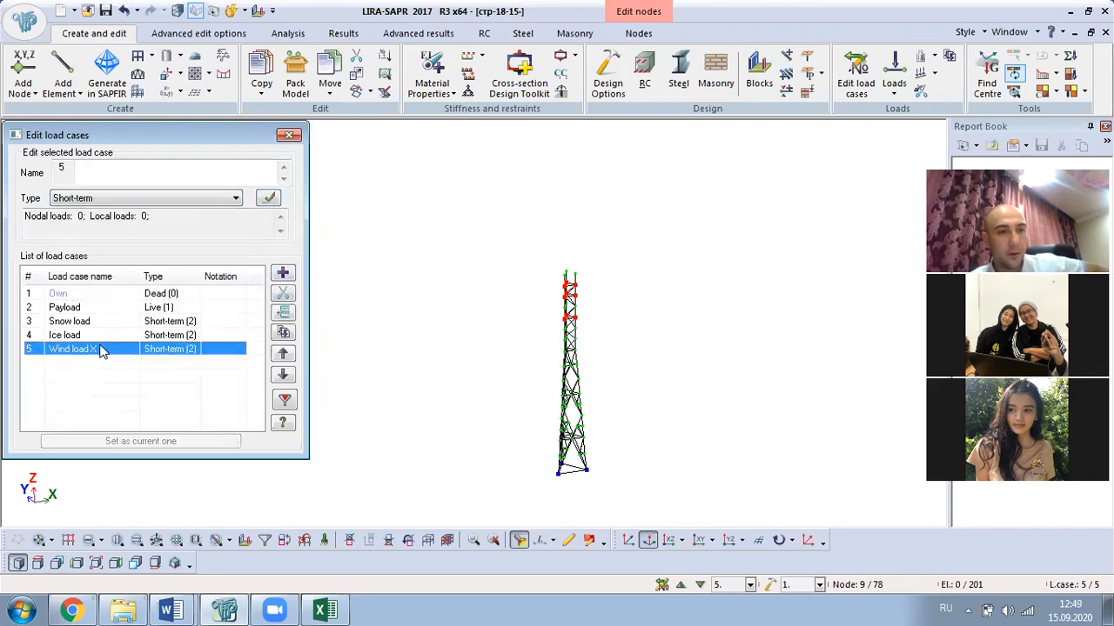
{"action": "left_click", "coordinate": [283, 333]}
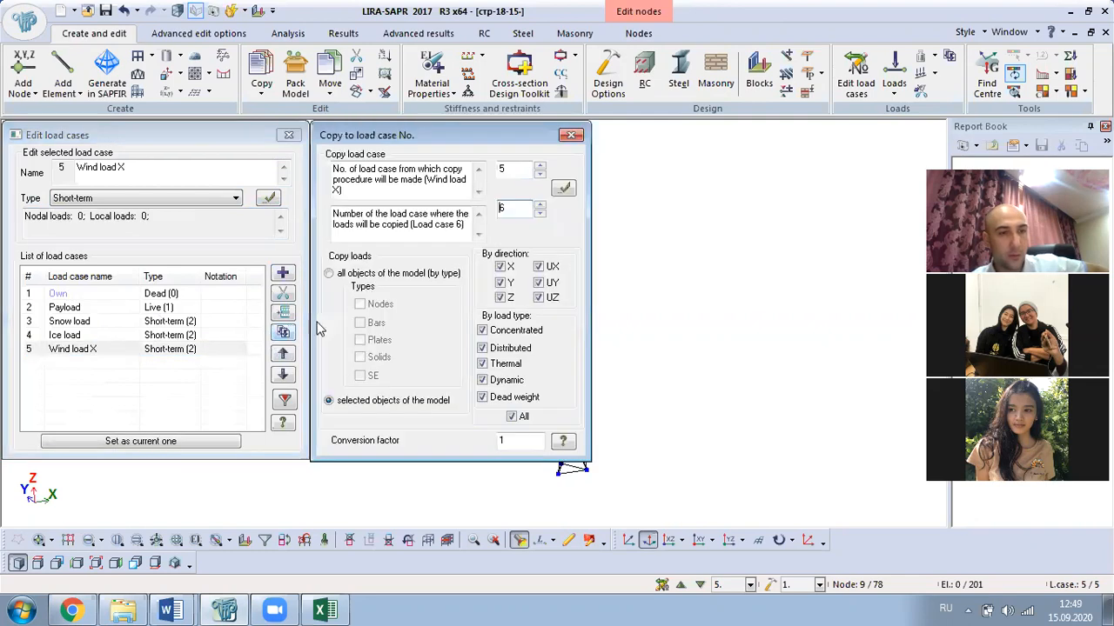
{"action": "left_click", "coordinate": [570, 137]}
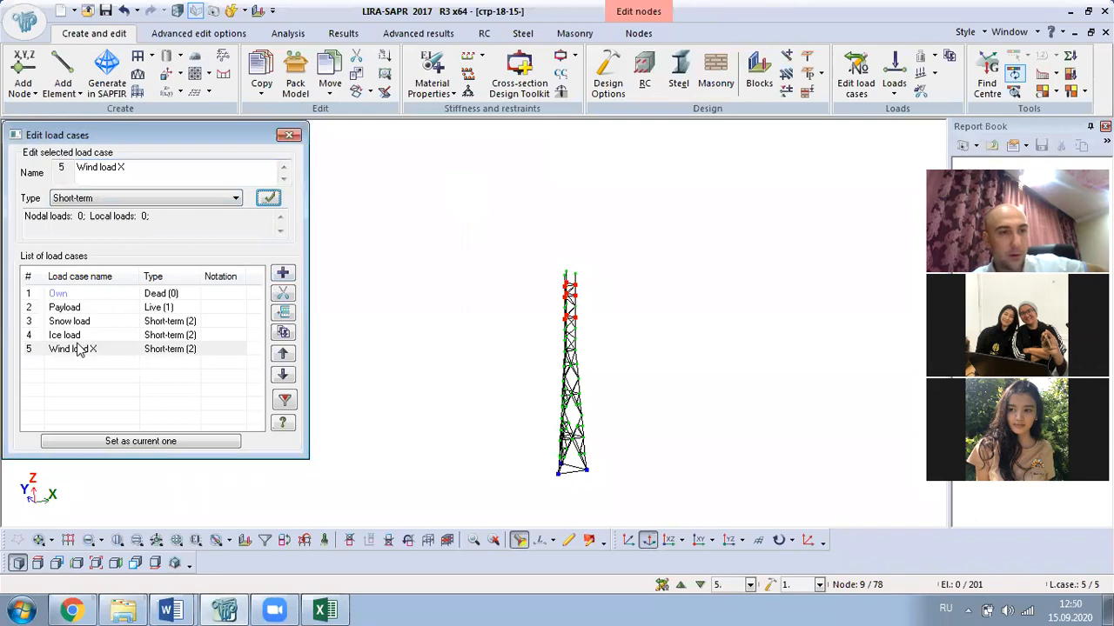
{"action": "left_click", "coordinate": [282, 333]}
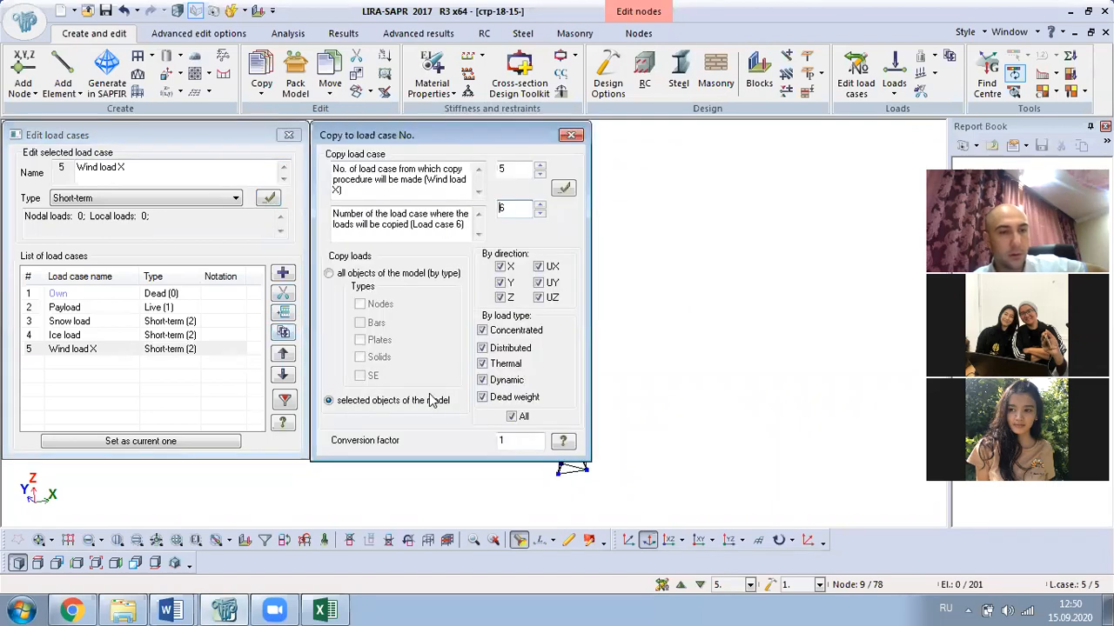
{"action": "key", "text": "Escape"}
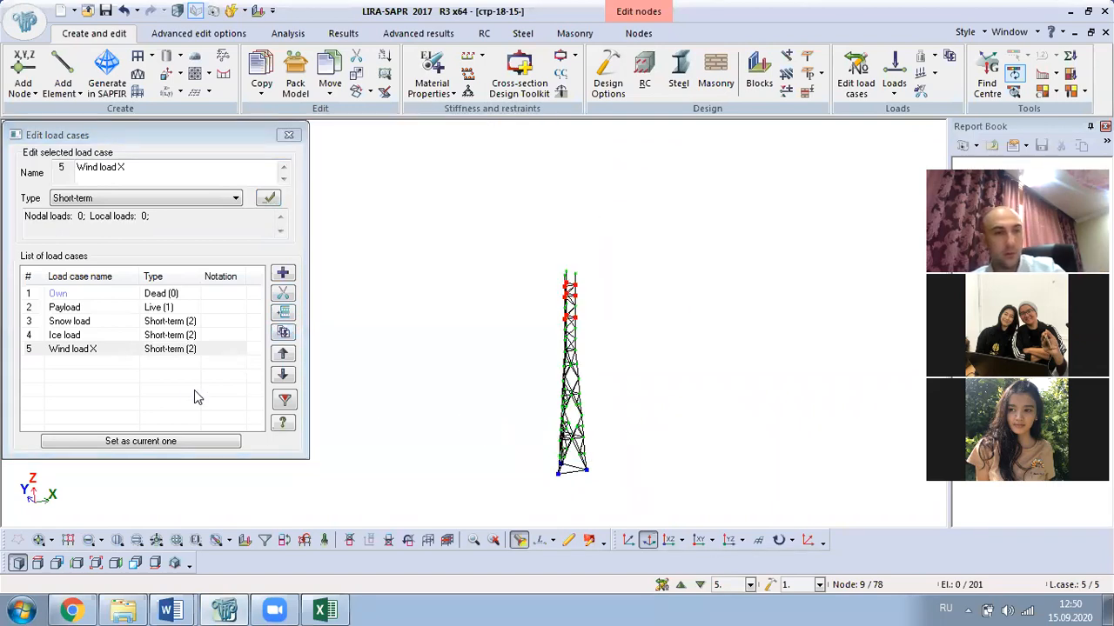
{"action": "left_click", "coordinate": [111, 375]}
{"action": "left_click", "coordinate": [98, 354]}
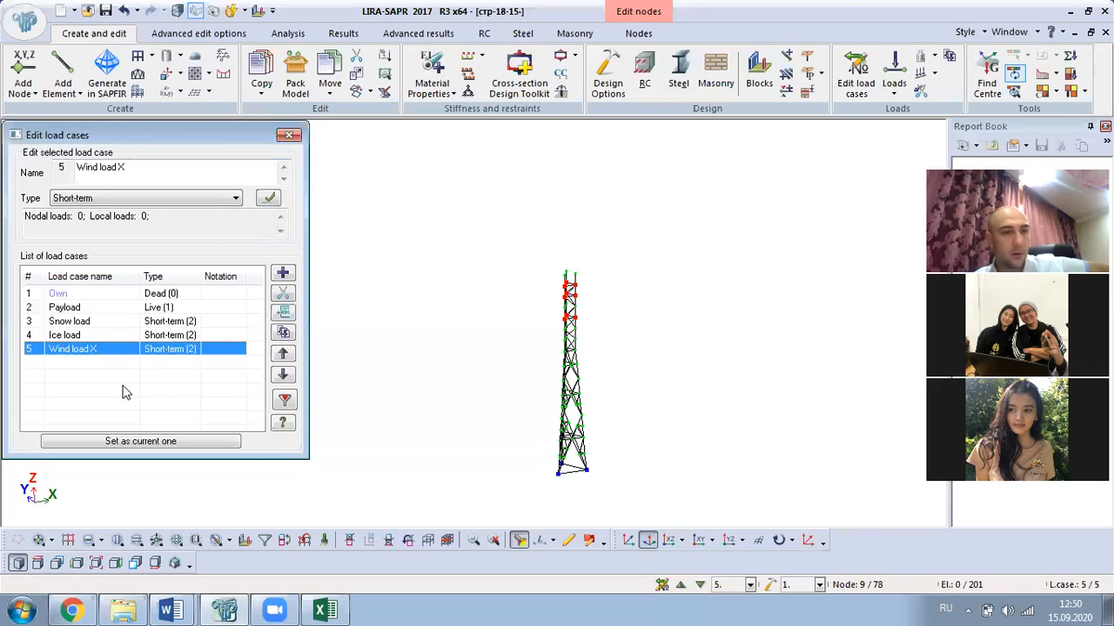
{"action": "left_click", "coordinate": [123, 391]}
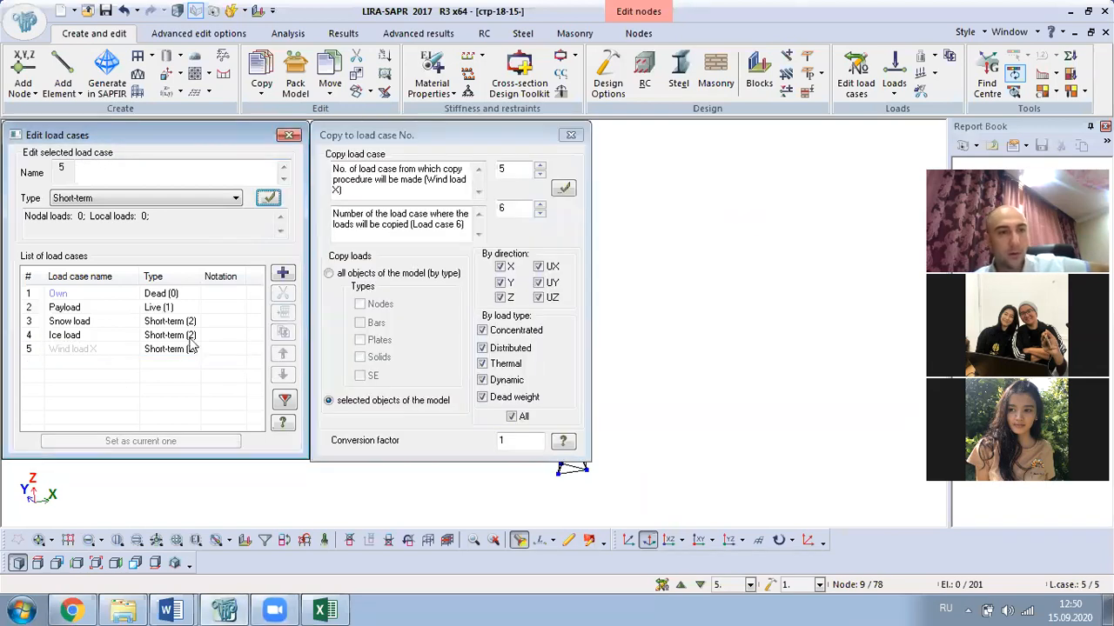
{"action": "left_click", "coordinate": [571, 135]}
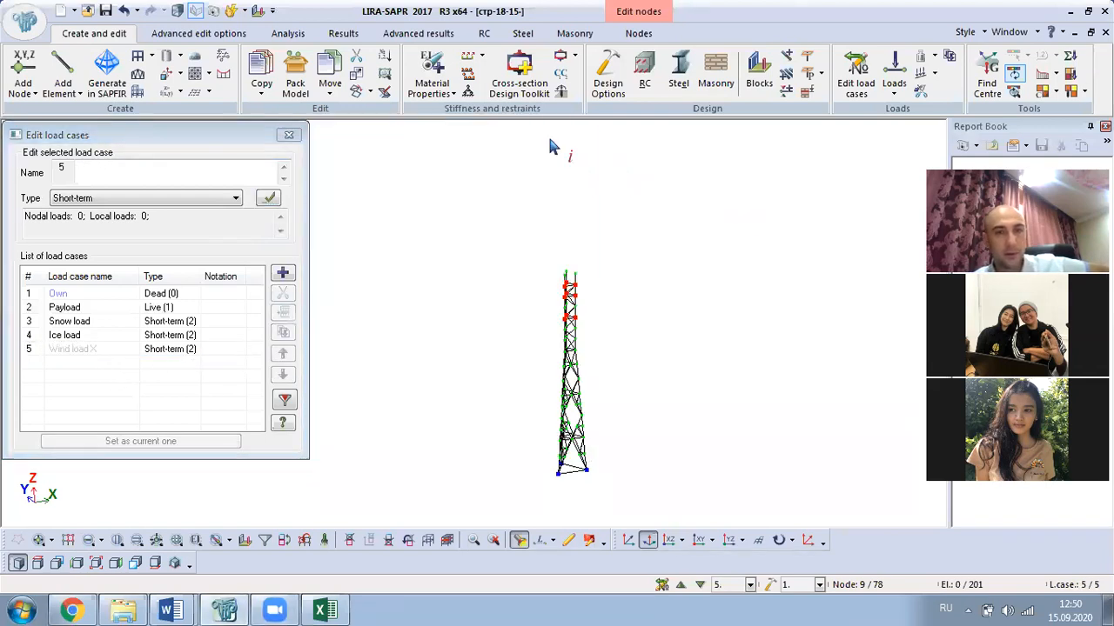
- Add short-term load case 6, Wind load Y, then leave Wind load X current and close the editor
{"action": "left_click", "coordinate": [282, 273]}
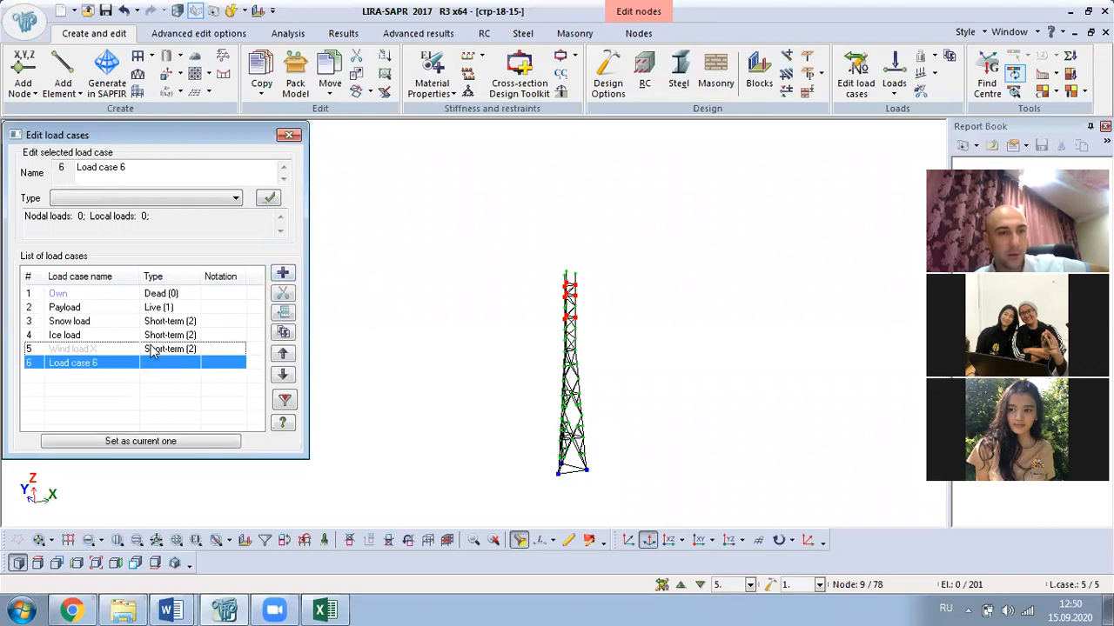
{"action": "left_click", "coordinate": [98, 350]}
{"action": "left_click_drag", "start_coordinate": [145, 172], "coordinate": [2, 172]}
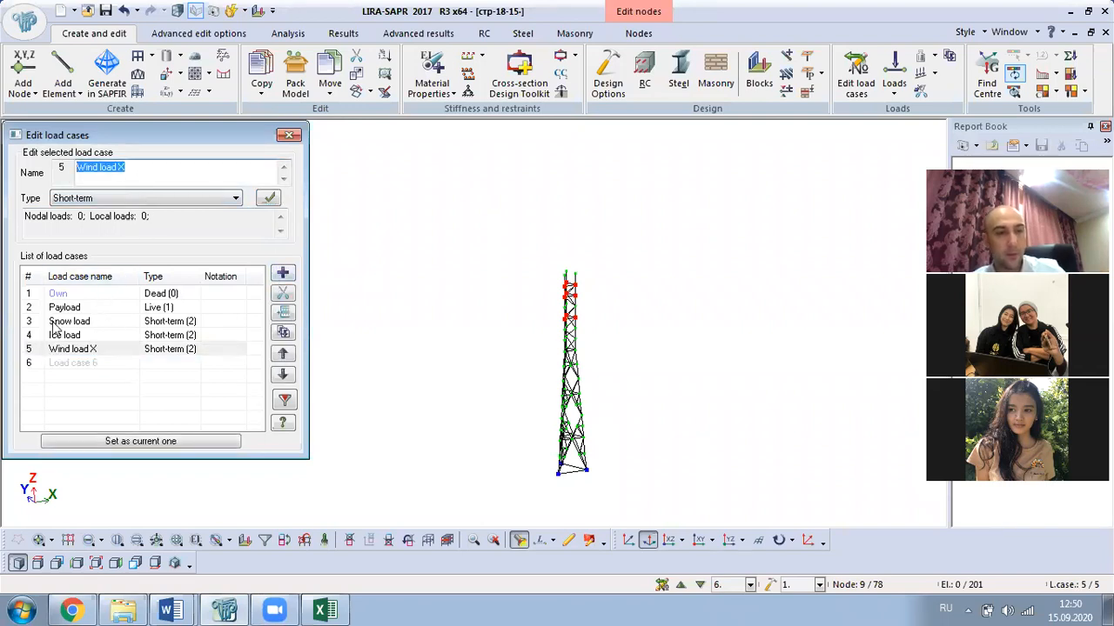
{"action": "left_click", "coordinate": [74, 363]}
{"action": "left_click_drag", "start_coordinate": [131, 169], "coordinate": [45, 188]}
{"action": "key", "text": "ctrl+v"}
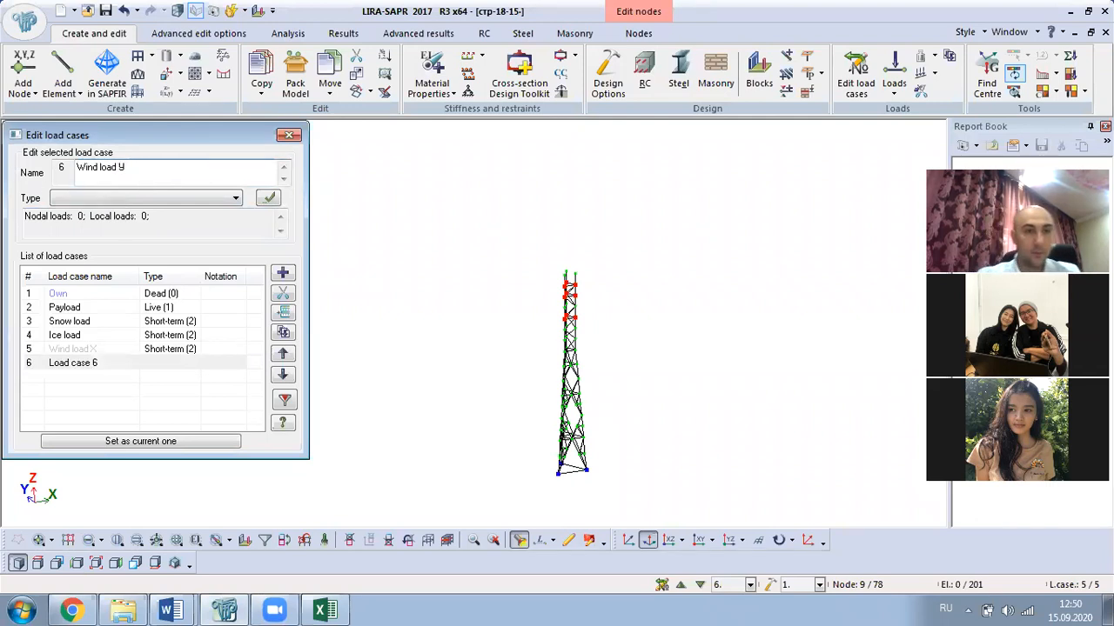
{"action": "left_click", "coordinate": [183, 201]}
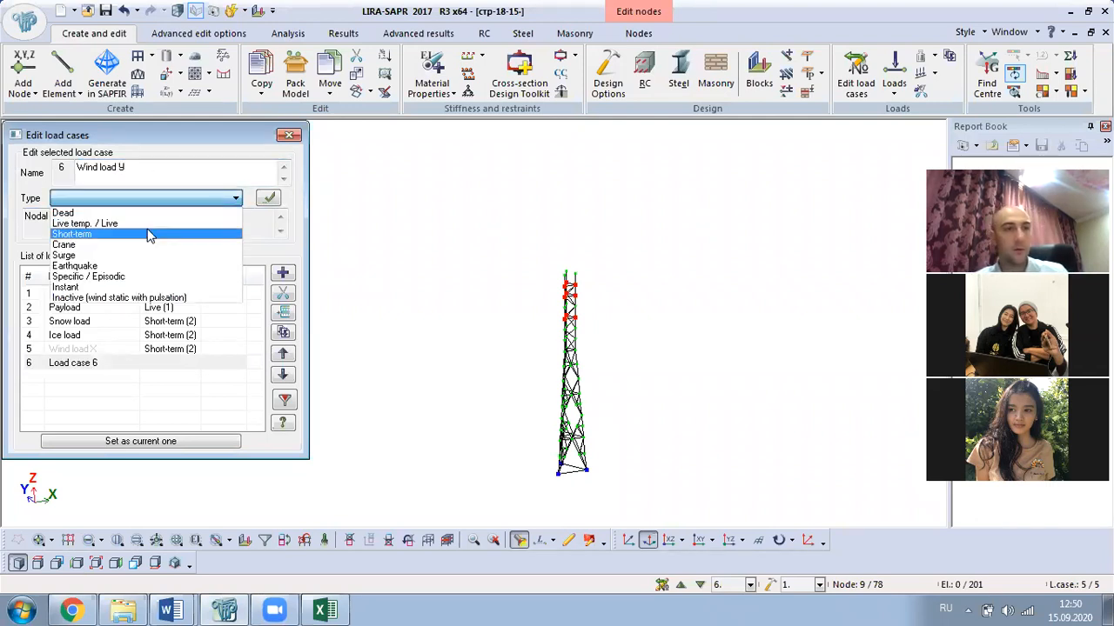
{"action": "left_click", "coordinate": [149, 234]}
{"action": "left_click", "coordinate": [269, 200]}
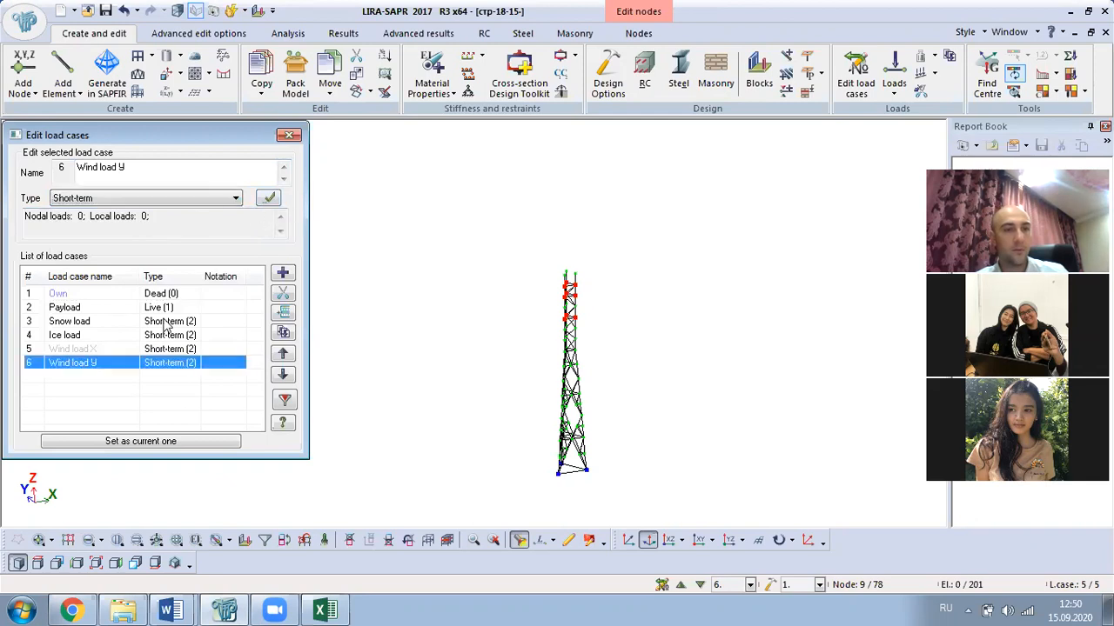
{"action": "left_click", "coordinate": [98, 349]}
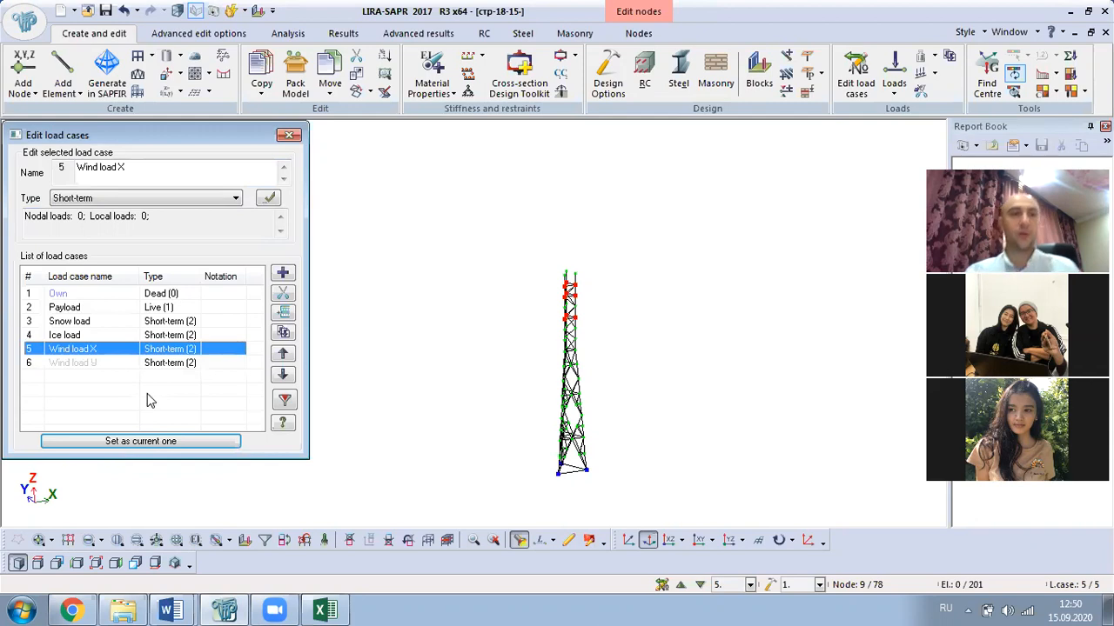
{"action": "left_click", "coordinate": [288, 137]}
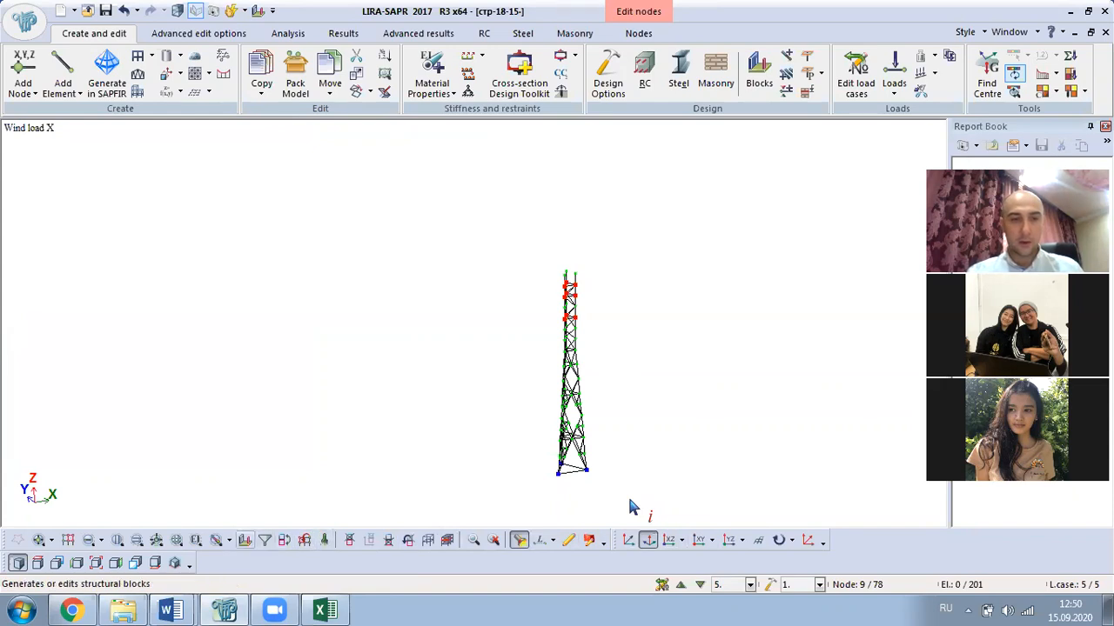
- Isolate the Pipe 133 x 6 bars by filtering elements by stiffness
{"action": "left_click", "coordinate": [264, 540]}
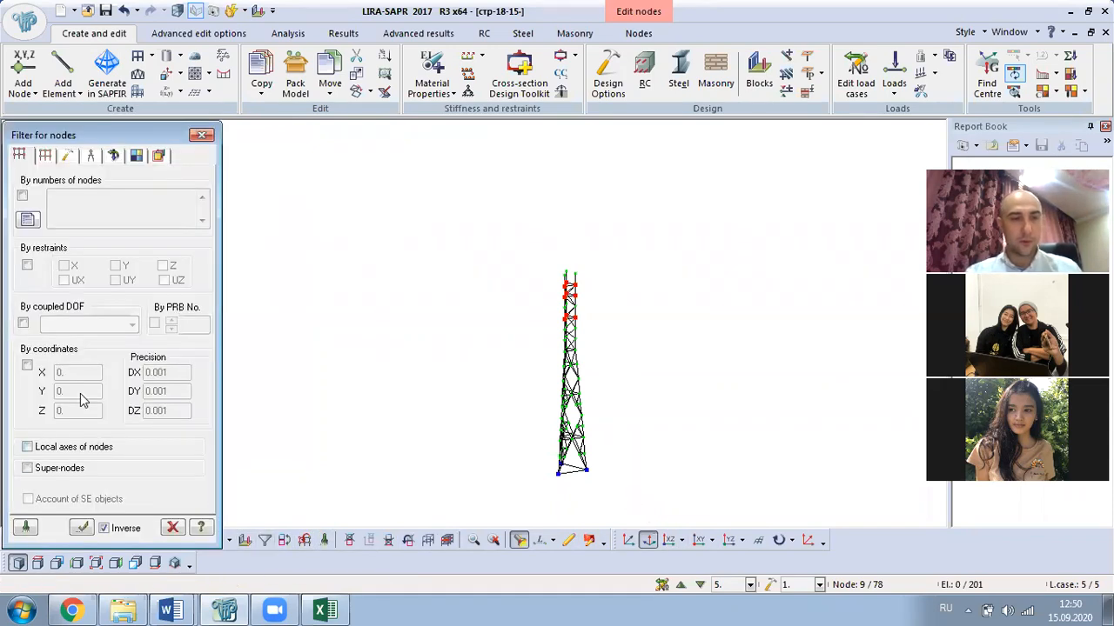
{"action": "left_click", "coordinate": [44, 157]}
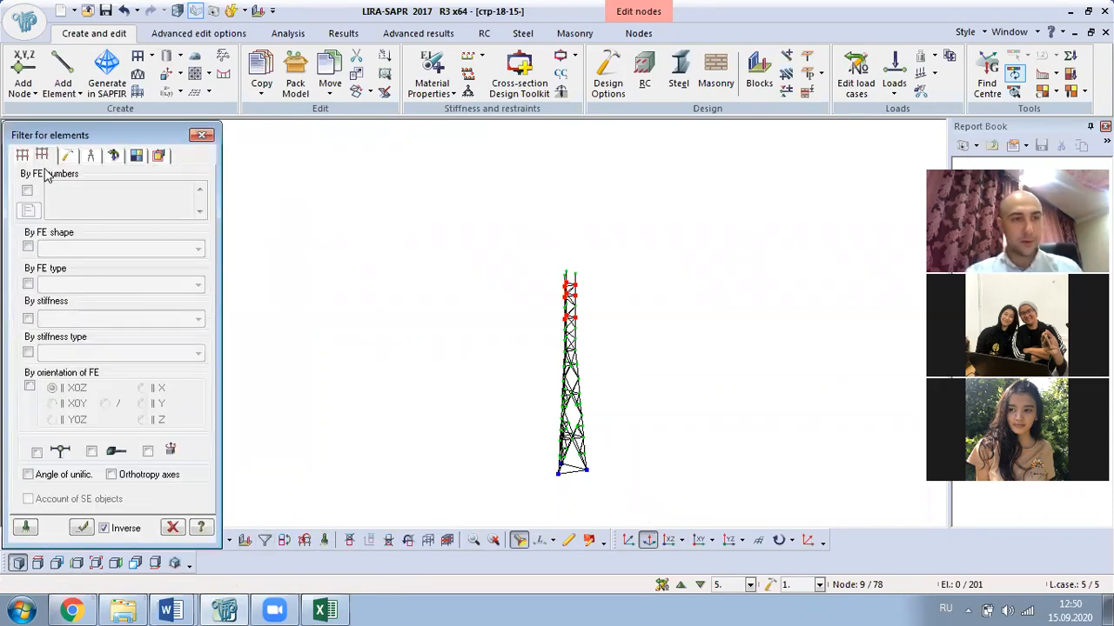
{"action": "left_click", "coordinate": [28, 320]}
{"action": "left_click", "coordinate": [75, 319]}
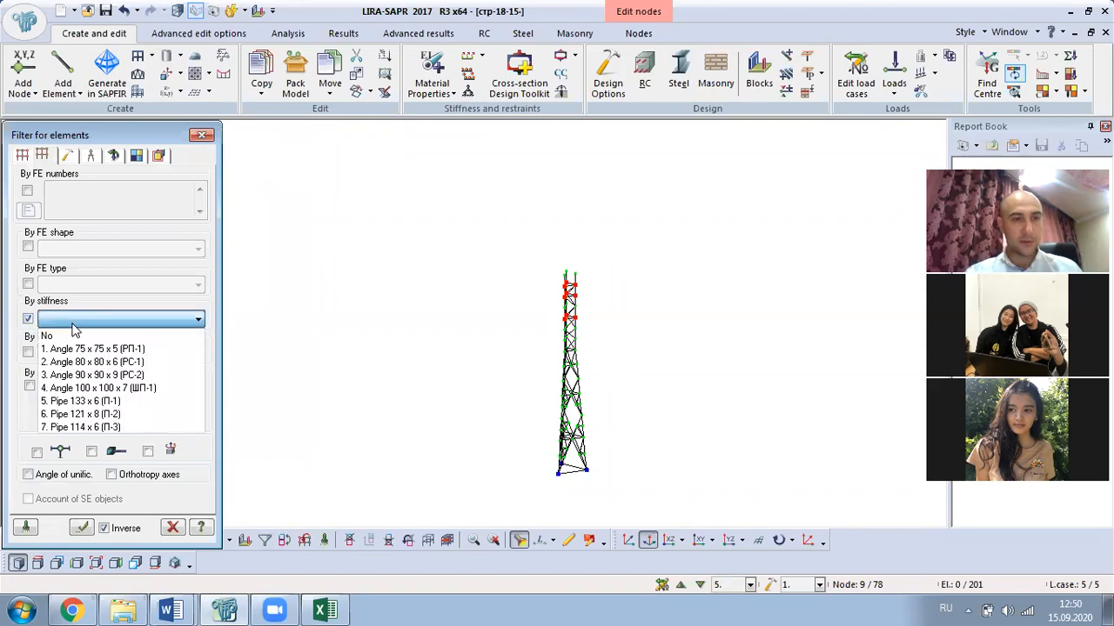
{"action": "left_click", "coordinate": [78, 401]}
{"action": "left_click", "coordinate": [81, 528]}
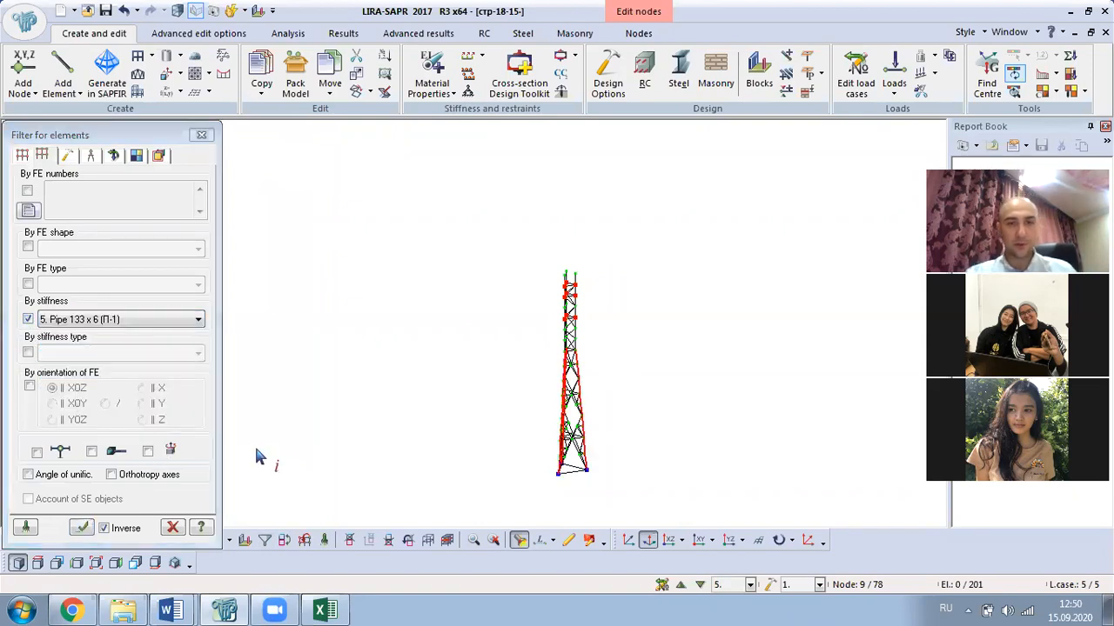
{"action": "middle_click_drag", "start_coordinate": [424, 328], "coordinate": [359, 392]}
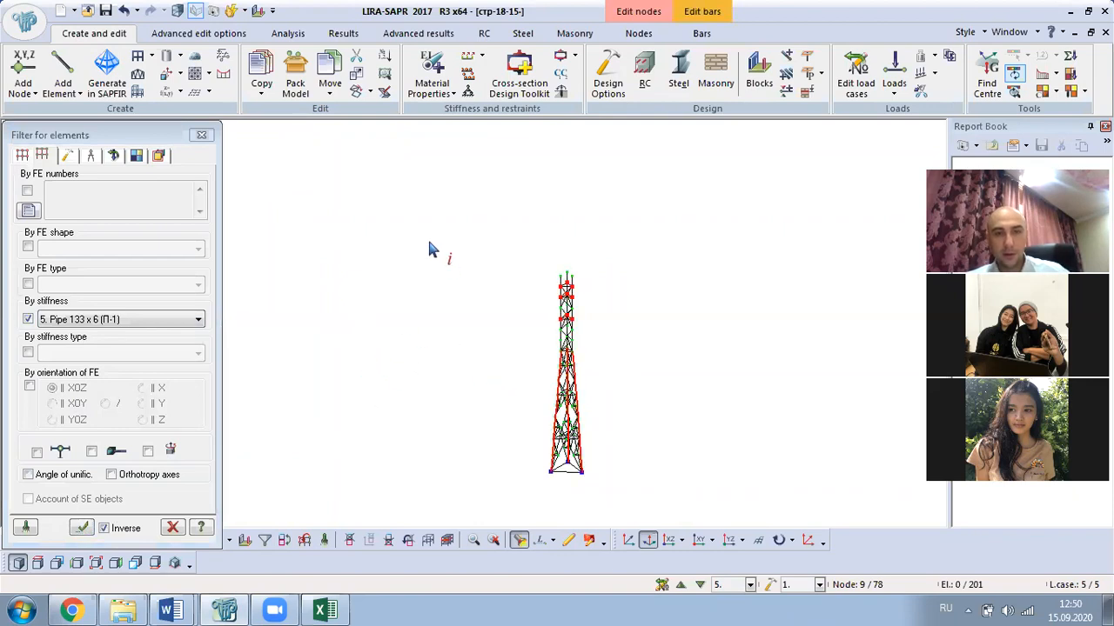
{"action": "right_click", "coordinate": [429, 243]}
{"action": "left_click", "coordinate": [496, 293]}
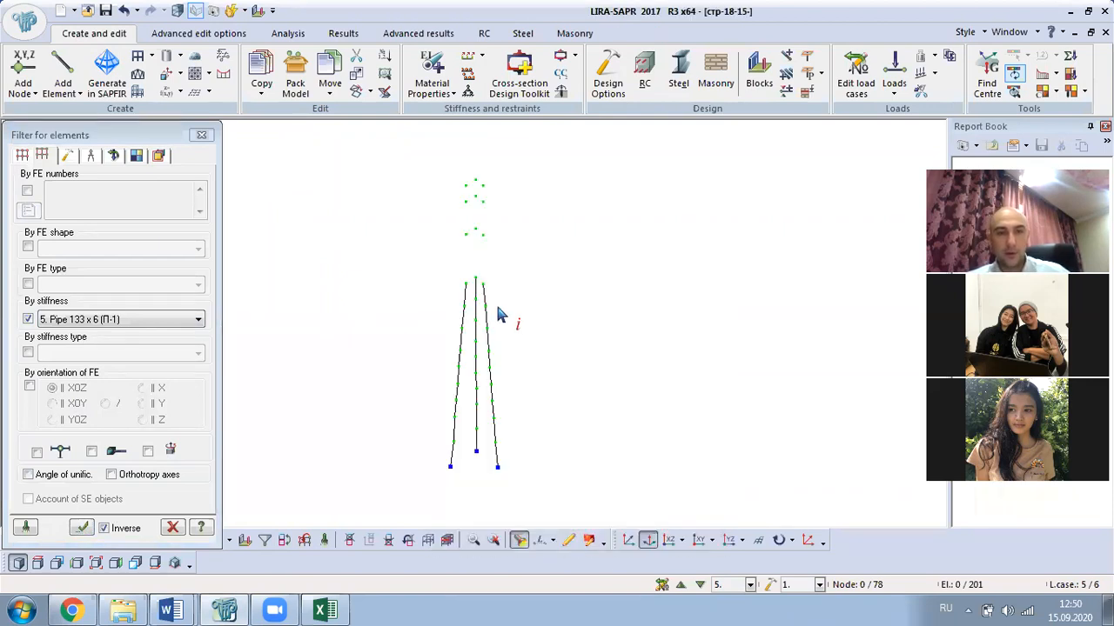
{"action": "middle_click_drag", "start_coordinate": [532, 406], "coordinate": [540, 506]}
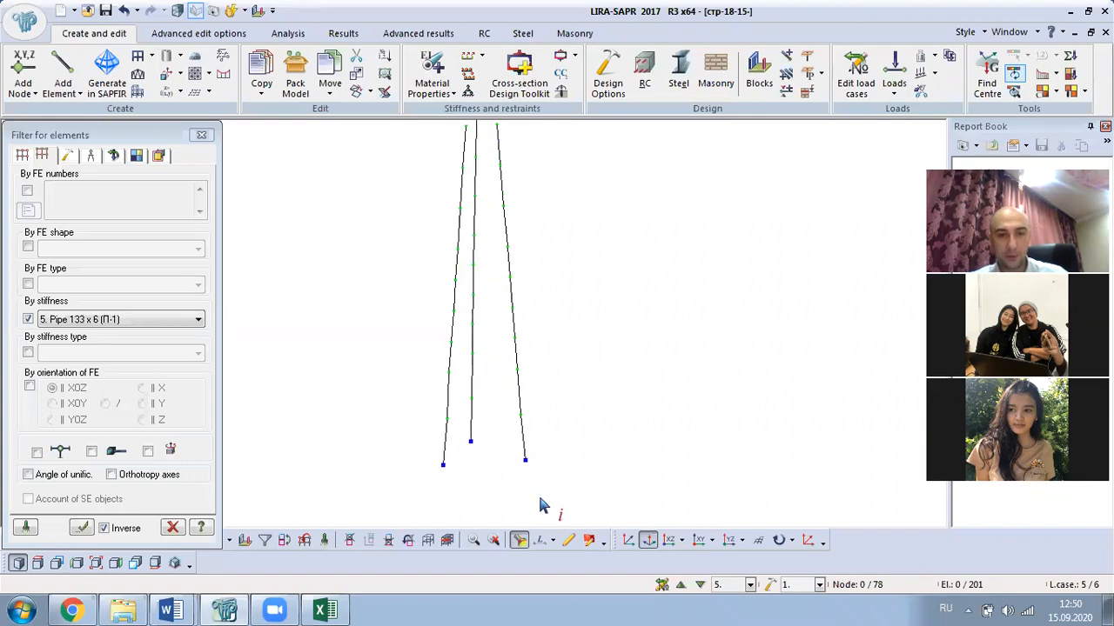
- Inspect node 10, node 9 and a left-leg node on the tower legs
{"action": "left_click", "coordinate": [452, 348]}
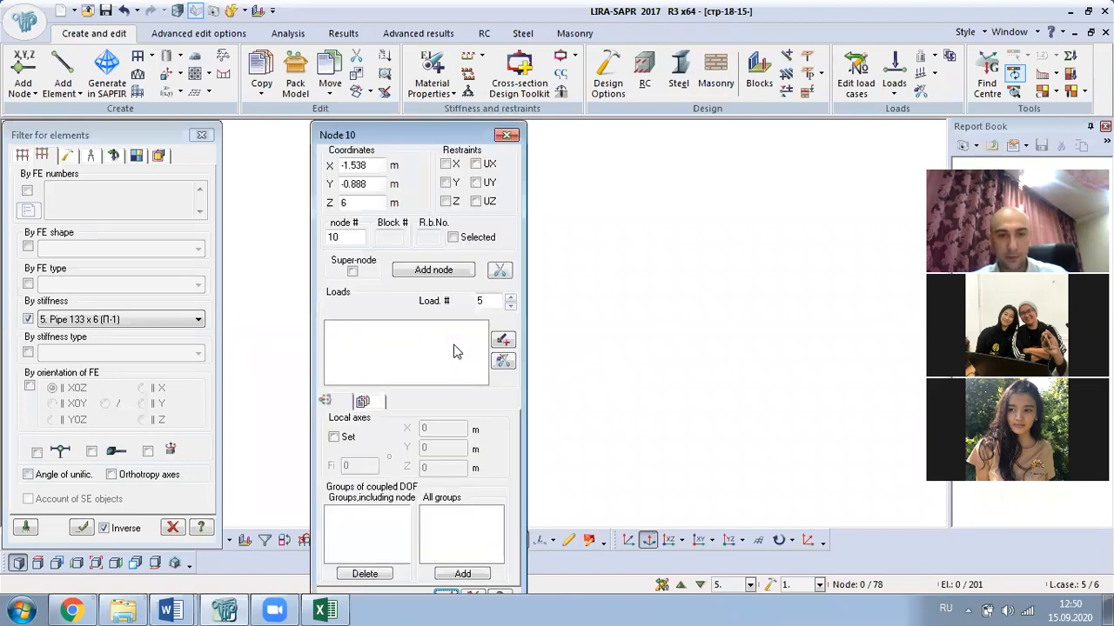
{"action": "left_click", "coordinate": [505, 137]}
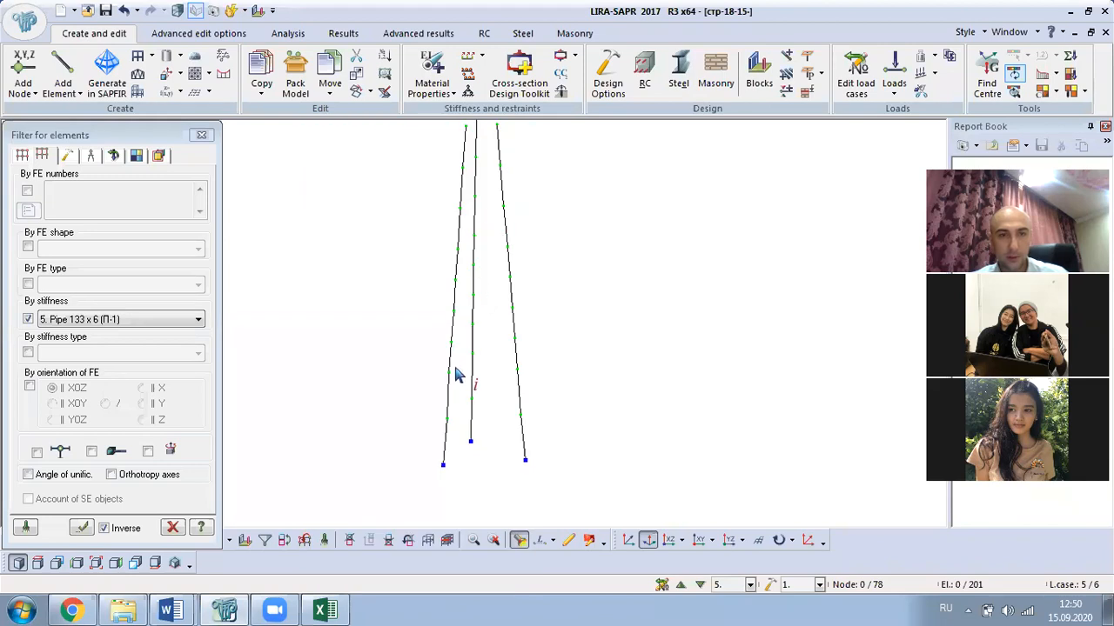
{"action": "left_click", "coordinate": [472, 360]}
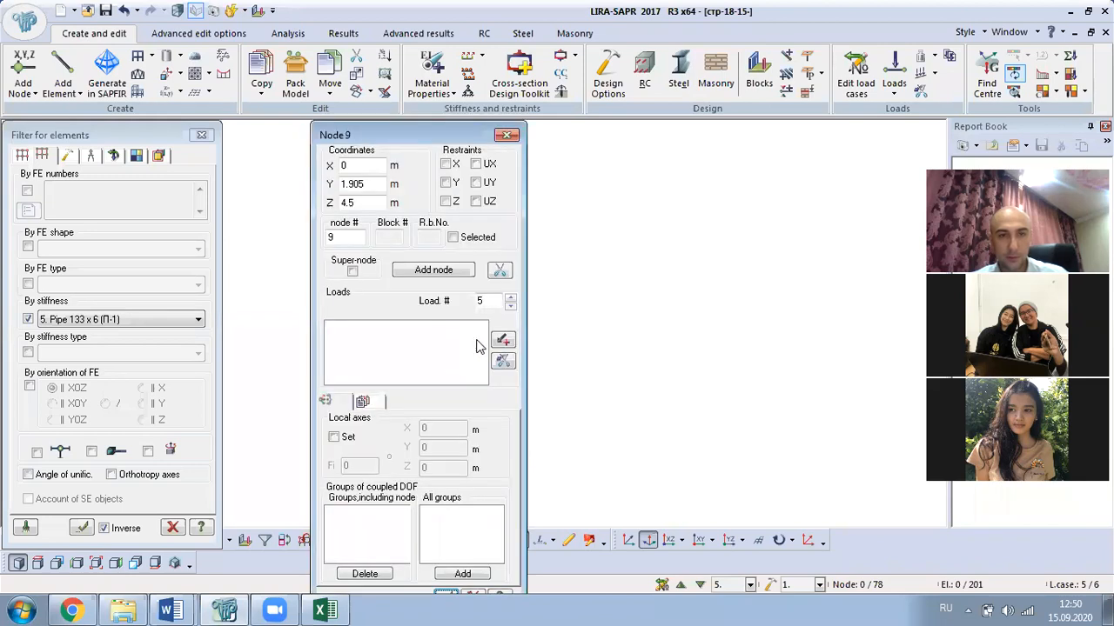
{"action": "left_click", "coordinate": [506, 135]}
{"action": "scroll", "coordinate": [515, 471], "scroll_direction": "up", "scroll_amount": 1}
{"action": "left_click", "coordinate": [431, 352]}
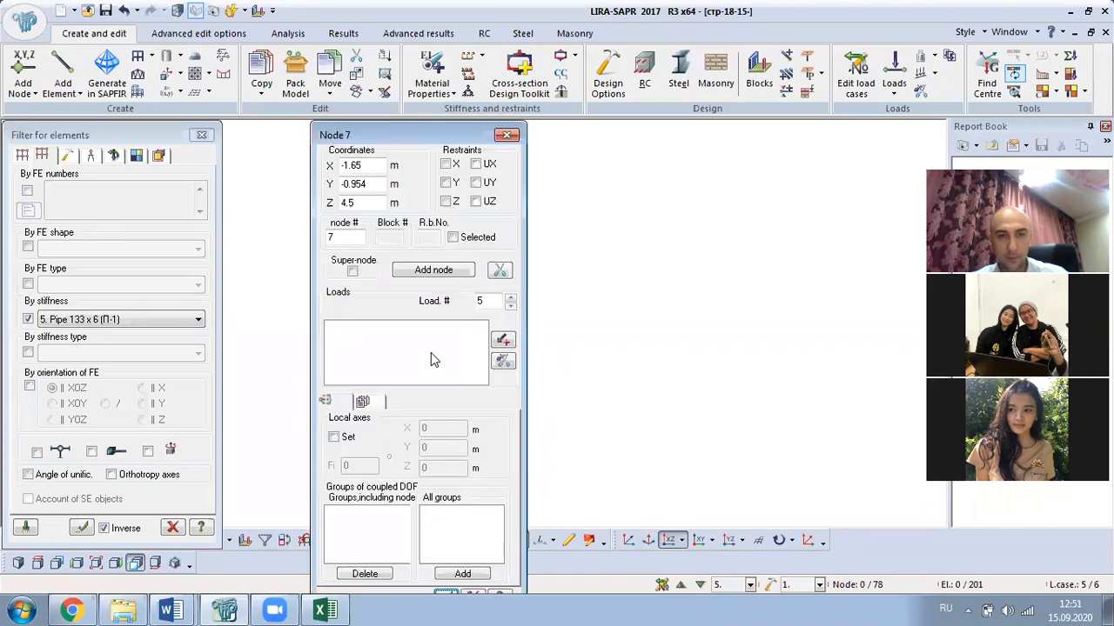
{"action": "left_click", "coordinate": [510, 135]}
- Close the element filter and box-select the bars at the bottom of the tower
{"action": "left_click", "coordinate": [186, 136]}
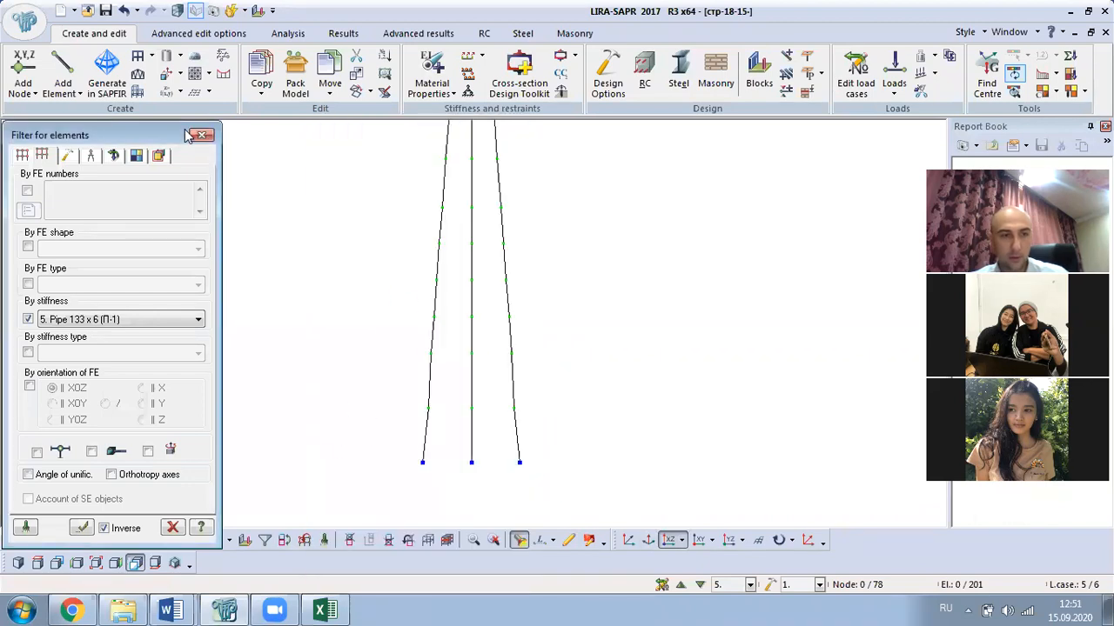
{"action": "left_click", "coordinate": [201, 136]}
{"action": "left_click", "coordinate": [38, 540]}
{"action": "left_click", "coordinate": [87, 540]}
{"action": "left_click_drag", "start_coordinate": [537, 373], "coordinate": [328, 486]}
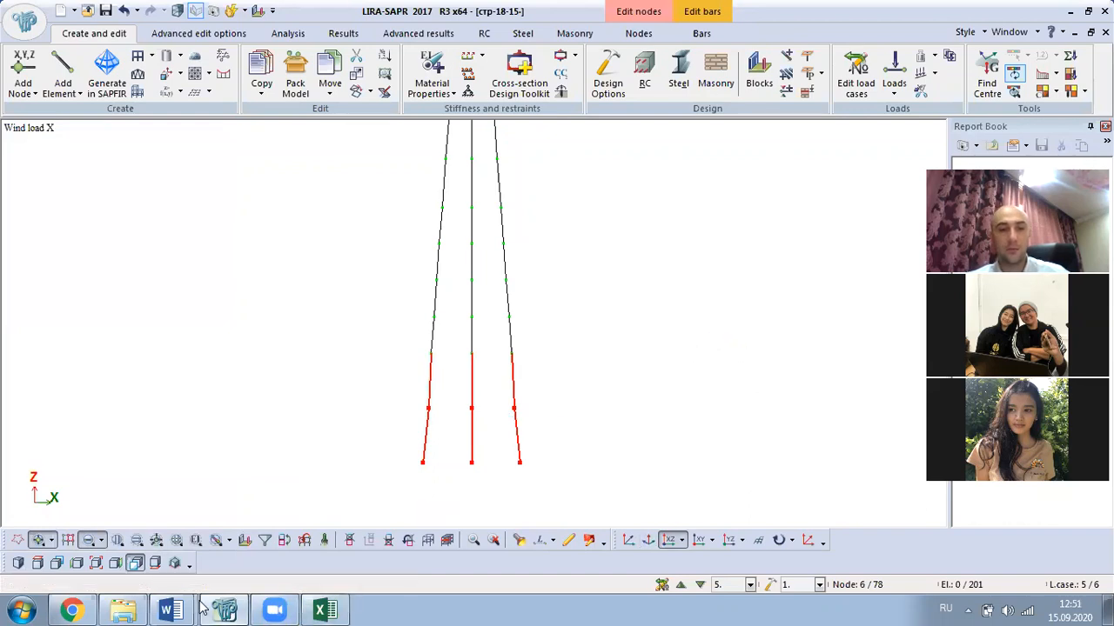
- Select the value 0.00292293 in the Word tower calculation table and return to LIRA-SAPR
{"action": "left_click", "coordinate": [170, 609]}
{"action": "left_click", "coordinate": [192, 546]}
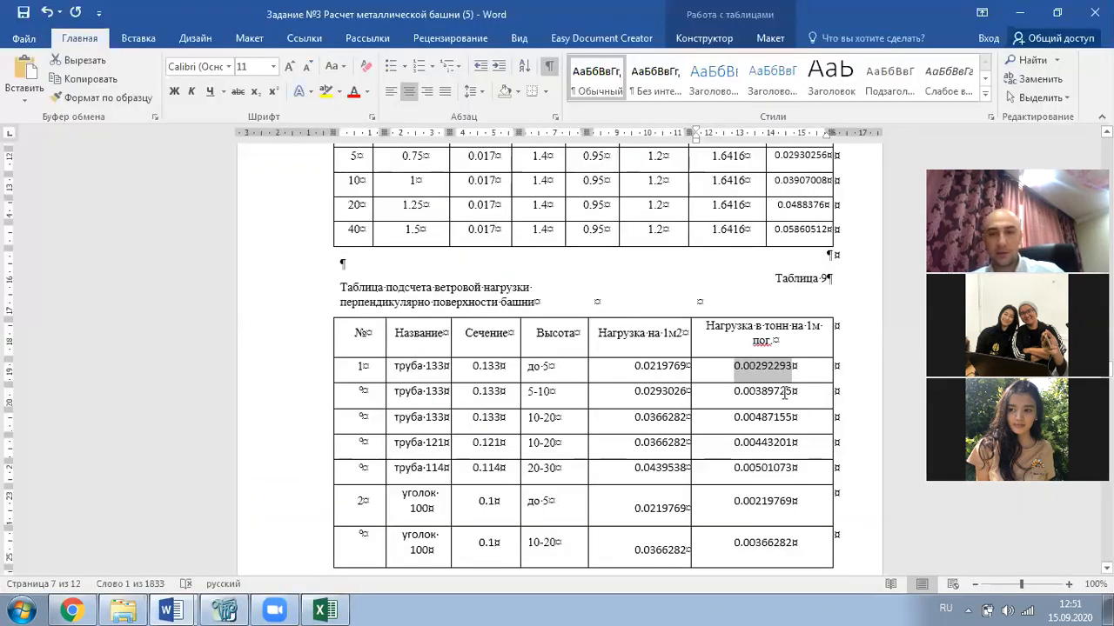
{"action": "left_click", "coordinate": [755, 365]}
{"action": "left_click_drag", "start_coordinate": [804, 367], "coordinate": [730, 371]}
{"action": "key", "text": "ctrl+c"}
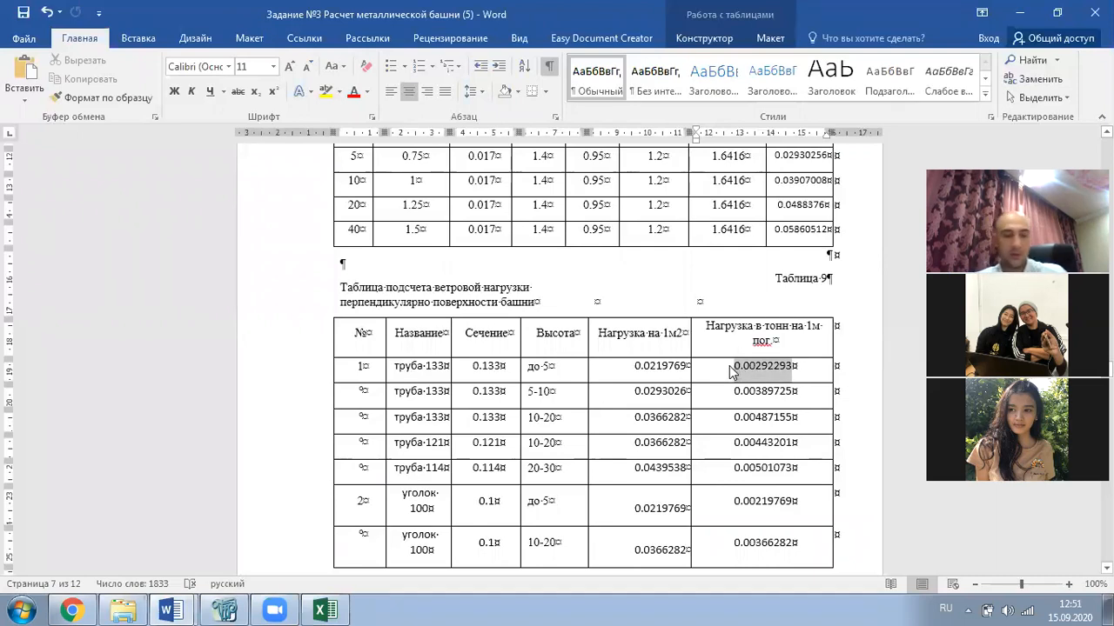
{"action": "key", "text": "alt+Tab"}
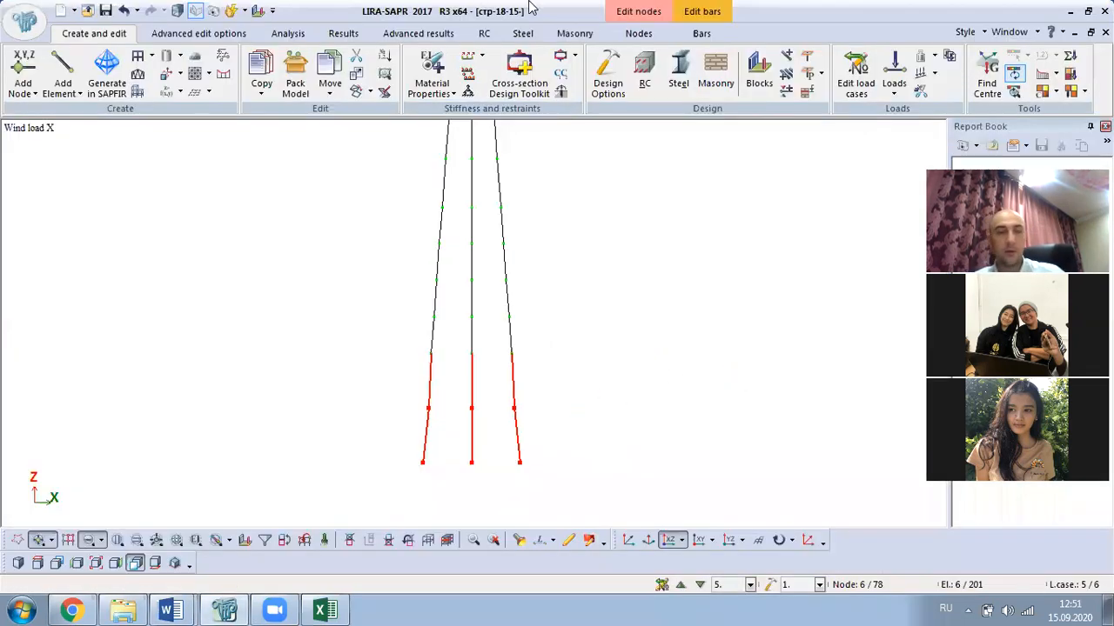
- Apply a uniform global X load of 0.00292293 kN/m to the selected bottom bars
{"action": "left_click", "coordinate": [894, 74]}
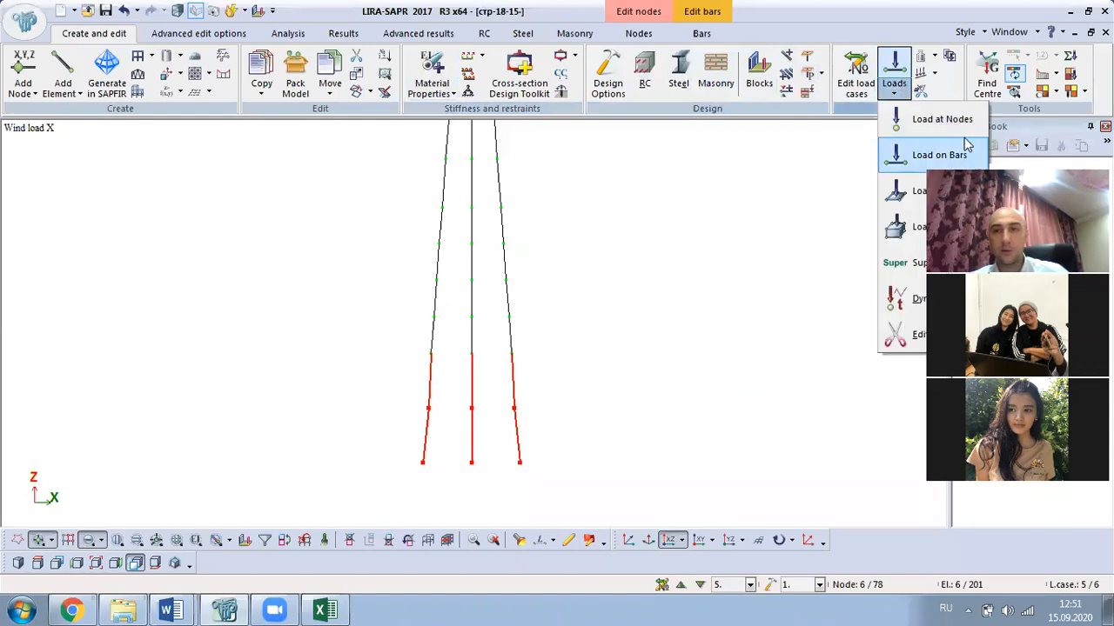
{"action": "left_click", "coordinate": [939, 157]}
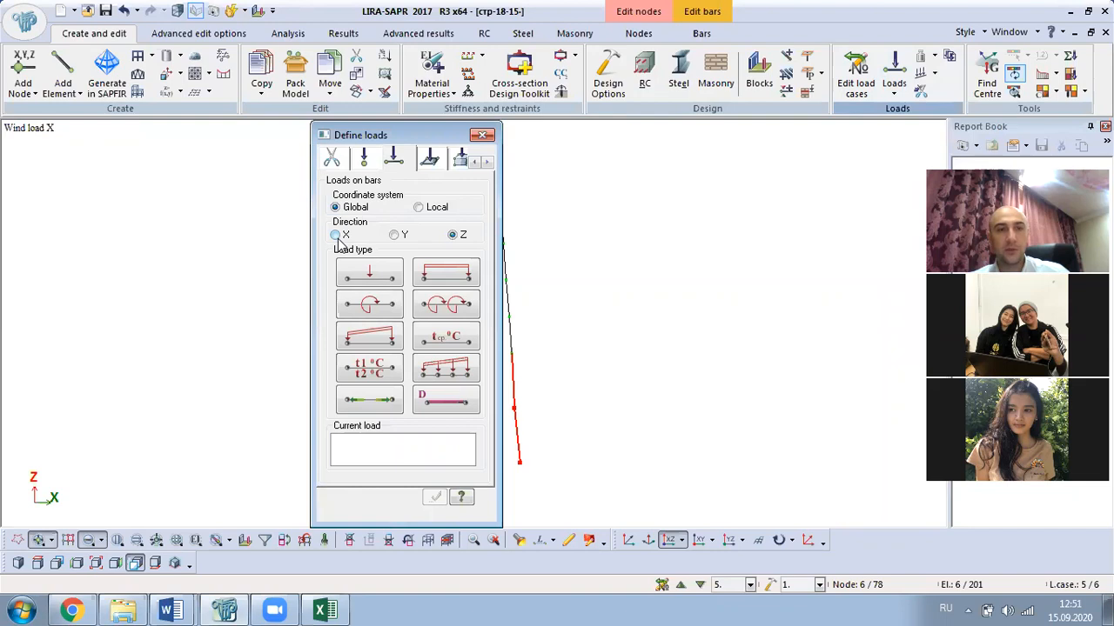
{"action": "left_click", "coordinate": [448, 275]}
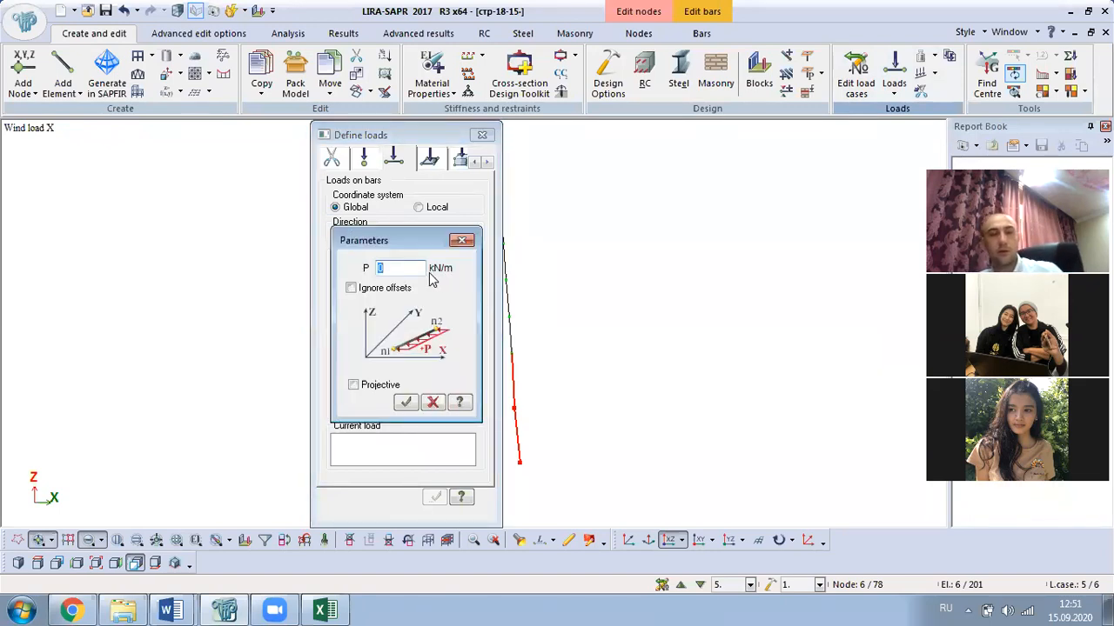
{"action": "key", "text": "ctrl+v"}
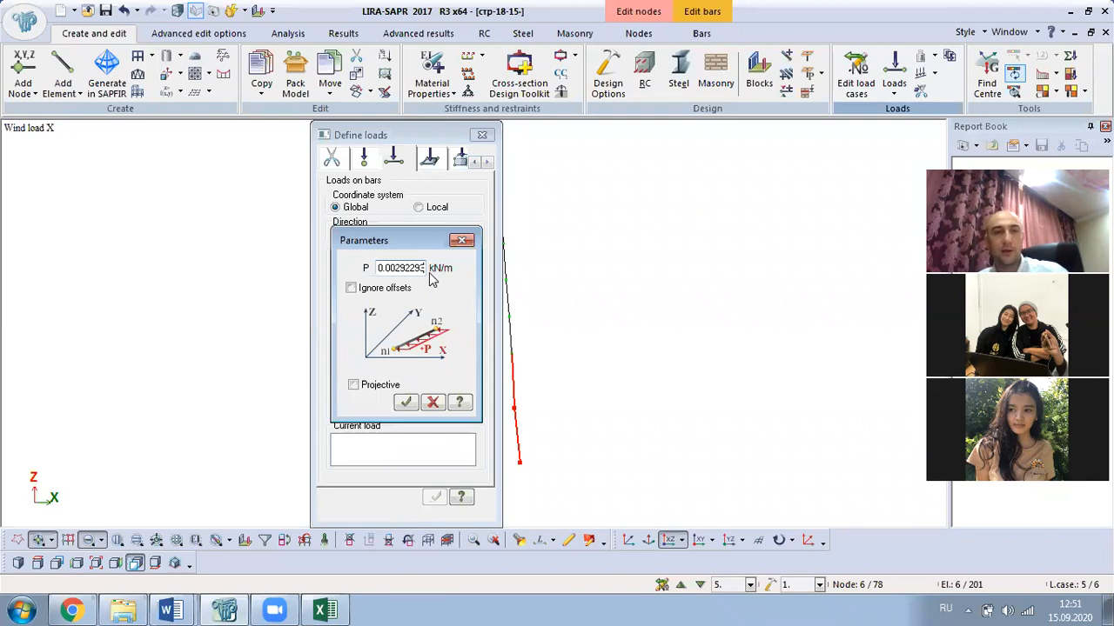
{"action": "left_click", "coordinate": [407, 402]}
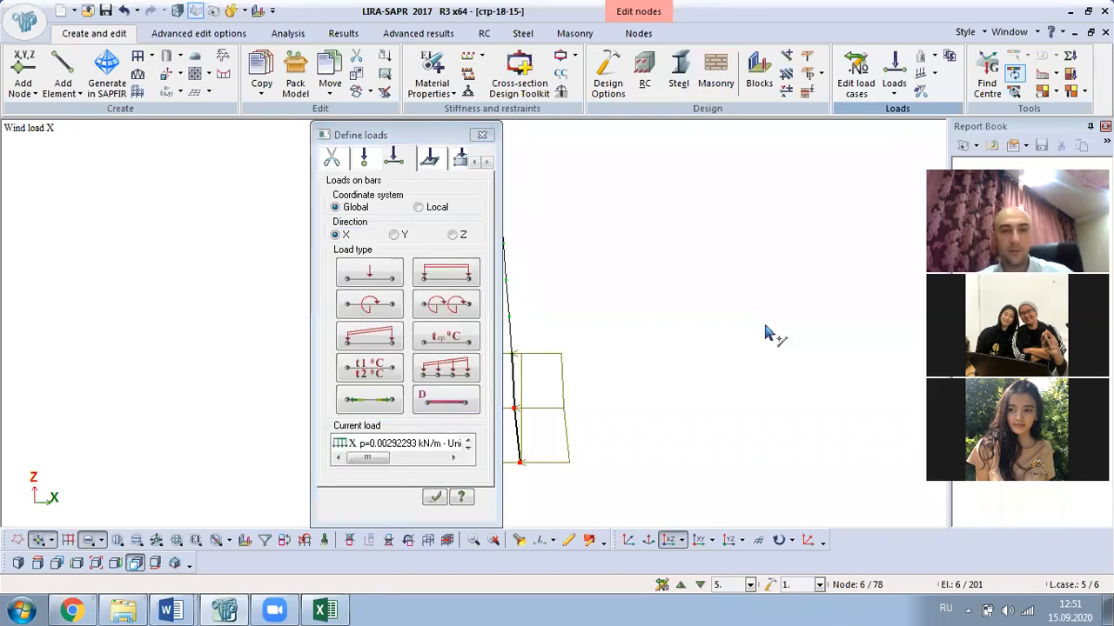
{"action": "scroll", "coordinate": [765, 333], "scroll_direction": "down", "scroll_amount": 3}
{"action": "middle_click_drag", "start_coordinate": [652, 365], "coordinate": [731, 341]}
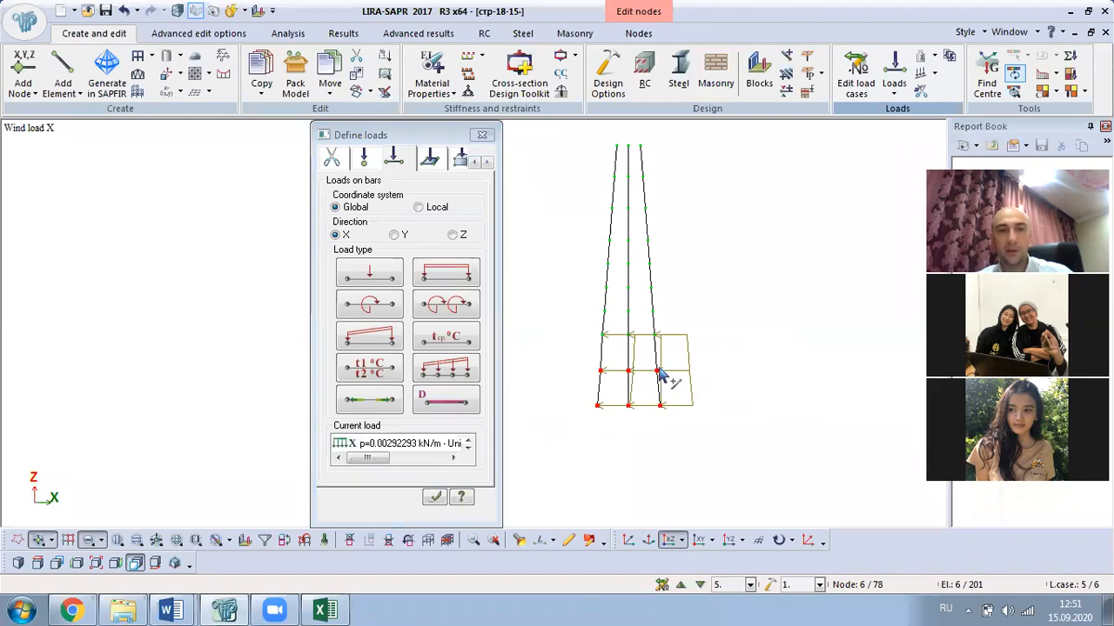
{"action": "scroll", "coordinate": [659, 367], "scroll_direction": "up", "scroll_amount": 2}
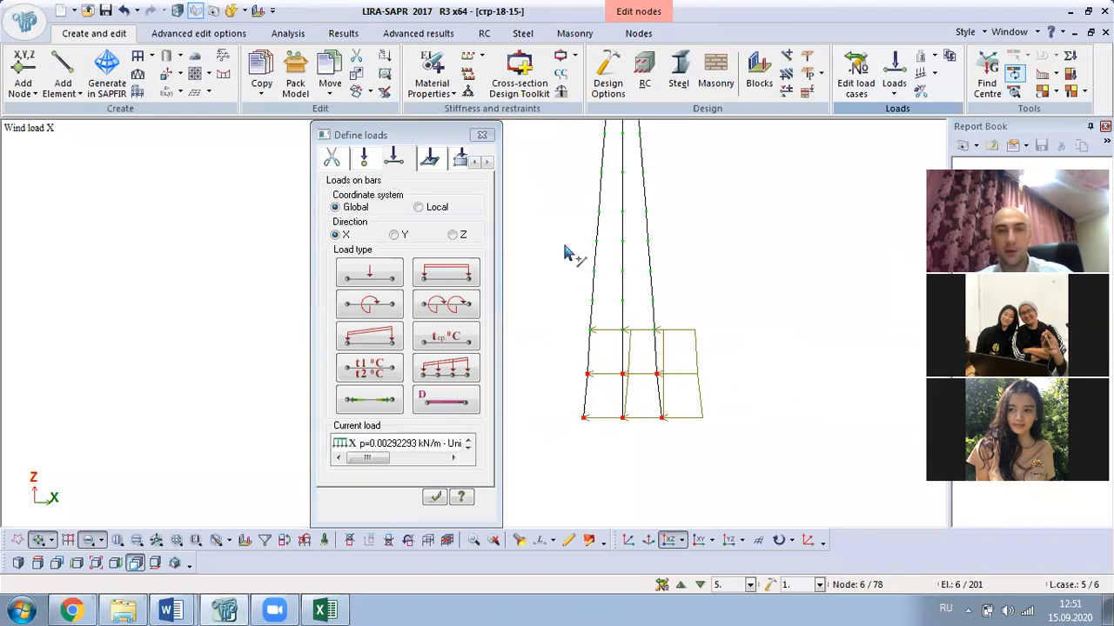
{"action": "left_click", "coordinate": [481, 136]}
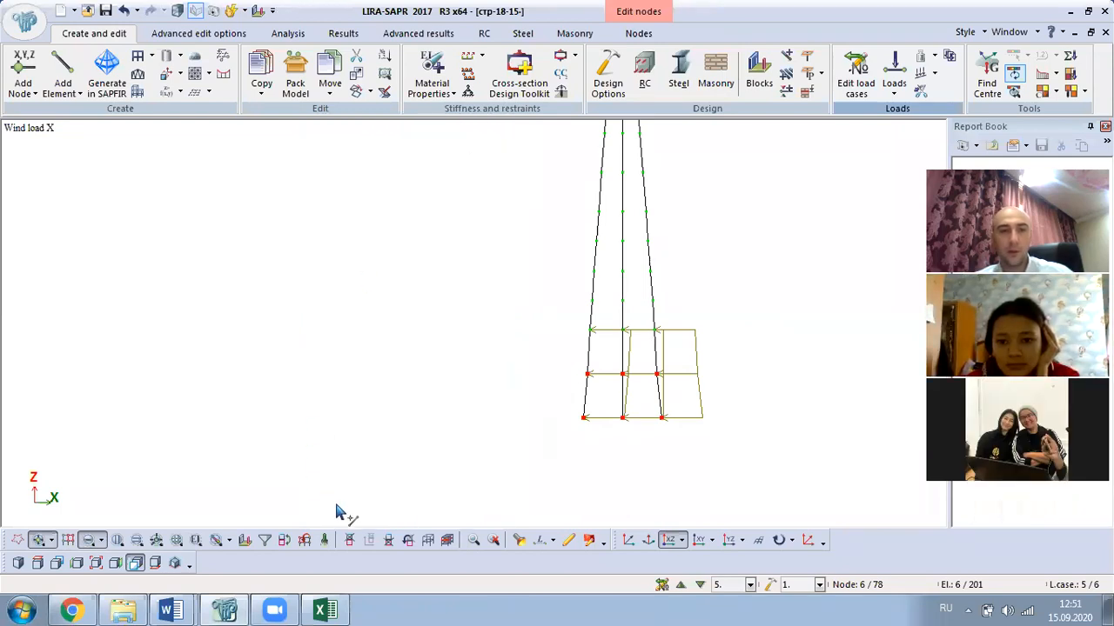
- Turn on node and element information and zoom to the lower tower
{"action": "left_click", "coordinate": [519, 540]}
{"action": "scroll", "coordinate": [674, 303], "scroll_direction": "up", "scroll_amount": 4}
{"action": "middle_click_drag", "start_coordinate": [645, 313], "coordinate": [553, 439]}
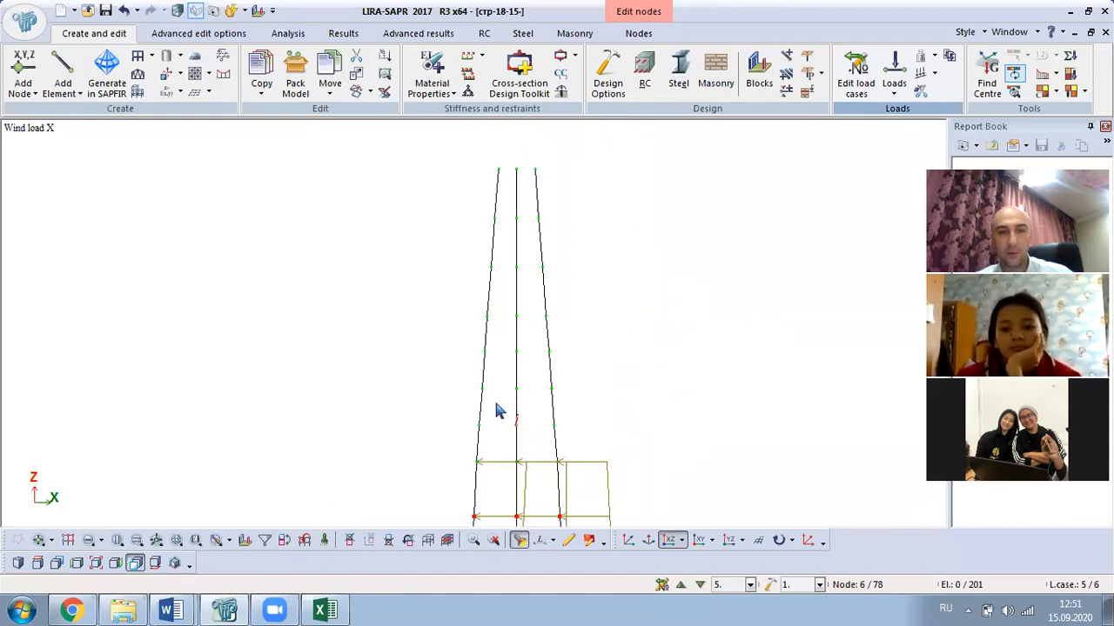
- Check a left-leg node, then box-select the tower bars just above the loaded base
{"action": "left_click", "coordinate": [485, 357]}
{"action": "left_click", "coordinate": [506, 136]}
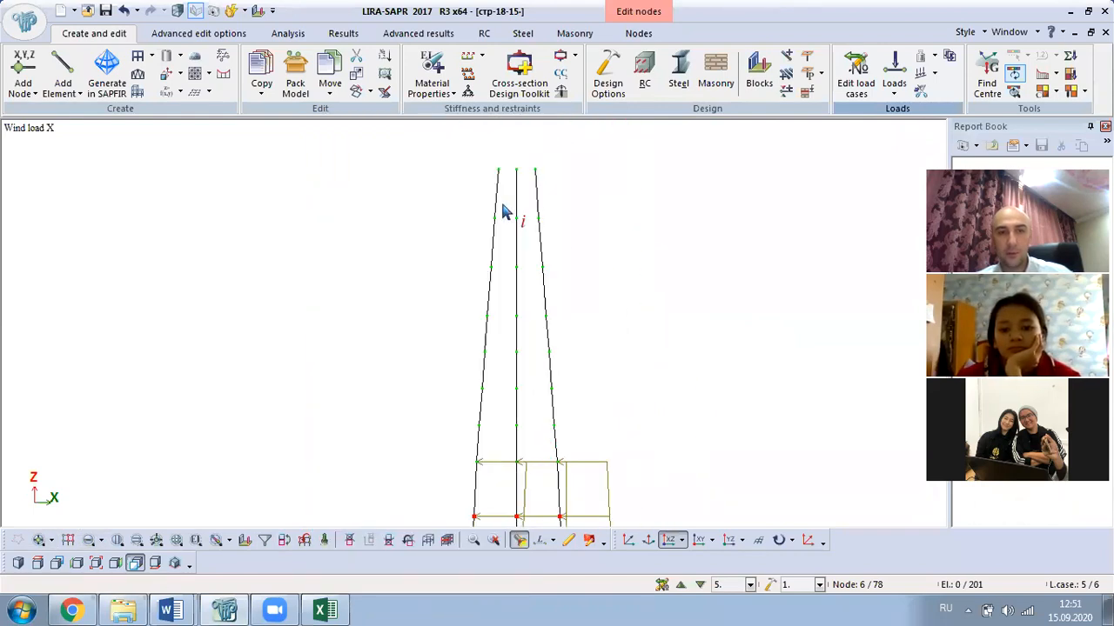
{"action": "left_click", "coordinate": [39, 541]}
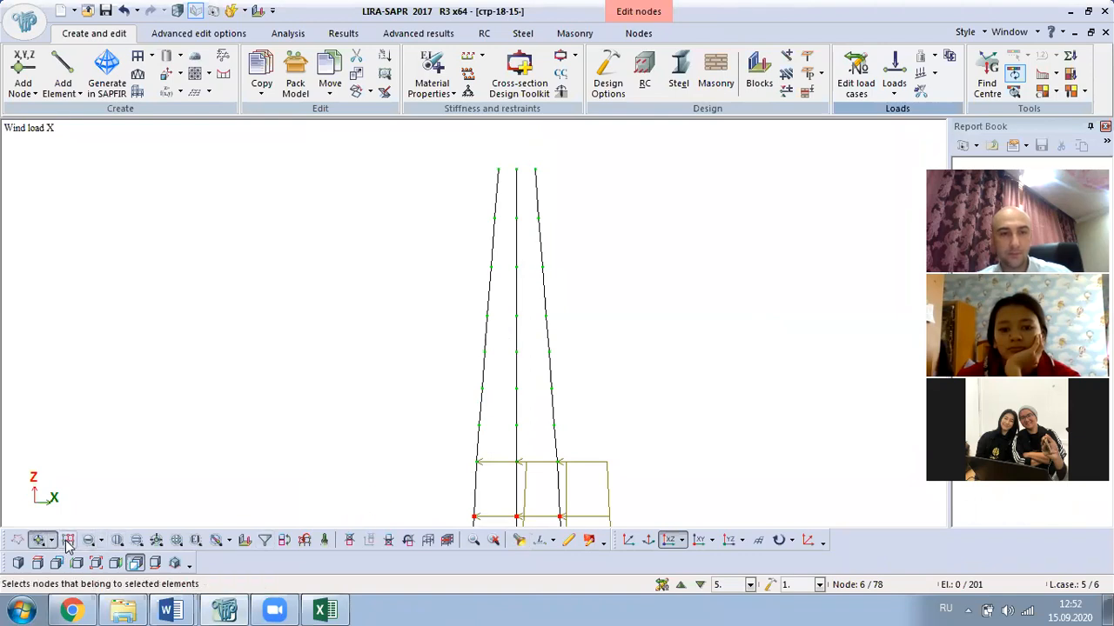
{"action": "left_click", "coordinate": [88, 541]}
{"action": "left_click_drag", "start_coordinate": [594, 378], "coordinate": [424, 451]}
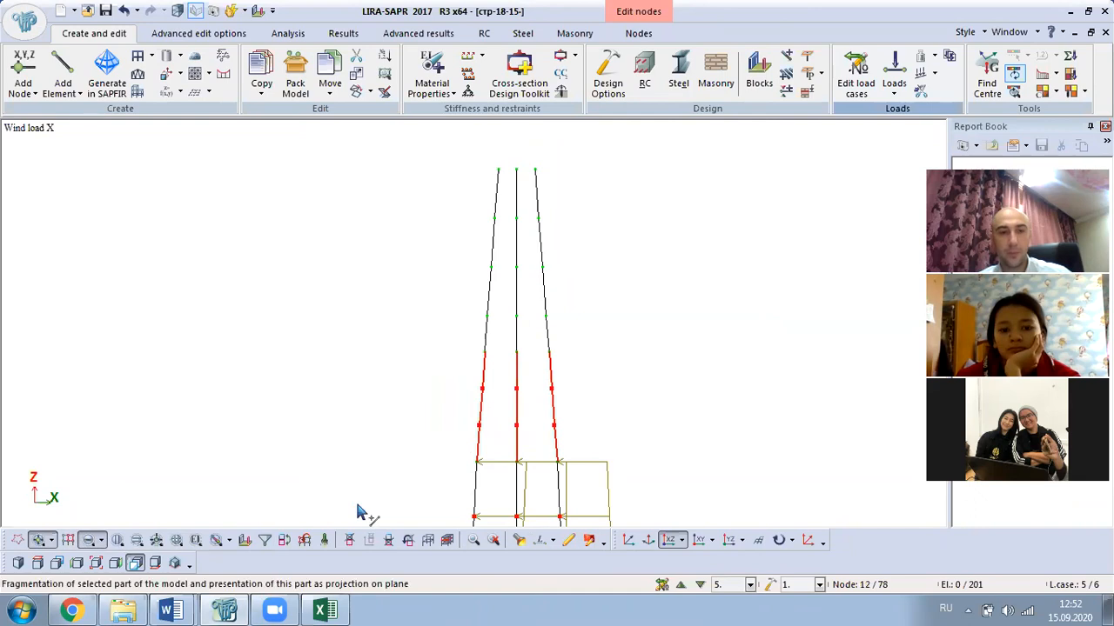
- Select 0.00389725 in the Word table's second row and return to LIRA-SAPR
{"action": "mouse_move", "coordinate": [178, 607]}
{"action": "left_click", "coordinate": [188, 548]}
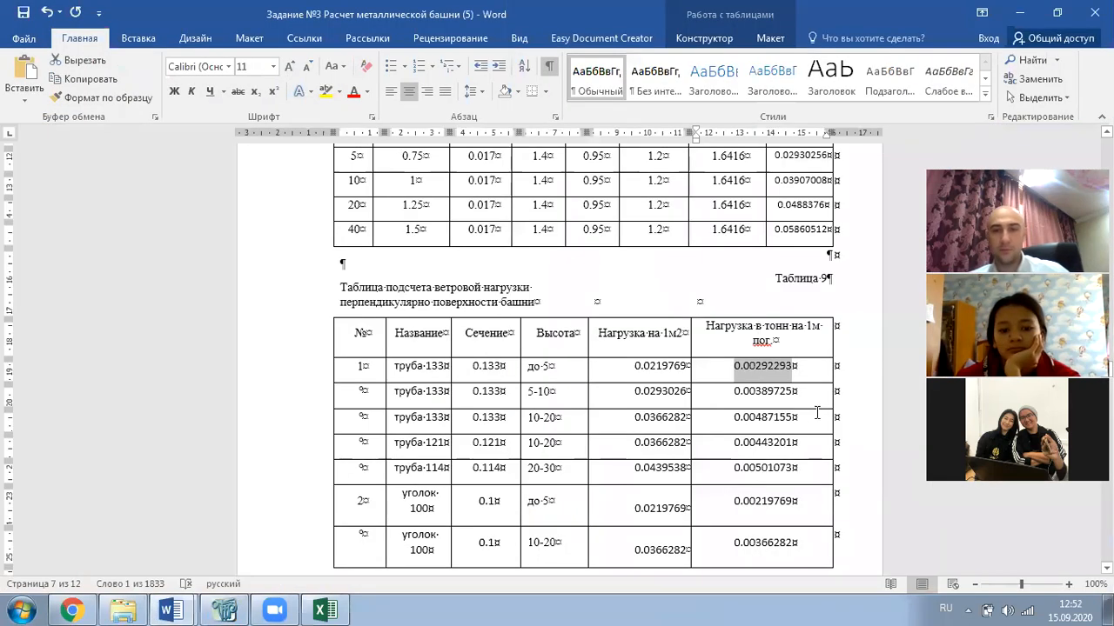
{"action": "left_click_drag", "start_coordinate": [796, 396], "coordinate": [704, 389]}
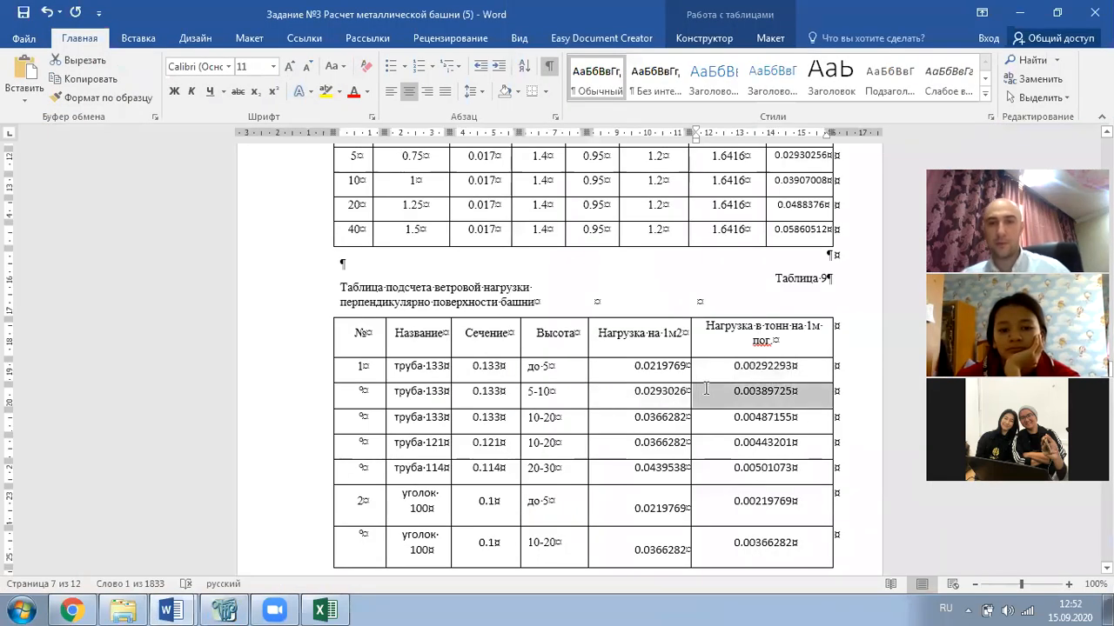
{"action": "left_click", "coordinate": [768, 402]}
{"action": "double_click", "coordinate": [784, 396]}
{"action": "key", "text": "ctrl+c"}
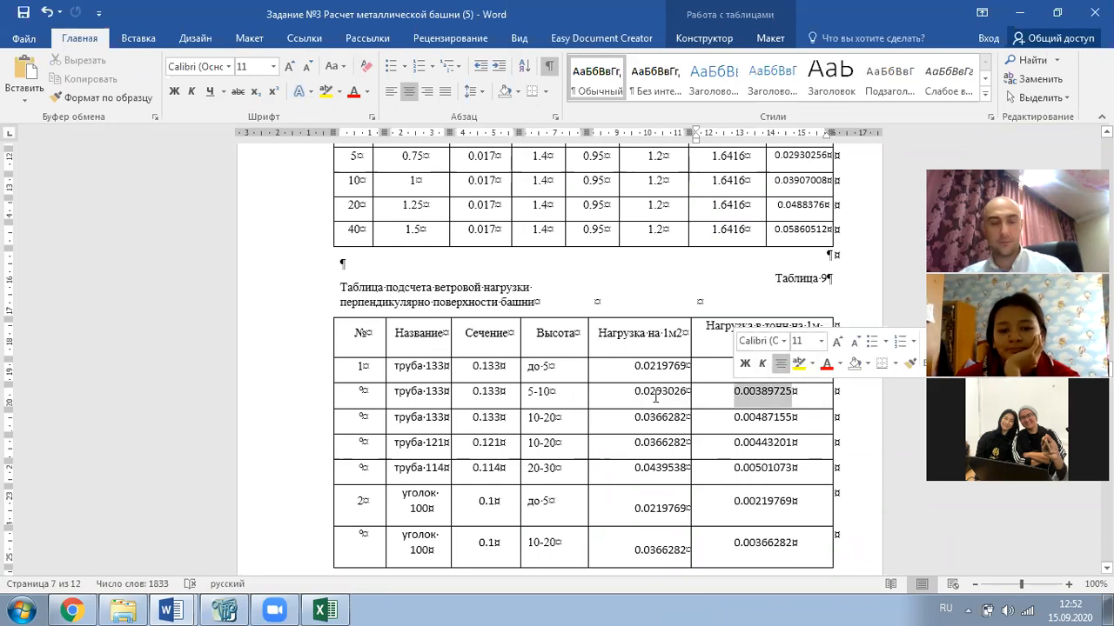
{"action": "key", "text": "alt+Tab"}
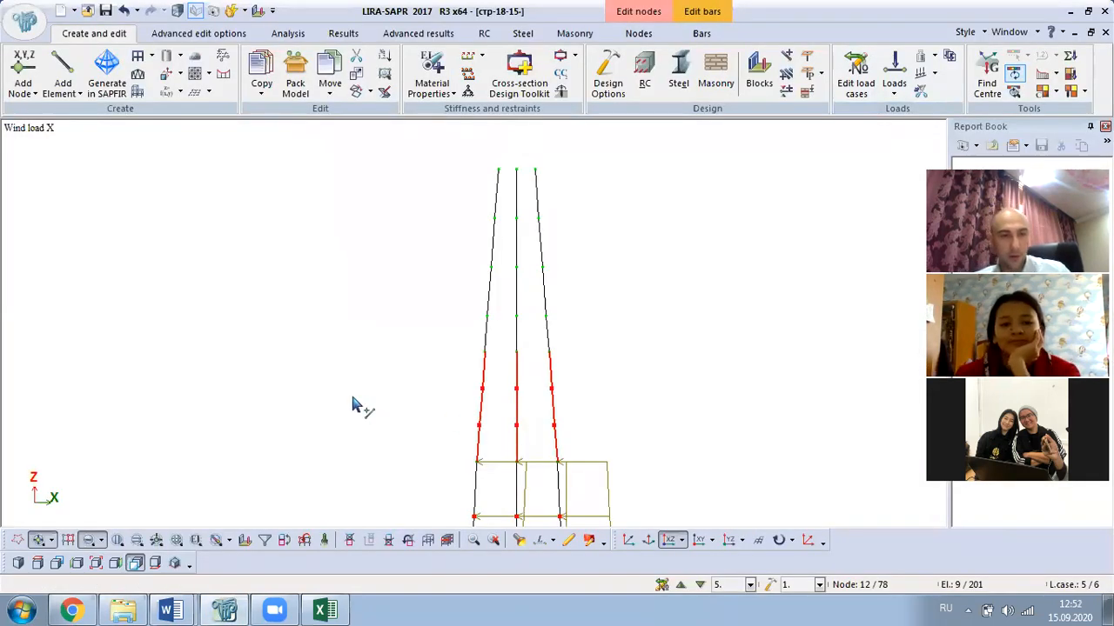
- Apply a uniform X-direction load of 0.00389725 kN/m to the selected second tower band
{"action": "left_click", "coordinate": [894, 80]}
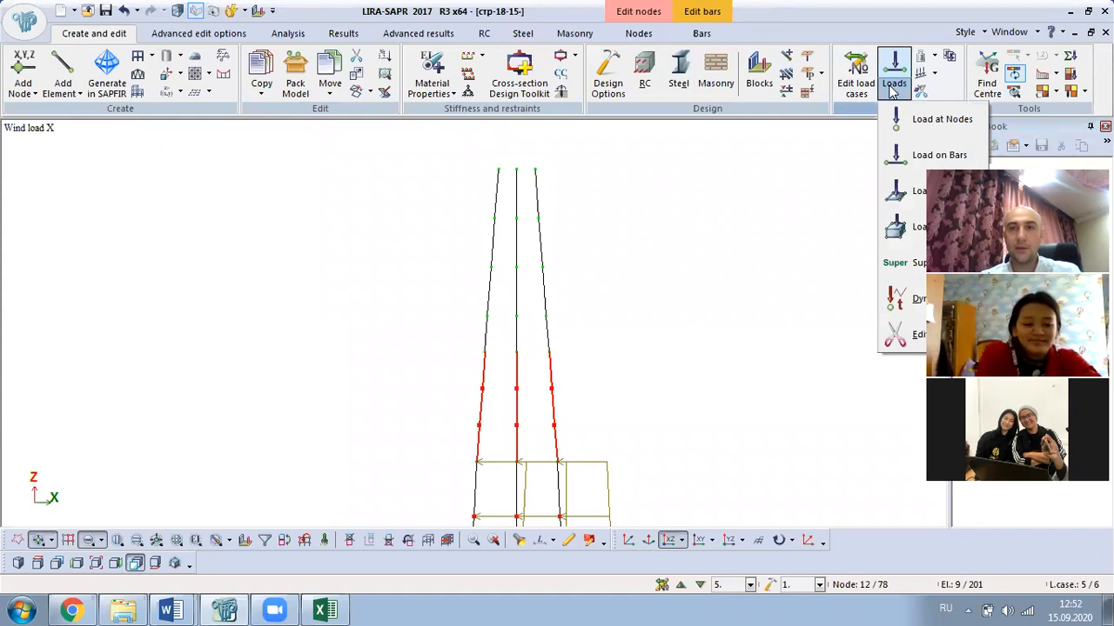
{"action": "left_click", "coordinate": [938, 155]}
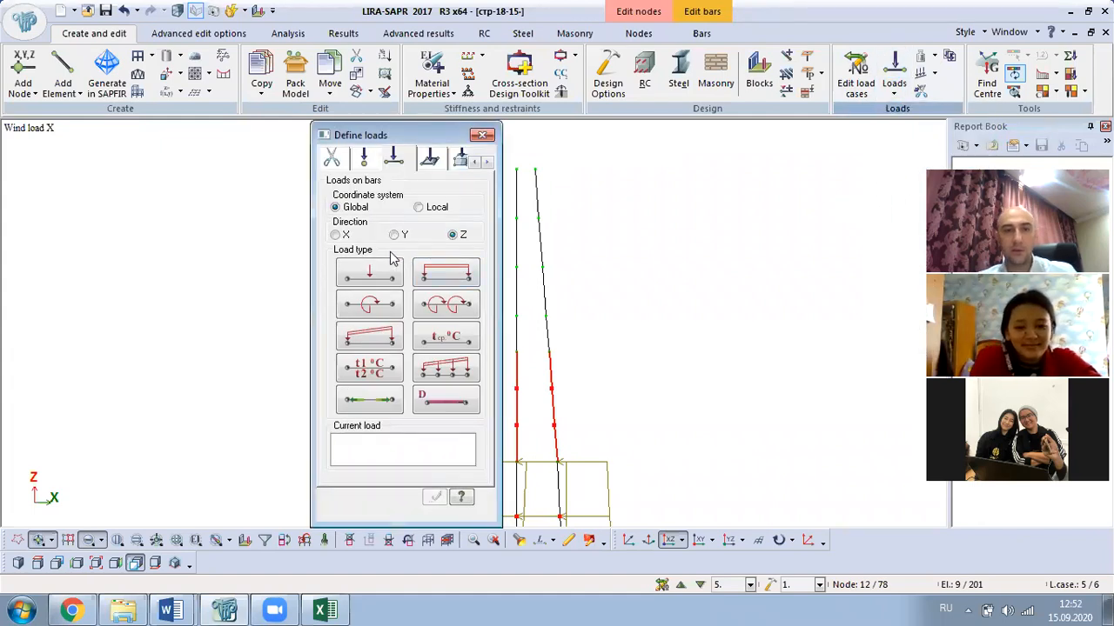
{"action": "left_click", "coordinate": [345, 241]}
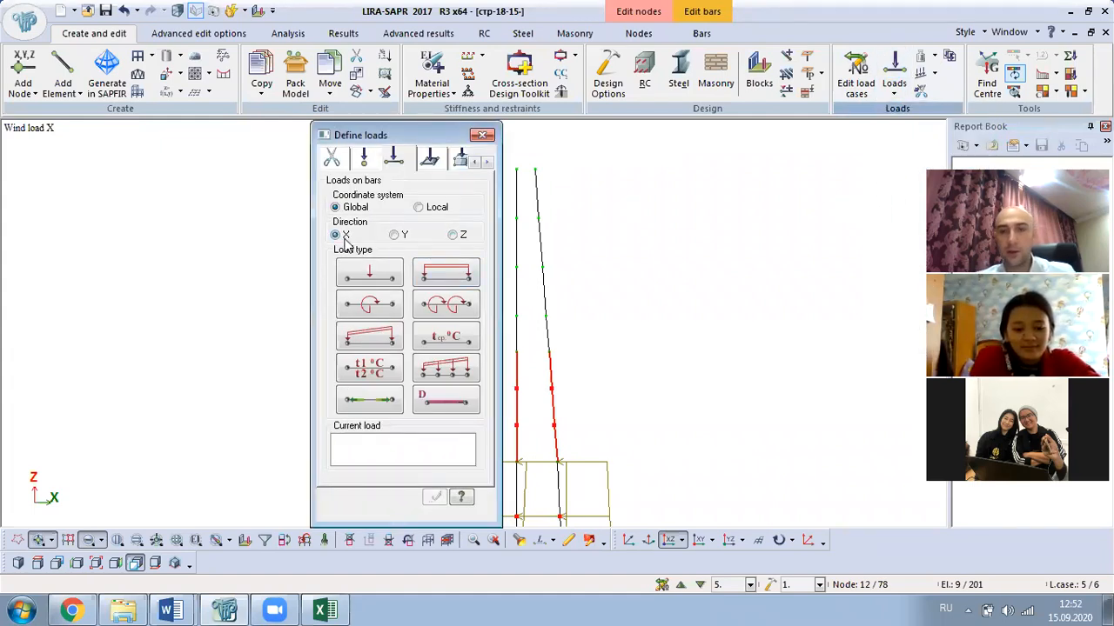
{"action": "left_click", "coordinate": [447, 275]}
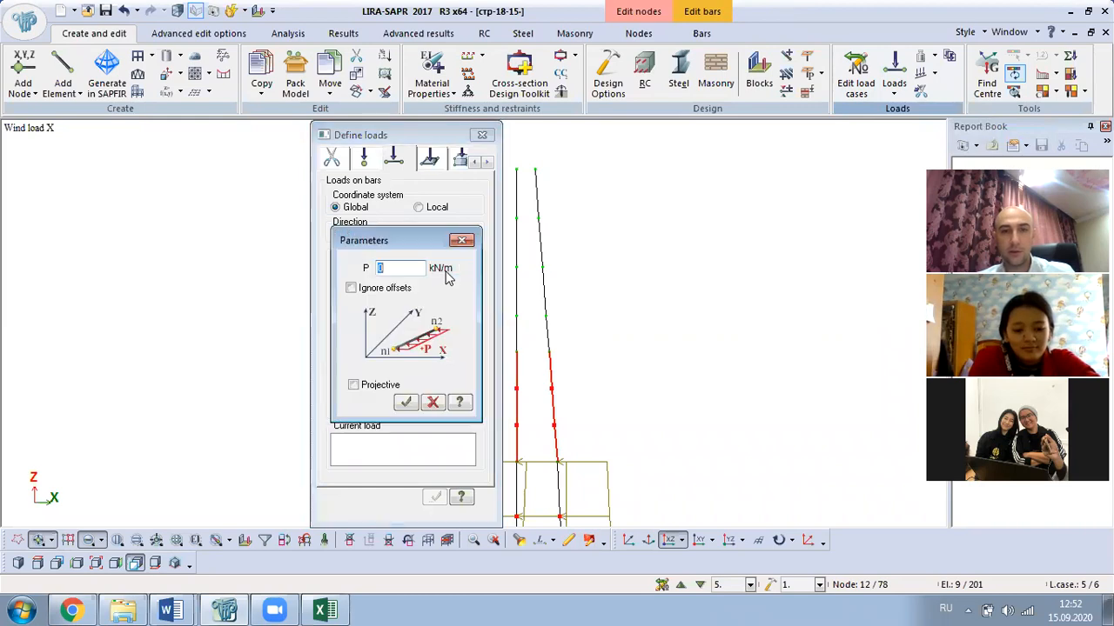
{"action": "key", "text": "ctrl+v"}
{"action": "left_click", "coordinate": [406, 402]}
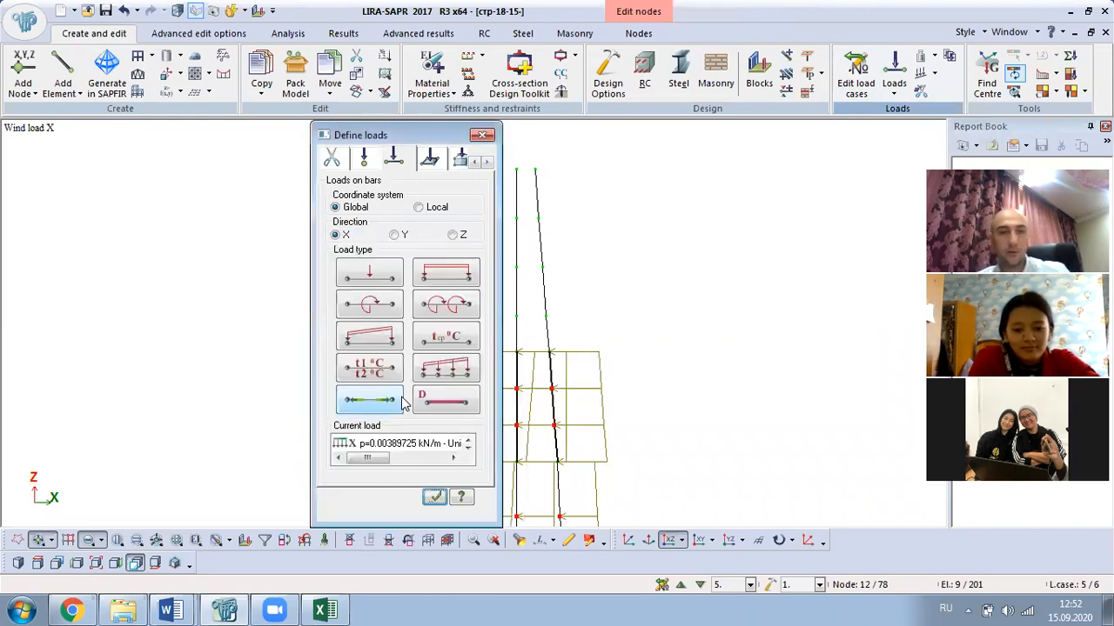
{"action": "left_click", "coordinate": [483, 135]}
{"action": "scroll", "coordinate": [579, 293], "scroll_direction": "up", "scroll_amount": 5}
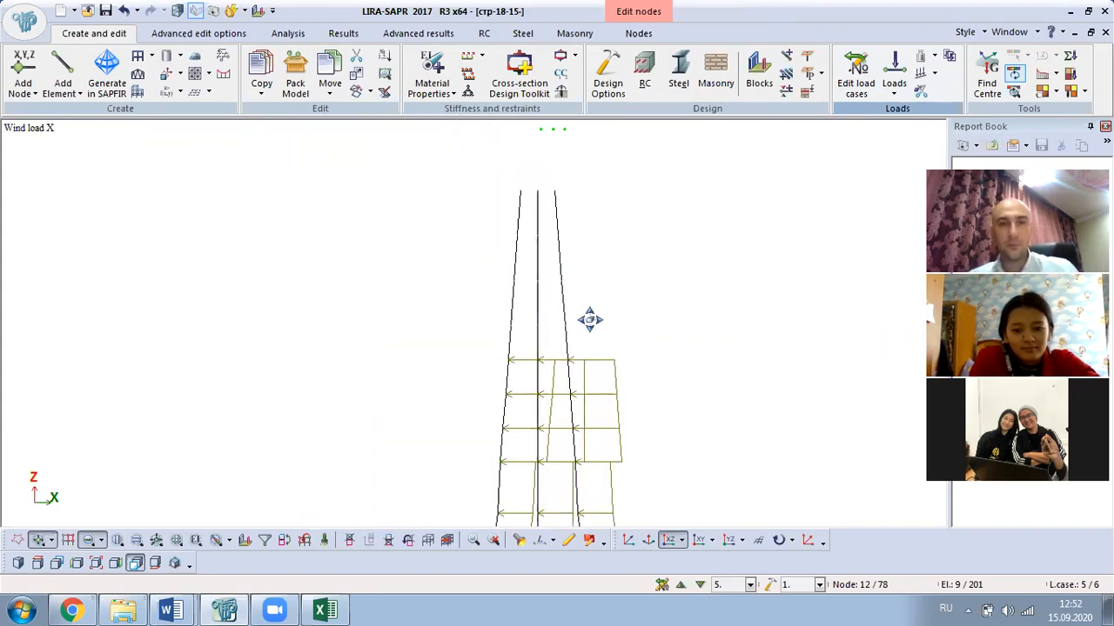
- Inspect node 28 at the mast top and box-select the upper mast bars
{"action": "left_click", "coordinate": [518, 540]}
{"action": "left_click", "coordinate": [513, 228]}
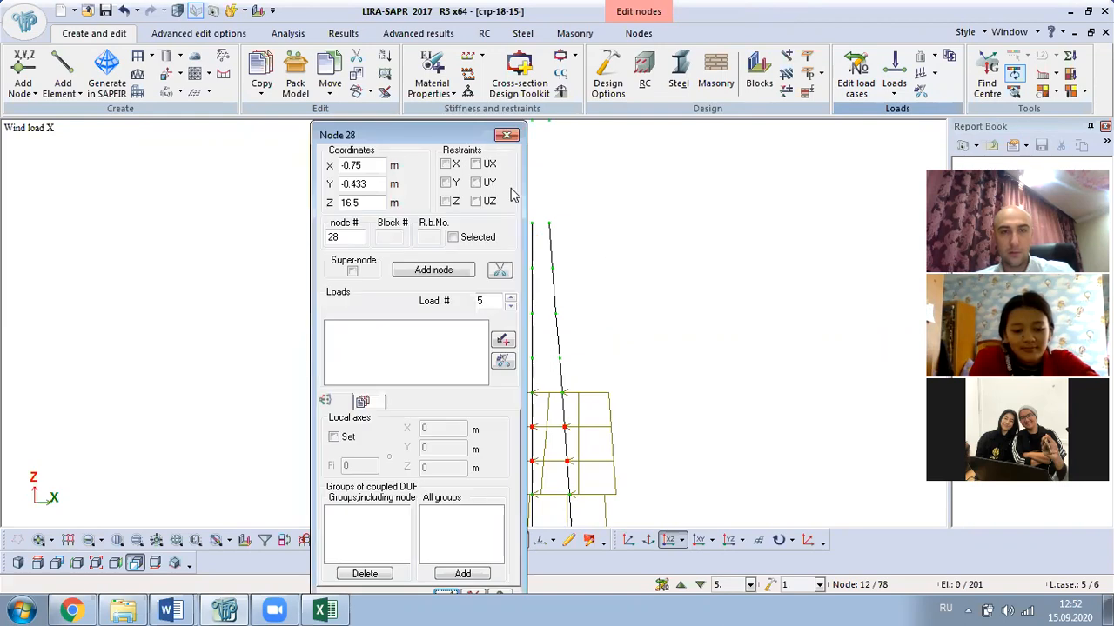
{"action": "left_click", "coordinate": [505, 136]}
{"action": "left_click", "coordinate": [38, 540]}
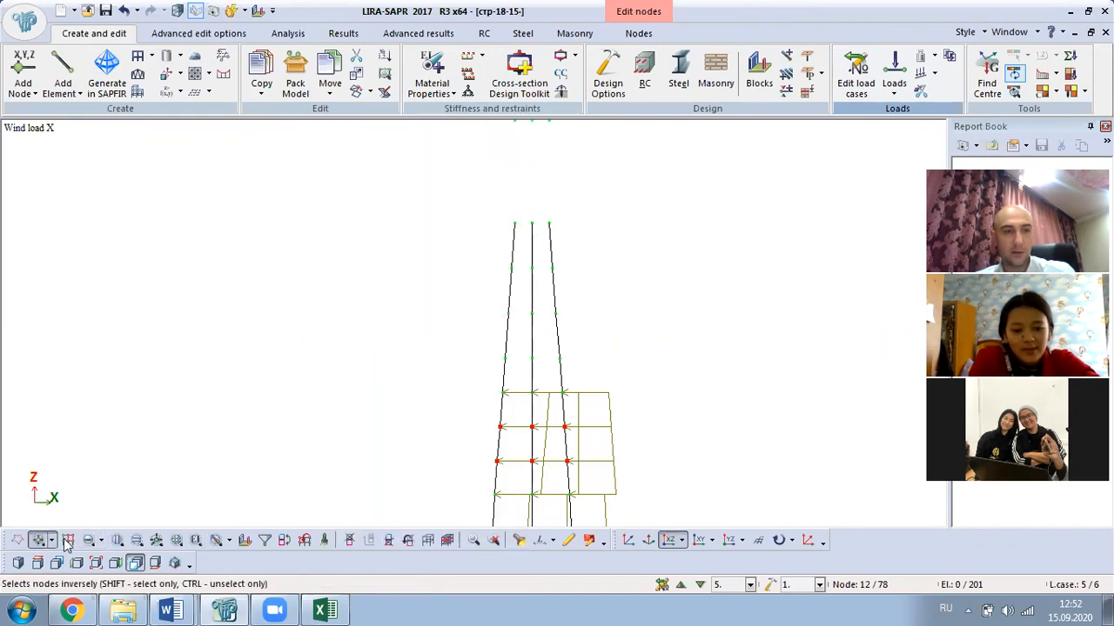
{"action": "left_click_drag", "start_coordinate": [652, 213], "coordinate": [461, 345]}
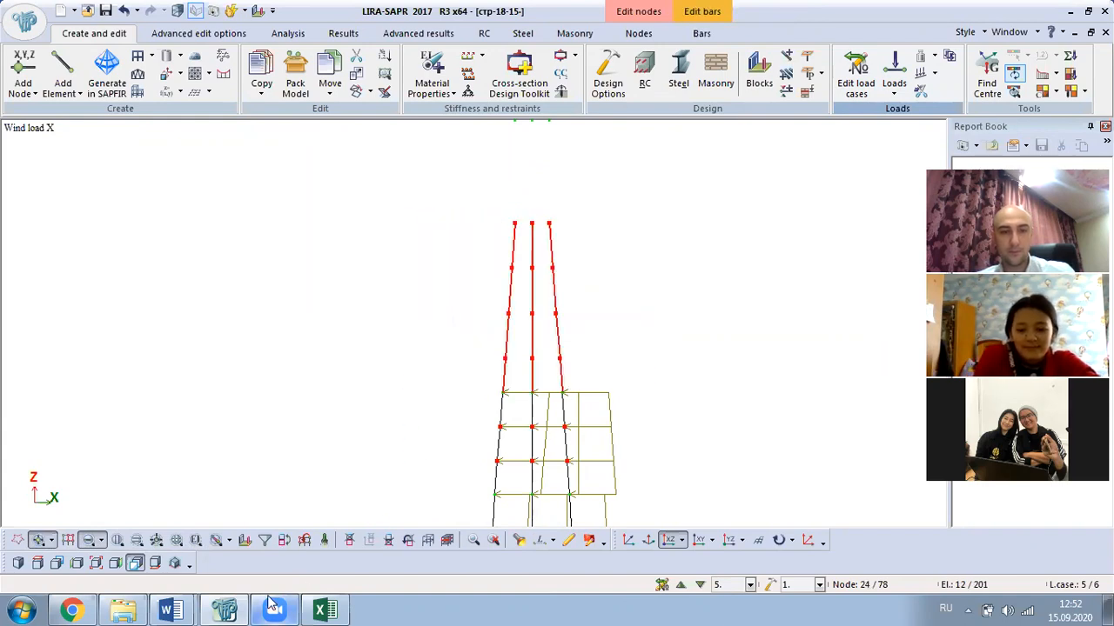
{"action": "left_click", "coordinate": [187, 609]}
- Select 0.00487155 for the 10–20 m pipe 133 band in Table 9, then return to LIRA-SAPR
{"action": "left_click", "coordinate": [148, 548]}
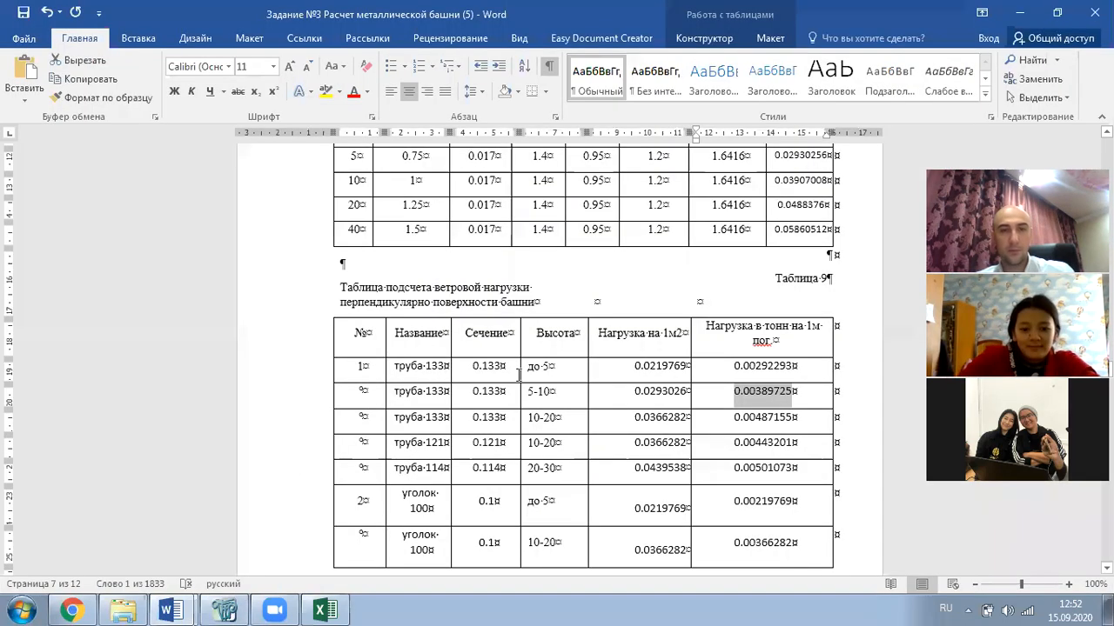
{"action": "left_click_drag", "start_coordinate": [795, 417], "coordinate": [739, 422]}
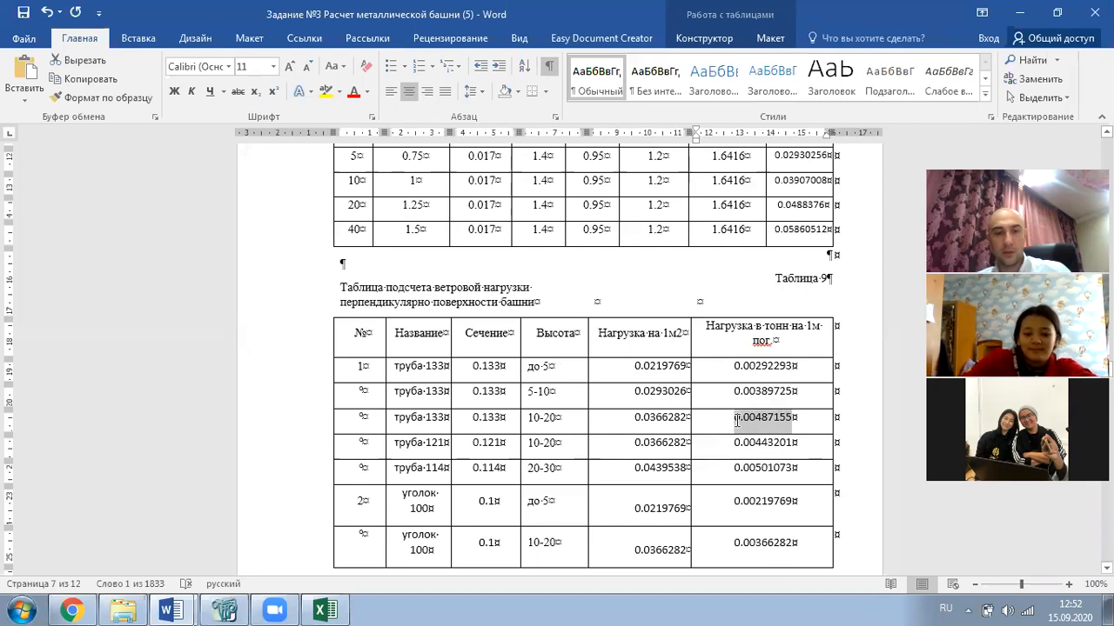
{"action": "left_click", "coordinate": [223, 609]}
- Apply a uniform load of 0.00407 to the selected upper mast bars
{"action": "left_click", "coordinate": [894, 87]}
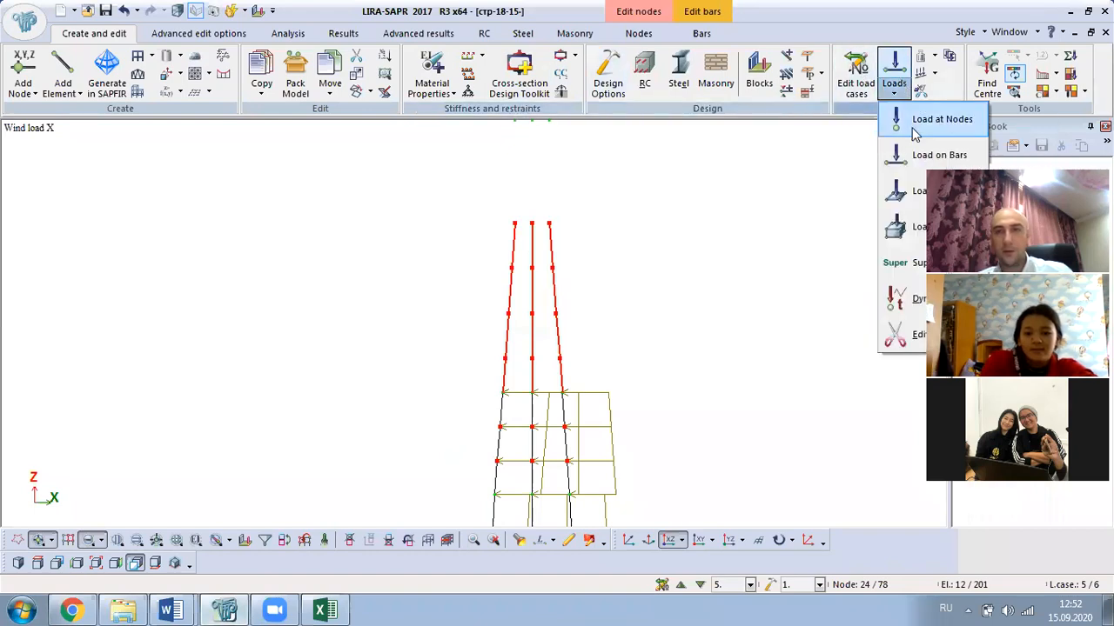
{"action": "left_click", "coordinate": [914, 153]}
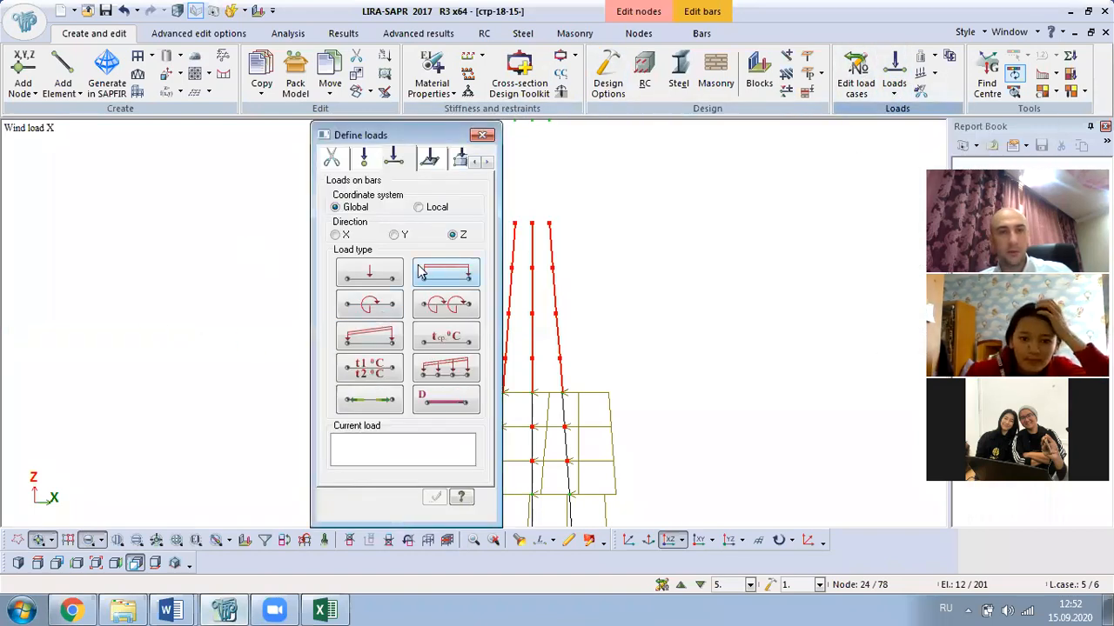
{"action": "left_click", "coordinate": [444, 275]}
{"action": "type", "text": "0.00407"}
{"action": "left_click", "coordinate": [406, 402]}
{"action": "left_click", "coordinate": [482, 135]}
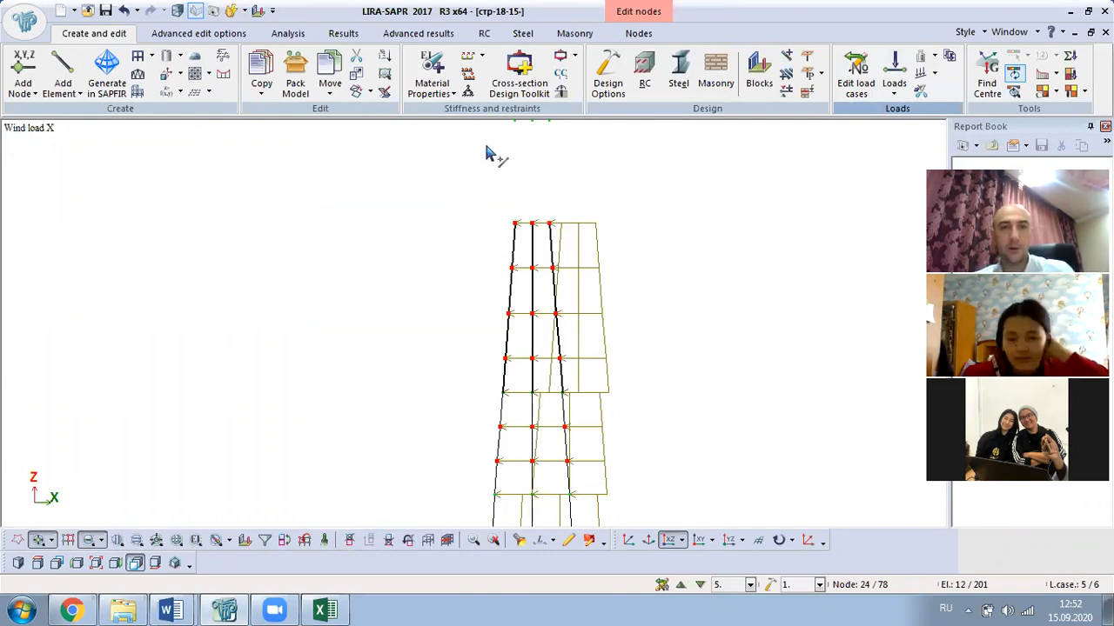
- Restore the full tower model in a 3D view
{"action": "scroll", "coordinate": [534, 318], "scroll_direction": "down", "scroll_amount": 2}
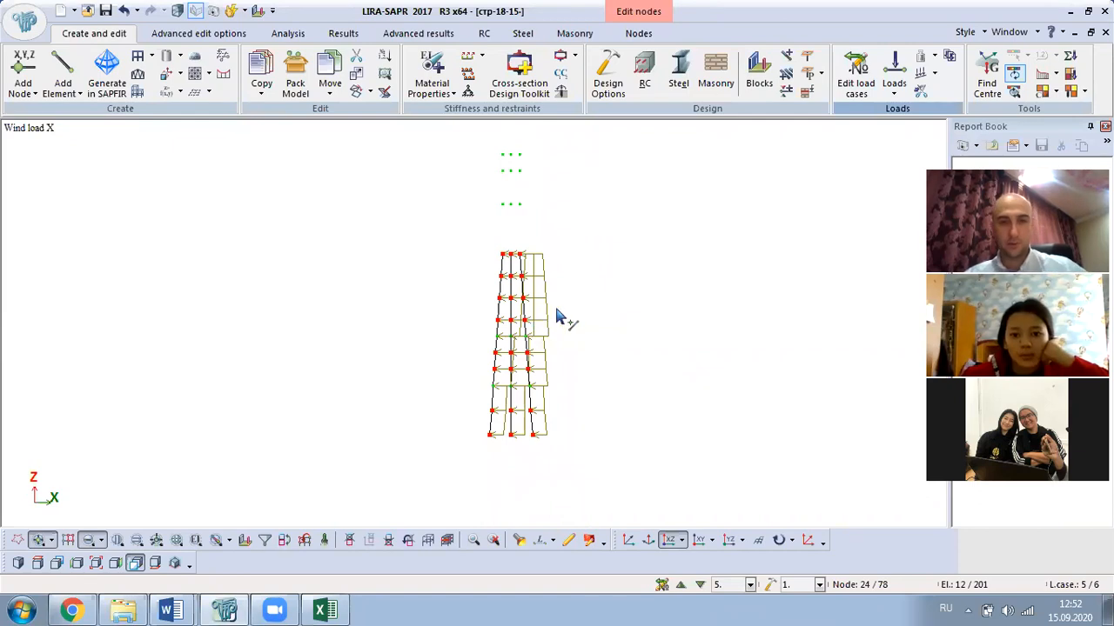
{"action": "scroll", "coordinate": [665, 330], "scroll_direction": "up", "scroll_amount": 1}
{"action": "middle_click_drag", "start_coordinate": [675, 331], "coordinate": [391, 328]}
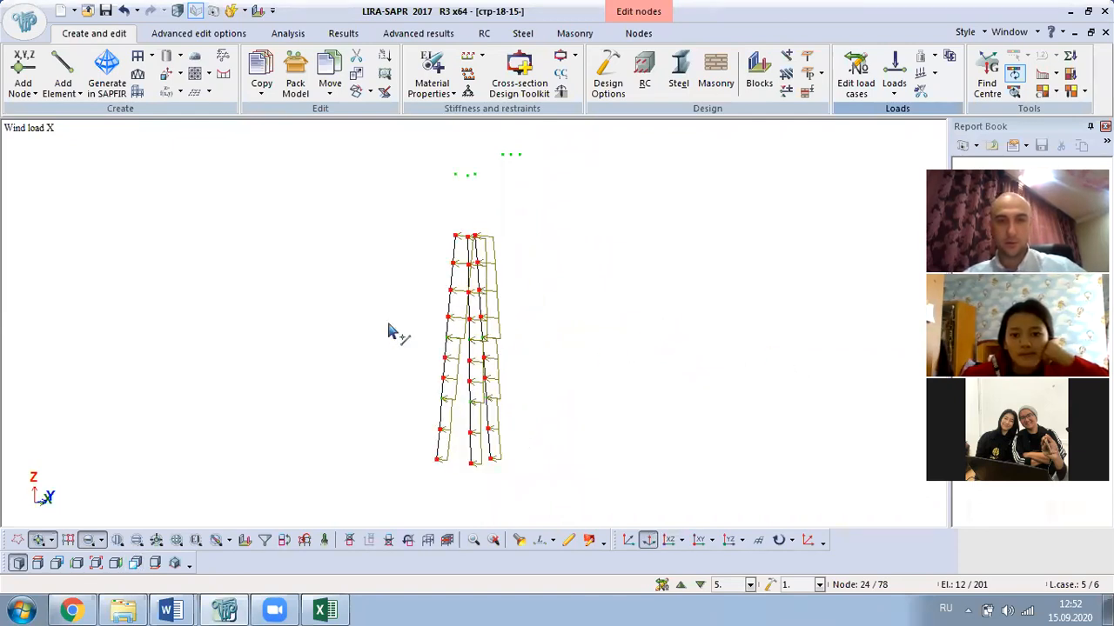
{"action": "right_click", "coordinate": [391, 328]}
{"action": "left_click", "coordinate": [509, 113]}
{"action": "scroll", "coordinate": [529, 304], "scroll_direction": "up", "scroll_amount": 2}
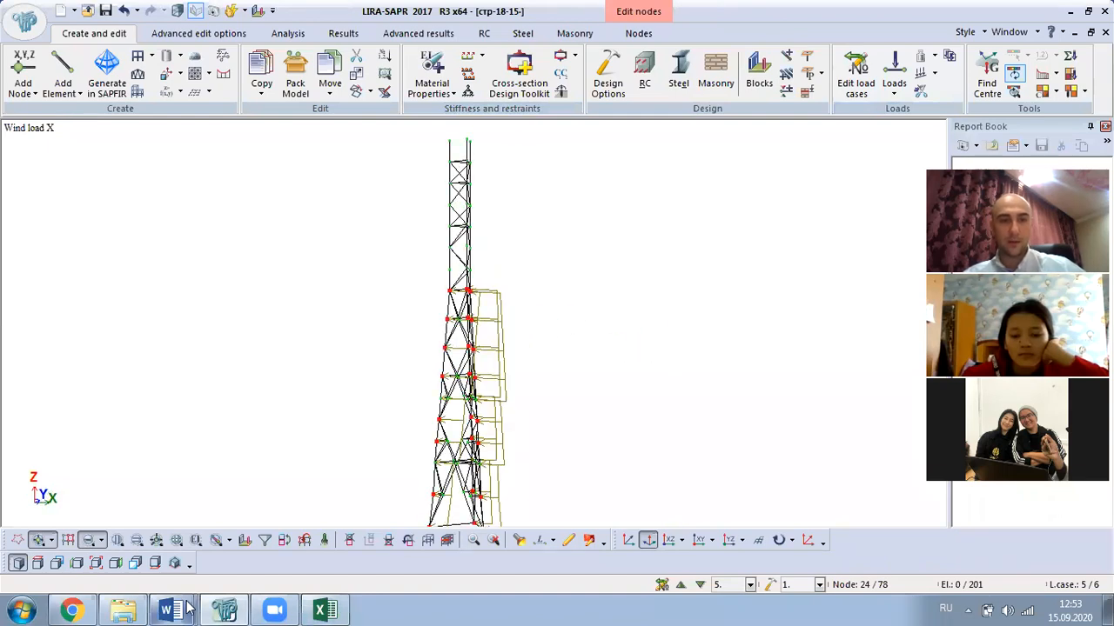
{"action": "left_click", "coordinate": [175, 564]}
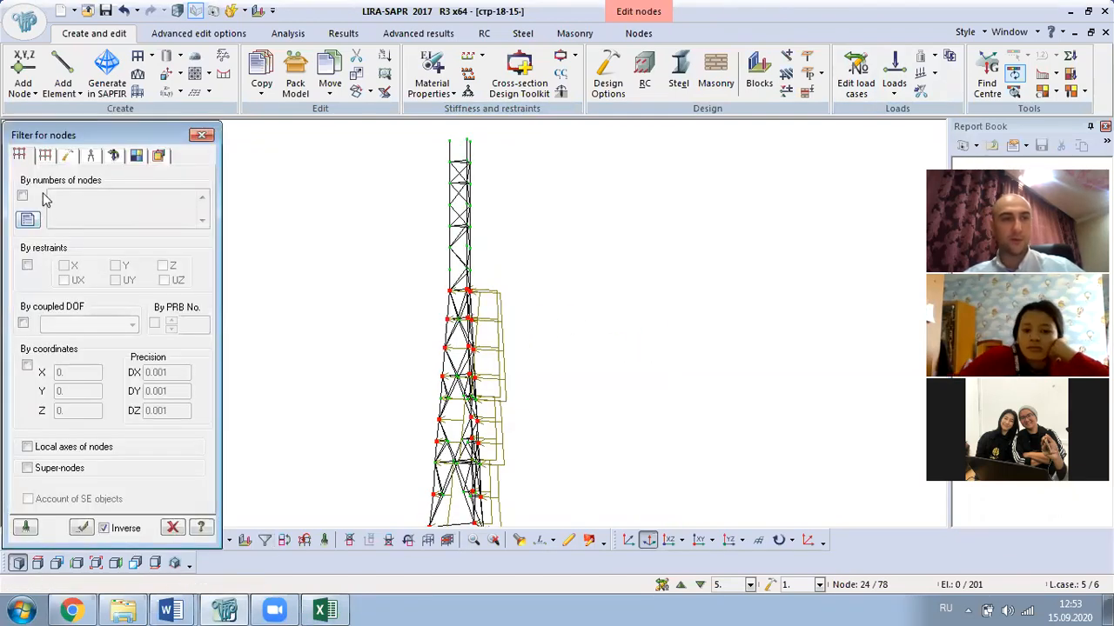
- Show only the Pipe 121 x 8 elements by filtering by stiffness
{"action": "left_click", "coordinate": [42, 155]}
{"action": "left_click", "coordinate": [28, 318]}
{"action": "left_click", "coordinate": [64, 322]}
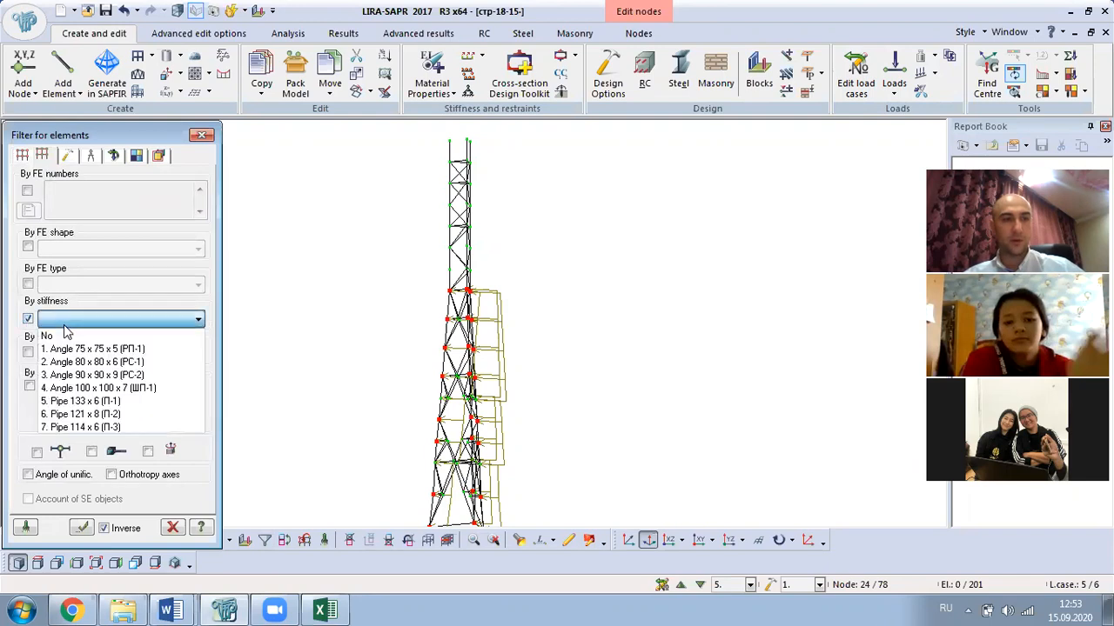
{"action": "left_click", "coordinate": [102, 415]}
{"action": "left_click", "coordinate": [81, 528]}
{"action": "right_click", "coordinate": [278, 258]}
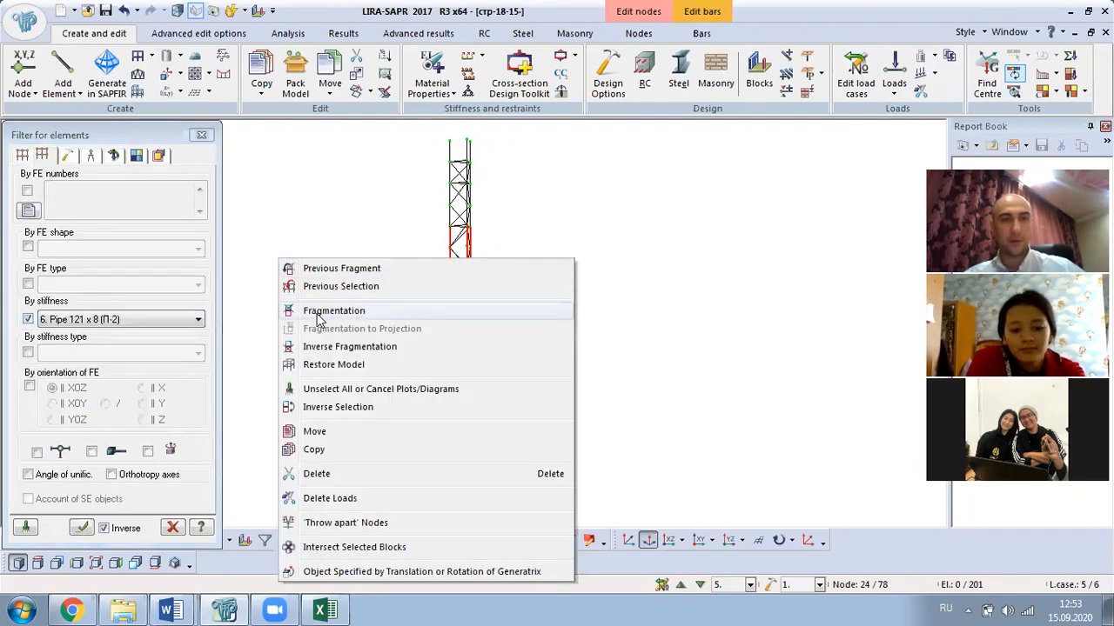
{"action": "left_click", "coordinate": [320, 311]}
{"action": "scroll", "coordinate": [488, 224], "scroll_direction": "up", "scroll_amount": 1}
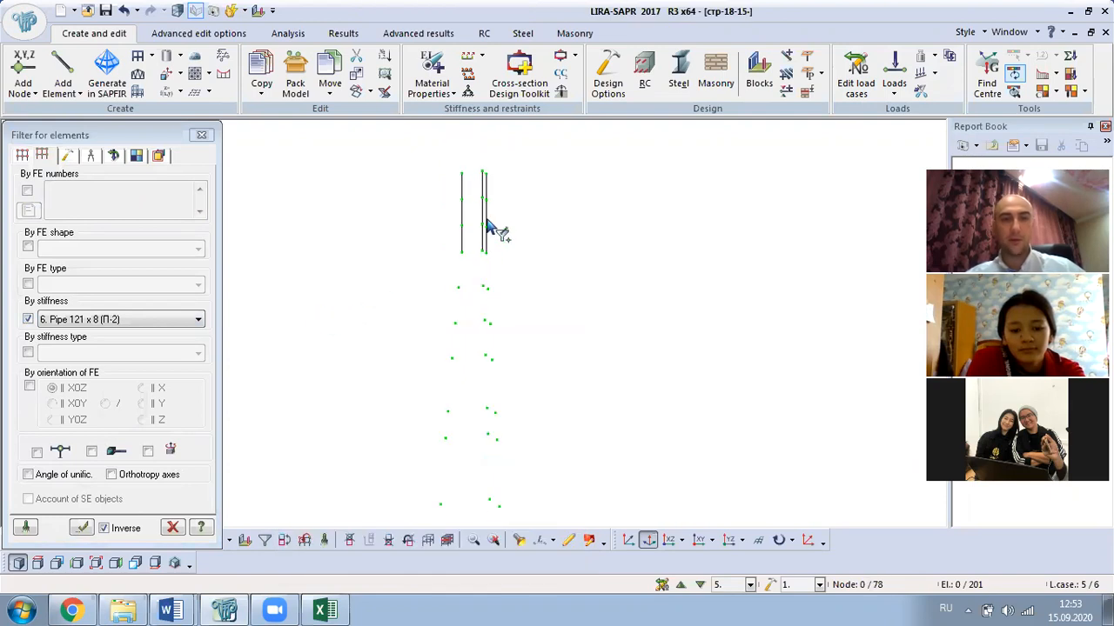
- Check node 37, box-select the Pipe 121 x 8 bars at the top, and bring up Word
{"action": "left_click", "coordinate": [518, 540]}
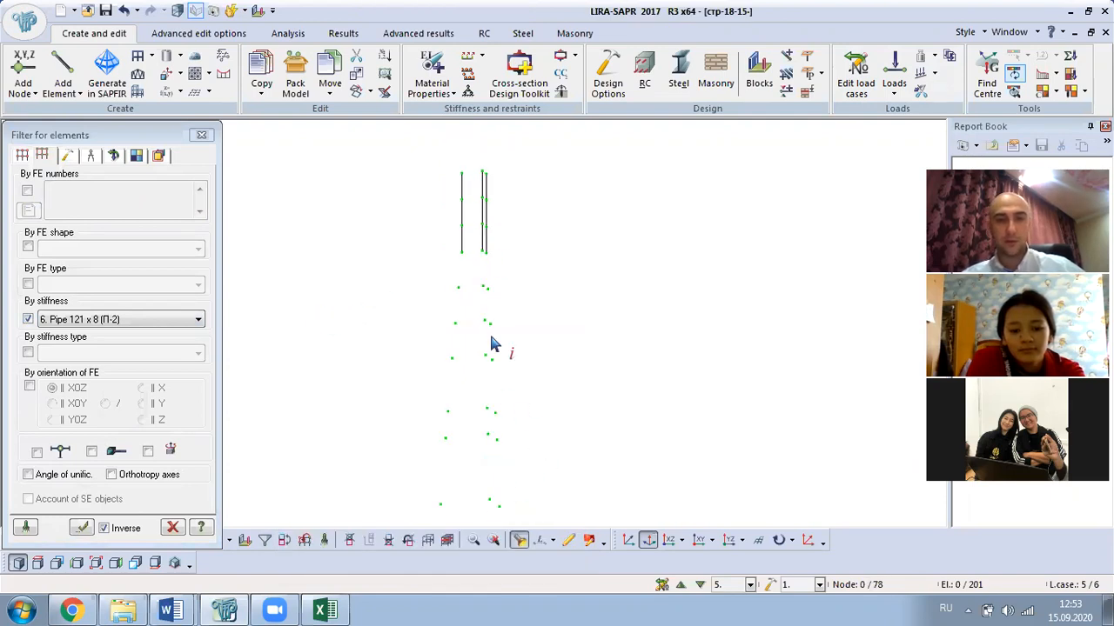
{"action": "left_click", "coordinate": [463, 178]}
{"action": "left_click", "coordinate": [507, 136]}
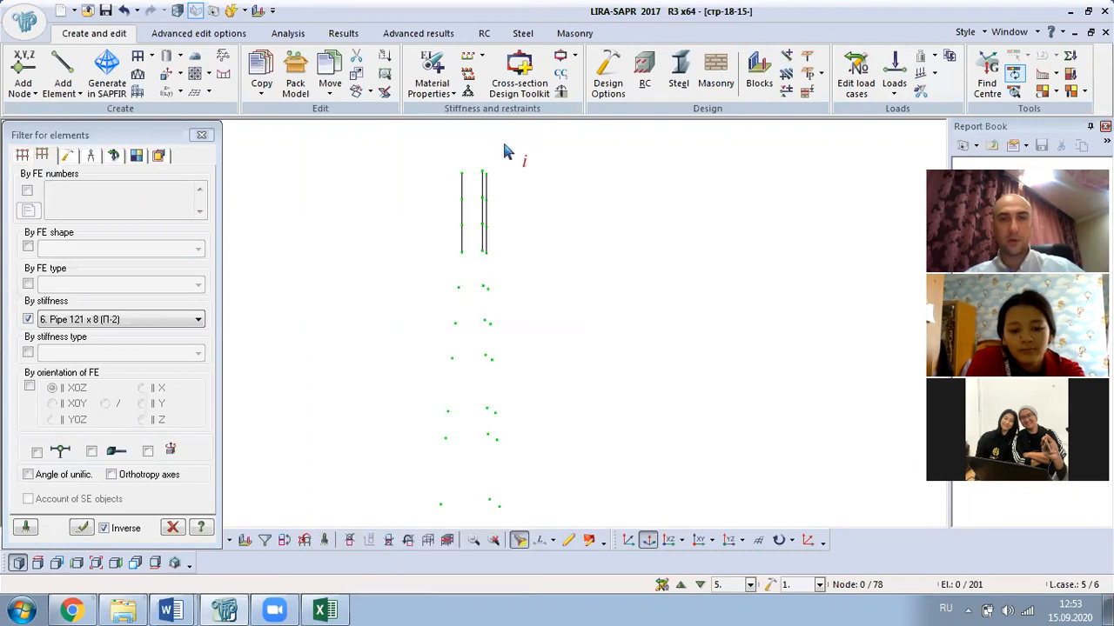
{"action": "left_click", "coordinate": [201, 135]}
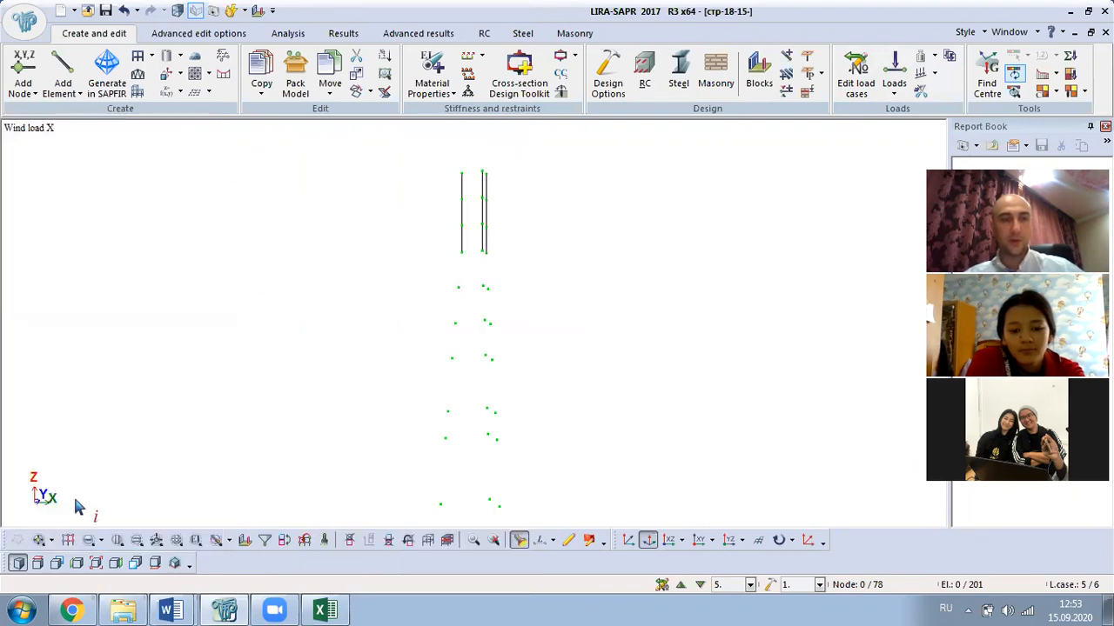
{"action": "left_click", "coordinate": [88, 540]}
{"action": "left_click_drag", "start_coordinate": [325, 130], "coordinate": [576, 278]}
{"action": "mouse_move", "coordinate": [171, 609]}
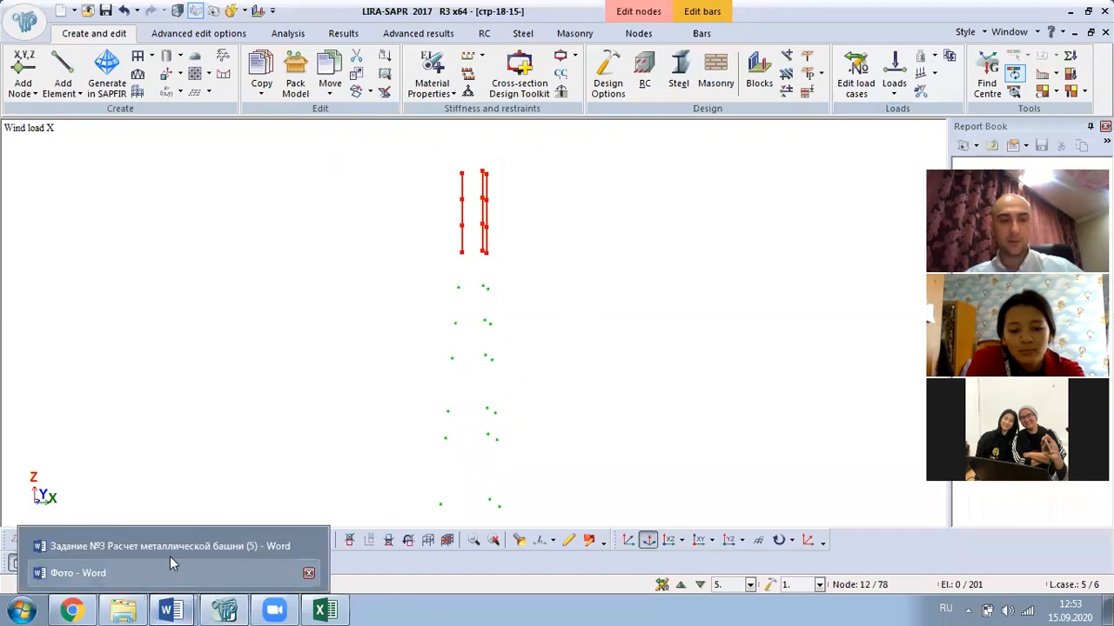
{"action": "left_click", "coordinate": [165, 546]}
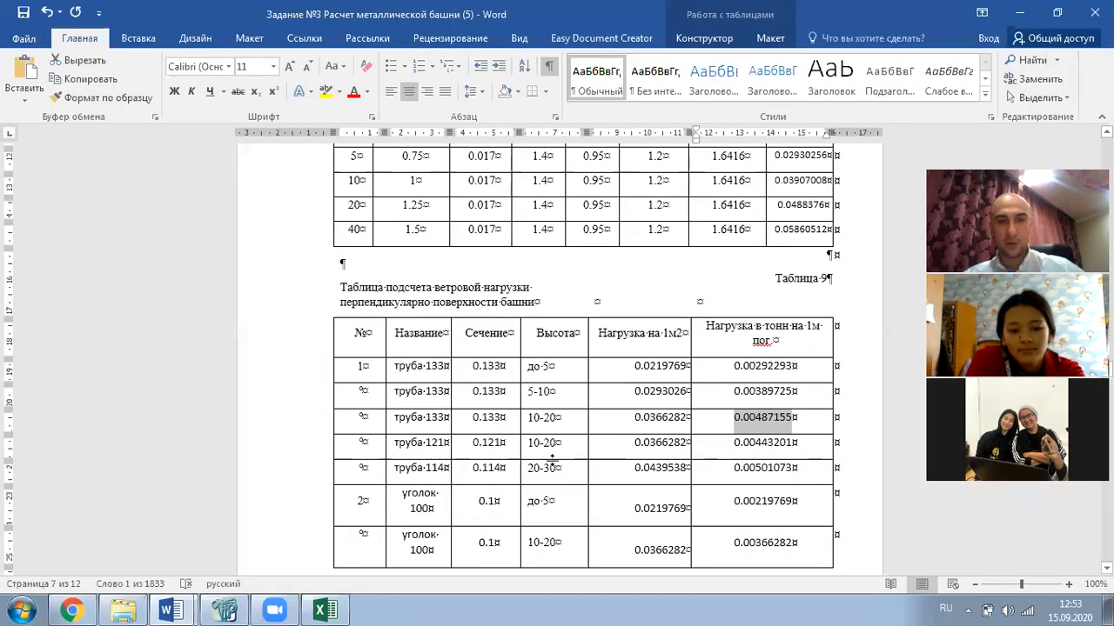
- Copy 0.00443201 for the 10–20 m pipe 121 band from Table 9 and return to LIRA-SAPR
{"action": "left_click_drag", "start_coordinate": [794, 444], "coordinate": [769, 445]}
{"action": "left_click_drag", "start_coordinate": [762, 446], "coordinate": [735, 444]}
{"action": "key", "text": "ctrl+c"}
{"action": "key", "text": "alt+Tab"}
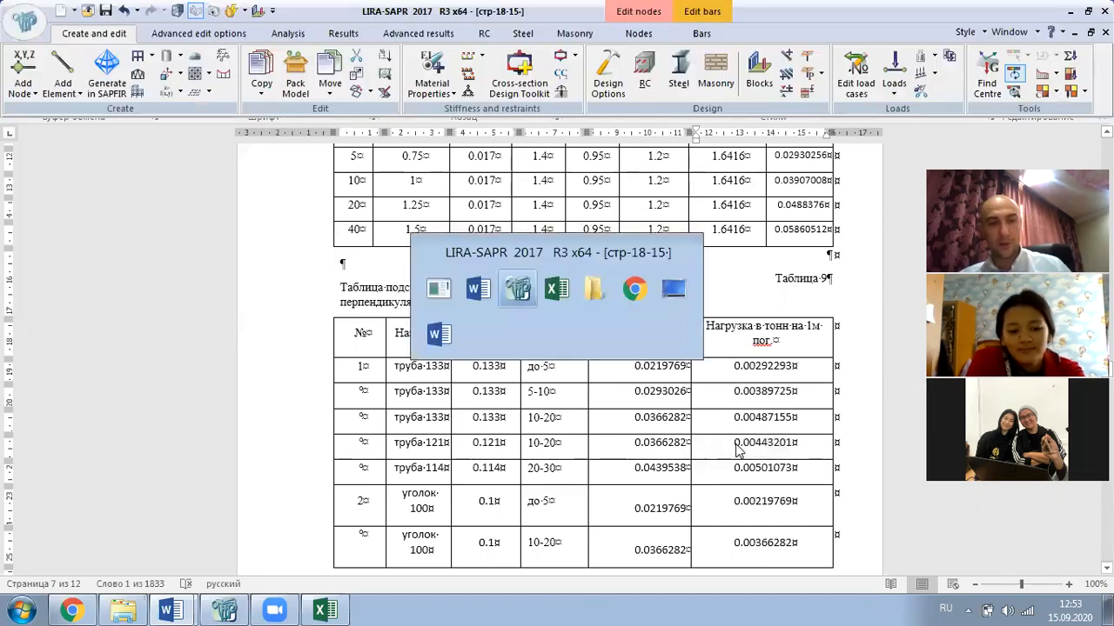
{"action": "left_click", "coordinate": [894, 87]}
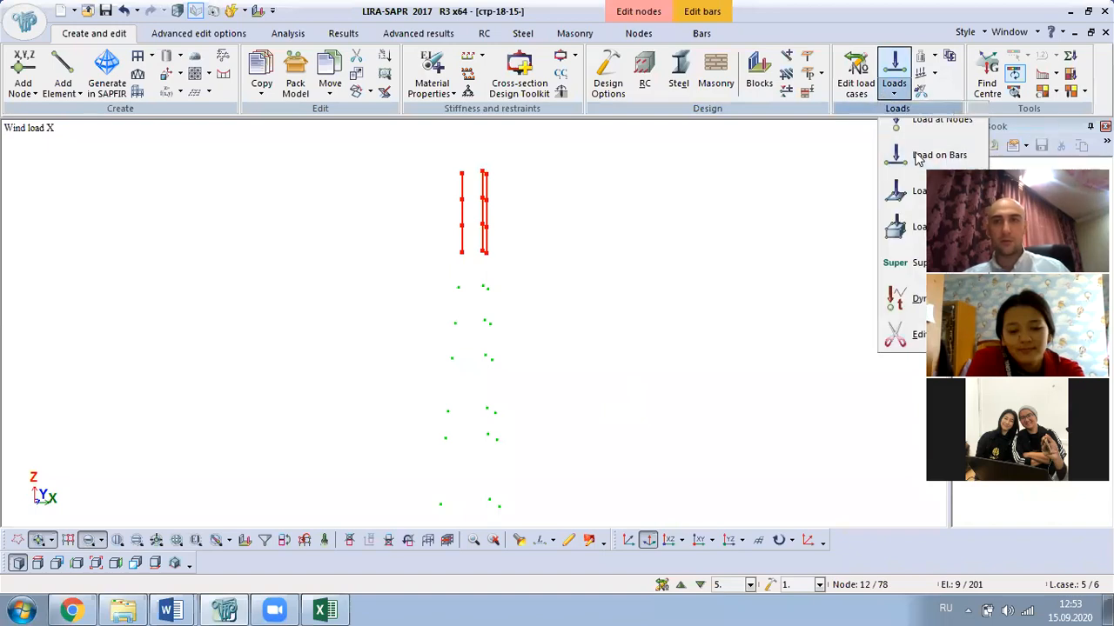
- Apply a uniform 0.00443201 X-direction load to the selected bars
{"action": "left_click", "coordinate": [916, 154]}
{"action": "left_click", "coordinate": [446, 273]}
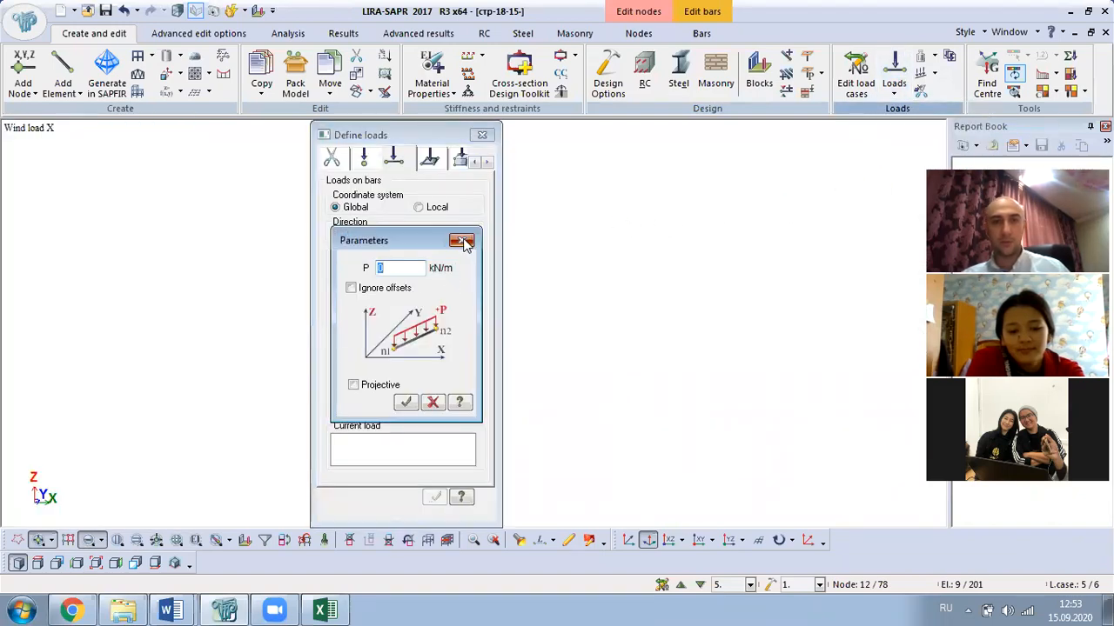
{"action": "left_click", "coordinate": [460, 240]}
{"action": "left_click", "coordinate": [335, 235]}
{"action": "left_click", "coordinate": [446, 273]}
{"action": "key", "text": "ctrl+v"}
{"action": "left_click", "coordinate": [405, 402]}
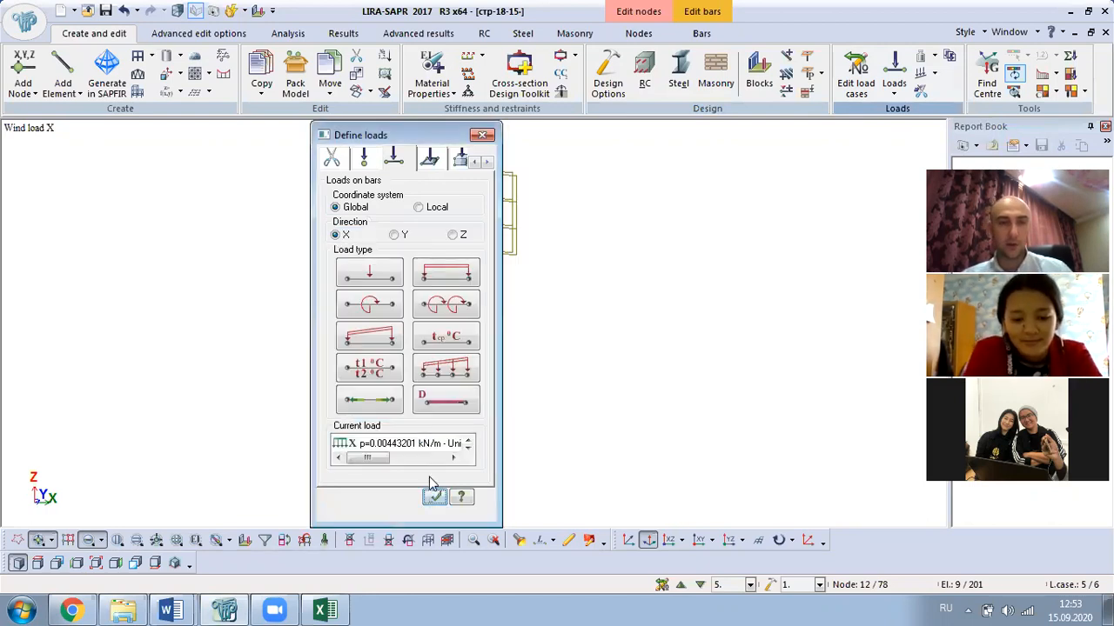
{"action": "left_click", "coordinate": [435, 497]}
{"action": "left_click_drag", "start_coordinate": [424, 137], "coordinate": [205, 159]}
{"action": "left_click", "coordinate": [263, 157]}
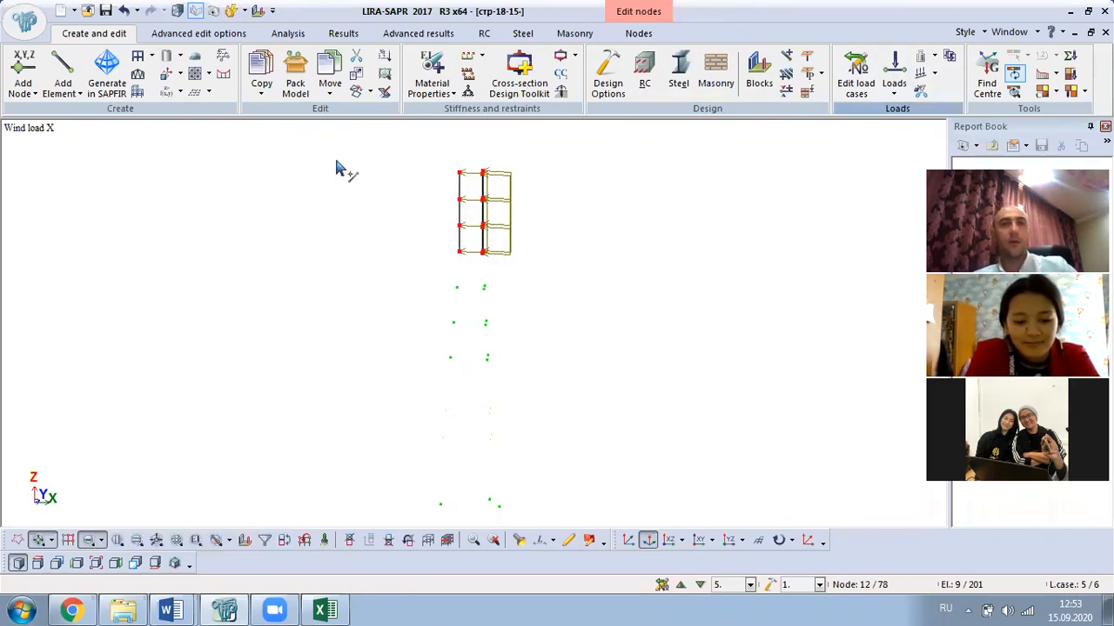
- Restore the full tower, then isolate all Pipe 114 x 6 bars by stiffness and select everything
{"action": "right_click", "coordinate": [339, 167]}
{"action": "left_click", "coordinate": [409, 267]}
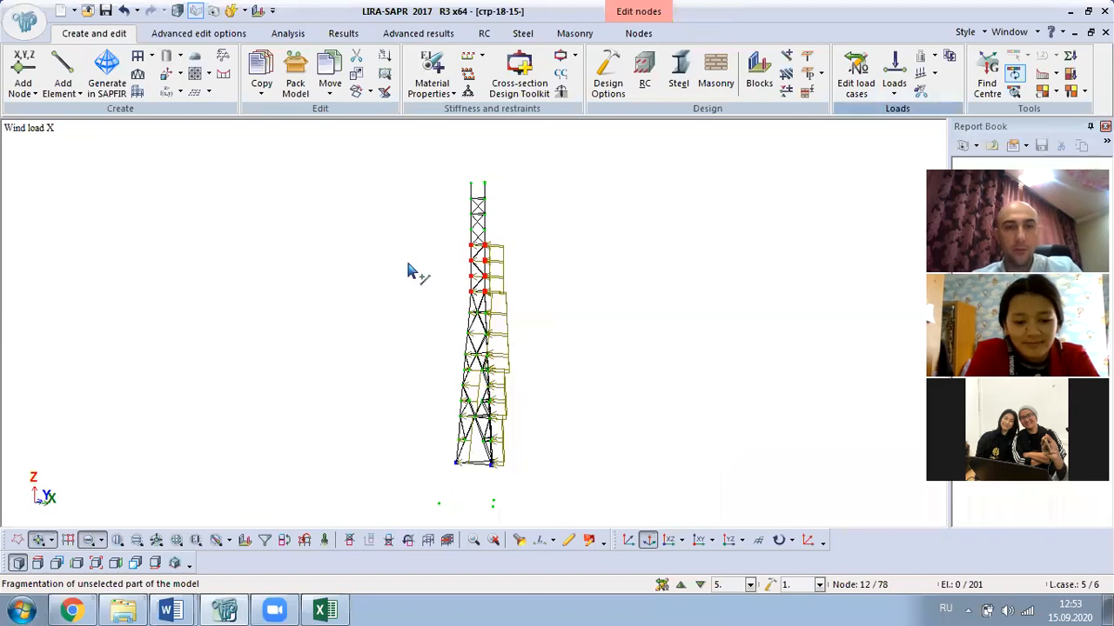
{"action": "left_click", "coordinate": [265, 540]}
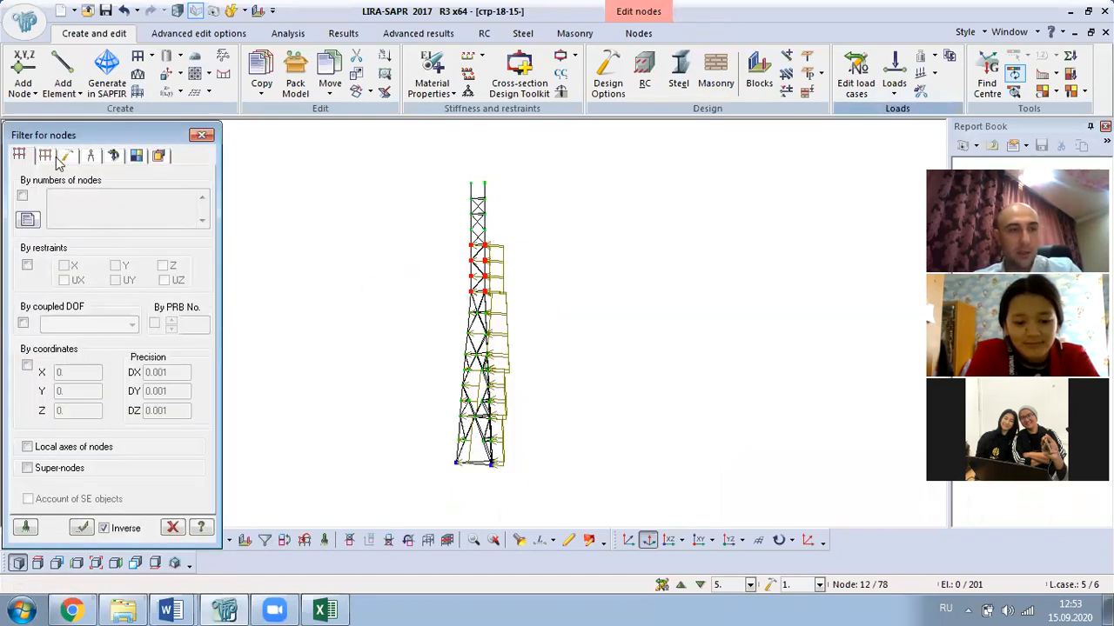
{"action": "left_click", "coordinate": [43, 155]}
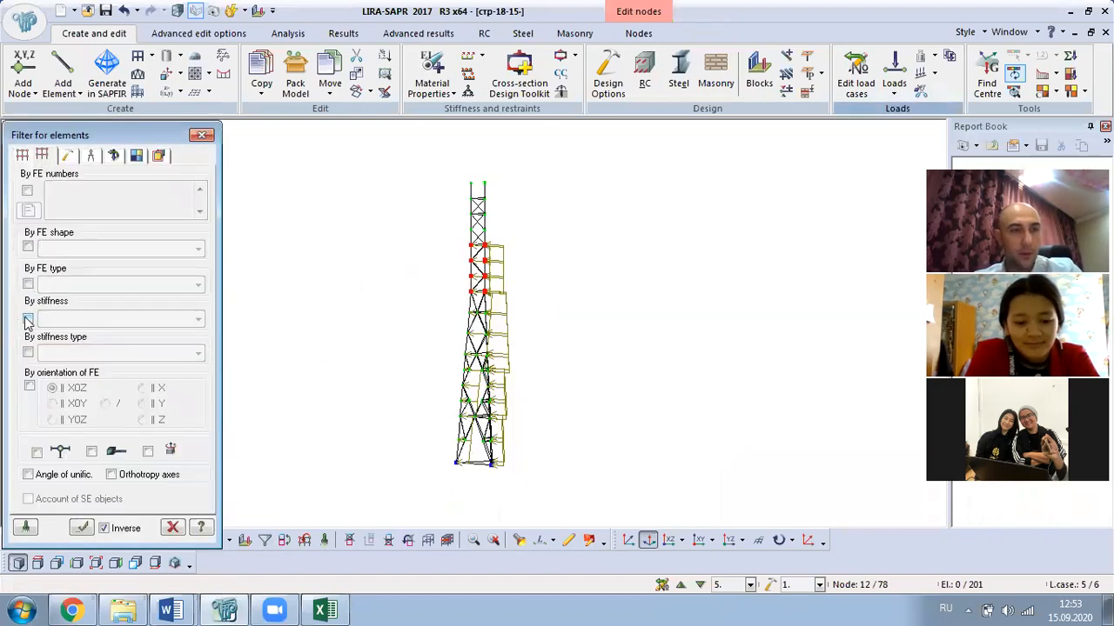
{"action": "left_click", "coordinate": [28, 319]}
{"action": "left_click", "coordinate": [98, 427]}
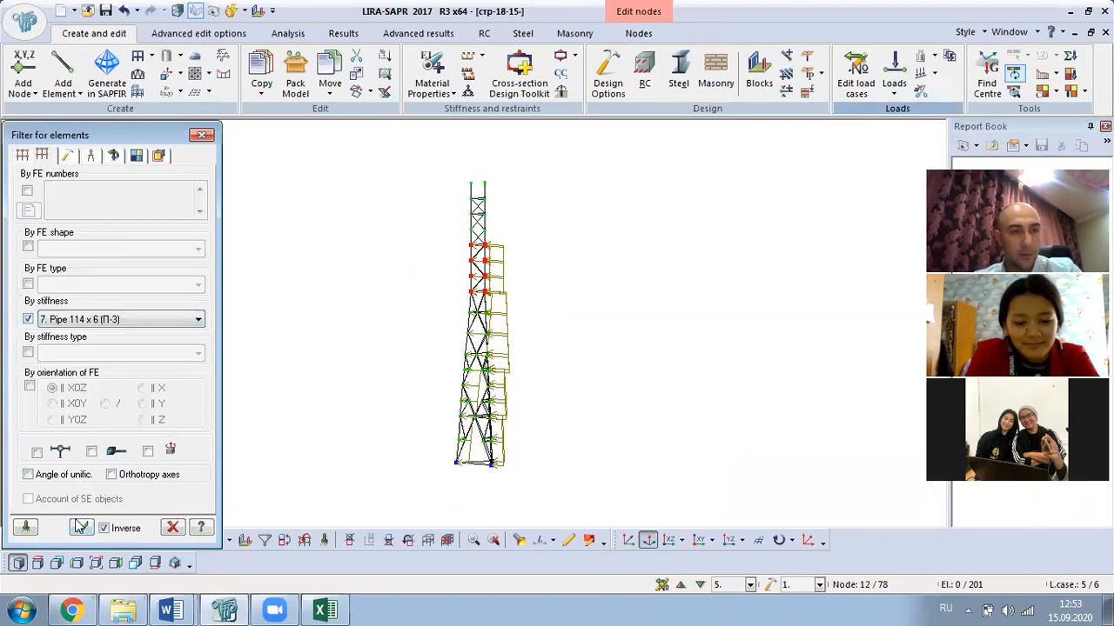
{"action": "left_click", "coordinate": [80, 528]}
{"action": "right_click", "coordinate": [266, 246]}
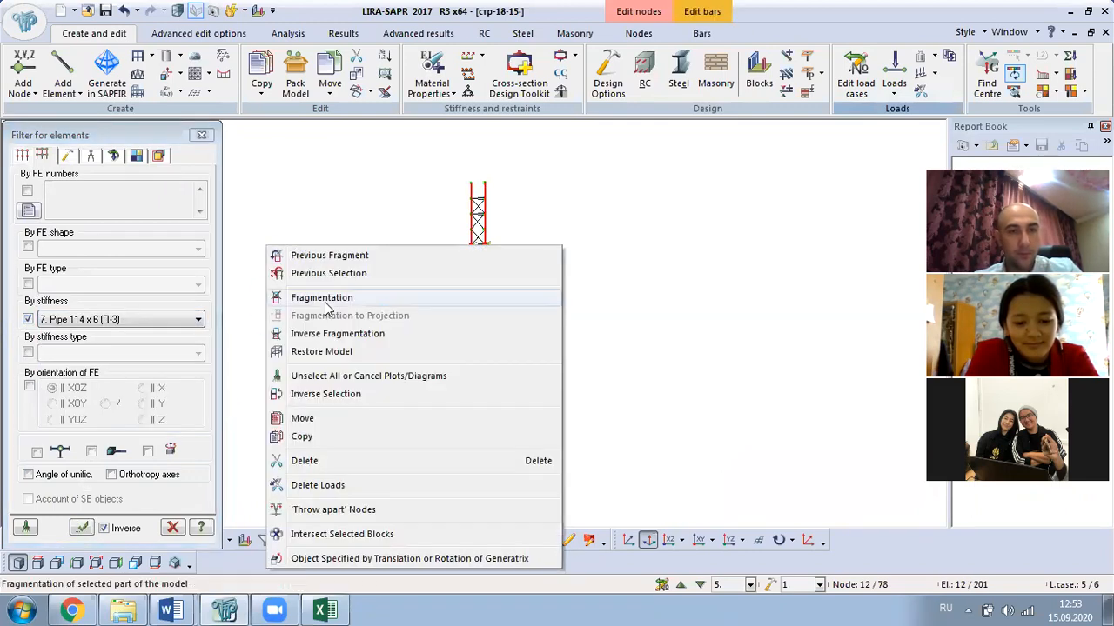
{"action": "left_click", "coordinate": [323, 300]}
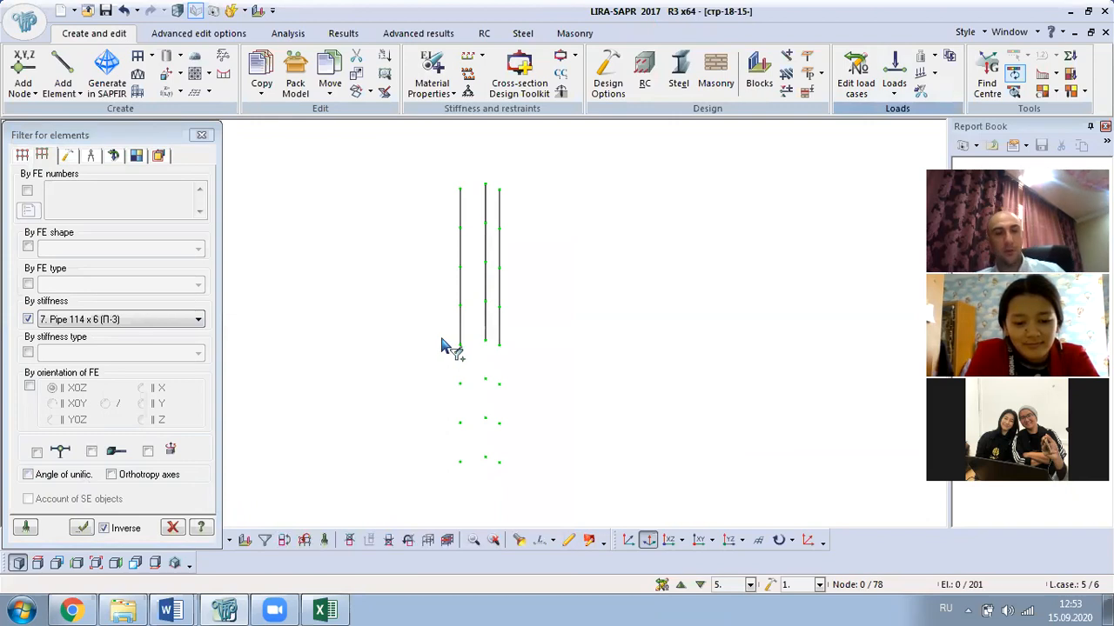
{"action": "key", "text": "ctrl+a"}
- Copy the труба-114 load value 0.00501073 from the Word table
{"action": "mouse_move", "coordinate": [173, 609]}
{"action": "left_click", "coordinate": [162, 546]}
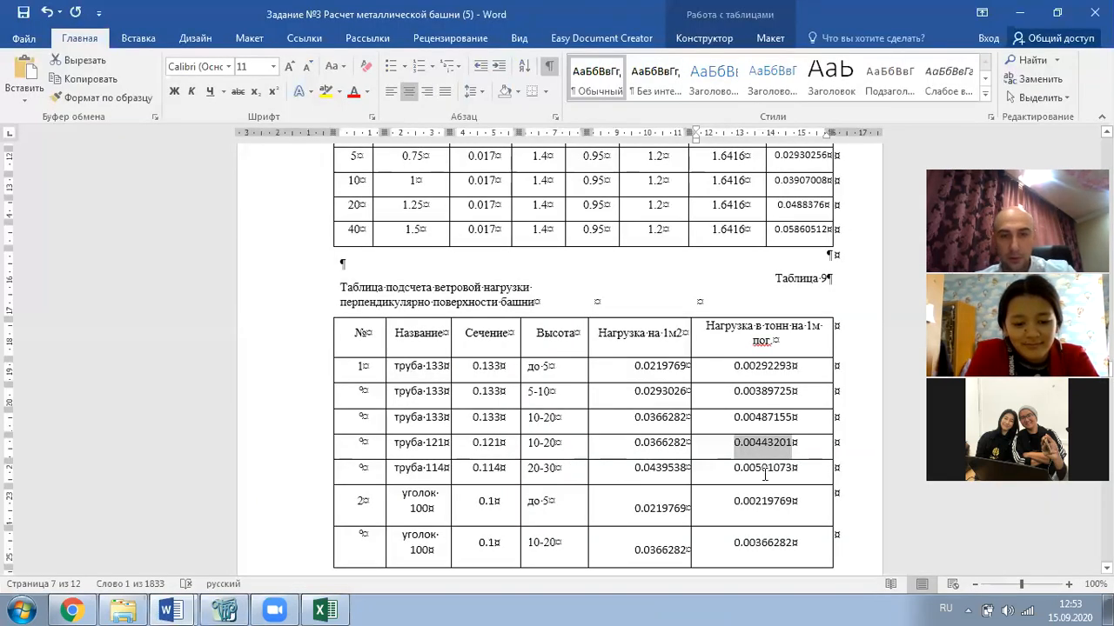
{"action": "left_click", "coordinate": [804, 470]}
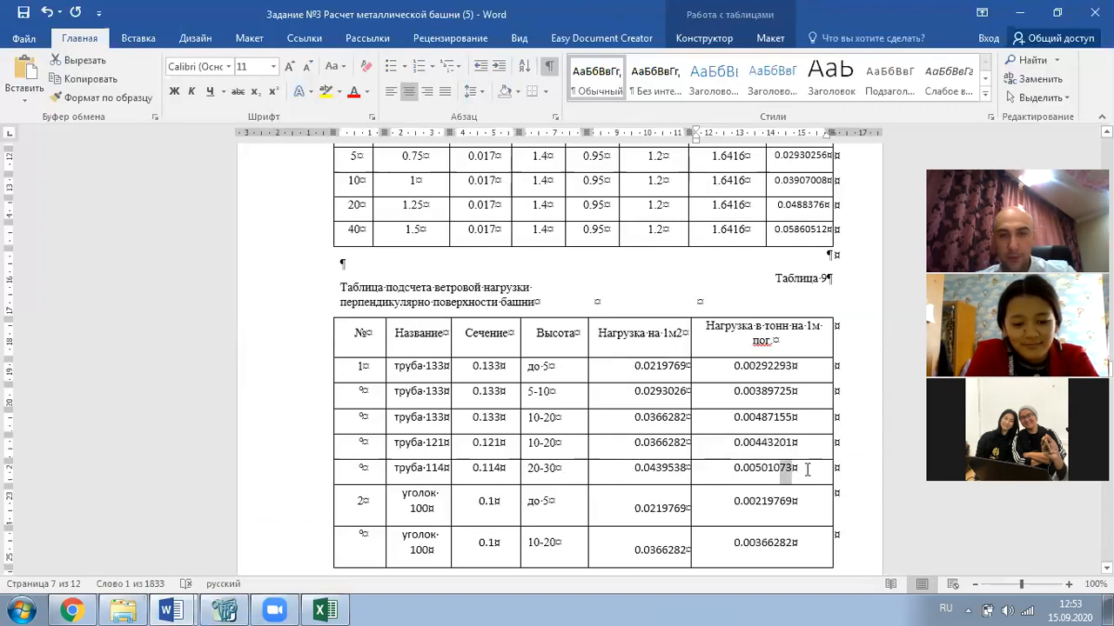
{"action": "left_click_drag", "start_coordinate": [804, 470], "coordinate": [737, 470]}
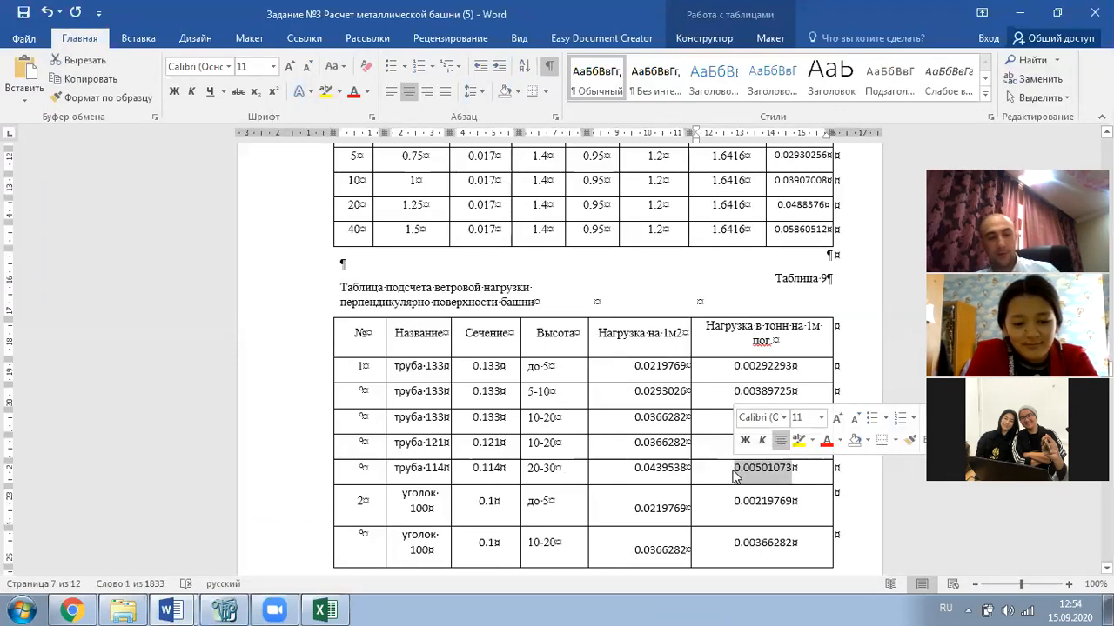
{"action": "type", "text": "c"}
{"action": "key", "text": "alt+Tab"}
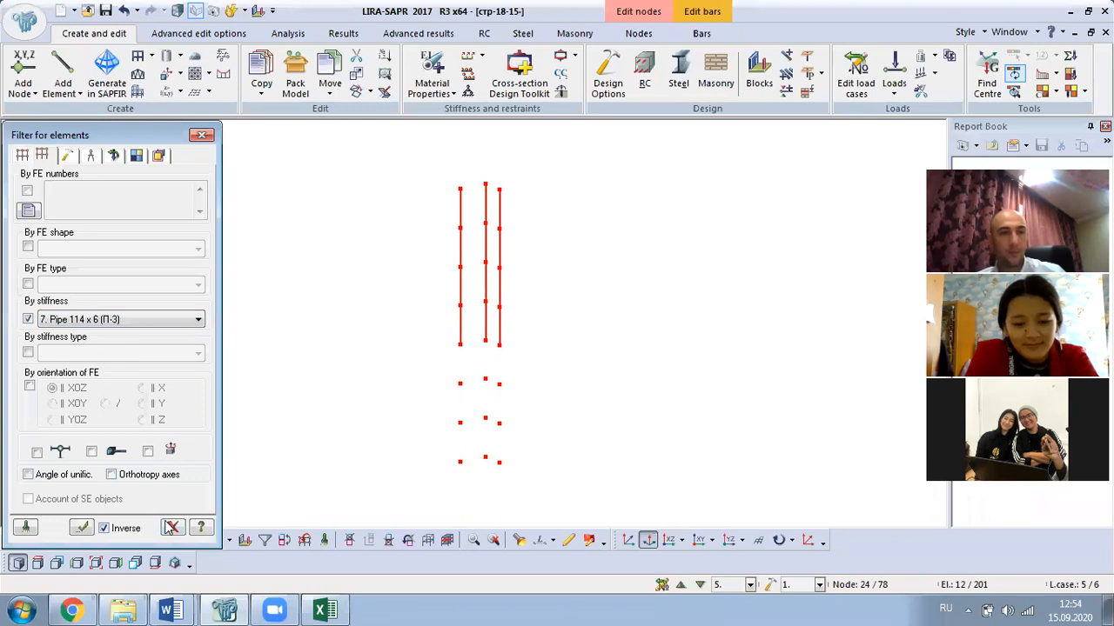
- Apply a uniform 0.00443201 kN/m load to the isolated pipe bars
{"action": "left_click", "coordinate": [172, 528]}
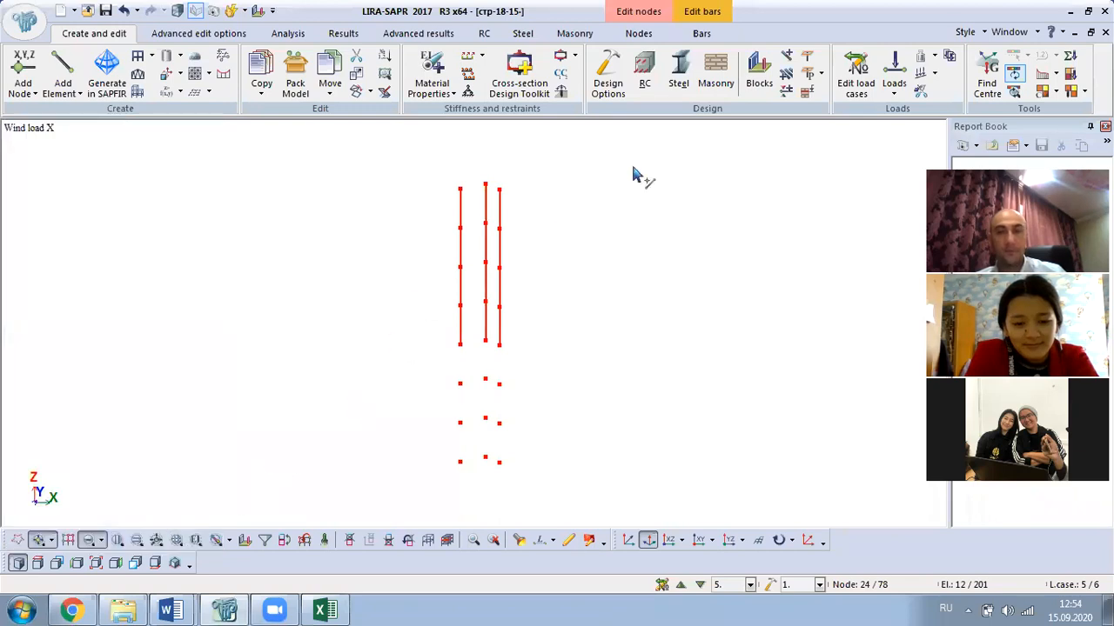
{"action": "left_click", "coordinate": [894, 87]}
{"action": "left_click", "coordinate": [936, 155]}
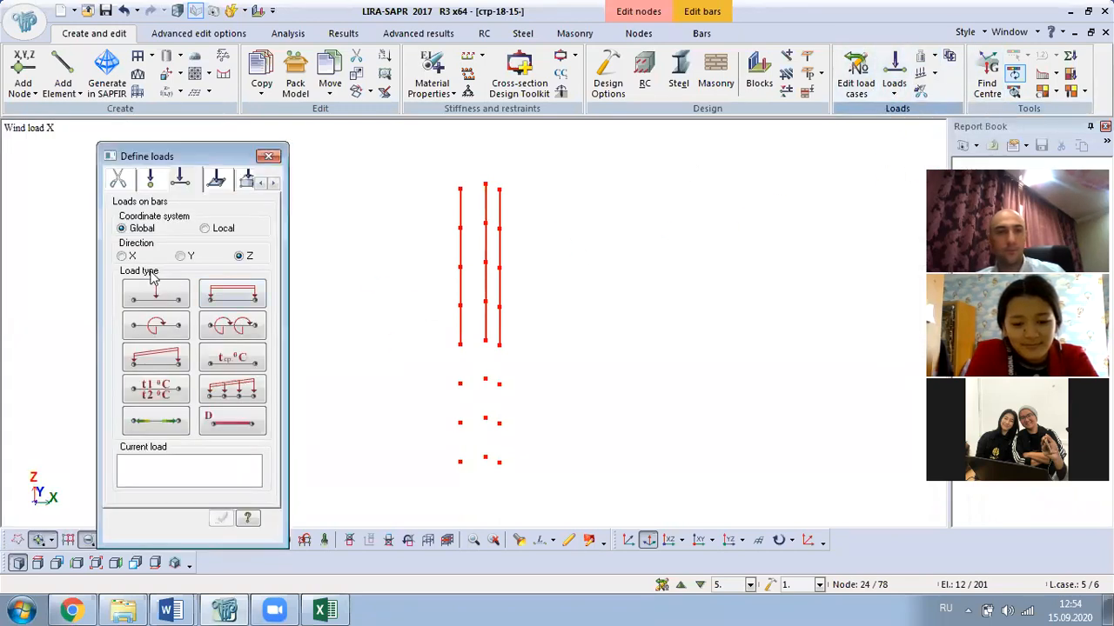
{"action": "left_click", "coordinate": [221, 296]}
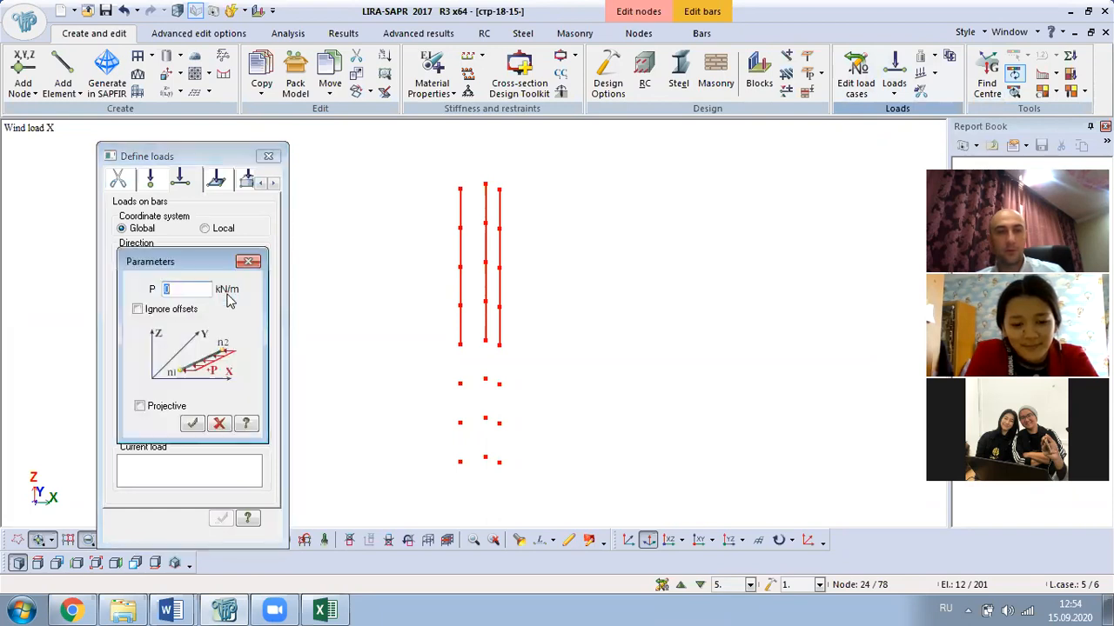
{"action": "type", "text": "0.00443201"}
{"action": "left_click", "coordinate": [193, 423]}
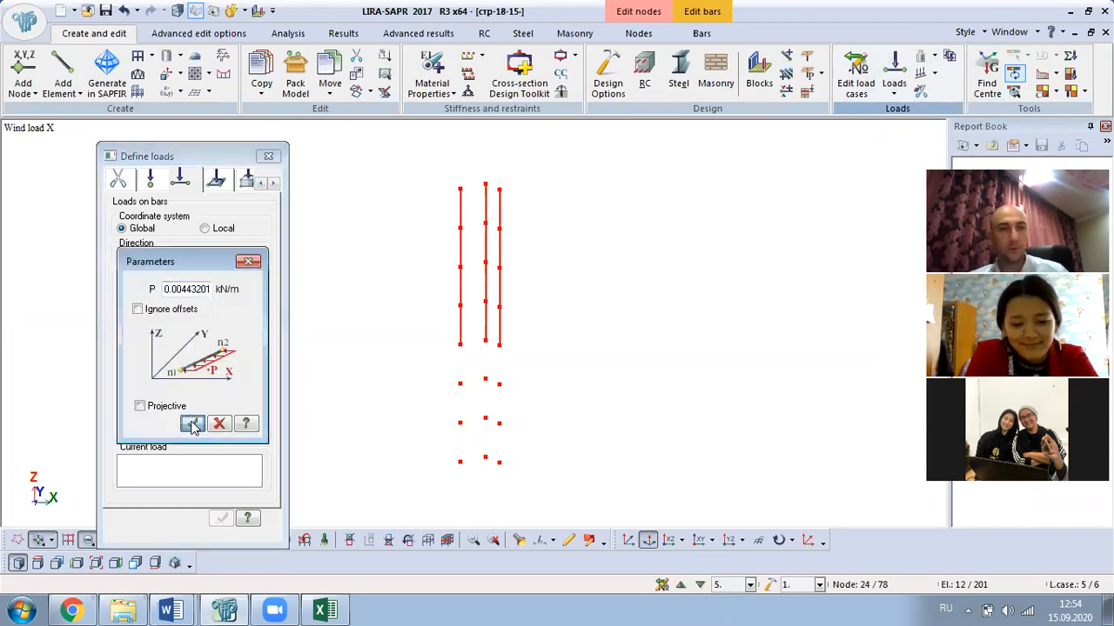
{"action": "left_click", "coordinate": [269, 158]}
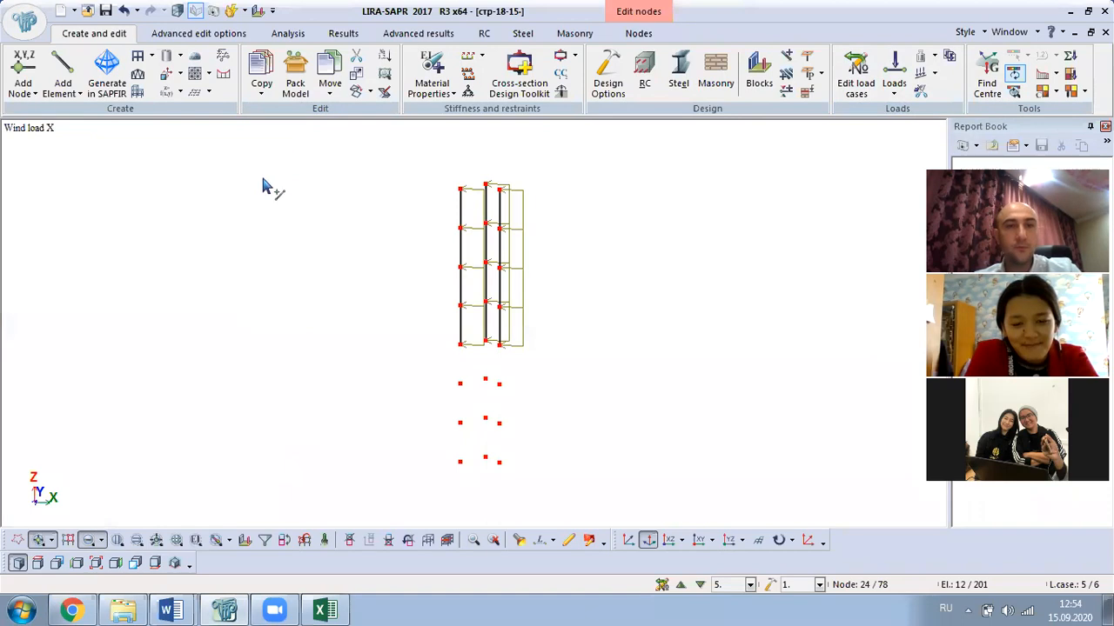
- Restore the whole tower, rotate it to inspect the new loads, and clear the selection
{"action": "right_click", "coordinate": [257, 228]}
{"action": "left_click", "coordinate": [311, 334]}
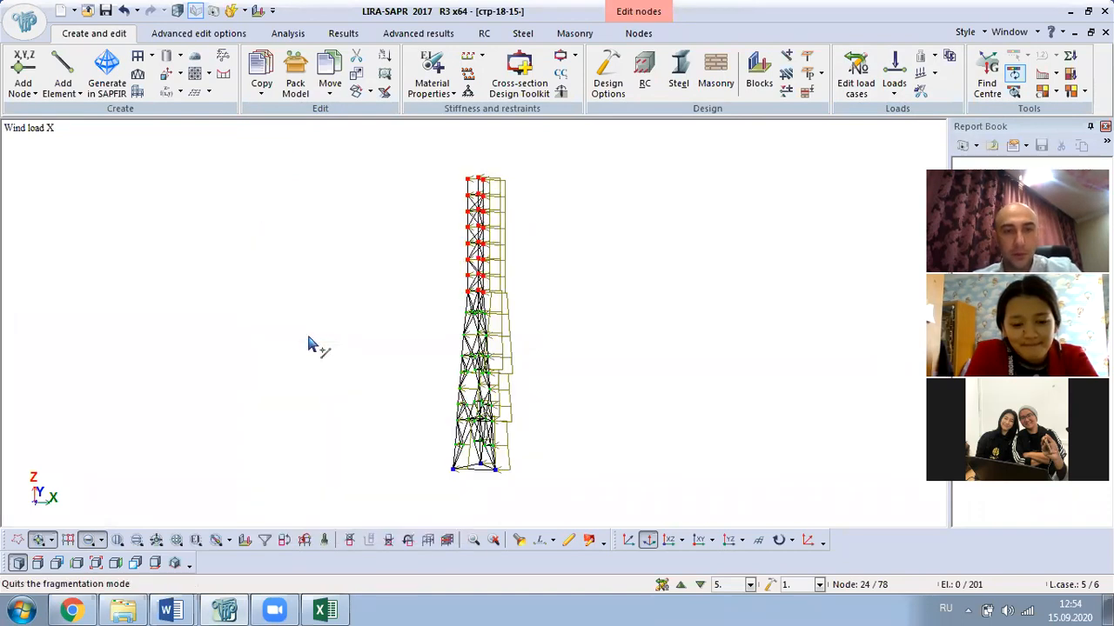
{"action": "middle_click_drag", "start_coordinate": [703, 356], "coordinate": [616, 408]}
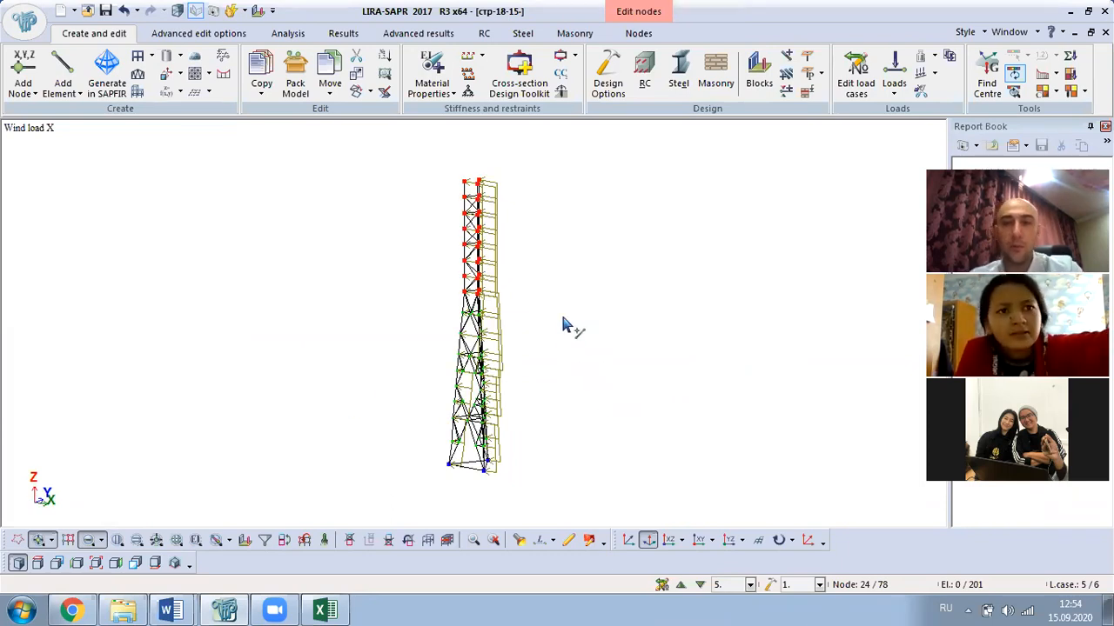
{"action": "middle_click_drag", "start_coordinate": [522, 395], "coordinate": [614, 378]}
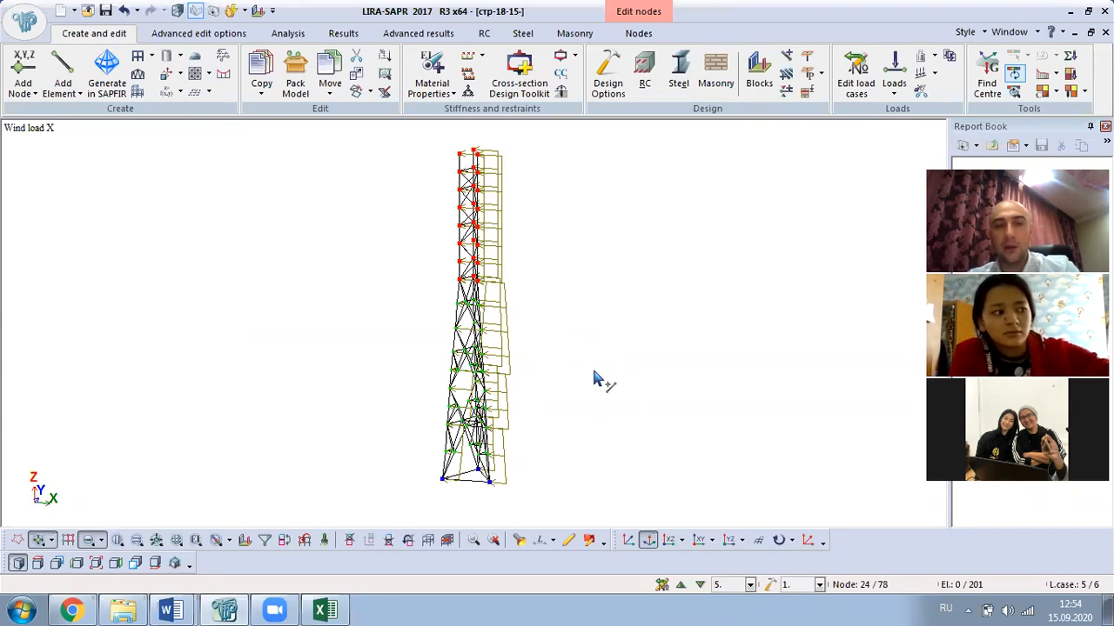
{"action": "middle_click_drag", "start_coordinate": [568, 368], "coordinate": [355, 418]}
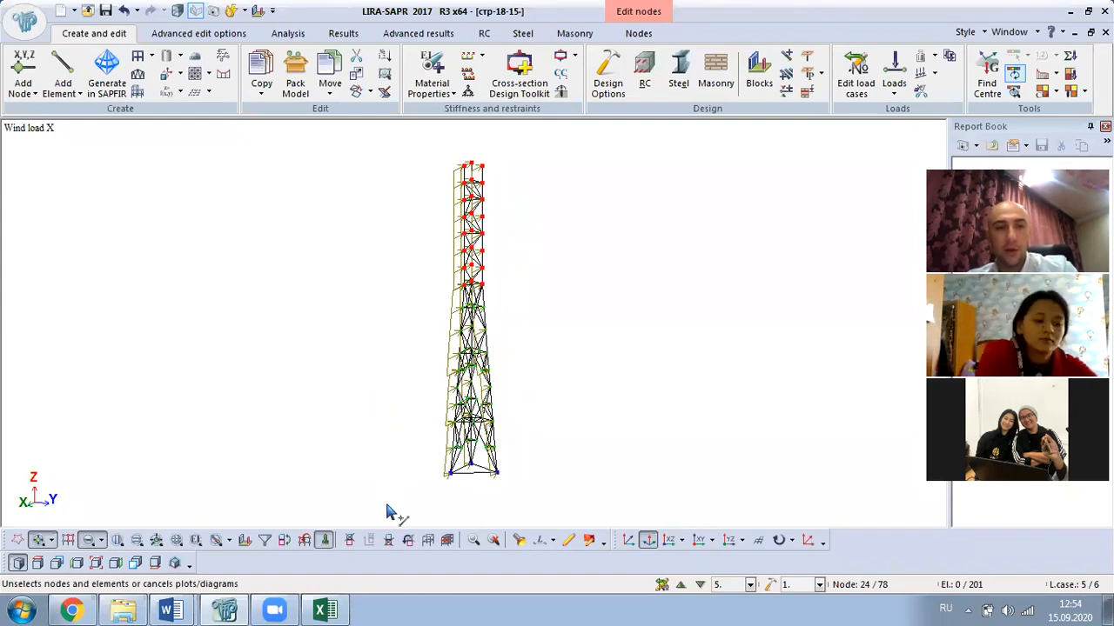
{"action": "left_click", "coordinate": [324, 541]}
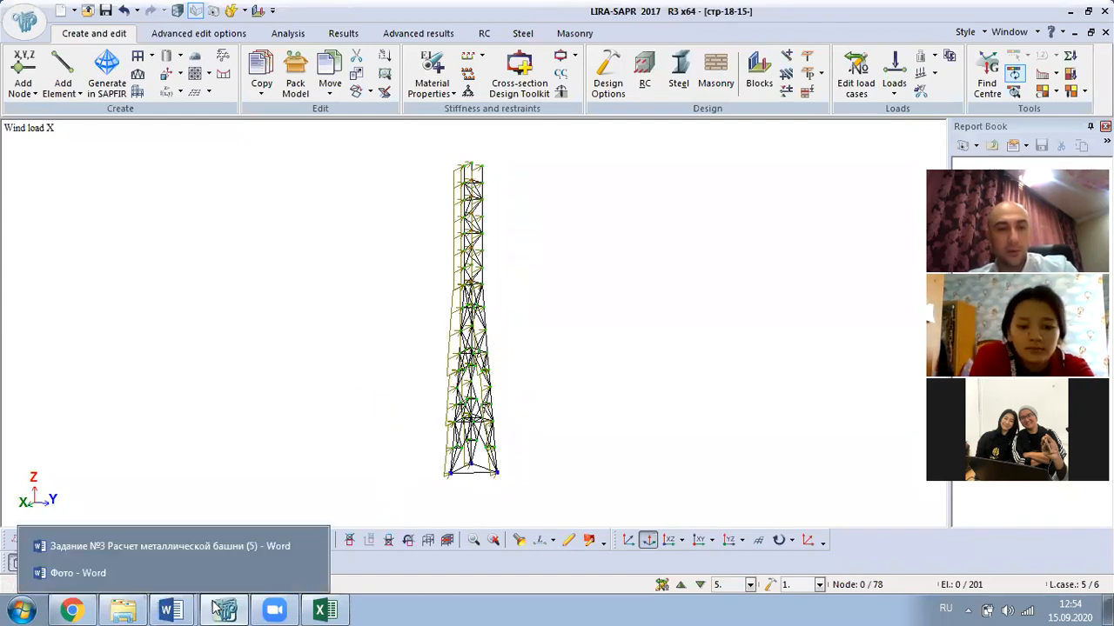
- Restore 0.00501073 in the Word table's труба-114 load cell
{"action": "mouse_move", "coordinate": [223, 606]}
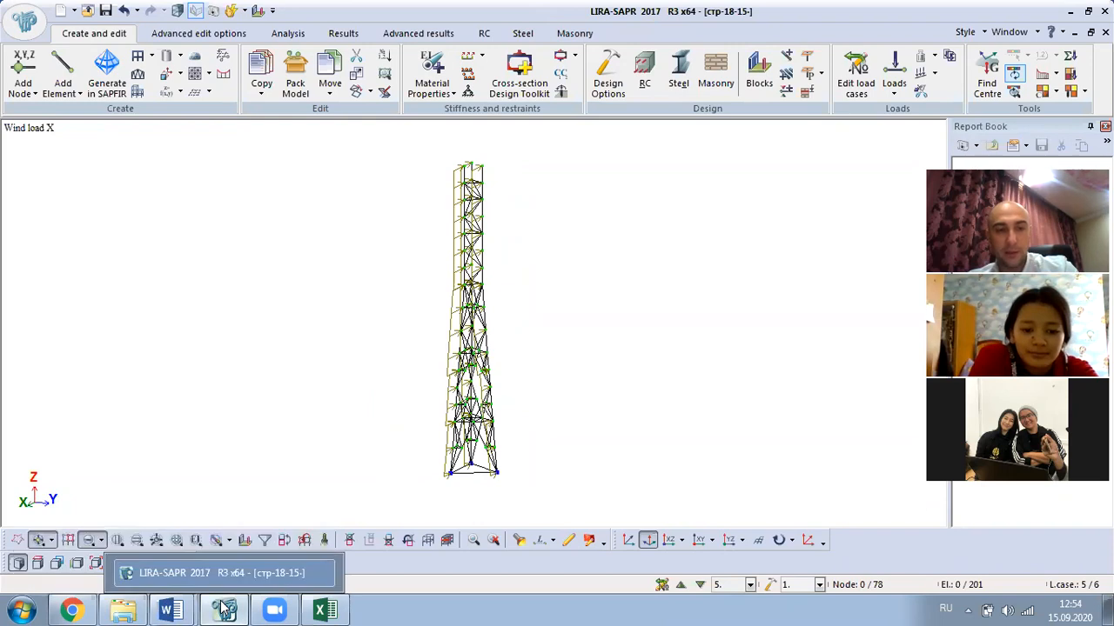
{"action": "mouse_move", "coordinate": [171, 609]}
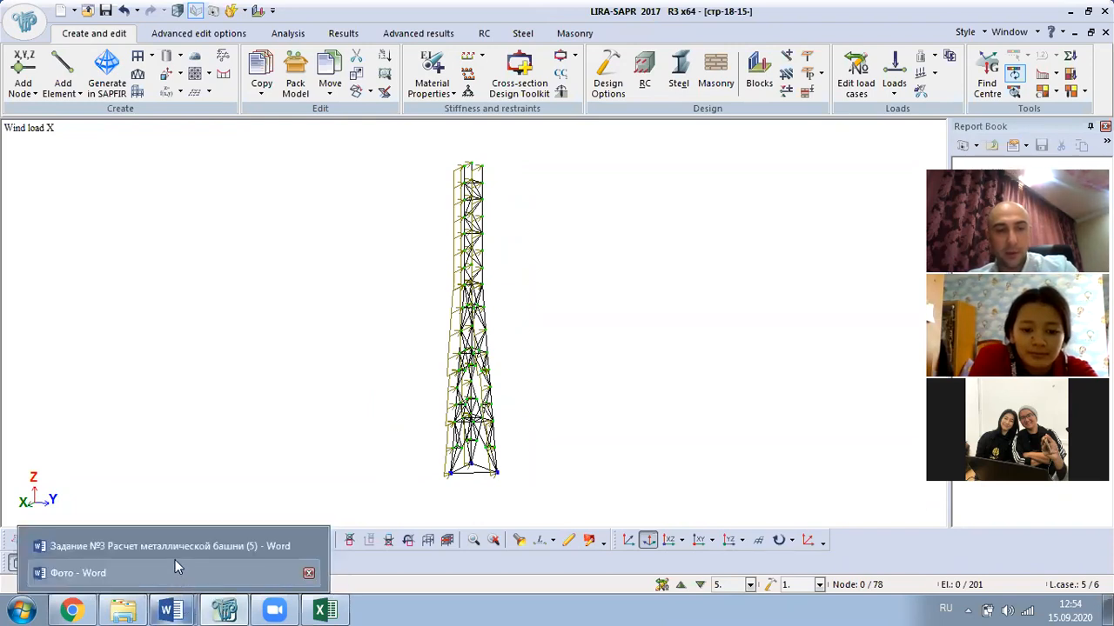
{"action": "left_click", "coordinate": [178, 546]}
{"action": "scroll", "coordinate": [670, 397], "scroll_direction": "down", "scroll_amount": 4}
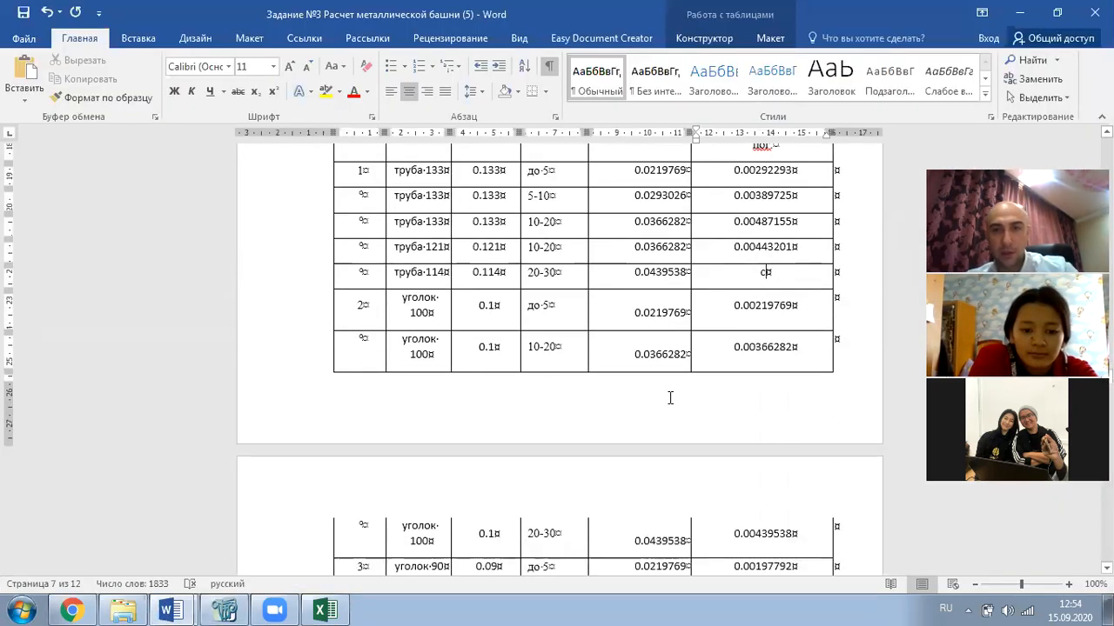
{"action": "key", "text": "BackSpace"}
{"action": "type", "text": "0.00501073"}
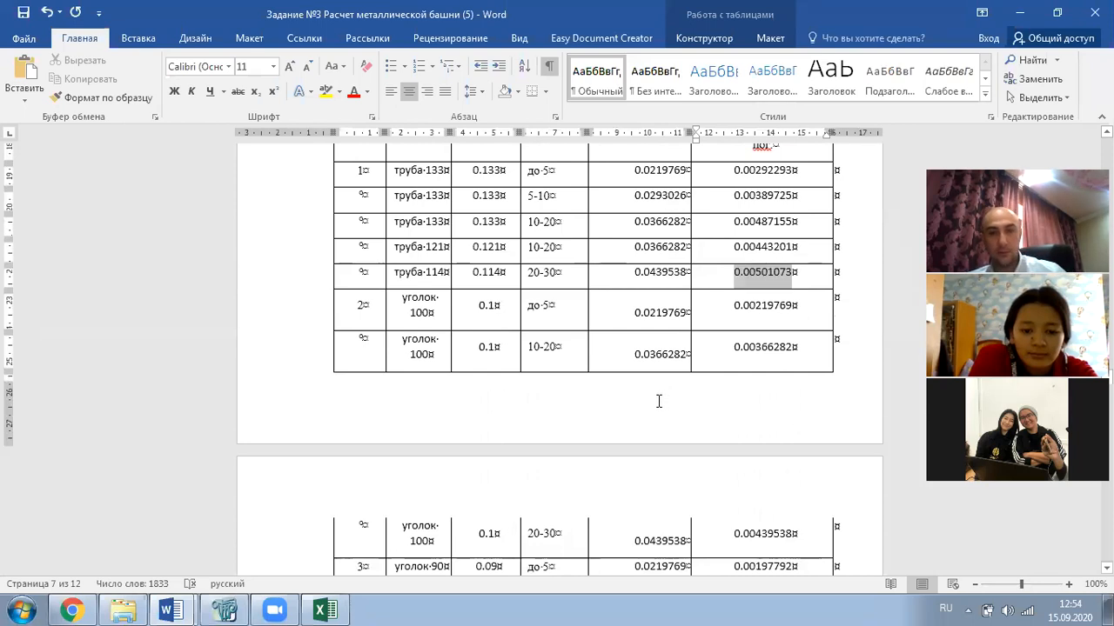
- Copy the уголок 100 load value 0.00219769 and return to LIRA-SAPR
{"action": "left_click", "coordinate": [759, 319]}
{"action": "left_click_drag", "start_coordinate": [795, 302], "coordinate": [729, 315]}
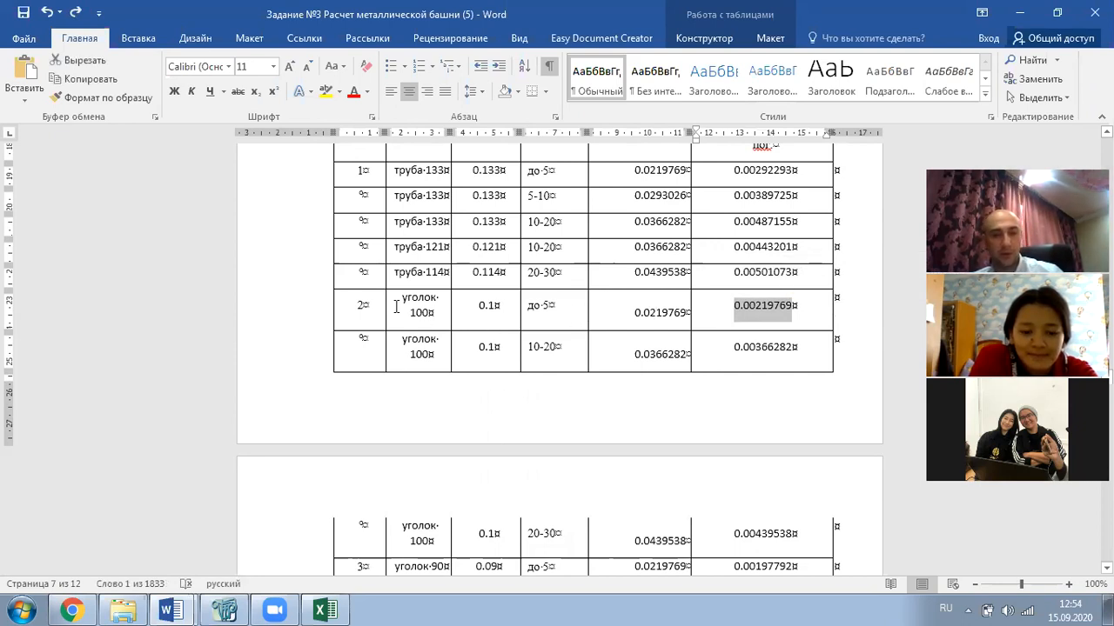
{"action": "left_click", "coordinate": [360, 343]}
{"action": "key", "text": "alt+Tab"}
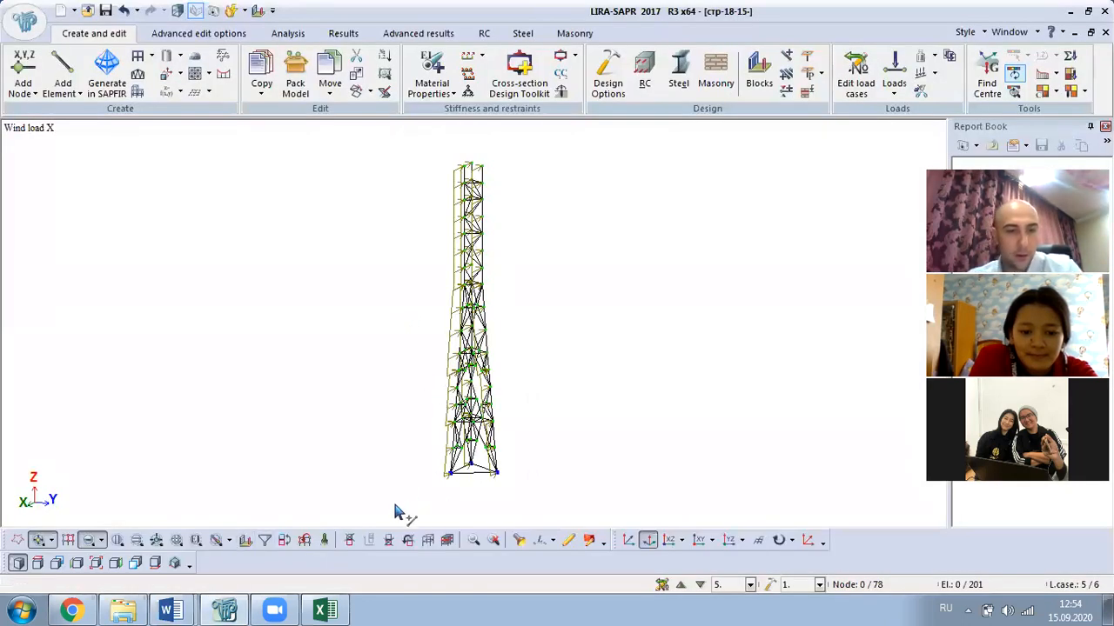
- Filter by stiffness to show only the Angle 100 x 100 x 7 bars
{"action": "left_click", "coordinate": [246, 540]}
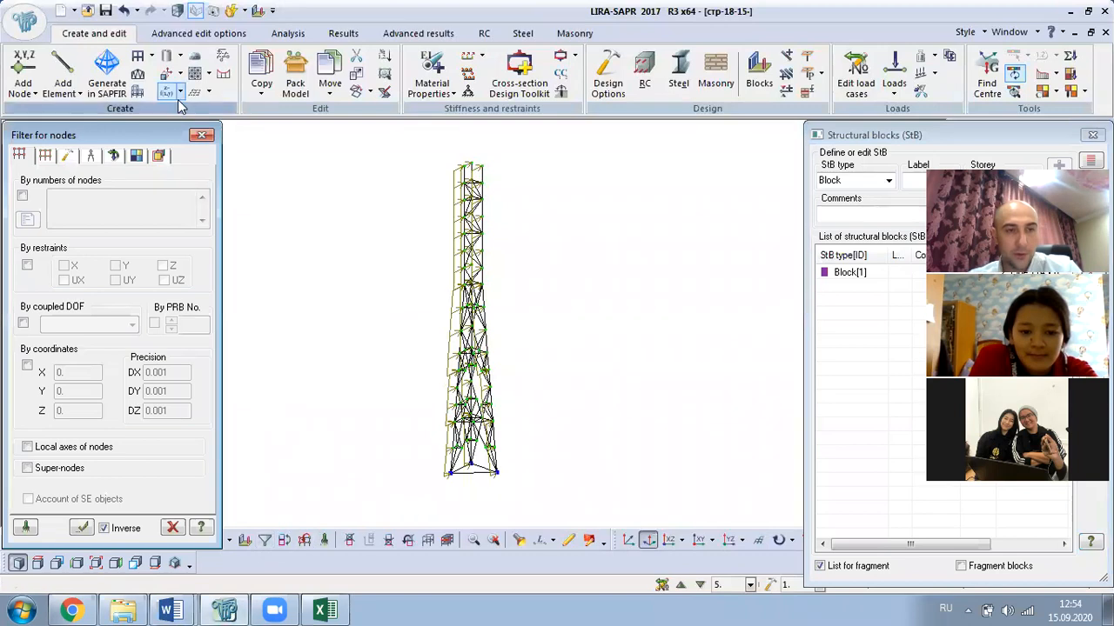
{"action": "left_click", "coordinate": [43, 155]}
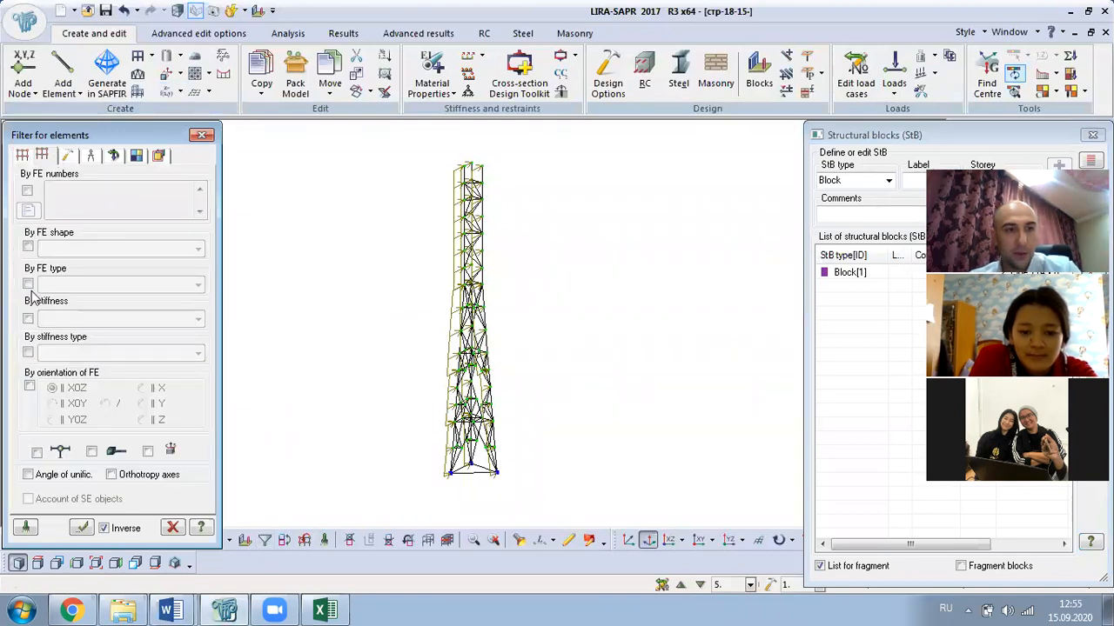
{"action": "left_click", "coordinate": [28, 319]}
{"action": "left_click", "coordinate": [44, 321]}
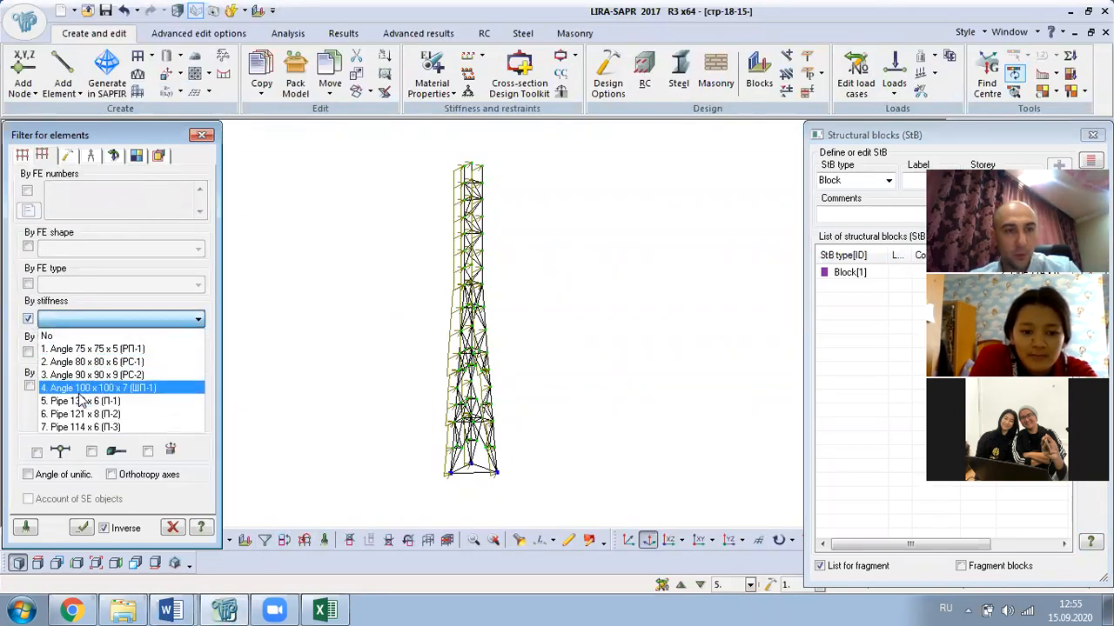
{"action": "left_click", "coordinate": [78, 391]}
{"action": "left_click", "coordinate": [80, 528]}
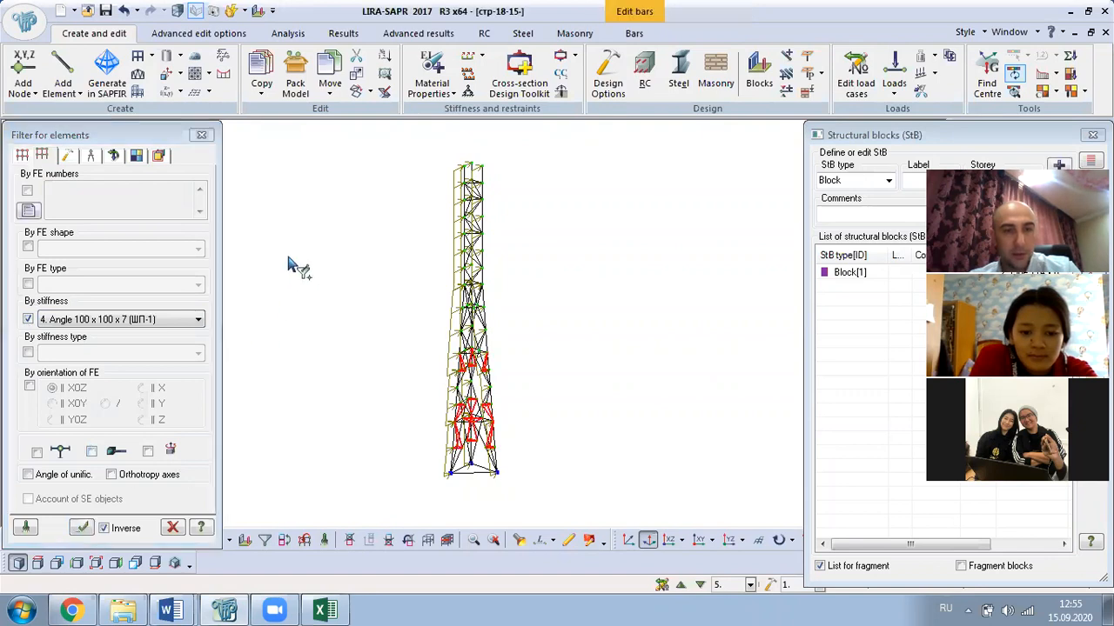
{"action": "right_click", "coordinate": [291, 263]}
{"action": "left_click", "coordinate": [347, 56]}
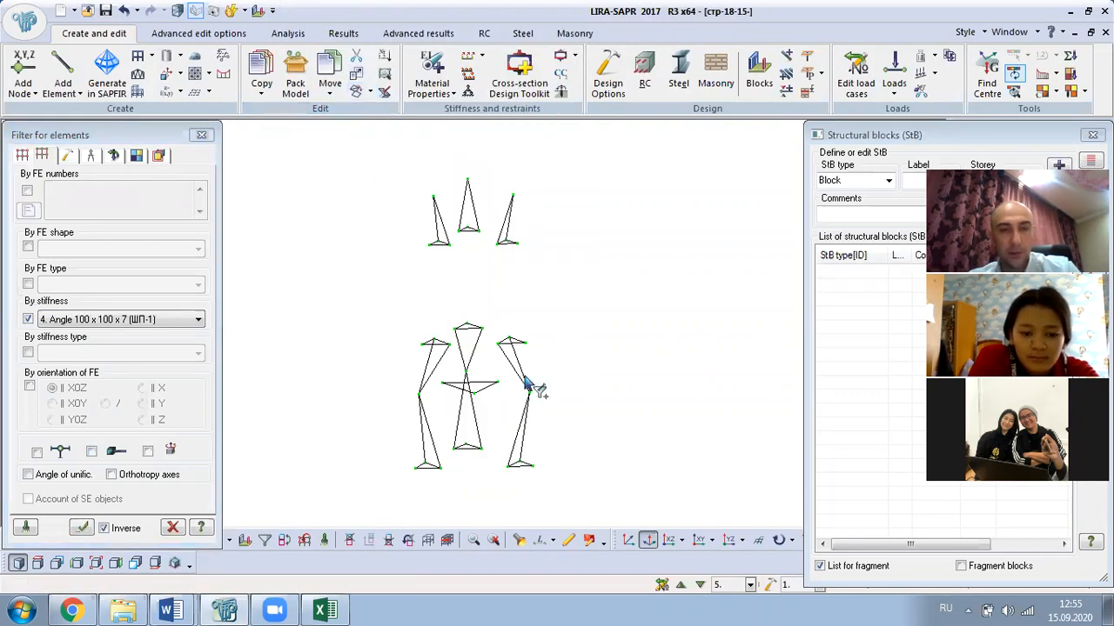
{"action": "left_click", "coordinate": [201, 136]}
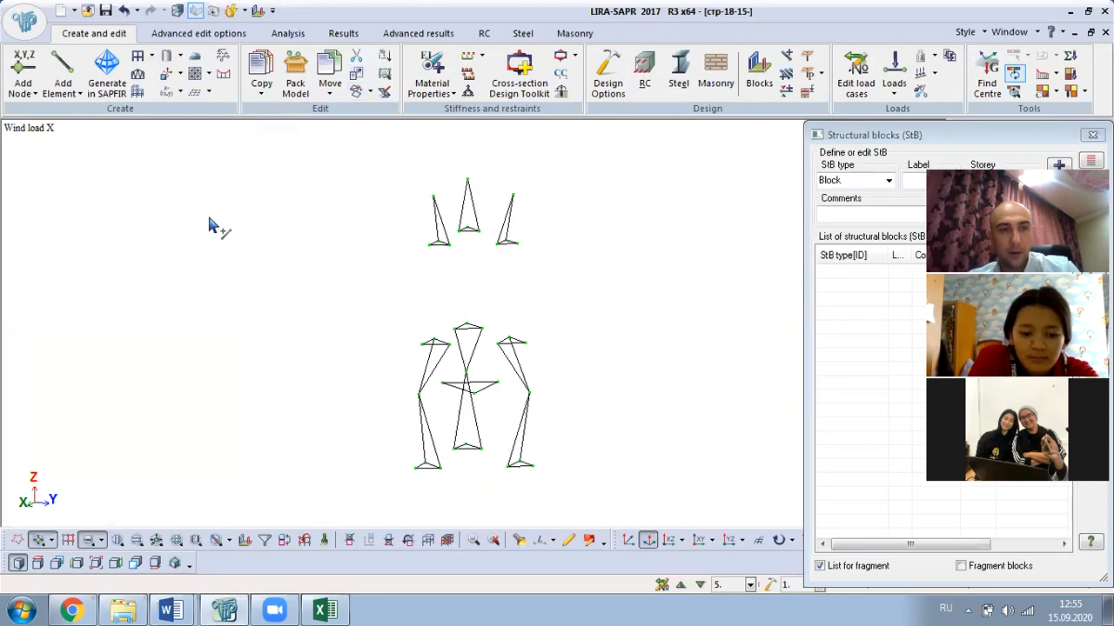
- Window-select the lower section bars and apply a uniform 0.00219769 kN/m X-direction load
{"action": "left_click_drag", "start_coordinate": [323, 276], "coordinate": [663, 514]}
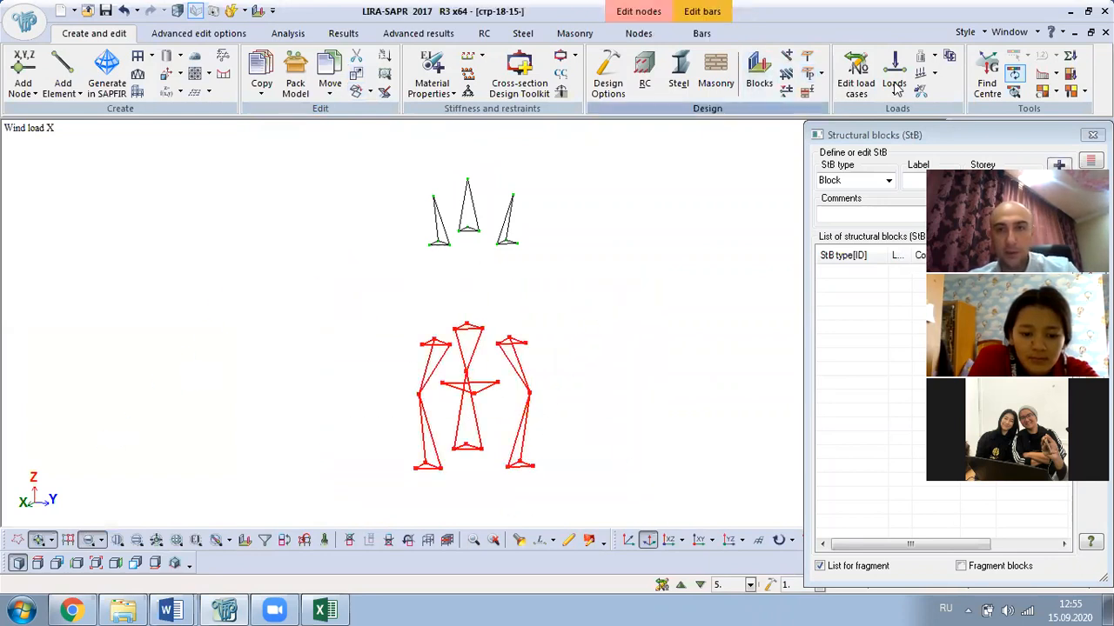
{"action": "left_click", "coordinate": [1061, 139]}
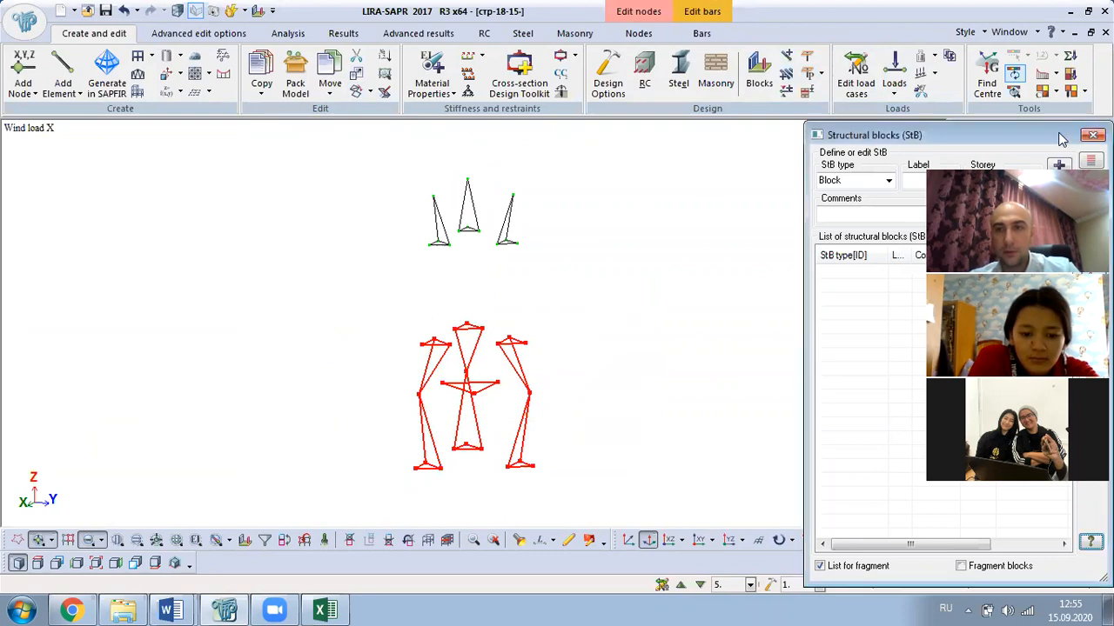
{"action": "left_click", "coordinate": [1093, 135]}
{"action": "left_click", "coordinate": [895, 80]}
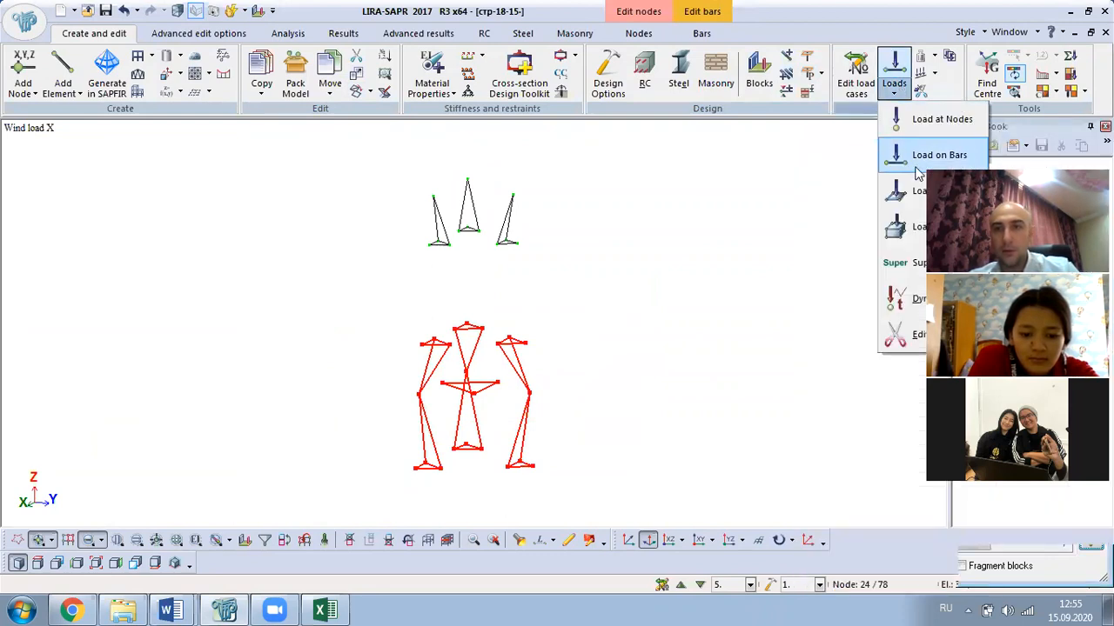
{"action": "left_click", "coordinate": [937, 154]}
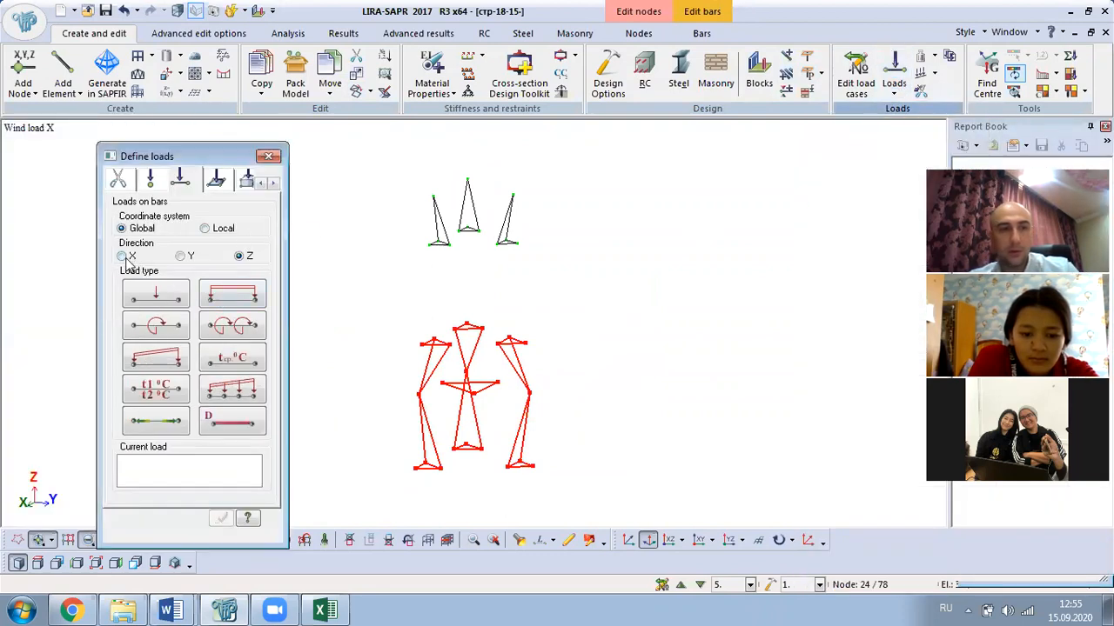
{"action": "left_click", "coordinate": [226, 299]}
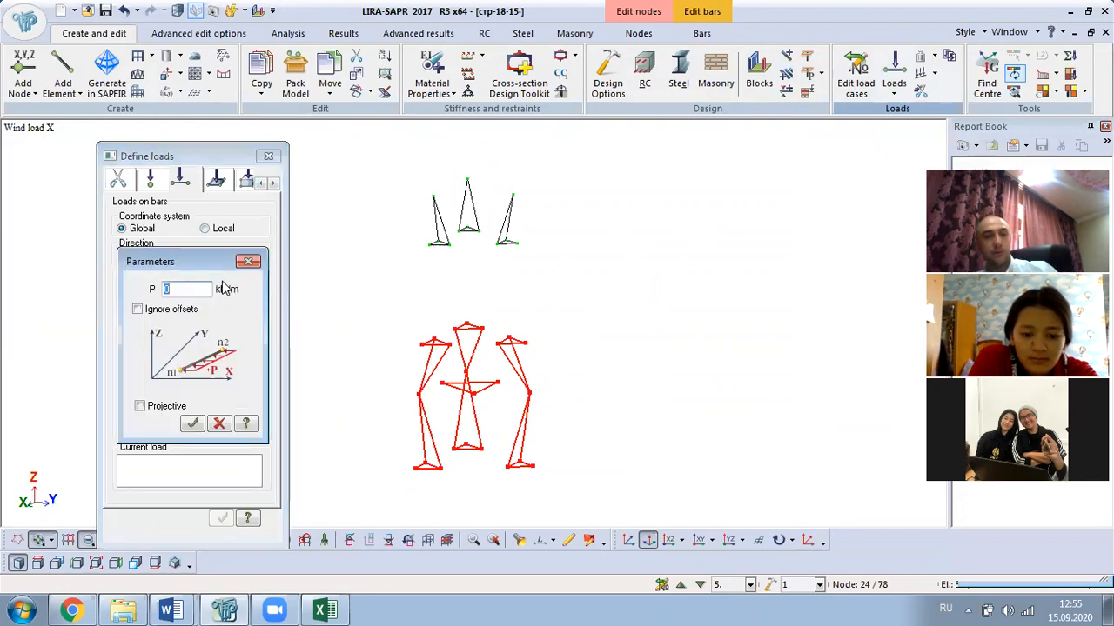
{"action": "type", "text": "0.00219765"}
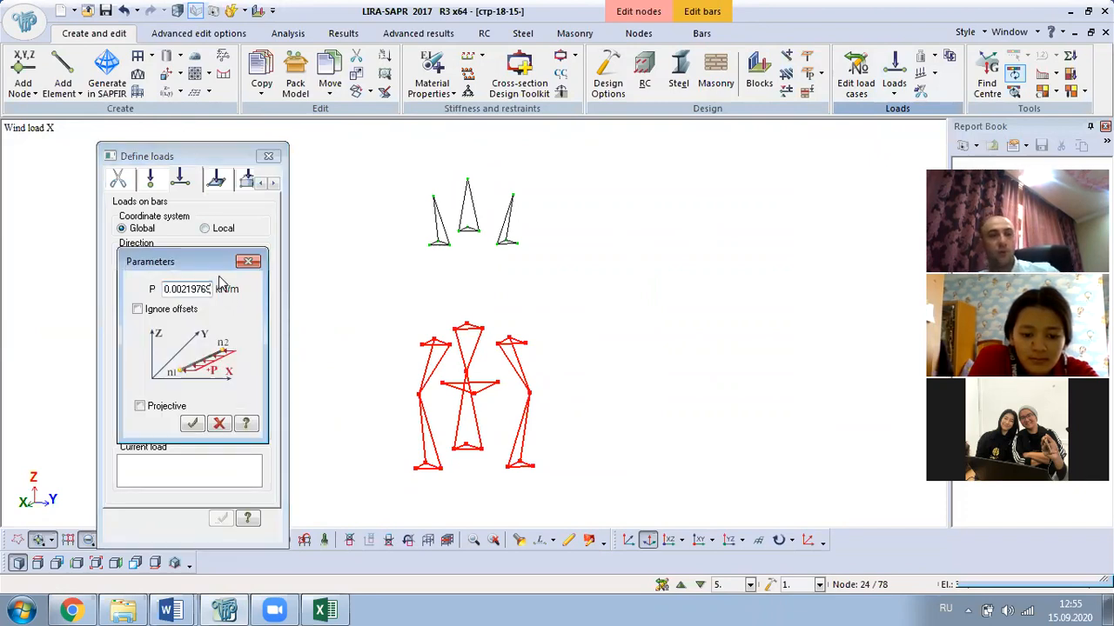
{"action": "left_click", "coordinate": [192, 424]}
{"action": "left_click", "coordinate": [221, 518]}
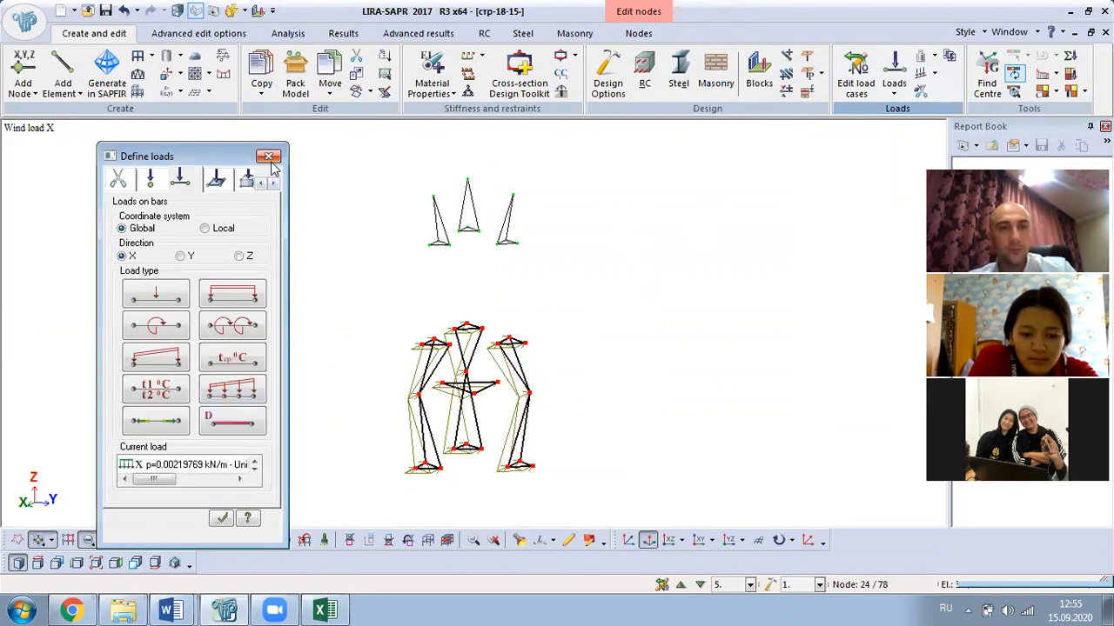
{"action": "left_click", "coordinate": [268, 156]}
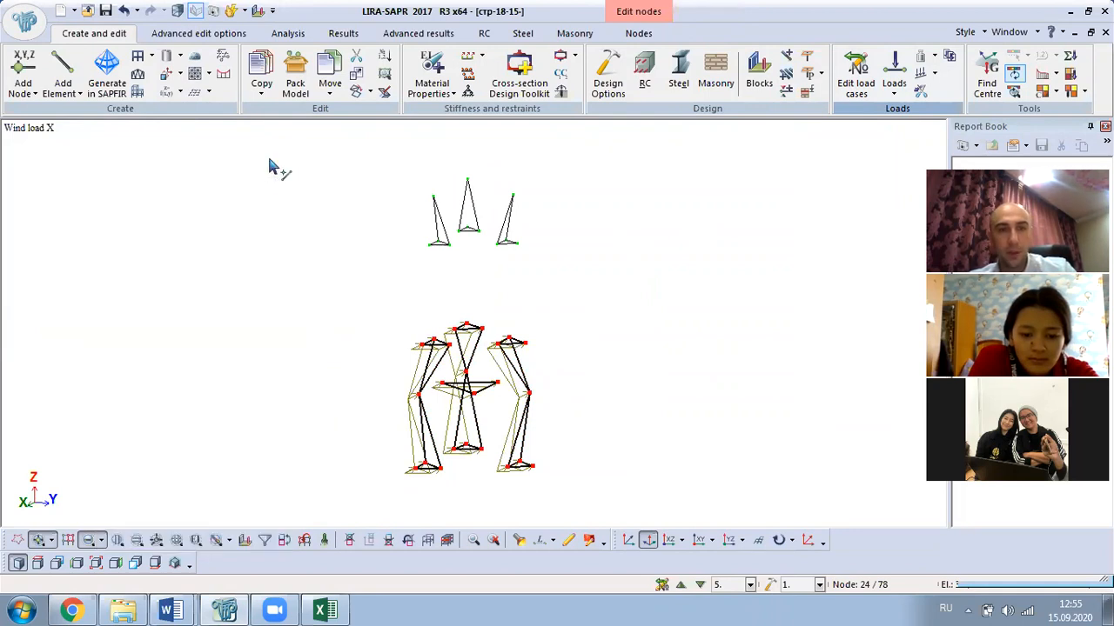
{"action": "scroll", "coordinate": [483, 393], "scroll_direction": "up", "scroll_amount": 1}
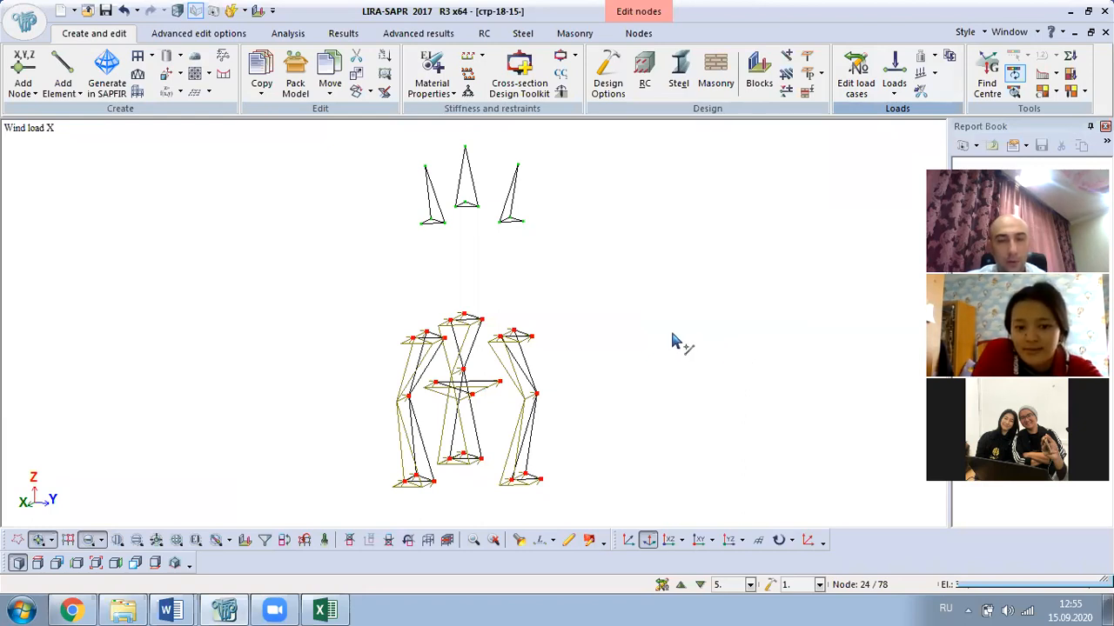
{"action": "middle_click_drag", "start_coordinate": [671, 341], "coordinate": [607, 332]}
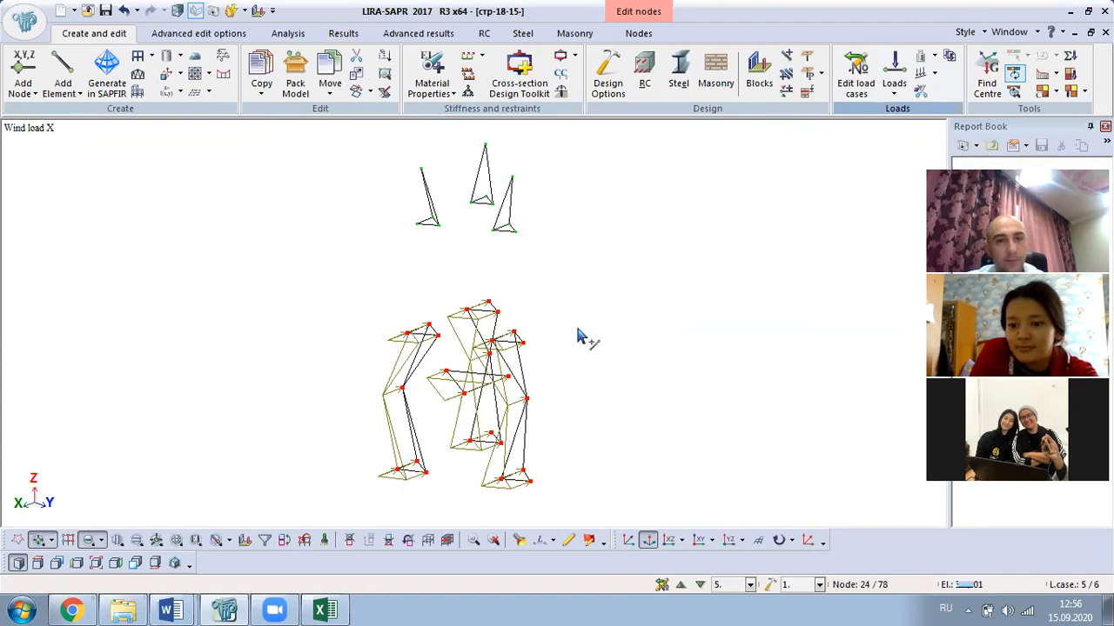
{"action": "middle_click_drag", "start_coordinate": [555, 365], "coordinate": [462, 331]}
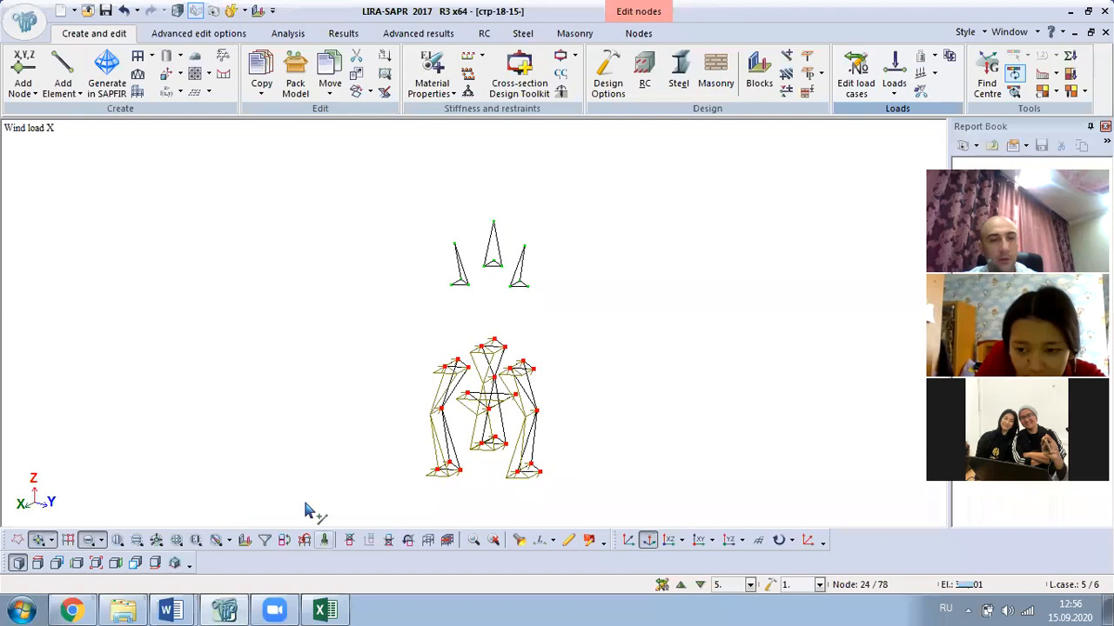
{"action": "left_click", "coordinate": [323, 540]}
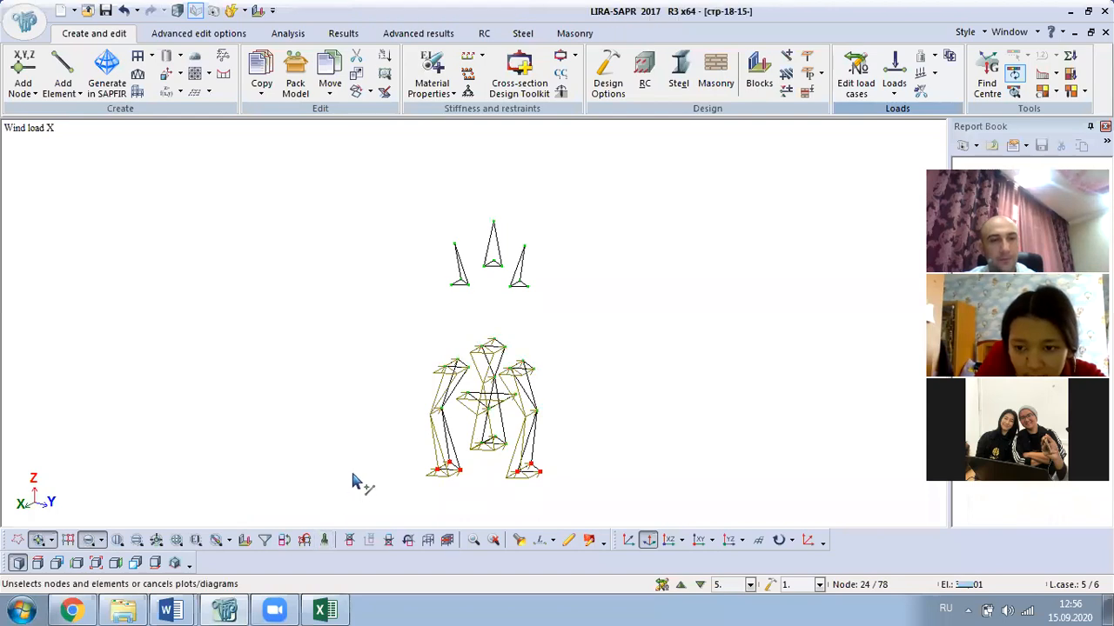
{"action": "left_click", "coordinate": [519, 540]}
{"action": "left_click", "coordinate": [453, 285]}
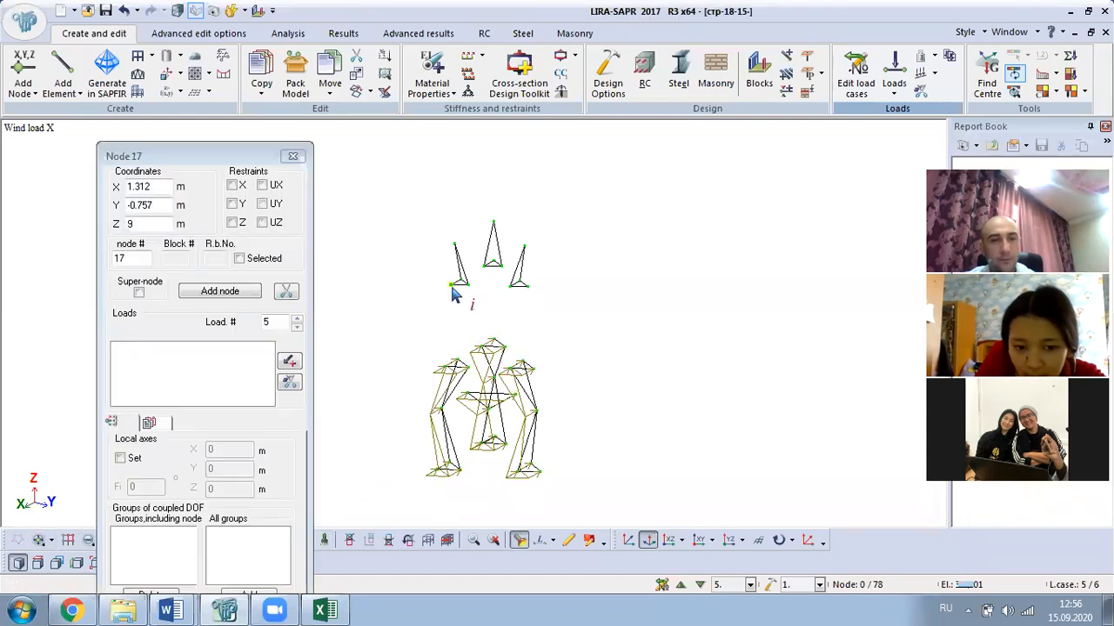
- Check node 19's information, then window-select the bars of the three upper supports
{"action": "left_click", "coordinate": [292, 155]}
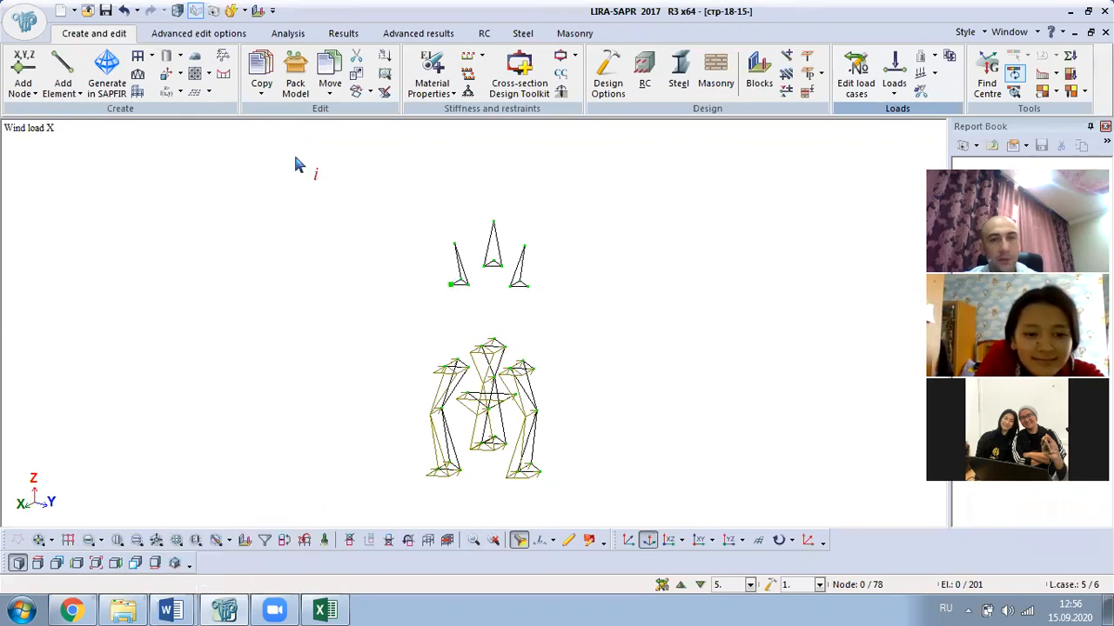
{"action": "left_click", "coordinate": [493, 225]}
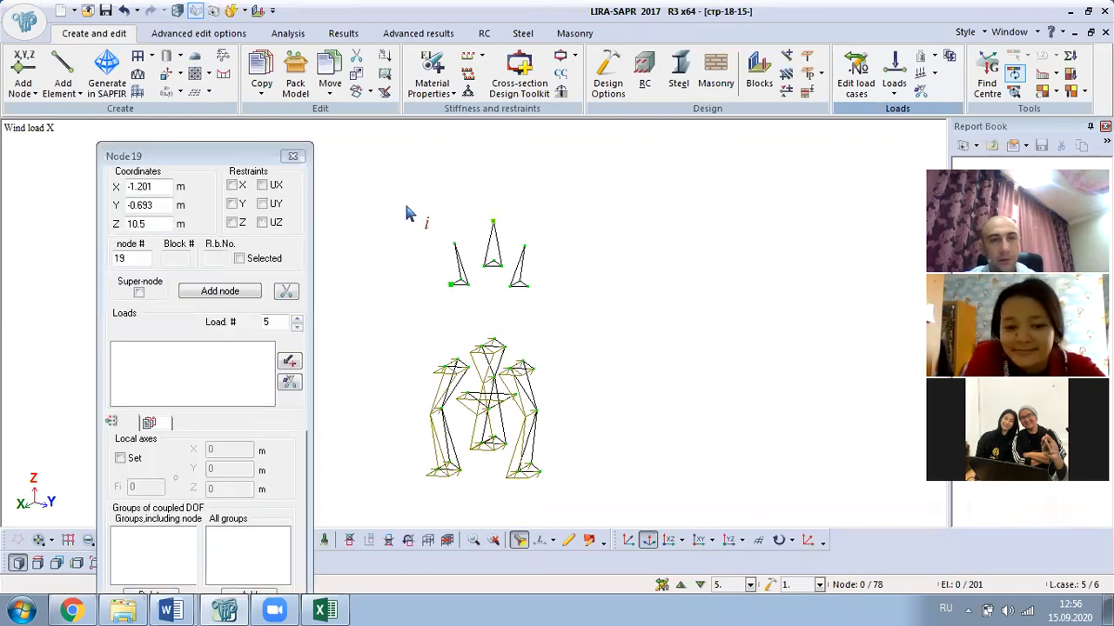
{"action": "left_click", "coordinate": [292, 156]}
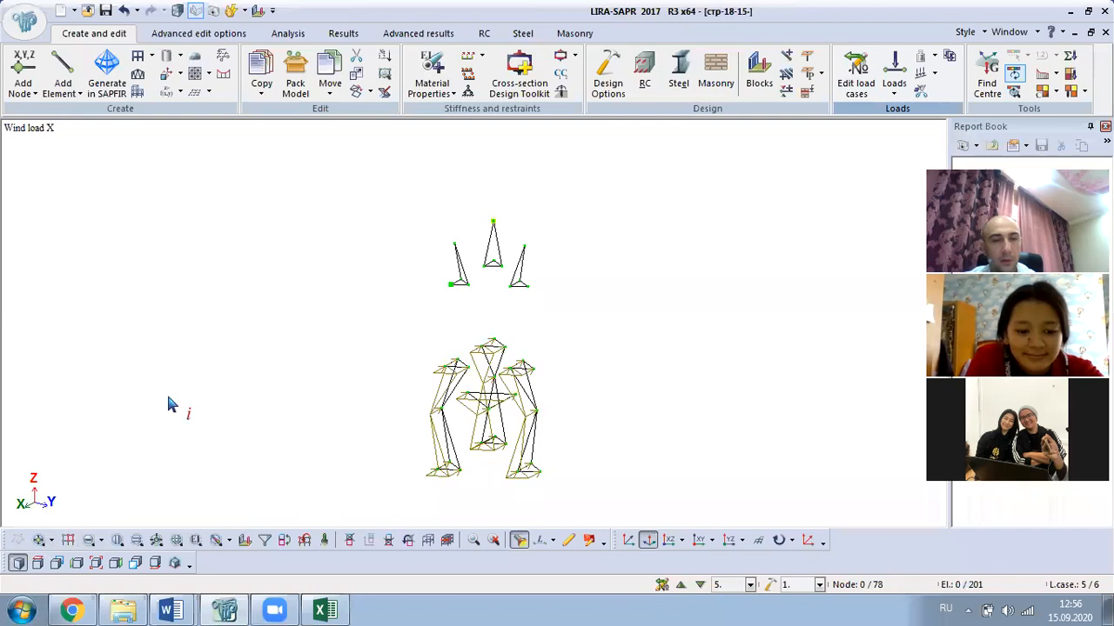
{"action": "left_click", "coordinate": [39, 540]}
{"action": "left_click", "coordinate": [88, 541]}
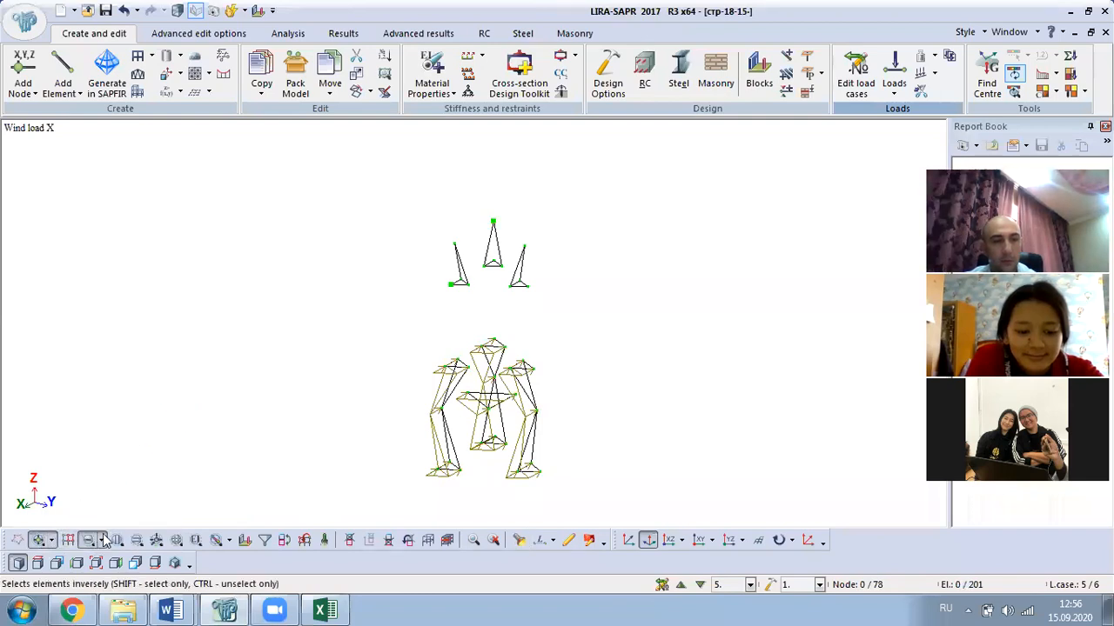
{"action": "left_click_drag", "start_coordinate": [334, 200], "coordinate": [599, 332]}
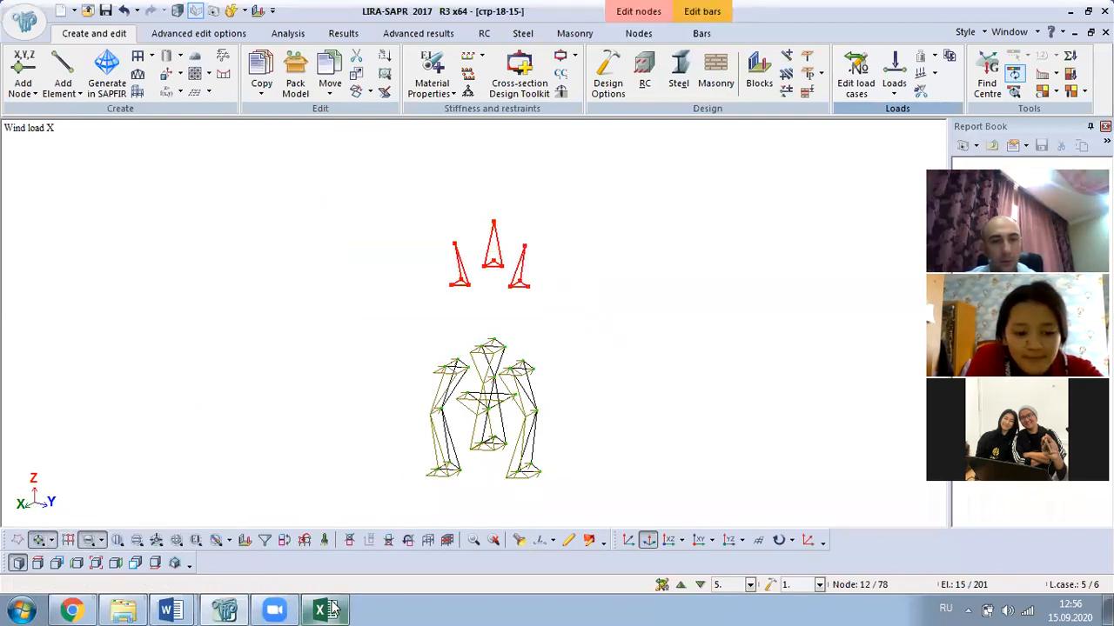
- Close the Excel load spreadsheet without saving
{"action": "left_click", "coordinate": [327, 610]}
{"action": "left_click", "coordinate": [327, 610]}
{"action": "left_click", "coordinate": [327, 610]}
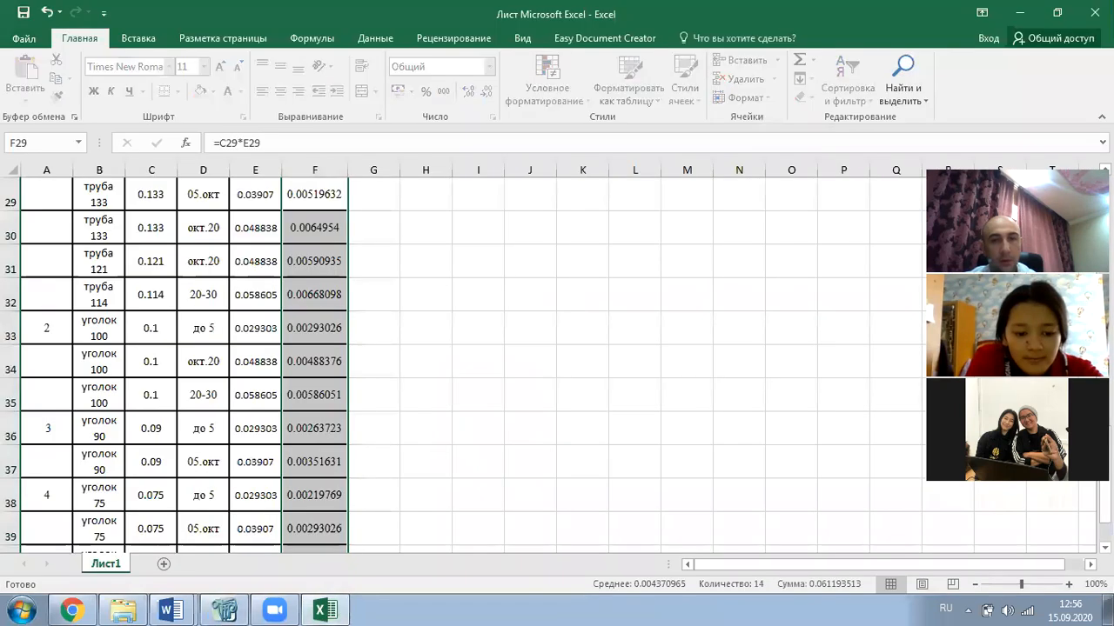
{"action": "left_click", "coordinate": [1094, 12]}
{"action": "left_click", "coordinate": [532, 341]}
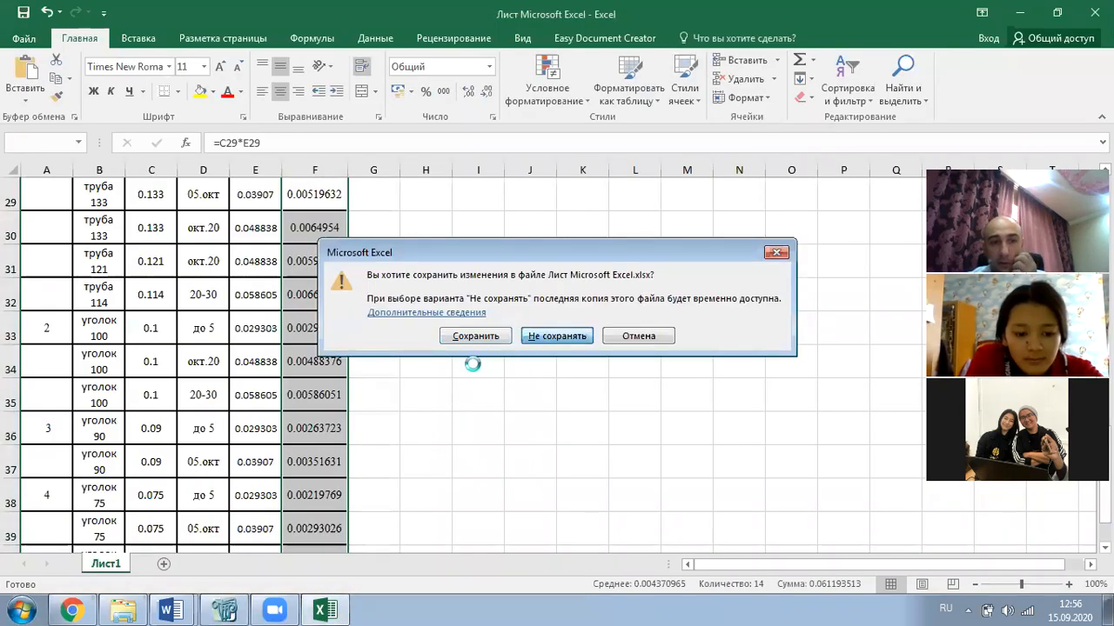
{"action": "left_click", "coordinate": [156, 609]}
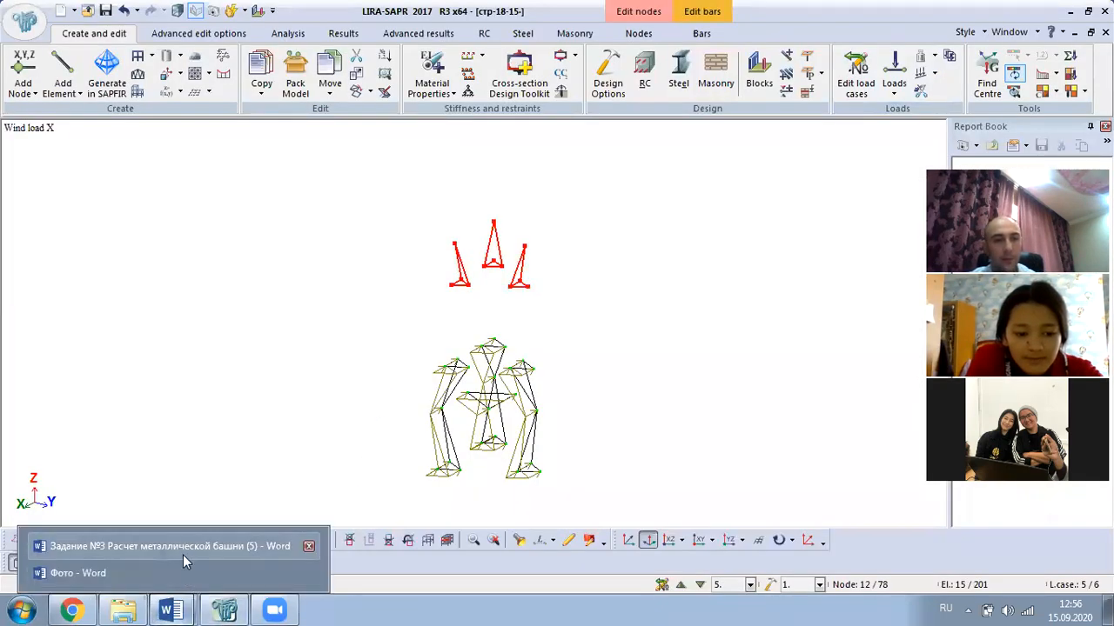
- Insert an empty table row below the уголок 100 до 5 row
{"action": "left_click", "coordinate": [181, 546]}
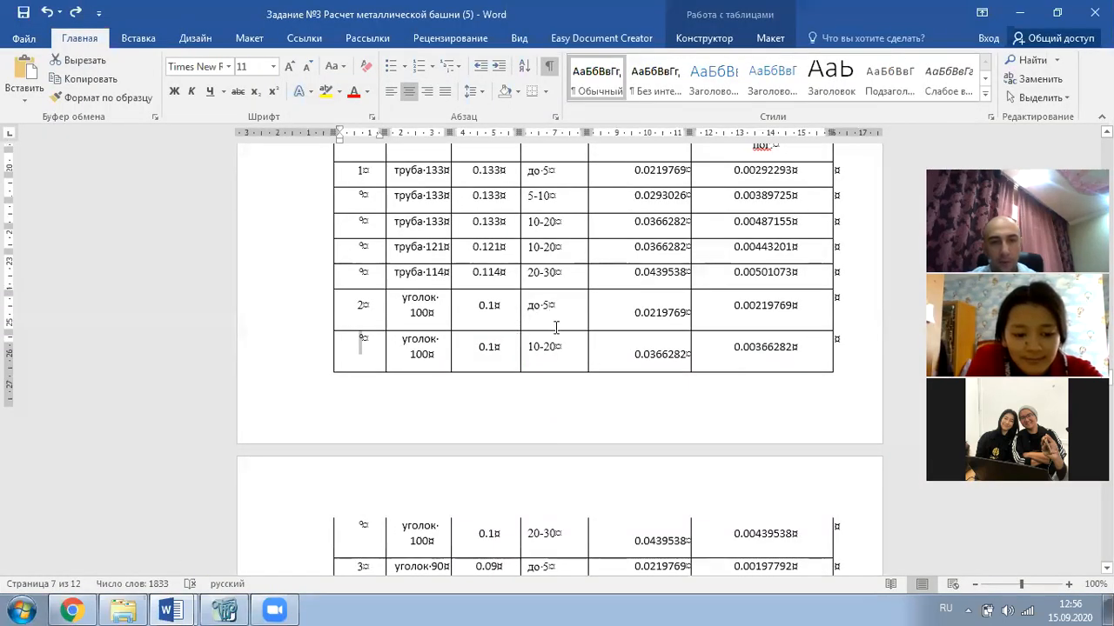
{"action": "scroll", "coordinate": [558, 332], "scroll_direction": "down", "scroll_amount": 2}
{"action": "scroll", "coordinate": [557, 332], "scroll_direction": "up", "scroll_amount": 2}
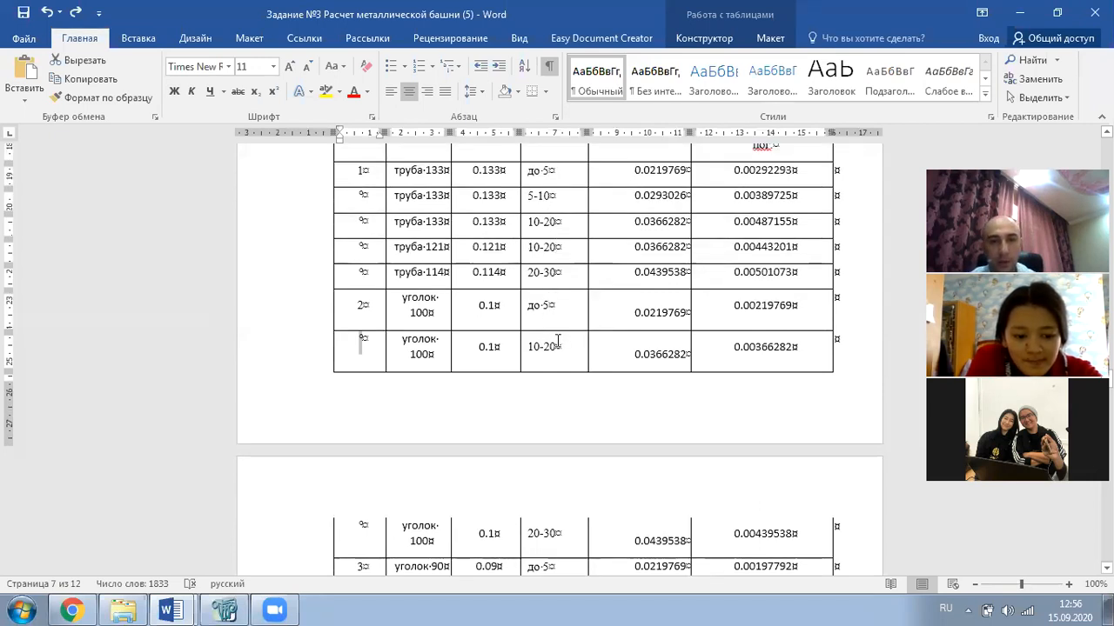
{"action": "left_click_drag", "start_coordinate": [372, 306], "coordinate": [701, 314]}
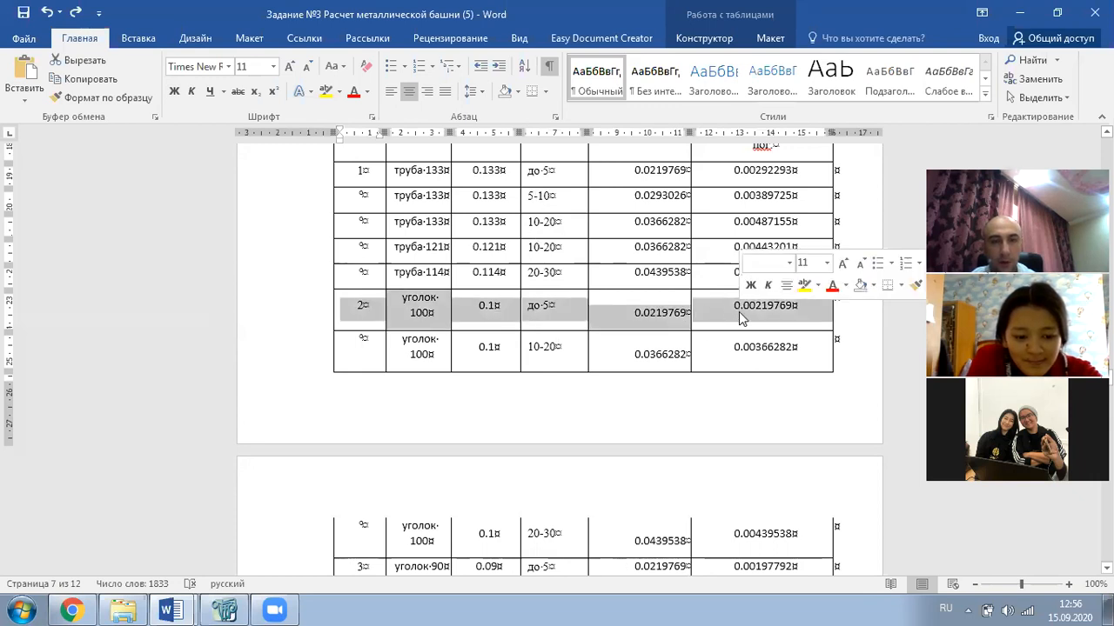
{"action": "right_click", "coordinate": [651, 312]}
{"action": "mouse_move", "coordinate": [774, 407]}
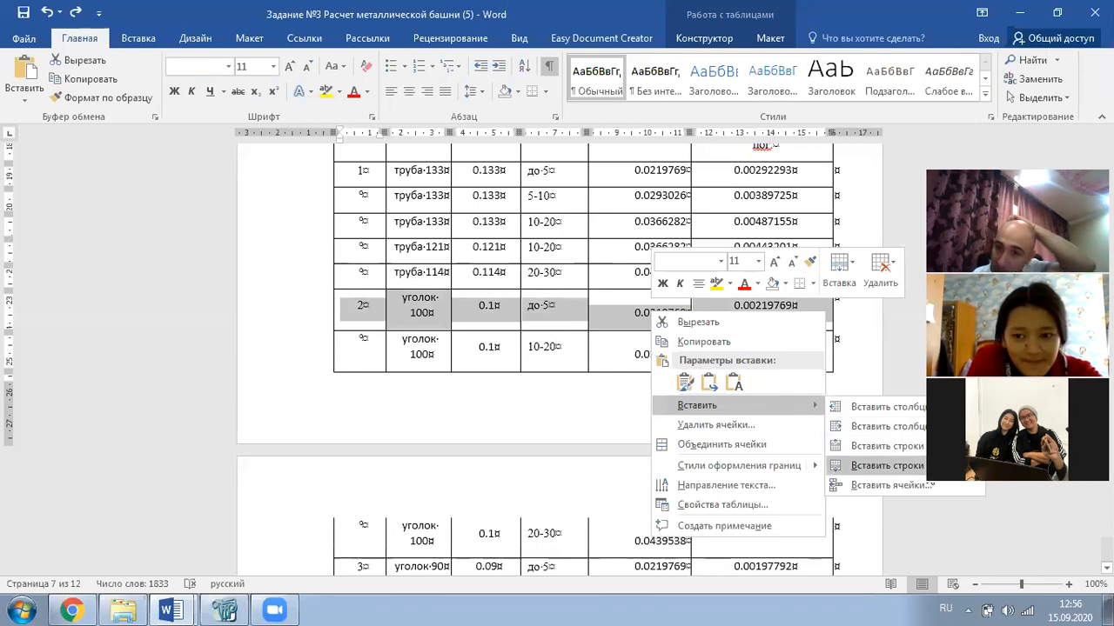
{"action": "left_click", "coordinate": [879, 465]}
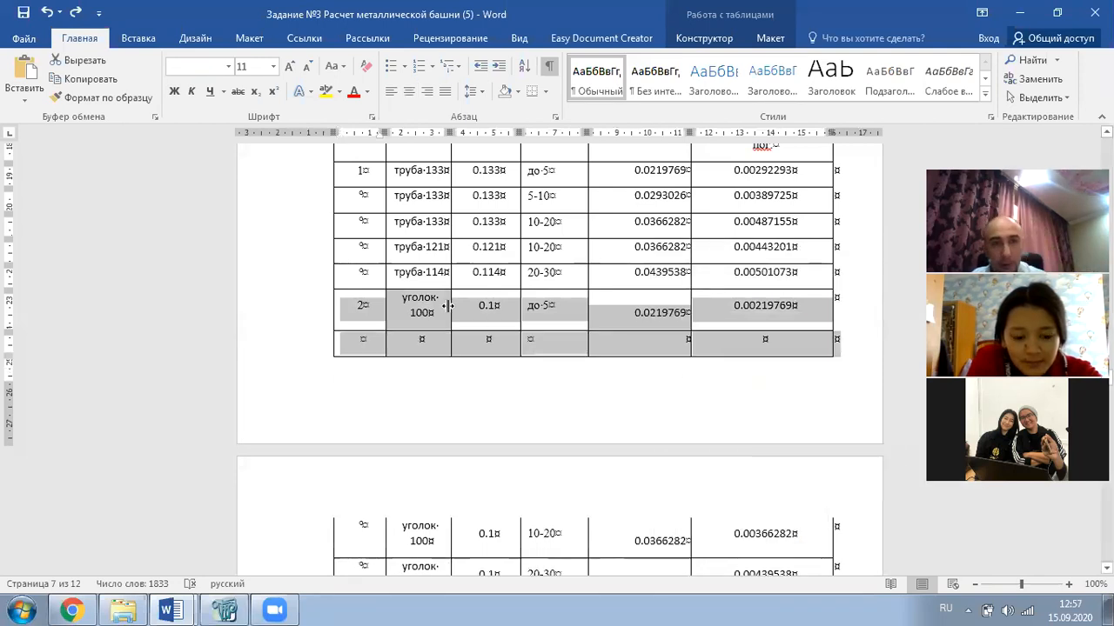
{"action": "left_click", "coordinate": [406, 308]}
- Fill the new row with уголок 100, 0.1, 5-10 and 0.0293026
{"action": "left_click_drag", "start_coordinate": [422, 309], "coordinate": [556, 319]}
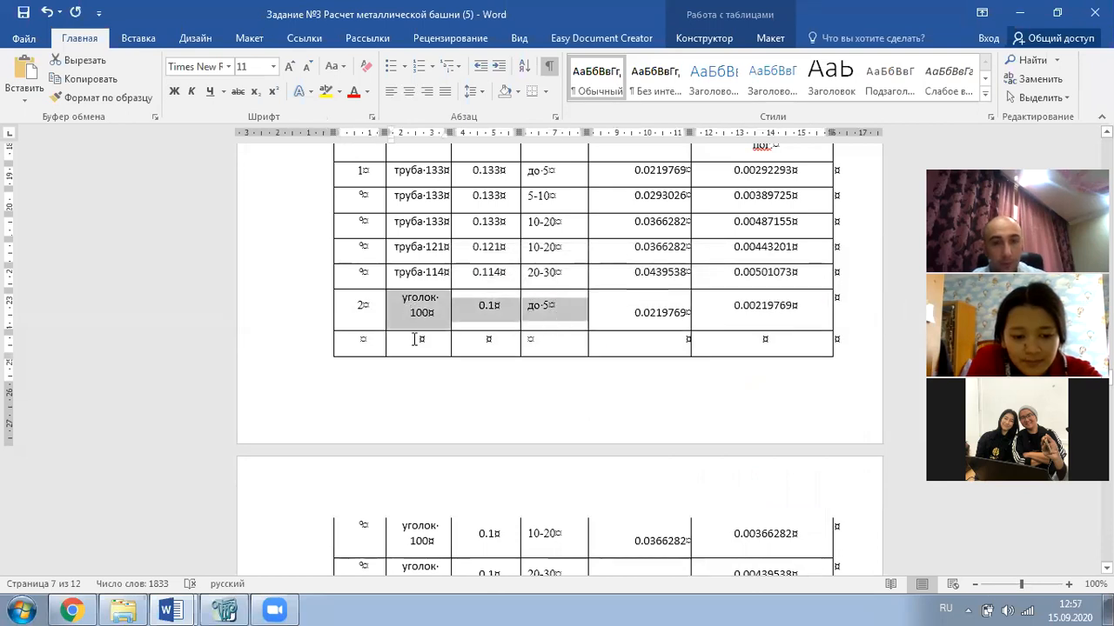
{"action": "left_click_drag", "start_coordinate": [430, 346], "coordinate": [546, 343]}
{"action": "key", "text": "ctrl+v"}
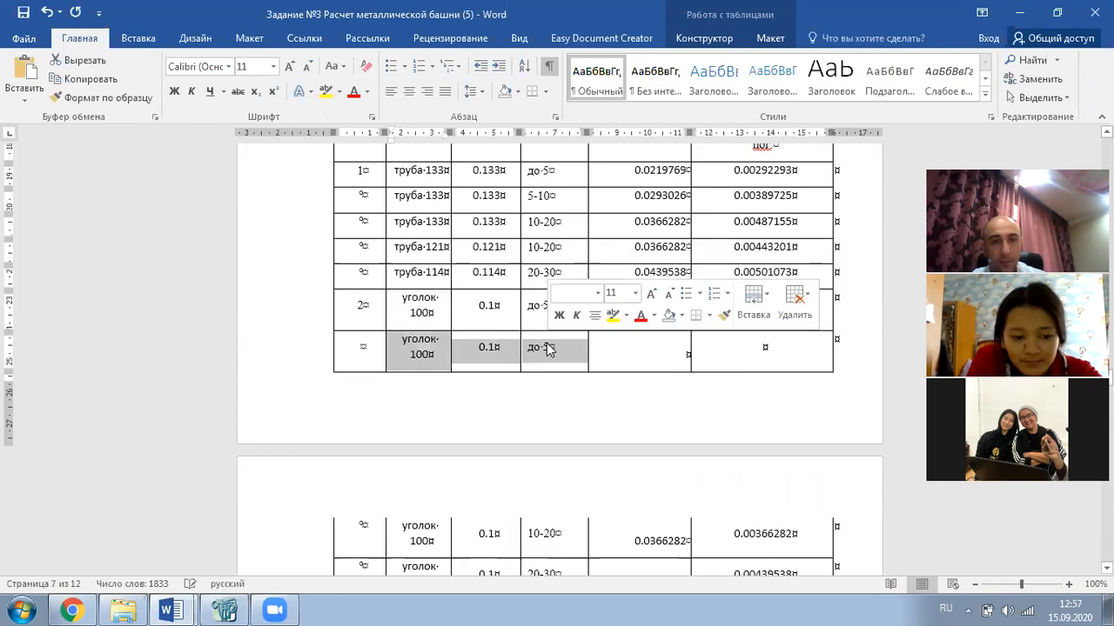
{"action": "left_click_drag", "start_coordinate": [570, 197], "coordinate": [616, 204]}
{"action": "left_click_drag", "start_coordinate": [548, 349], "coordinate": [596, 351]}
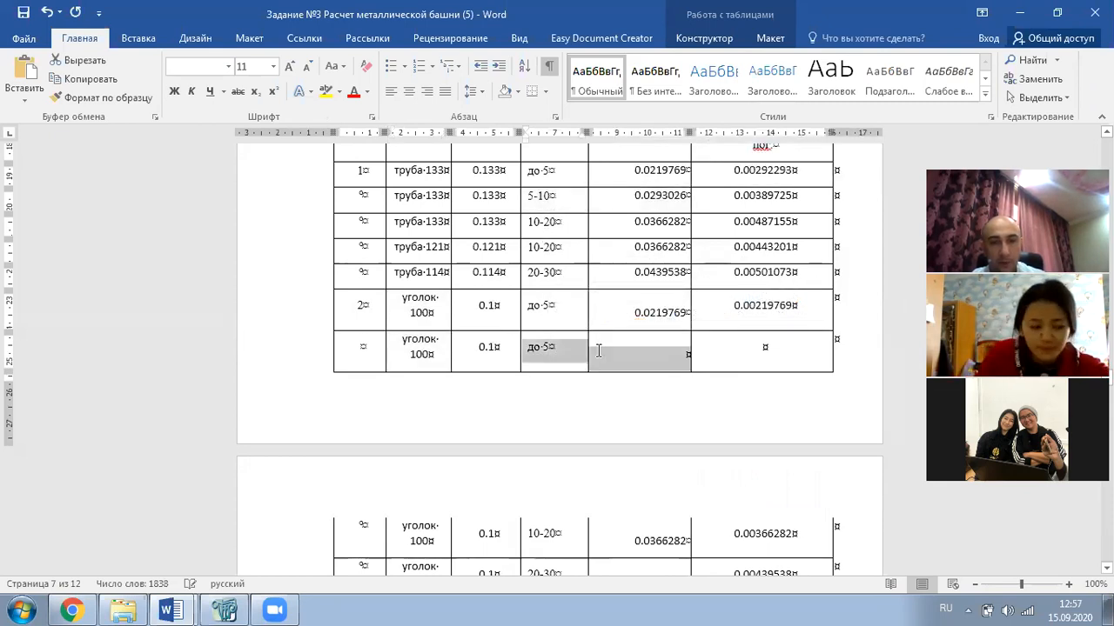
{"action": "key", "text": "ctrl+v"}
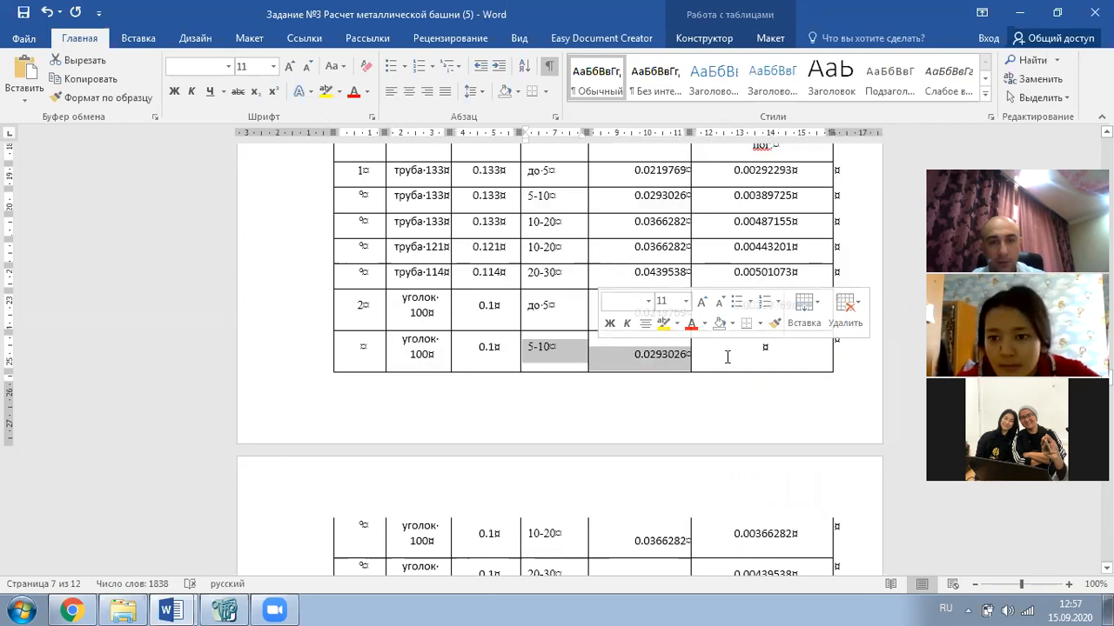
{"action": "left_click", "coordinate": [727, 357]}
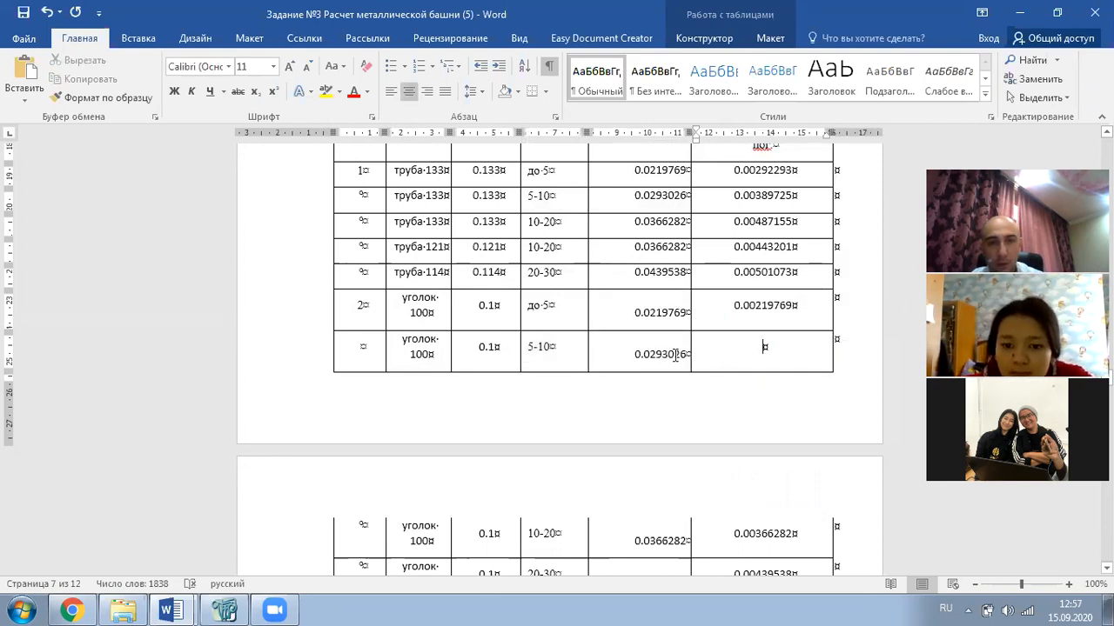
{"action": "left_click", "coordinate": [478, 352]}
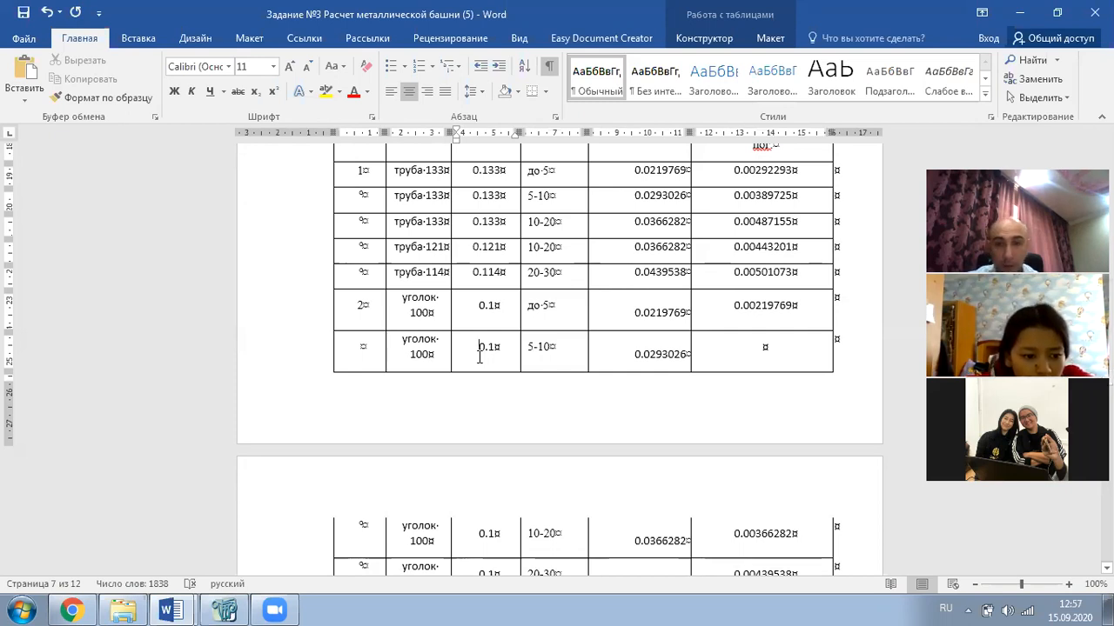
- Enter 0.00293026 in the row's last cell and copy it
{"action": "left_click", "coordinate": [765, 346]}
{"action": "type", "text": "0"}
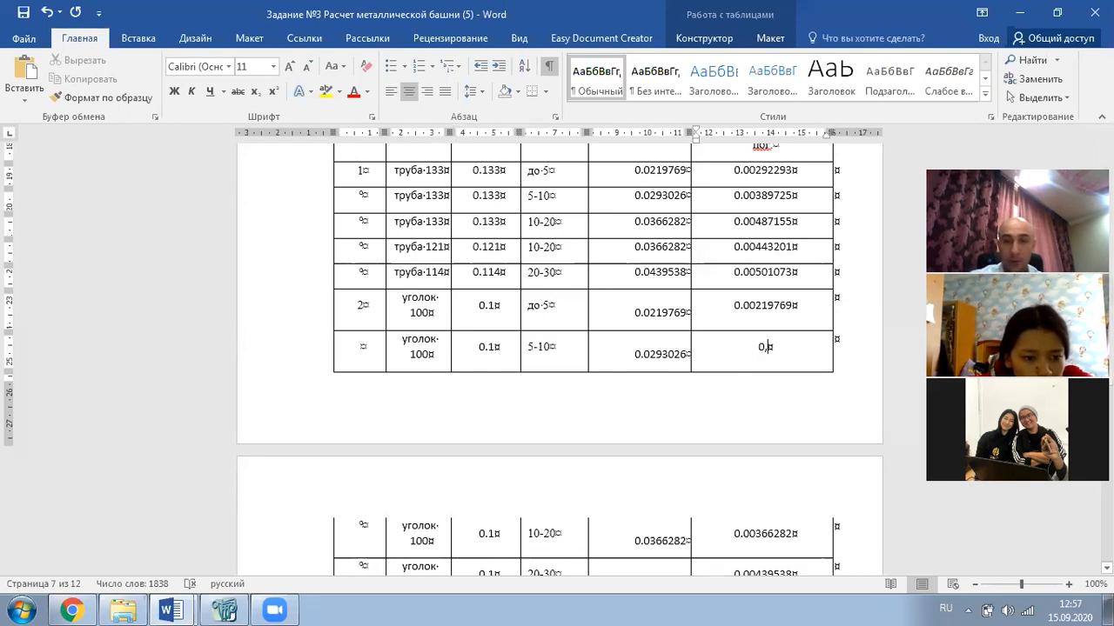
{"action": "type", "text": ".0029"}
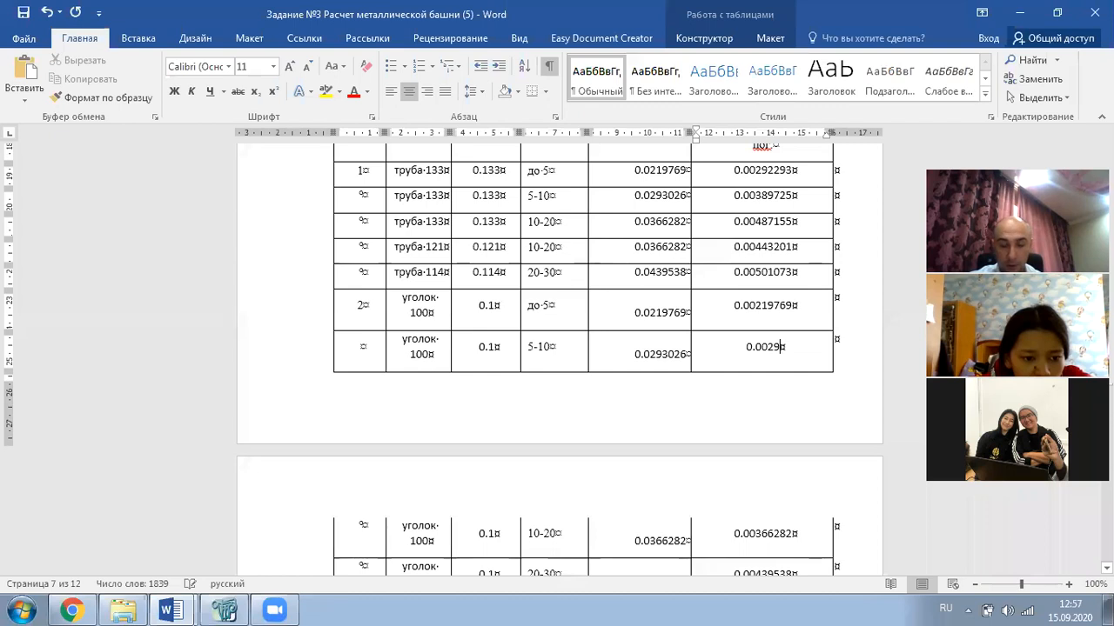
{"action": "type", "text": "3026"}
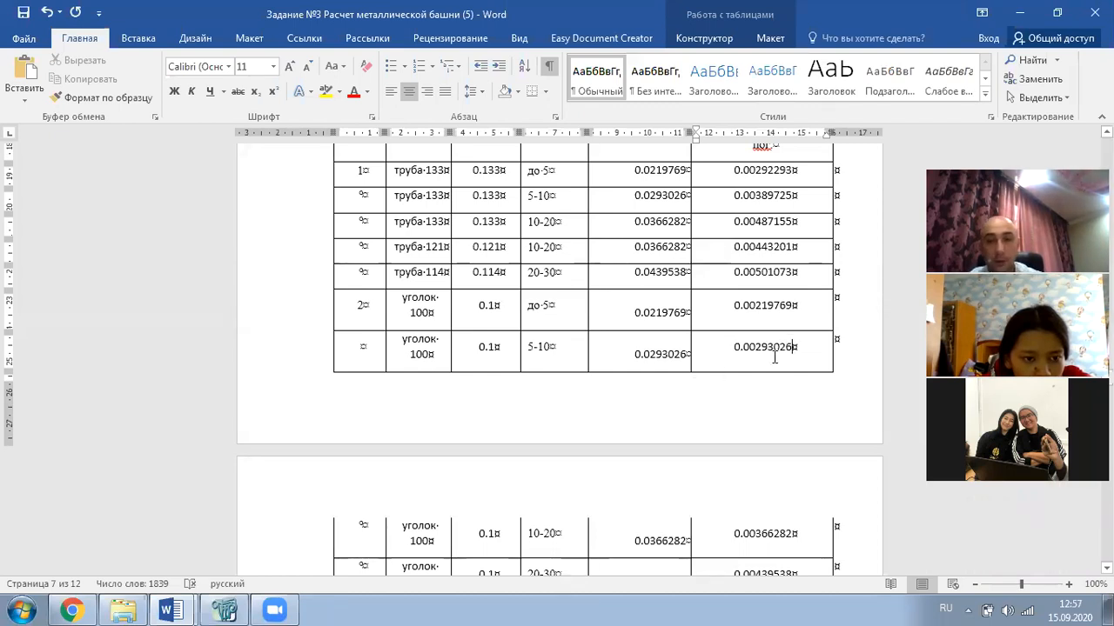
{"action": "left_click_drag", "start_coordinate": [797, 344], "coordinate": [733, 346]}
{"action": "key", "text": "ctrl+c"}
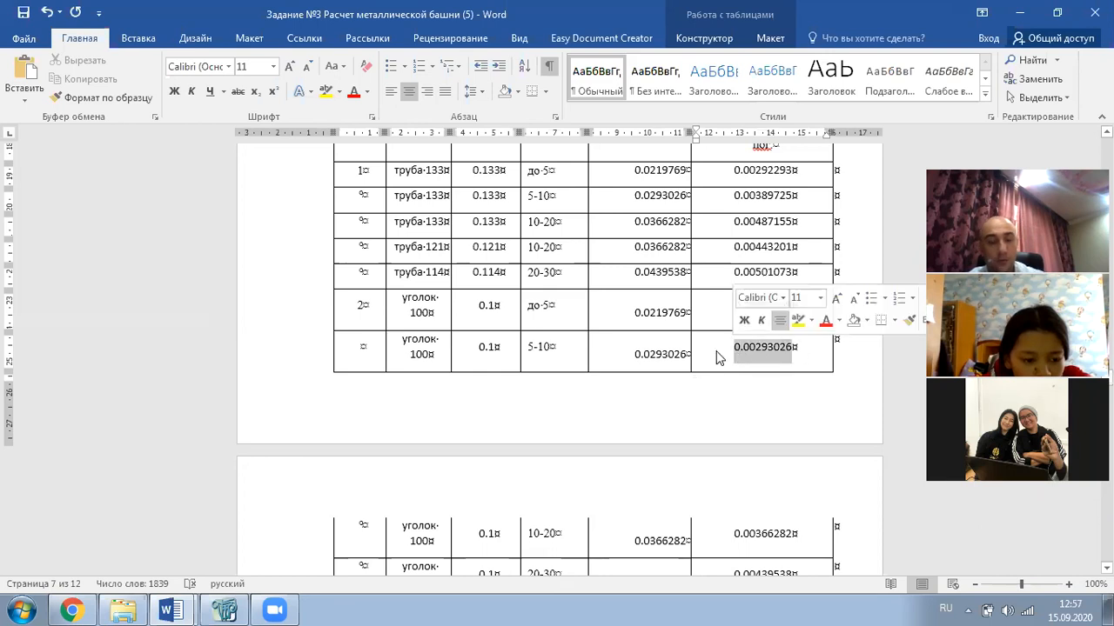
{"action": "left_click", "coordinate": [227, 611]}
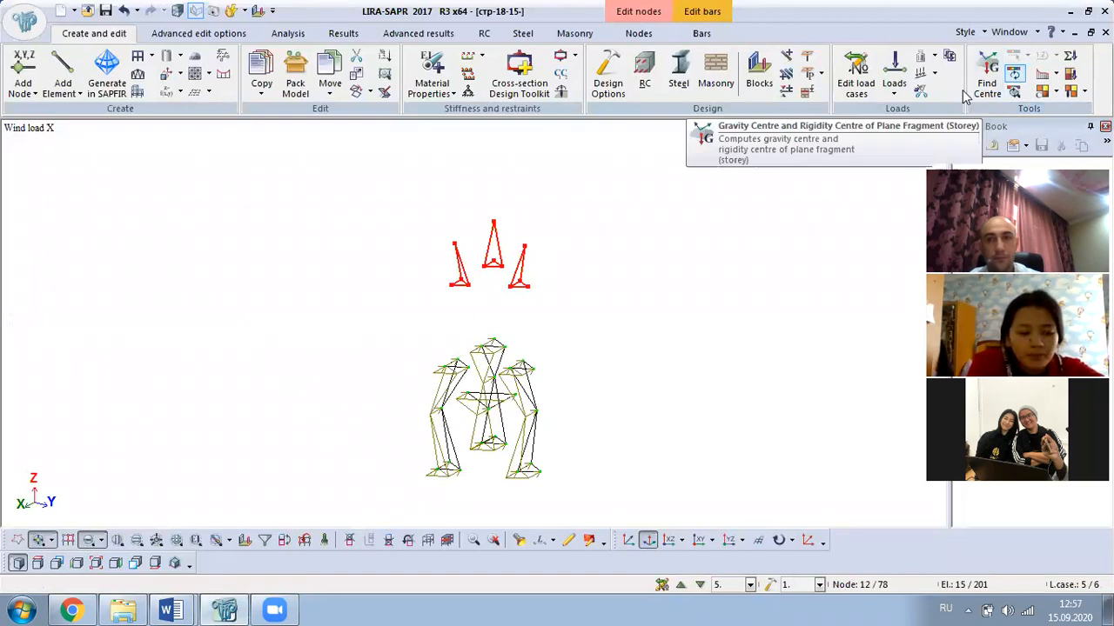
- Apply a uniform 0.00293026 kN/m X-direction load to the displayed bars
{"action": "left_click", "coordinate": [894, 86]}
{"action": "left_click", "coordinate": [929, 157]}
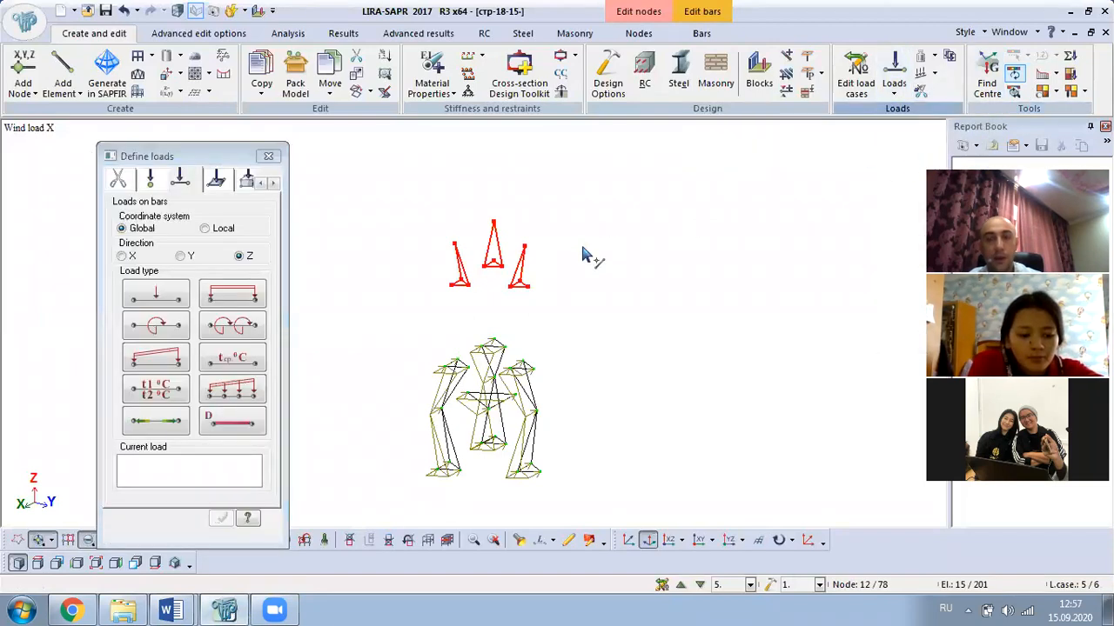
{"action": "left_click", "coordinate": [231, 297]}
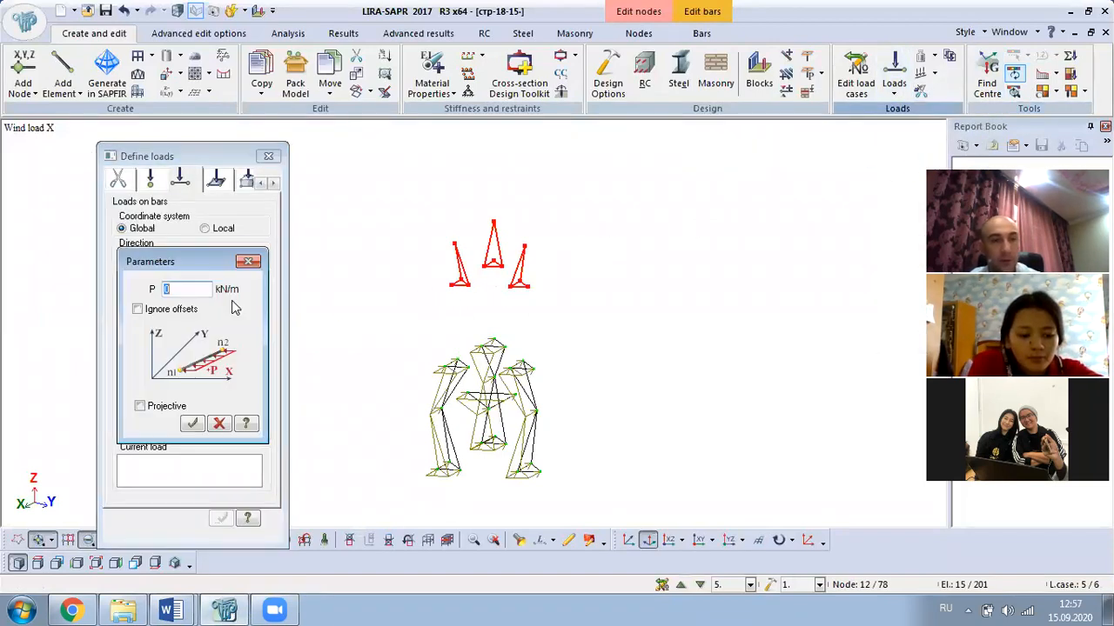
{"action": "key", "text": "ctrl+v"}
{"action": "left_click", "coordinate": [192, 422]}
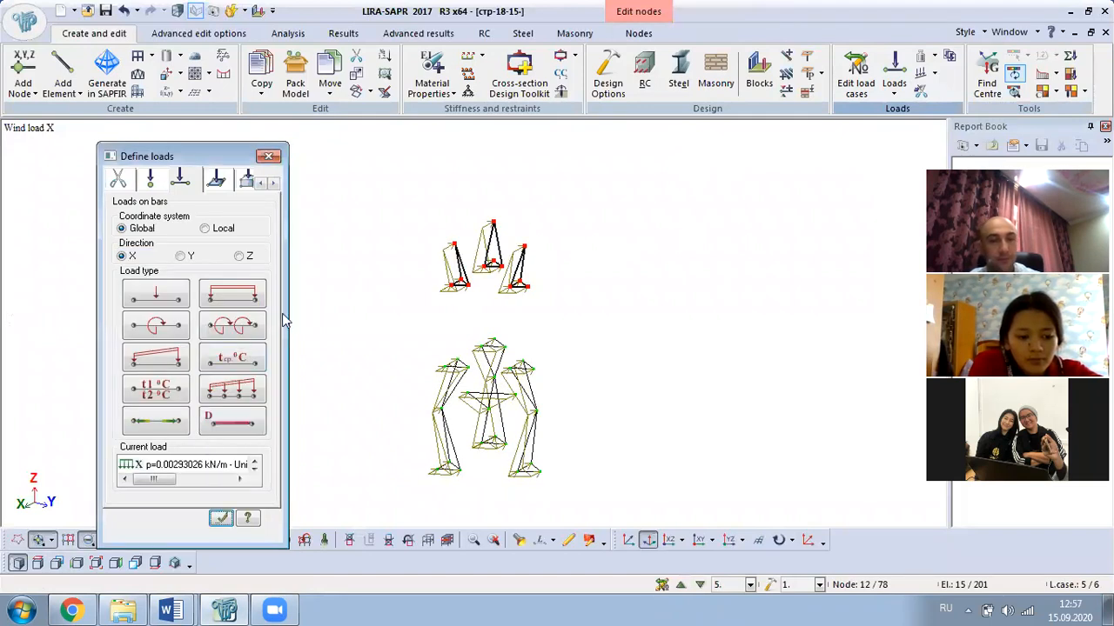
{"action": "left_click", "coordinate": [268, 155]}
- Restore the full tower model, save it, and rotate to inspect the loads
{"action": "right_click", "coordinate": [256, 179]}
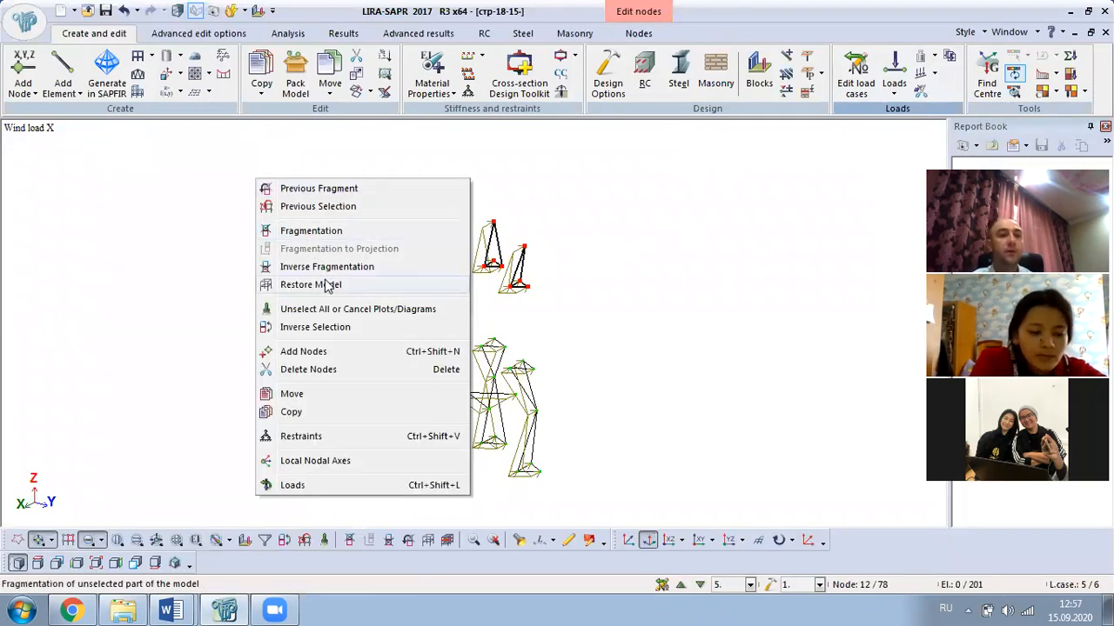
{"action": "left_click", "coordinate": [312, 285]}
{"action": "left_click", "coordinate": [106, 12]}
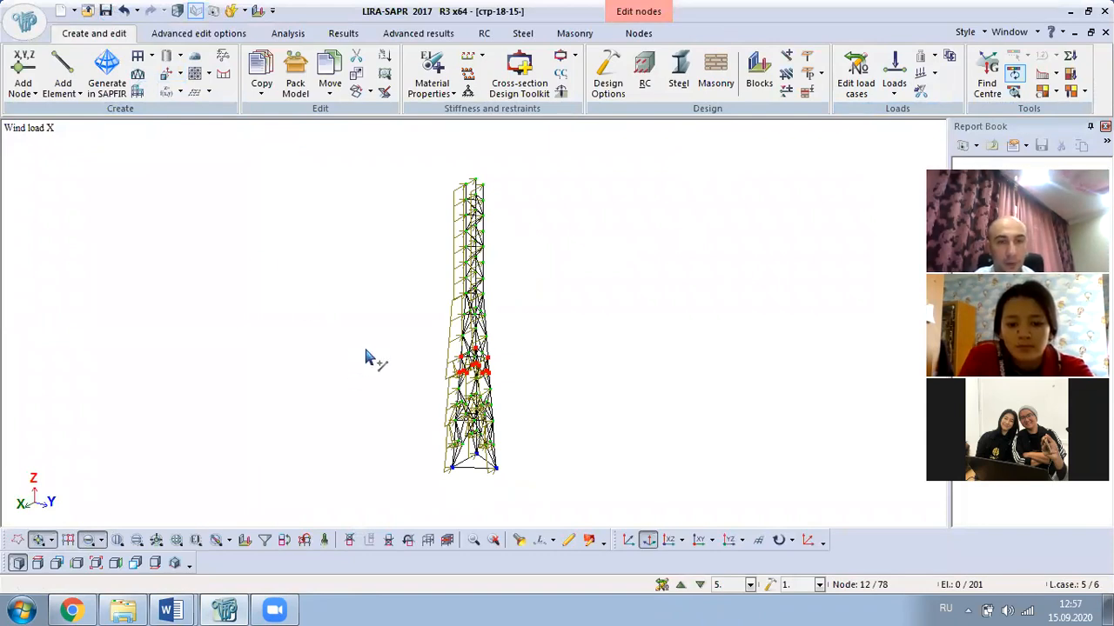
{"action": "middle_click_drag", "start_coordinate": [530, 380], "coordinate": [382, 370]}
- Highlight the уголок 100, 5-10 table row in yellow and review the table
{"action": "mouse_move", "coordinate": [193, 609]}
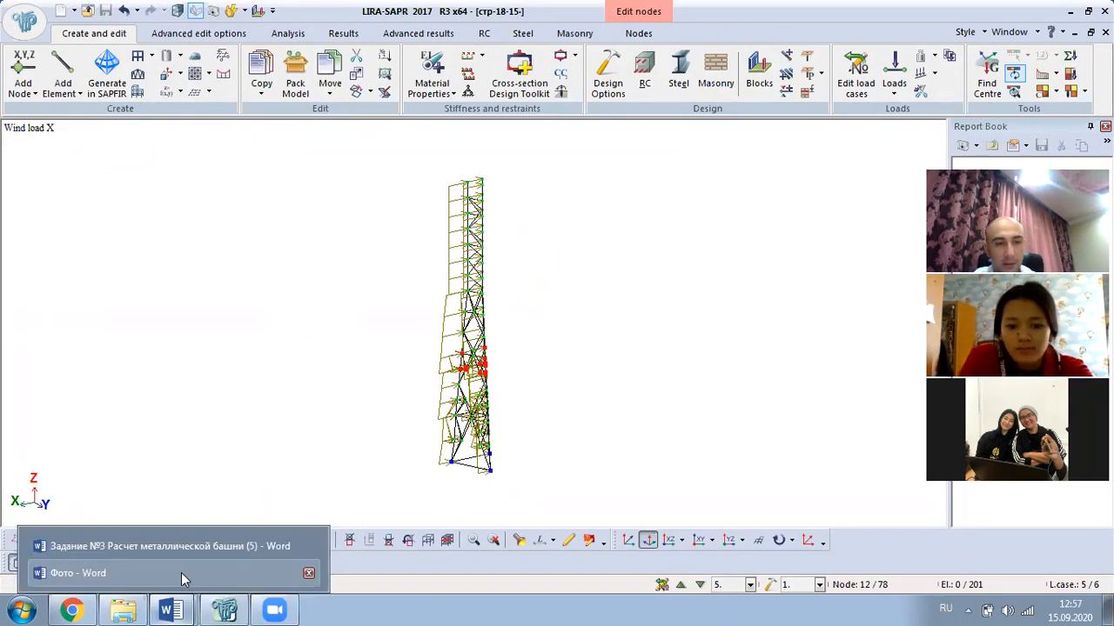
{"action": "left_click", "coordinate": [189, 548]}
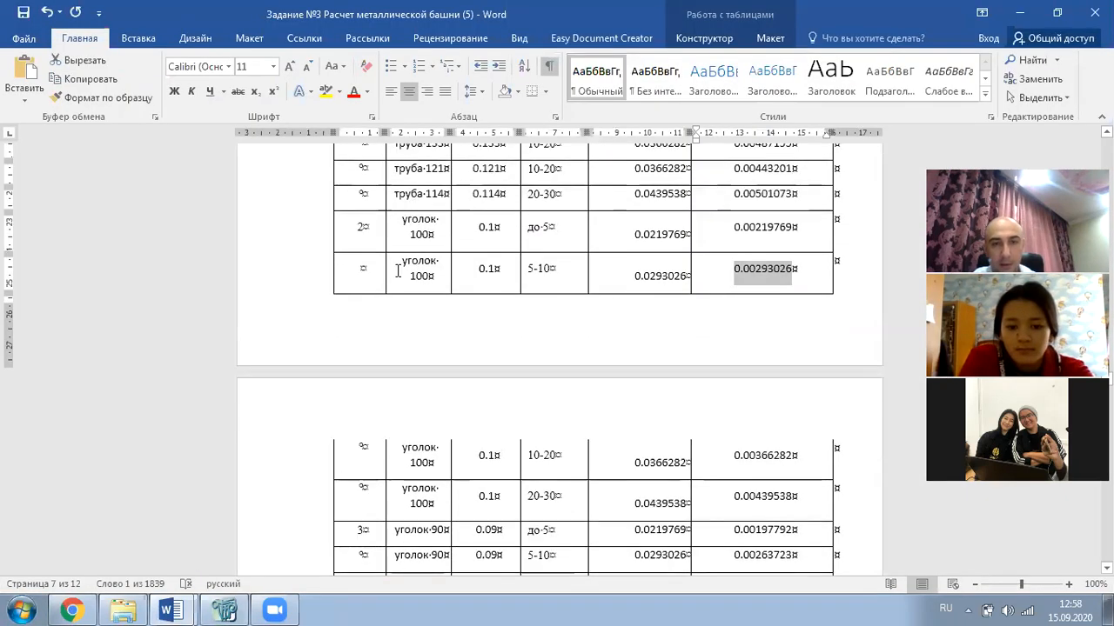
{"action": "left_click_drag", "start_coordinate": [409, 268], "coordinate": [728, 257]}
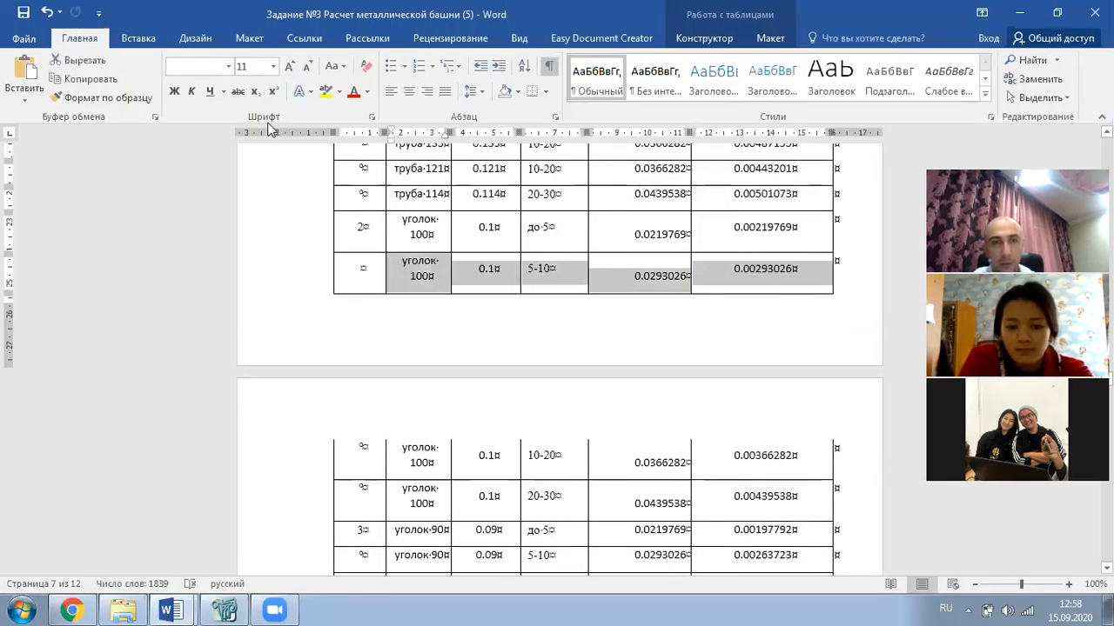
{"action": "left_click", "coordinate": [325, 91]}
{"action": "scroll", "coordinate": [460, 308], "scroll_direction": "down", "scroll_amount": 2}
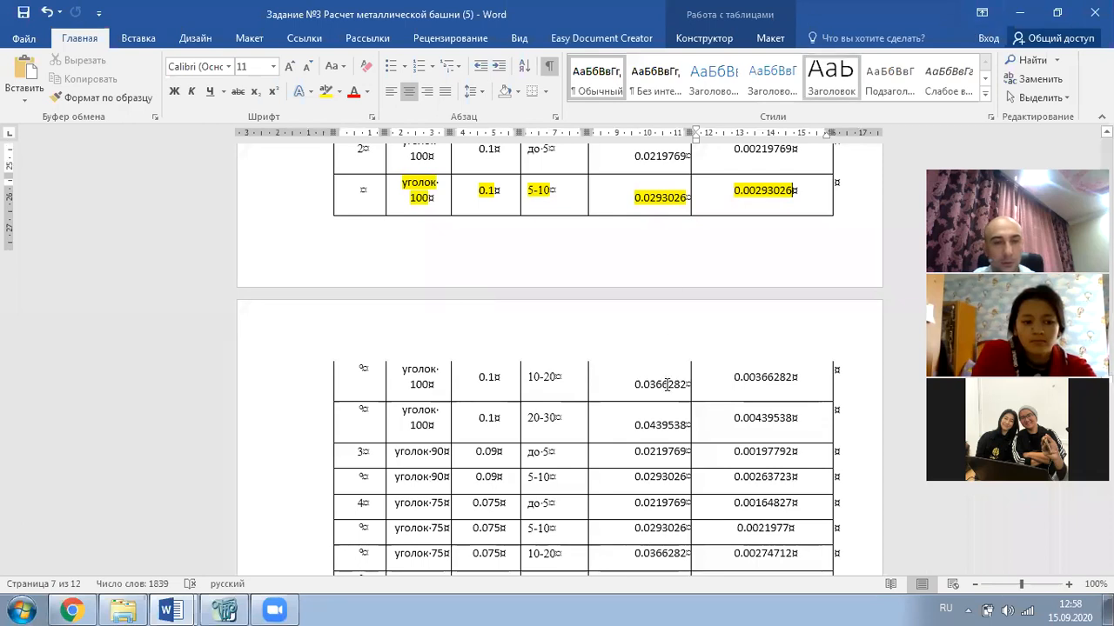
{"action": "scroll", "coordinate": [666, 378], "scroll_direction": "down", "scroll_amount": 2}
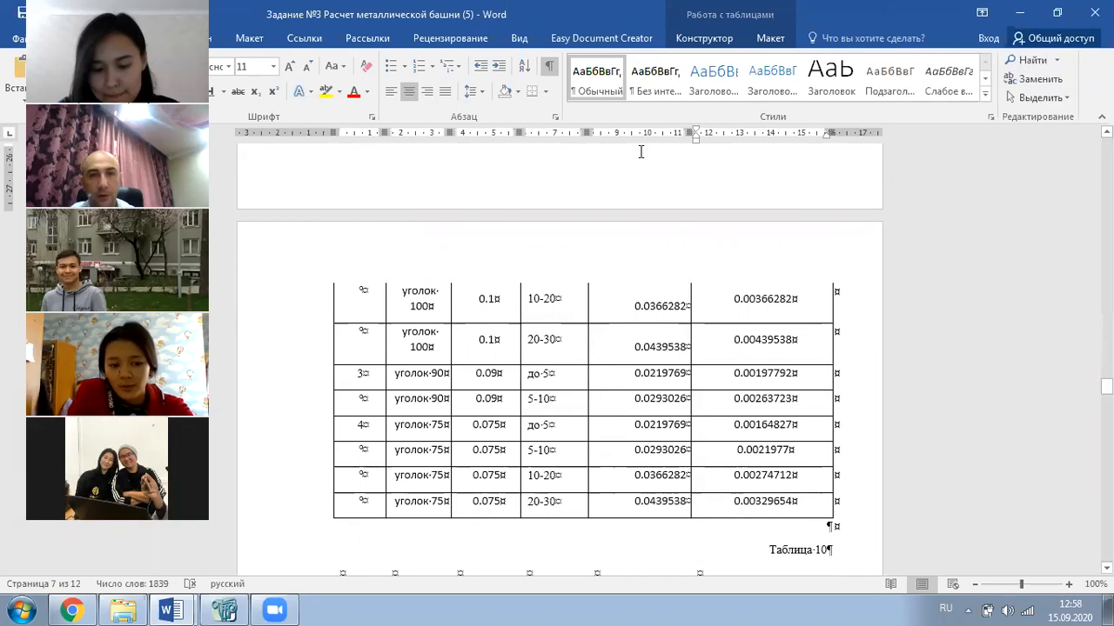
{"action": "scroll", "coordinate": [635, 150], "scroll_direction": "up", "scroll_amount": 5}
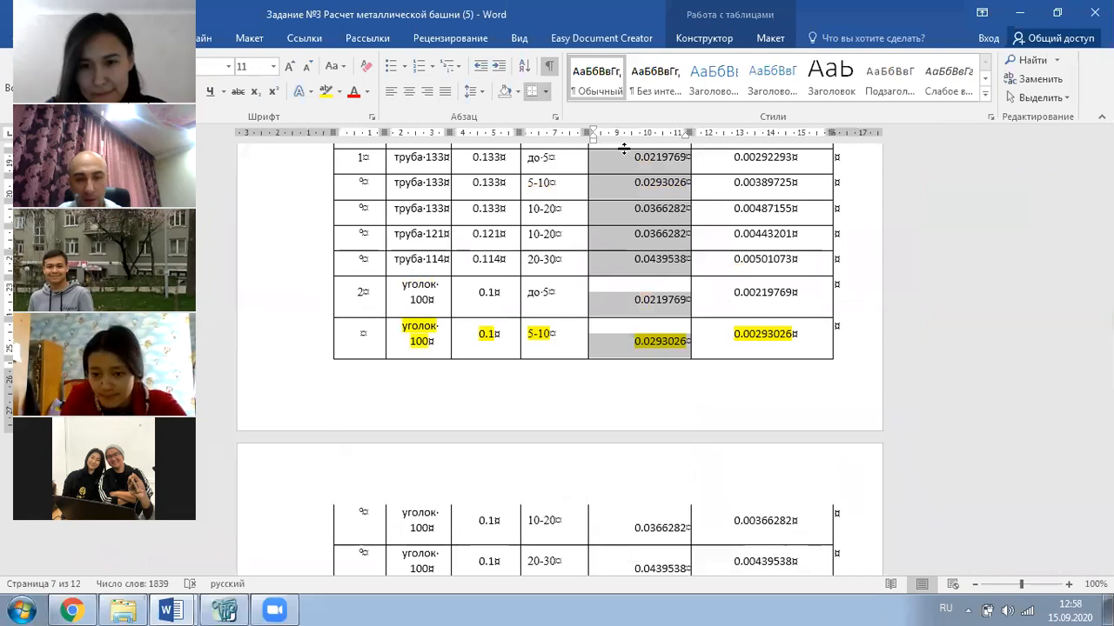
{"action": "scroll", "coordinate": [624, 149], "scroll_direction": "down", "scroll_amount": 1}
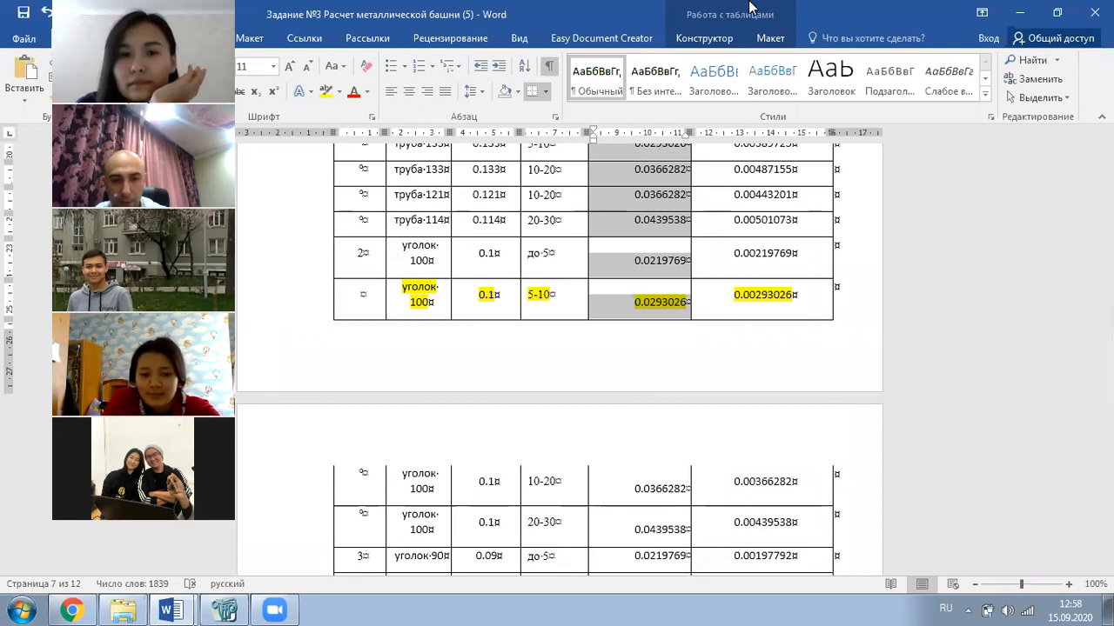
- Return to the LIRA-SAPR model from the taskbar
{"action": "left_click", "coordinate": [749, 1]}
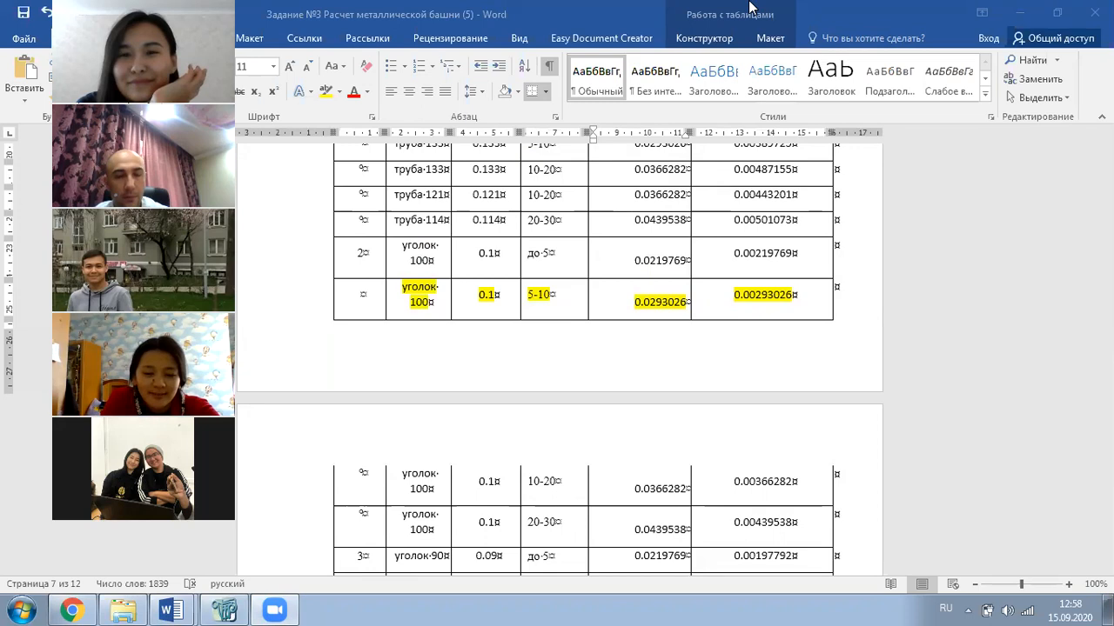
{"action": "left_click", "coordinate": [158, 582]}
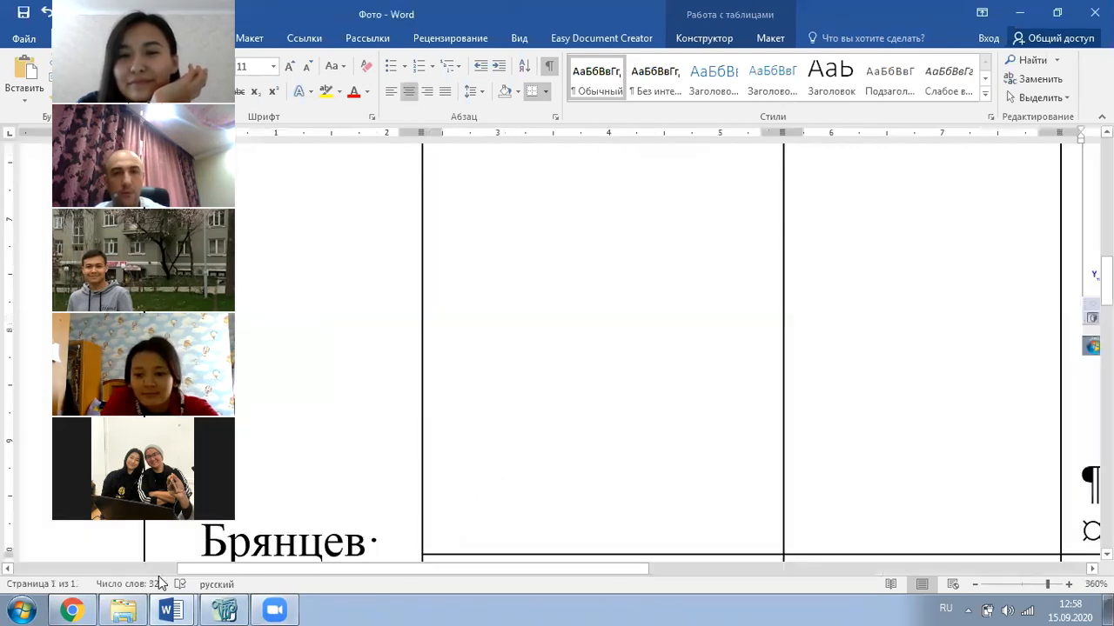
{"action": "left_click", "coordinate": [212, 604]}
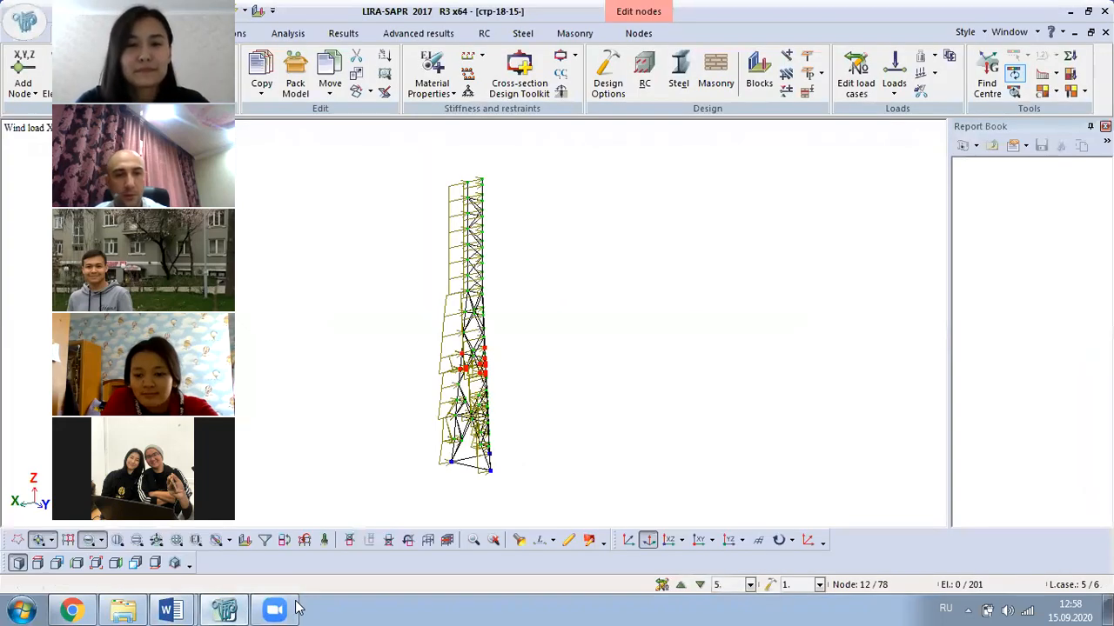